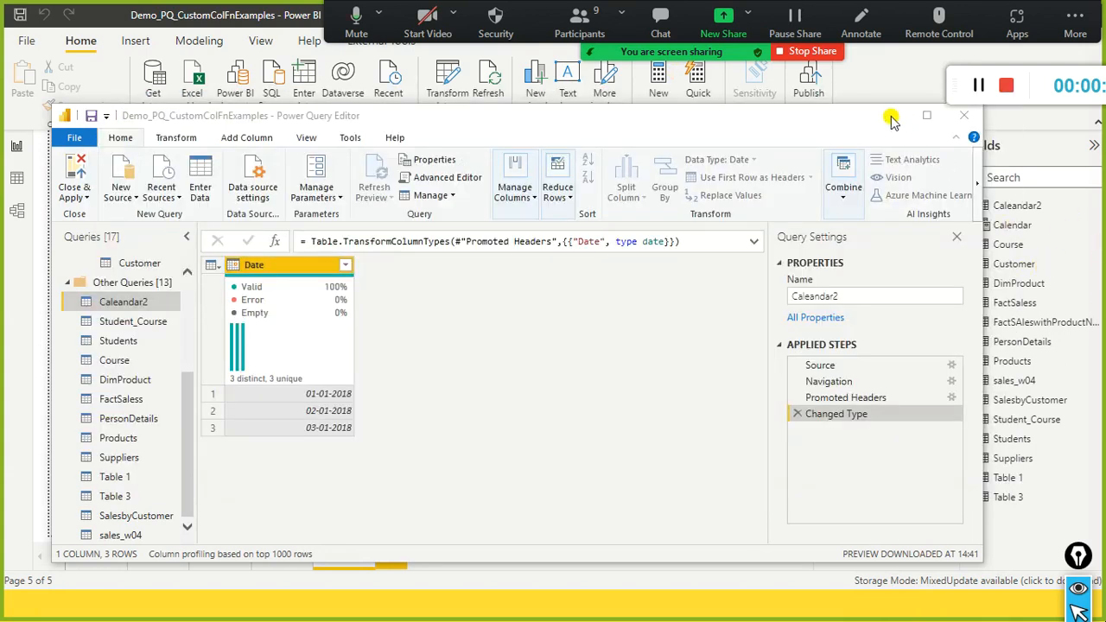
{"action": "left_click", "coordinate": [891, 116]}
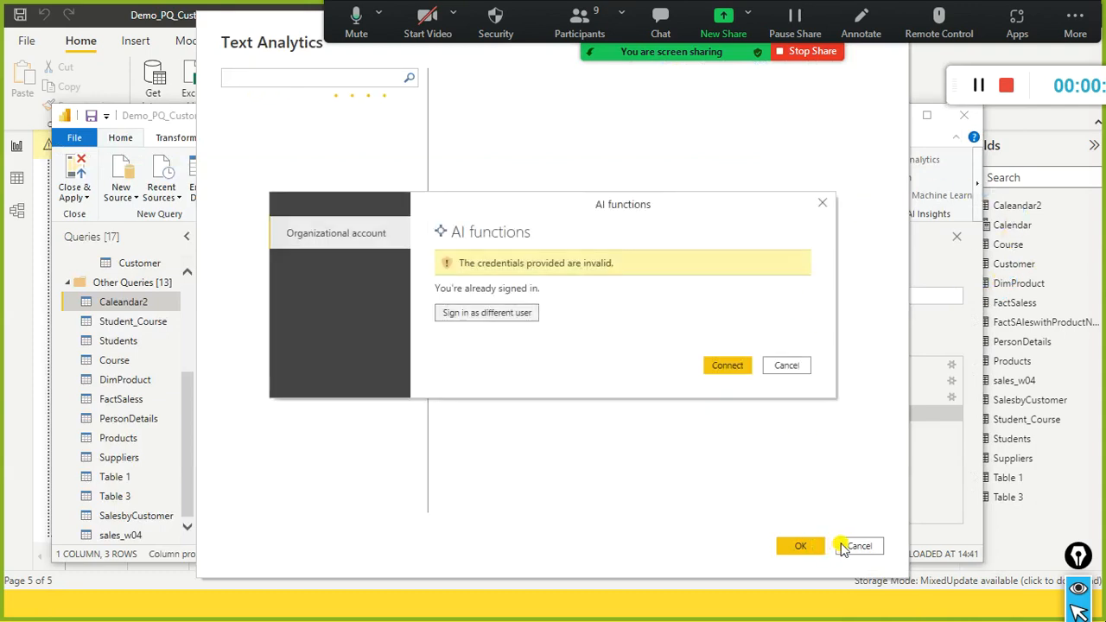
{"action": "left_click", "coordinate": [785, 366]}
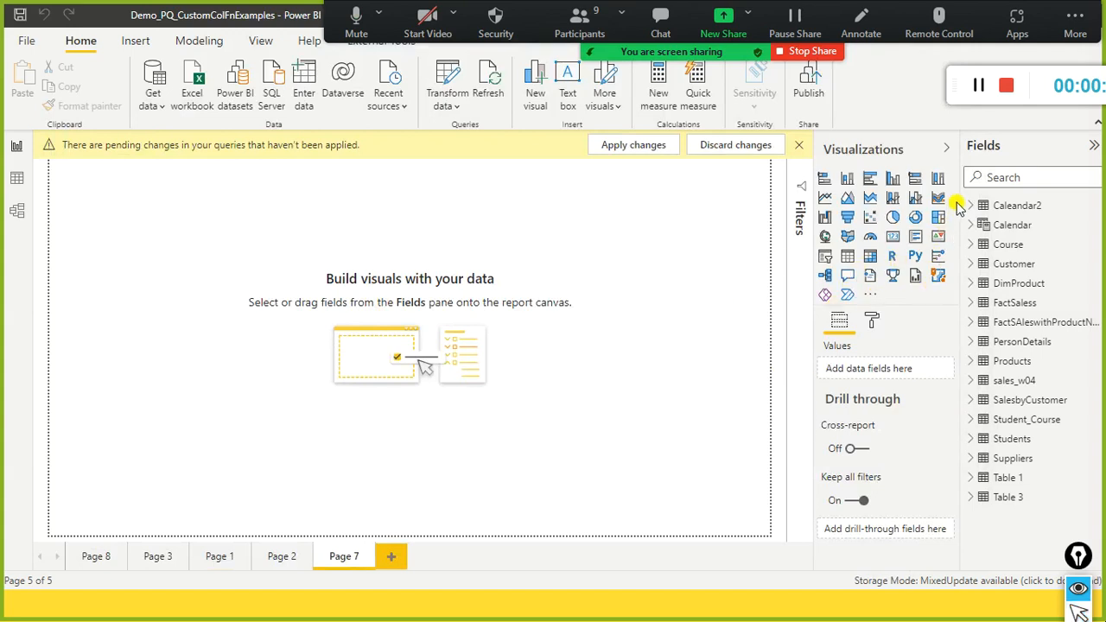
{"action": "mouse_move", "coordinate": [960, 192]}
{"action": "left_mouse_down"}
{"action": "mouse_move", "coordinate": [1060, 516]}
{"action": "mouse_move", "coordinate": [1093, 521]}
{"action": "left_mouse_up"}
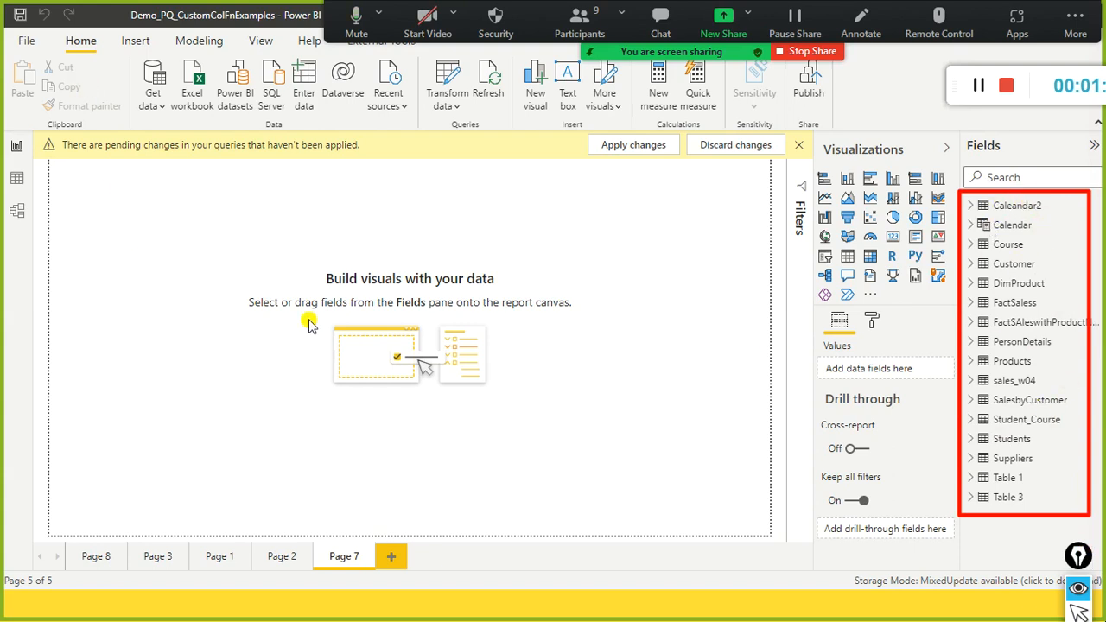
{"action": "key", "text": "alt+Tab"}
{"action": "key", "text": "alt+Tab"}
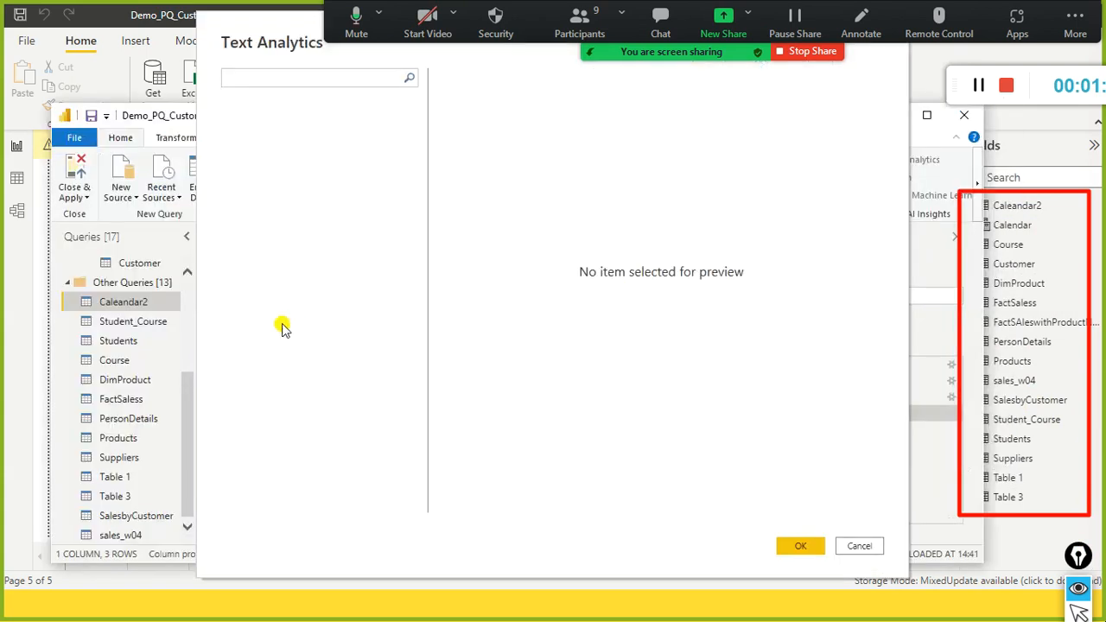
{"action": "left_click", "coordinate": [854, 545]}
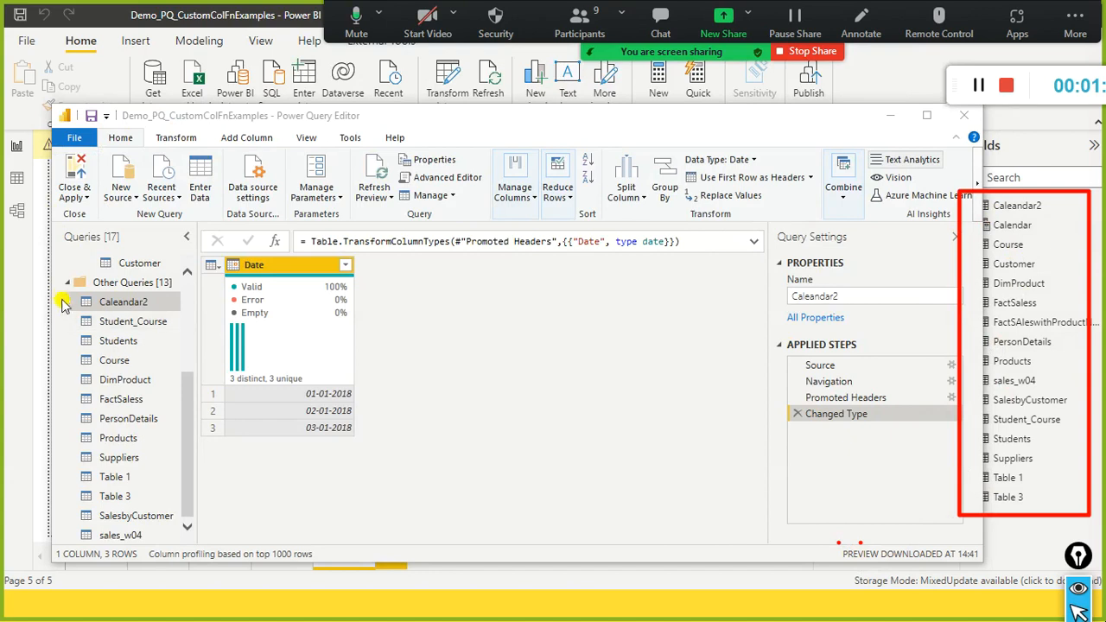
- Maximize the Power Query Editor window and collapse the Other Queries group in the query list
{"action": "mouse_move", "coordinate": [51, 227]}
{"action": "left_mouse_down"}
{"action": "mouse_move", "coordinate": [117, 510]}
{"action": "mouse_move", "coordinate": [185, 548]}
{"action": "mouse_move", "coordinate": [179, 566]}
{"action": "left_mouse_up"}
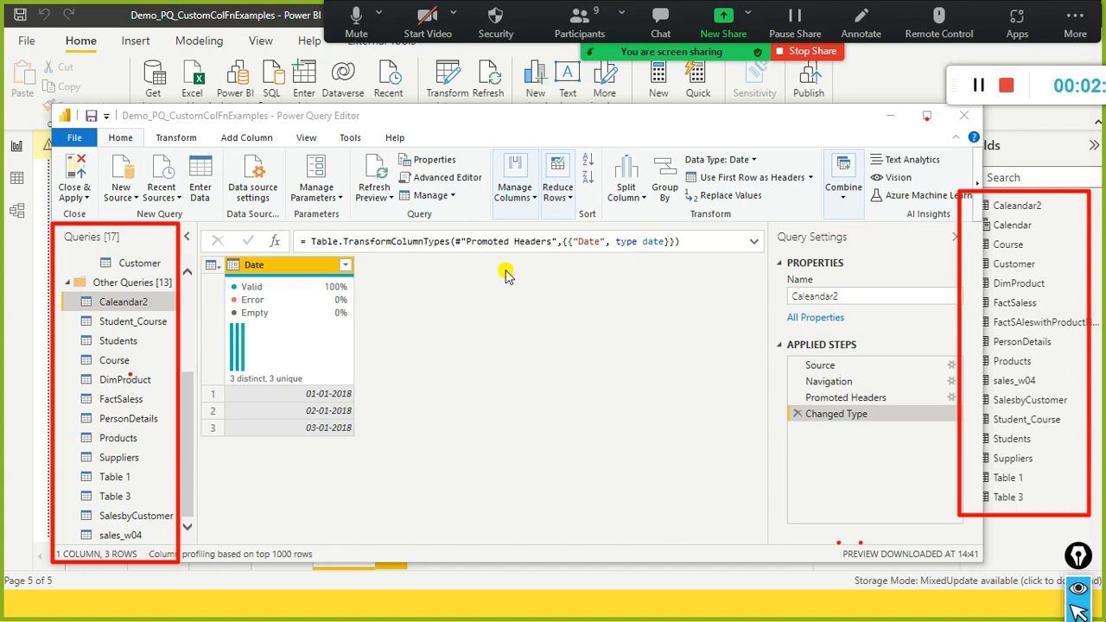
{"action": "left_click", "coordinate": [927, 115]}
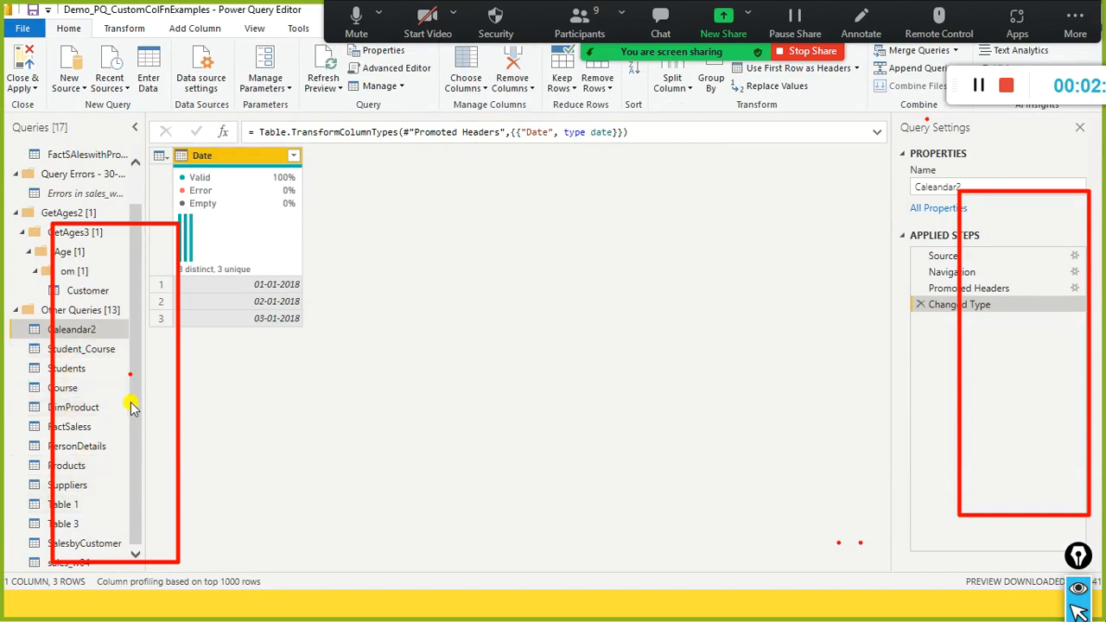
{"action": "scroll", "coordinate": [124, 279], "scroll_direction": "up", "scroll_amount": 1}
{"action": "scroll", "coordinate": [122, 553], "scroll_direction": "down", "scroll_amount": 1}
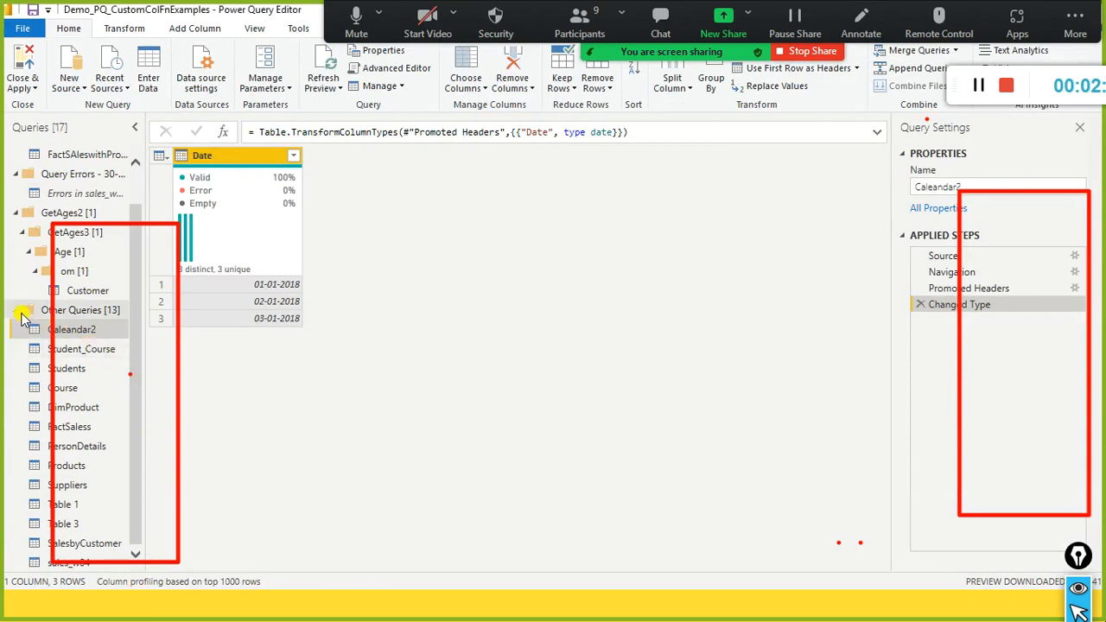
{"action": "left_click", "coordinate": [14, 316]}
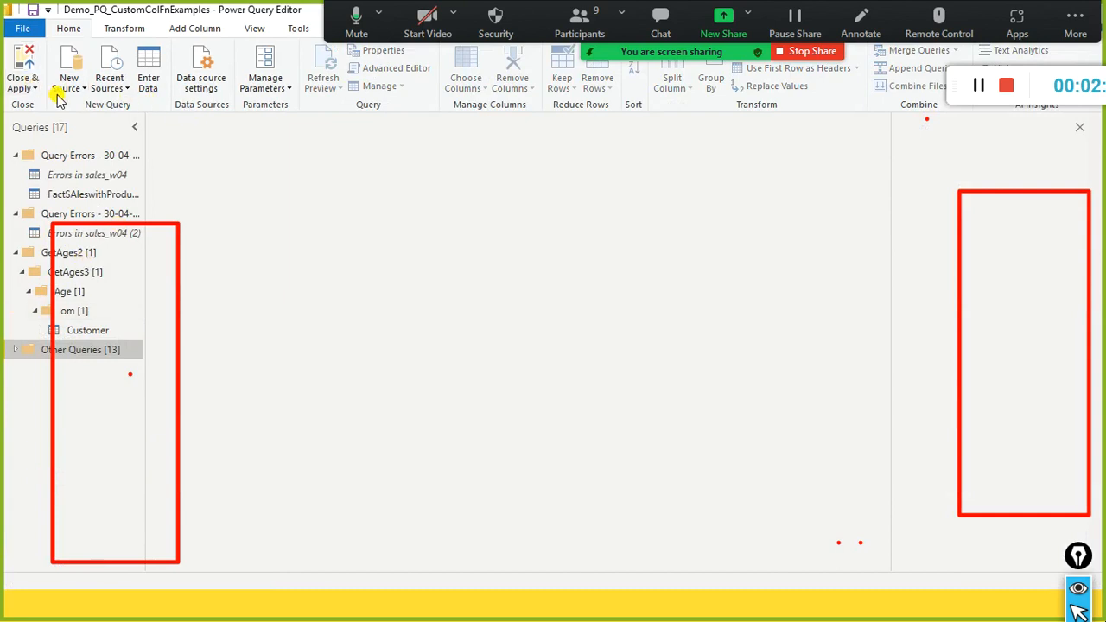
- Add a new Excel workbook source using append1.xlsx from the dat1 folder
{"action": "left_click", "coordinate": [79, 88]}
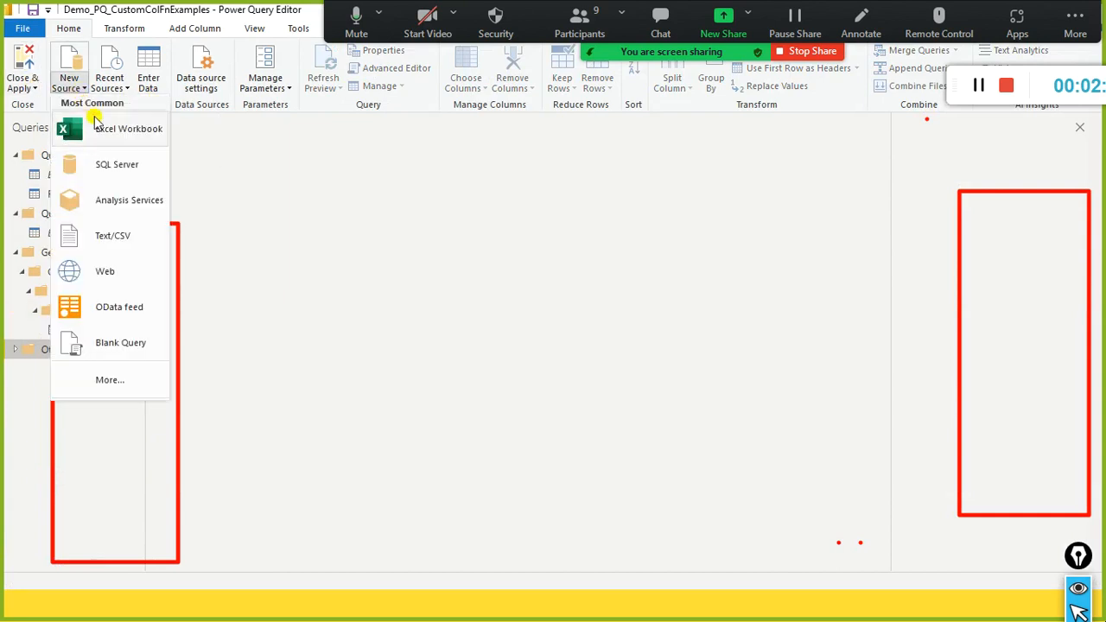
{"action": "left_click", "coordinate": [102, 128]}
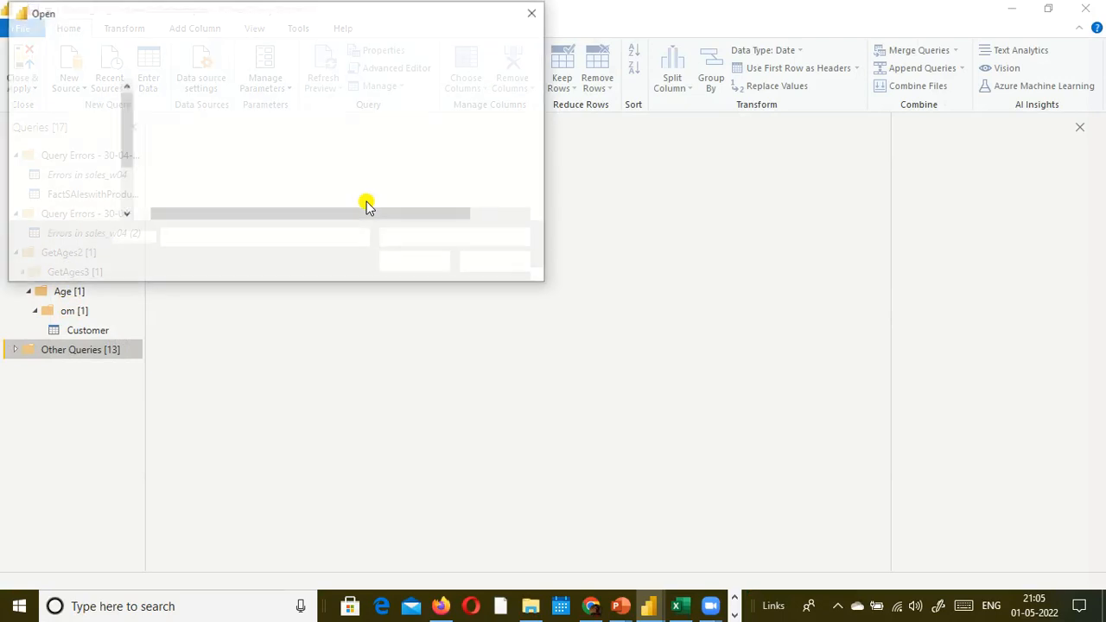
{"action": "scroll", "coordinate": [311, 194], "scroll_direction": "down", "scroll_amount": 5}
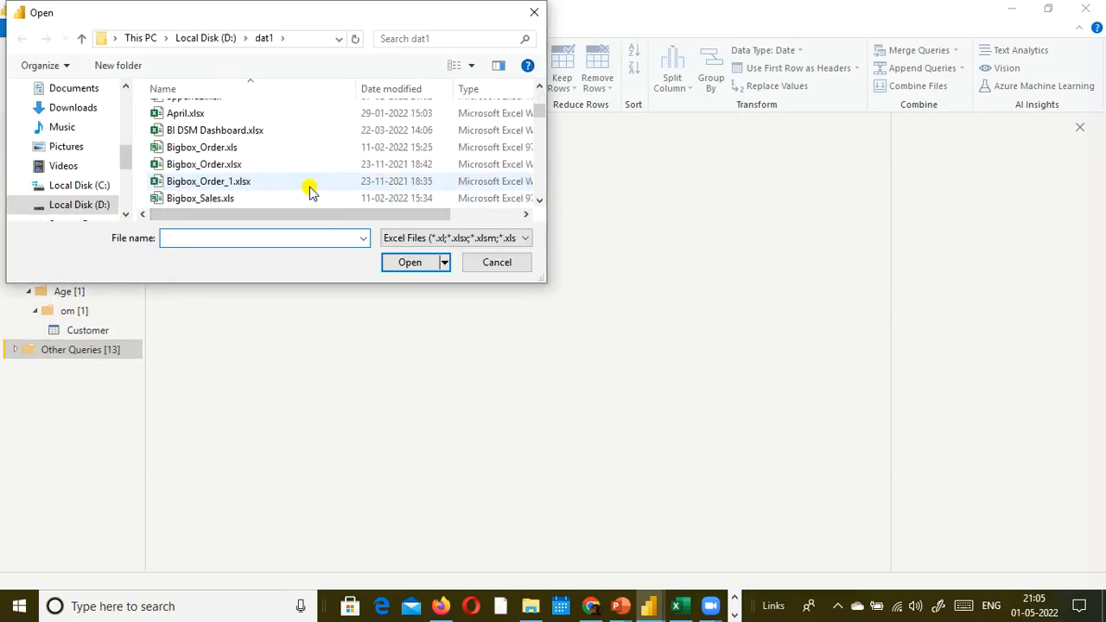
{"action": "left_click", "coordinate": [310, 184]}
{"action": "key", "text": "a"}
{"action": "key", "text": "p"}
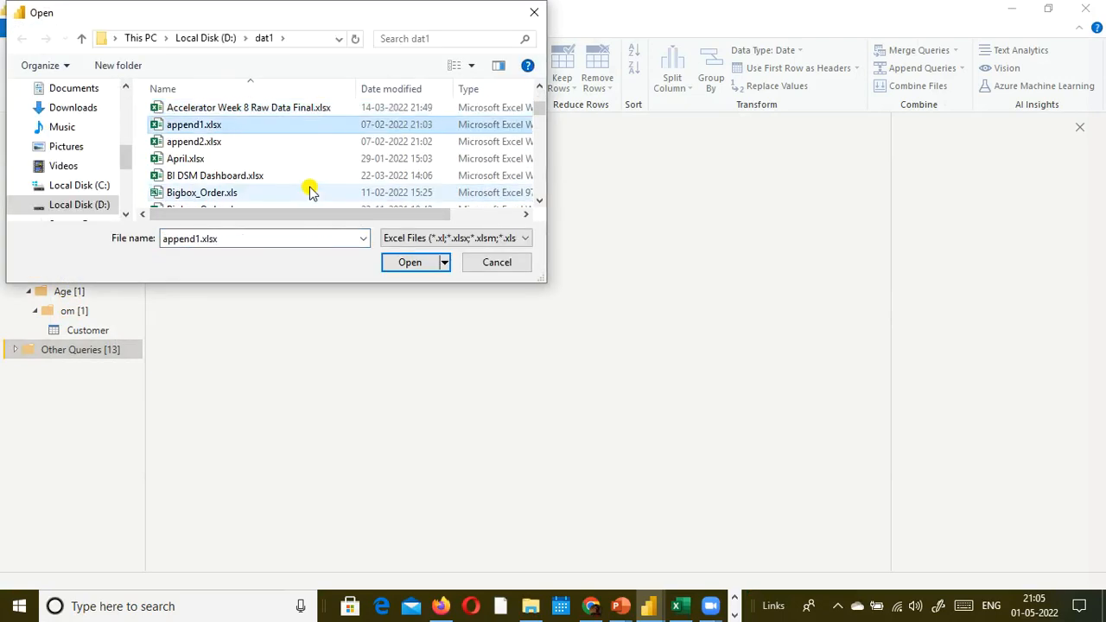
{"action": "key", "text": "Return"}
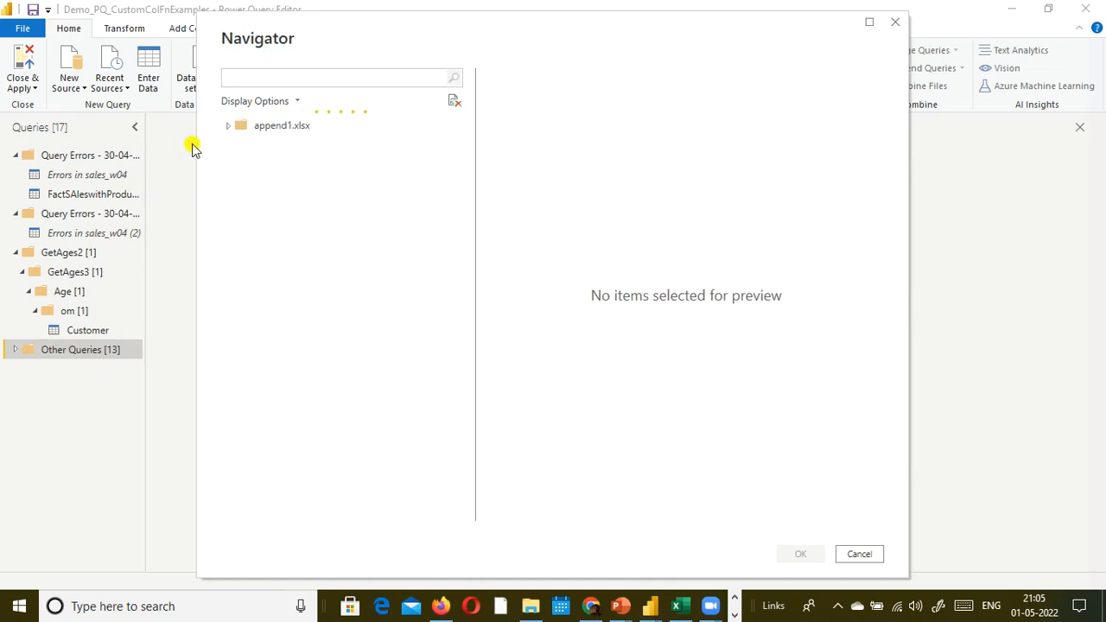
- Import only the ForeignSales table from append1.xlsx as a query
{"action": "left_click", "coordinate": [232, 130]}
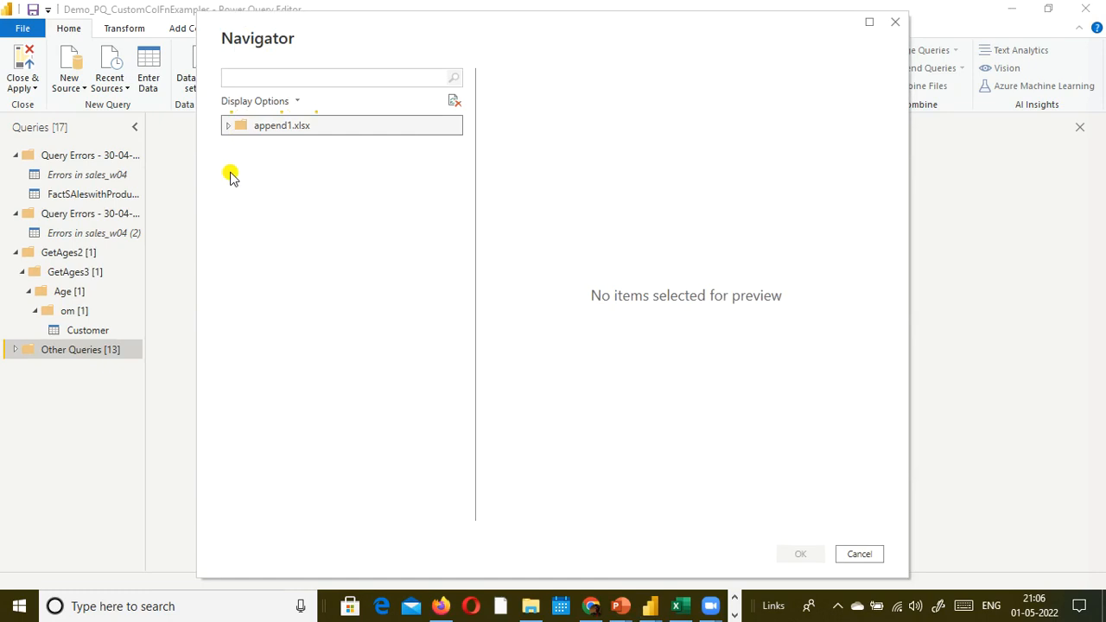
{"action": "left_click", "coordinate": [245, 147]}
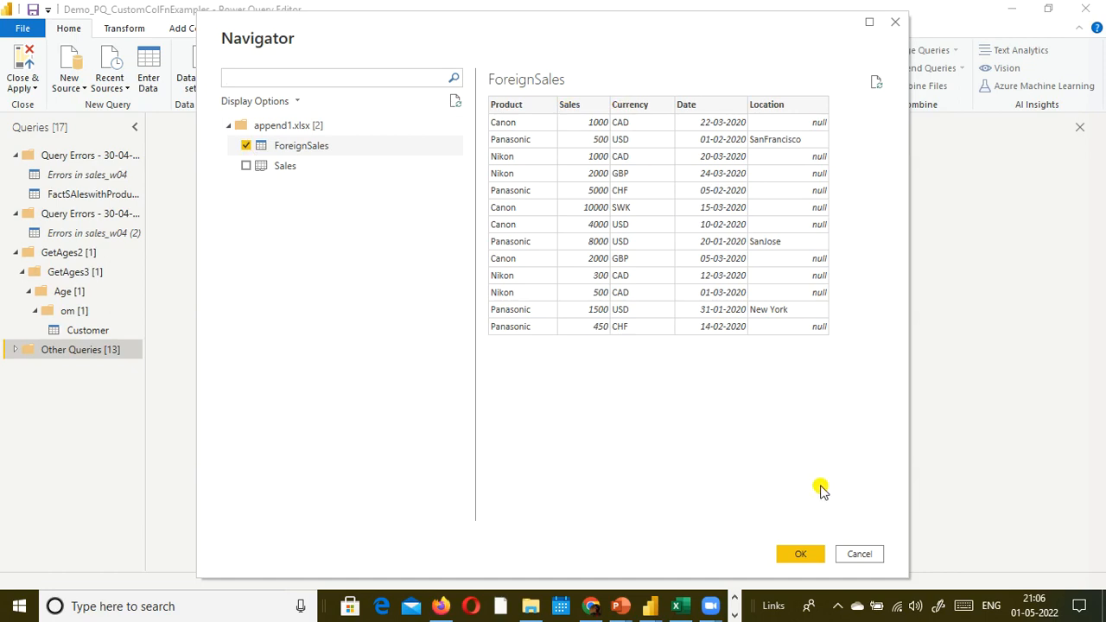
{"action": "left_click", "coordinate": [801, 554]}
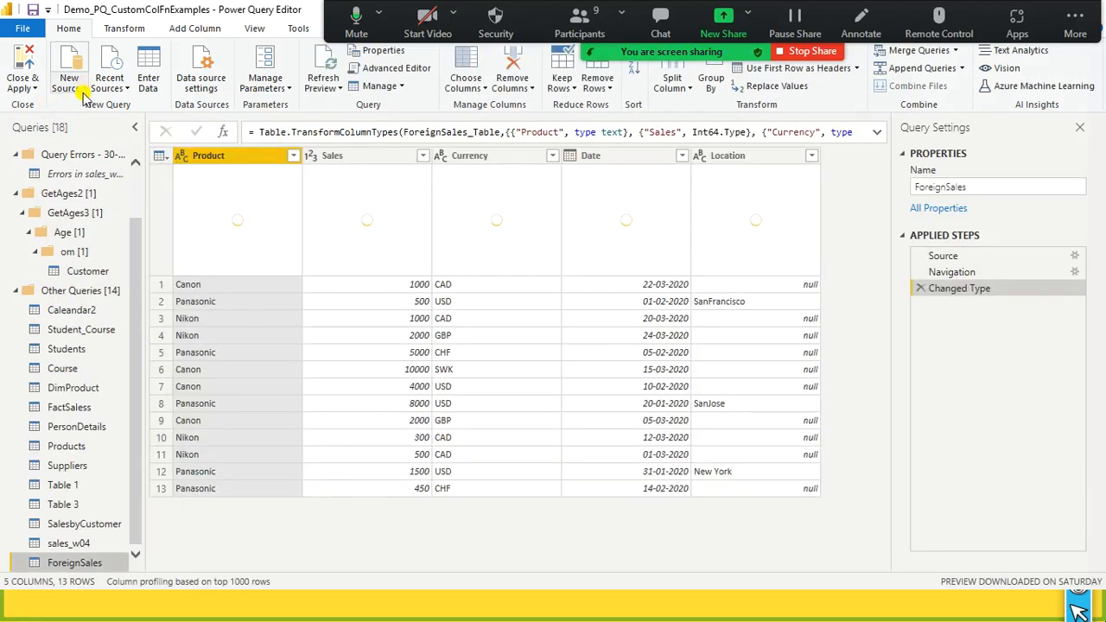
- Add another Excel workbook source using append2.xlsx from the dat1 folder
{"action": "left_click", "coordinate": [83, 91]}
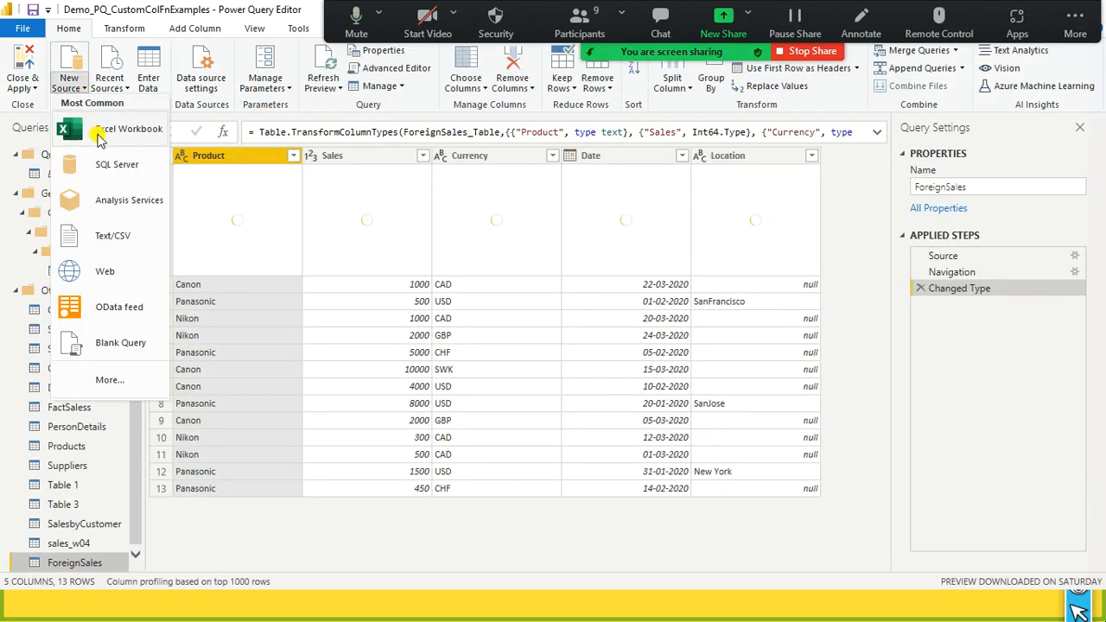
{"action": "left_click", "coordinate": [98, 132]}
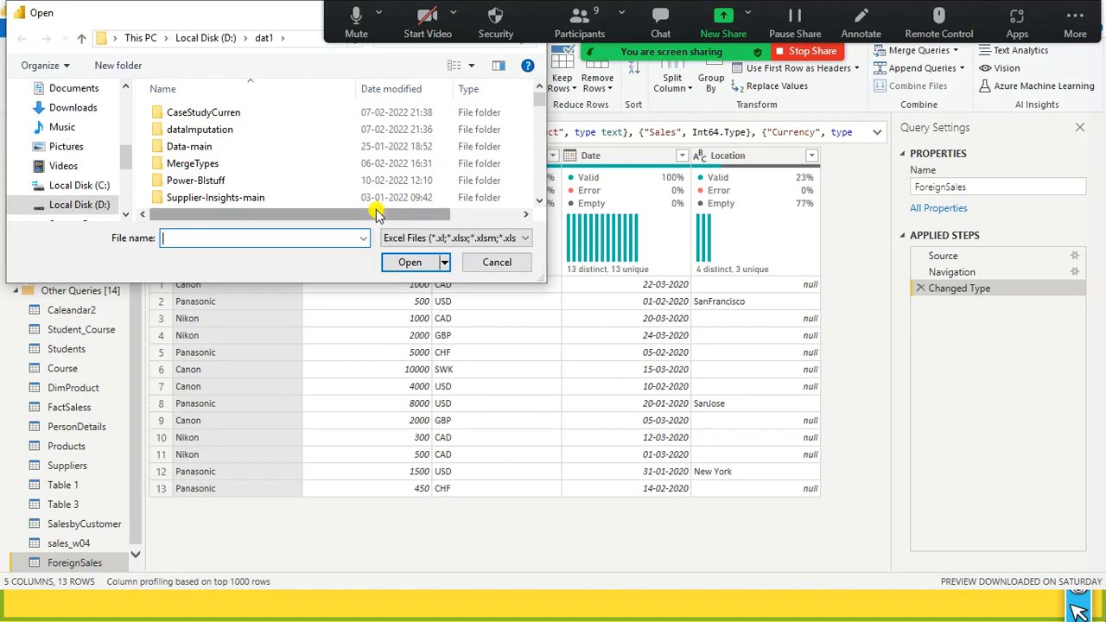
{"action": "left_click", "coordinate": [253, 200]}
{"action": "key", "text": "a"}
{"action": "key", "text": "a"}
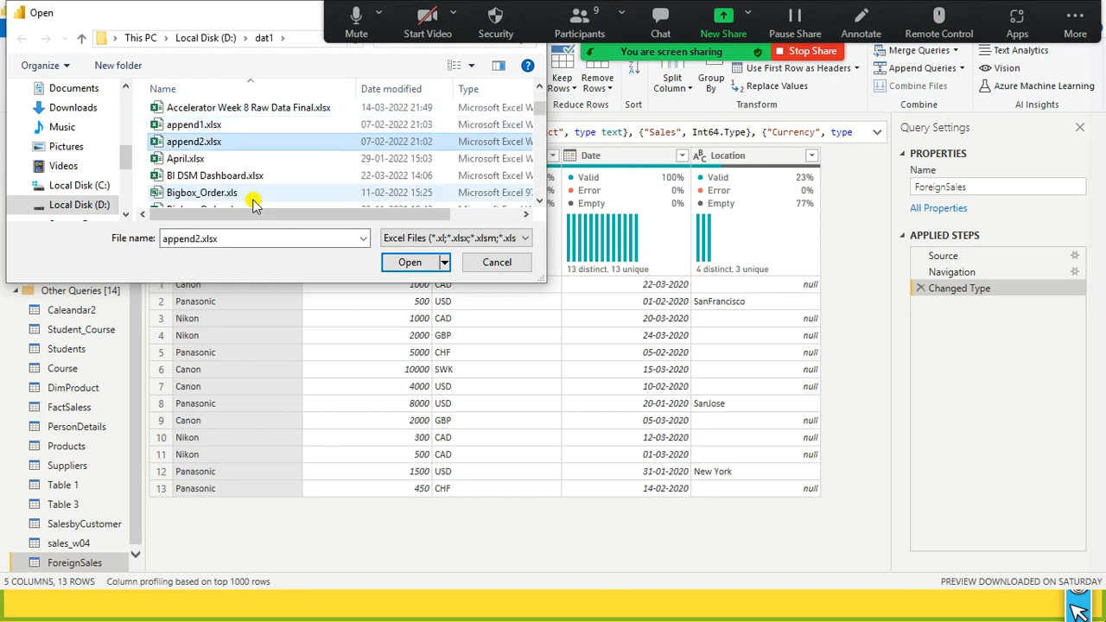
{"action": "key", "text": "Escape"}
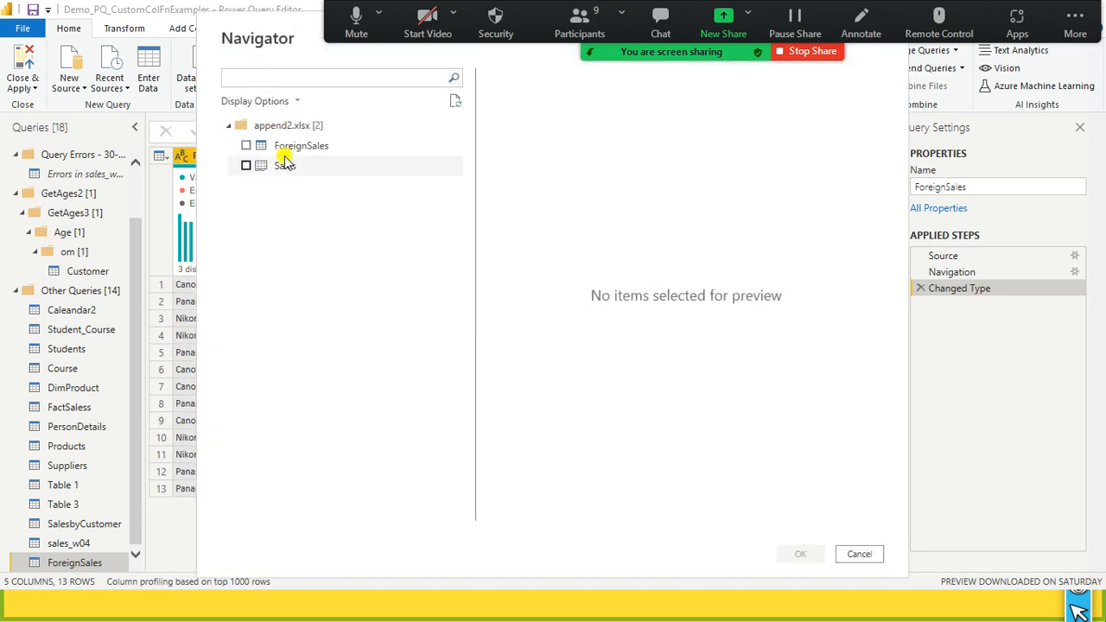
- Preview both items in append2.xlsx, and import only its ForeignSales table as a query
{"action": "left_click", "coordinate": [251, 147]}
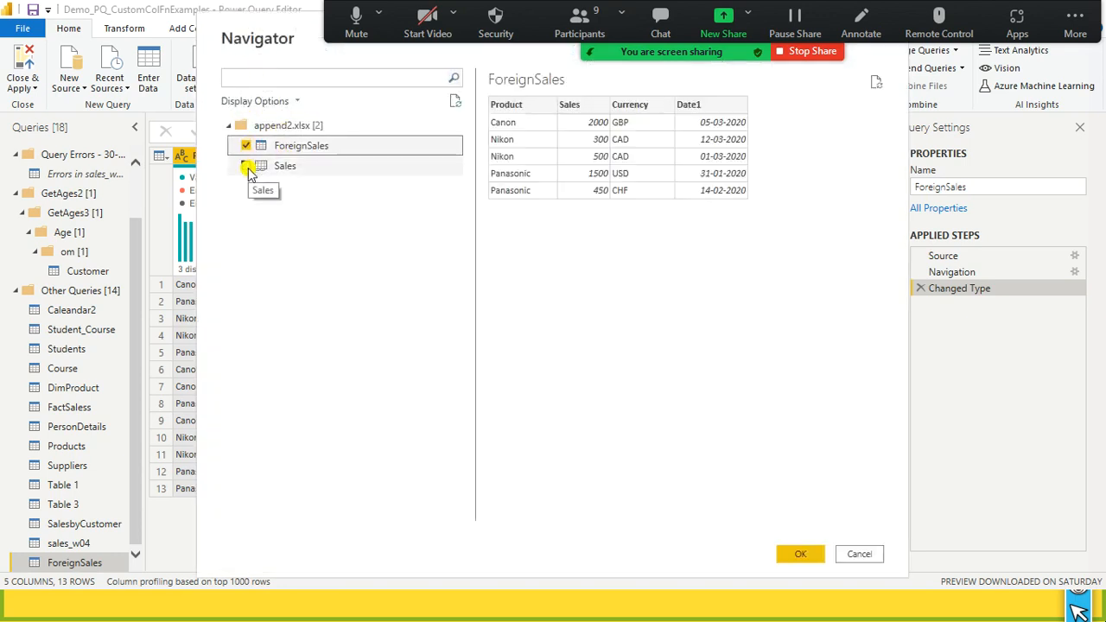
{"action": "left_click", "coordinate": [249, 171]}
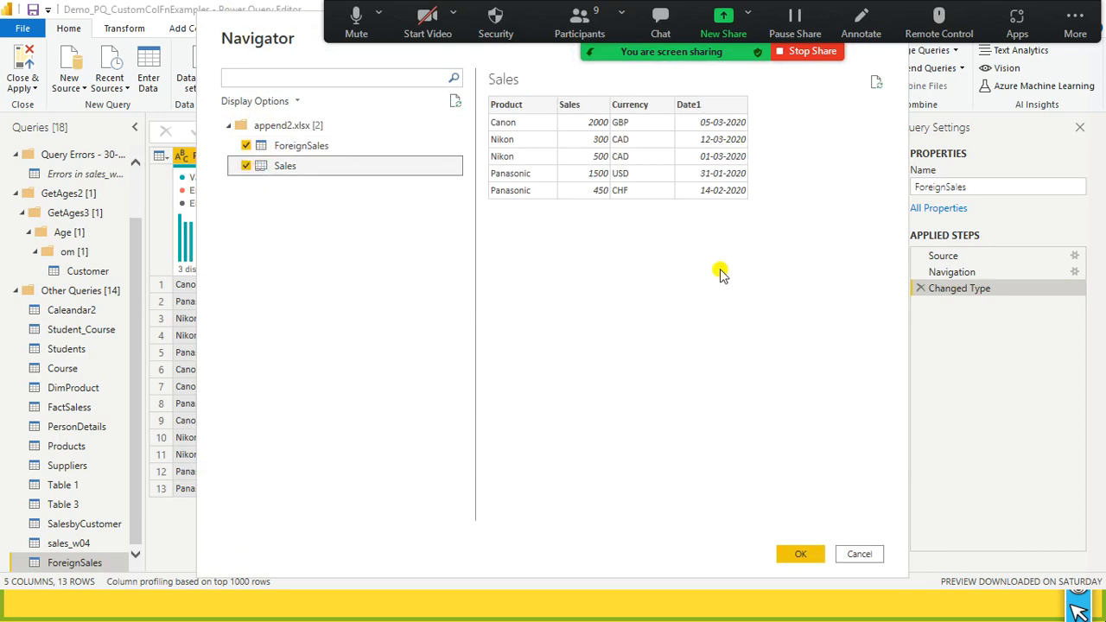
{"action": "left_click", "coordinate": [246, 166]}
{"action": "left_click", "coordinate": [802, 554]}
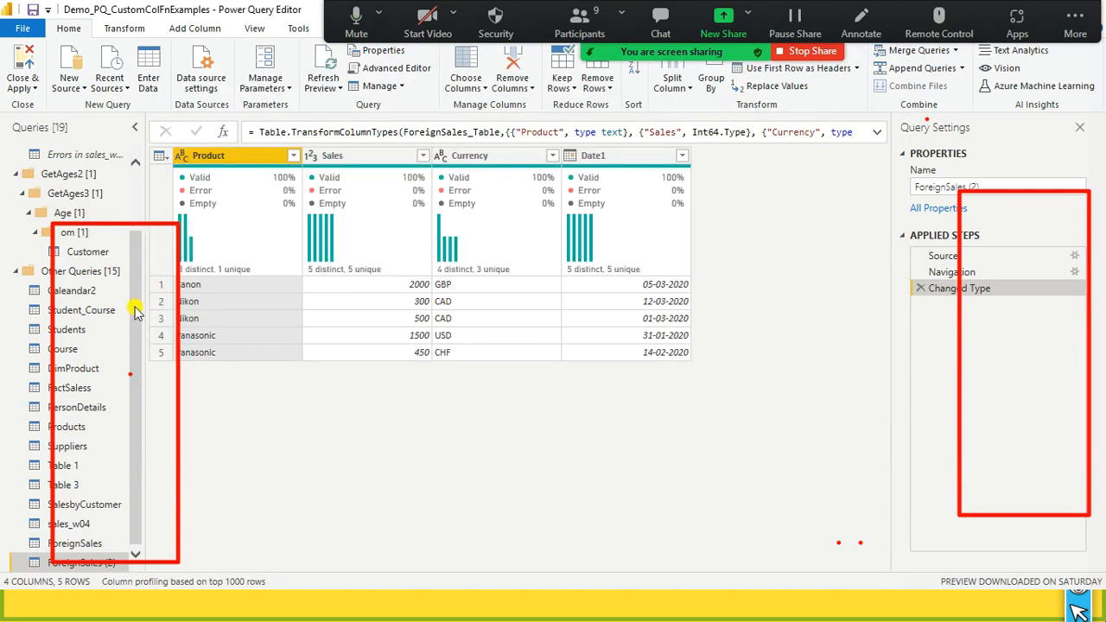
- Restore the Power Query Editor to a smaller window and move it so the report's Fields list shows beside it
{"action": "left_click_drag", "start_coordinate": [138, 427], "coordinate": [161, 210]}
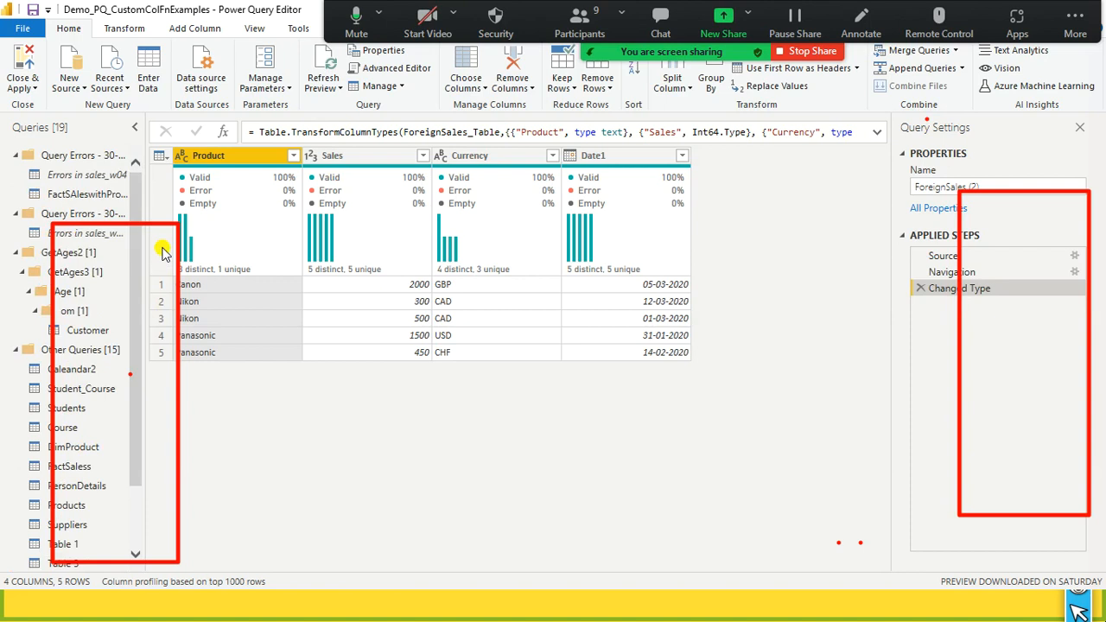
{"action": "double_click", "coordinate": [194, 7]}
{"action": "left_click_drag", "start_coordinate": [562, 90], "coordinate": [482, 68]}
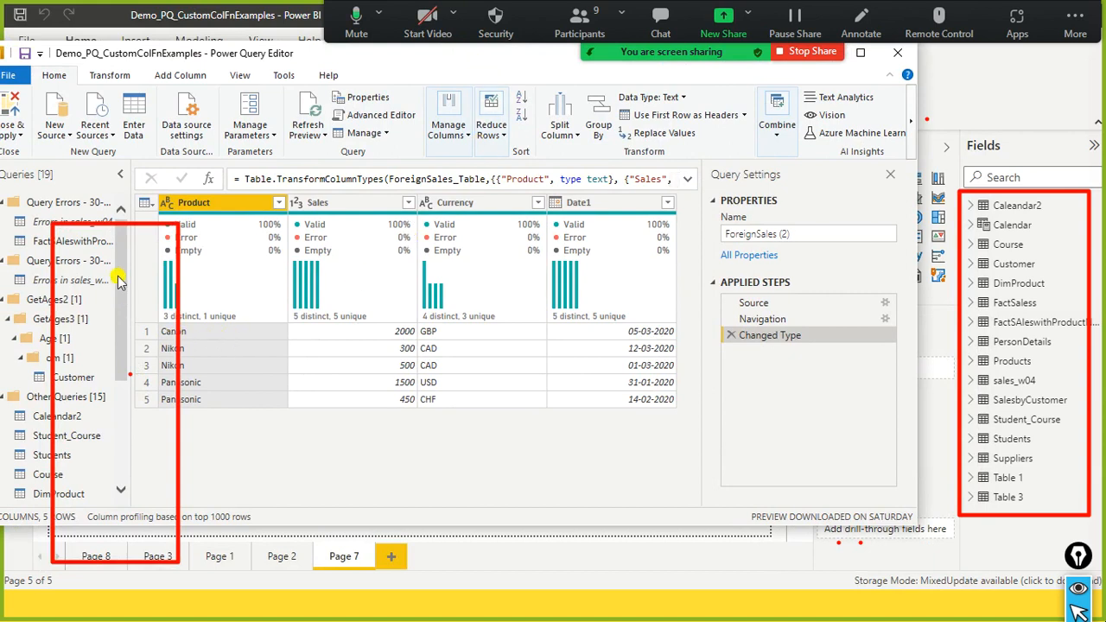
- Examine the data previews of the Table 1, Table 3, ForeignSales (2) and ForeignSales queries
{"action": "scroll", "coordinate": [92, 353], "scroll_direction": "down", "scroll_amount": 4}
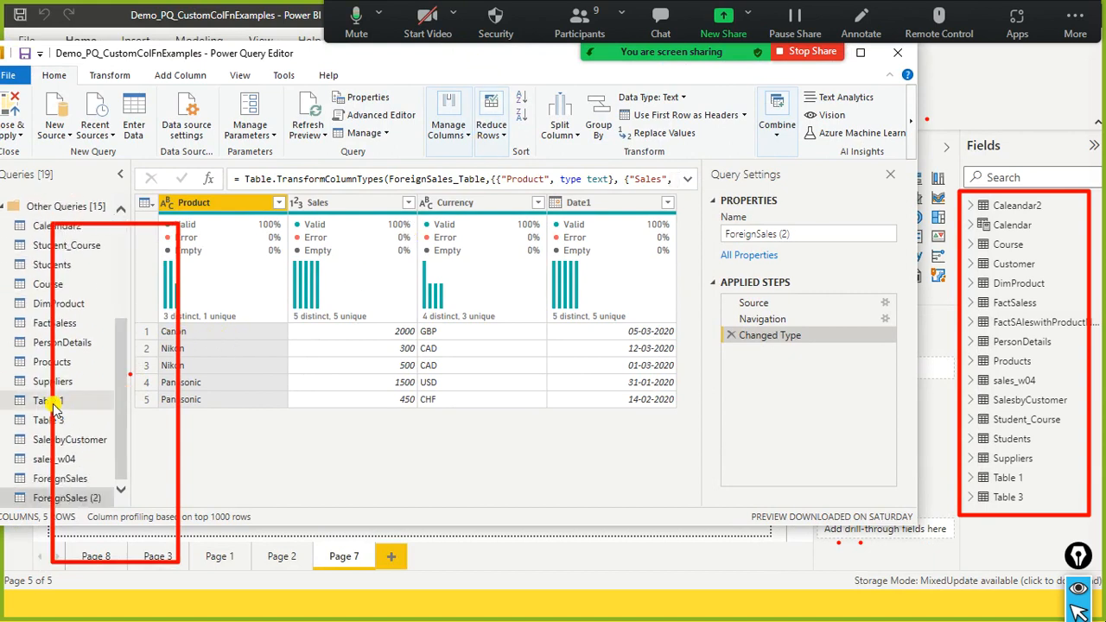
{"action": "left_click", "coordinate": [50, 402]}
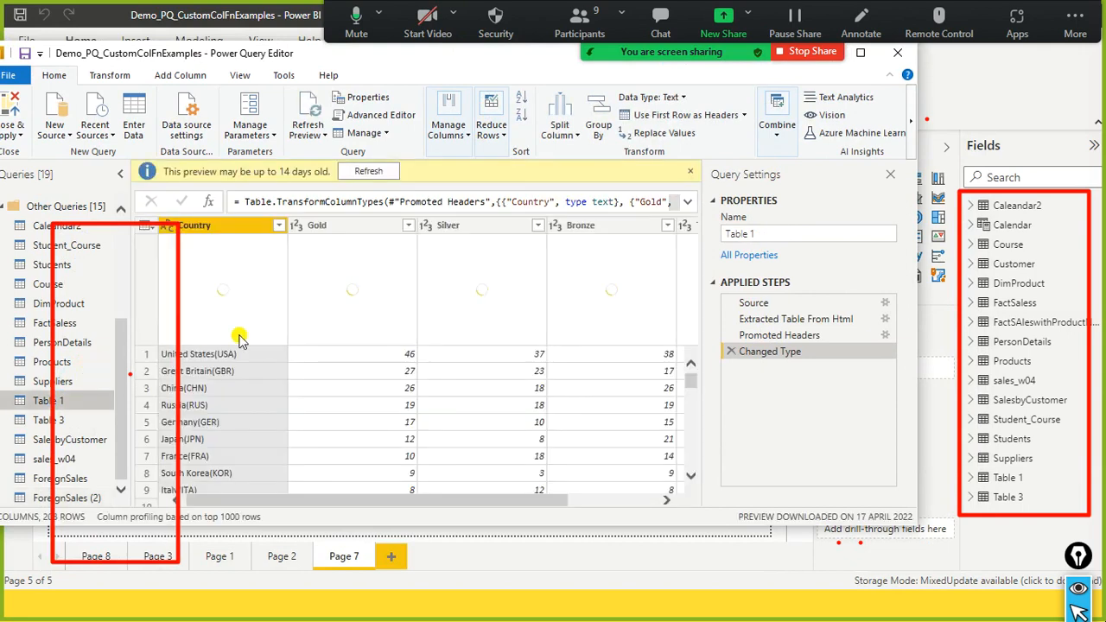
{"action": "mouse_move", "coordinate": [258, 331]}
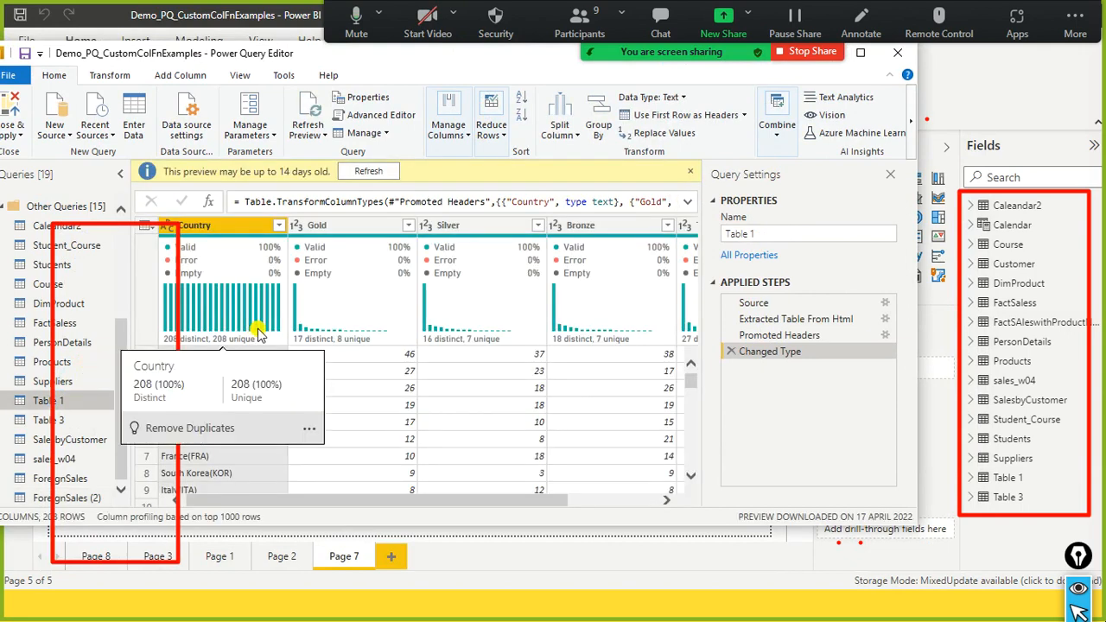
{"action": "left_click", "coordinate": [113, 420]}
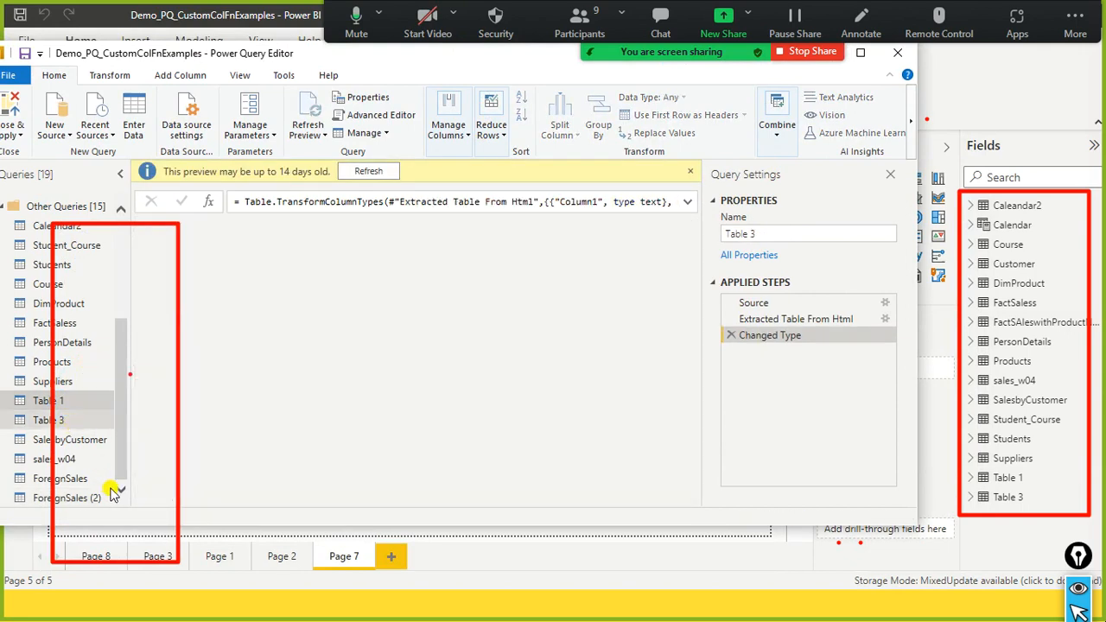
{"action": "left_click_drag", "start_coordinate": [121, 407], "coordinate": [122, 405]}
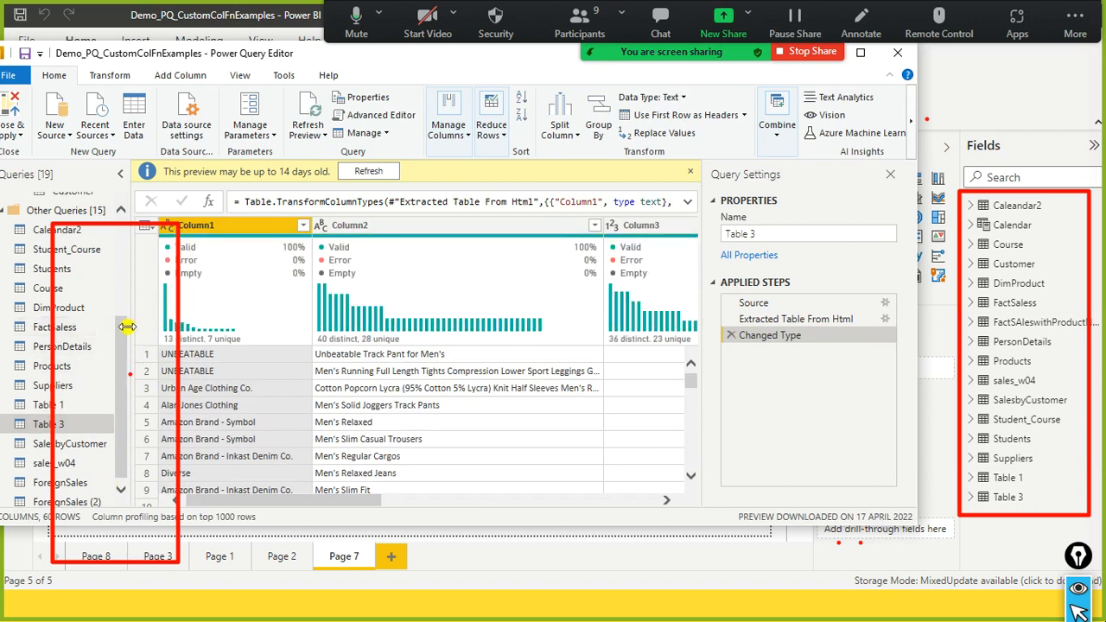
{"action": "left_click_drag", "start_coordinate": [123, 346], "coordinate": [122, 466]}
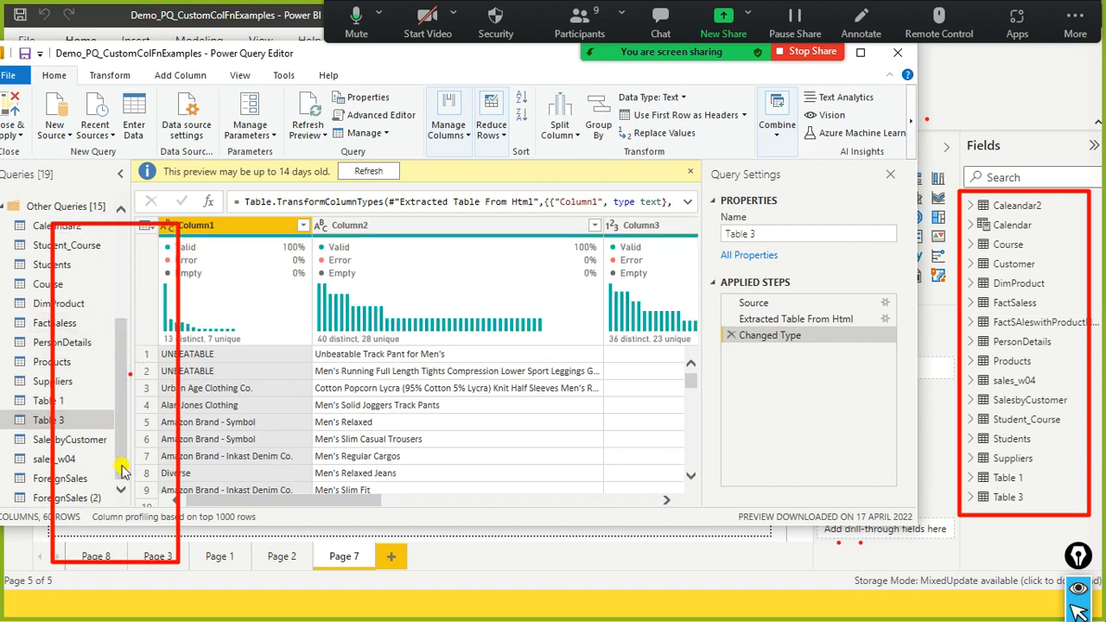
{"action": "left_click", "coordinate": [85, 498]}
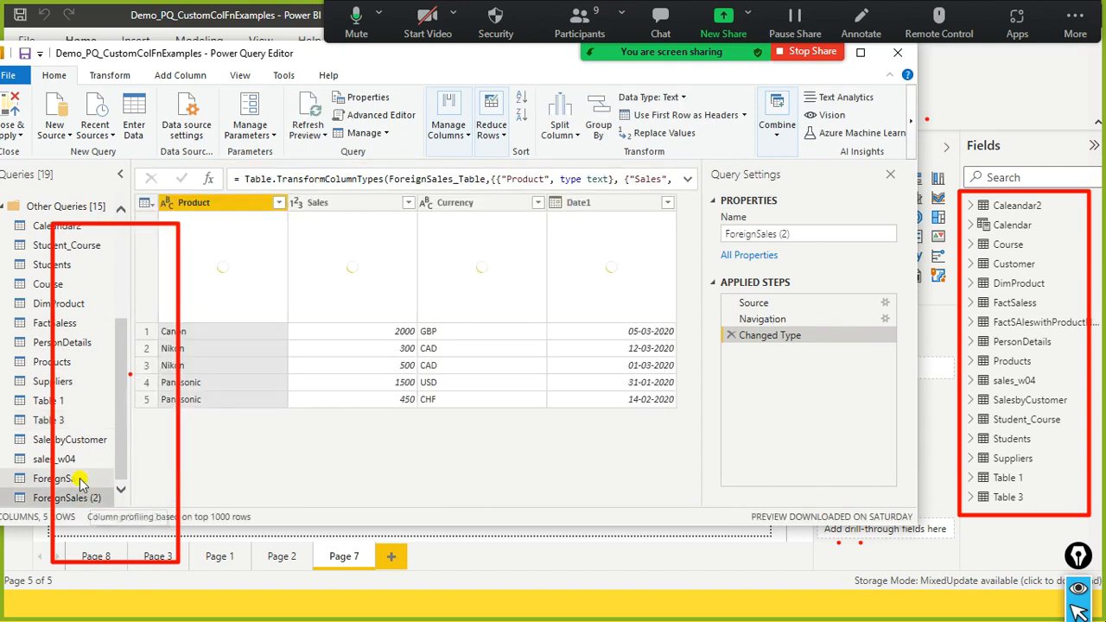
{"action": "left_click", "coordinate": [79, 480]}
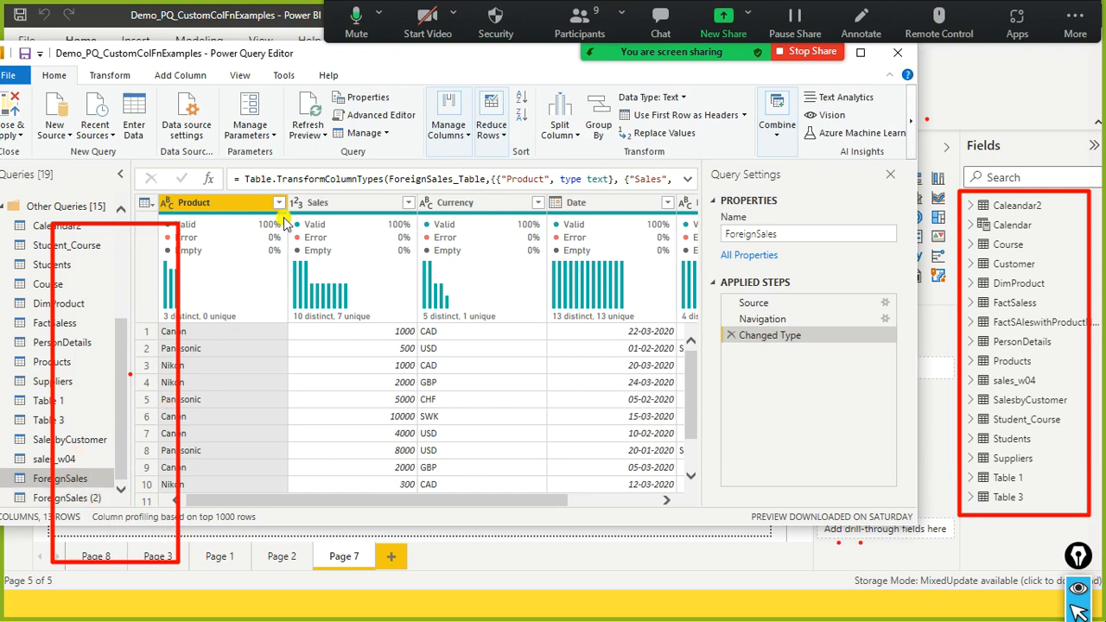
{"action": "left_click_drag", "start_coordinate": [499, 500], "coordinate": [422, 513]}
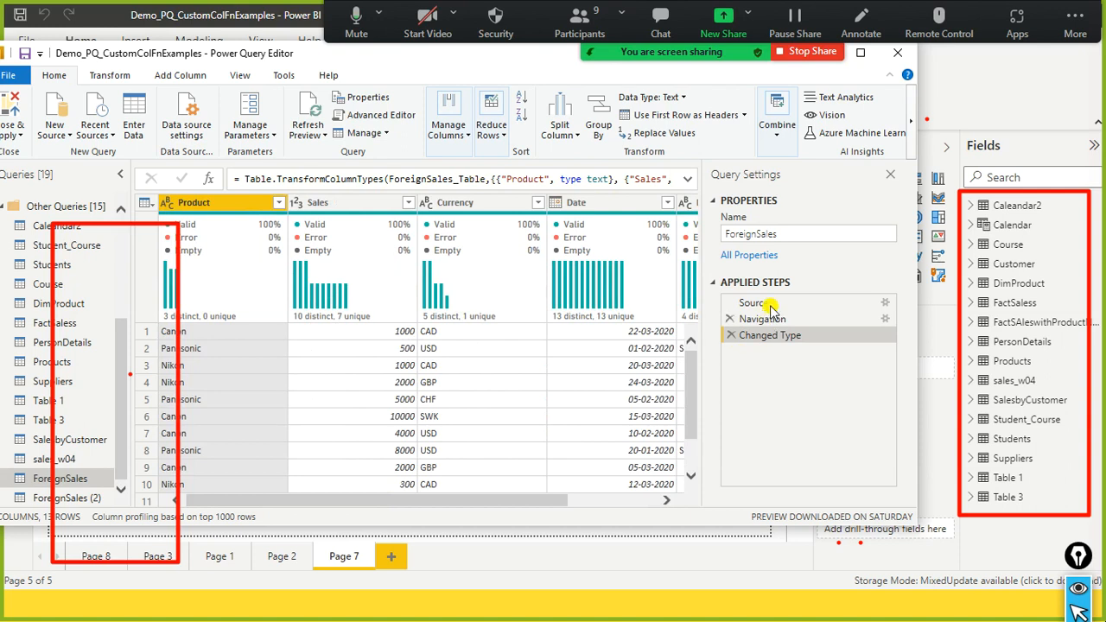
- Maximize the Power Query Editor and compare the column headers of the ForeignSales and ForeignSales (2) queries
{"action": "left_click", "coordinate": [860, 51]}
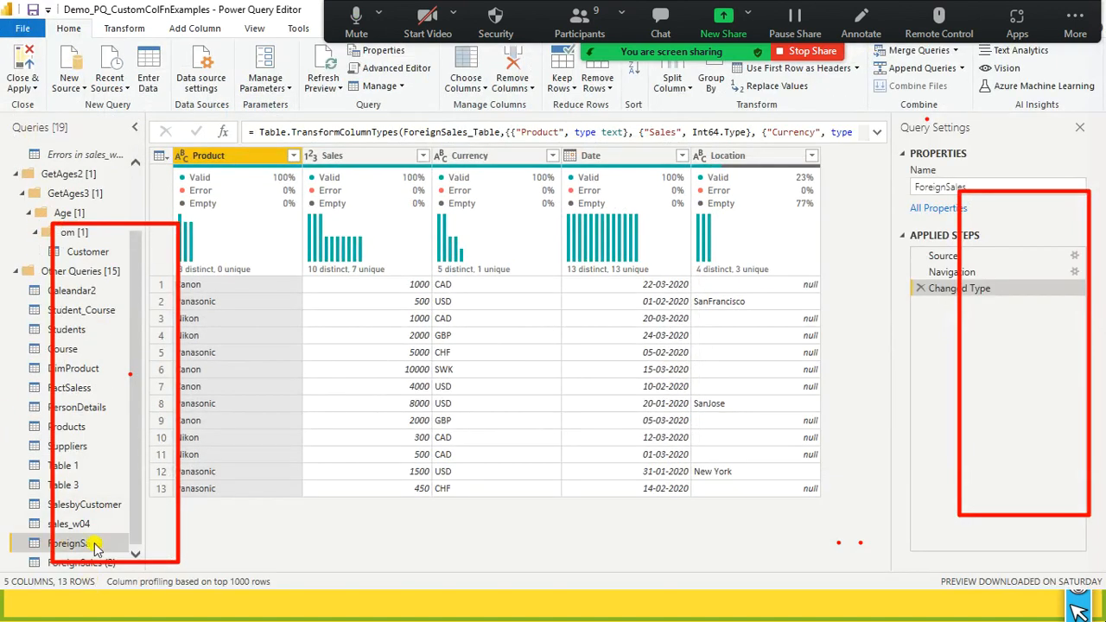
{"action": "left_click", "coordinate": [74, 567]}
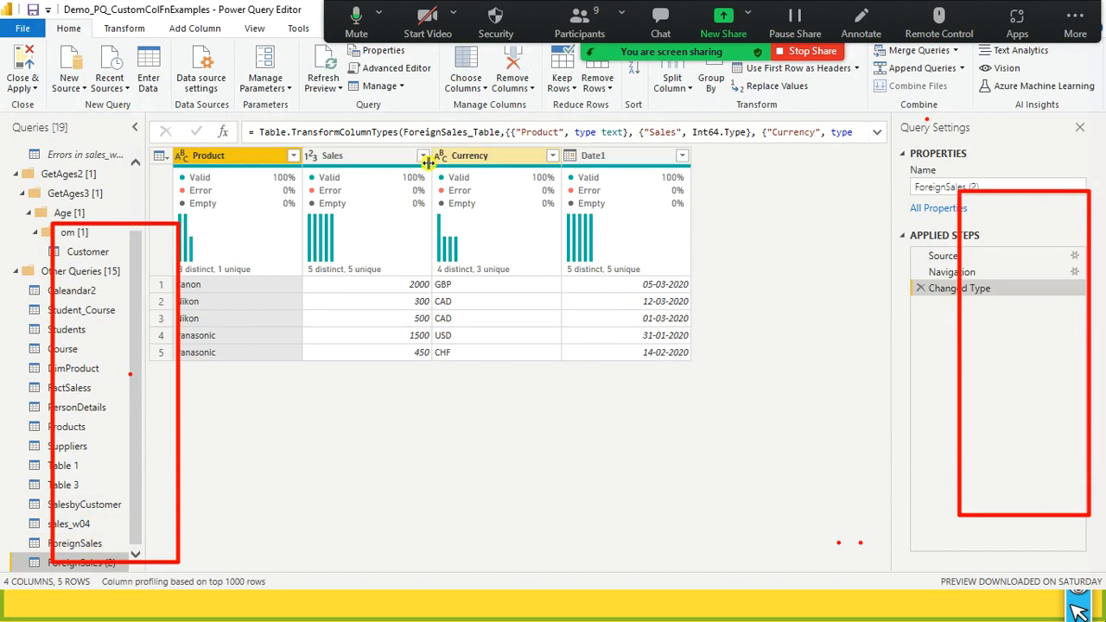
{"action": "left_click", "coordinate": [84, 541]}
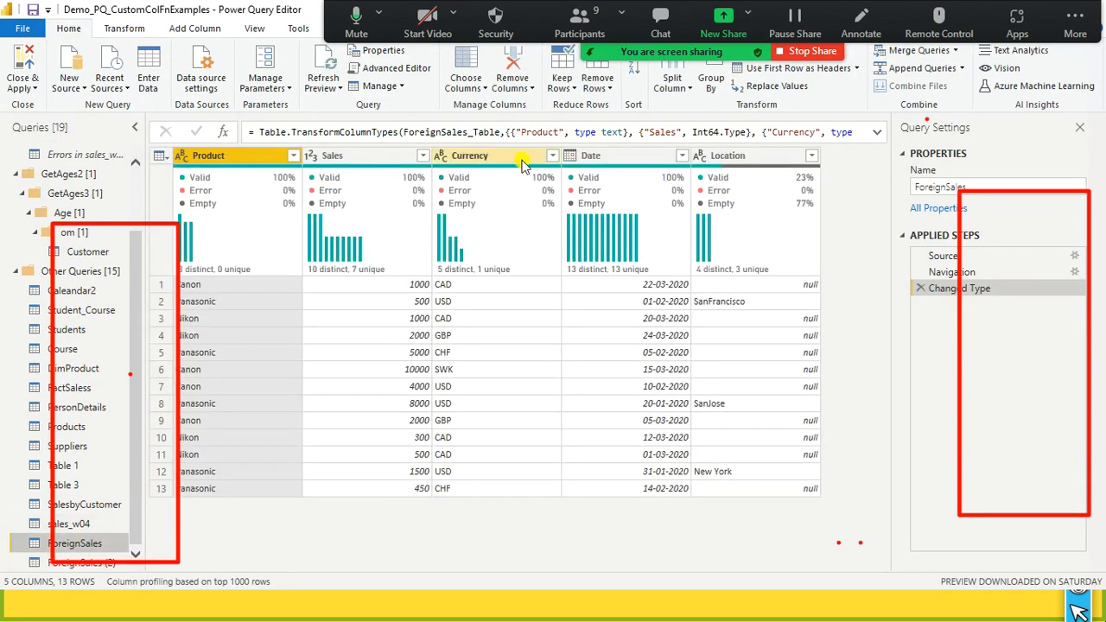
{"action": "left_click", "coordinate": [62, 567]}
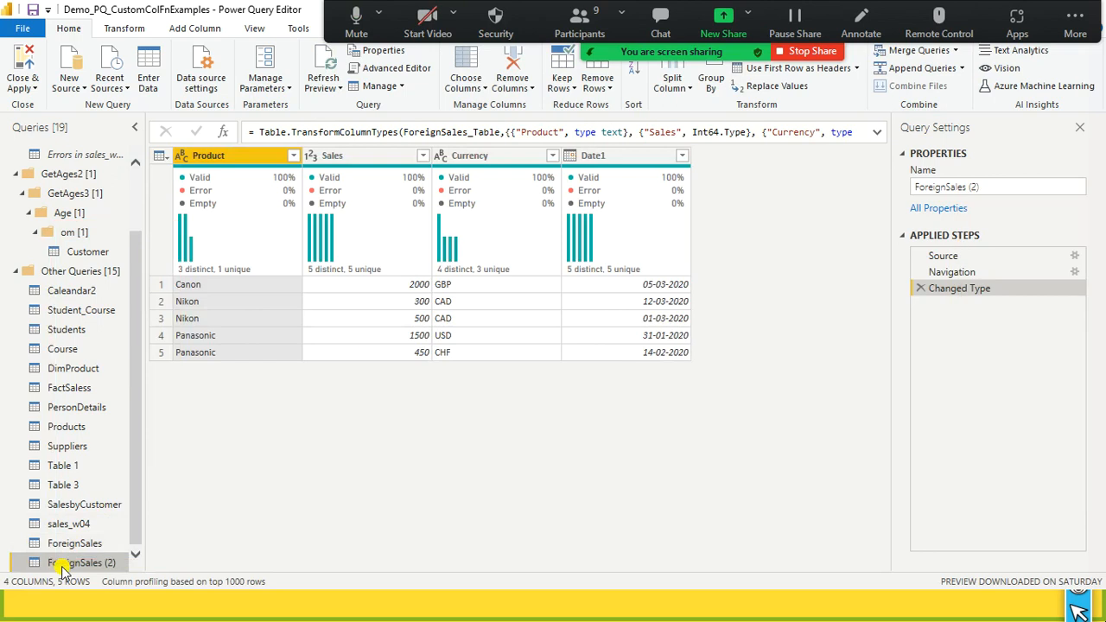
{"action": "key", "text": "ctrl+shift+3"}
{"action": "left_click", "coordinate": [5, 473]}
{"action": "mouse_move", "coordinate": [12, 489]}
{"action": "left_mouse_down"}
{"action": "mouse_move", "coordinate": [34, 534]}
{"action": "mouse_move", "coordinate": [20, 541]}
{"action": "mouse_move", "coordinate": [41, 566]}
{"action": "left_mouse_up"}
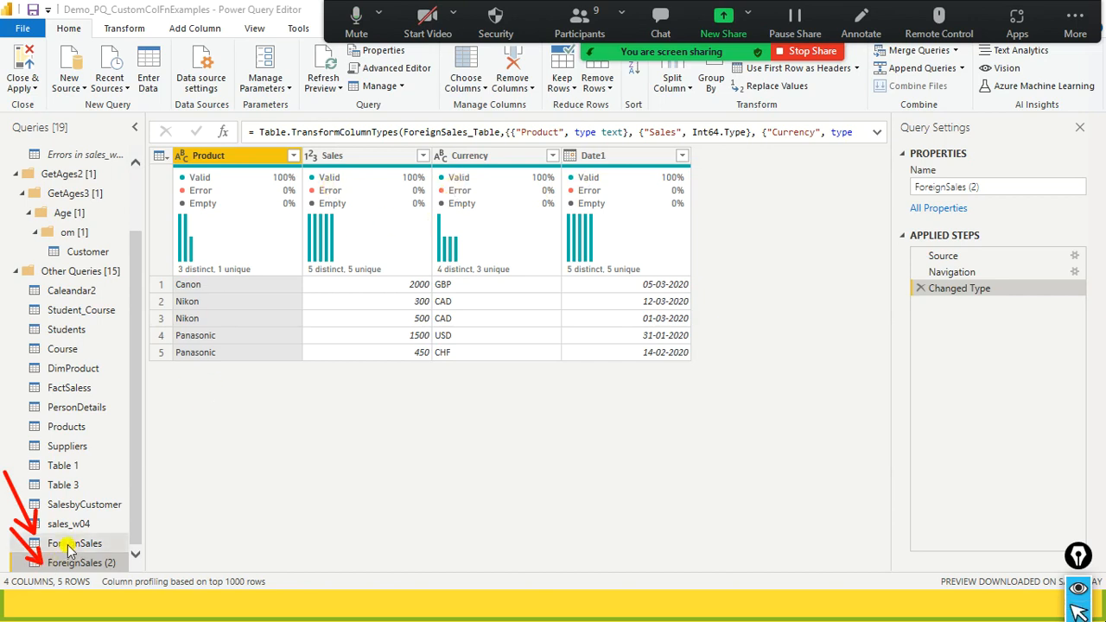
- Rename the Date1 column of the ForeignSales (2) query to Date
{"action": "left_click", "coordinate": [618, 157]}
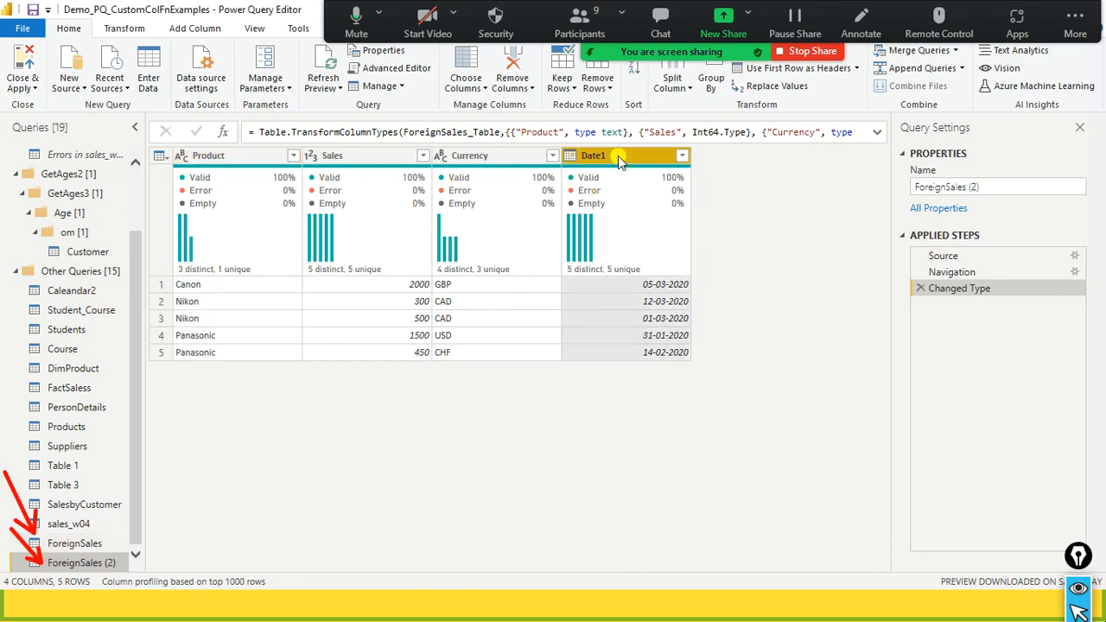
{"action": "double_click", "coordinate": [618, 158]}
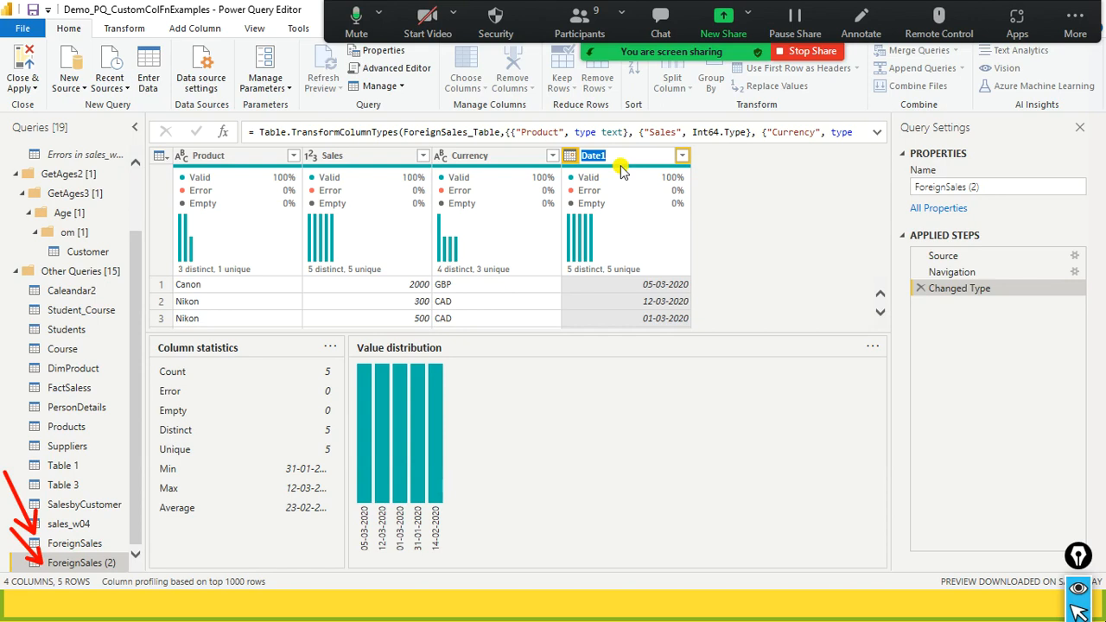
{"action": "type", "text": "dAt"}
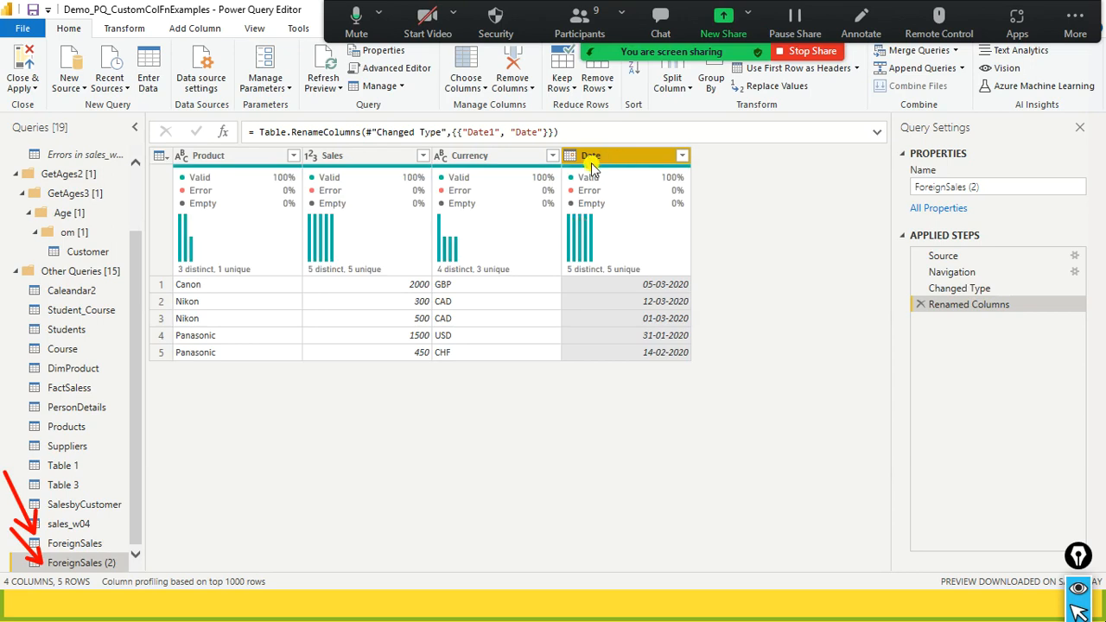
{"action": "double_click", "coordinate": [605, 157]}
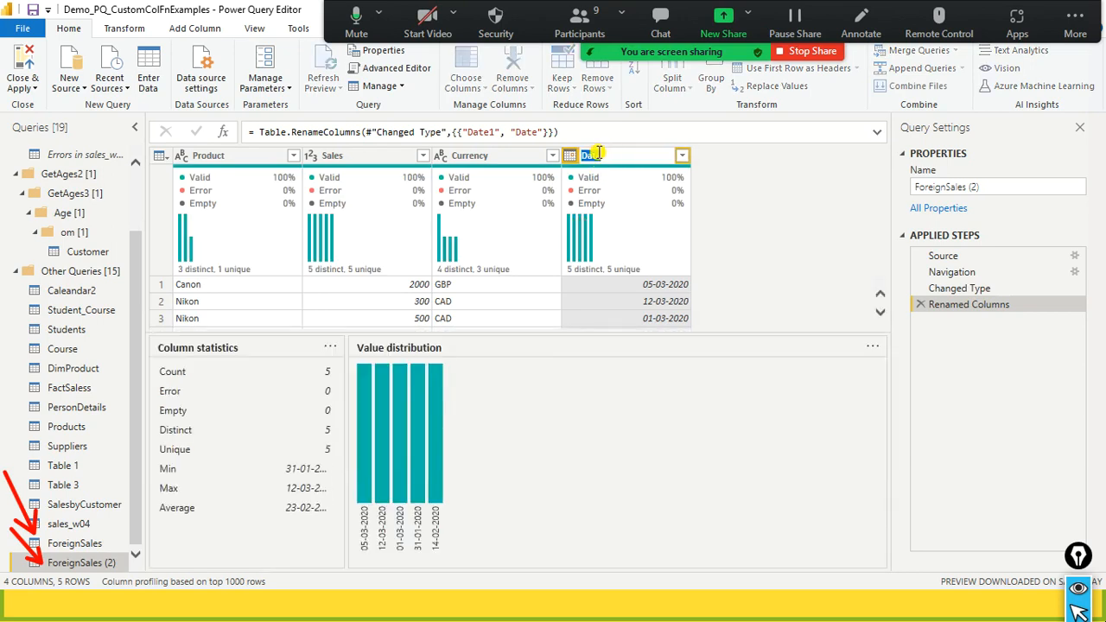
{"action": "left_click", "coordinate": [615, 156]}
{"action": "double_click", "coordinate": [628, 155]}
{"action": "left_click", "coordinate": [737, 243]}
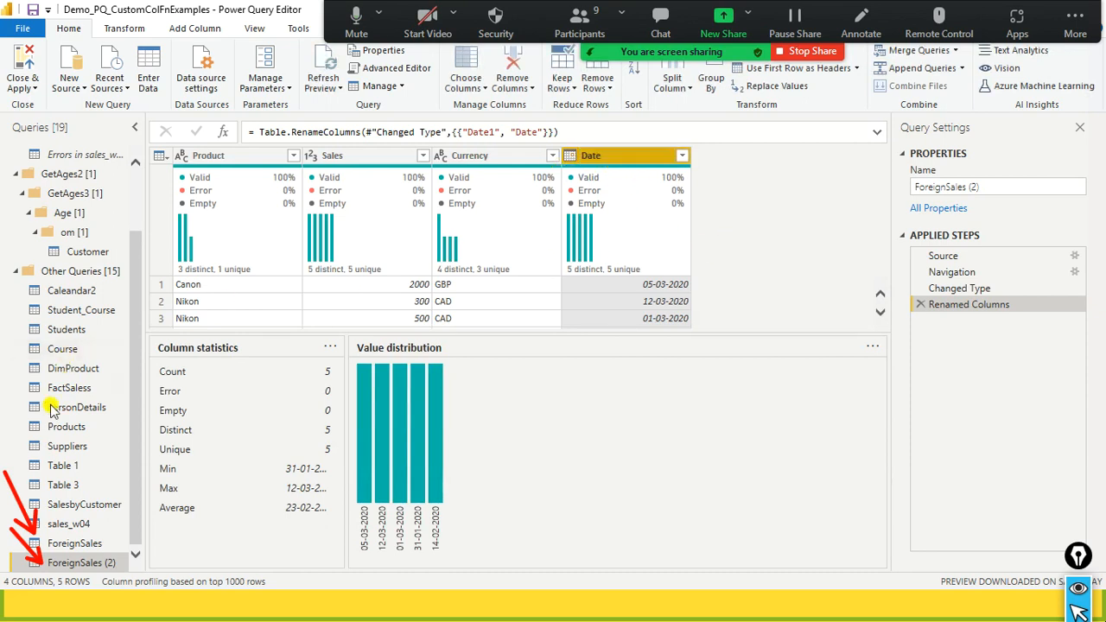
- Examine ForeignSales and ForeignSales (2) alternately, checking whether their columns match, especially the Location column
{"action": "left_click", "coordinate": [87, 545]}
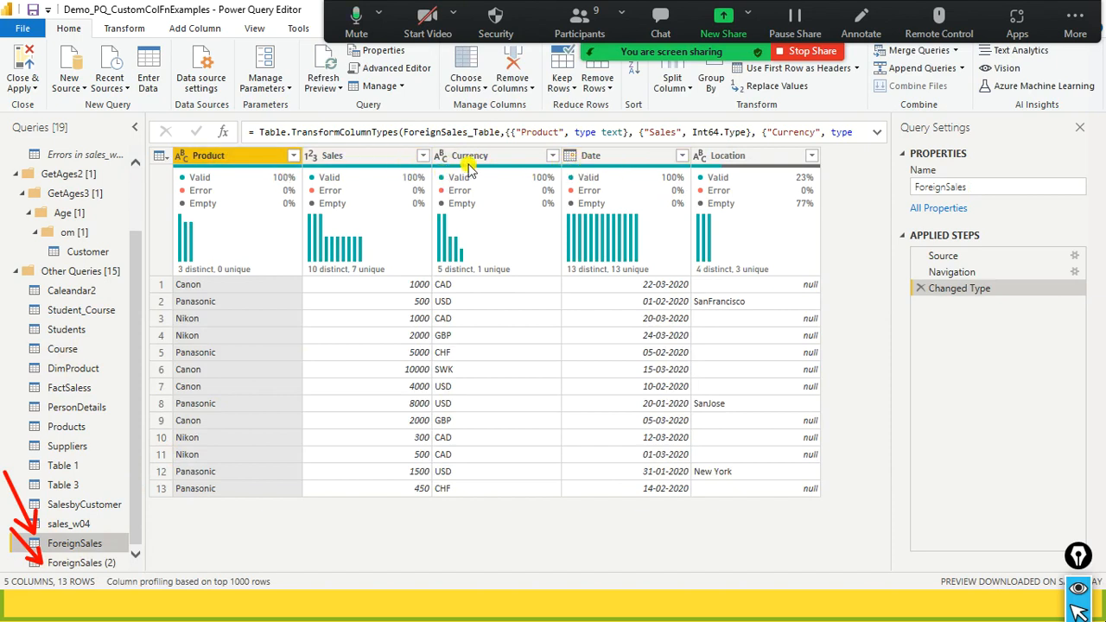
{"action": "mouse_move", "coordinate": [580, 181]}
{"action": "left_click", "coordinate": [102, 566]}
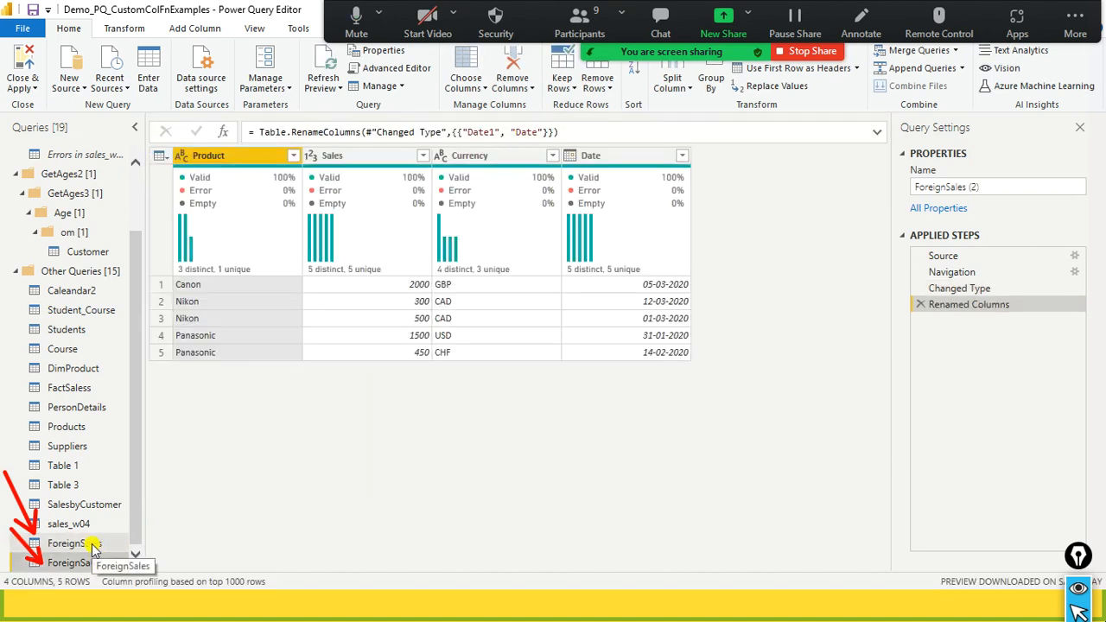
{"action": "left_click", "coordinate": [94, 550]}
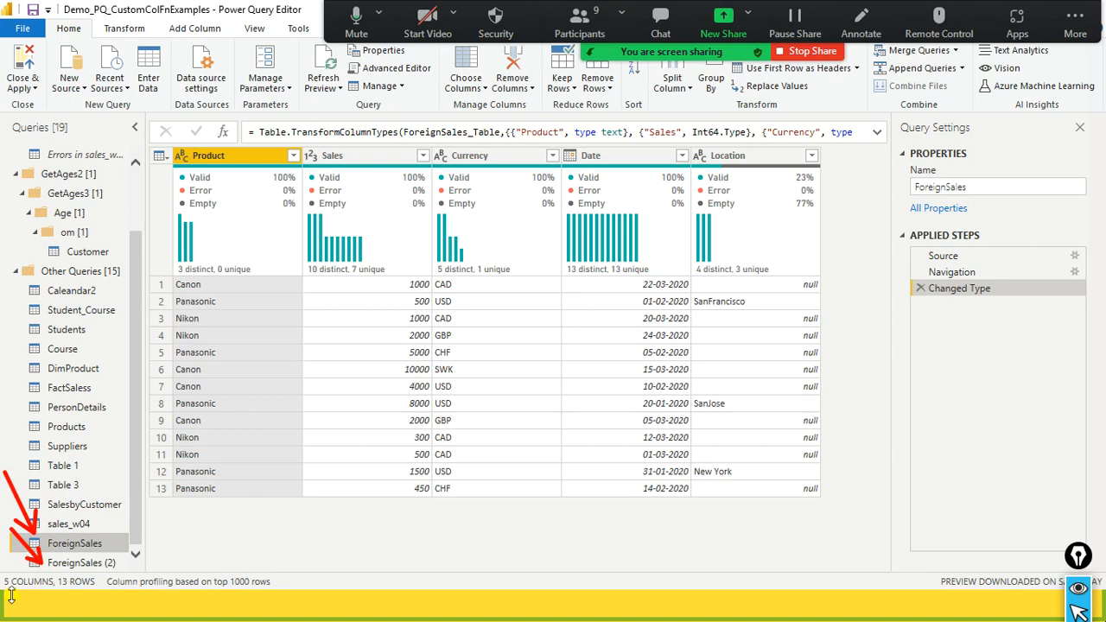
{"action": "left_click", "coordinate": [54, 566]}
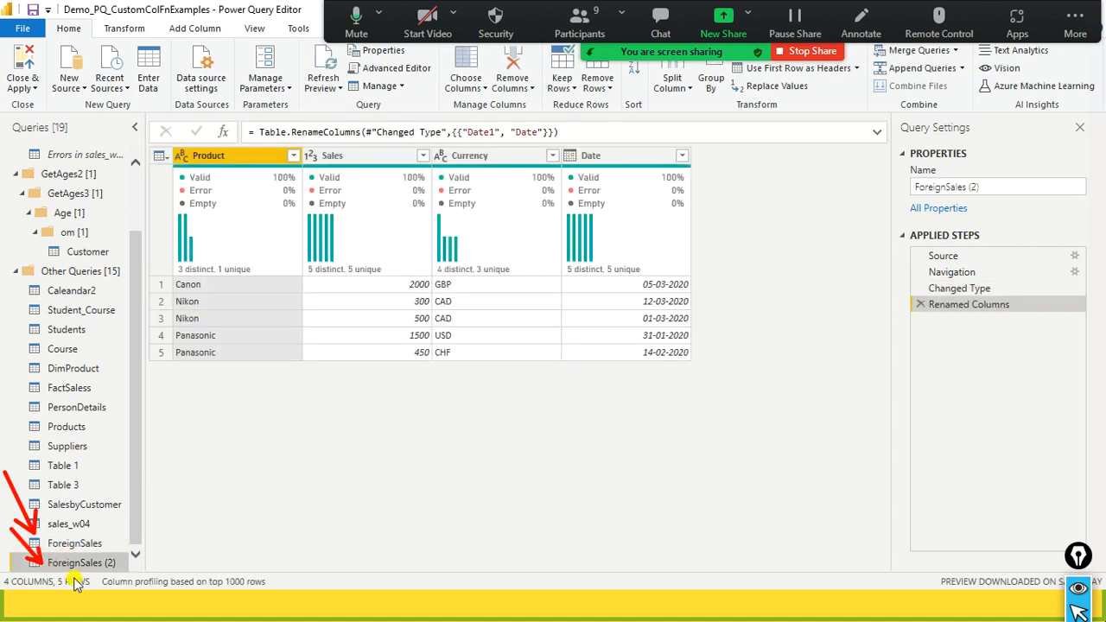
{"action": "left_click", "coordinate": [82, 544]}
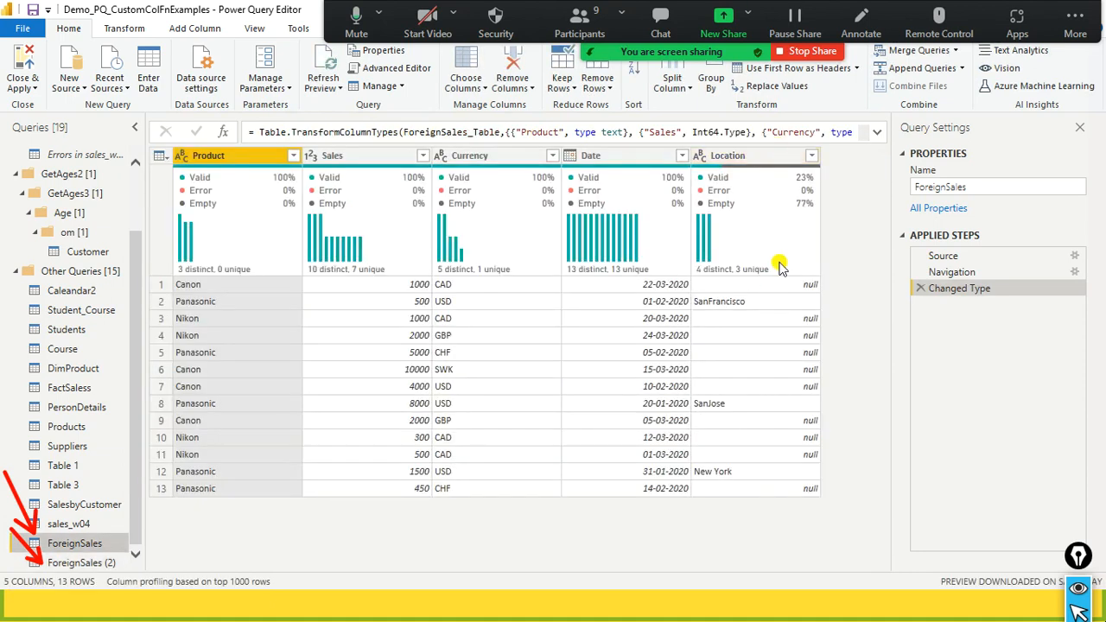
{"action": "mouse_move", "coordinate": [780, 266]}
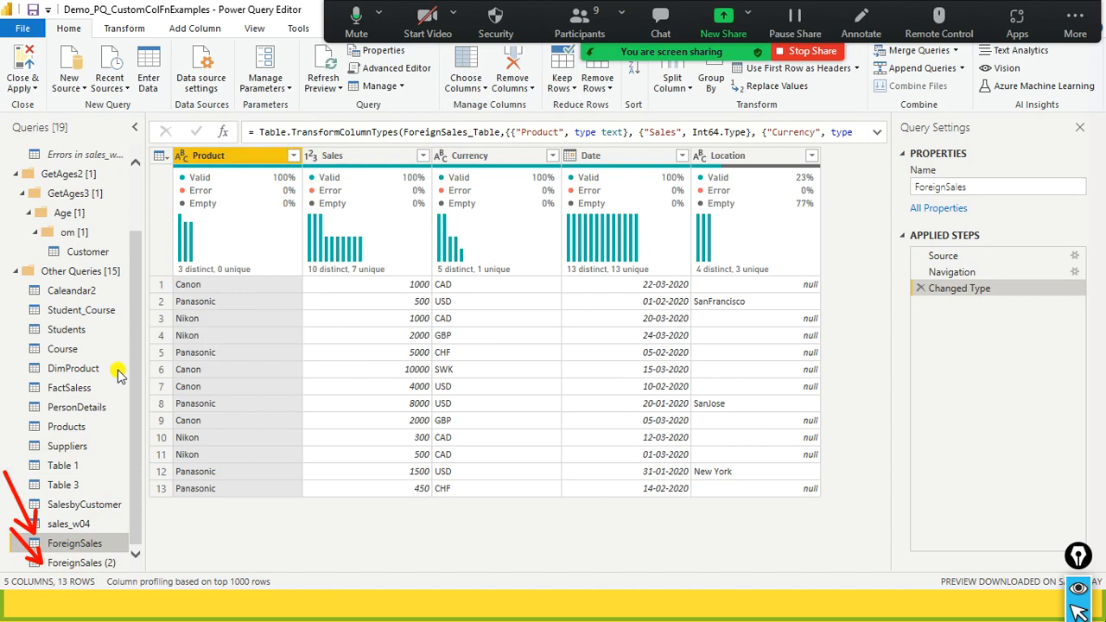
{"action": "mouse_move", "coordinate": [488, 212]}
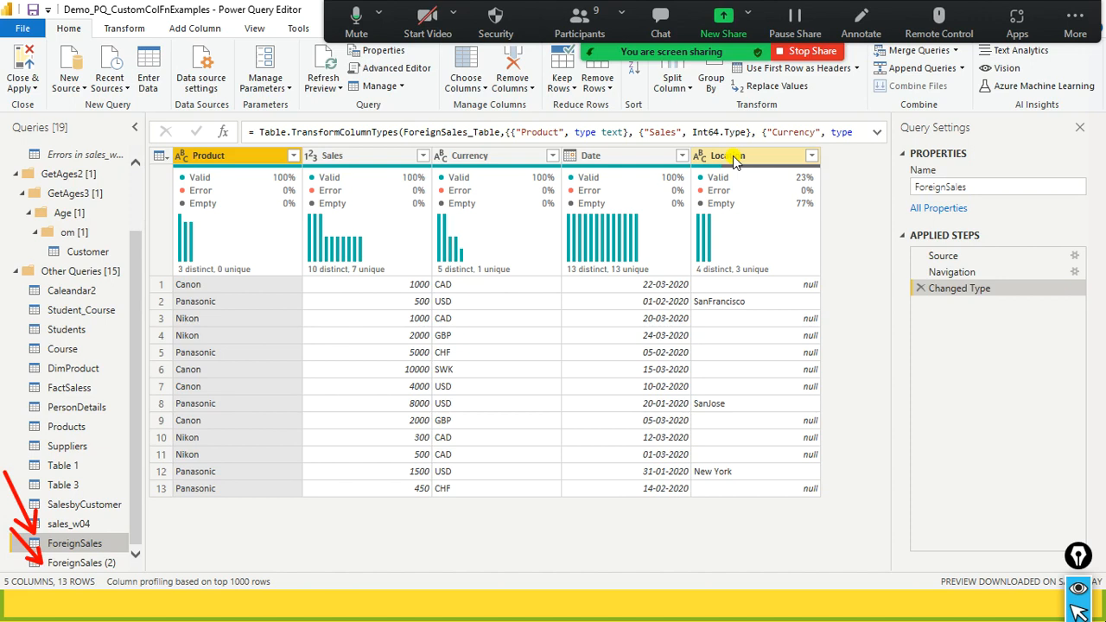
{"action": "mouse_move", "coordinate": [759, 229]}
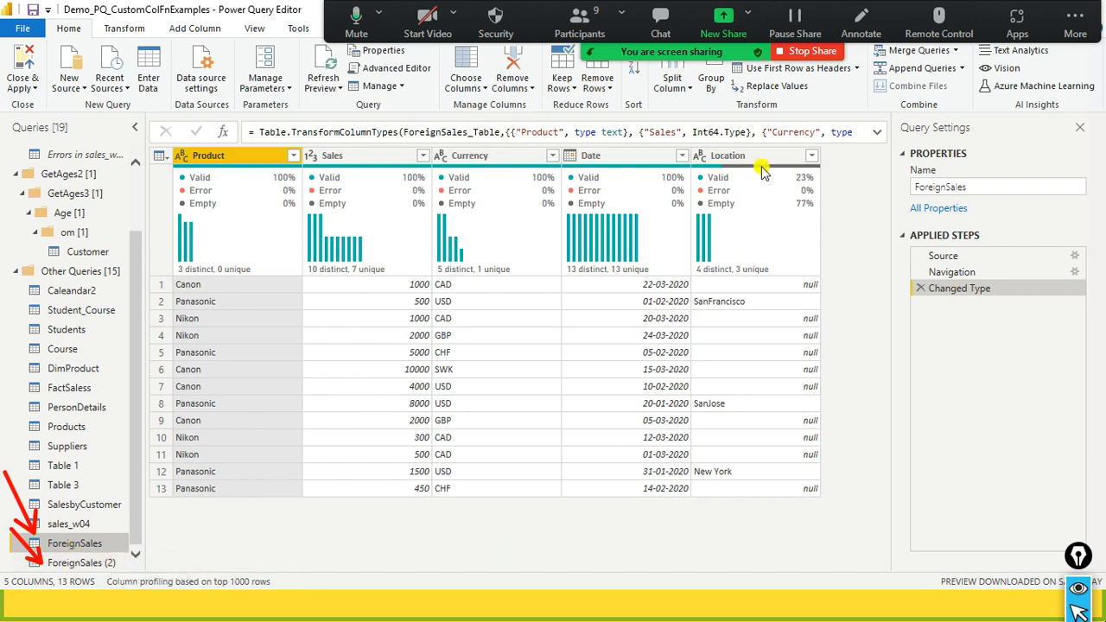
{"action": "mouse_move", "coordinate": [762, 171]}
{"action": "left_click", "coordinate": [92, 566]}
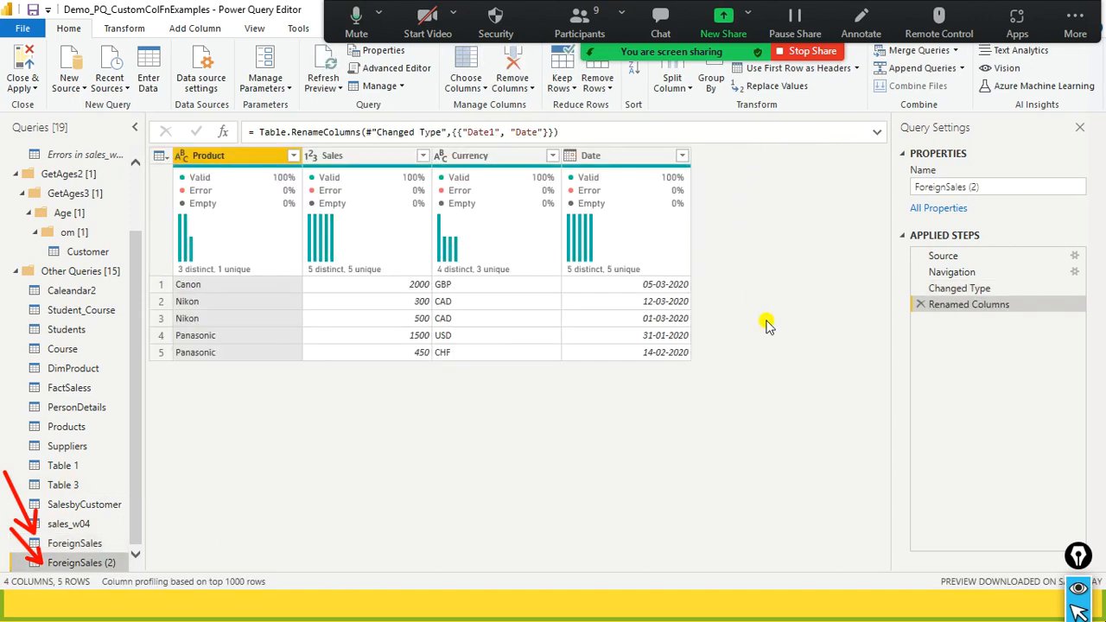
{"action": "left_click", "coordinate": [74, 542]}
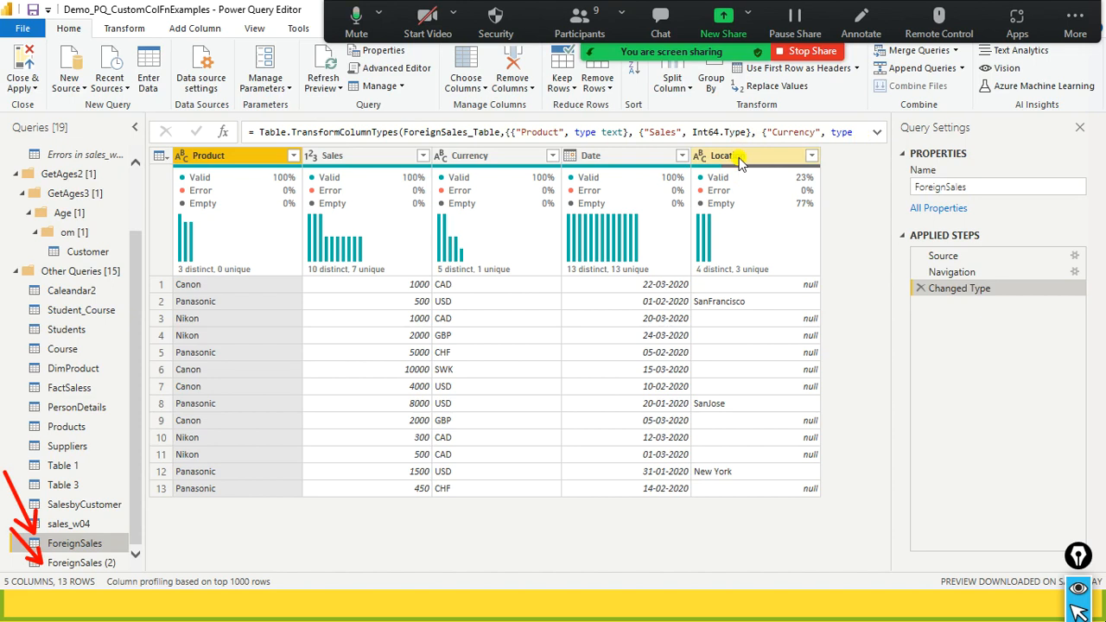
{"action": "mouse_move", "coordinate": [741, 169]}
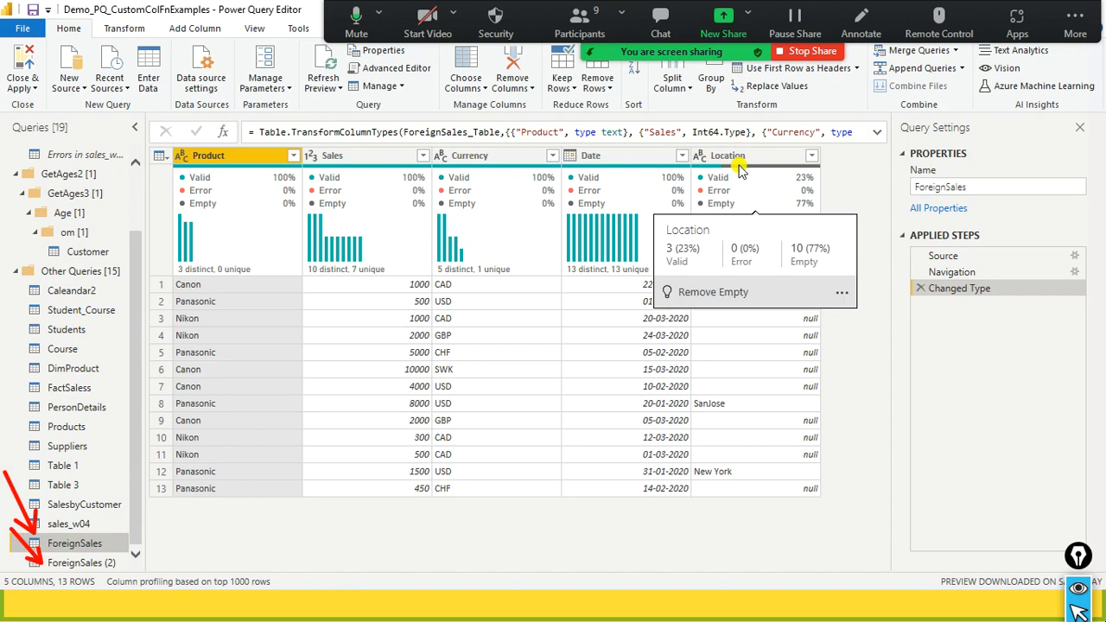
{"action": "left_click", "coordinate": [81, 562]}
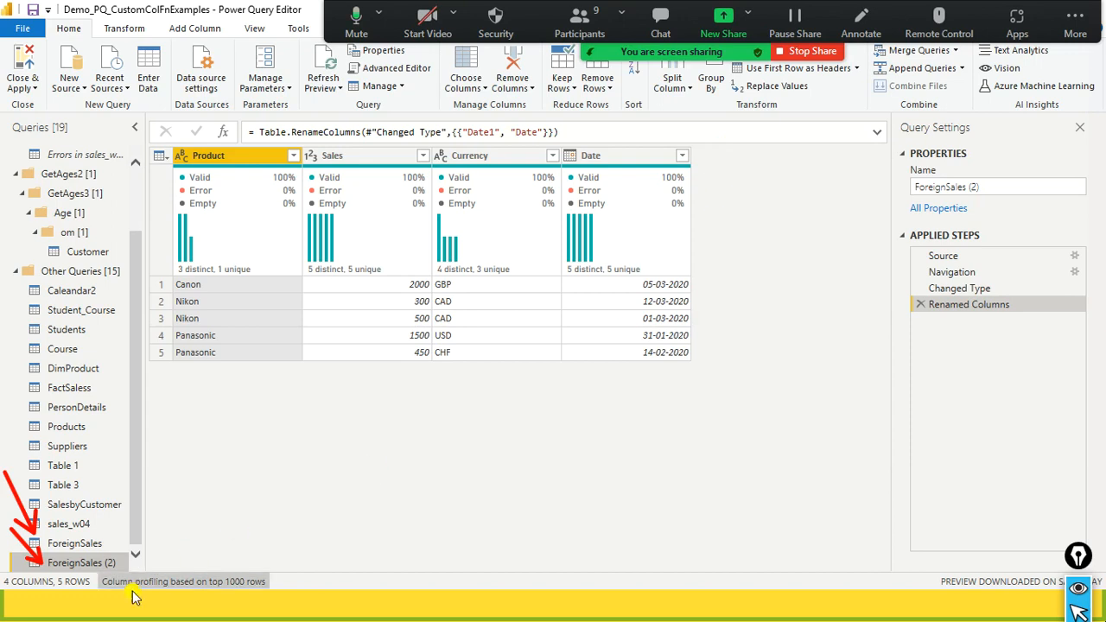
- Remove the Location column from the ForeignSales query and recheck its columns against ForeignSales (2)
{"action": "left_click", "coordinate": [87, 545]}
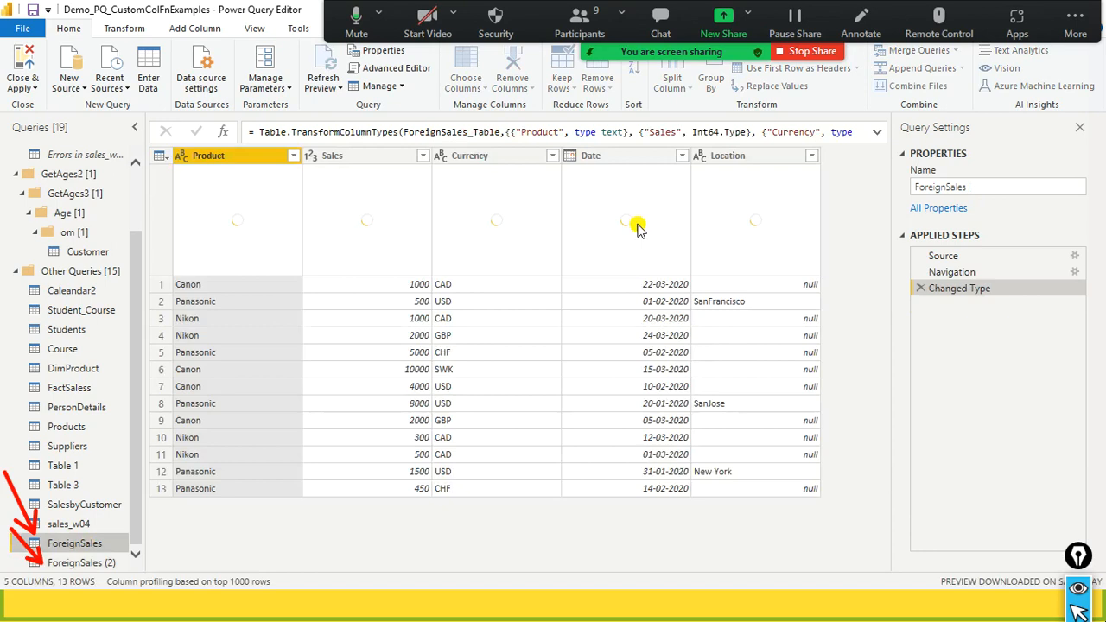
{"action": "mouse_move", "coordinate": [701, 184]}
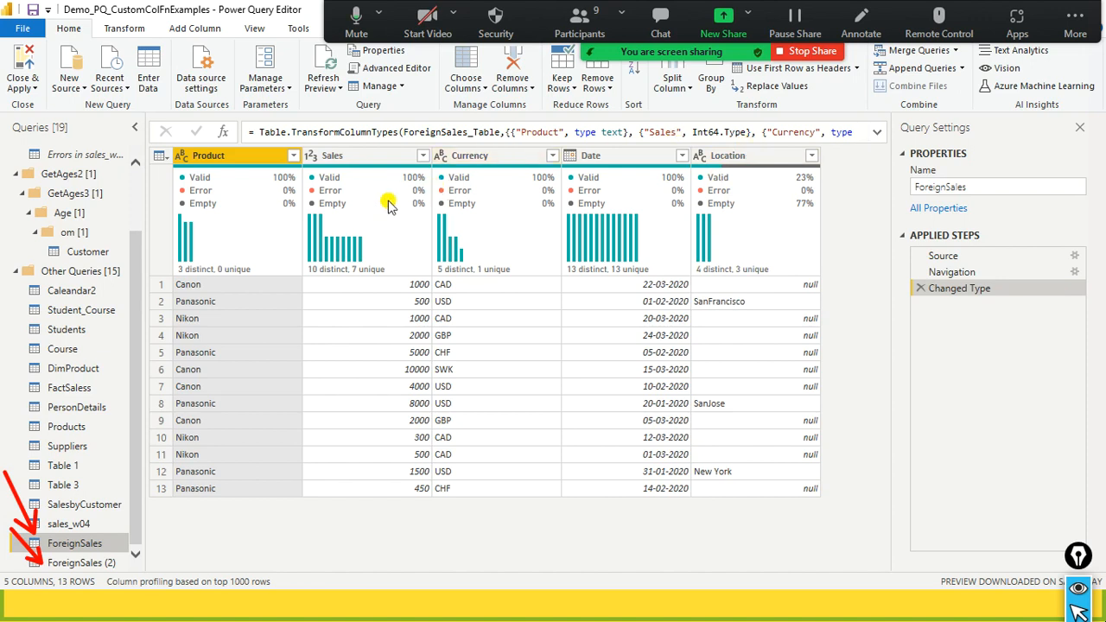
{"action": "mouse_move", "coordinate": [727, 205]}
{"action": "mouse_move", "coordinate": [737, 182]}
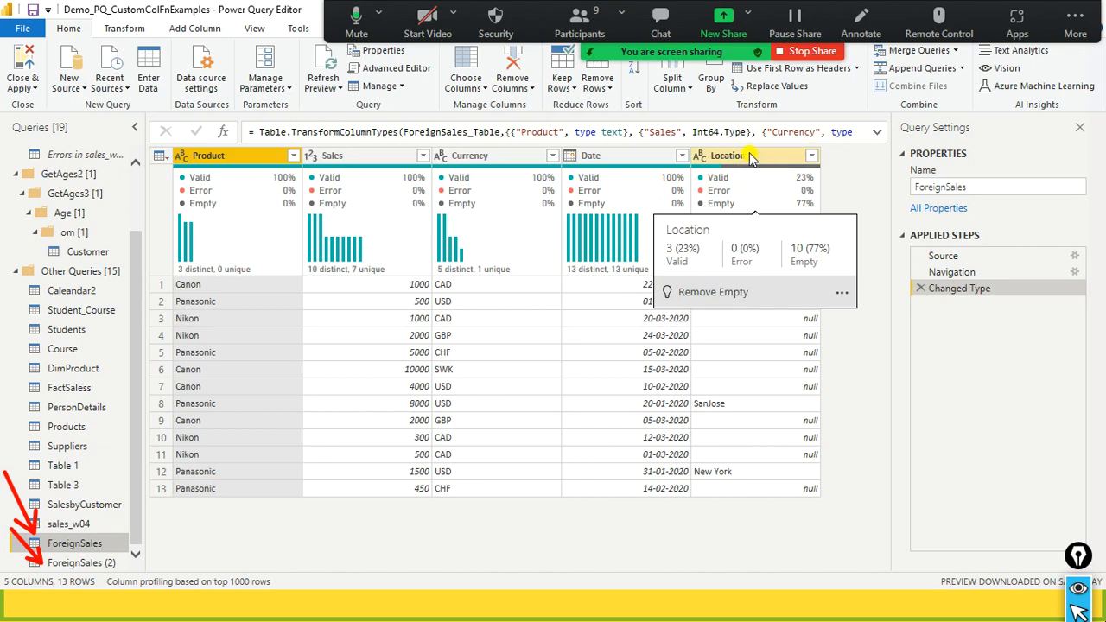
{"action": "right_click", "coordinate": [750, 157]}
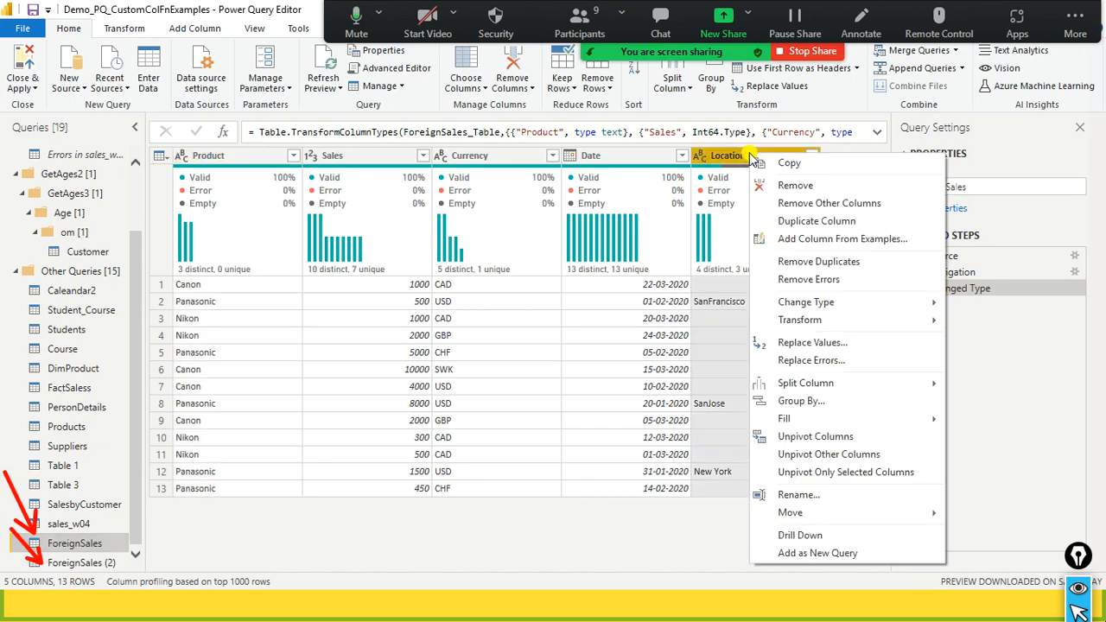
{"action": "left_click", "coordinate": [780, 185]}
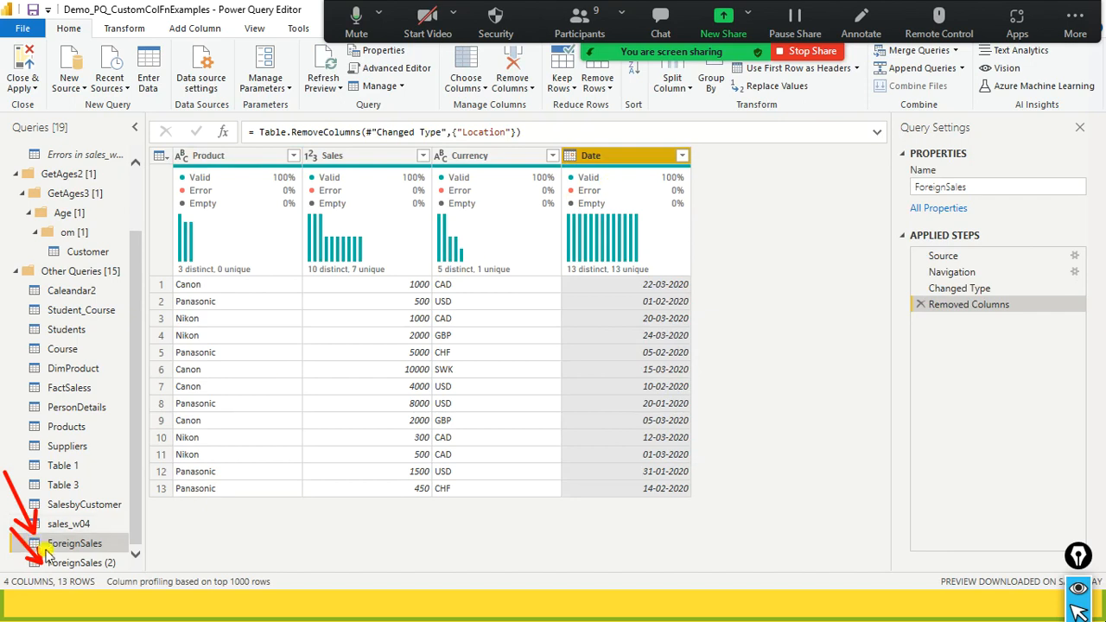
{"action": "left_click", "coordinate": [43, 563]}
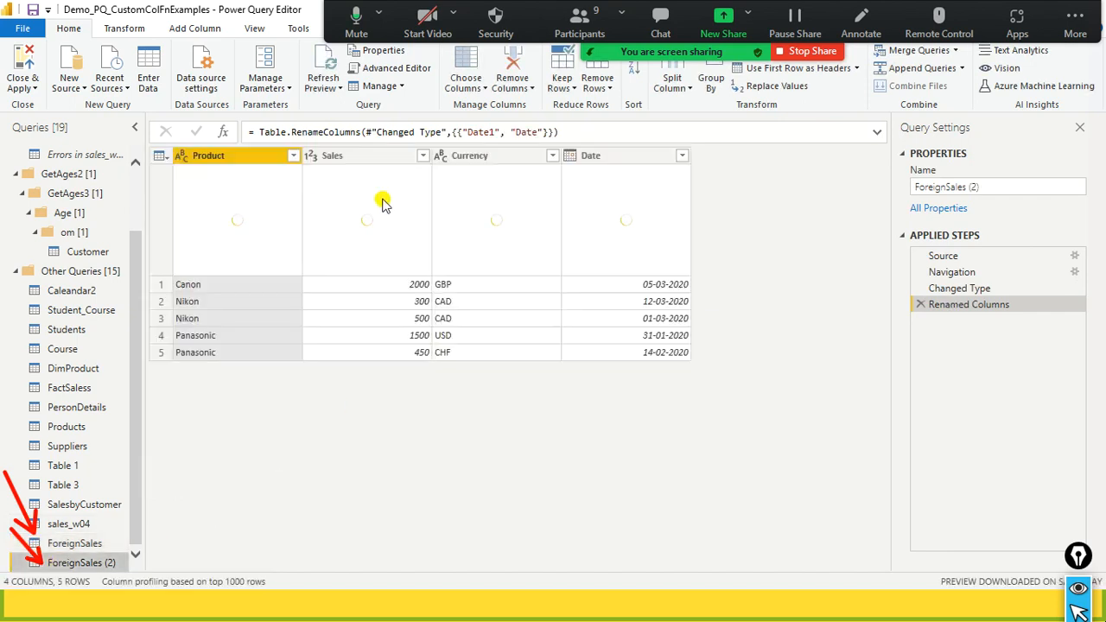
{"action": "left_click", "coordinate": [91, 544]}
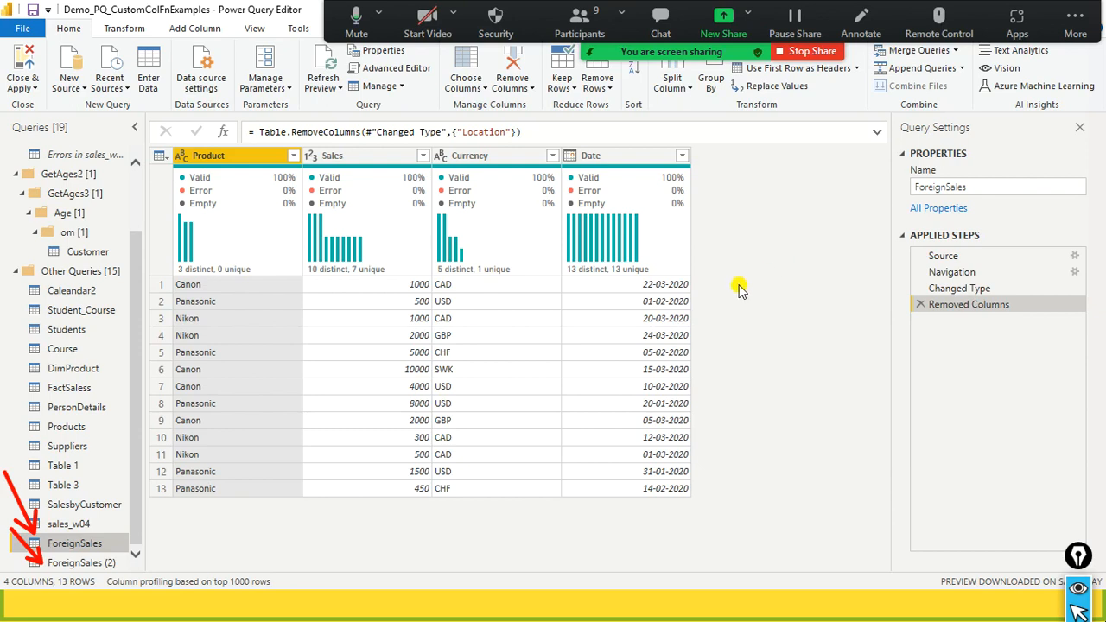
{"action": "mouse_move", "coordinate": [736, 197]}
{"action": "left_mouse_down"}
{"action": "mouse_move", "coordinate": [739, 252]}
{"action": "mouse_move", "coordinate": [867, 251]}
{"action": "left_mouse_up"}
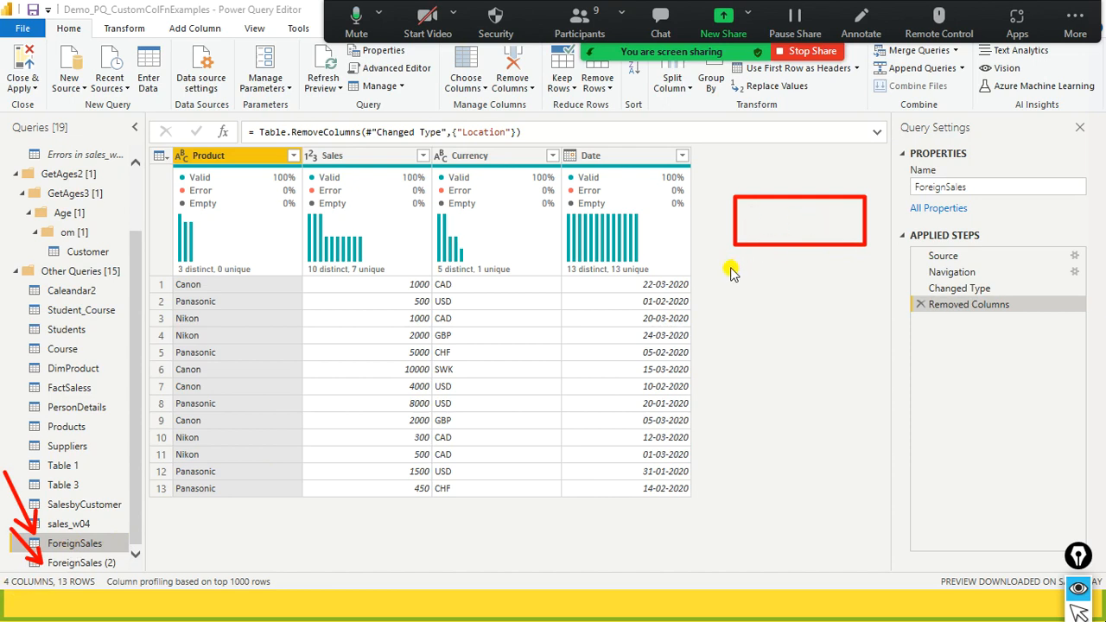
{"action": "mouse_move", "coordinate": [733, 249]}
{"action": "left_mouse_down"}
{"action": "mouse_move", "coordinate": [785, 289]}
{"action": "mouse_move", "coordinate": [865, 281]}
{"action": "left_mouse_up"}
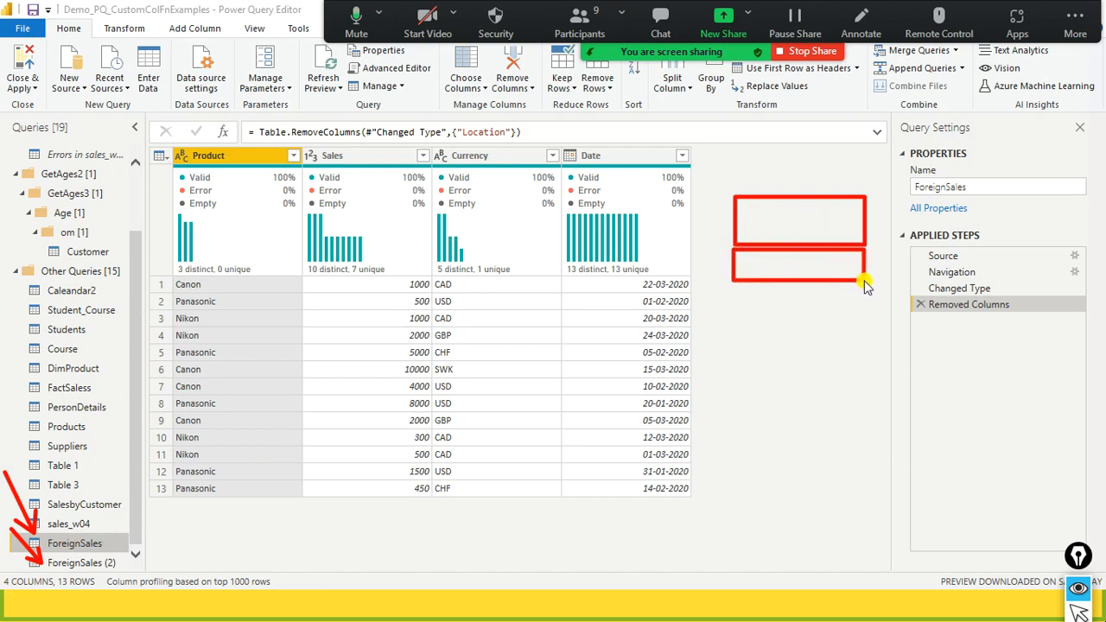
{"action": "left_click", "coordinate": [789, 293]}
{"action": "mouse_move", "coordinate": [781, 319]}
{"action": "left_mouse_down"}
{"action": "mouse_move", "coordinate": [774, 256]}
{"action": "mouse_move", "coordinate": [792, 274]}
{"action": "left_mouse_up"}
{"action": "mouse_move", "coordinate": [707, 179]}
{"action": "left_mouse_down"}
{"action": "mouse_move", "coordinate": [789, 344]}
{"action": "mouse_move", "coordinate": [894, 328]}
{"action": "mouse_move", "coordinate": [878, 311]}
{"action": "left_mouse_up"}
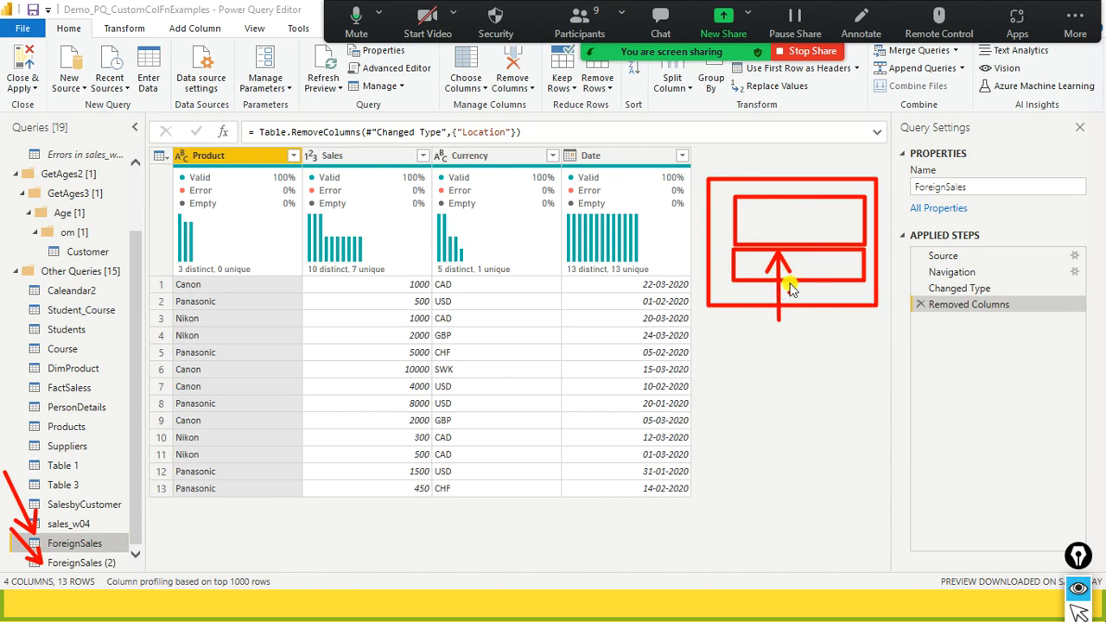
{"action": "left_click_drag", "start_coordinate": [783, 260], "coordinate": [790, 275]}
{"action": "key", "text": "ctrl+shift+7"}
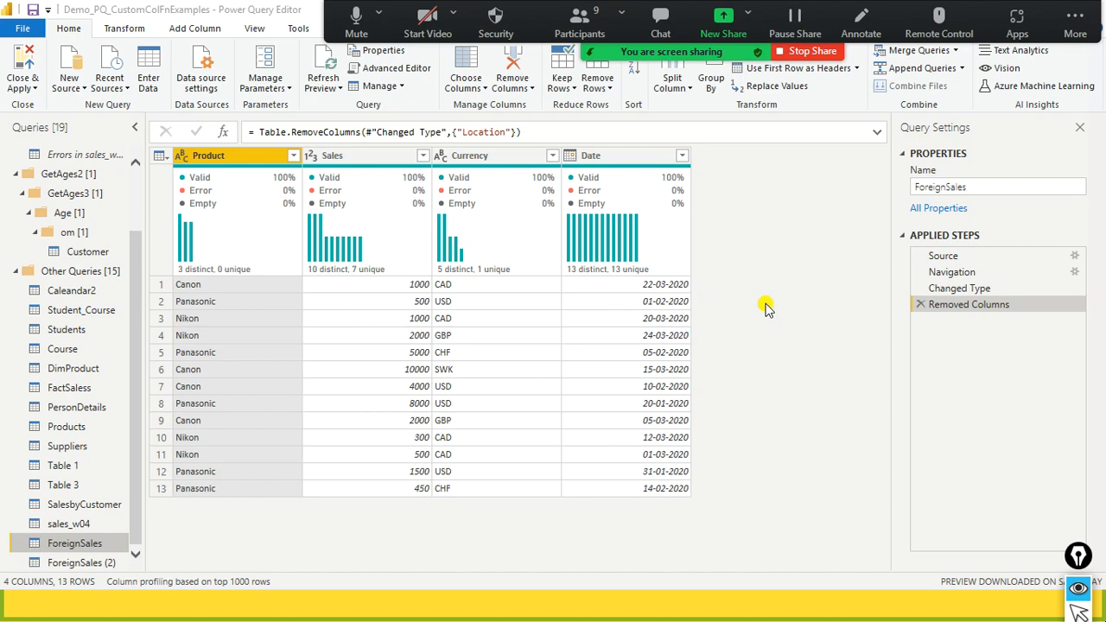
- Append ForeignSales (2) to ForeignSales as a new query and review the combined rows
{"action": "left_click", "coordinate": [961, 68]}
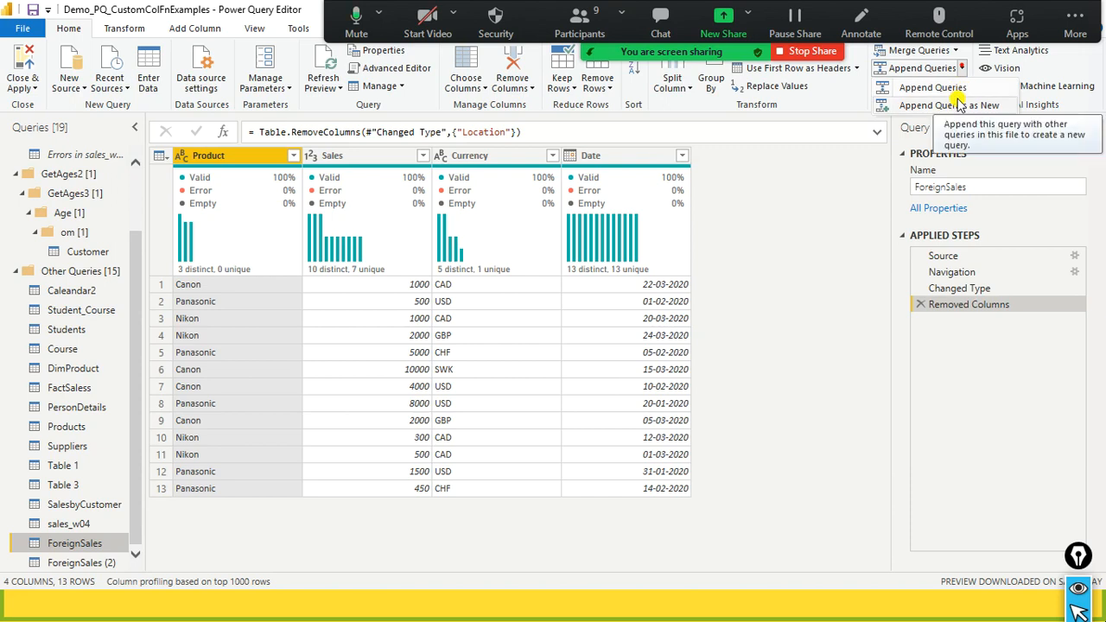
{"action": "left_click", "coordinate": [958, 102]}
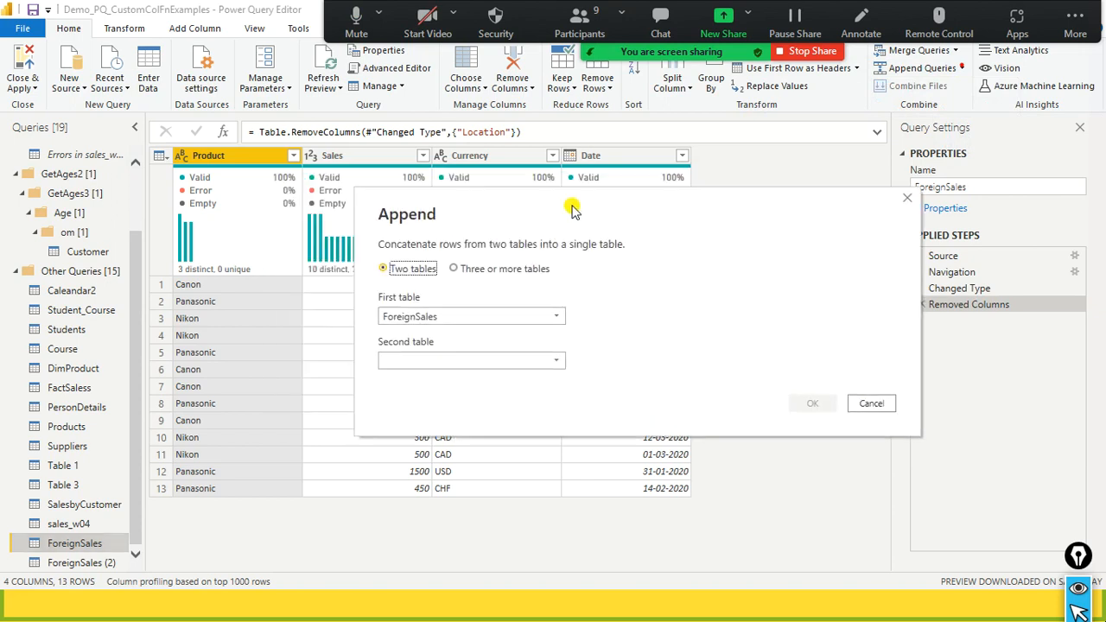
{"action": "left_click", "coordinate": [664, 372]}
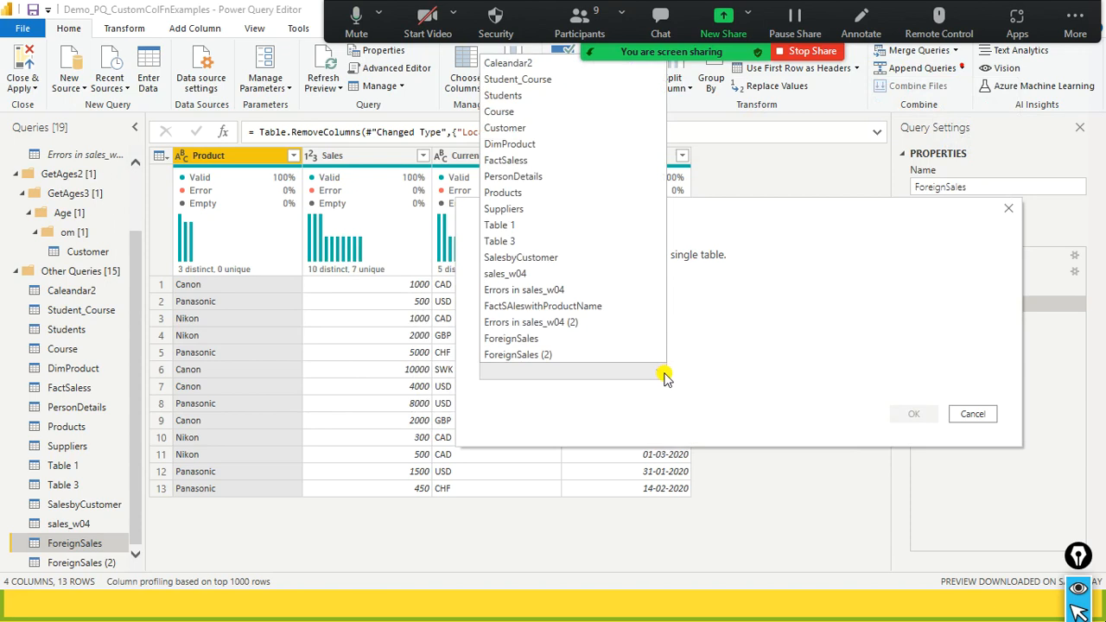
{"action": "left_click", "coordinate": [612, 355]}
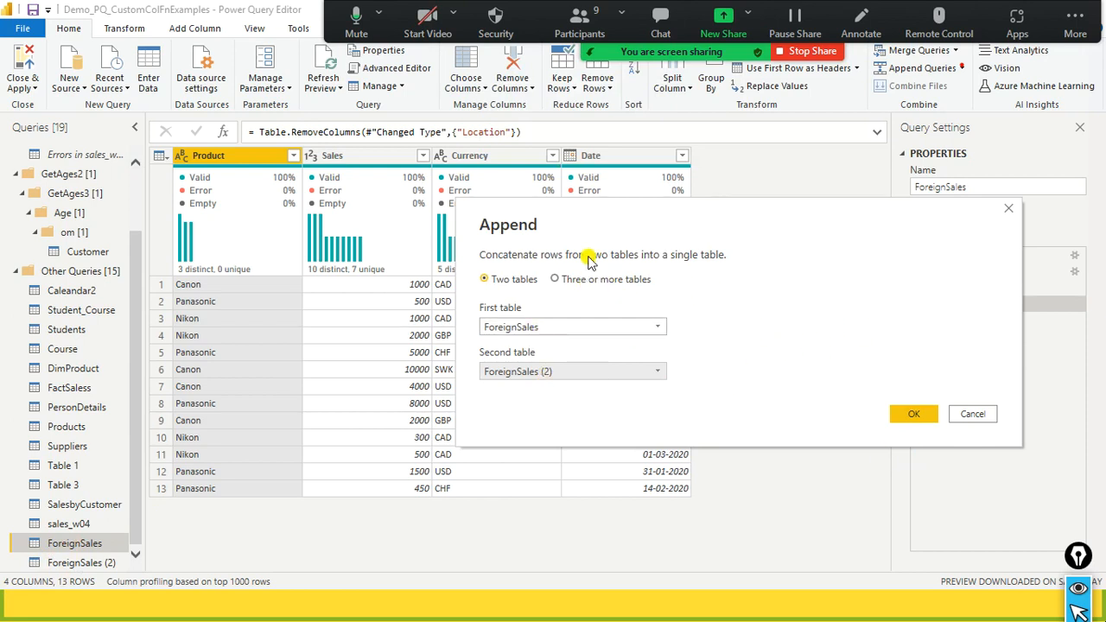
{"action": "left_click", "coordinate": [921, 417]}
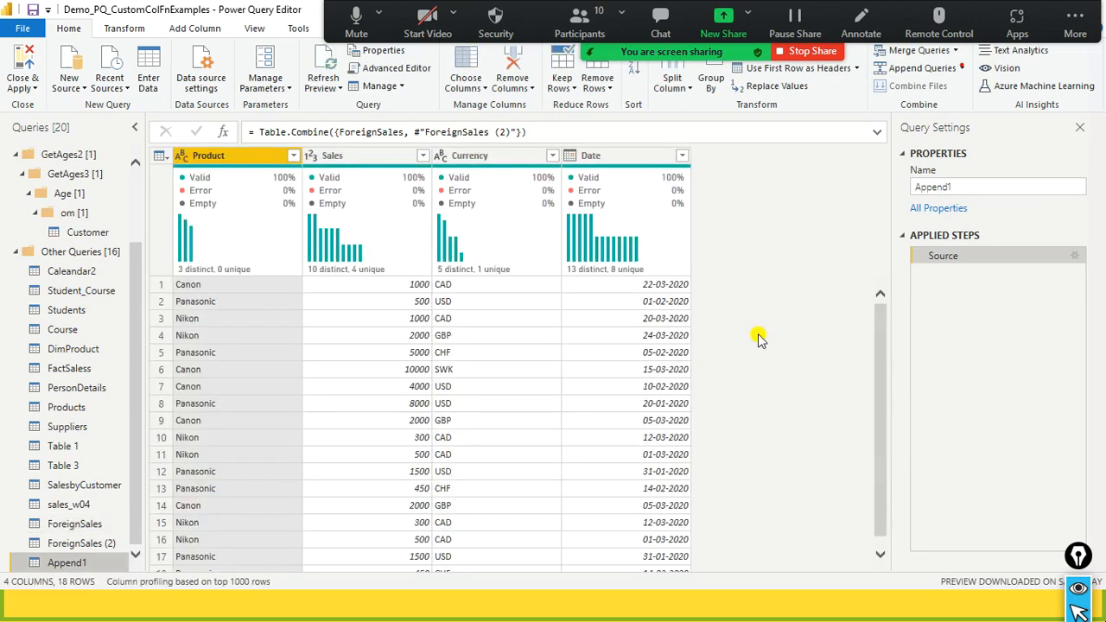
{"action": "scroll", "coordinate": [758, 339], "scroll_direction": "down", "scroll_amount": 1}
{"action": "scroll", "coordinate": [758, 339], "scroll_direction": "up", "scroll_amount": 1}
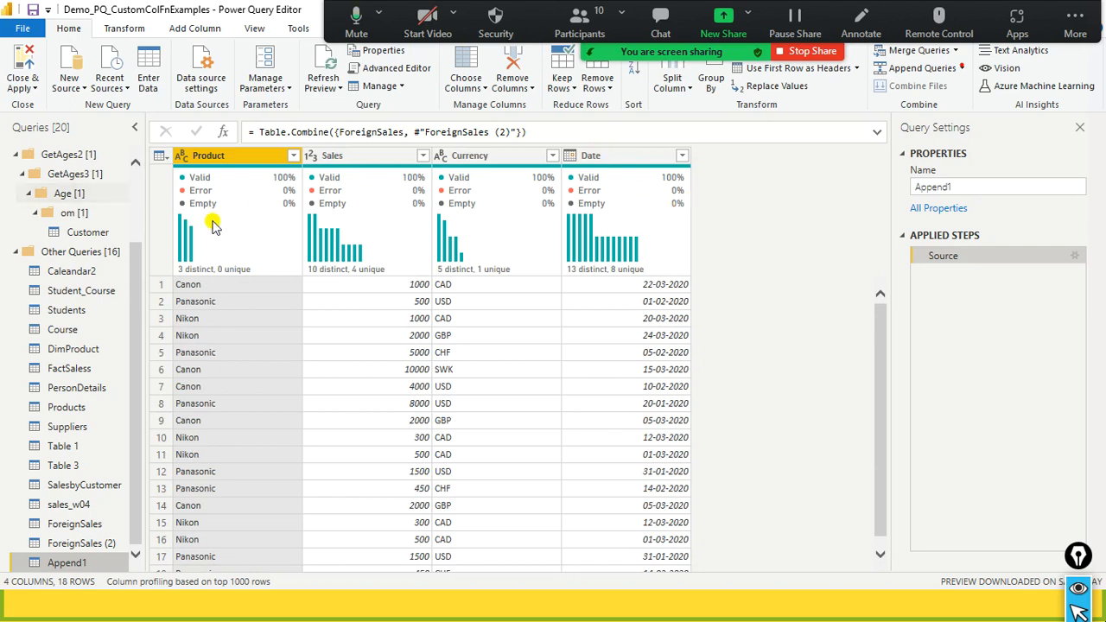
{"action": "scroll", "coordinate": [662, 336], "scroll_direction": "down", "scroll_amount": 1}
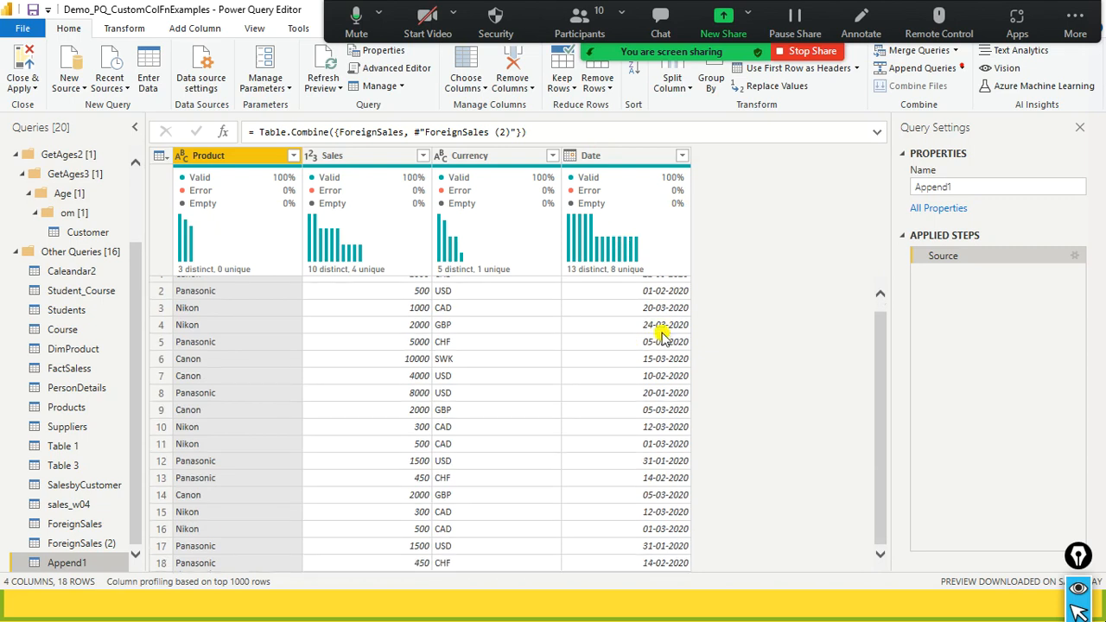
{"action": "scroll", "coordinate": [662, 335], "scroll_direction": "up", "scroll_amount": 1}
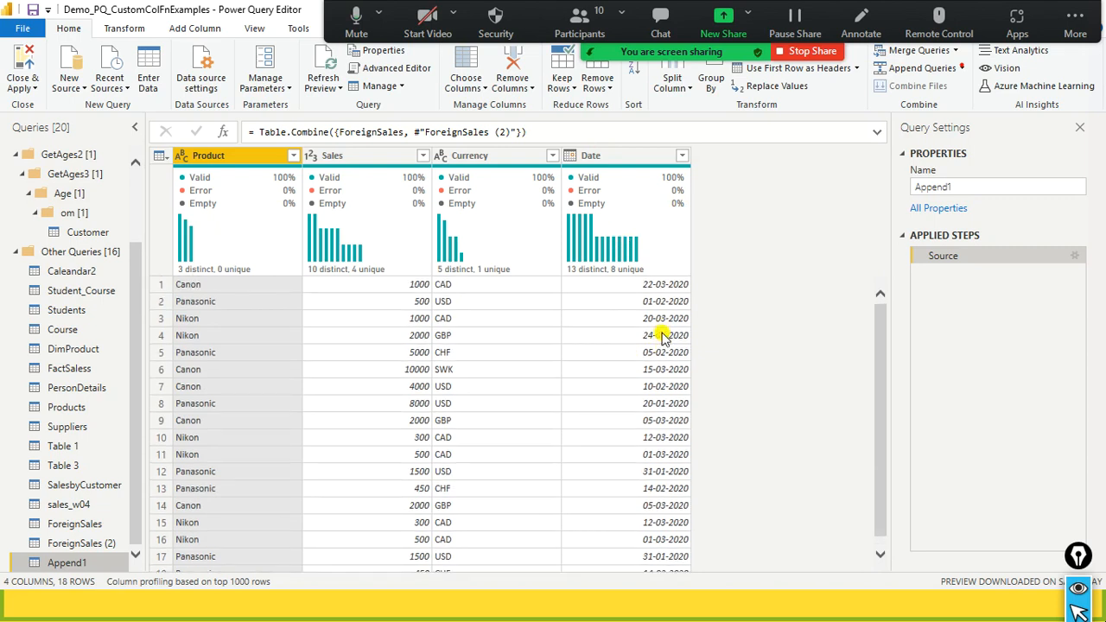
- Rename the new appended query to Jan2022
{"action": "right_click", "coordinate": [79, 571]}
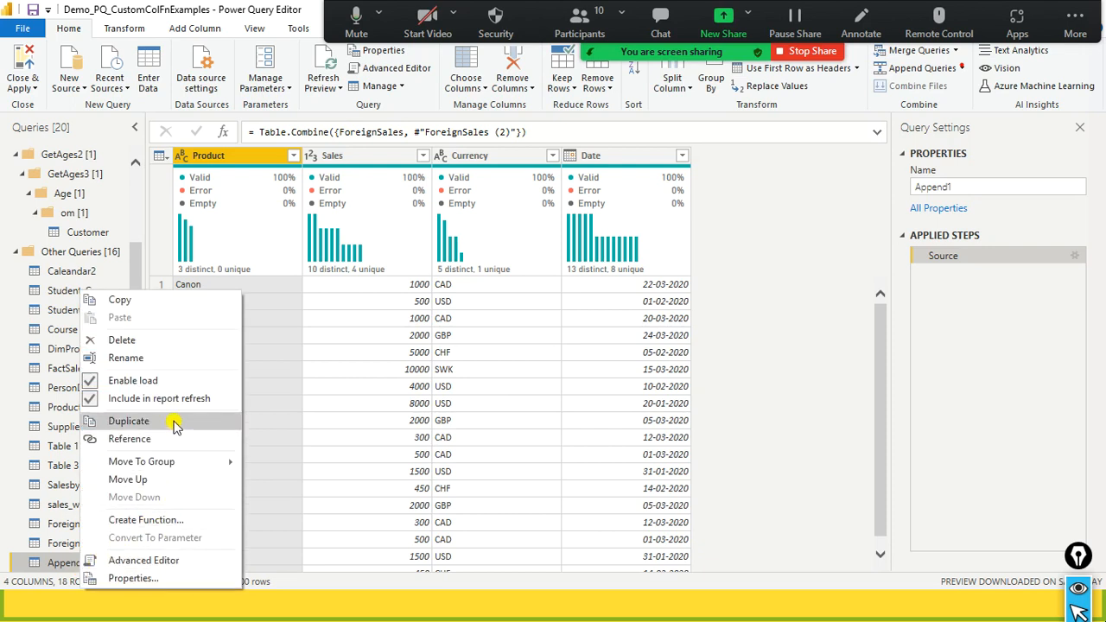
{"action": "left_click", "coordinate": [170, 358]}
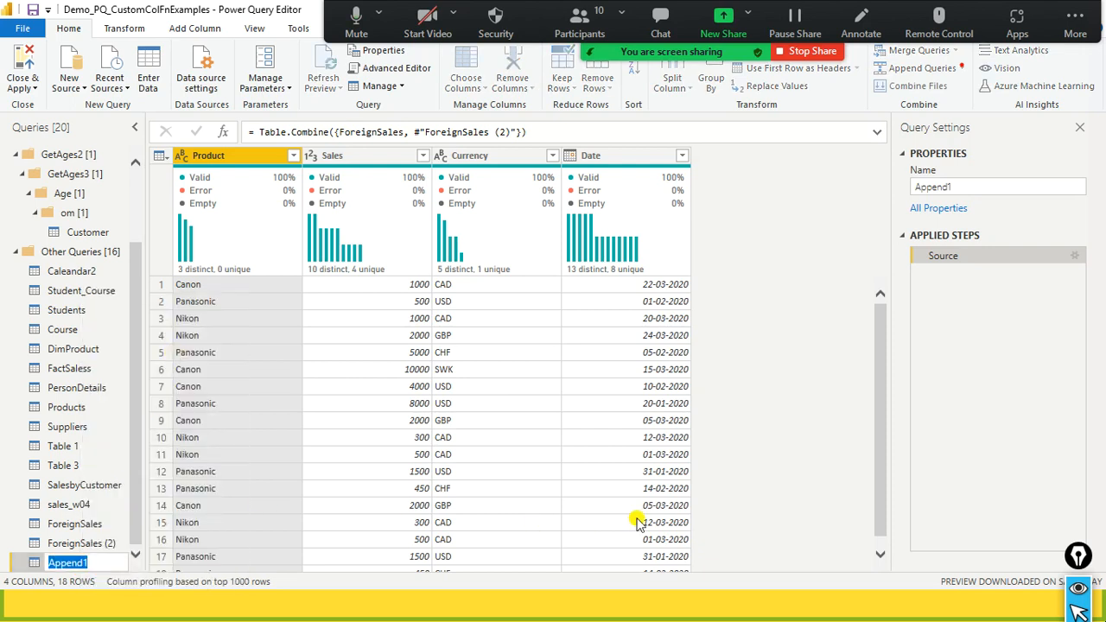
{"action": "type", "text": "W"}
{"action": "key", "text": "Return"}
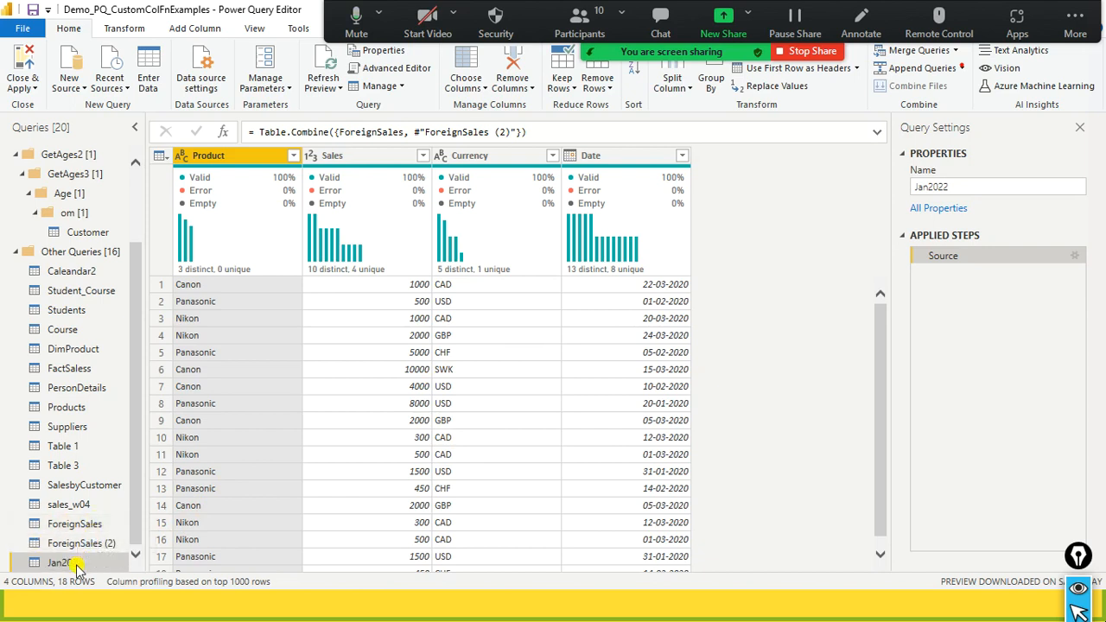
- Examine the Enable load and Include in report refresh options of ForeignSales, and view both ForeignSales source queries
{"action": "right_click", "coordinate": [102, 529]}
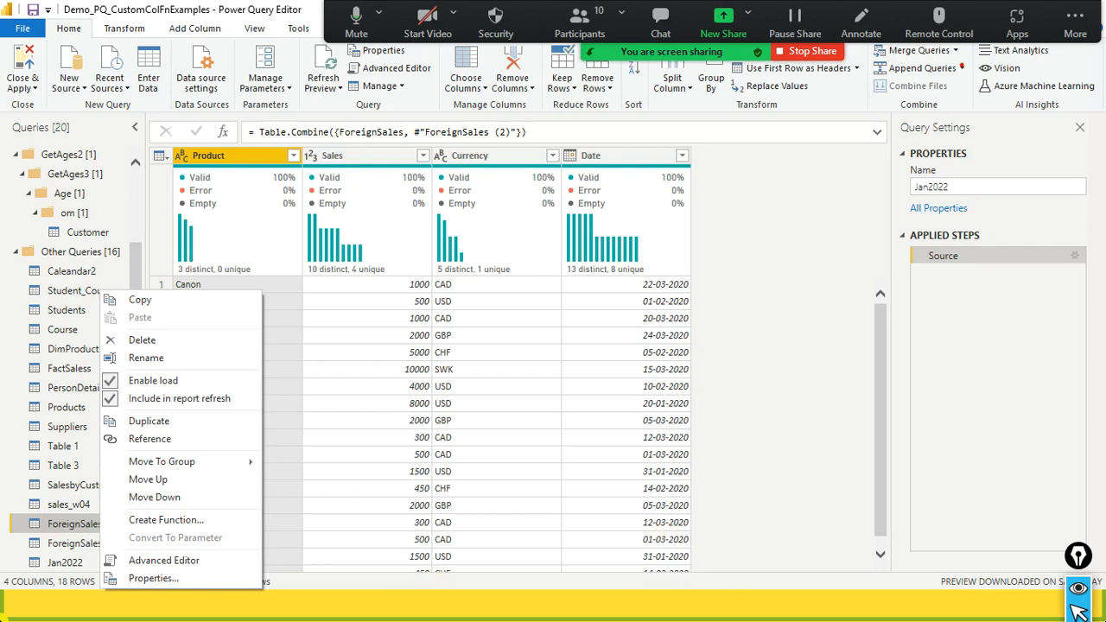
{"action": "left_click", "coordinate": [53, 527]}
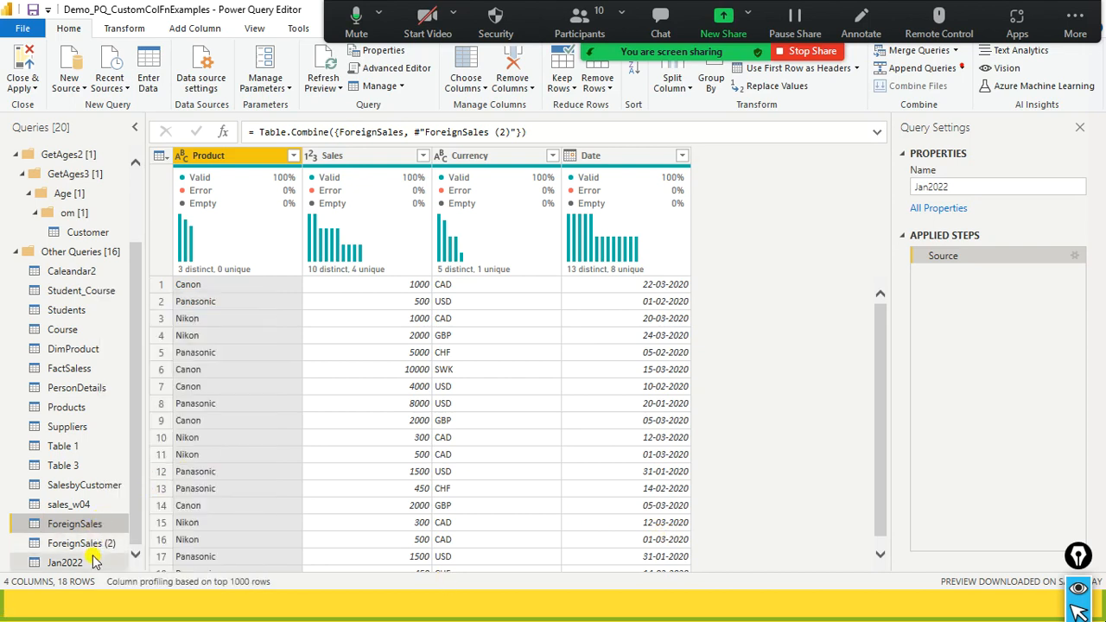
{"action": "right_click", "coordinate": [93, 525]}
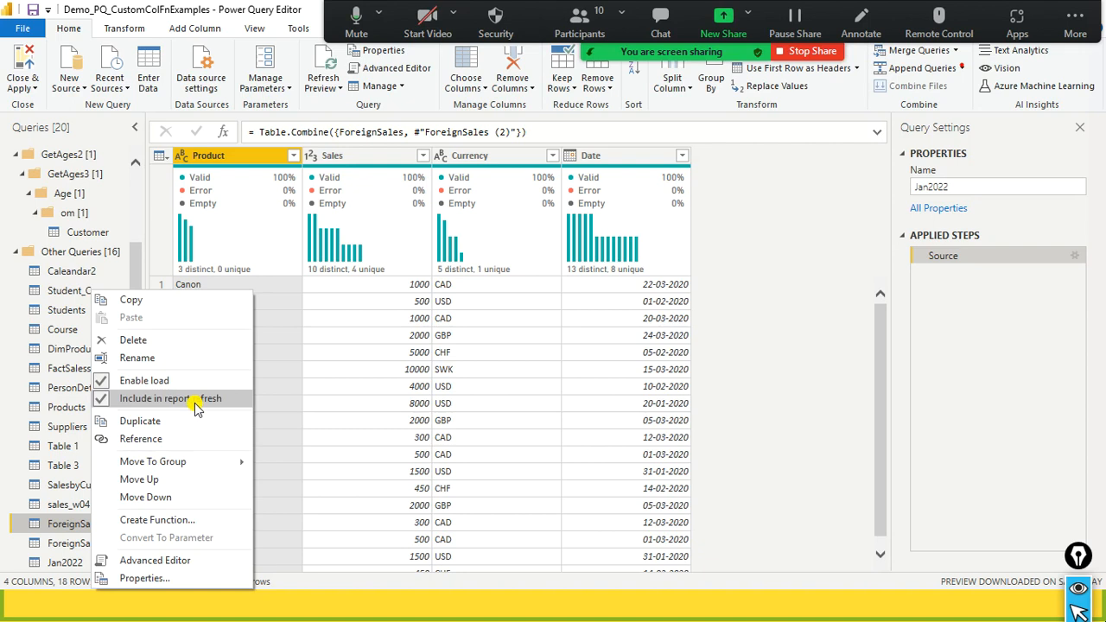
{"action": "left_click", "coordinate": [67, 529]}
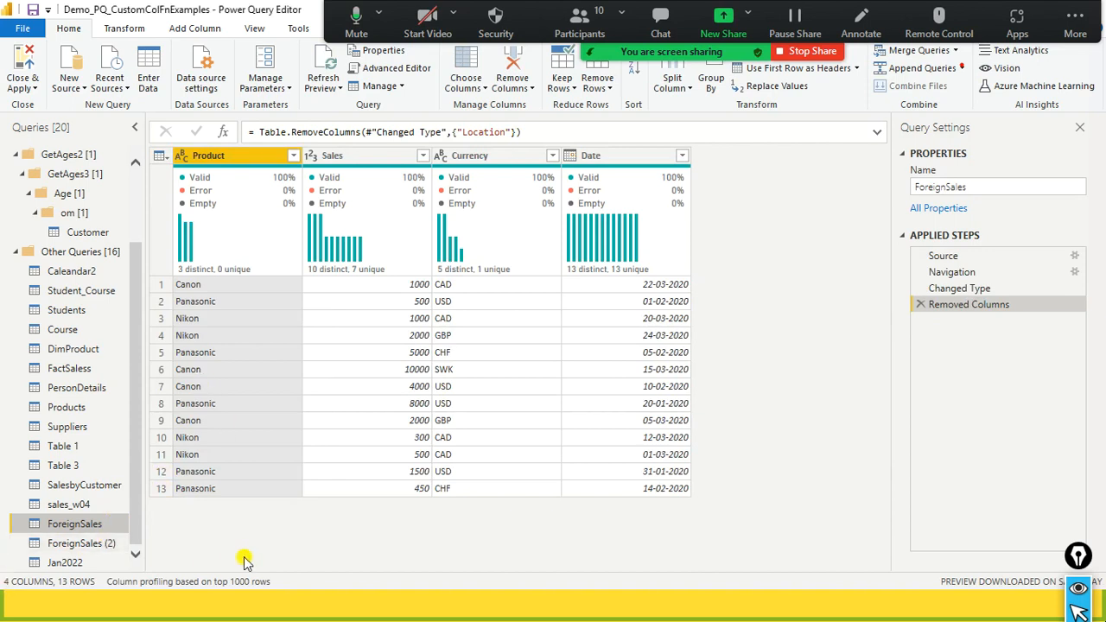
{"action": "left_click", "coordinate": [90, 543]}
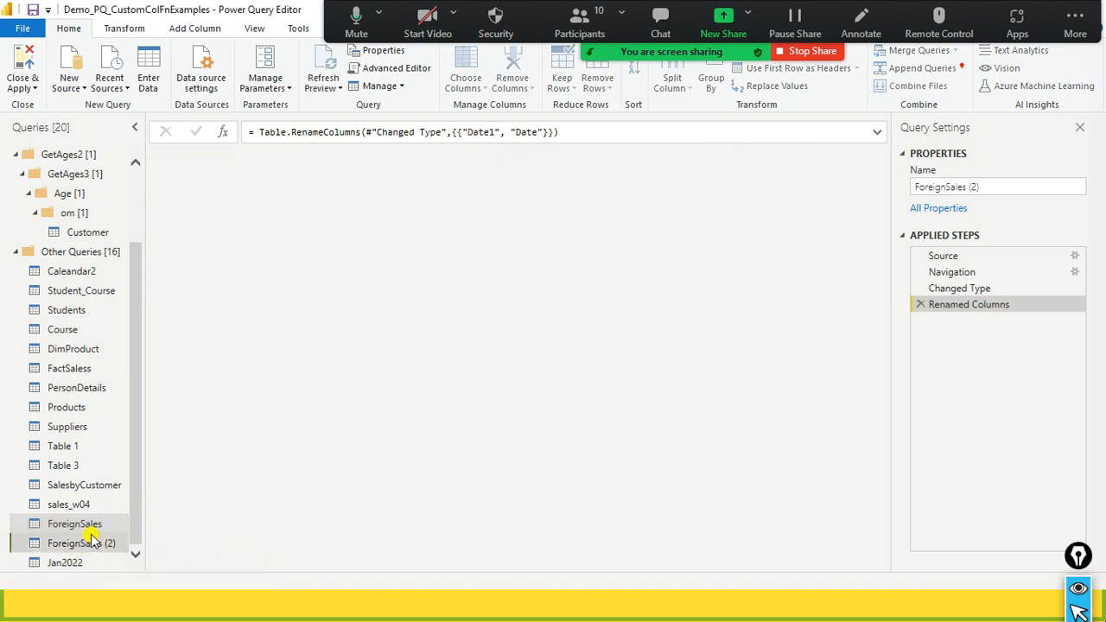
{"action": "left_click", "coordinate": [86, 525]}
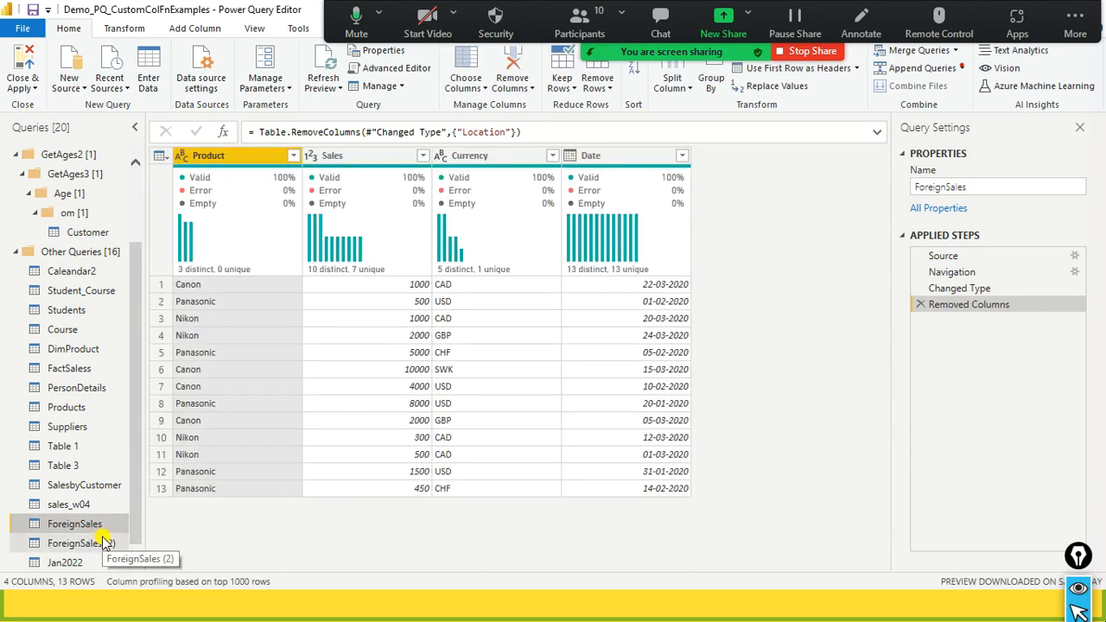
- Switch to File Explorer and open append1.xlsx from the dat1 folder on drive D
{"action": "key", "text": "super"}
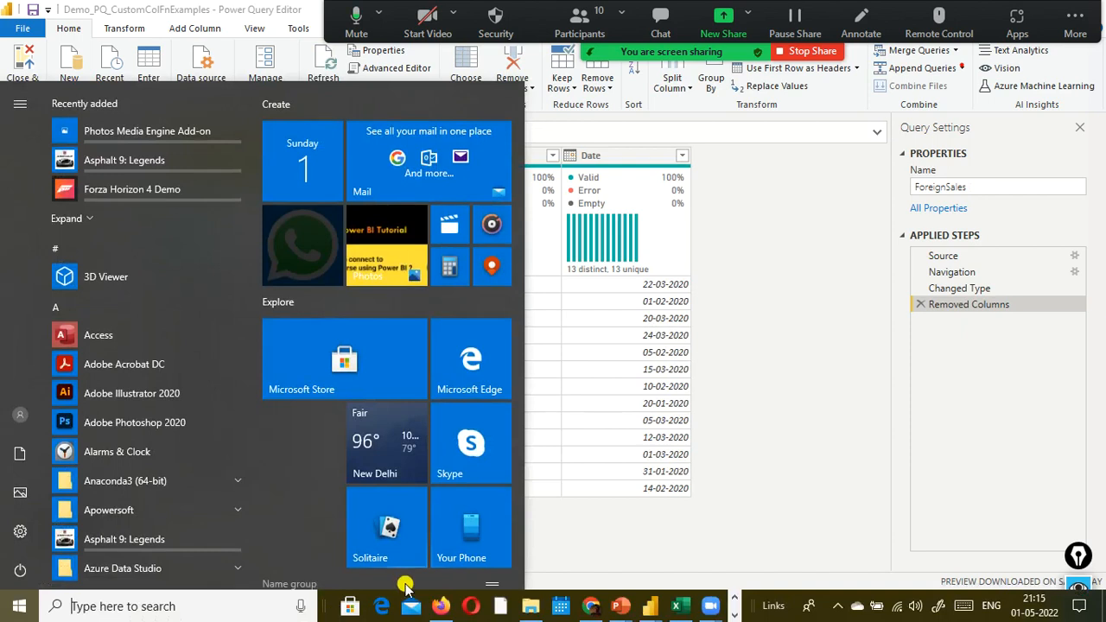
{"action": "left_click", "coordinate": [529, 606]}
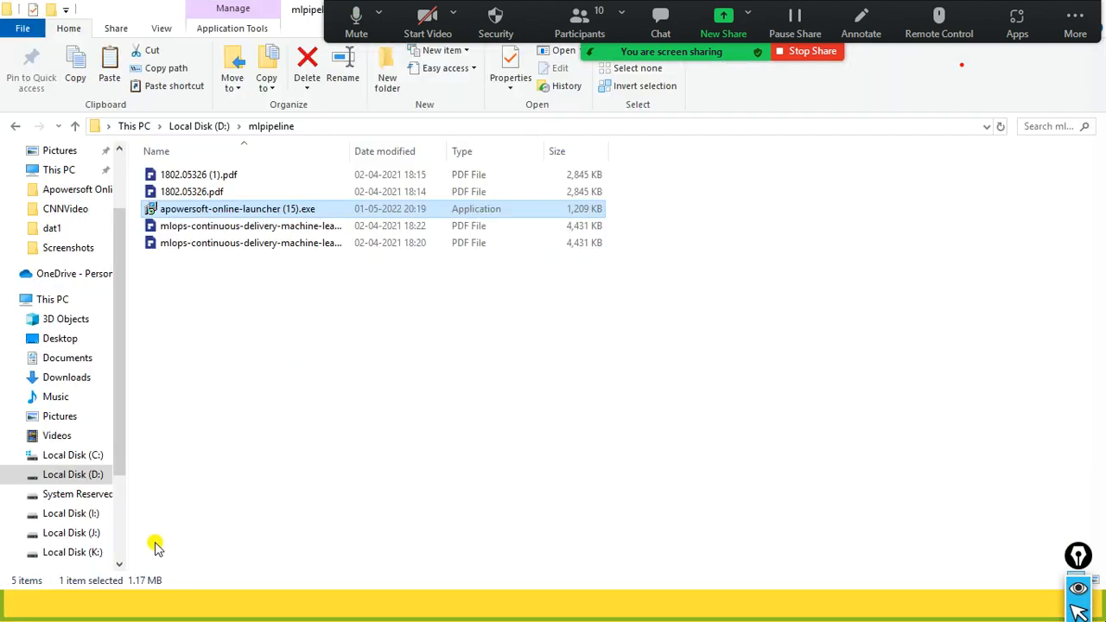
{"action": "left_click", "coordinate": [101, 475]}
{"action": "left_click", "coordinate": [248, 416]}
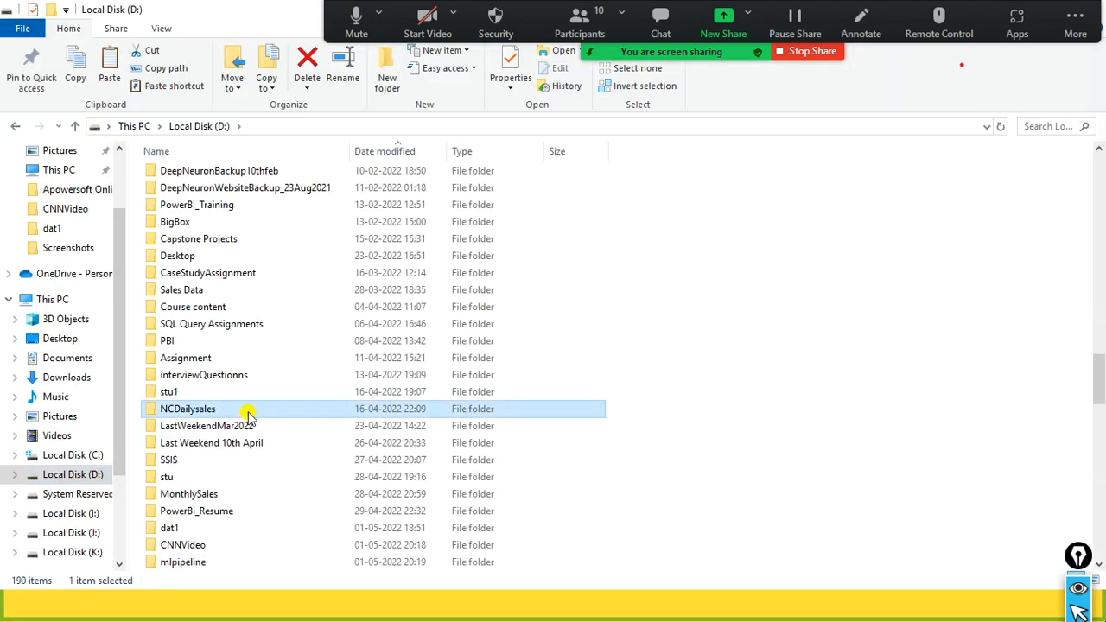
{"action": "key", "text": "d"}
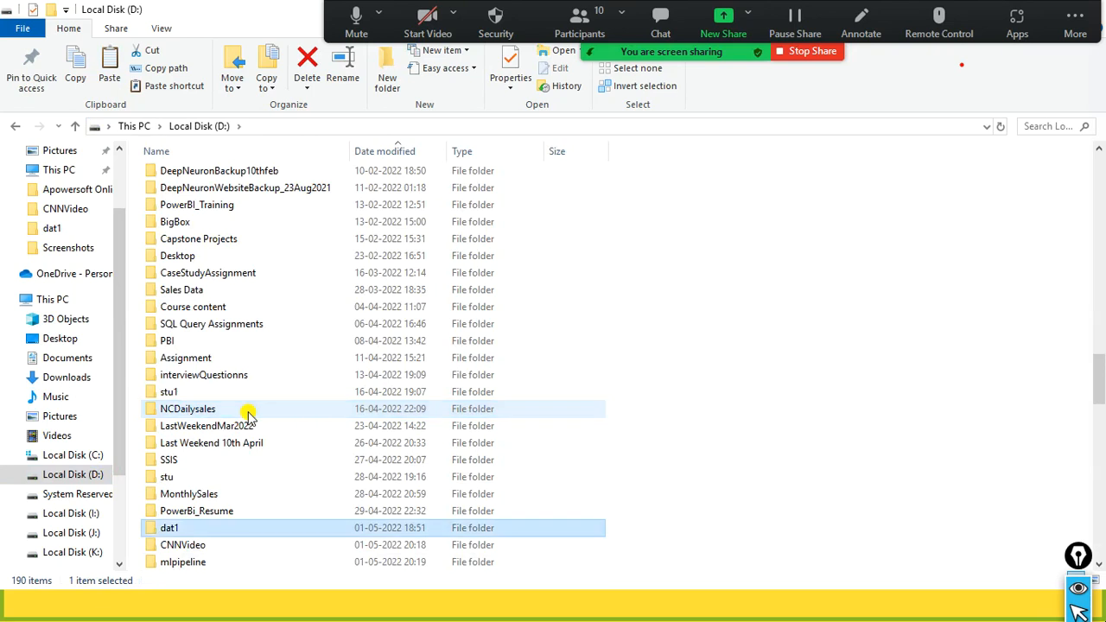
{"action": "key", "text": "Return"}
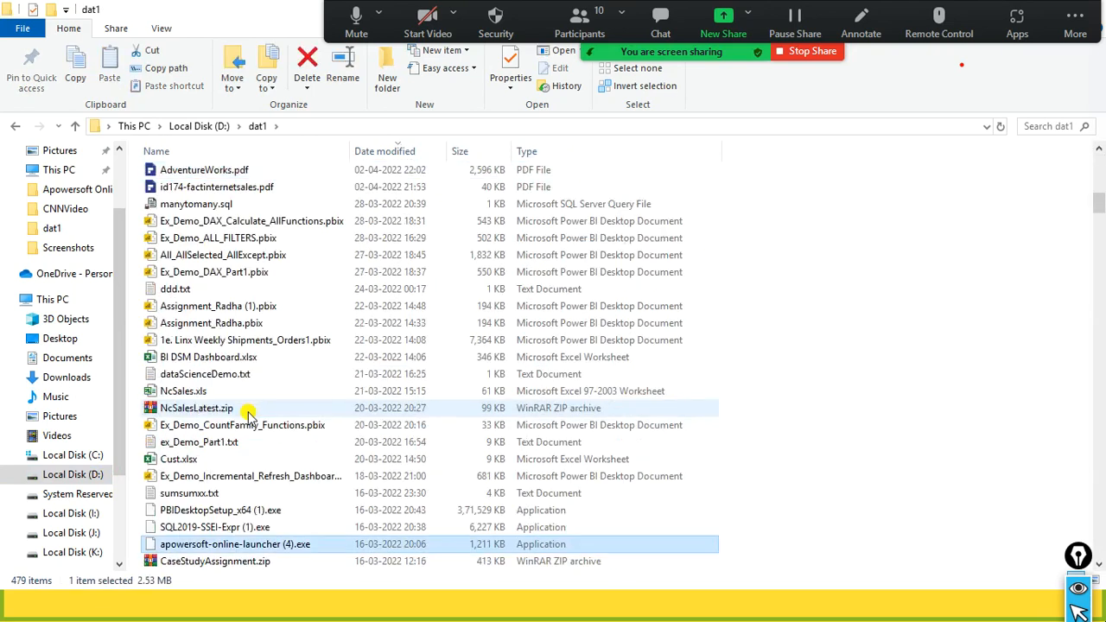
{"action": "type", "text": "app"}
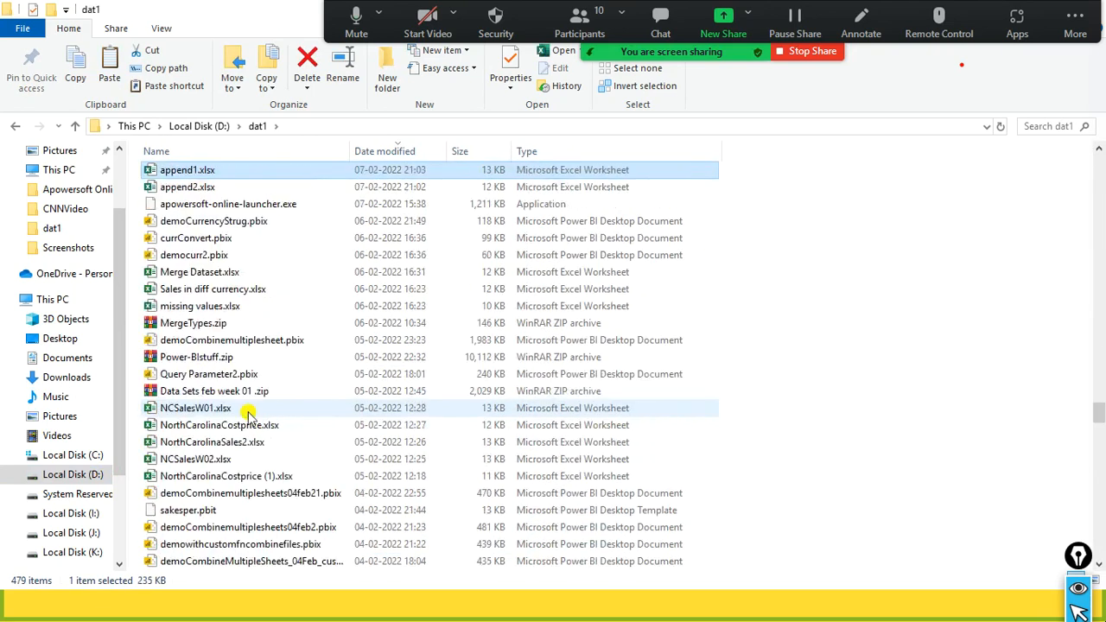
{"action": "key", "text": "Return"}
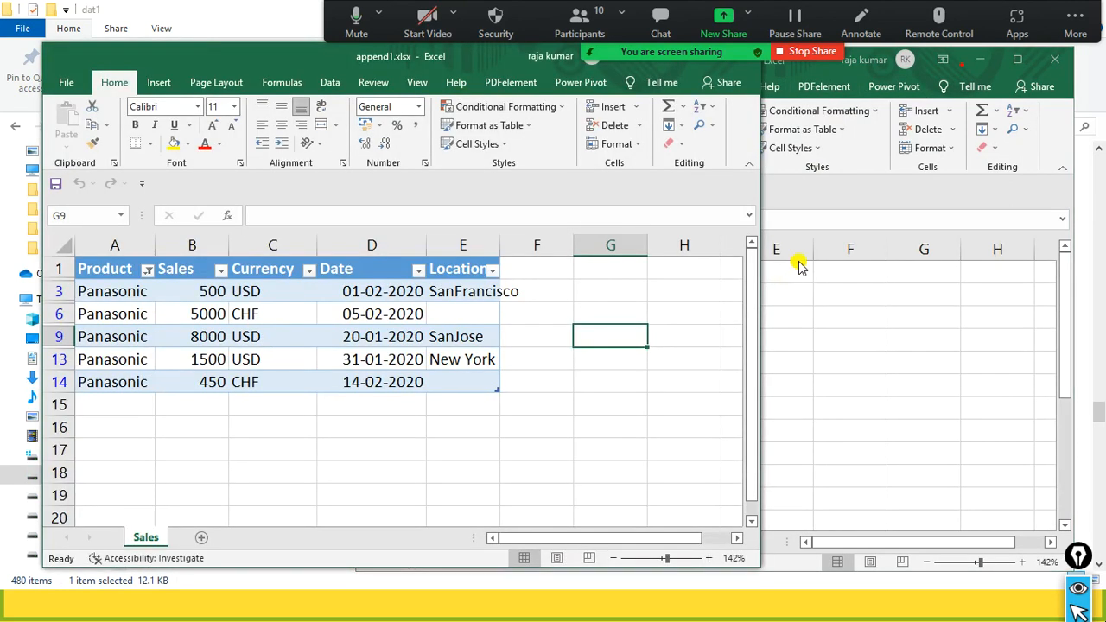
- View the Sales in diff currency workbook, select the blank range A15:E17 under the append1.xlsx table, and return to Power Query Editor
{"action": "left_click", "coordinate": [809, 273]}
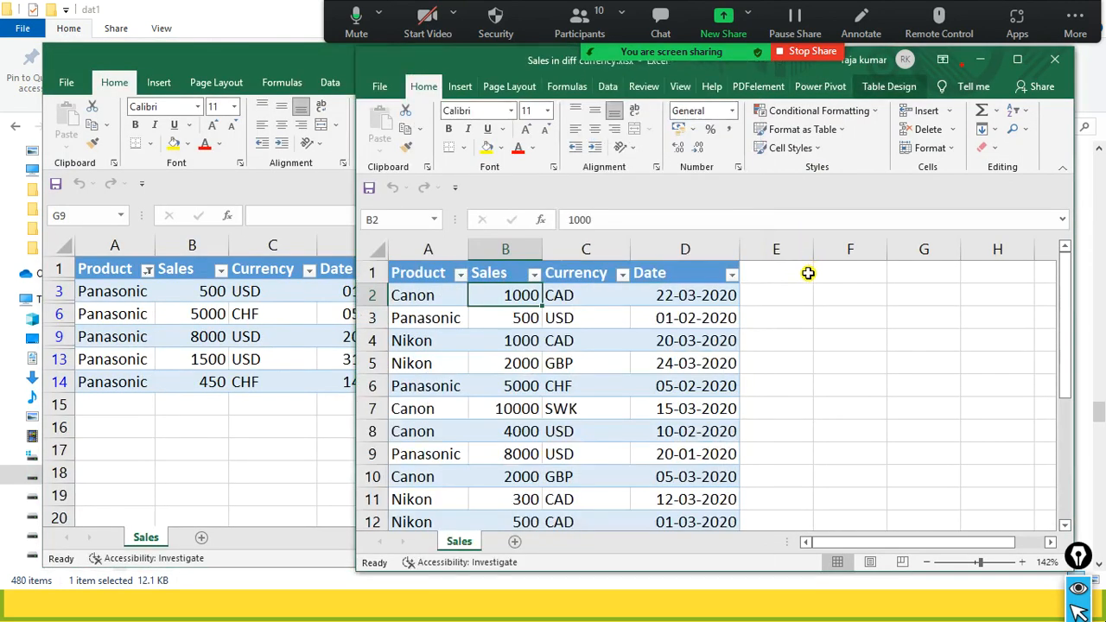
{"action": "left_click", "coordinate": [276, 422]}
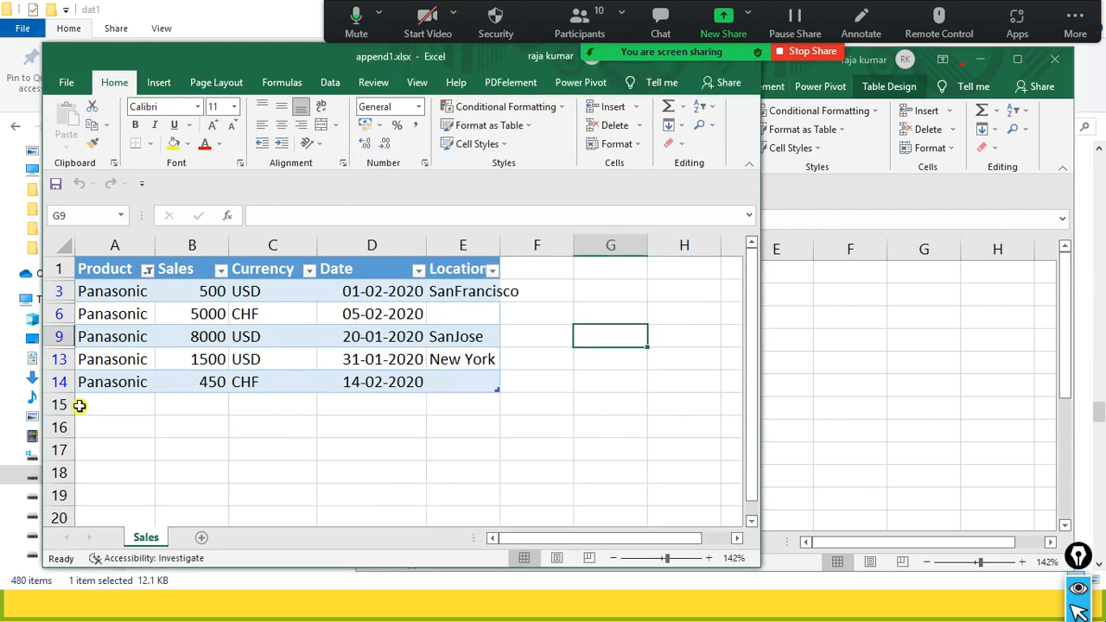
{"action": "left_click_drag", "start_coordinate": [91, 404], "coordinate": [432, 448]}
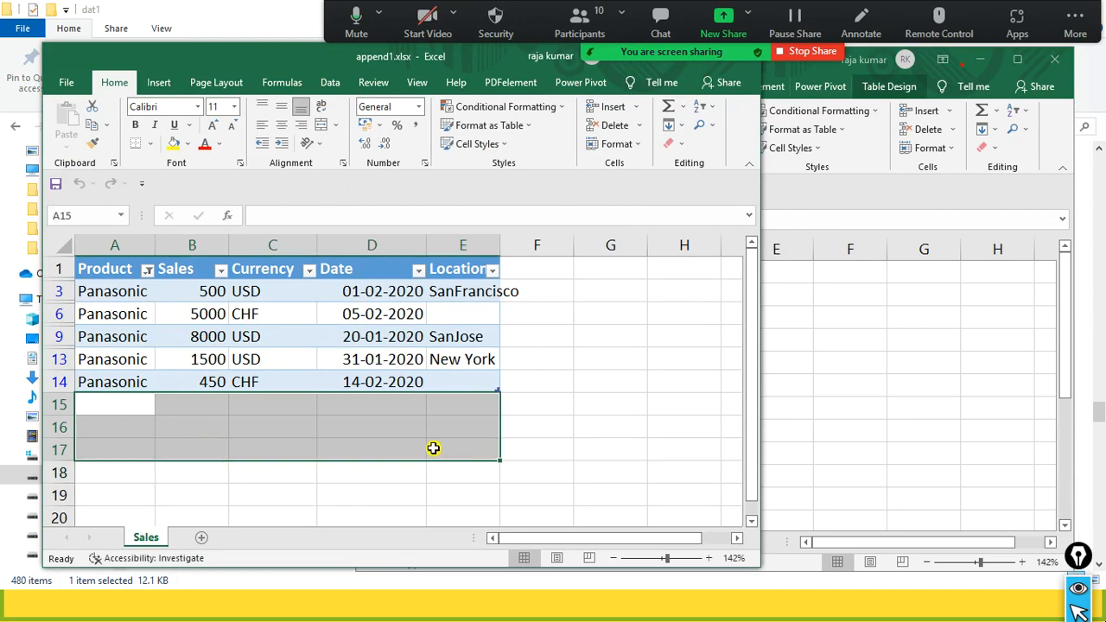
{"action": "key", "text": "alt+Tab"}
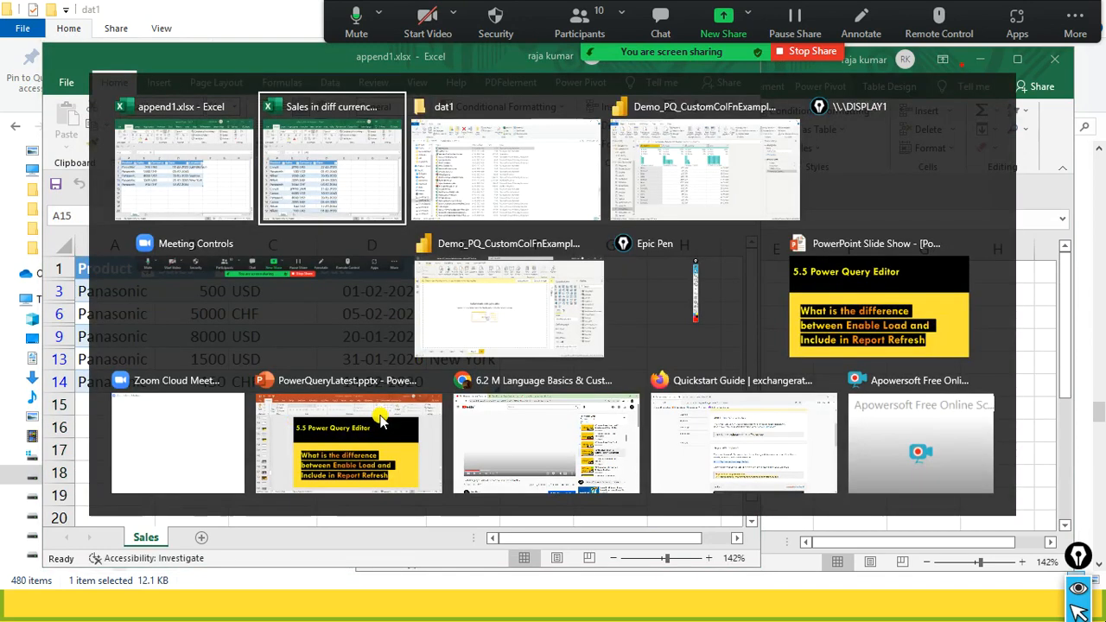
{"action": "key", "text": "alt+Tab"}
{"action": "key", "text": "alt+Tab"}
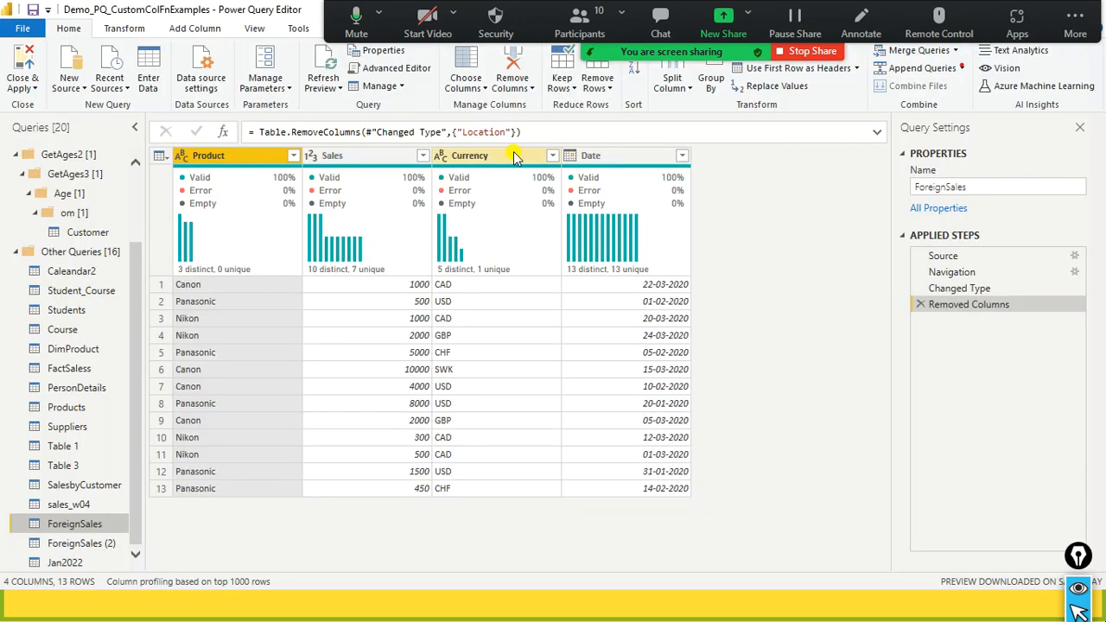
{"action": "mouse_move", "coordinate": [617, 183]}
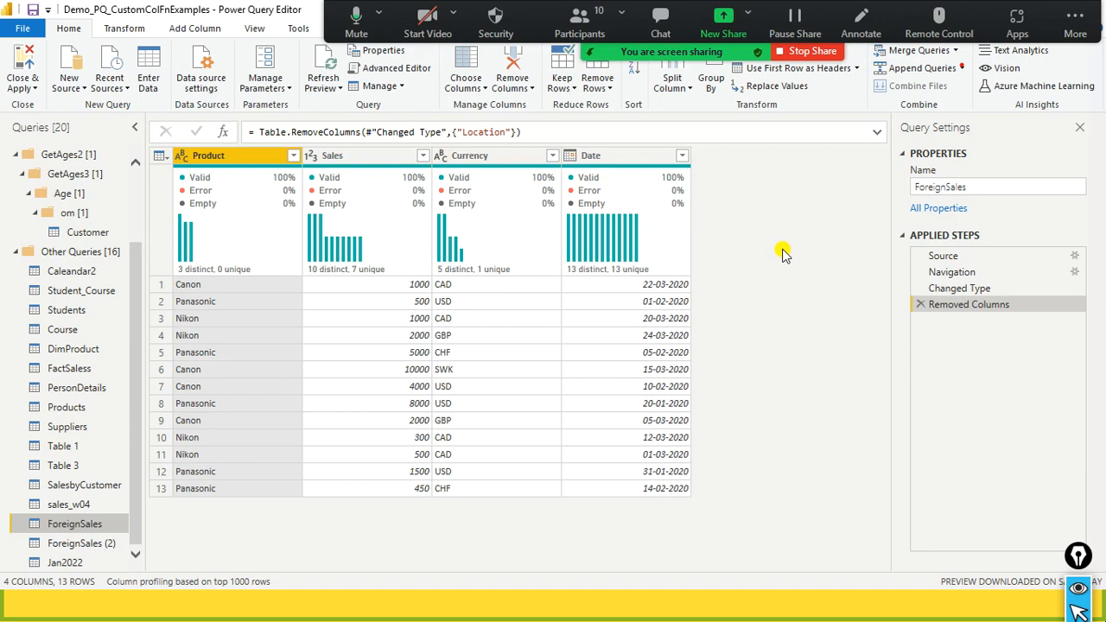
{"action": "left_click", "coordinate": [579, 24]}
{"action": "mouse_move", "coordinate": [582, 259]}
{"action": "scroll", "coordinate": [582, 259], "scroll_direction": "down", "scroll_amount": 3}
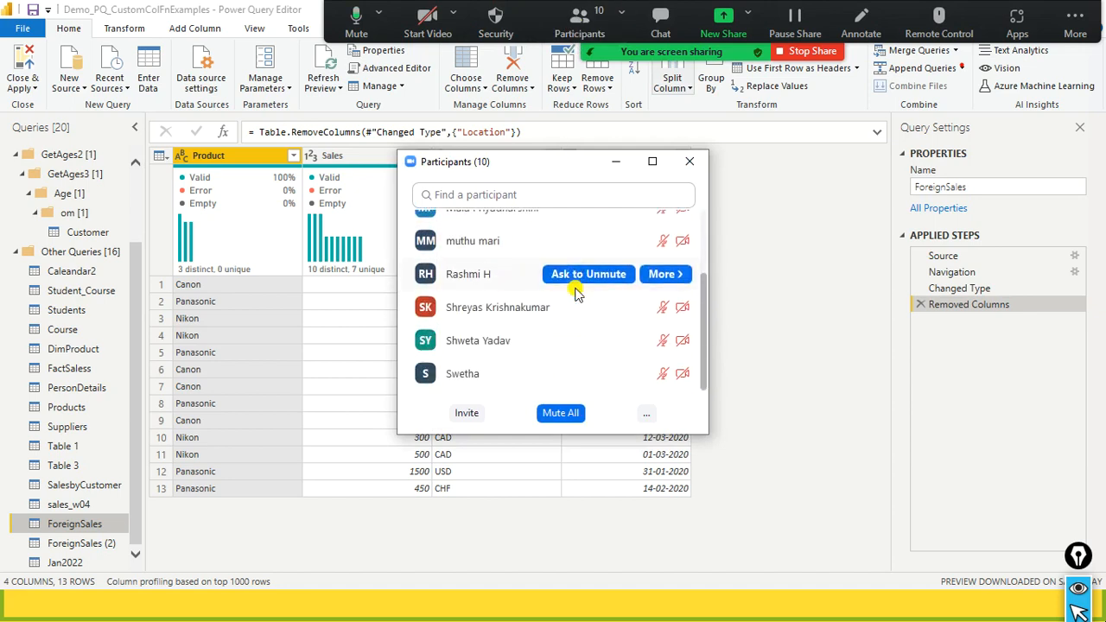
{"action": "scroll", "coordinate": [577, 294], "scroll_direction": "up", "scroll_amount": 4}
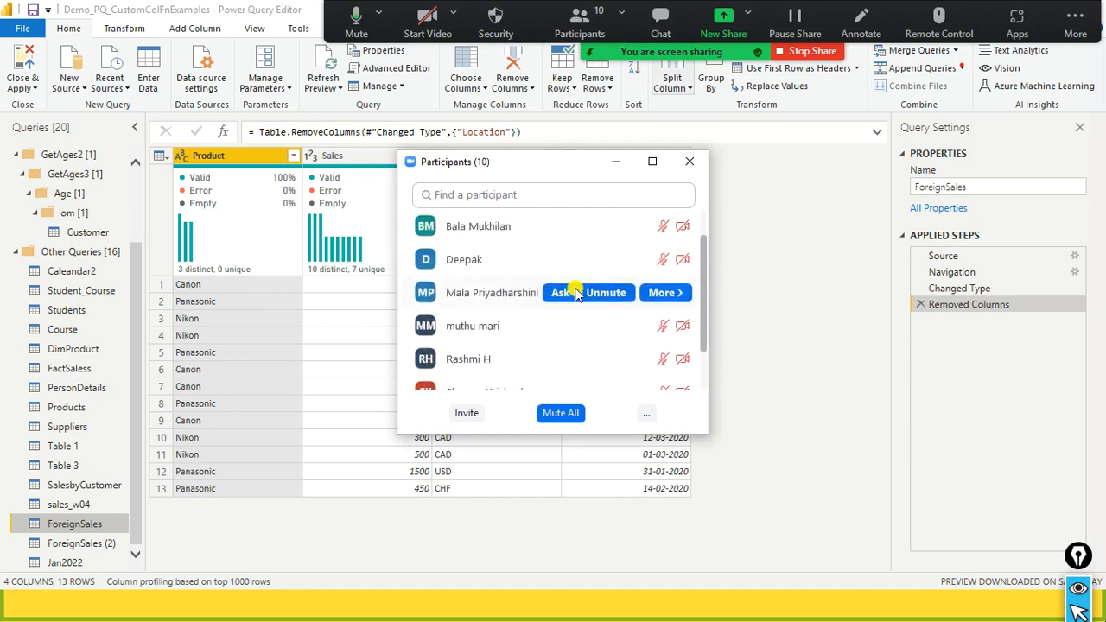
{"action": "left_click", "coordinate": [689, 162]}
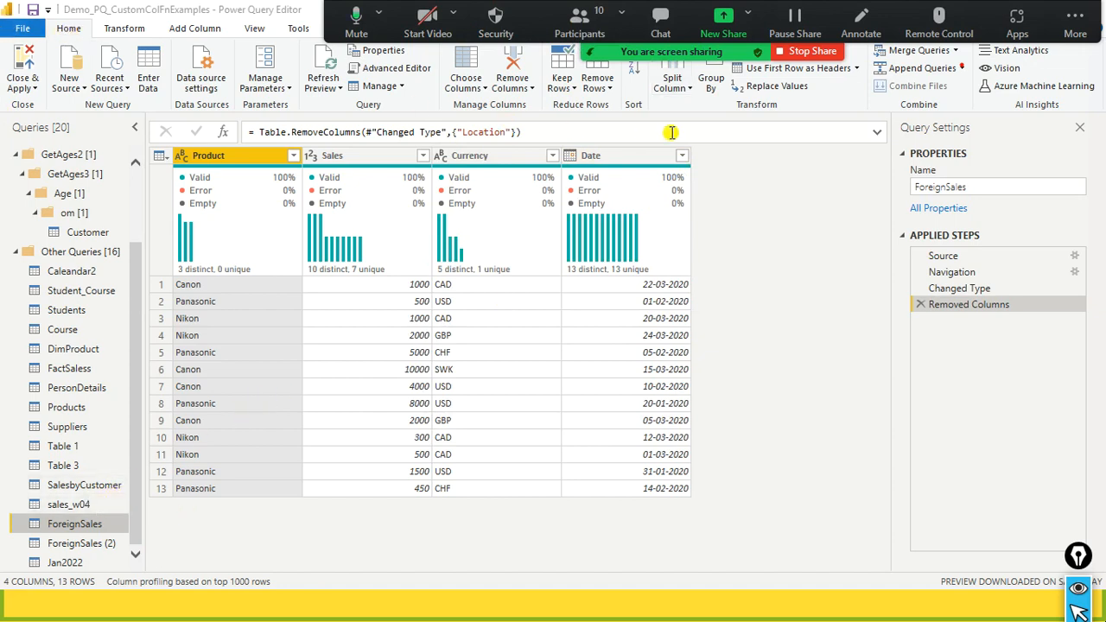
- Refresh the ForeignSales query preview, checking the append1.xlsx source table along the way
{"action": "left_click", "coordinate": [318, 90]}
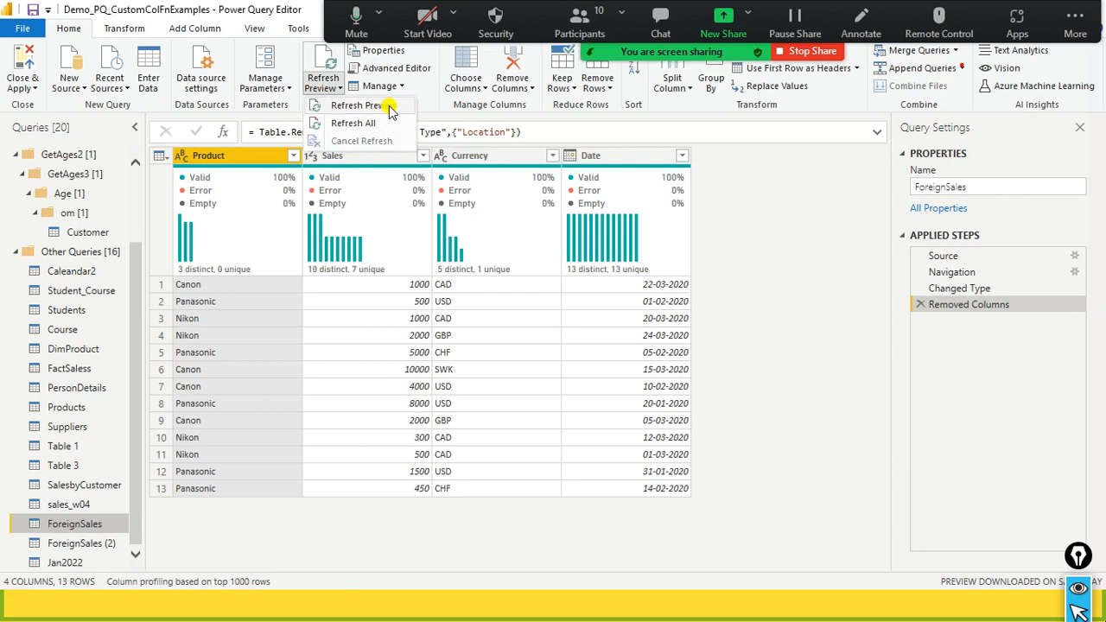
{"action": "key", "text": "alt+Tab"}
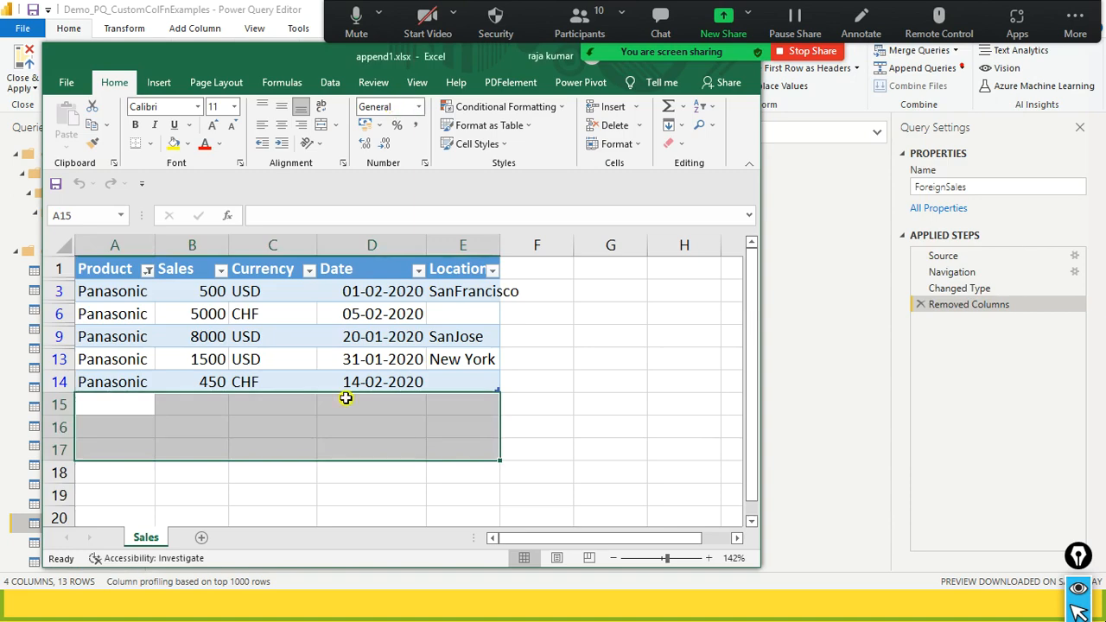
{"action": "key", "text": "alt+Tab"}
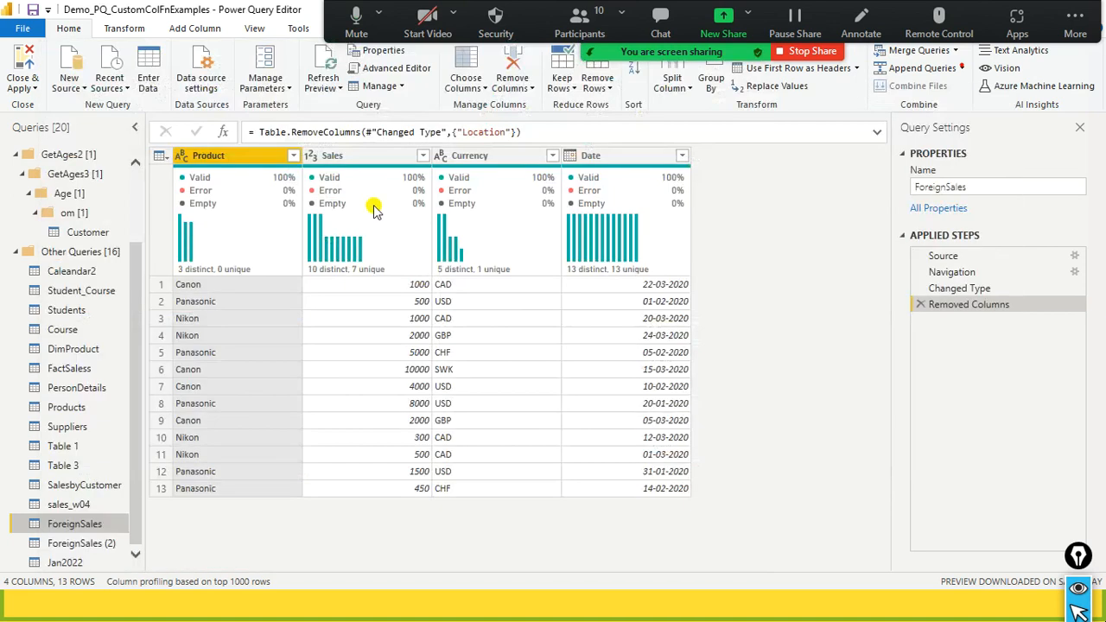
{"action": "left_click", "coordinate": [332, 90]}
{"action": "left_click", "coordinate": [343, 106]}
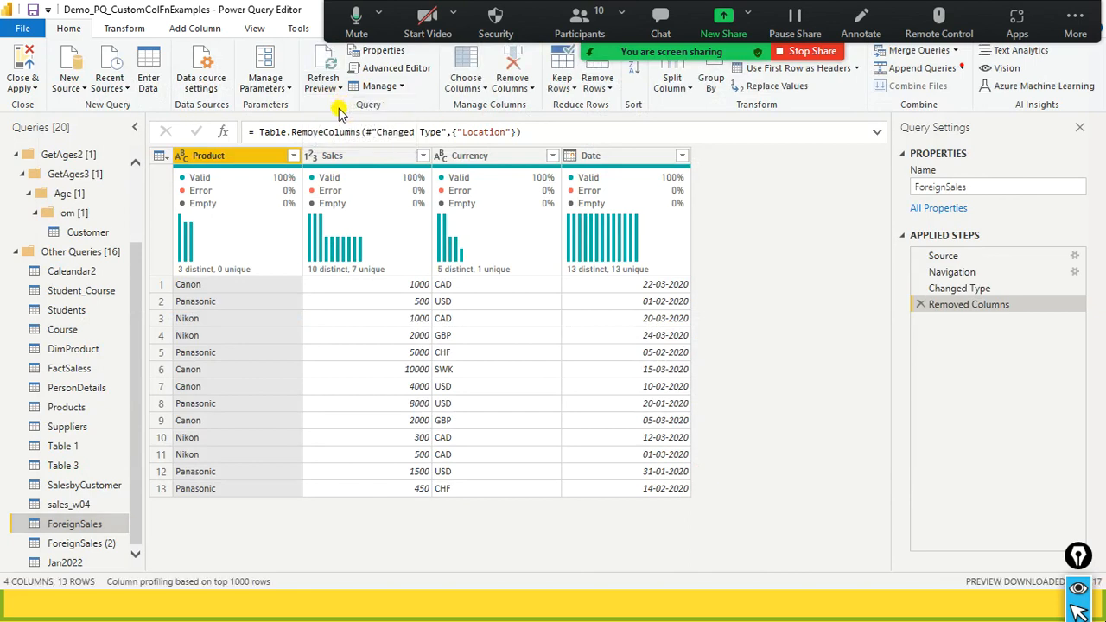
{"action": "left_click", "coordinate": [335, 90]}
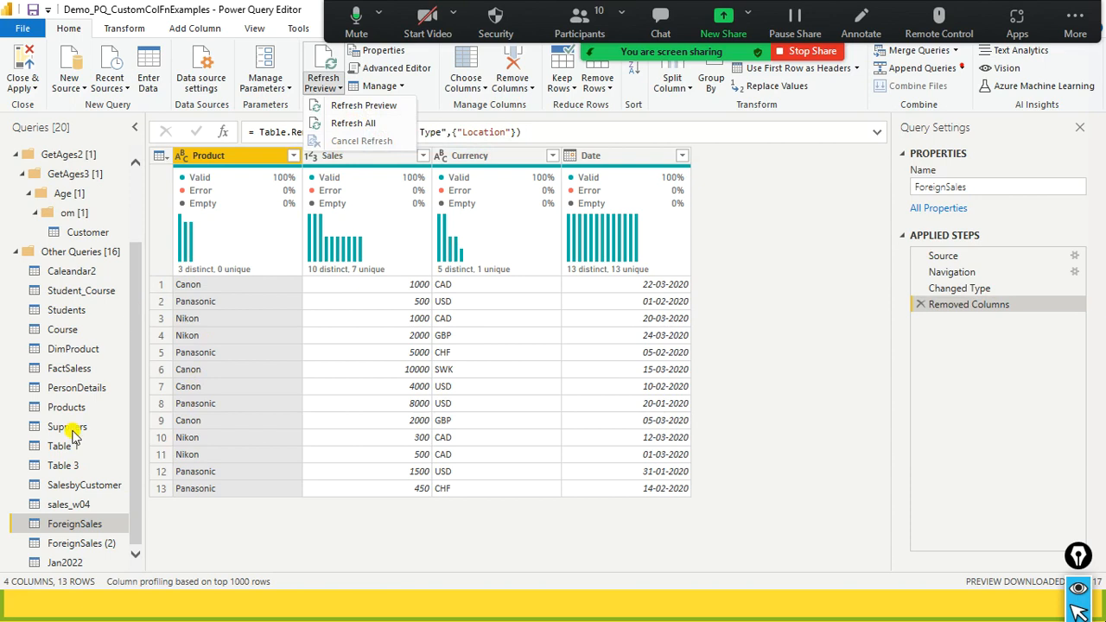
{"action": "left_click", "coordinate": [351, 106]}
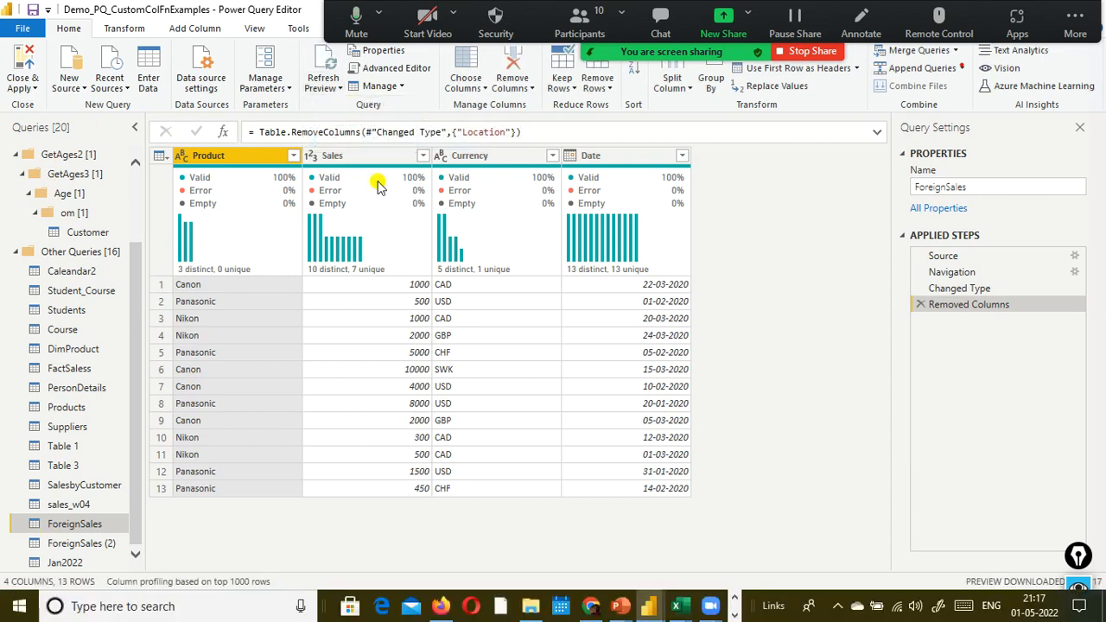
{"action": "mouse_move", "coordinate": [248, 223]}
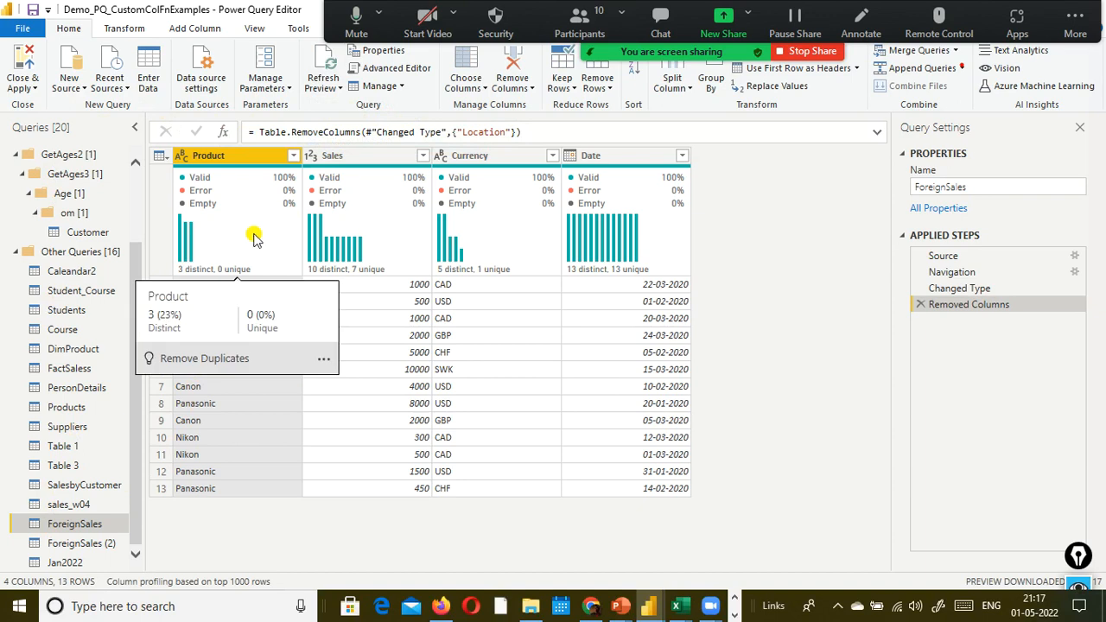
- Switch to the append1.xlsx workbook in Excel and enter PHILIPS as the product in cell A15
{"action": "key", "text": "alt+Tab"}
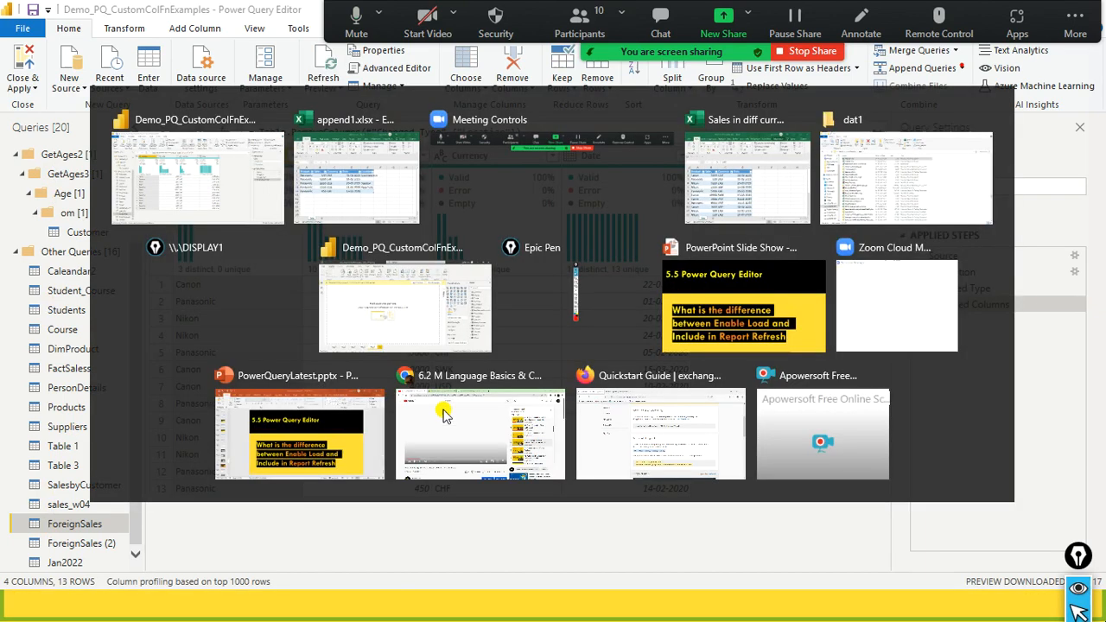
{"action": "left_click", "coordinate": [160, 412]}
{"action": "left_click", "coordinate": [129, 406]}
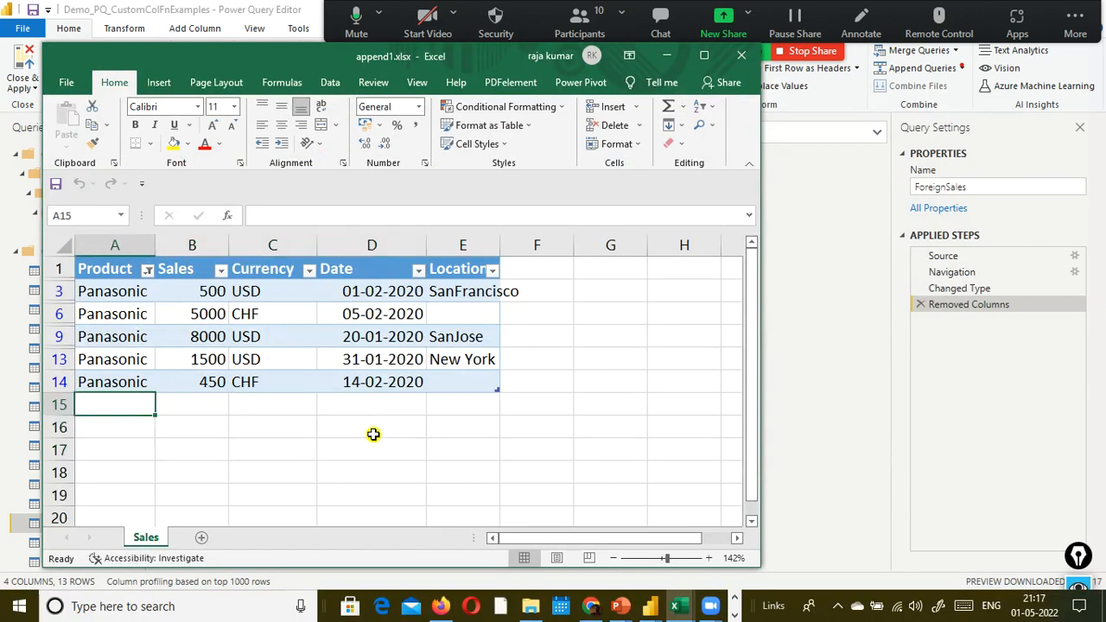
{"action": "type", "text": "PH"}
{"action": "type", "text": "LIPS"}
{"action": "key", "text": "BackSpace"}
{"action": "key", "text": "BackSpace"}
{"action": "key", "text": "BackSpace"}
{"action": "key", "text": "BackSpace"}
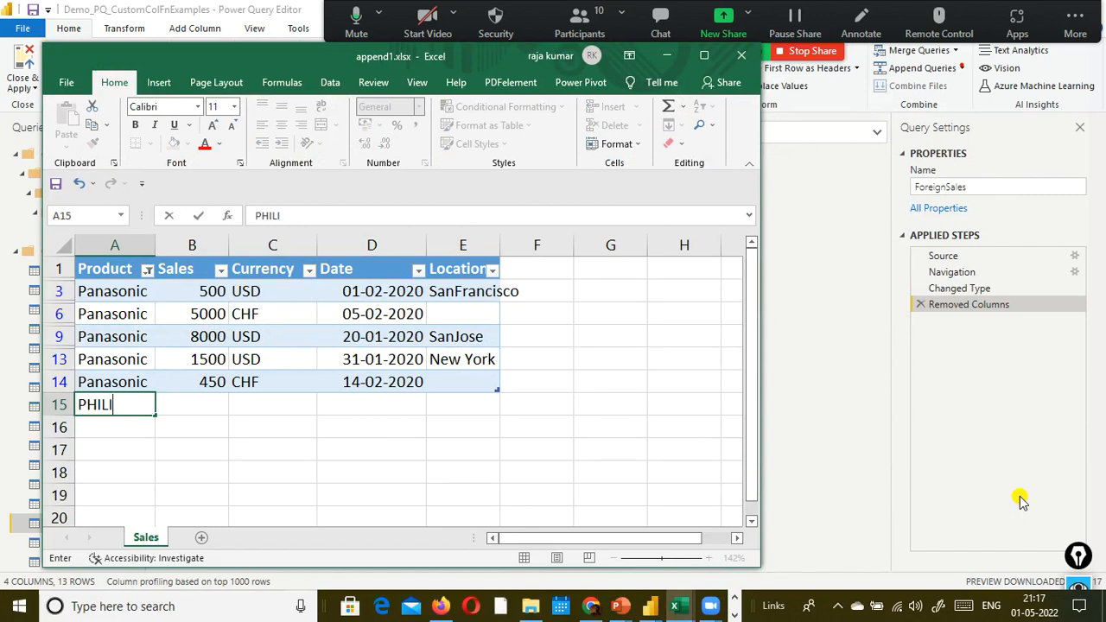
{"action": "key", "text": "Tab"}
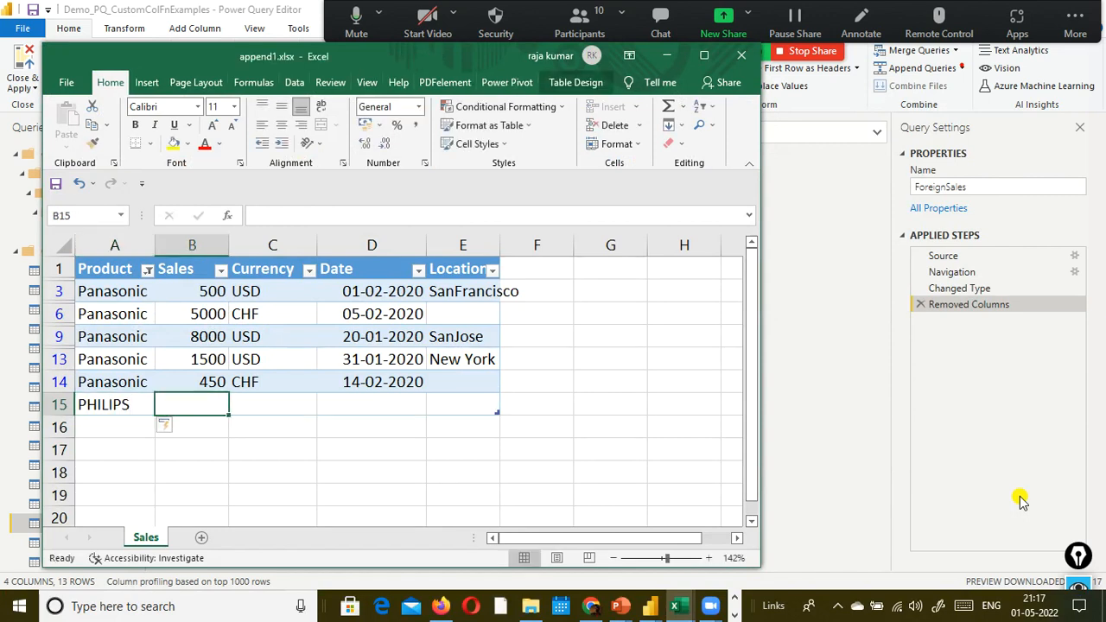
- Complete row 15 with sales 2393432, currency CAD and the date 14-02-2020 copied from the row above
{"action": "type", "text": "2393432"}
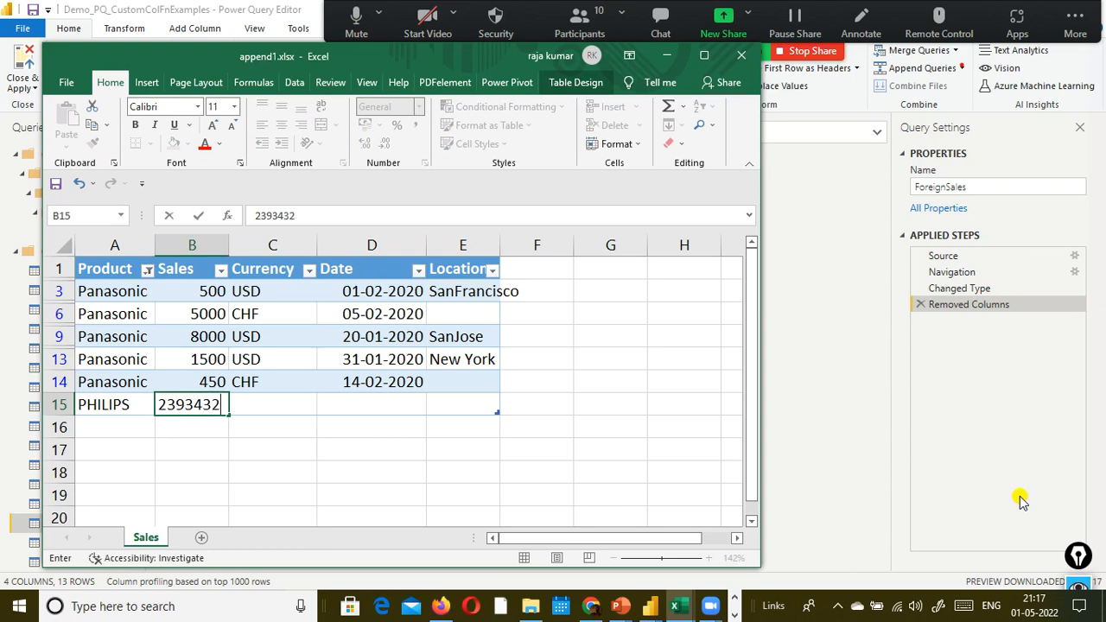
{"action": "key", "text": "Tab"}
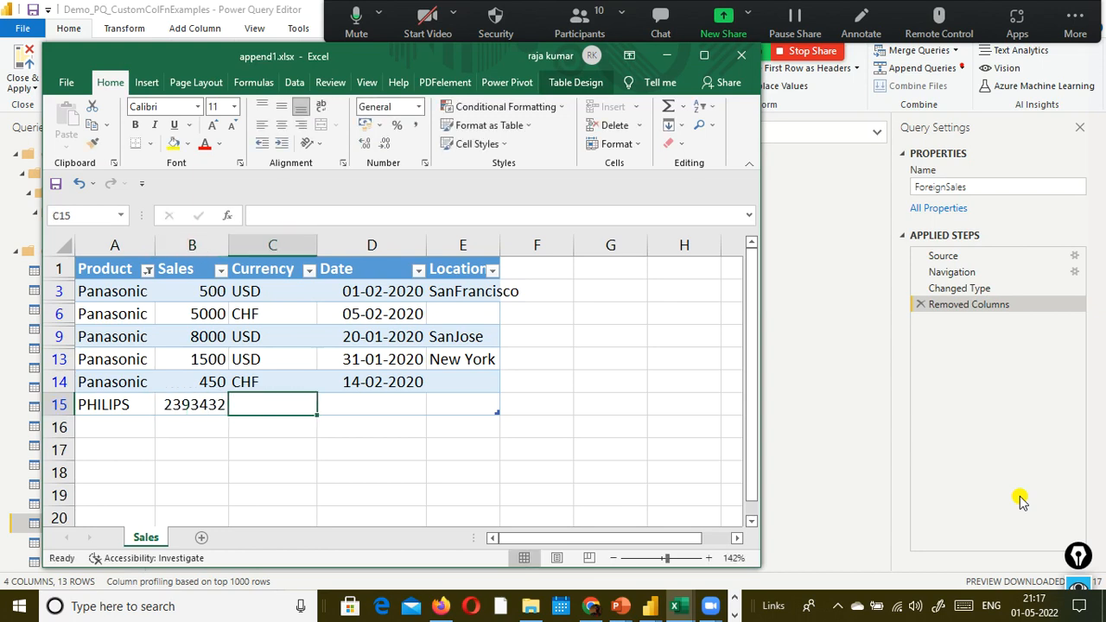
{"action": "type", "text": "CAD"}
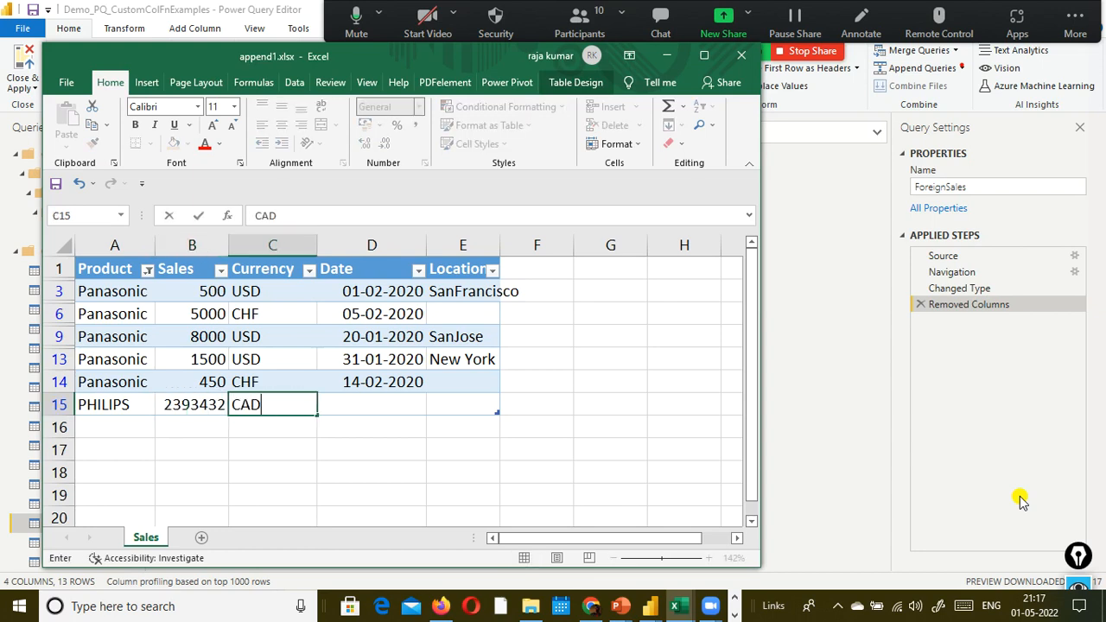
{"action": "key", "text": "Tab"}
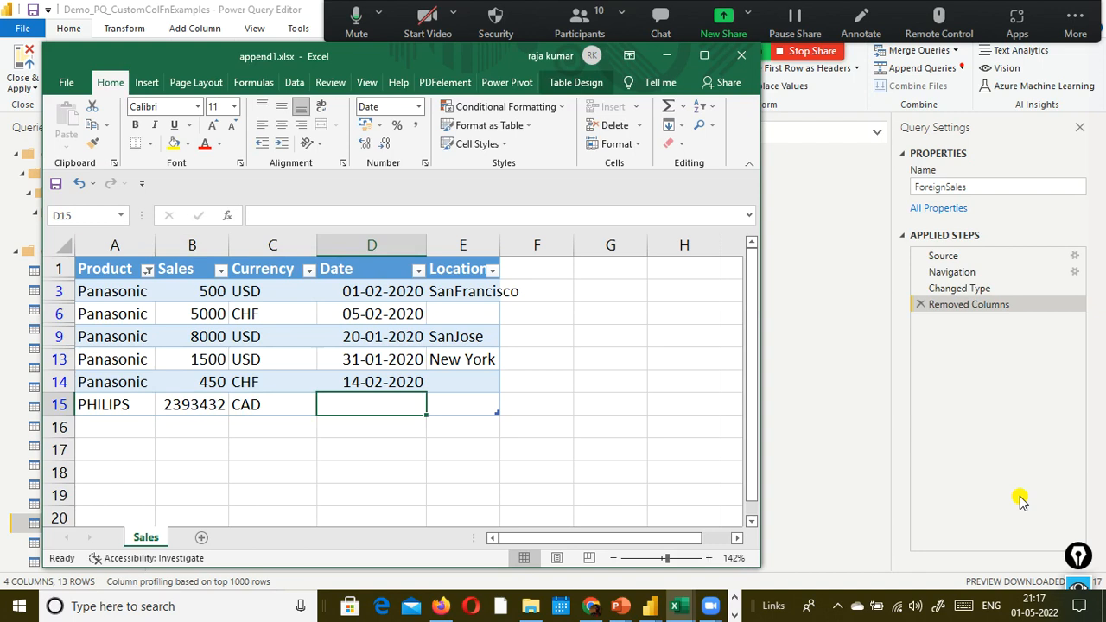
{"action": "key", "text": "Up"}
{"action": "key", "text": "ctrl+c"}
{"action": "key", "text": "alt+Tab"}
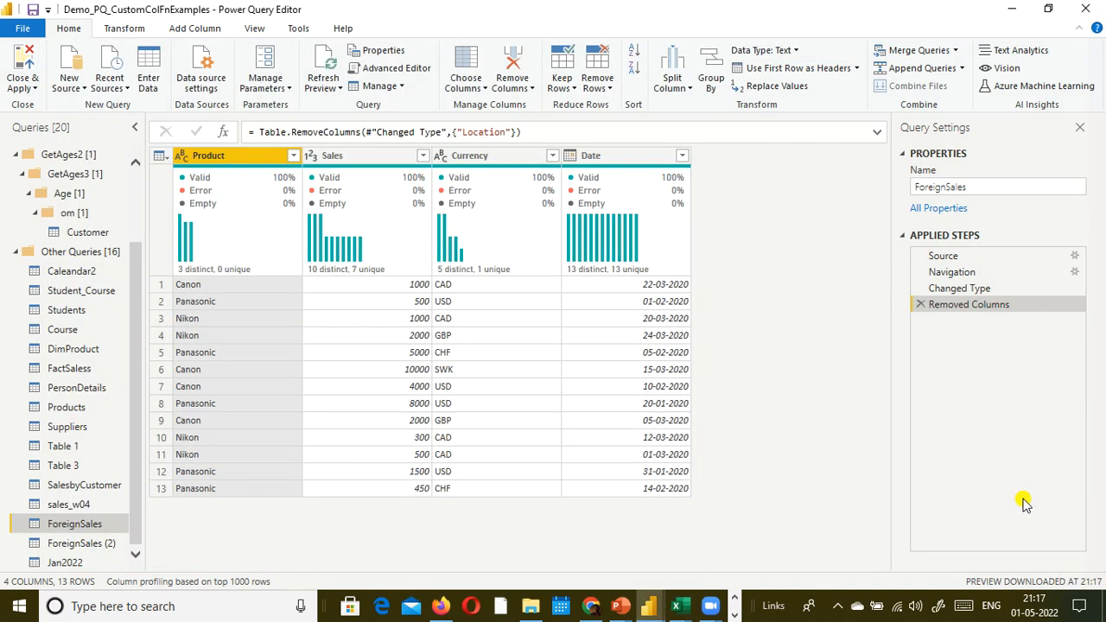
{"action": "key", "text": "alt+Tab"}
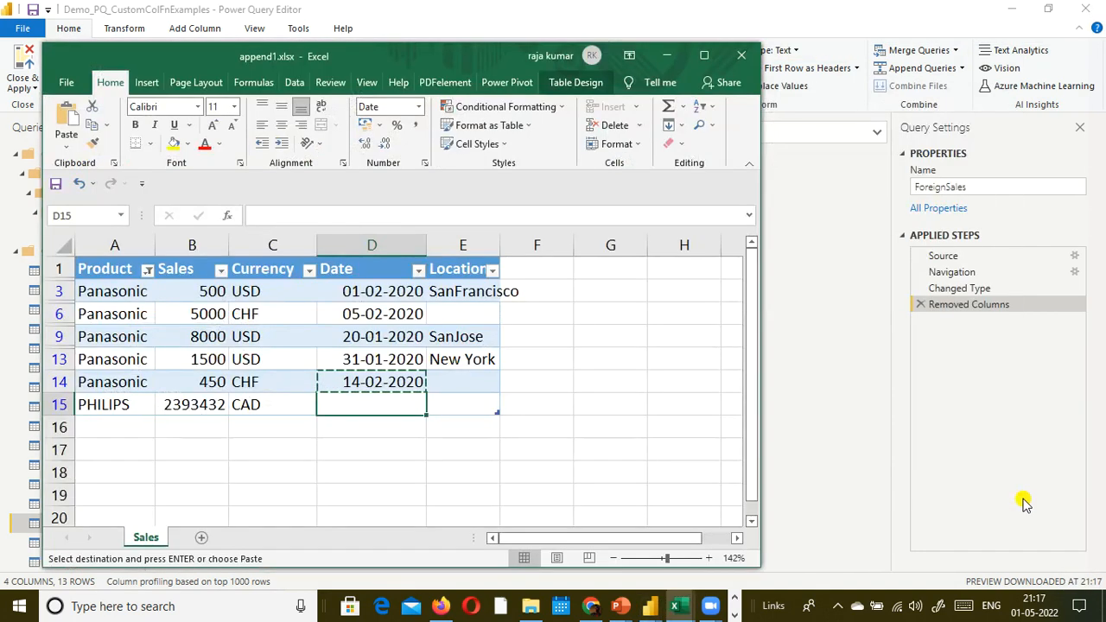
{"action": "key", "text": "ctrl+v"}
{"action": "key", "text": "Escape"}
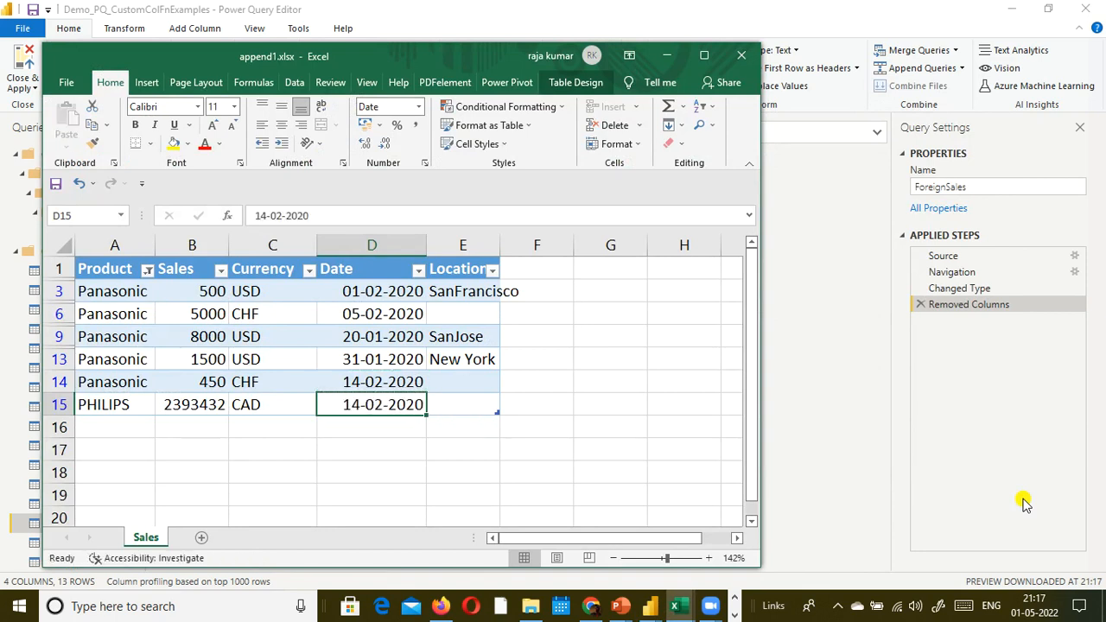
- Save the append1.xlsx workbook and select the PHILIPS cell in the new row
{"action": "left_click", "coordinate": [66, 82]}
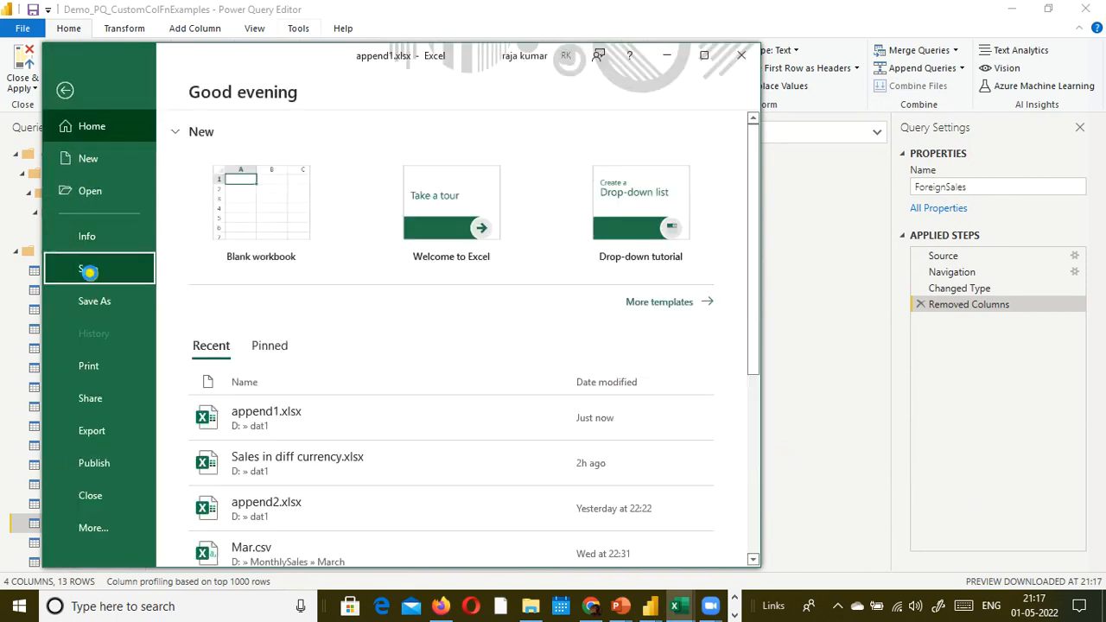
{"action": "left_click", "coordinate": [89, 269]}
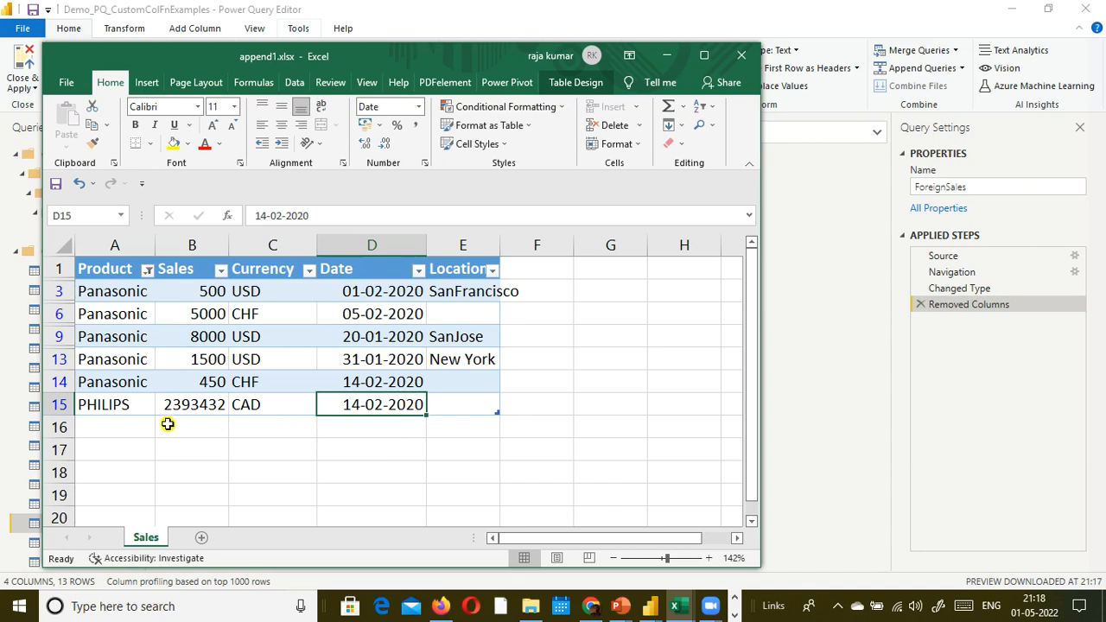
{"action": "left_click", "coordinate": [132, 410]}
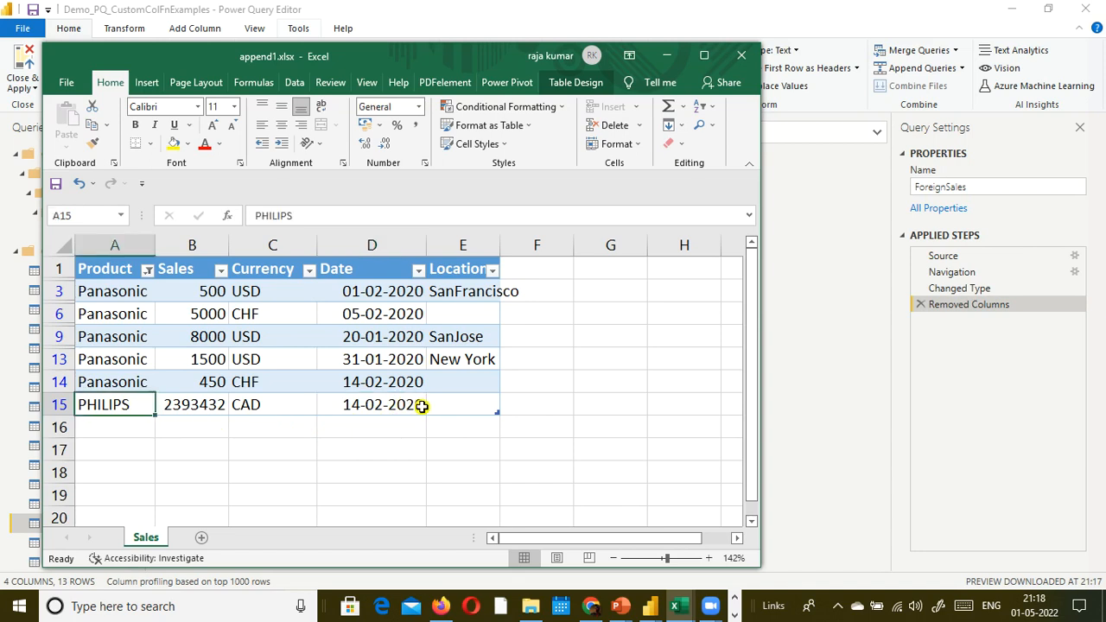
- Return to Power Query Editor, refresh the ForeignSales preview, and select row 13 of the data
{"action": "key", "text": "alt+Tab"}
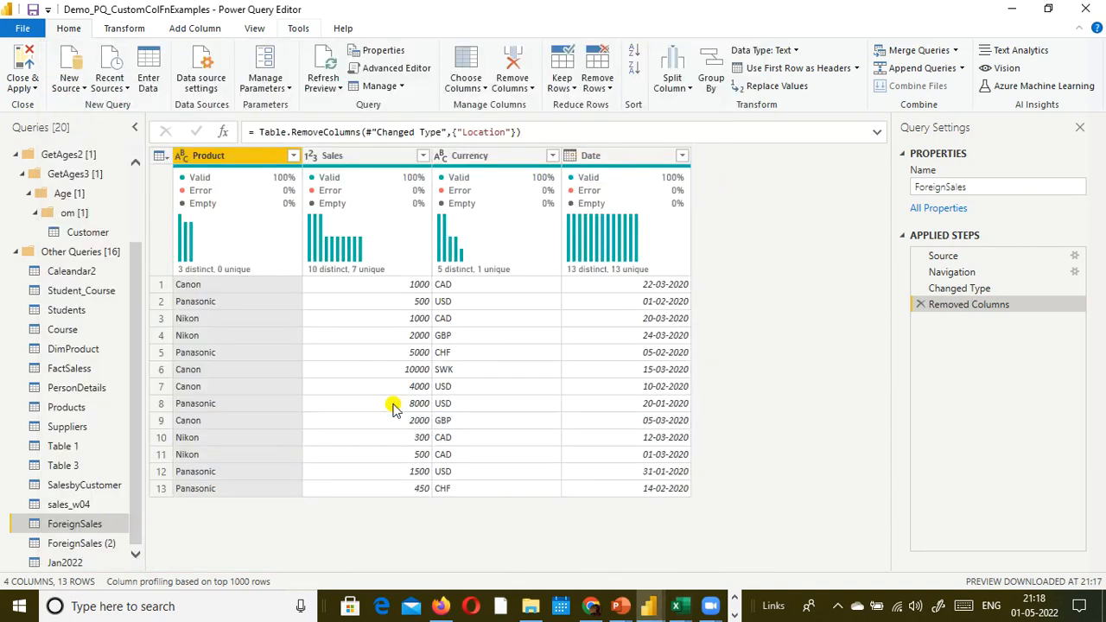
{"action": "left_click", "coordinate": [322, 87]}
{"action": "left_click", "coordinate": [323, 105]}
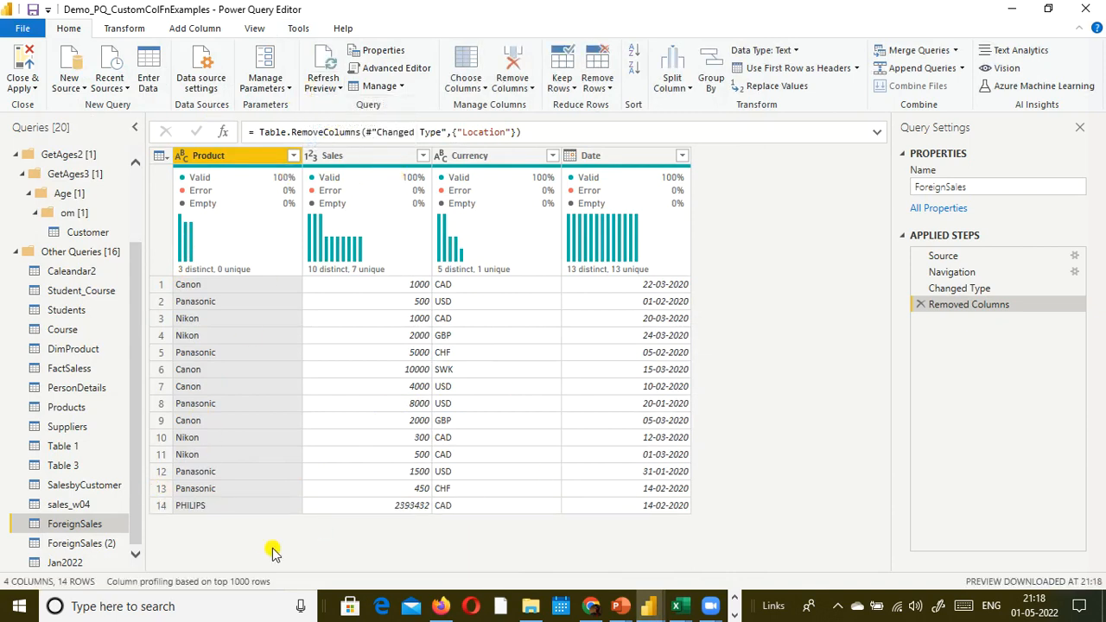
{"action": "left_click", "coordinate": [155, 488]}
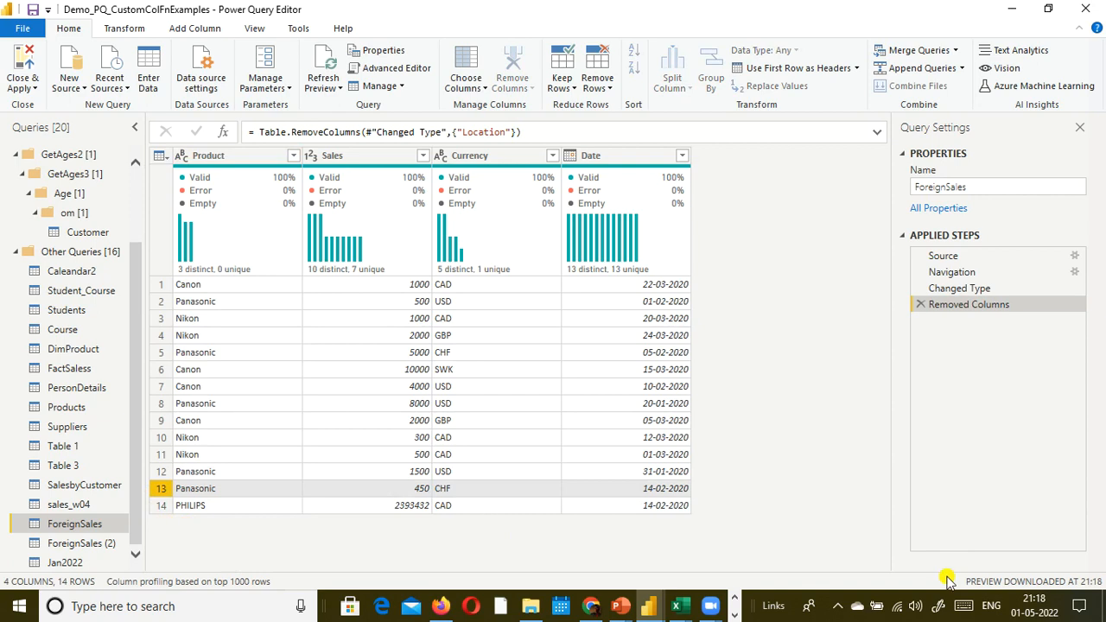
- Bring up the Epic Pen annotation toolbar, move it out of the way, and return to Power Query Editor
{"action": "left_click", "coordinate": [739, 605]}
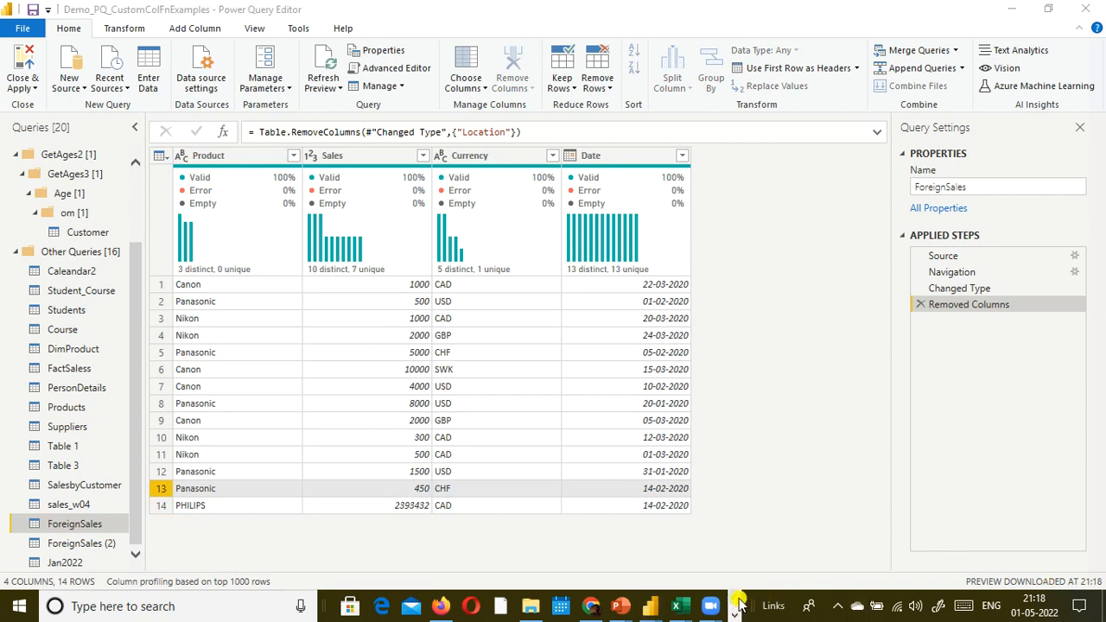
{"action": "left_click", "coordinate": [738, 613]}
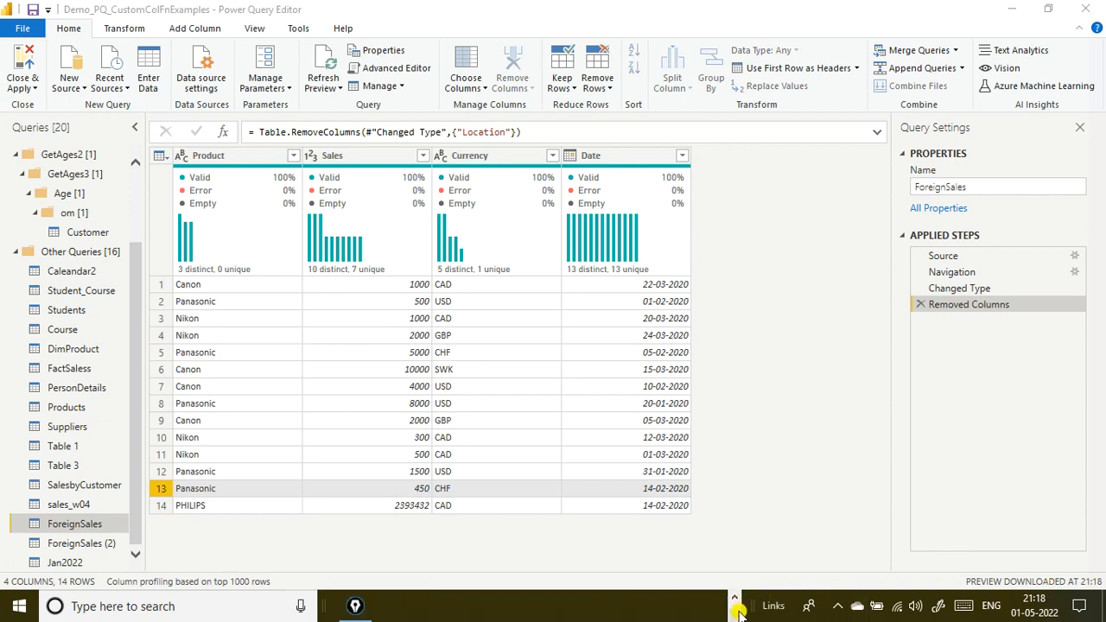
{"action": "left_click", "coordinate": [355, 606]}
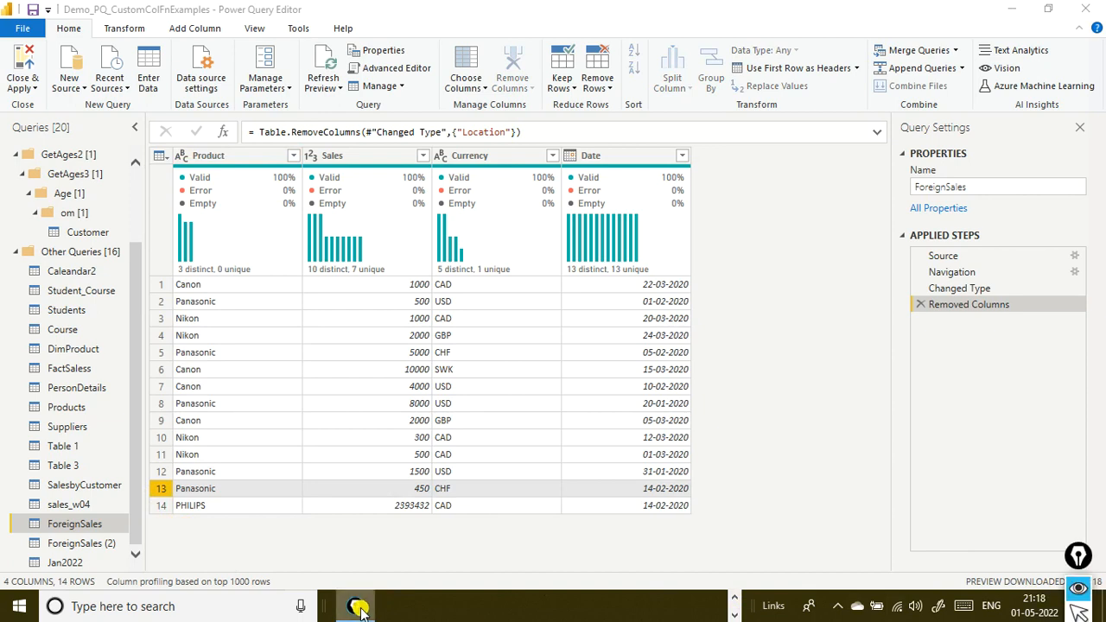
{"action": "left_click", "coordinate": [1080, 553]}
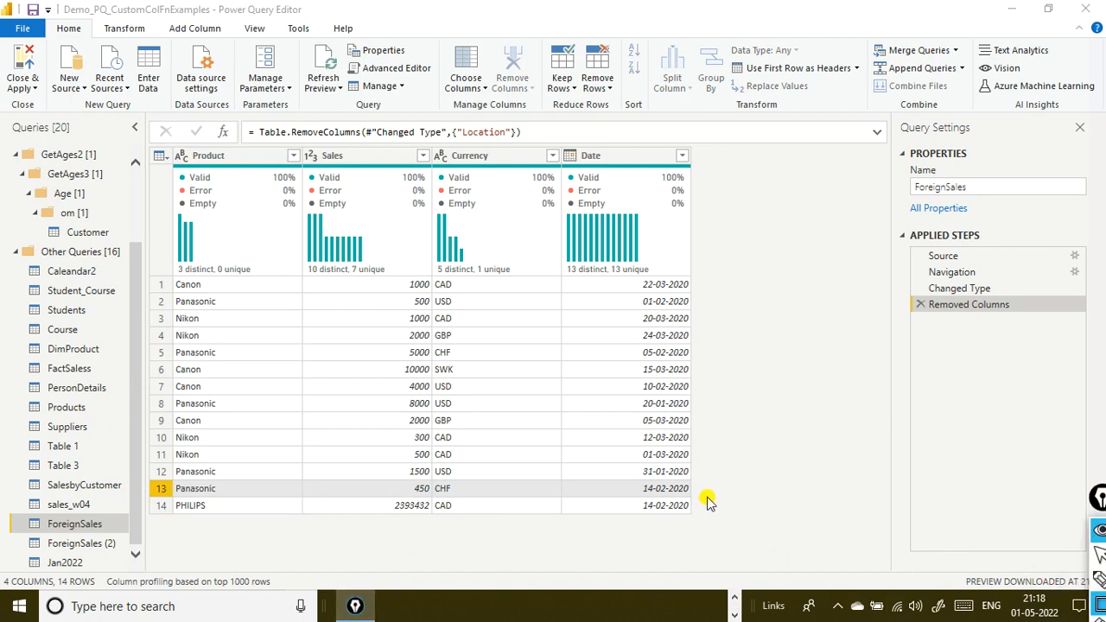
{"action": "key", "text": "alt+Tab"}
{"action": "key", "text": "Tab"}
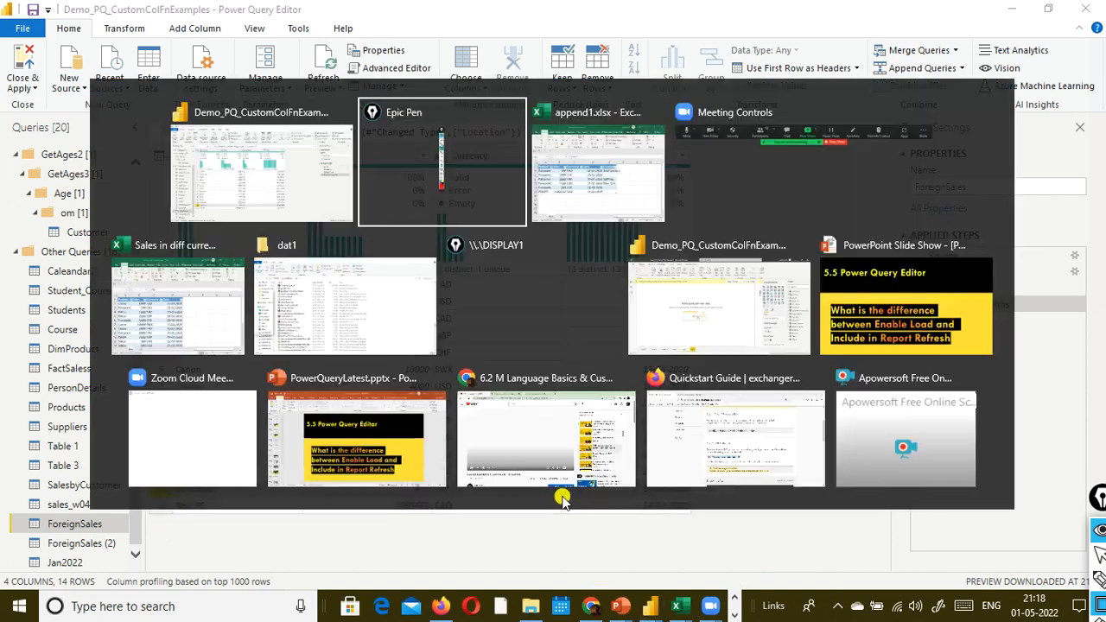
{"action": "key", "text": "alt+Tab"}
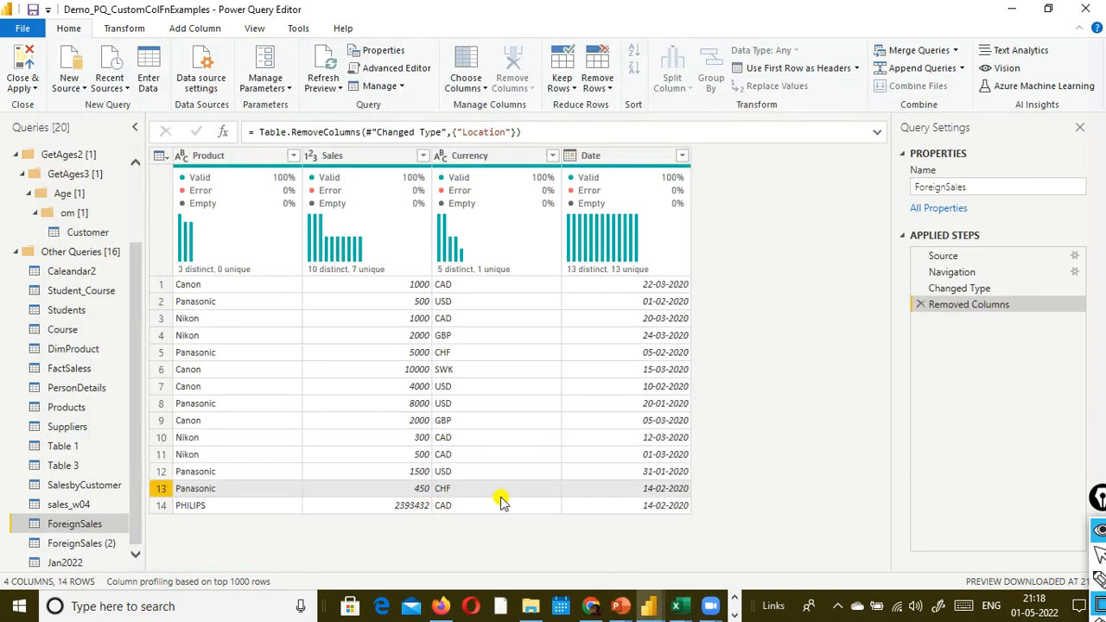
- Turn off Include in report refresh for the ForeignSales query, and turn it back on
{"action": "right_click", "coordinate": [80, 524]}
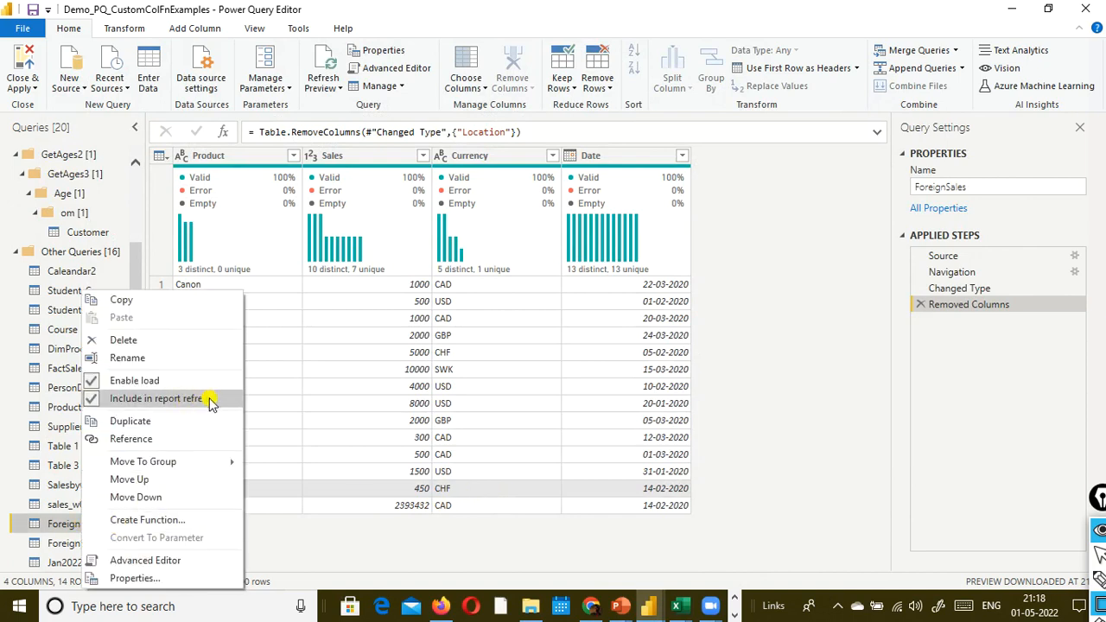
{"action": "left_click", "coordinate": [97, 398]}
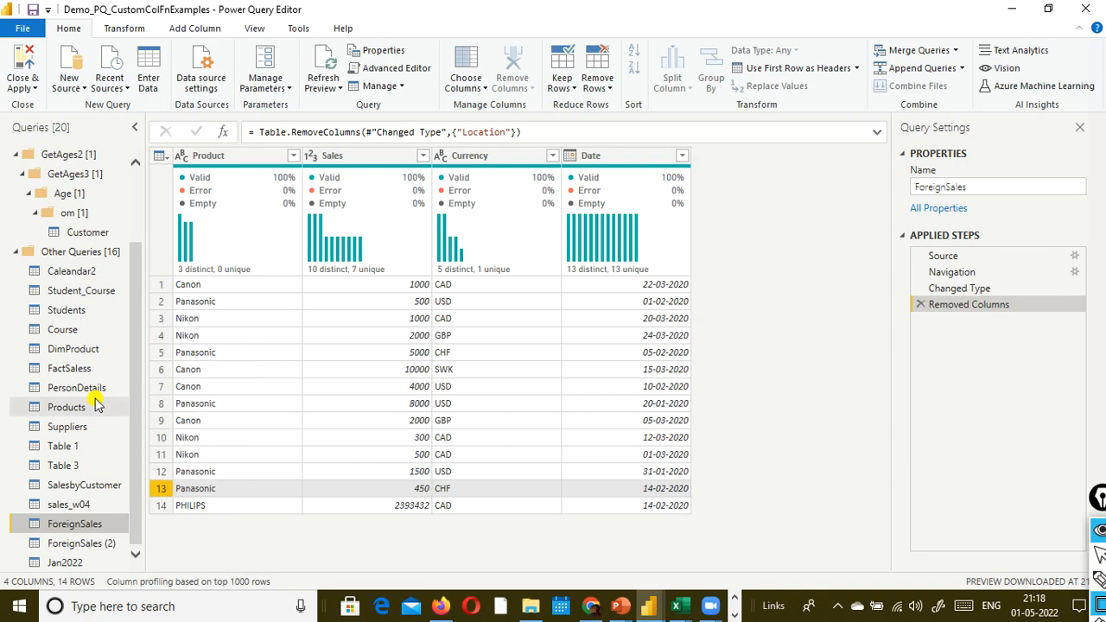
{"action": "right_click", "coordinate": [93, 532]}
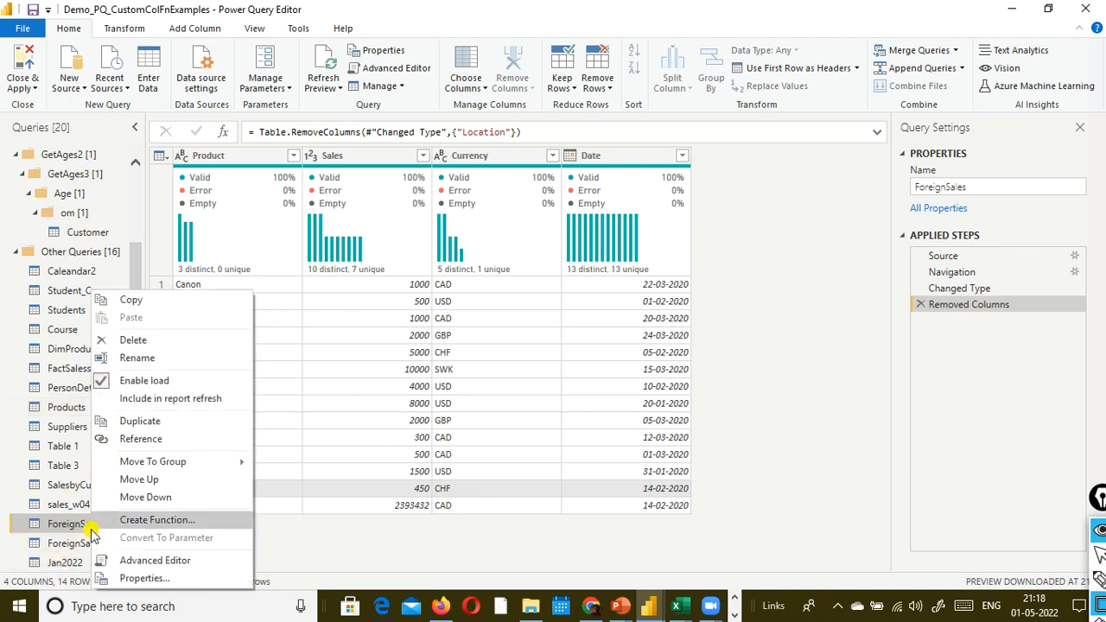
{"action": "left_click", "coordinate": [175, 399]}
- Switch to the append1.xlsx workbook in Excel to check its rows, and return to Power Query Editor
{"action": "mouse_move", "coordinate": [678, 606]}
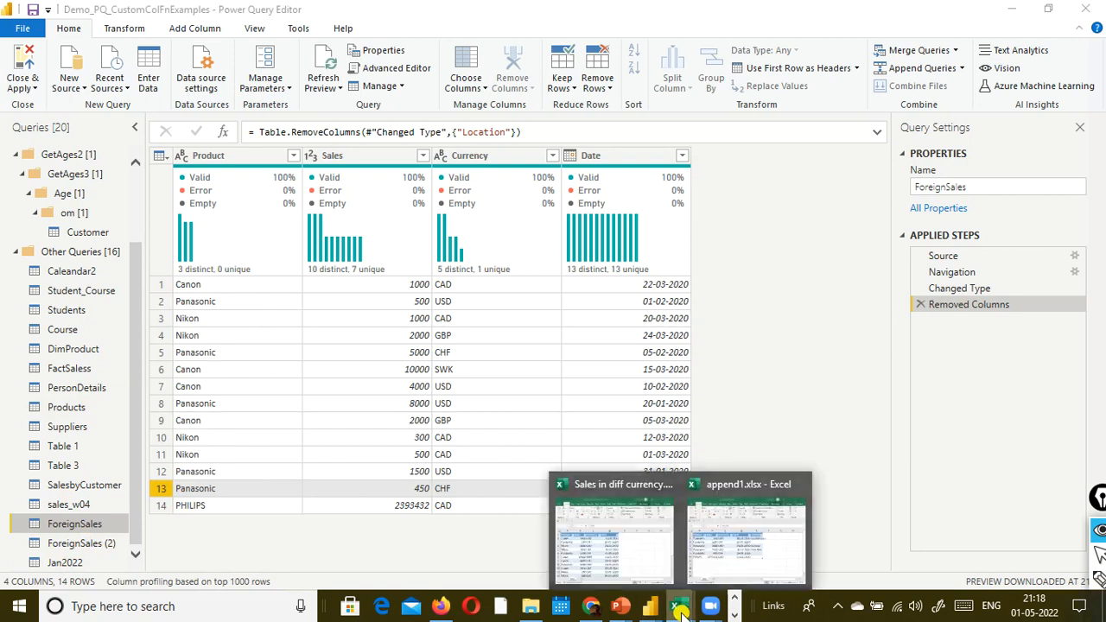
{"action": "left_click", "coordinate": [710, 562]}
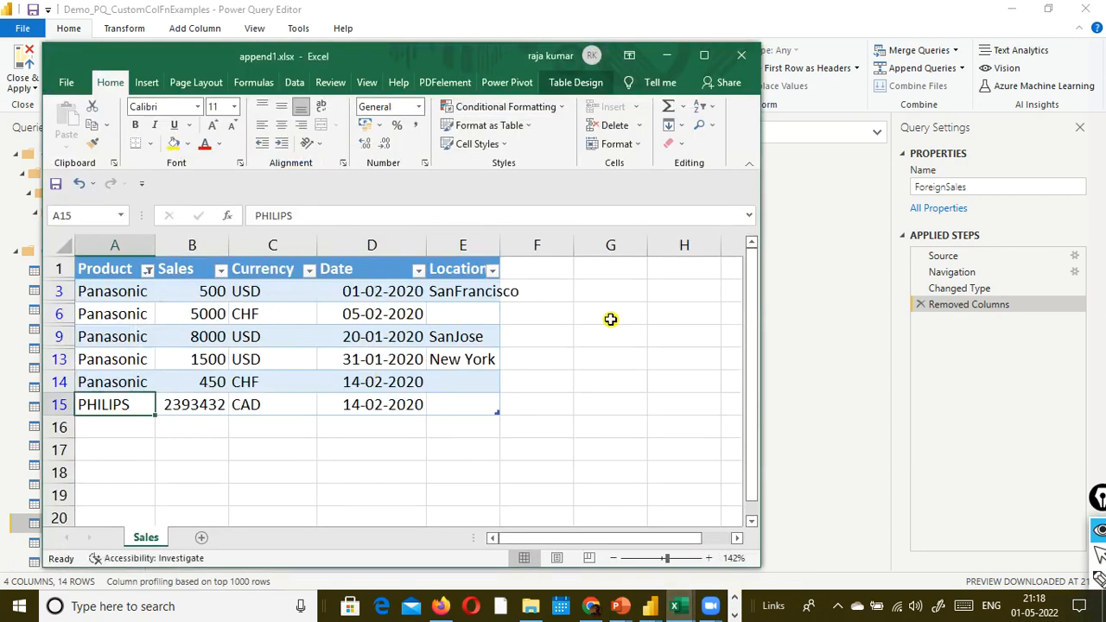
{"action": "key", "text": "alt+Tab"}
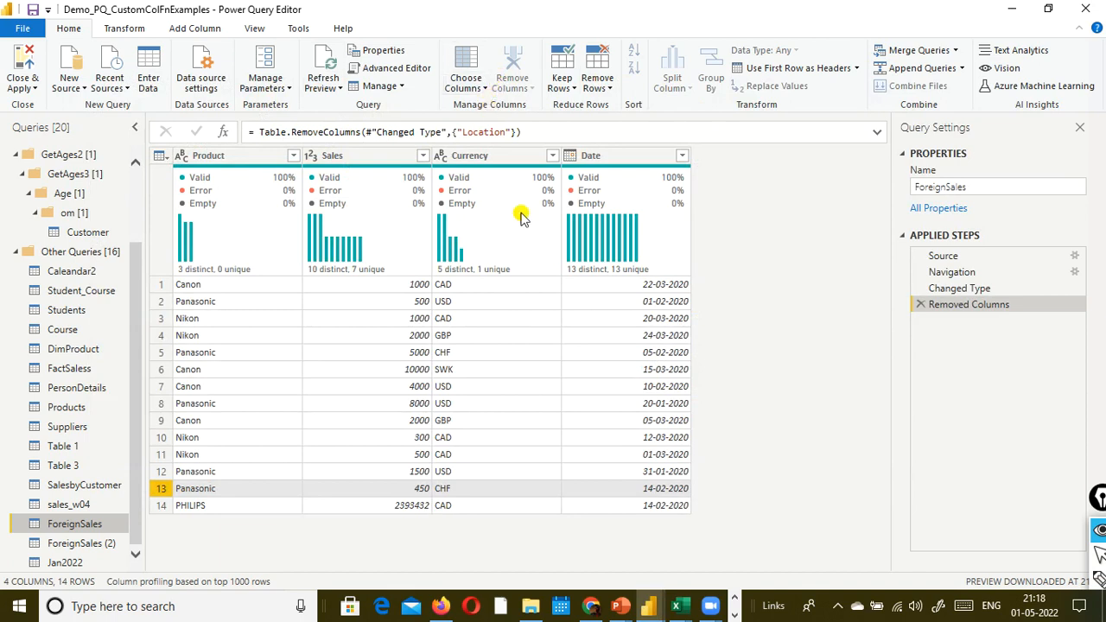
{"action": "mouse_move", "coordinate": [711, 606]}
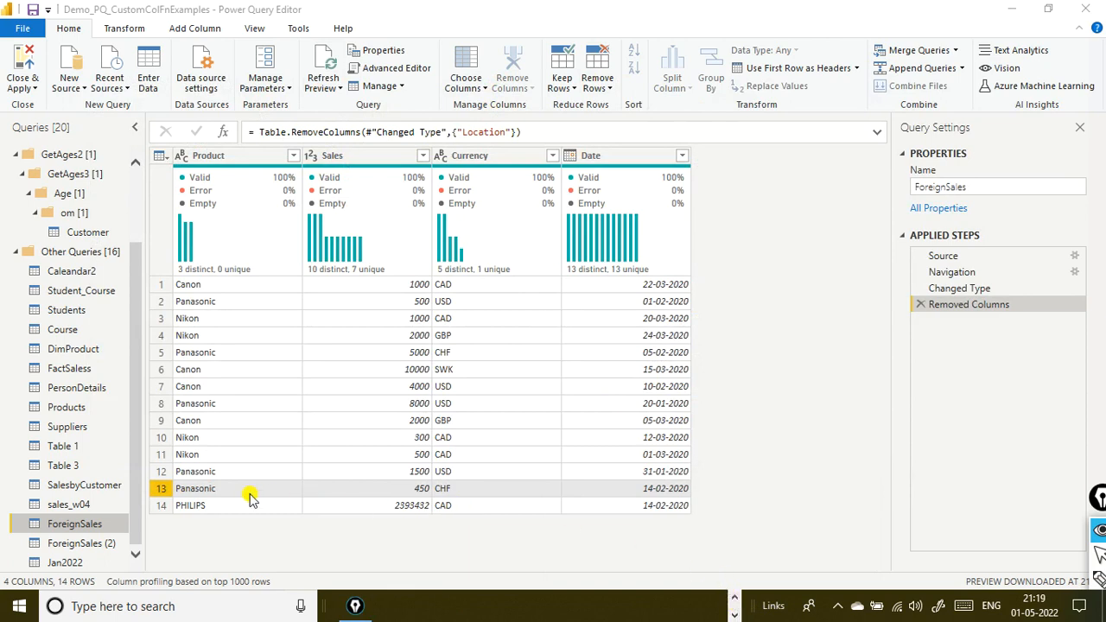
- Turn on Include in report refresh for the ForeignSales query and review its load and refresh options
{"action": "right_click", "coordinate": [110, 524]}
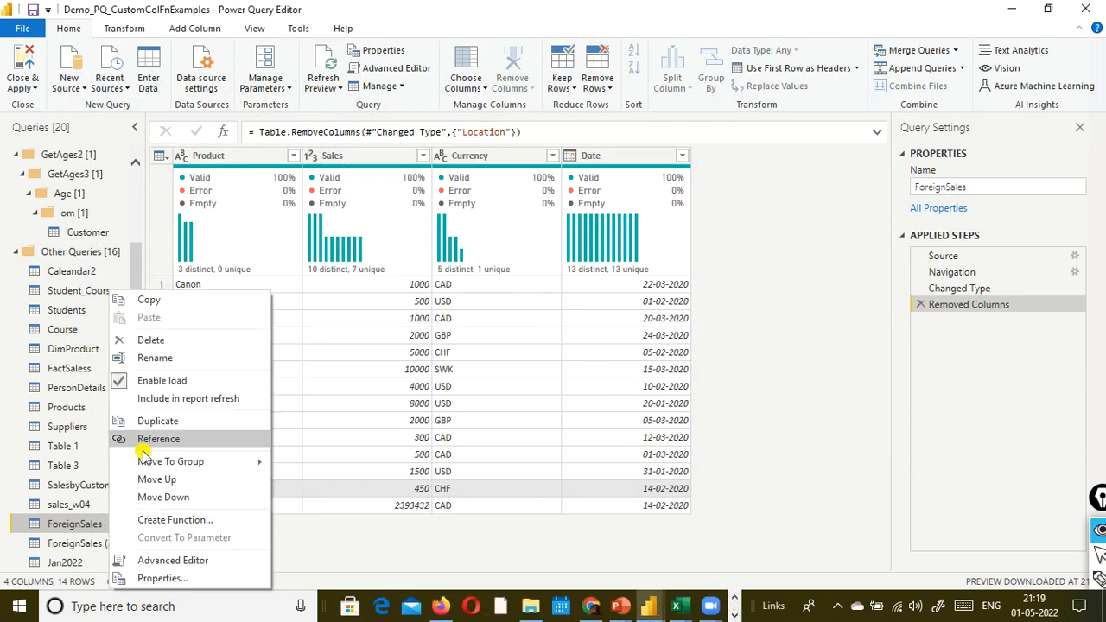
{"action": "left_click", "coordinate": [121, 406]}
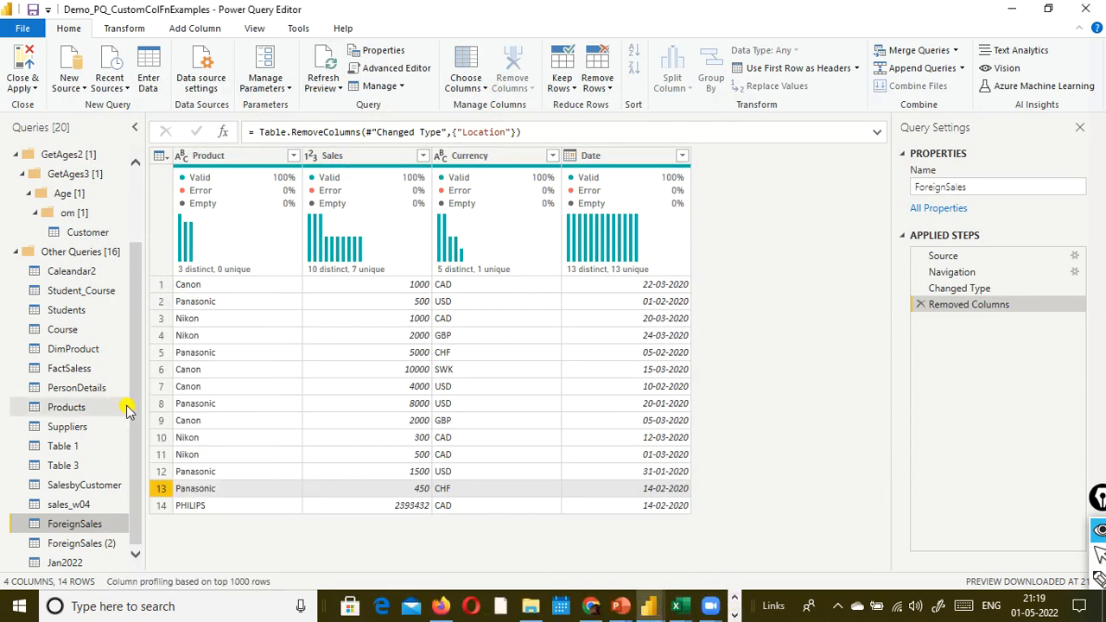
{"action": "right_click", "coordinate": [93, 523]}
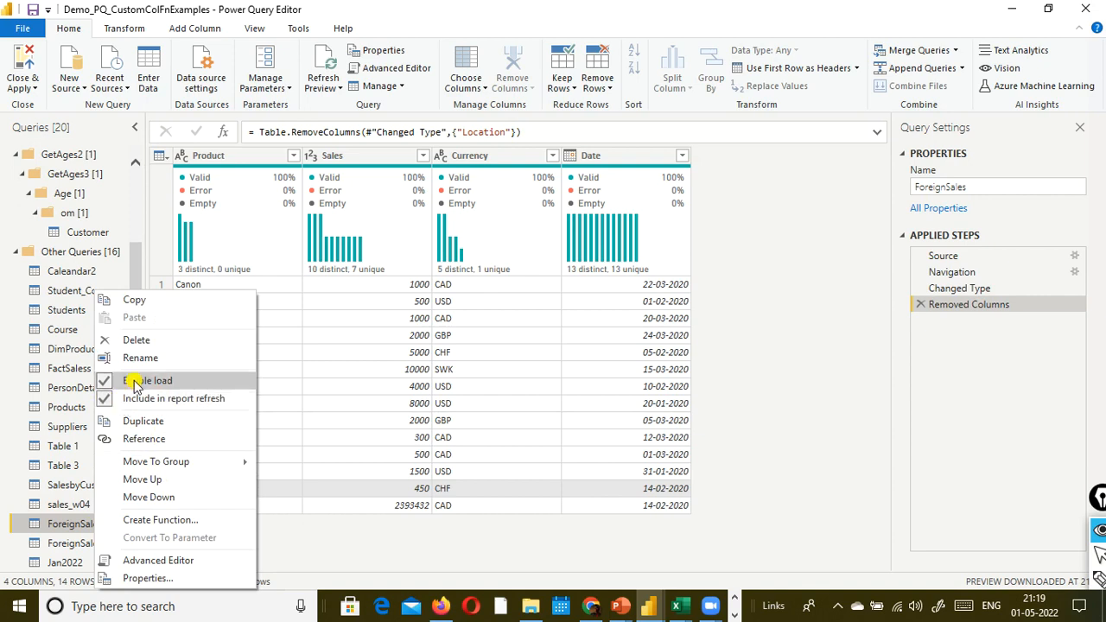
{"action": "left_click", "coordinate": [212, 384]}
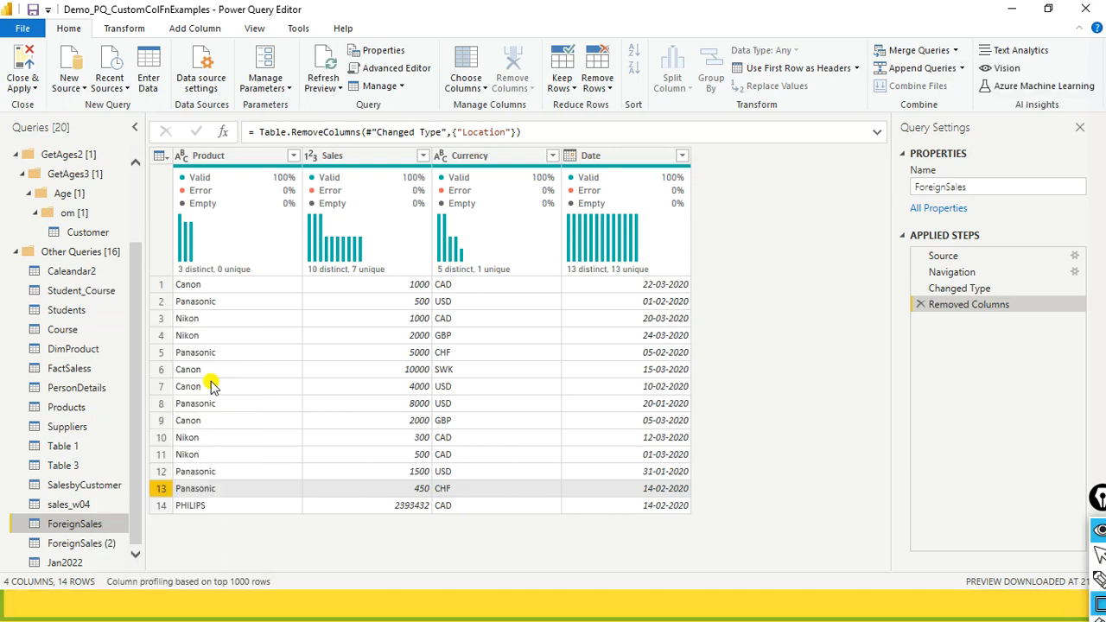
{"action": "key", "text": "super"}
{"action": "left_click", "coordinate": [828, 271]}
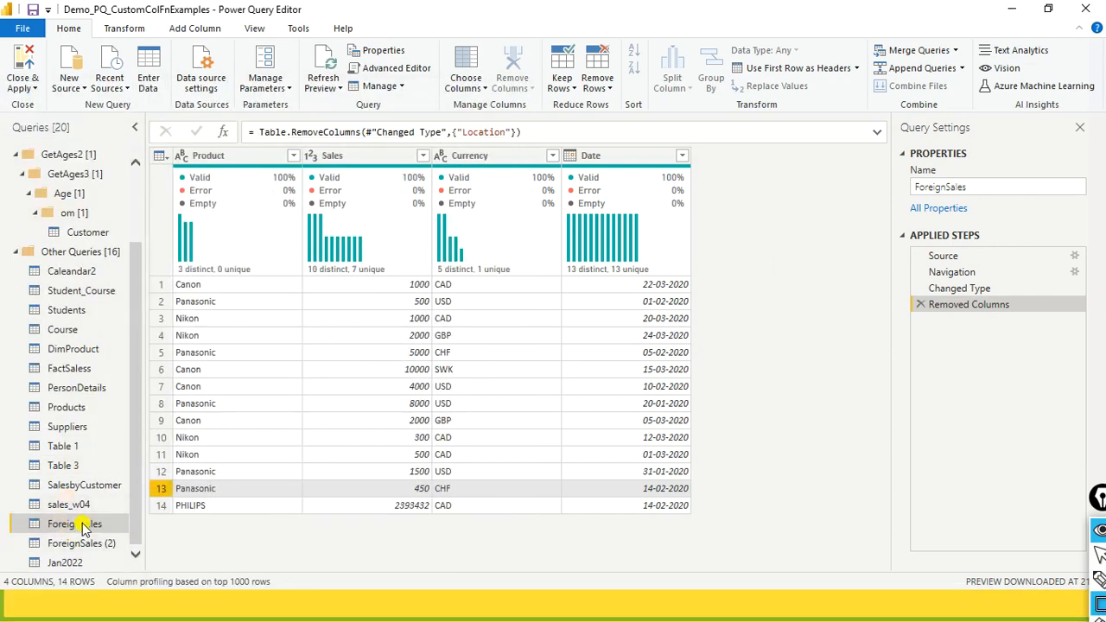
{"action": "right_click", "coordinate": [84, 529]}
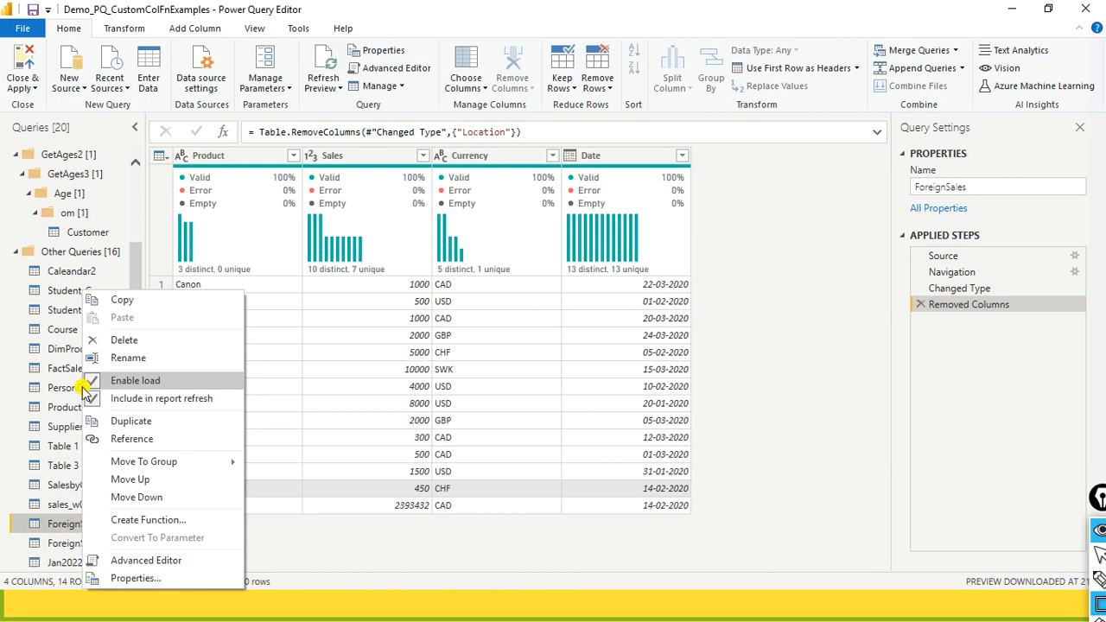
{"action": "left_click", "coordinate": [4, 386]}
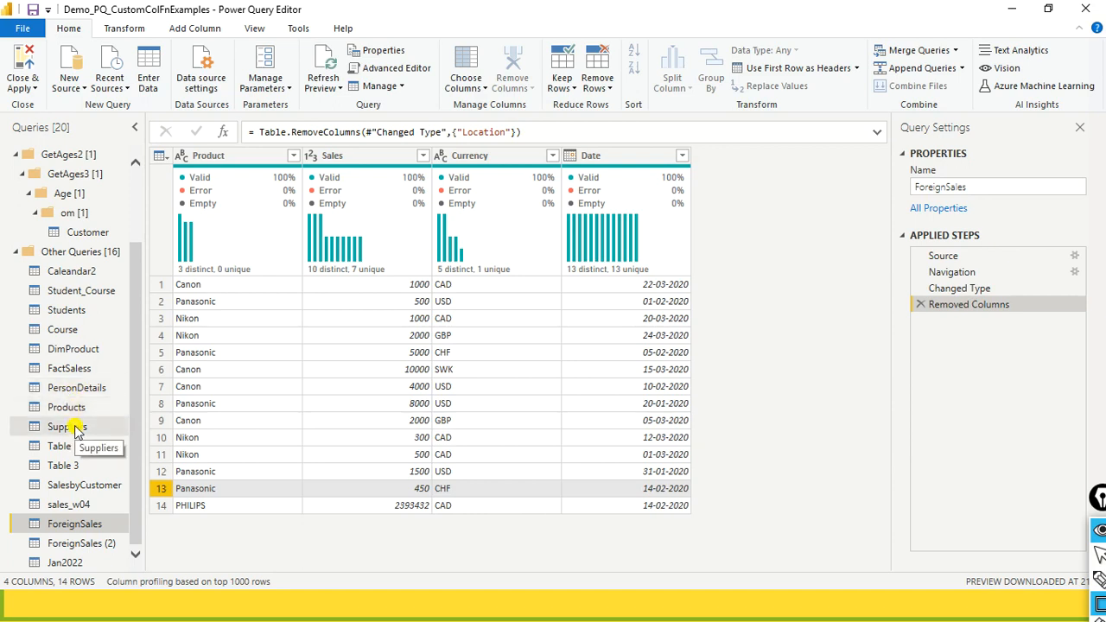
- Refresh the preview of the DimProduct query and turn on its Include in report refresh option
{"action": "left_click", "coordinate": [77, 353]}
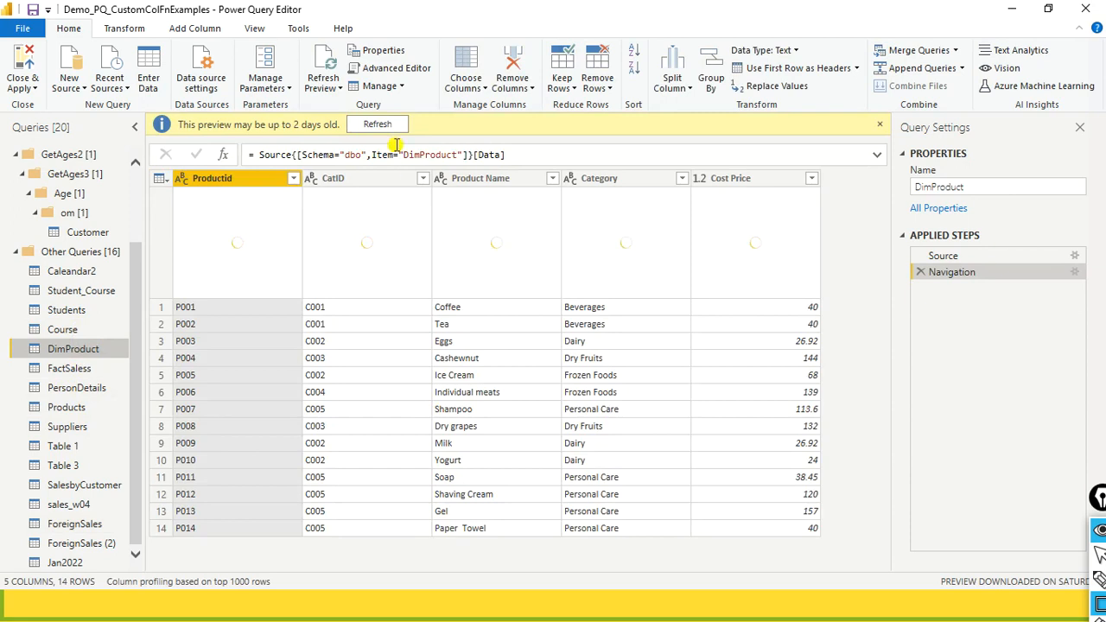
{"action": "left_click", "coordinate": [378, 124]}
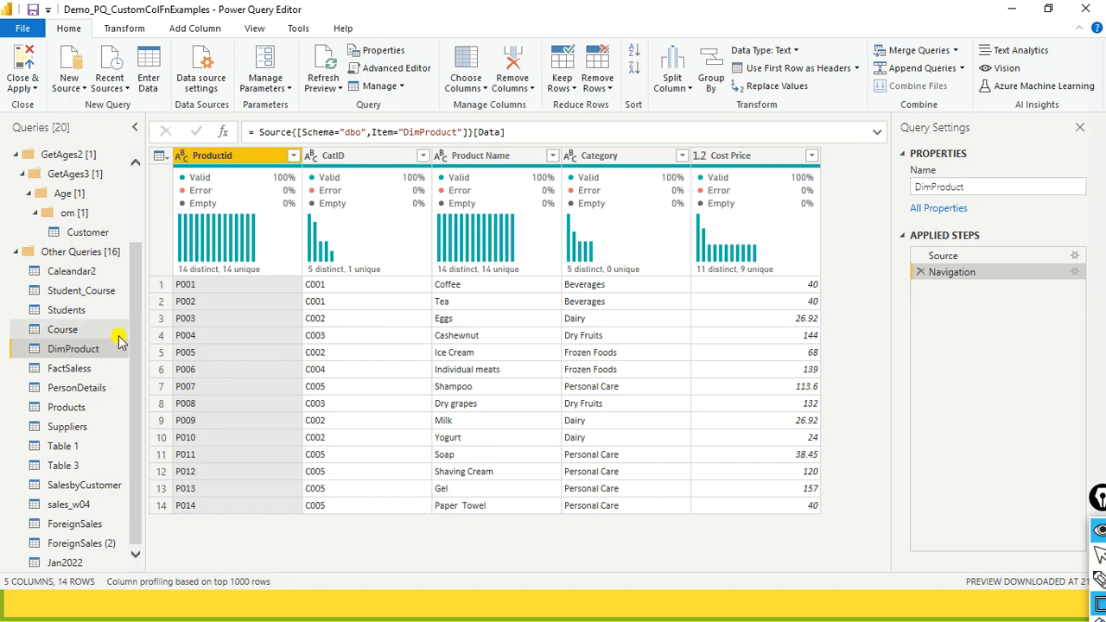
{"action": "right_click", "coordinate": [102, 347]}
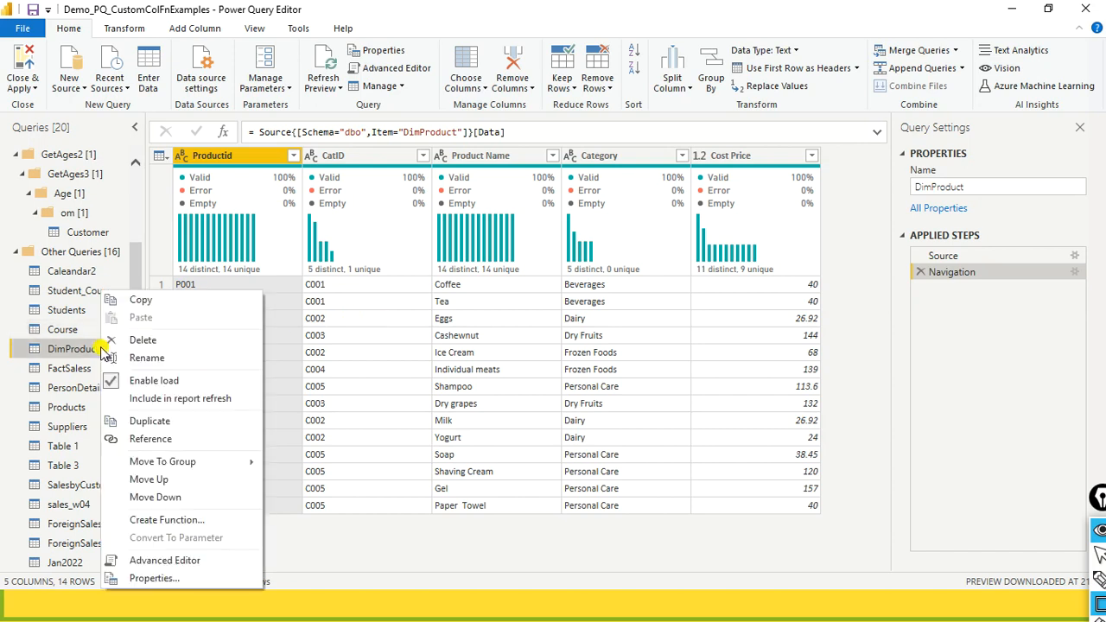
{"action": "left_click", "coordinate": [115, 401]}
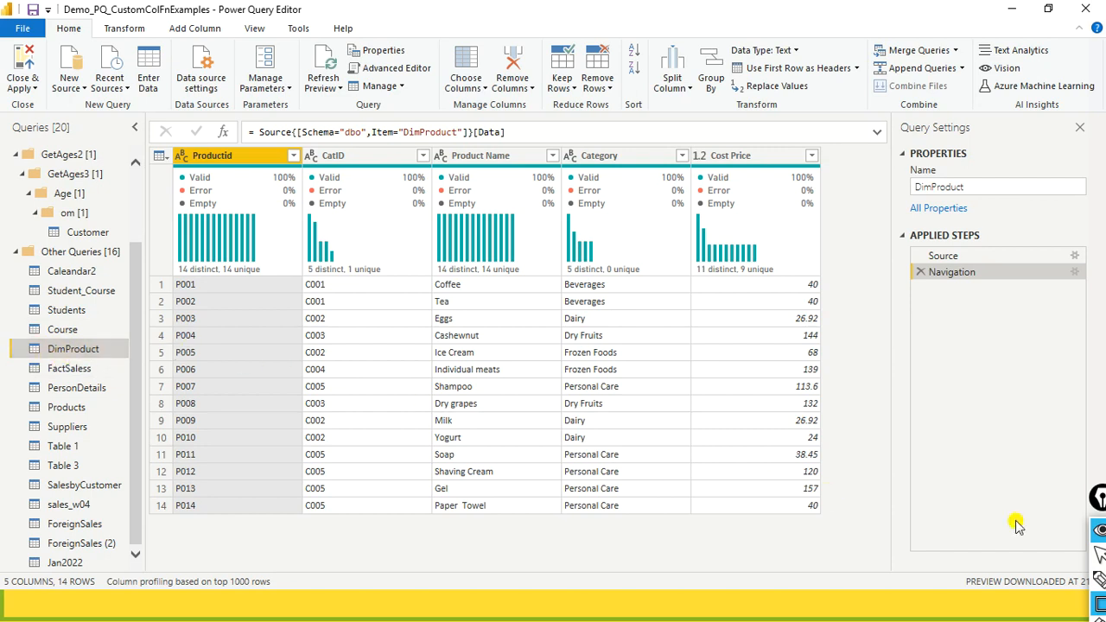
- Try to mark the DimProduct query with the Epic Pen rectangle tool, and move the annotation toolbar out of the way
{"action": "left_click_drag", "start_coordinate": [1100, 498], "coordinate": [1061, 379]}
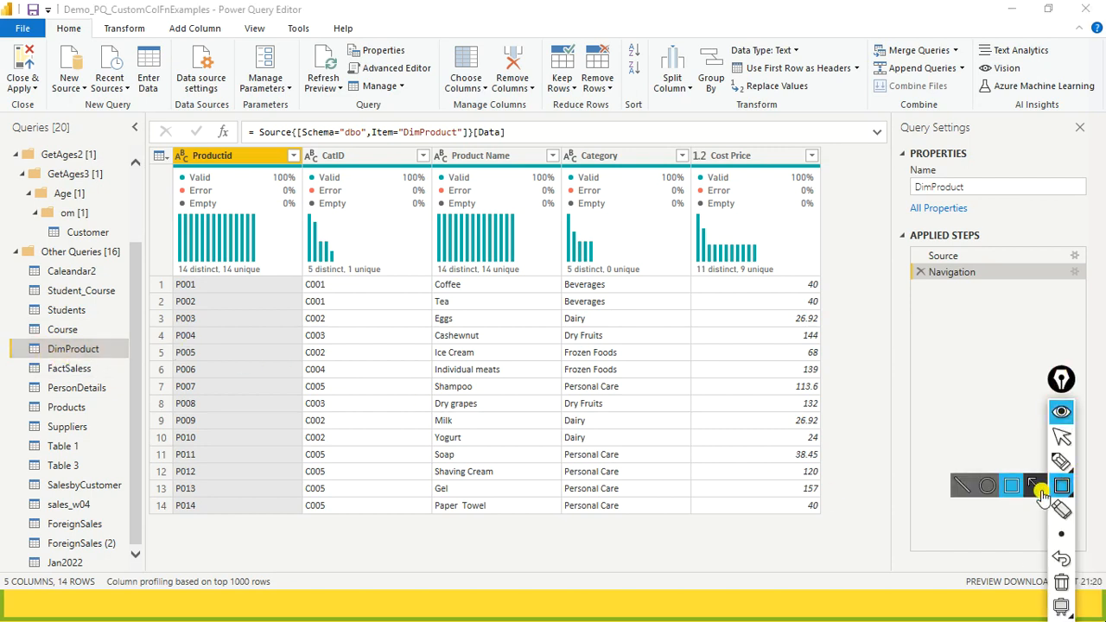
{"action": "left_click", "coordinate": [18, 349]}
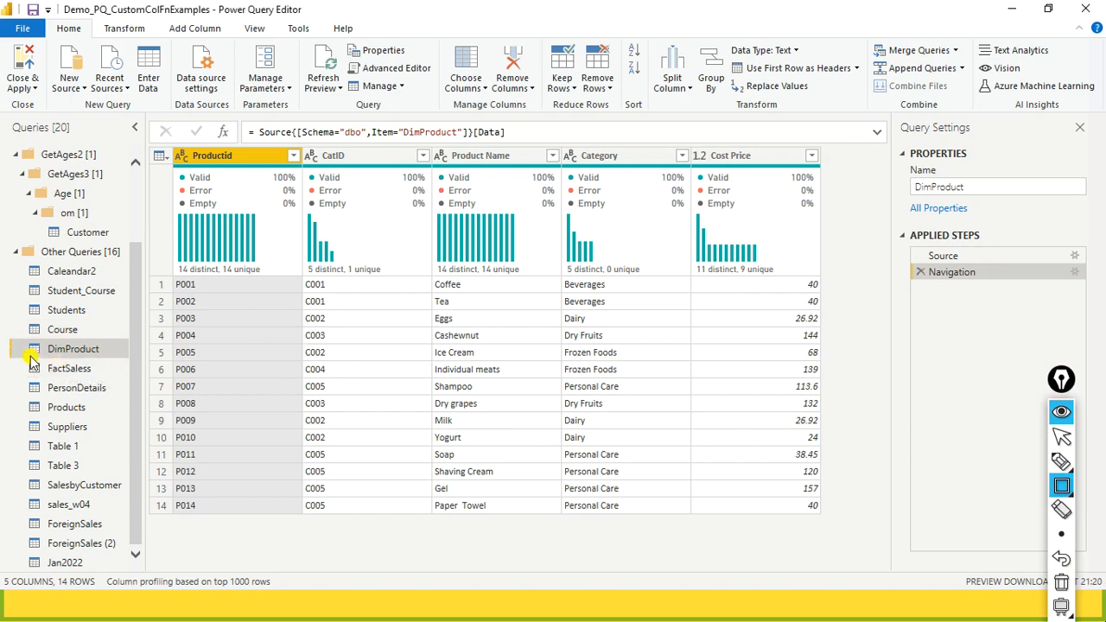
{"action": "mouse_move", "coordinate": [1062, 379]}
{"action": "left_mouse_down"}
{"action": "mouse_move", "coordinate": [1005, 289]}
{"action": "mouse_move", "coordinate": [730, 28]}
{"action": "left_mouse_up"}
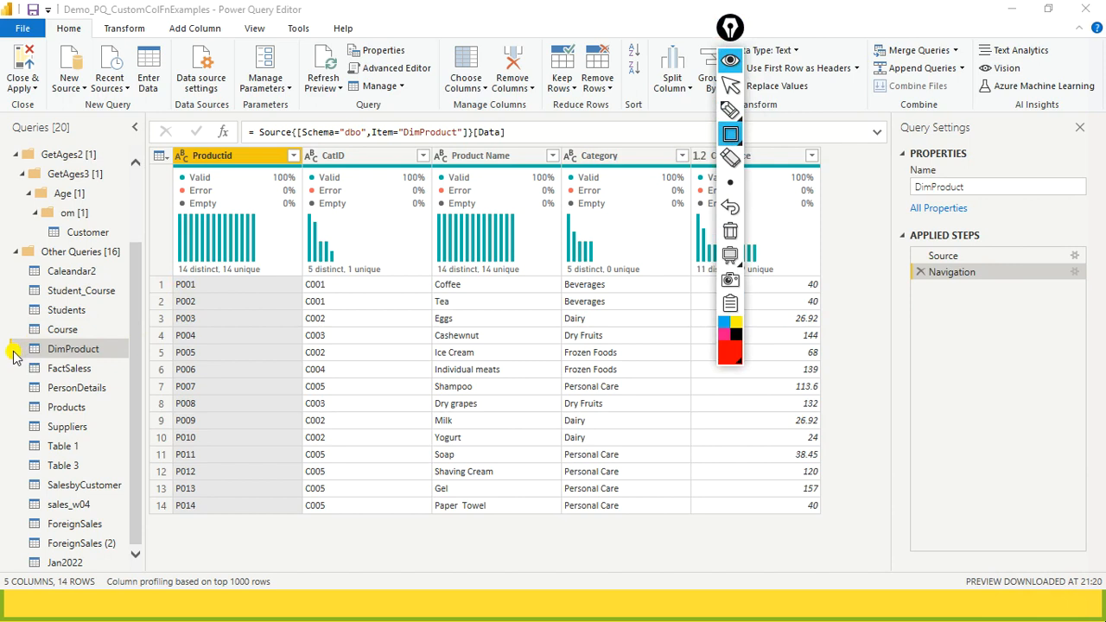
{"action": "left_click", "coordinate": [15, 346]}
{"action": "left_click_drag", "start_coordinate": [15, 346], "coordinate": [160, 341]}
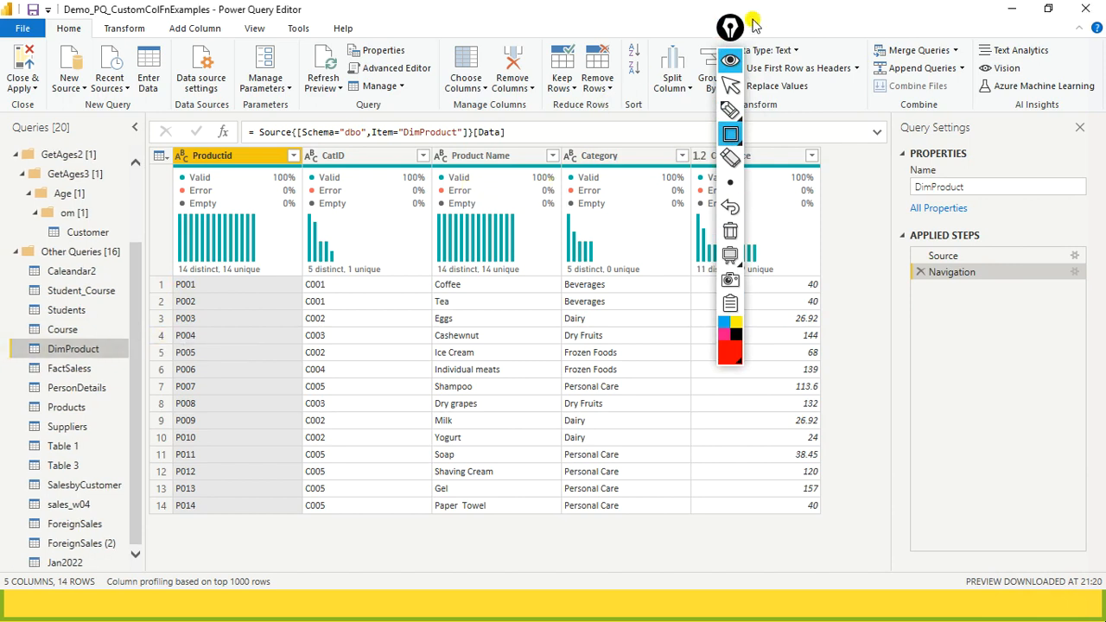
{"action": "left_click_drag", "start_coordinate": [731, 27], "coordinate": [1100, 309]}
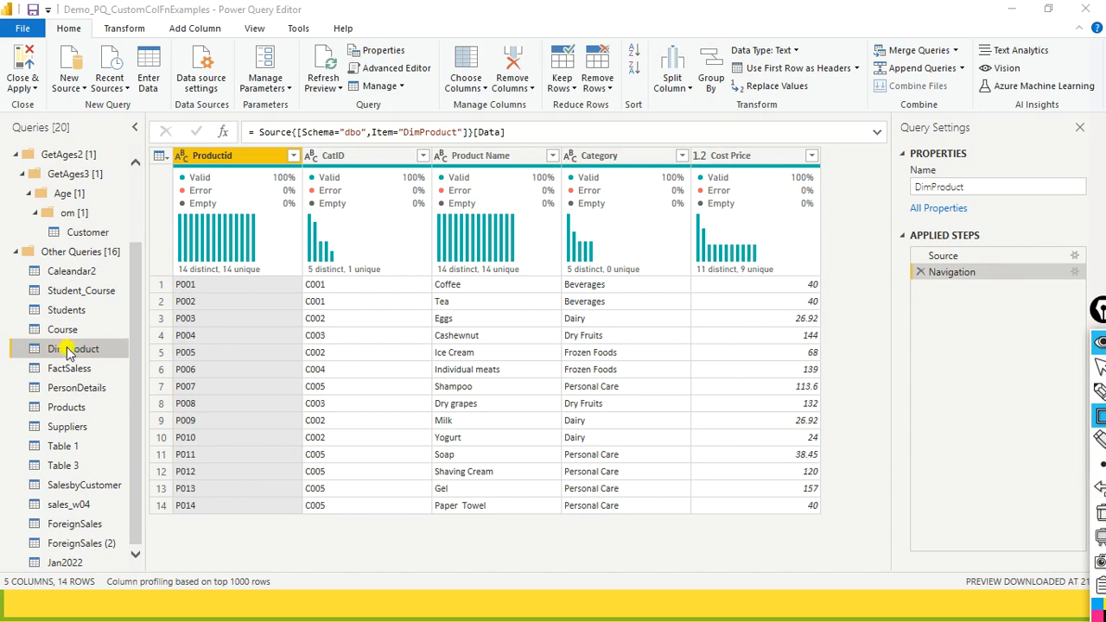
- Check DimProduct's load and refresh options, view the append1.xlsx workbook in Excel, and return to Power Query Editor
{"action": "right_click", "coordinate": [69, 349]}
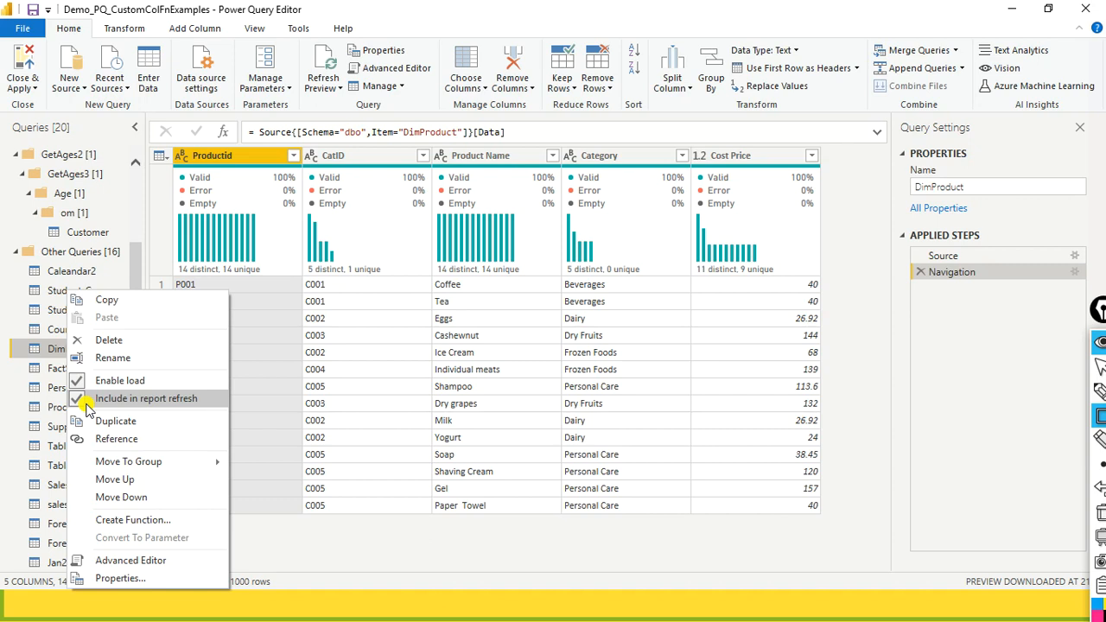
{"action": "key", "text": "alt+Tab"}
{"action": "key", "text": "alt+Tab"}
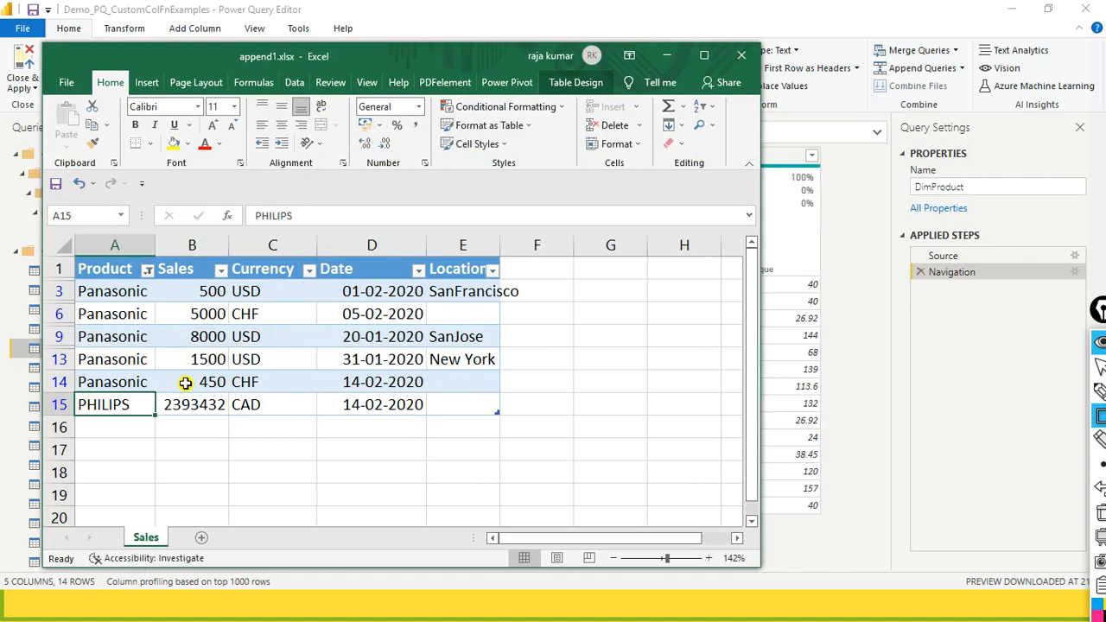
{"action": "key", "text": "alt+Tab"}
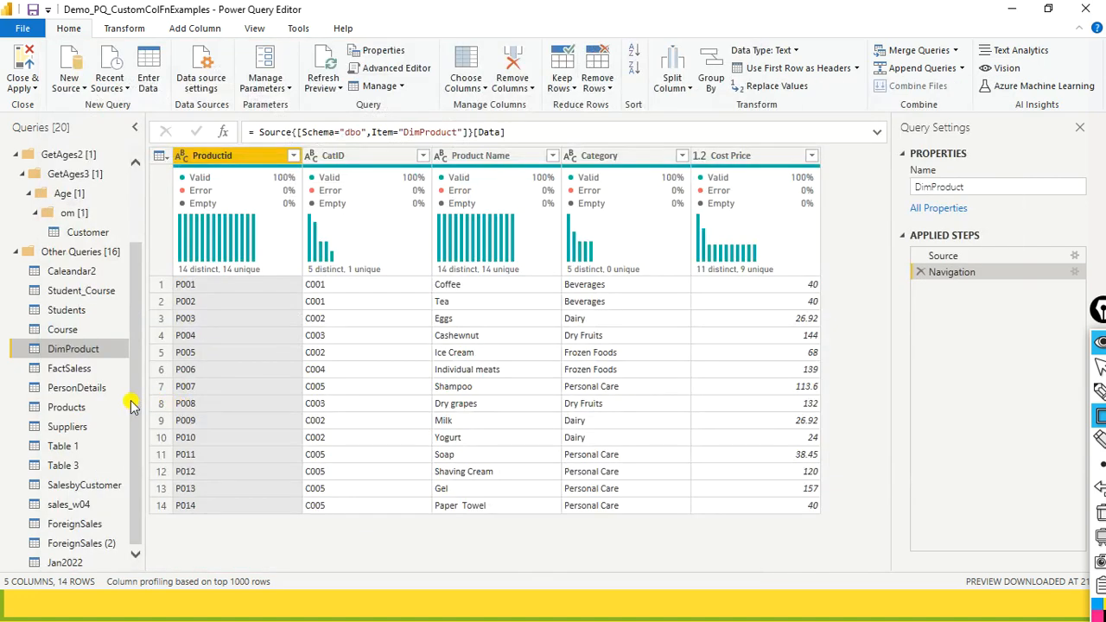
- Open the appended Jan2022 query and review its load and refresh options
{"action": "left_click", "coordinate": [75, 565]}
{"action": "right_click", "coordinate": [75, 569]}
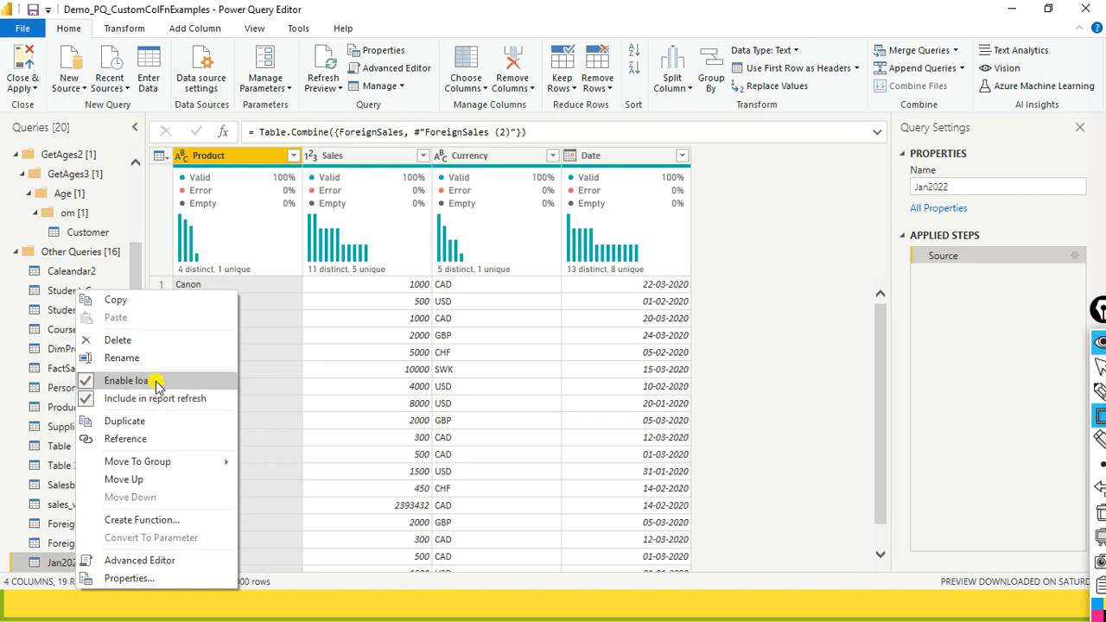
{"action": "left_click", "coordinate": [627, 5]}
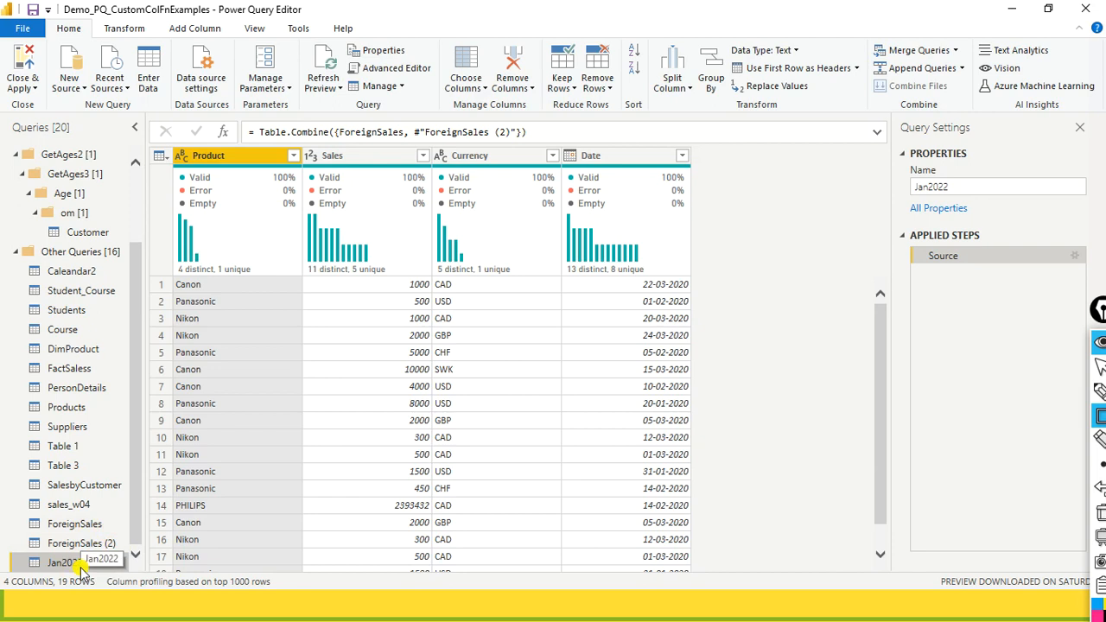
- Turn off Enable load for the ForeignSales and ForeignSales (2) queries, and select the Jan2022 query without renaming it
{"action": "right_click", "coordinate": [89, 524]}
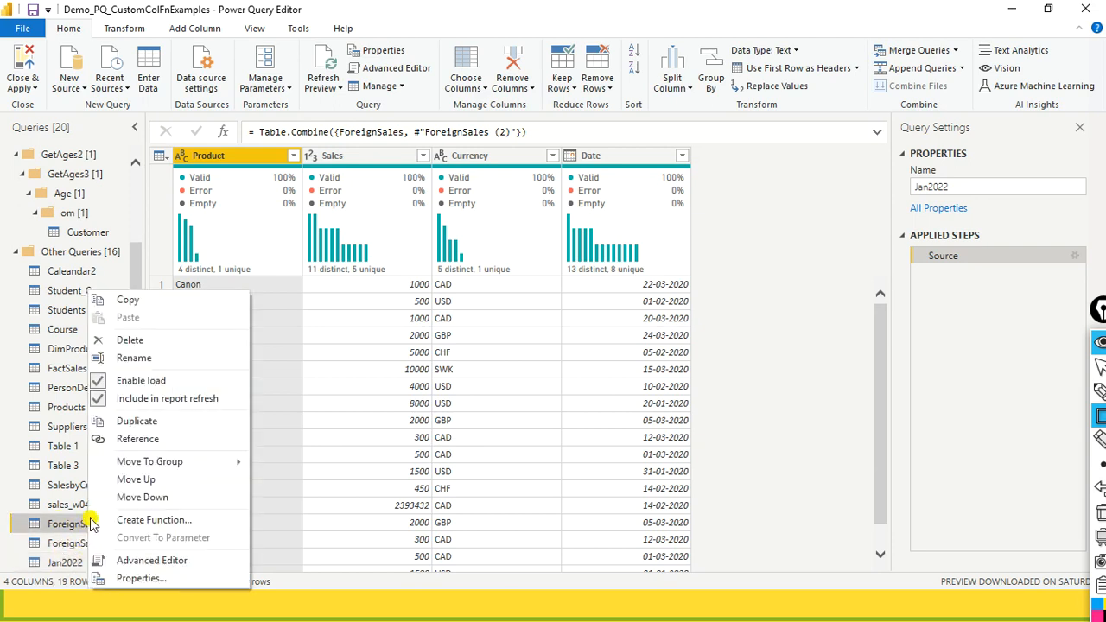
{"action": "left_click", "coordinate": [121, 381]}
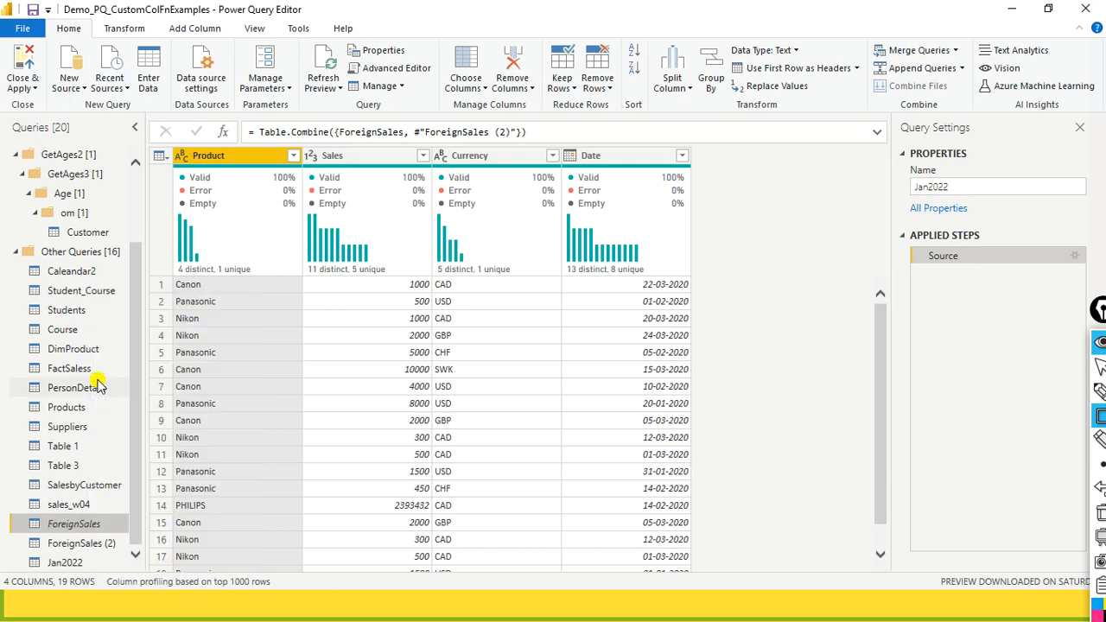
{"action": "right_click", "coordinate": [75, 553]}
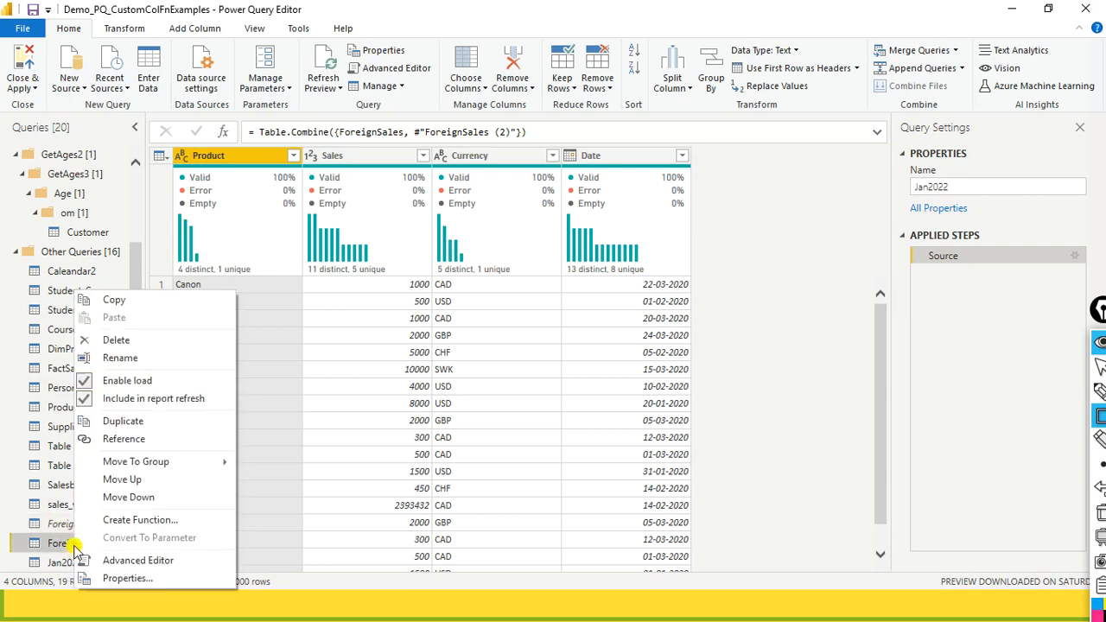
{"action": "left_click", "coordinate": [112, 383]}
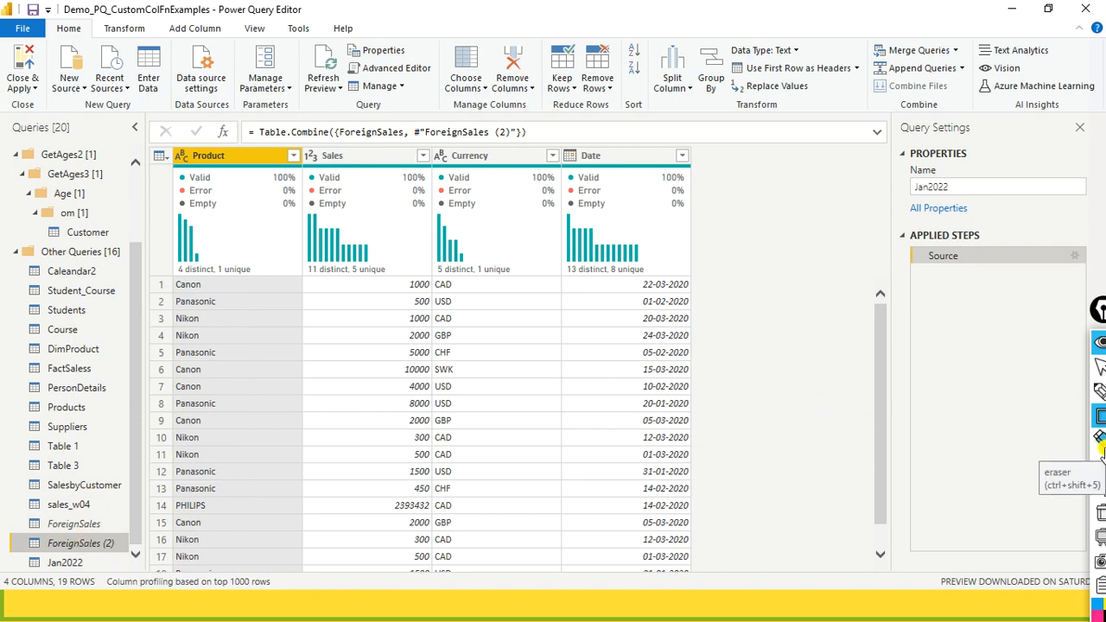
{"action": "double_click", "coordinate": [63, 563]}
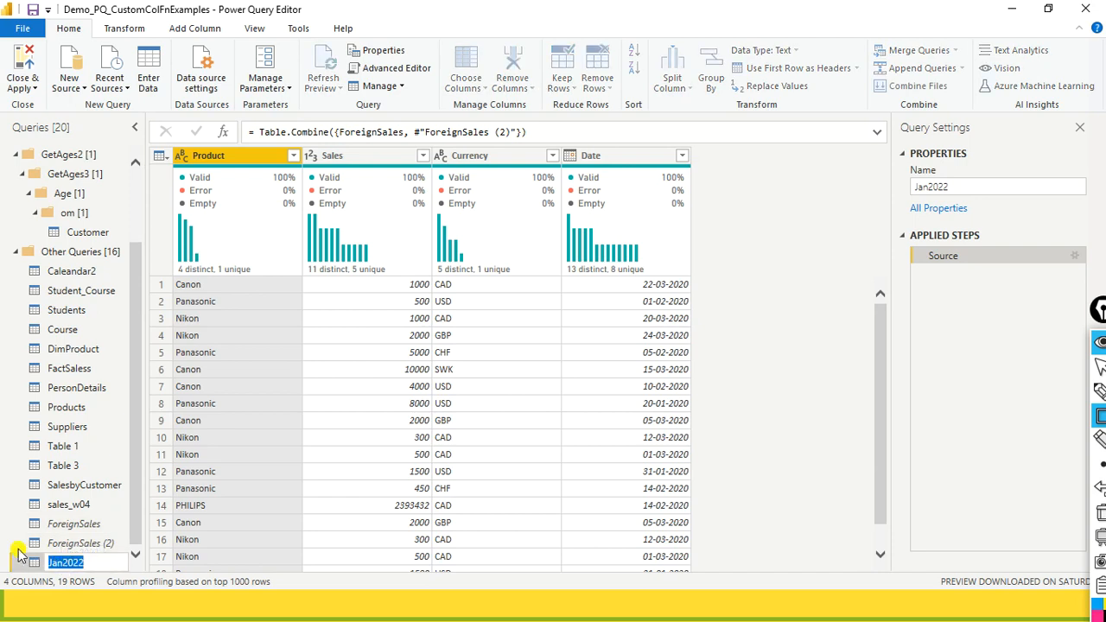
{"action": "key", "text": "Return"}
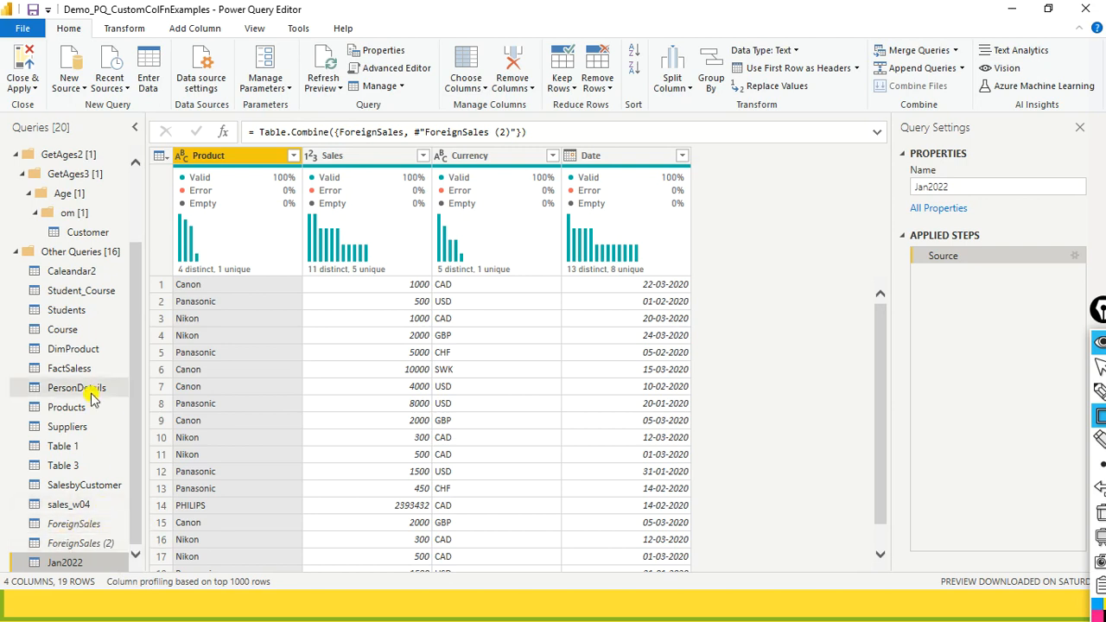
- Review the Enable load and Include in report refresh options of the DimProduct query
{"action": "right_click", "coordinate": [82, 349]}
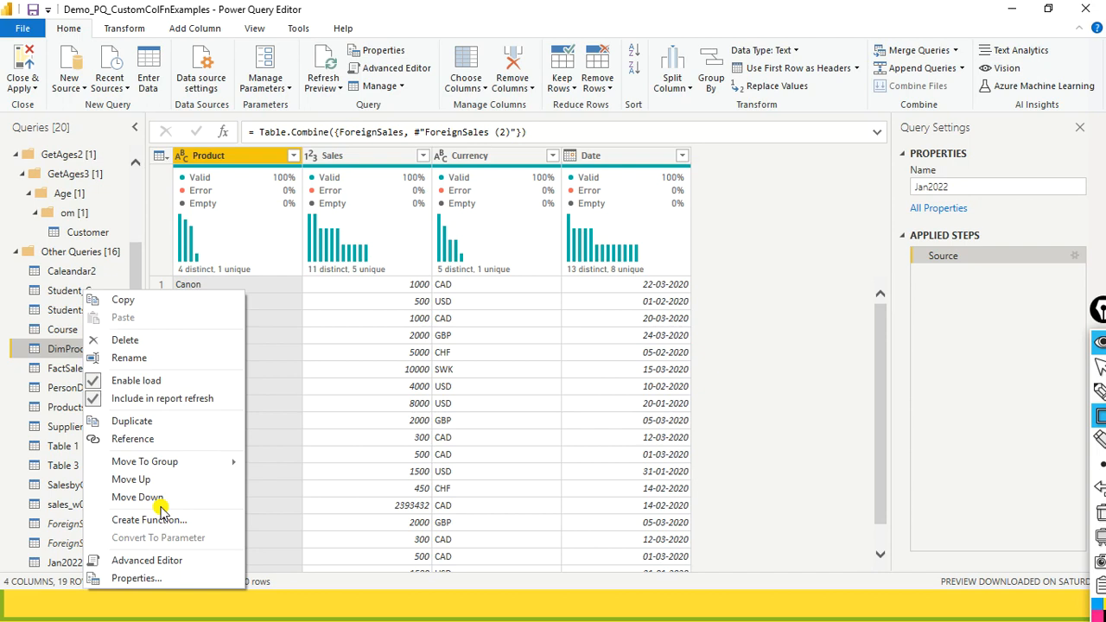
{"action": "left_click", "coordinate": [486, 8]}
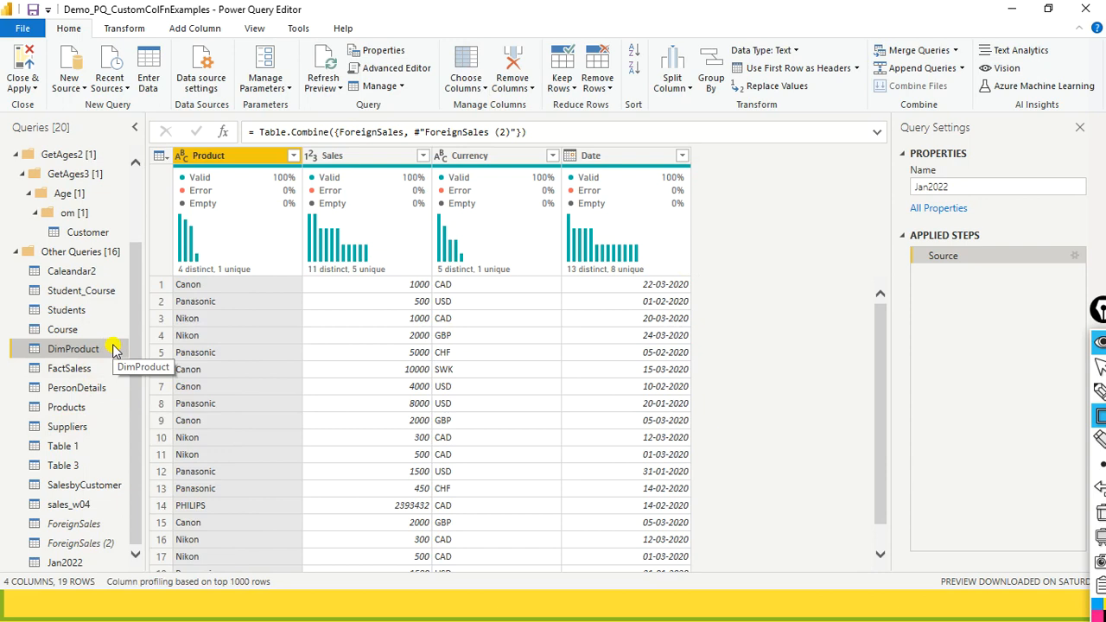
{"action": "right_click", "coordinate": [91, 350]}
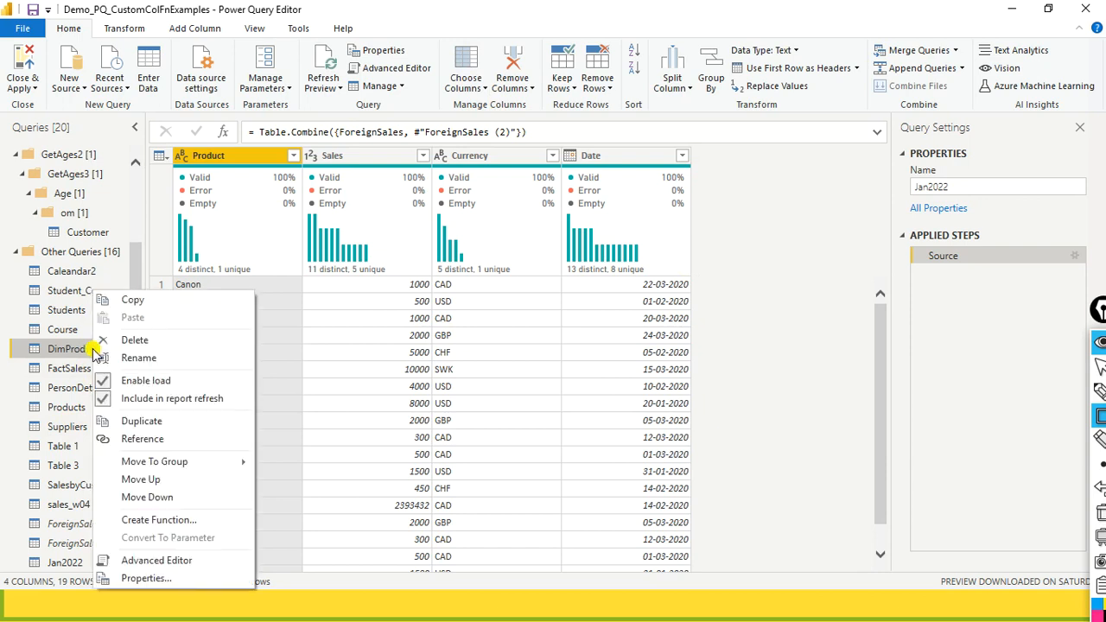
{"action": "left_click", "coordinate": [709, 296]}
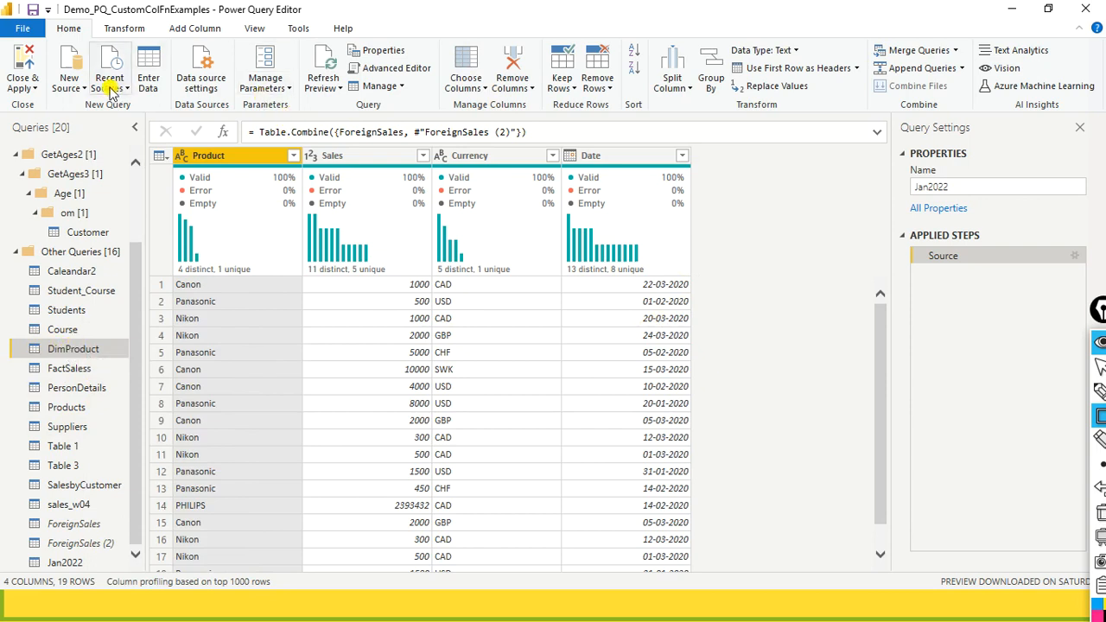
- Review the preview refresh commands and check the Enable load and Include in report refresh options of DimProduct
{"action": "left_click", "coordinate": [339, 90]}
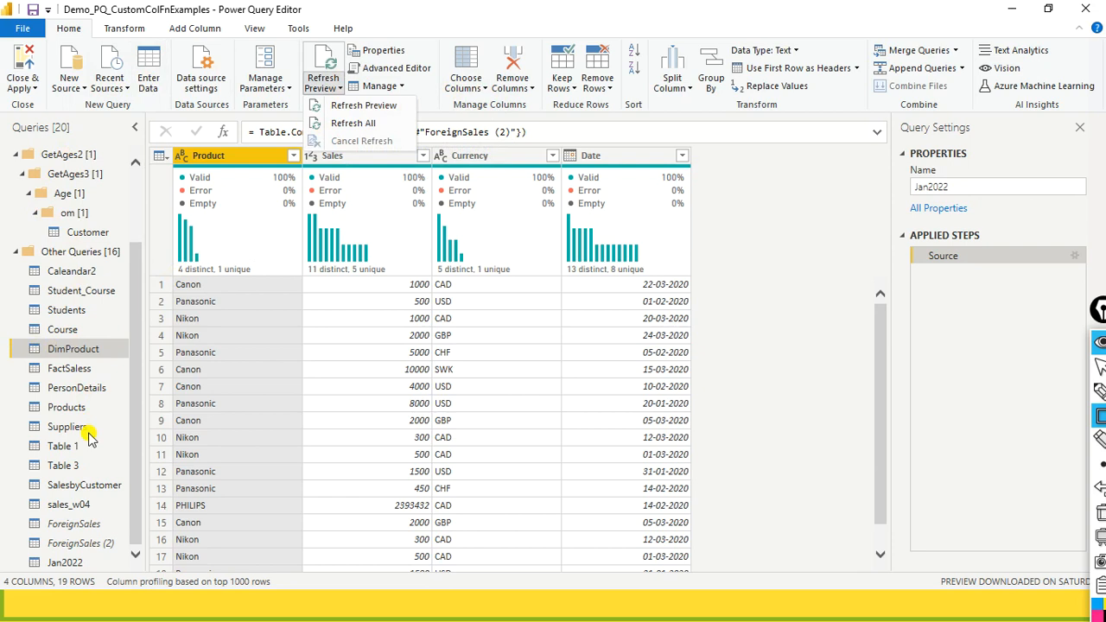
{"action": "right_click", "coordinate": [93, 354]}
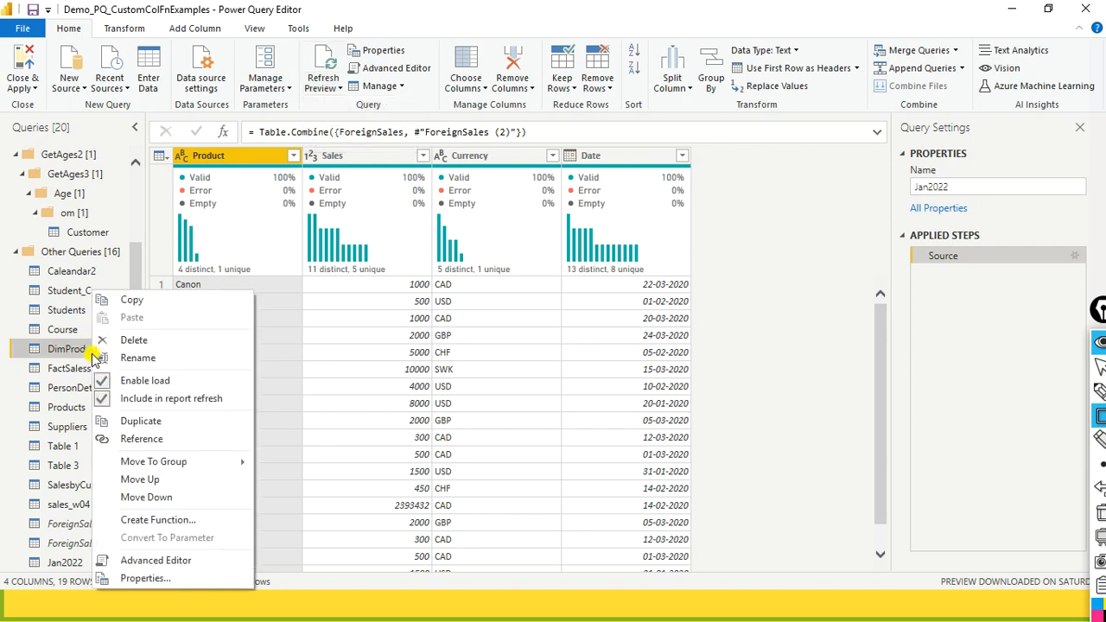
{"action": "left_click", "coordinate": [735, 309]}
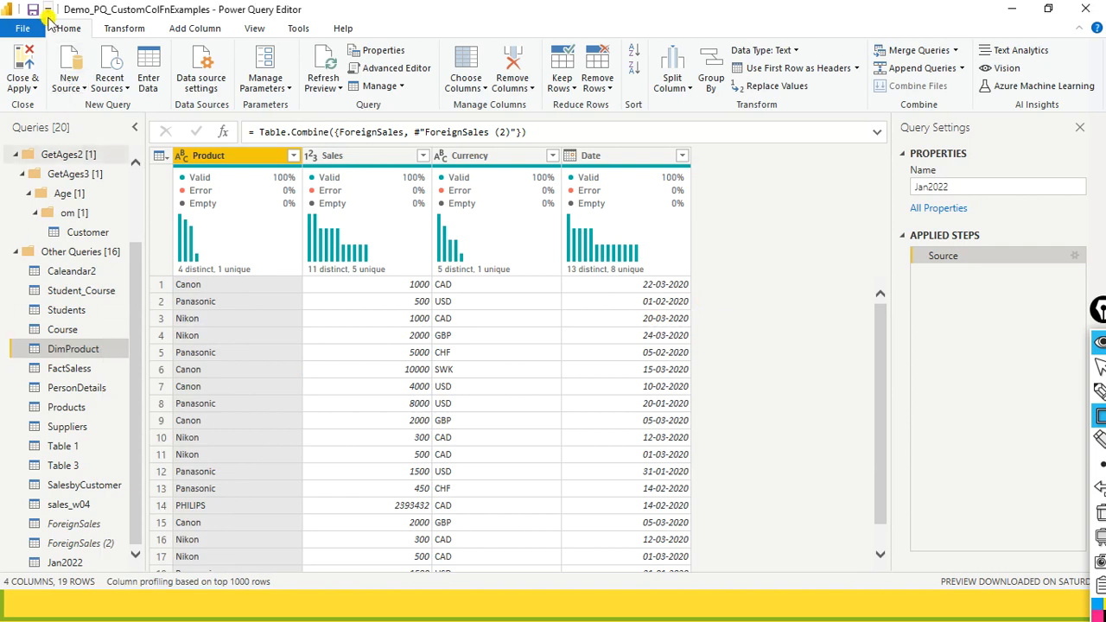
- Apply the pending query changes to the Power BI model, and check the meeting chat before closing it
{"action": "left_click", "coordinate": [34, 91]}
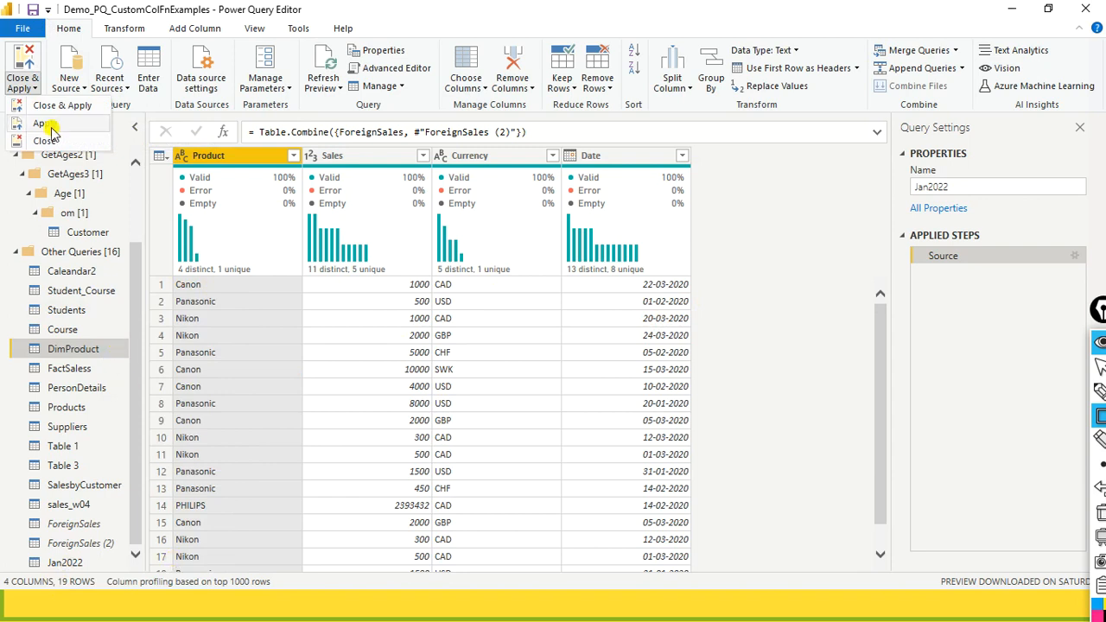
{"action": "left_click", "coordinate": [47, 122]}
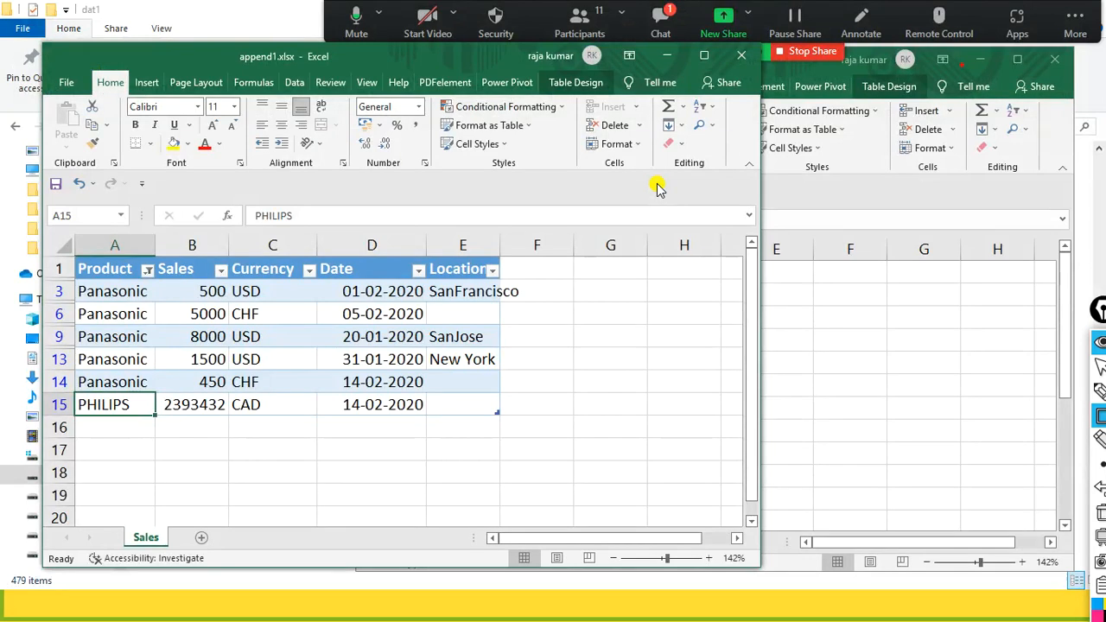
{"action": "left_click", "coordinate": [657, 22]}
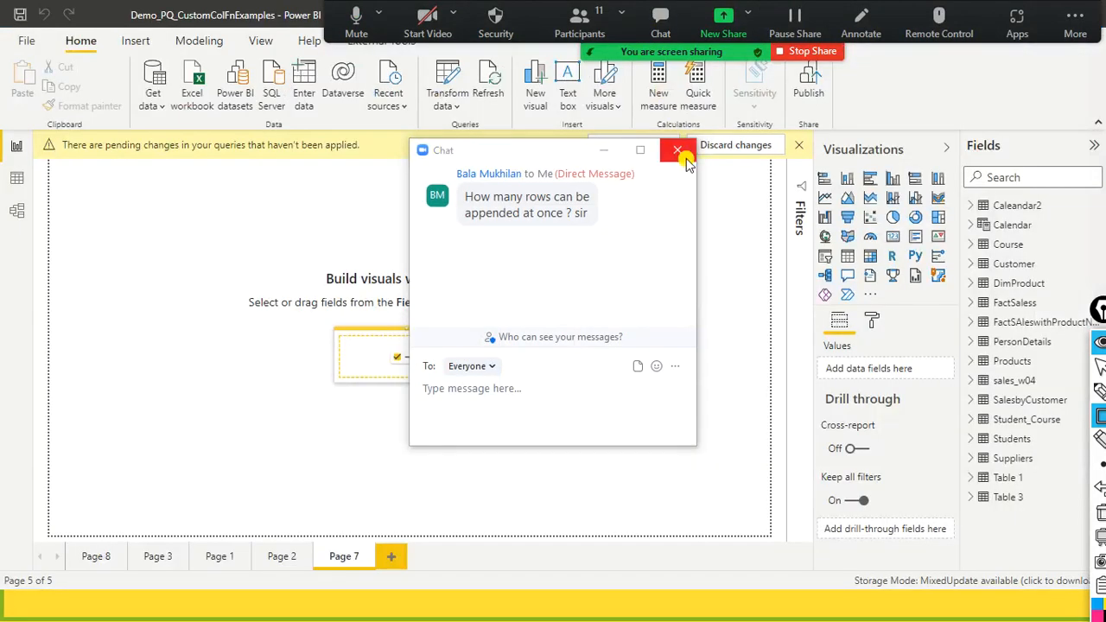
{"action": "left_click", "coordinate": [686, 158]}
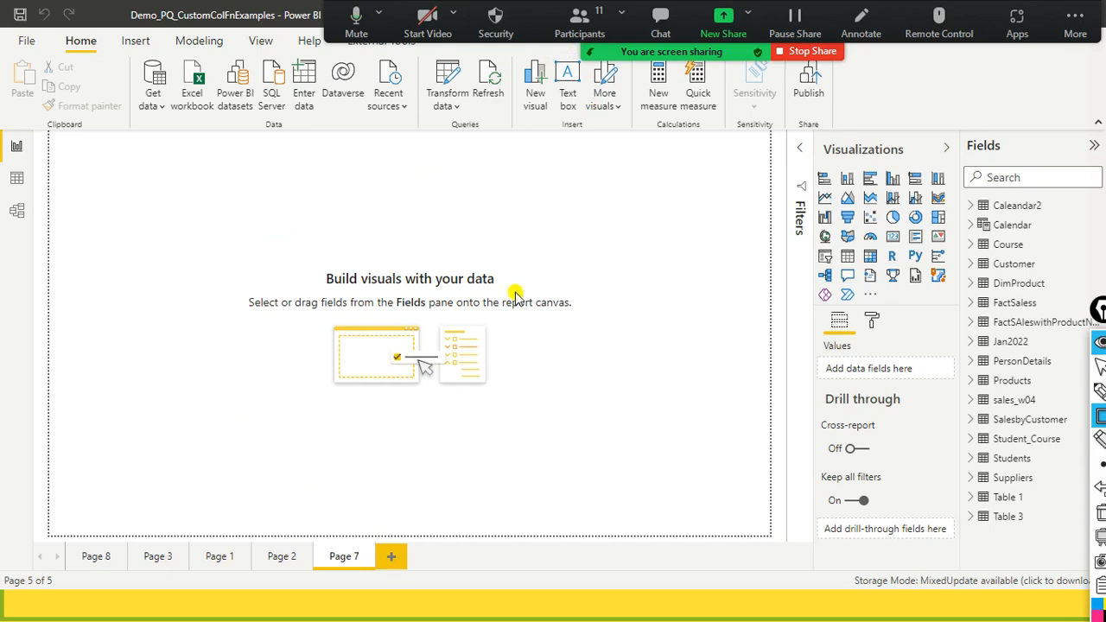
- View the Sales in diff currency workbook in Excel and return to the Power BI Desktop report
{"action": "key", "text": "alt+Tab"}
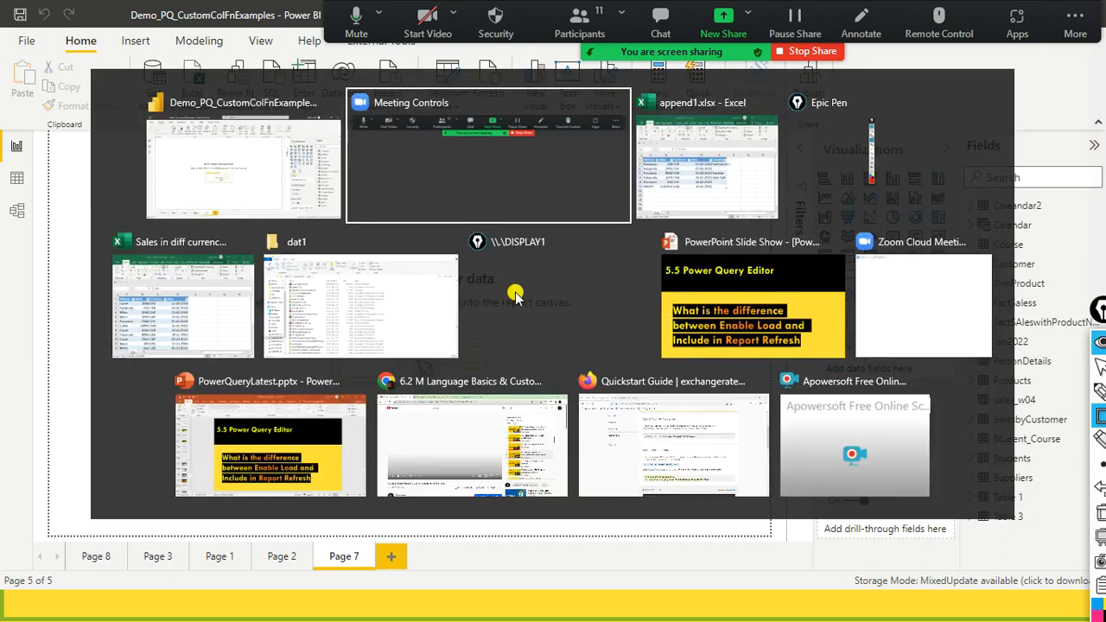
{"action": "key", "text": "alt+Tab"}
{"action": "left_click_drag", "start_coordinate": [181, 62], "coordinate": [241, 119]}
{"action": "left_click", "coordinate": [804, 123]}
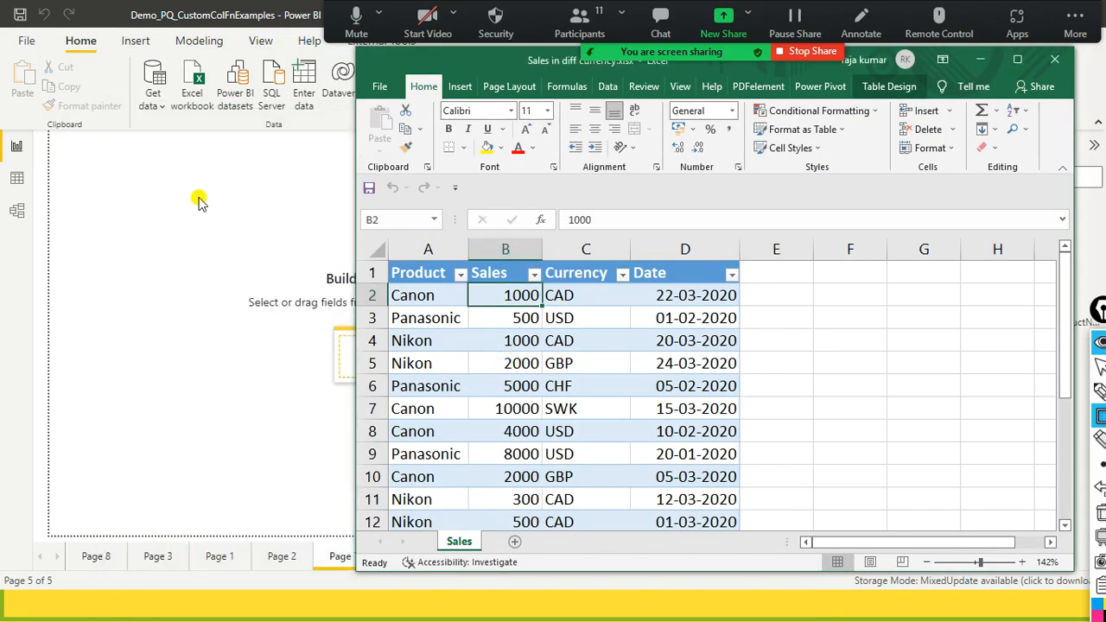
{"action": "left_click", "coordinate": [198, 201]}
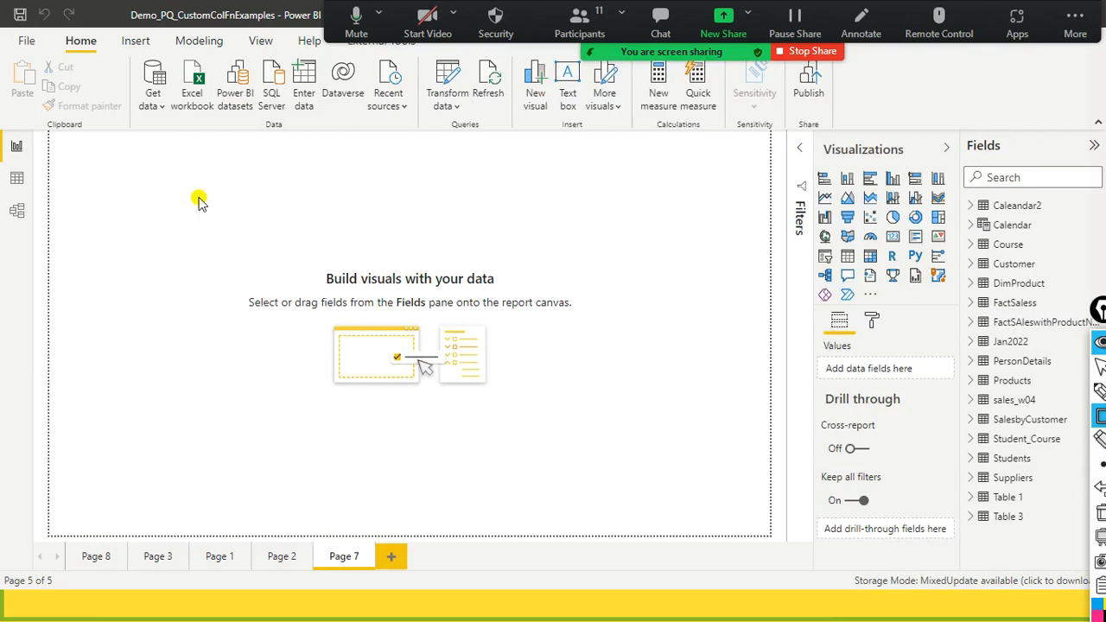
- Switch to the PowerPoint slide show, view the 5.5 and 5.6 Power Query Editor slides, and return to Power BI Desktop
{"action": "key", "text": "alt+Tab"}
{"action": "key", "text": "alt+Tab"}
{"action": "key", "text": "alt+Tab"}
{"action": "key", "text": "alt+Tab"}
{"action": "key", "text": "alt+Tab"}
{"action": "key", "text": "alt+Tab"}
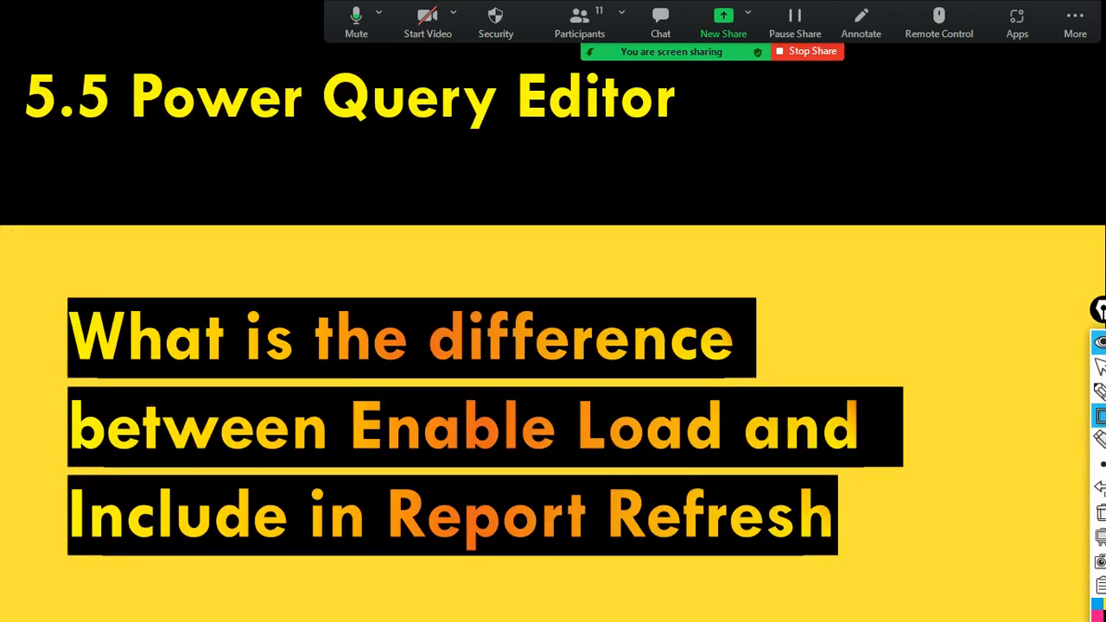
{"action": "key", "text": "Right"}
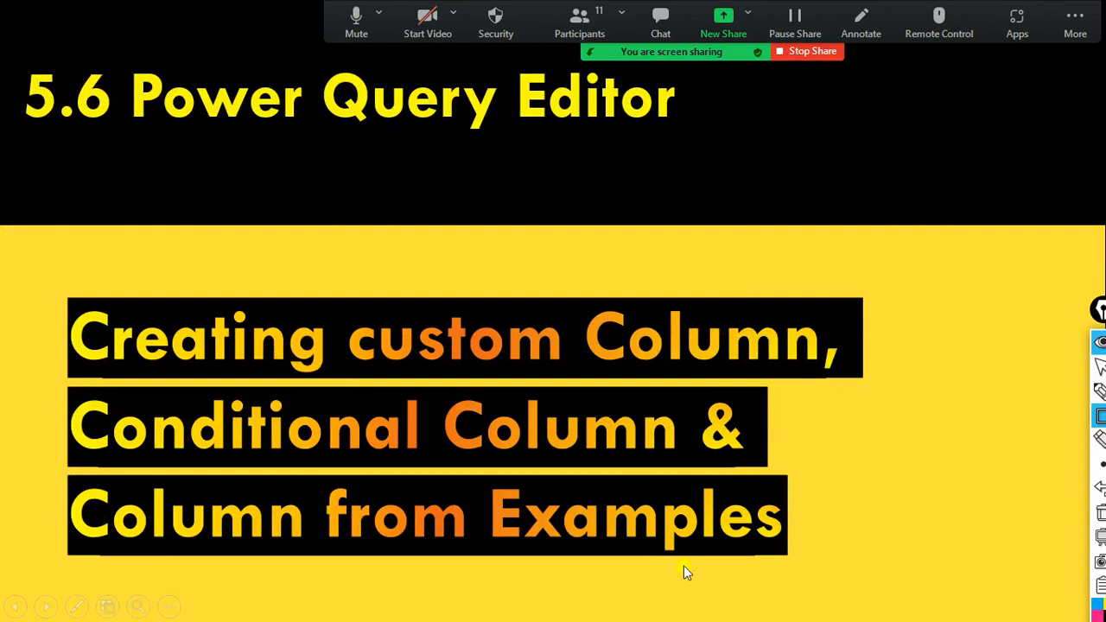
{"action": "left_click", "coordinate": [964, 373]}
{"action": "key", "text": "Left"}
{"action": "key", "text": "Left"}
{"action": "key", "text": "alt+Tab"}
{"action": "key", "text": "alt+Tab"}
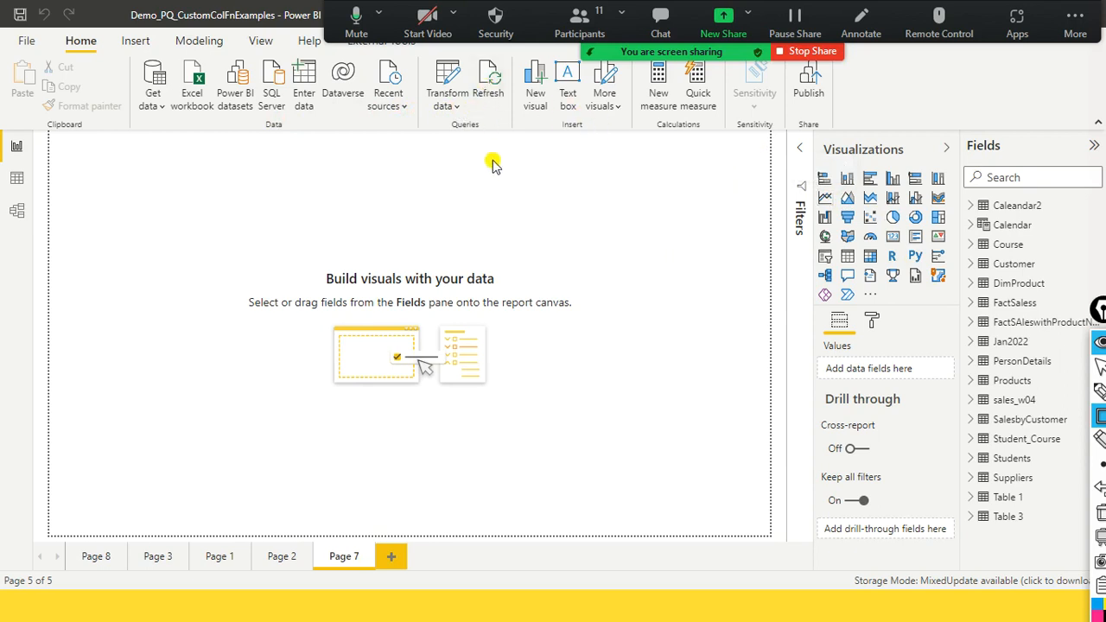
- Refresh all data in the report and review the load progress and results of each query
{"action": "left_click", "coordinate": [491, 90]}
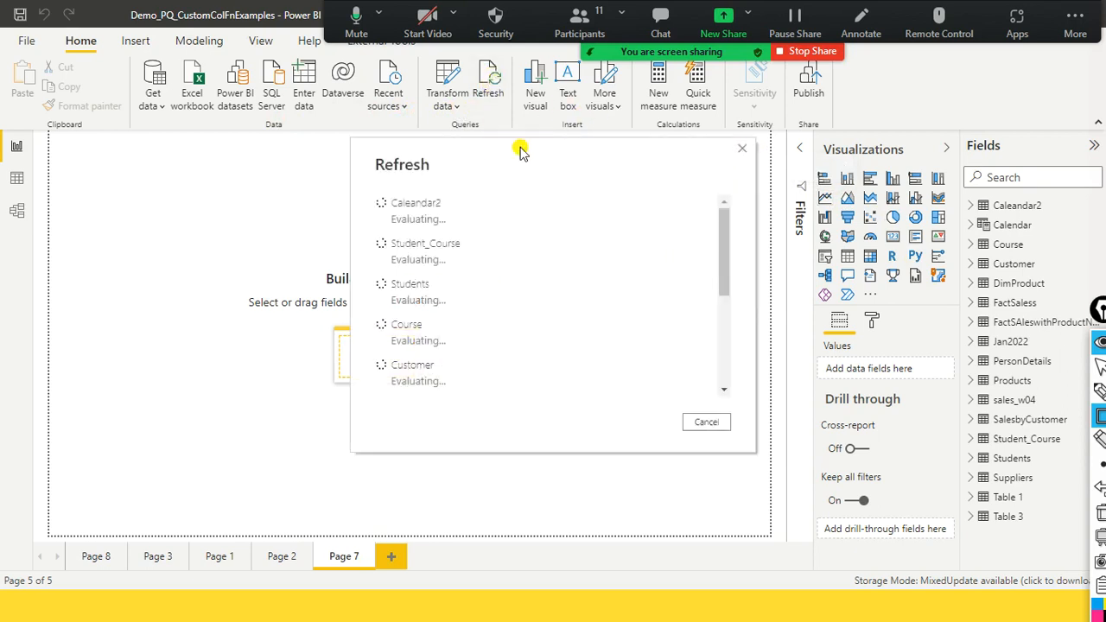
{"action": "scroll", "coordinate": [613, 260], "scroll_direction": "down", "scroll_amount": 5}
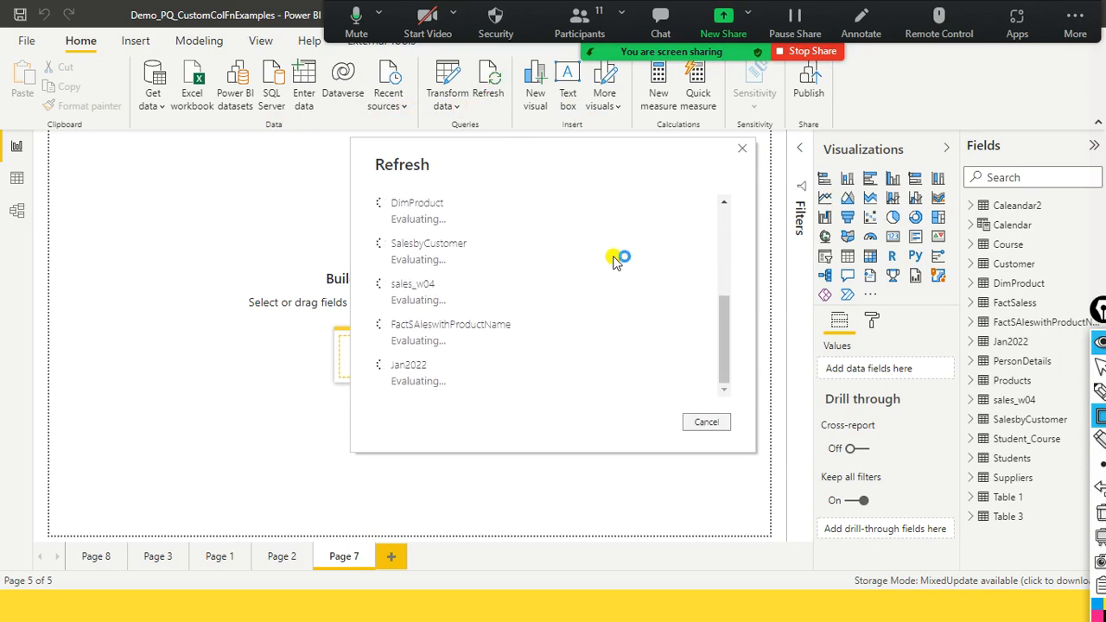
{"action": "scroll", "coordinate": [616, 260], "scroll_direction": "up", "scroll_amount": 2}
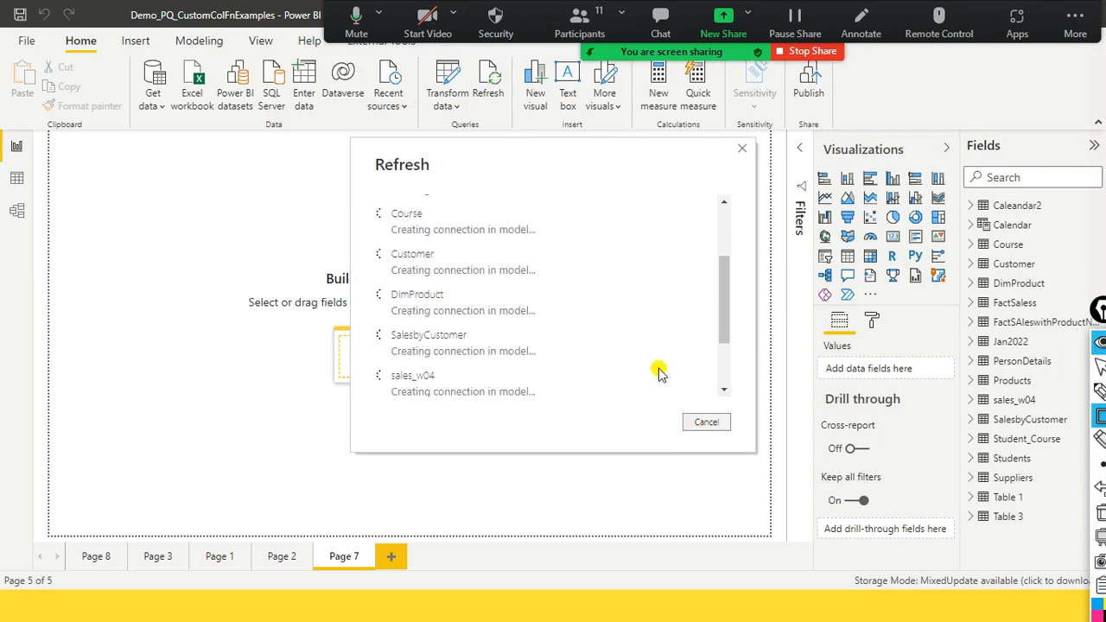
{"action": "scroll", "coordinate": [674, 348], "scroll_direction": "up", "scroll_amount": 3}
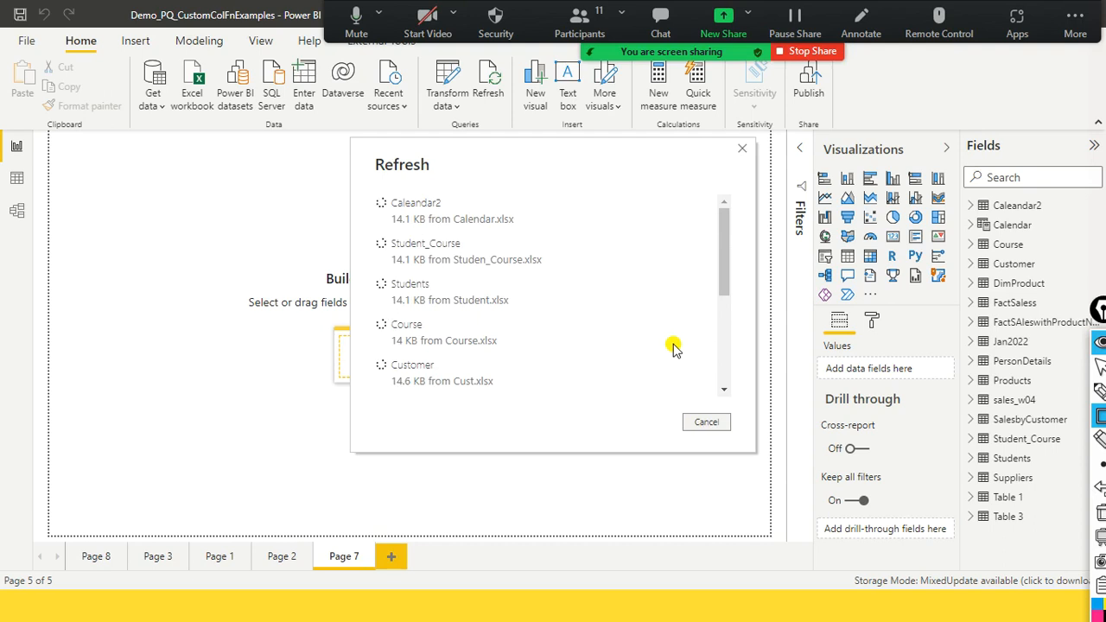
{"action": "scroll", "coordinate": [674, 349], "scroll_direction": "down", "scroll_amount": 5}
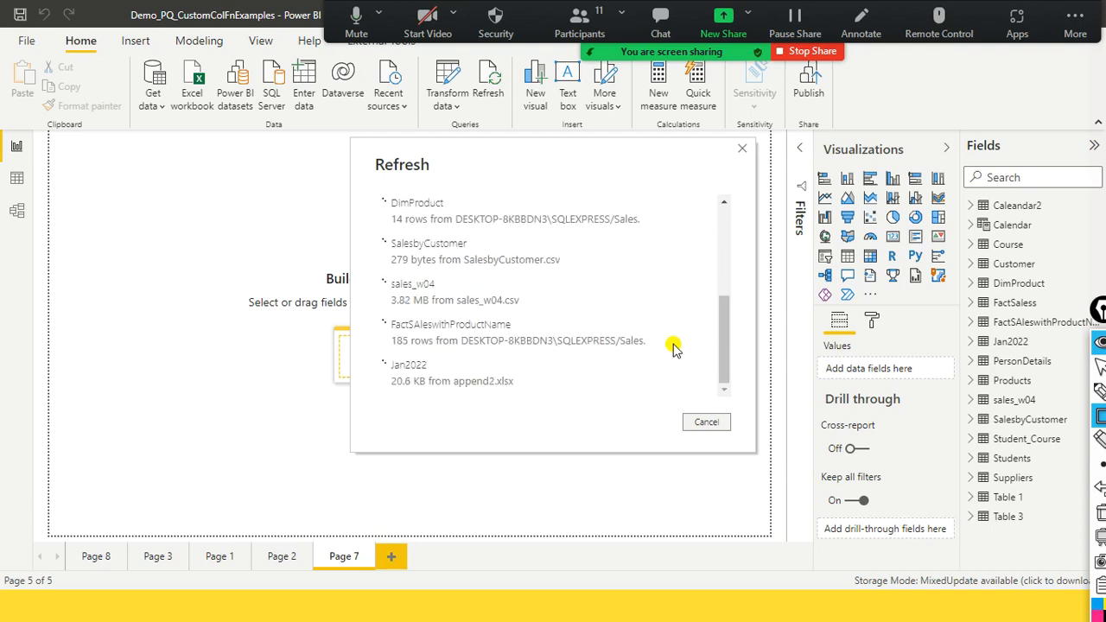
{"action": "scroll", "coordinate": [675, 348], "scroll_direction": "up", "scroll_amount": 2}
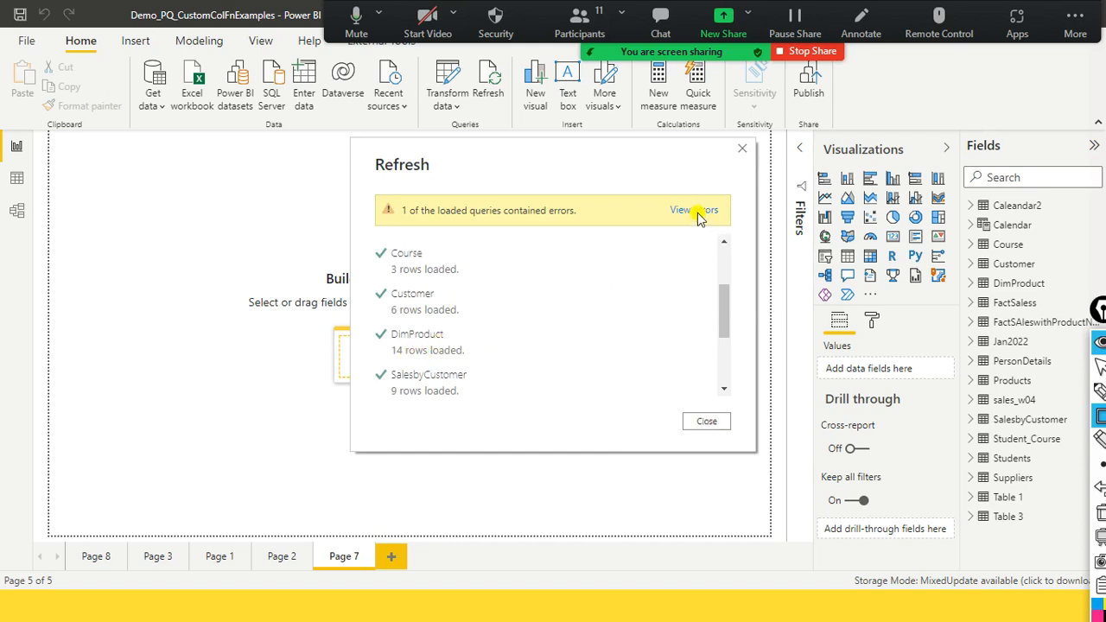
{"action": "left_click_drag", "start_coordinate": [719, 314], "coordinate": [729, 228]}
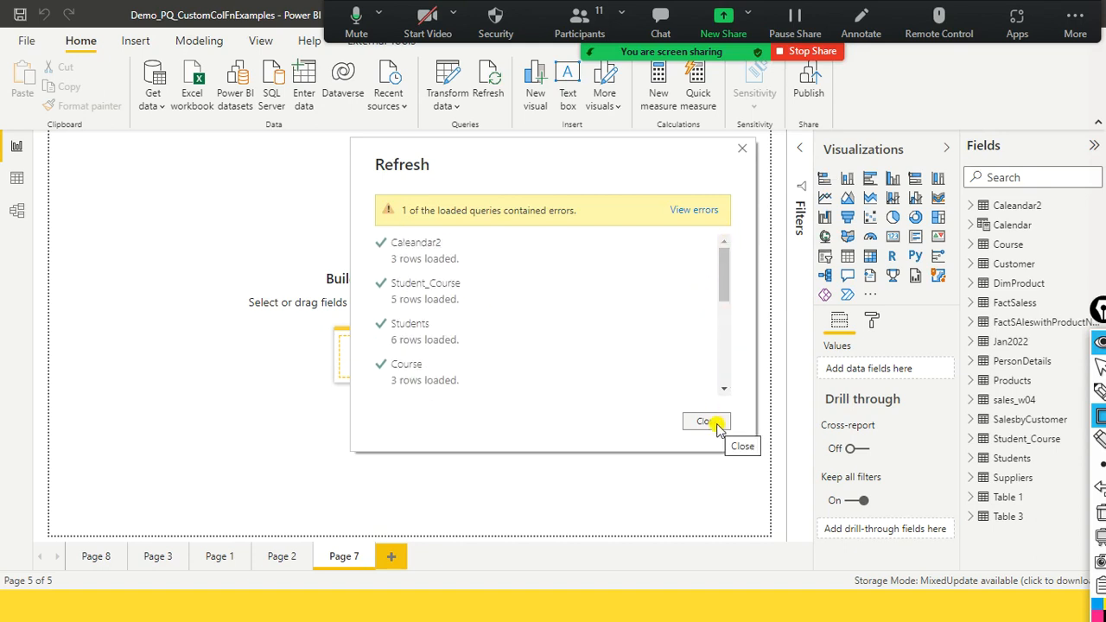
{"action": "left_click", "coordinate": [724, 360]}
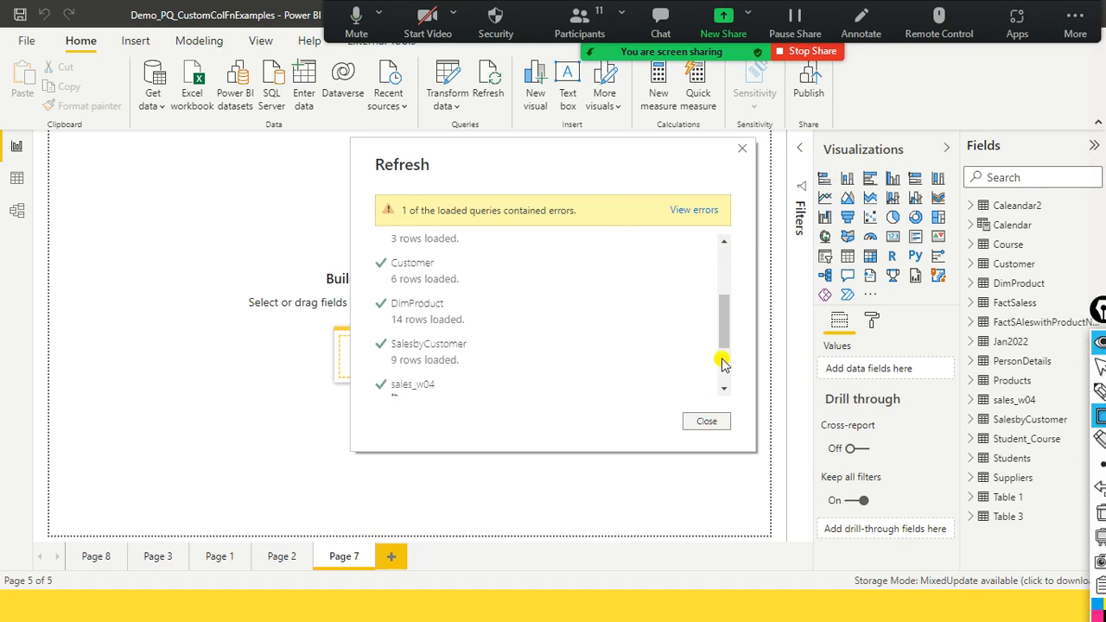
{"action": "left_click", "coordinate": [723, 361]}
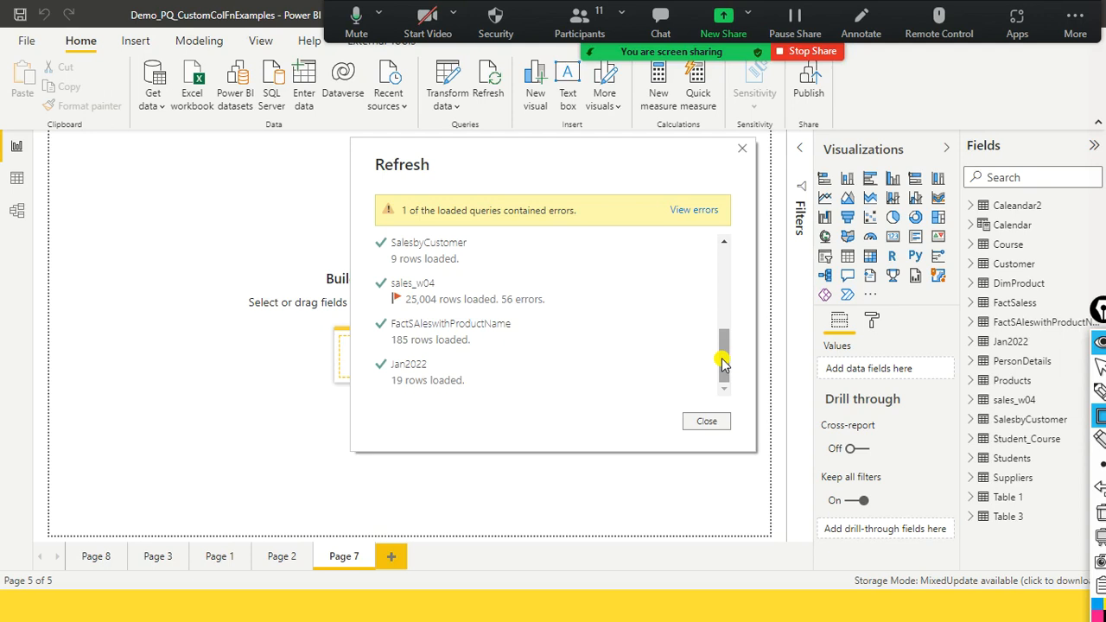
- Check the meeting's participant list and close the Refresh results dialog
{"action": "left_click", "coordinate": [579, 22]}
{"action": "scroll", "coordinate": [593, 291], "scroll_direction": "down", "scroll_amount": 5}
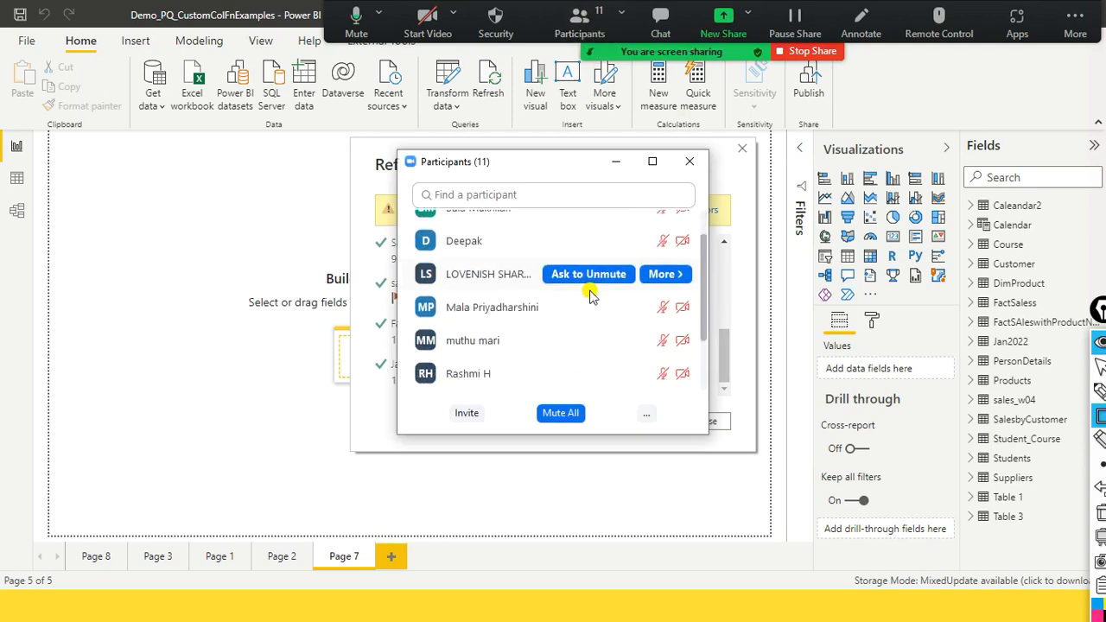
{"action": "left_click", "coordinate": [688, 163]}
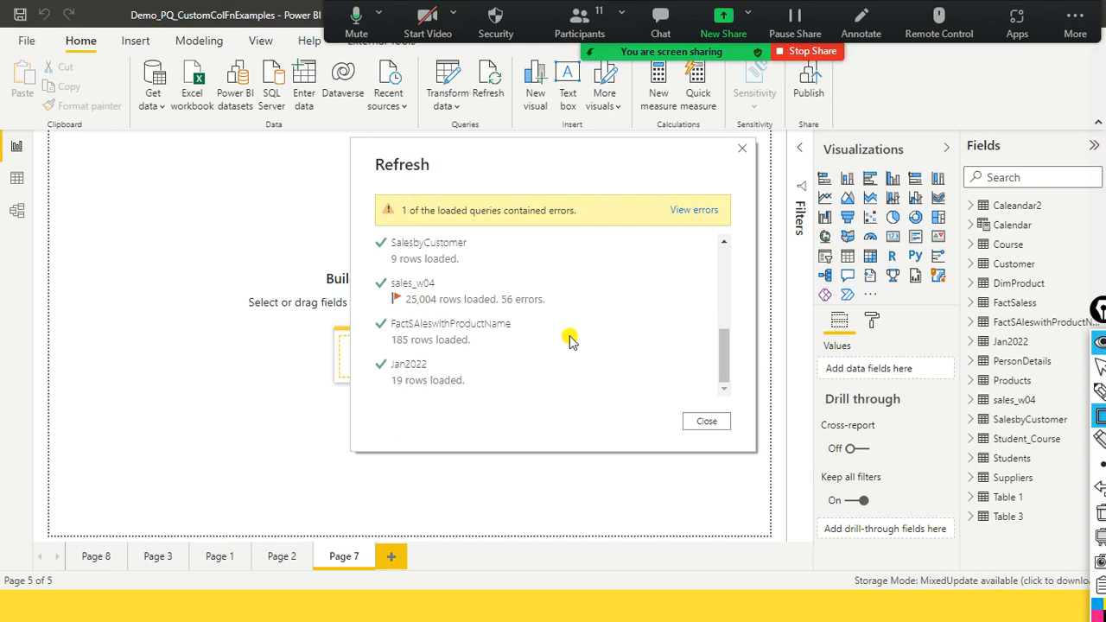
{"action": "left_click", "coordinate": [706, 420]}
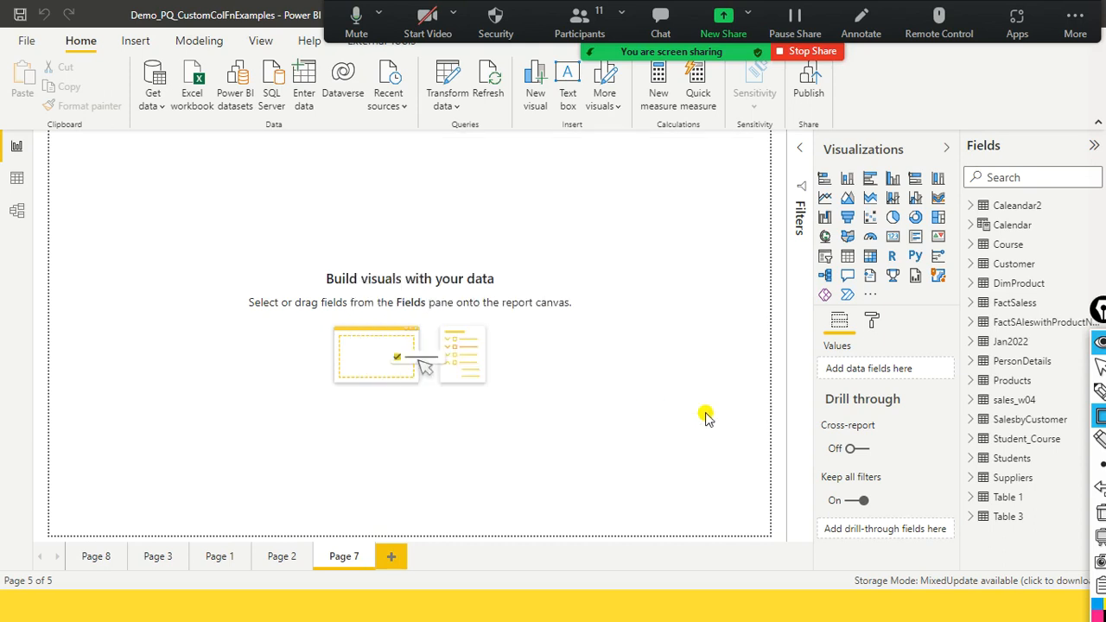
- Reopen Power Query Editor, turn off Include in report refresh for the DimProduct query, and check its option state
{"action": "left_click", "coordinate": [454, 110]}
{"action": "left_click", "coordinate": [462, 127]}
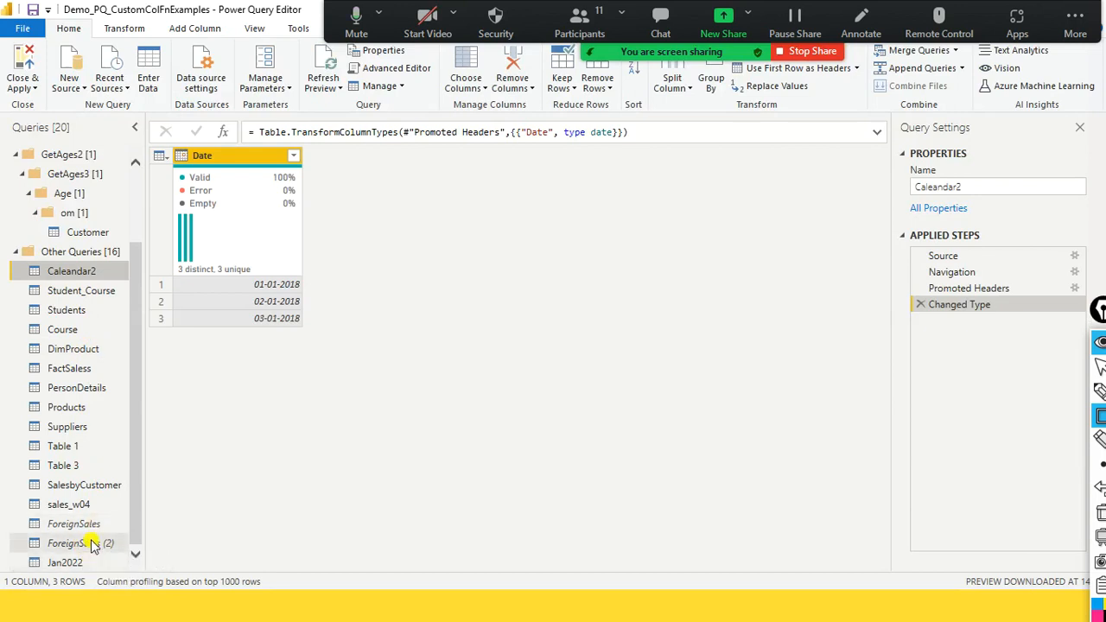
{"action": "right_click", "coordinate": [84, 349]}
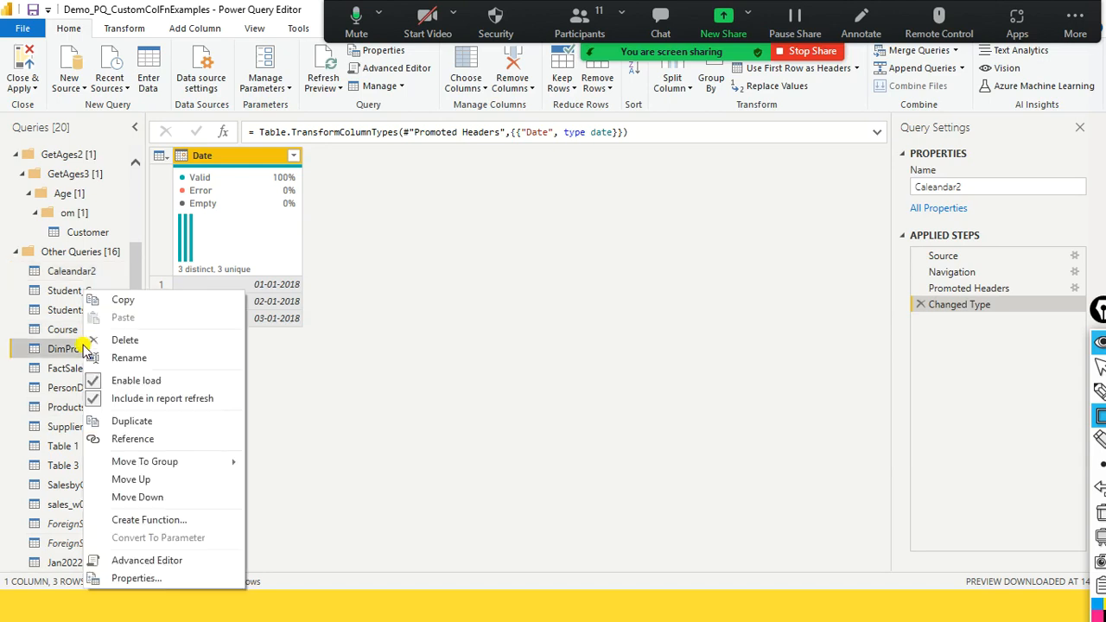
{"action": "left_click", "coordinate": [95, 397]}
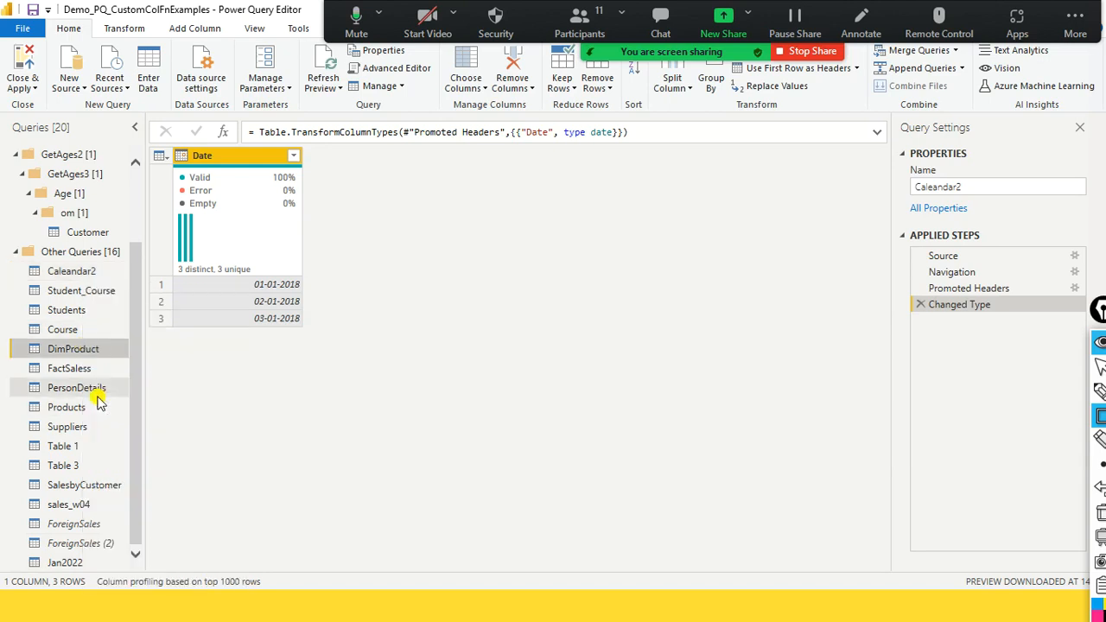
{"action": "right_click", "coordinate": [87, 349]}
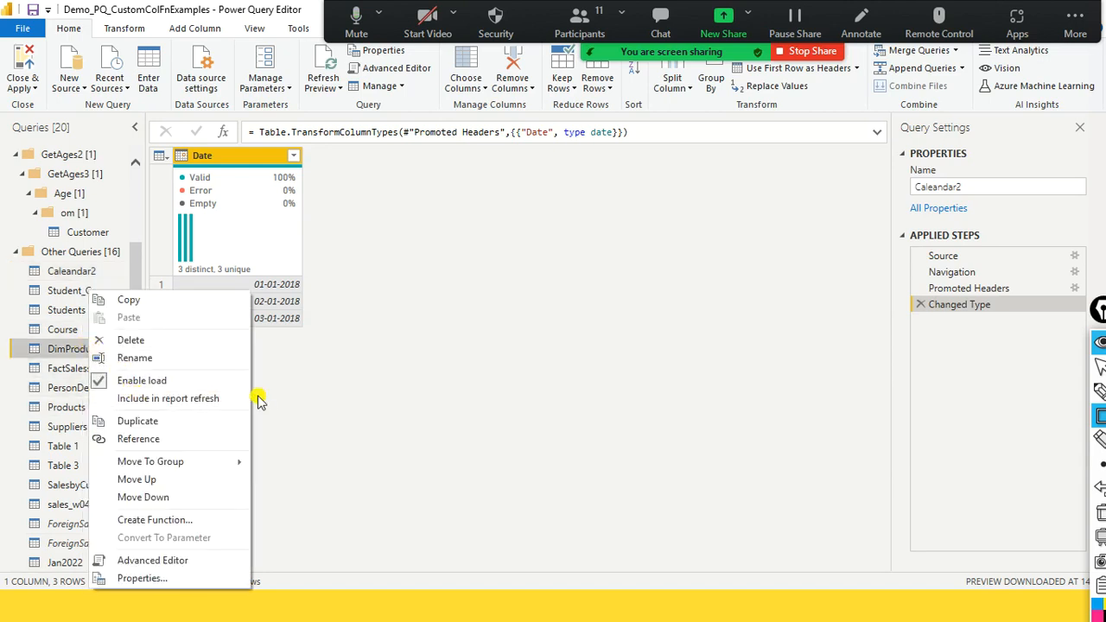
{"action": "left_click", "coordinate": [315, 327]}
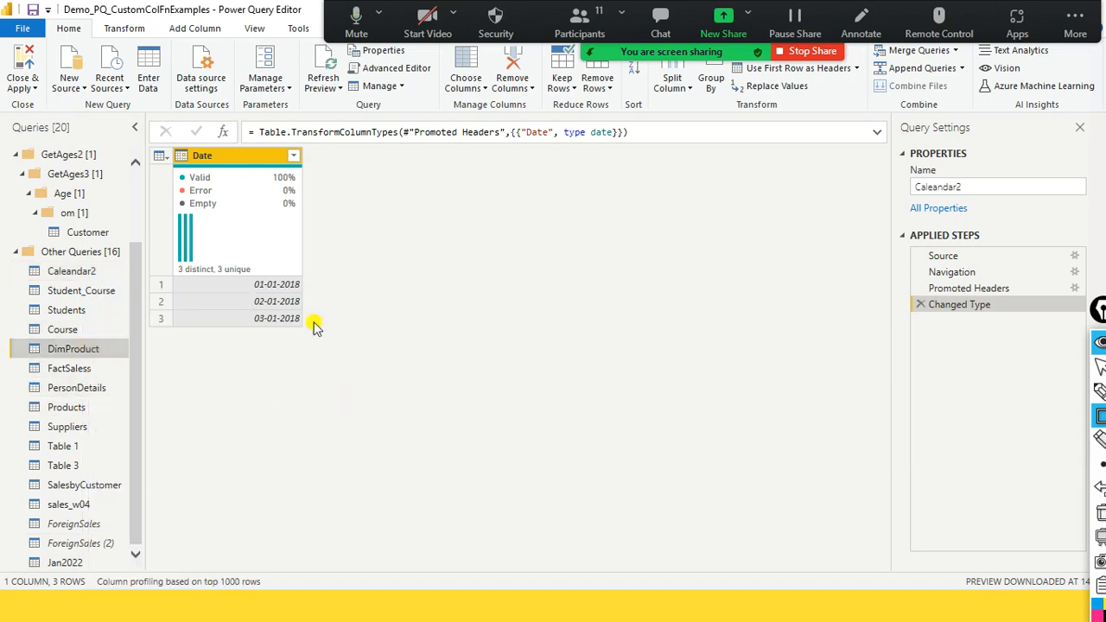
- View the Errors in sales_w04 query and delete the first Query Errors group, which also contains FactSAleswithProductName
{"action": "left_click", "coordinate": [33, 90]}
{"action": "left_click", "coordinate": [548, 275]}
{"action": "scroll", "coordinate": [76, 172], "scroll_direction": "up", "scroll_amount": 3}
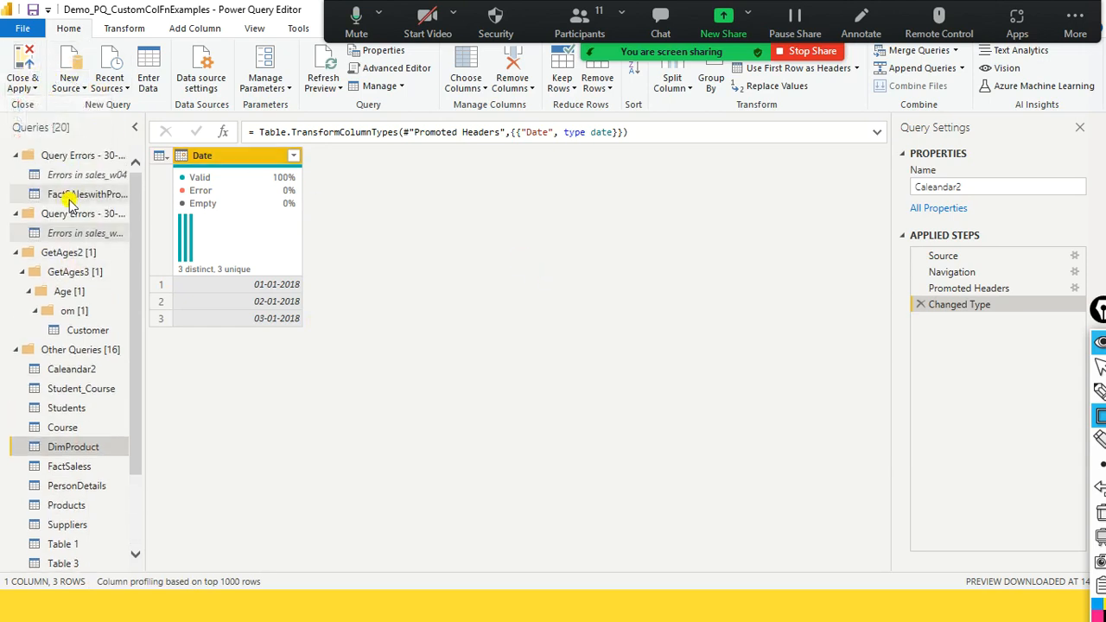
{"action": "left_click", "coordinate": [112, 174]}
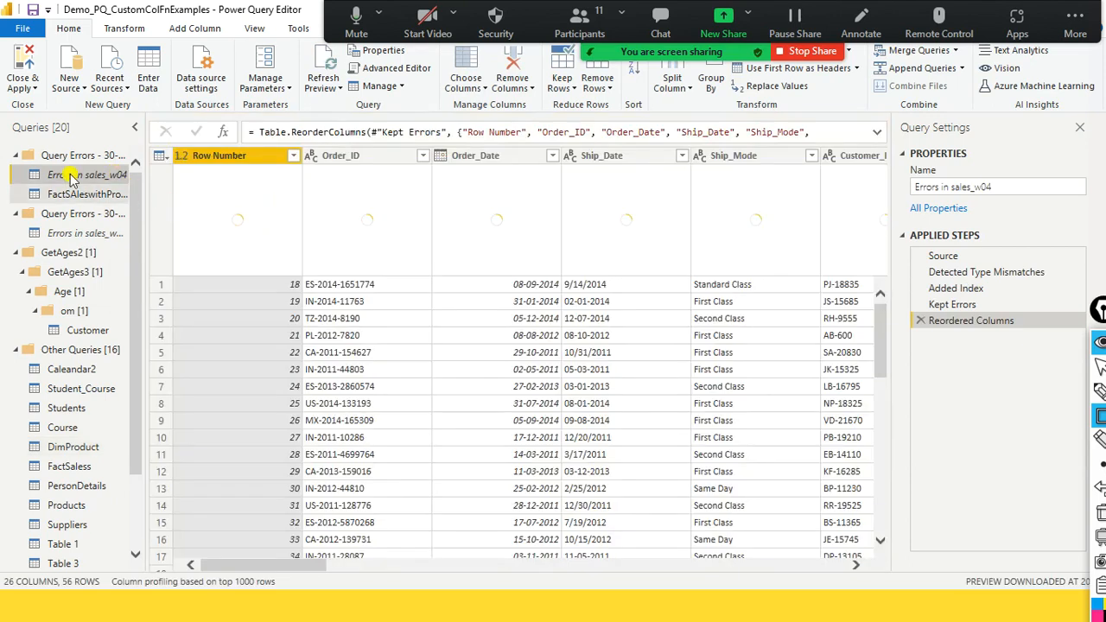
{"action": "right_click", "coordinate": [79, 157]}
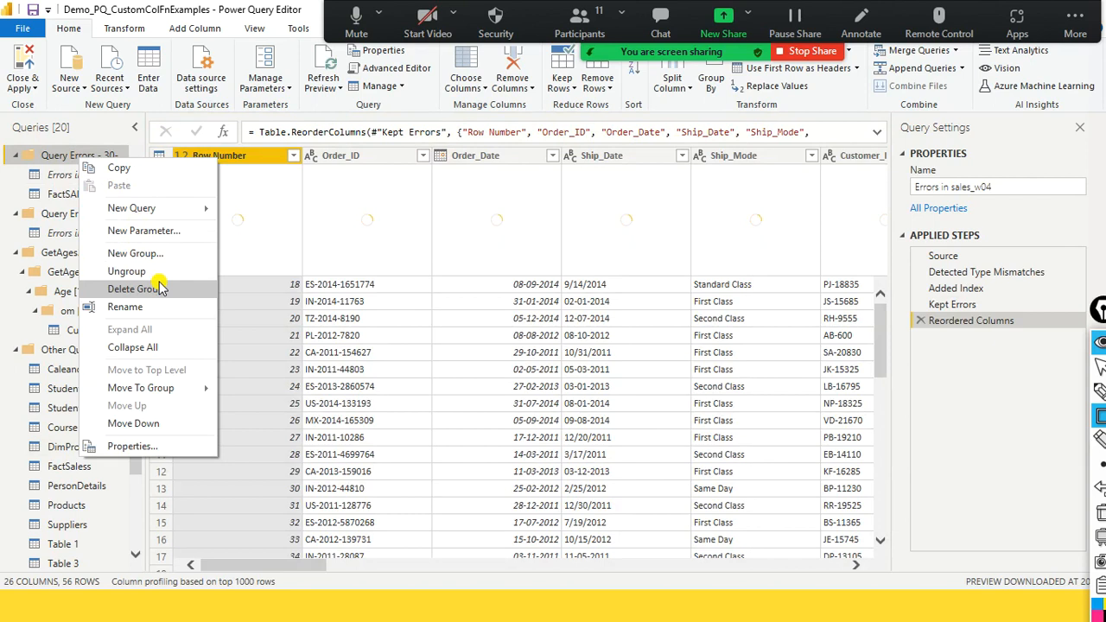
{"action": "key", "text": "Escape"}
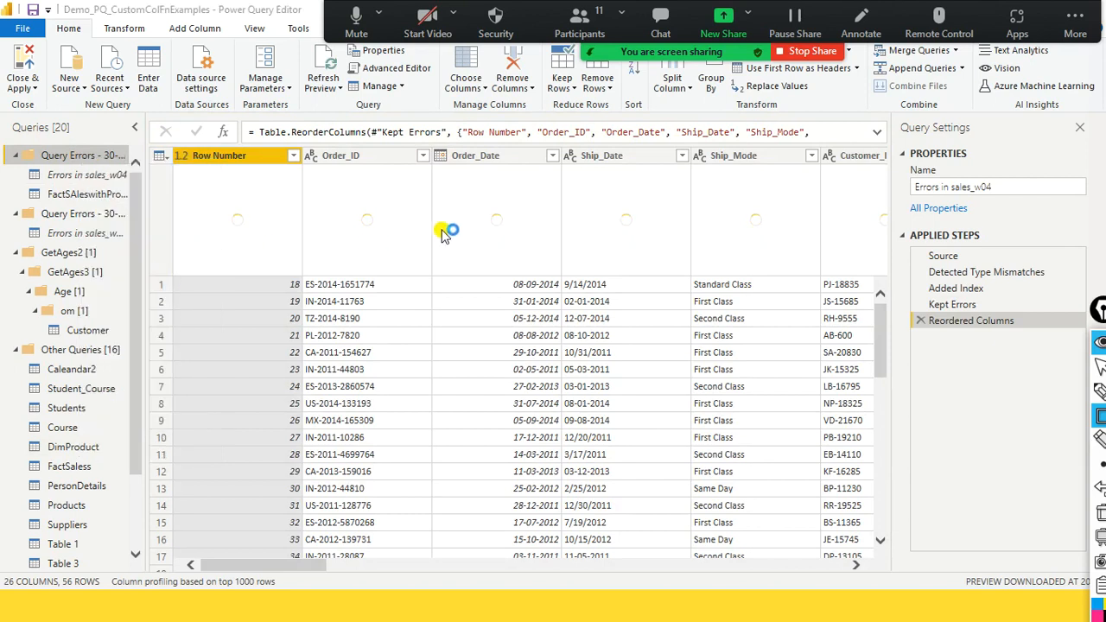
{"action": "left_click", "coordinate": [628, 333]}
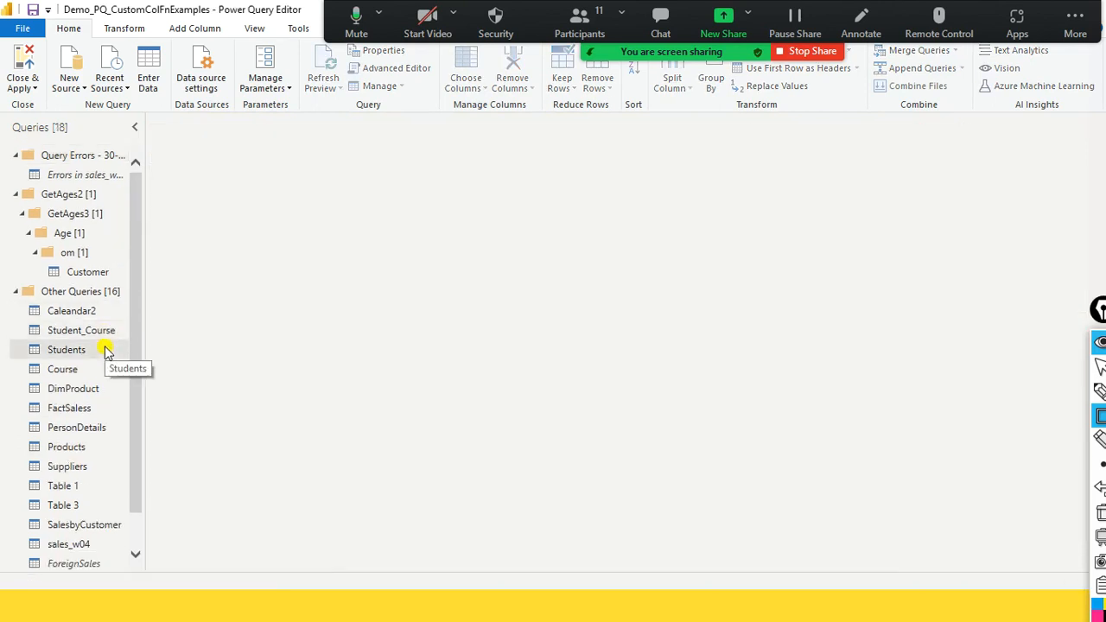
- Delete the remaining Query Errors group together with its Errors in sales_w04 query
{"action": "scroll", "coordinate": [91, 519], "scroll_direction": "down", "scroll_amount": 1}
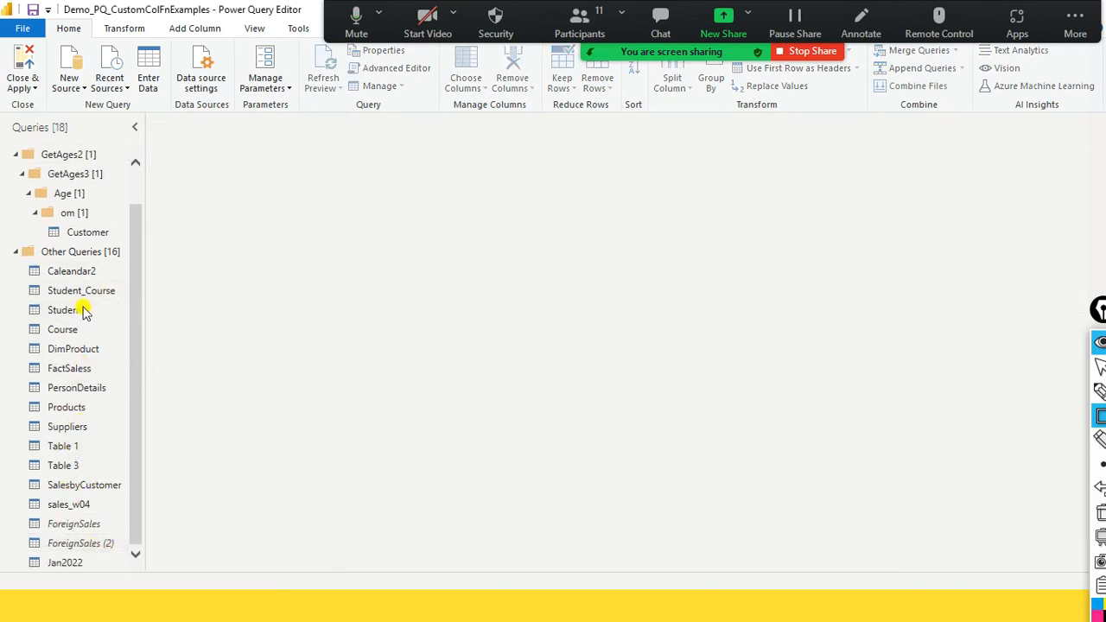
{"action": "scroll", "coordinate": [82, 291], "scroll_direction": "up", "scroll_amount": 1}
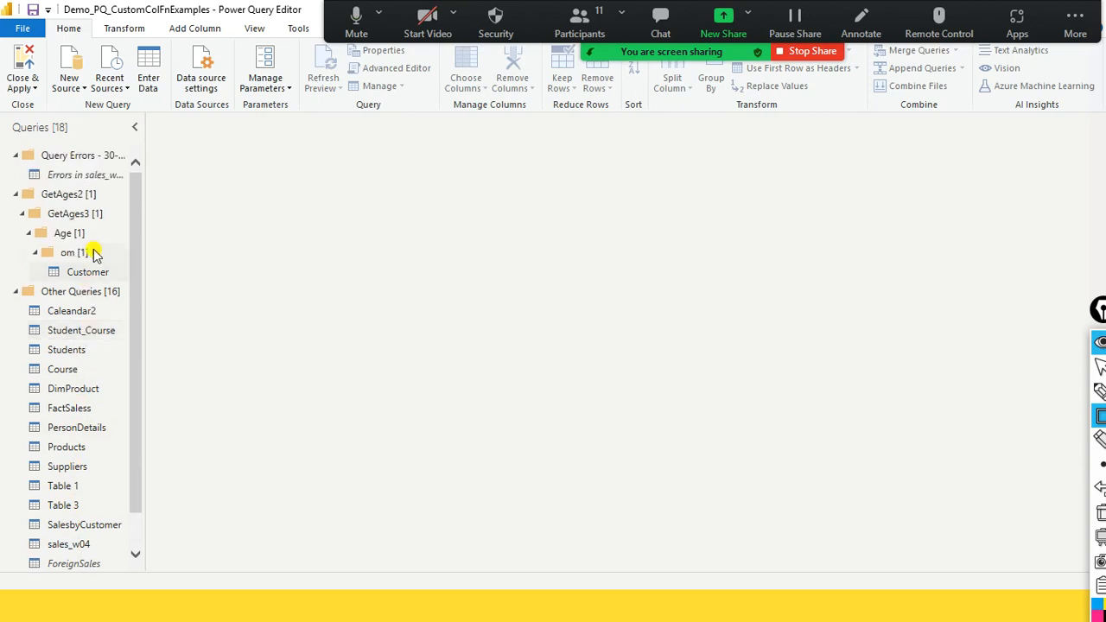
{"action": "right_click", "coordinate": [87, 155]}
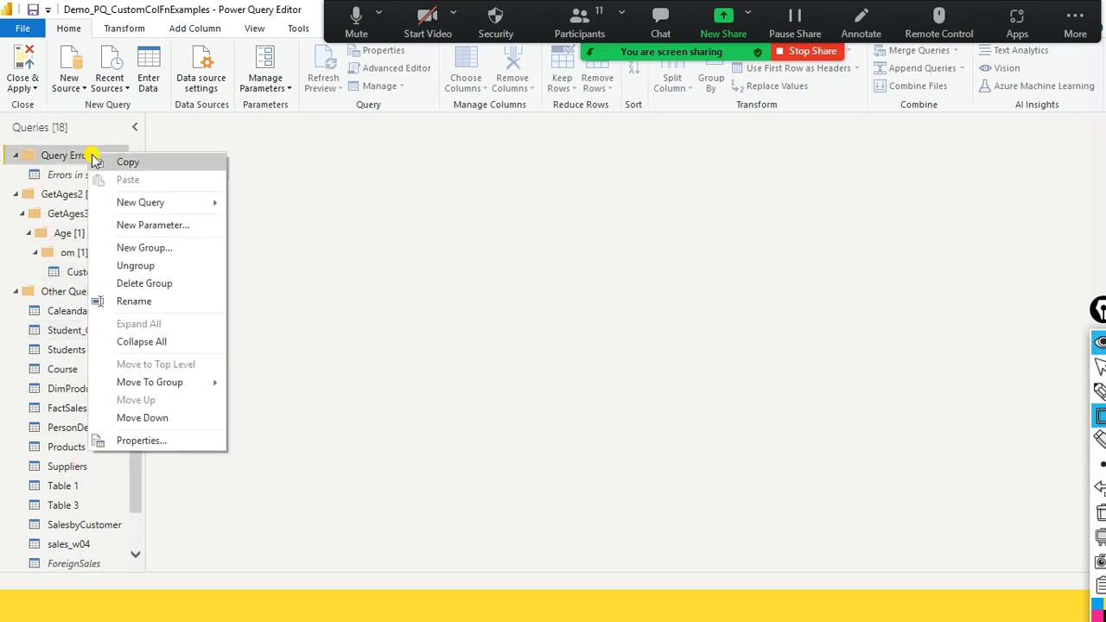
{"action": "left_click", "coordinate": [173, 285]}
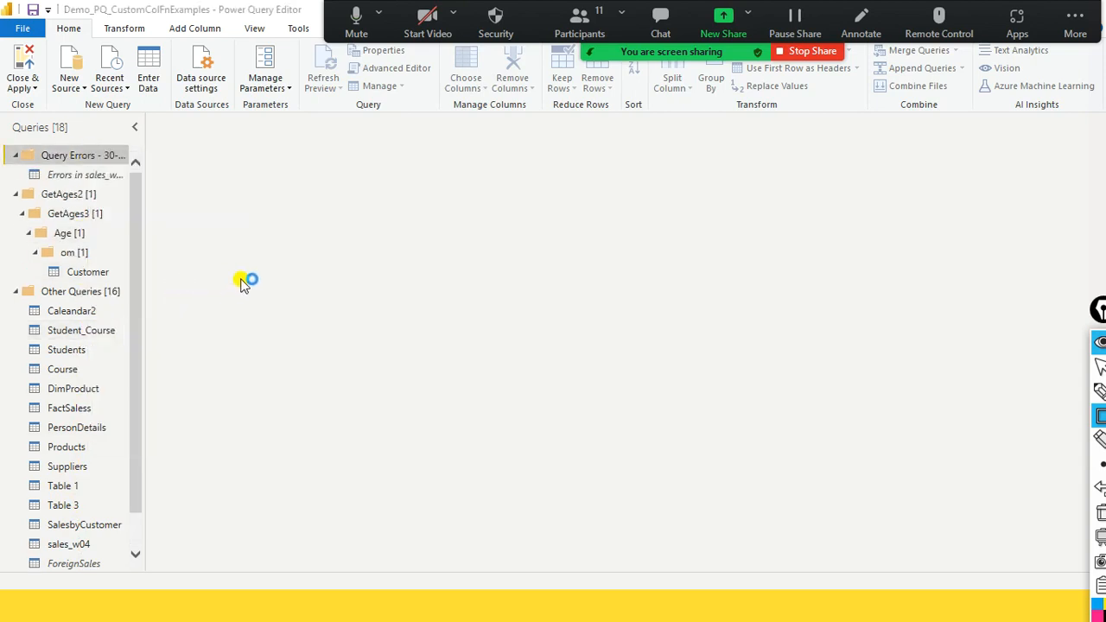
{"action": "left_click", "coordinate": [631, 345]}
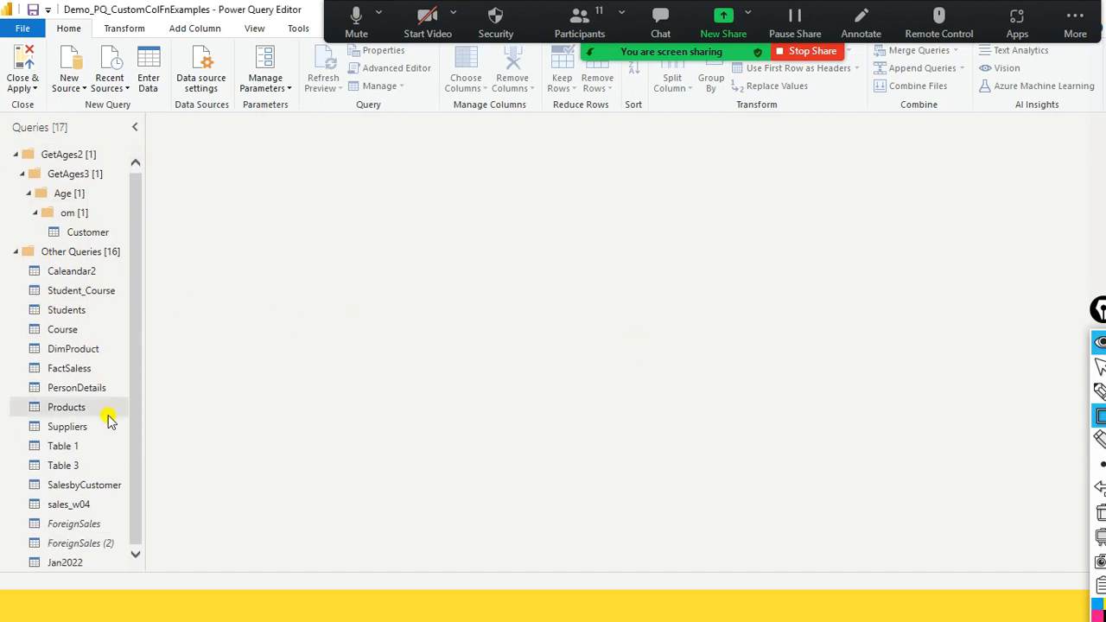
- Delete the sales_w04 query from the Other Queries group and confirm the deletion
{"action": "left_click", "coordinate": [77, 504]}
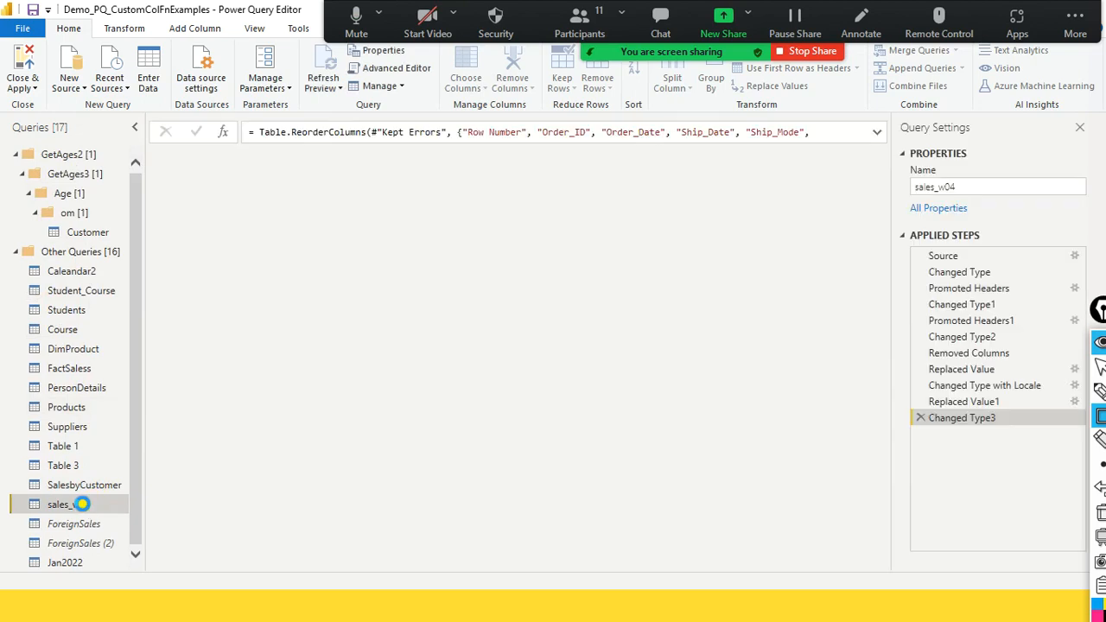
{"action": "right_click", "coordinate": [81, 504]}
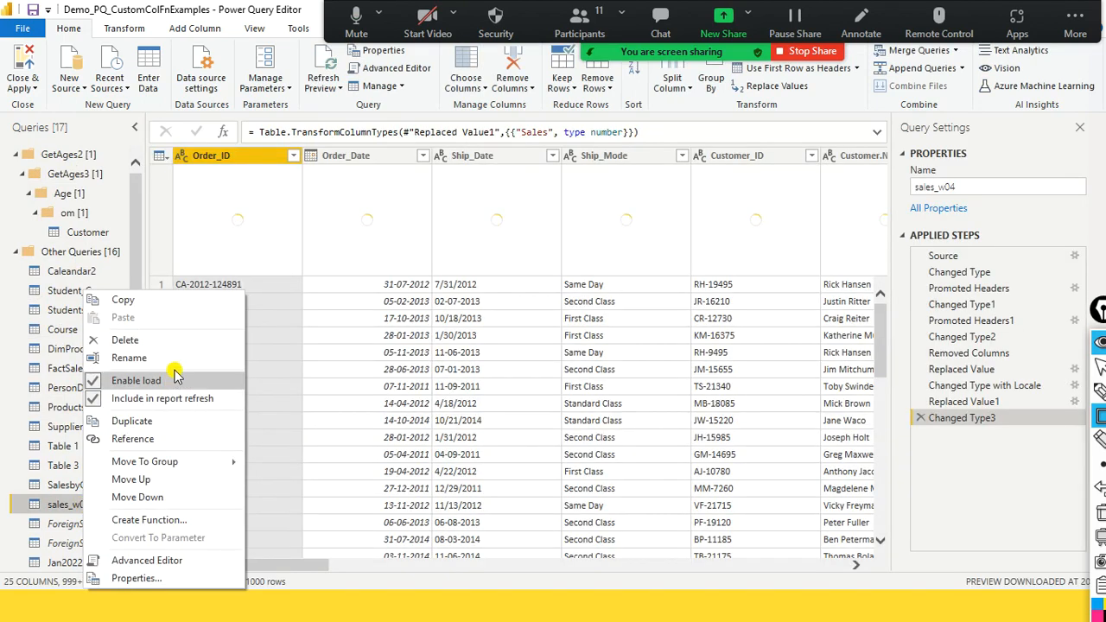
{"action": "left_click", "coordinate": [176, 340]}
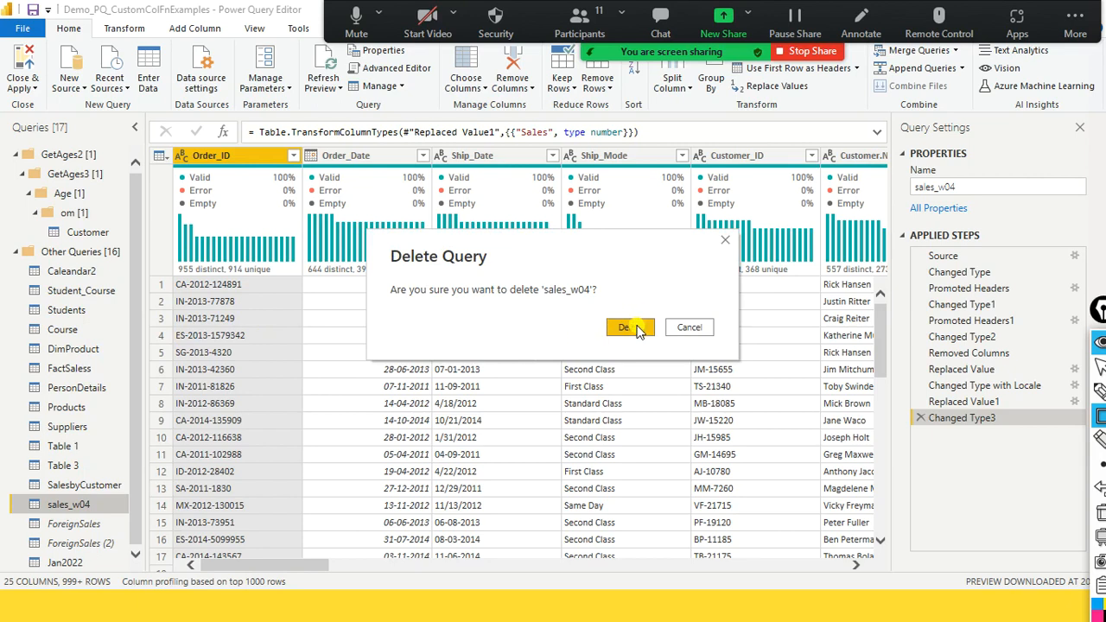
{"action": "left_click", "coordinate": [629, 328]}
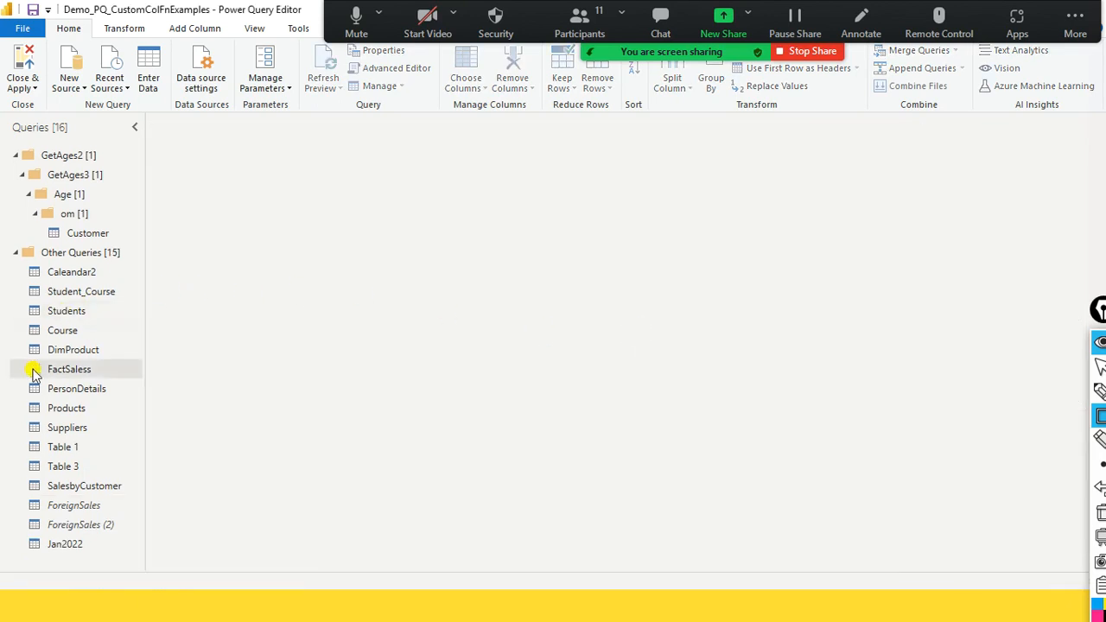
- Check the Enable load and Include in report refresh options of DimProduct, and apply the query changes to return to the report
{"action": "right_click", "coordinate": [79, 356]}
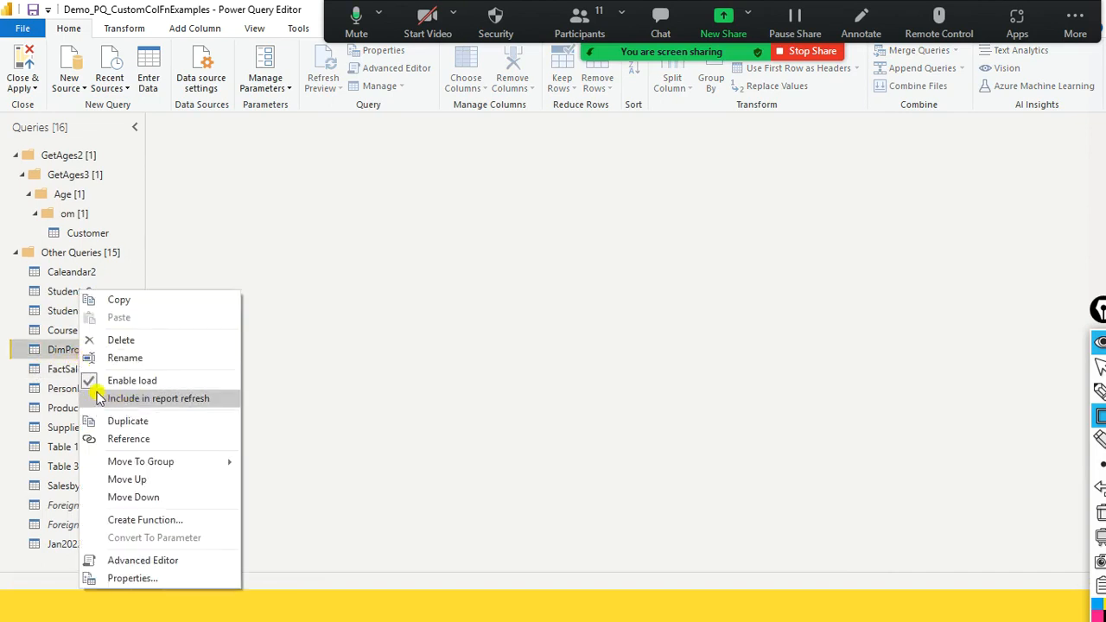
{"action": "left_click", "coordinate": [301, 292]}
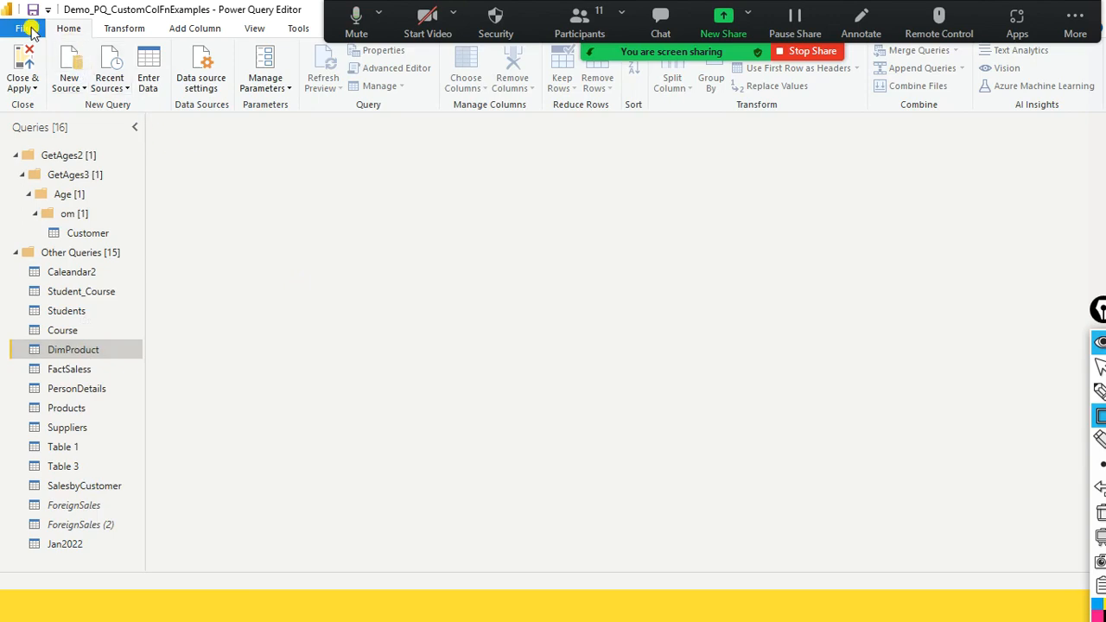
{"action": "left_click", "coordinate": [26, 29]}
{"action": "key", "text": "Escape"}
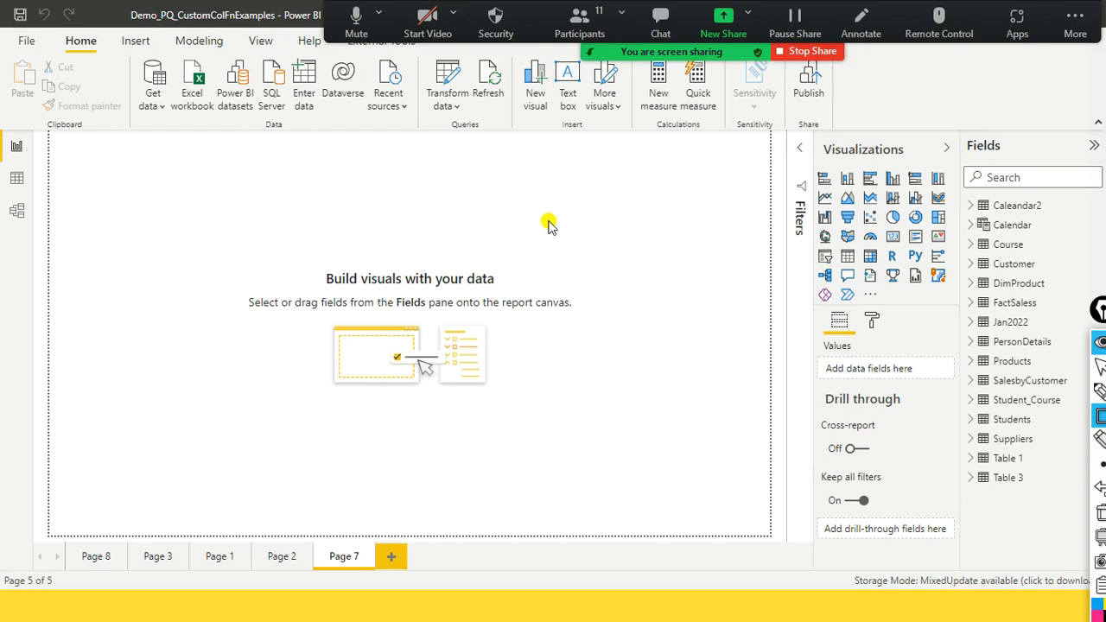
- Refresh all report data and compare the last data refresh times of the DimProduct and Course tables
{"action": "left_click", "coordinate": [447, 108]}
{"action": "left_click", "coordinate": [763, 256]}
{"action": "left_click", "coordinate": [487, 88]}
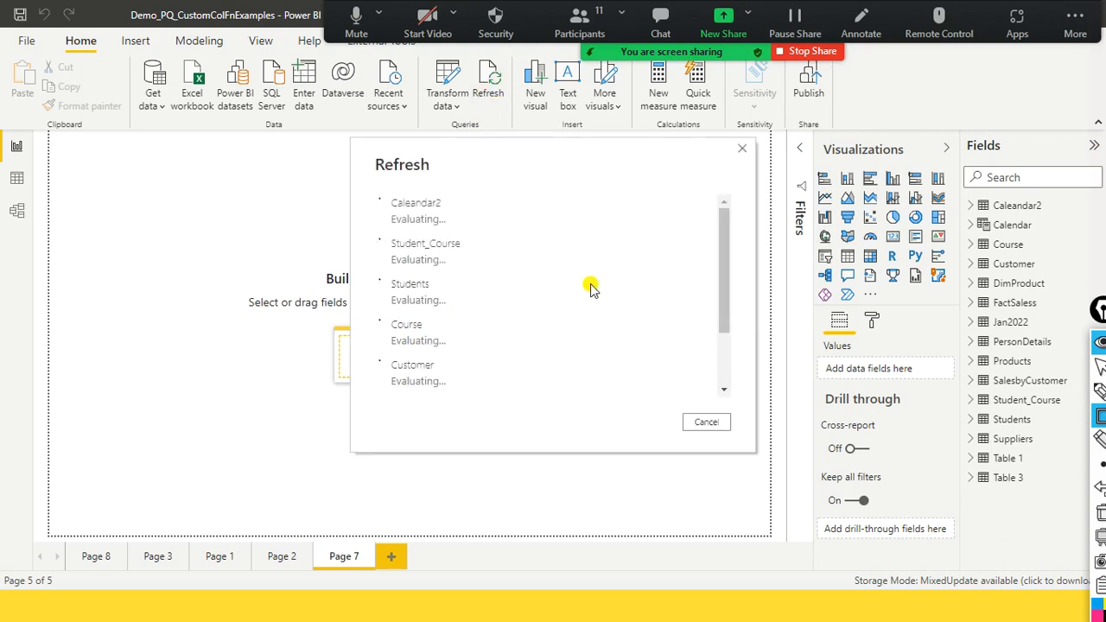
{"action": "left_click_drag", "start_coordinate": [724, 245], "coordinate": [714, 313]}
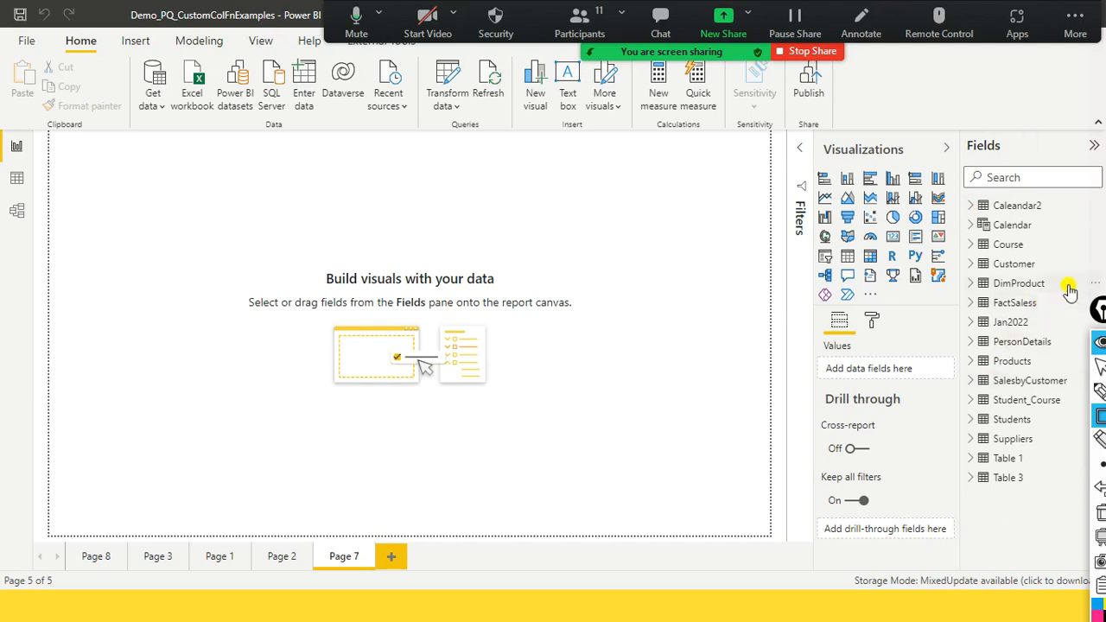
{"action": "mouse_move", "coordinate": [1070, 292]}
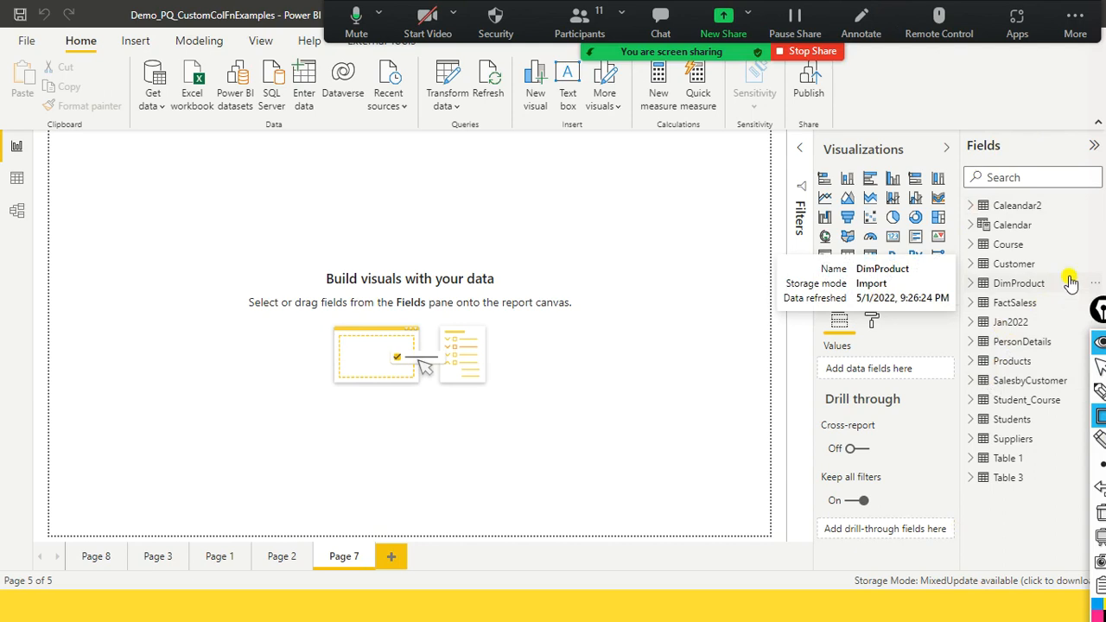
{"action": "mouse_move", "coordinate": [1072, 246]}
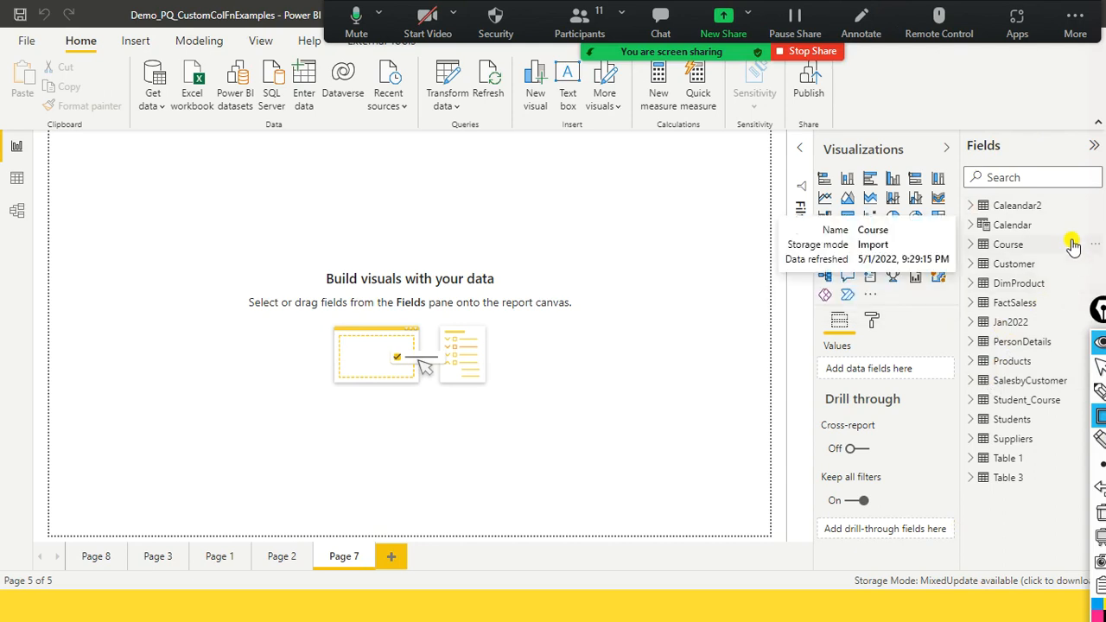
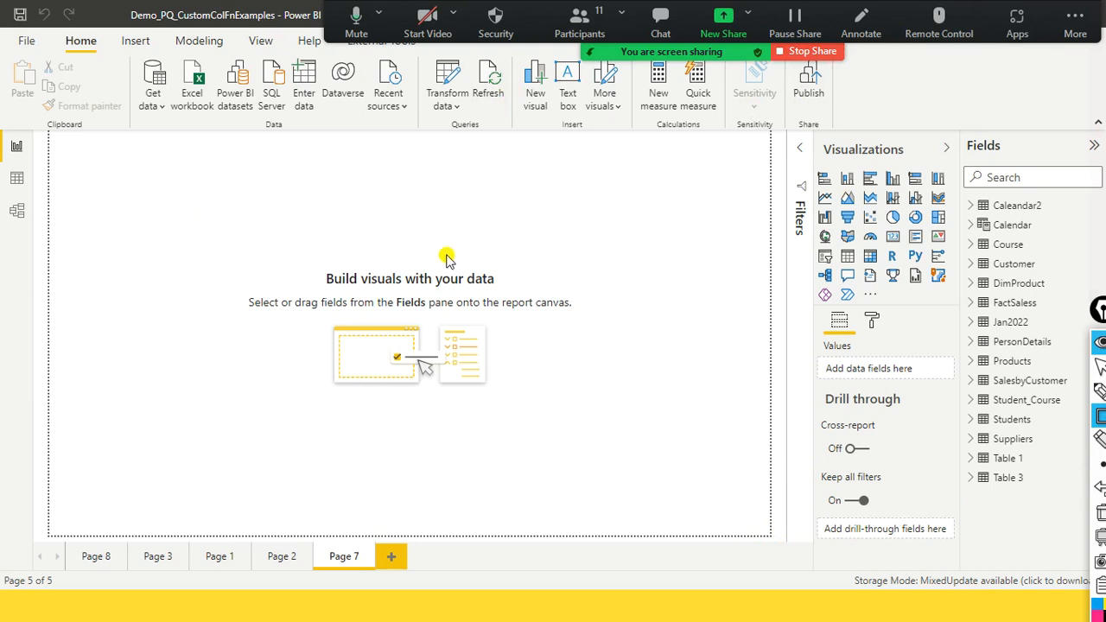
- Open the query editor and refresh the data preview of the FactSaless query
{"action": "left_click", "coordinate": [457, 106]}
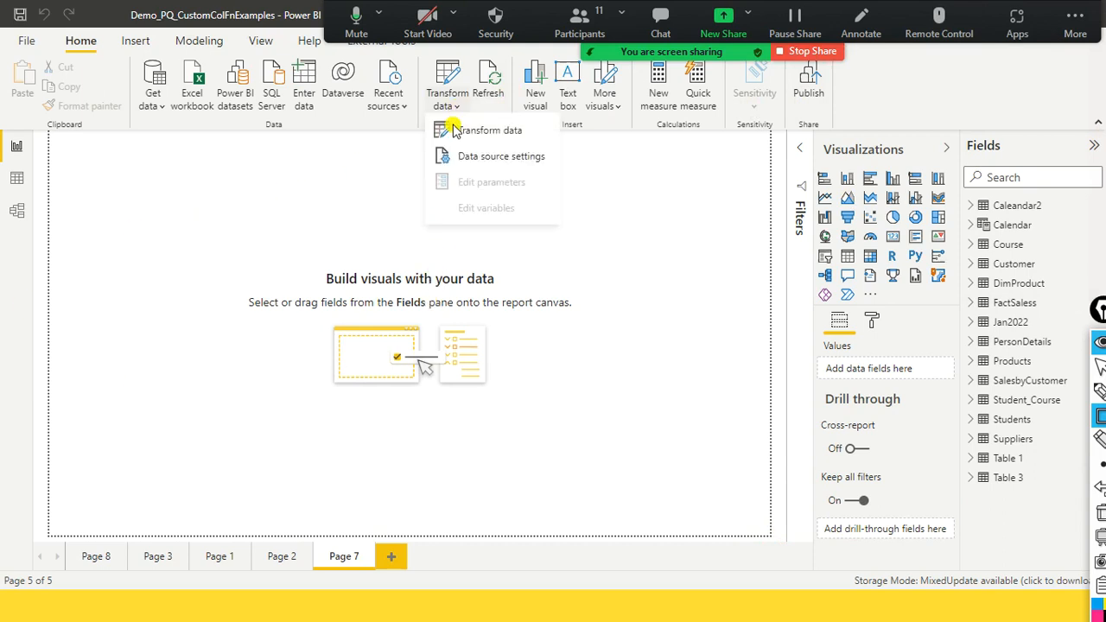
{"action": "left_click", "coordinate": [457, 129]}
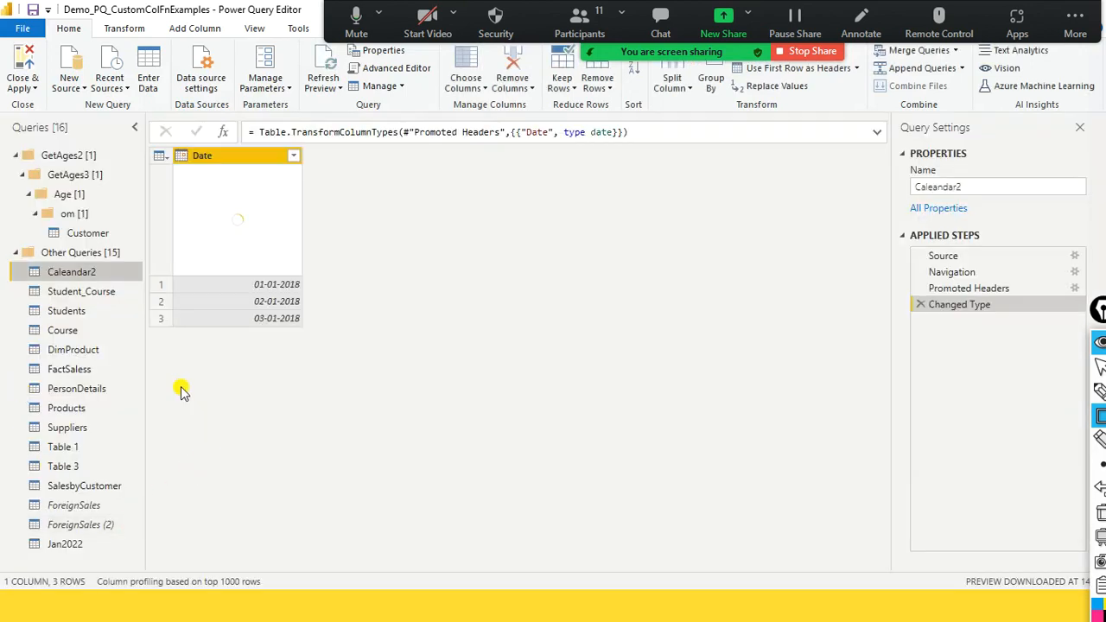
{"action": "left_click", "coordinate": [71, 371]}
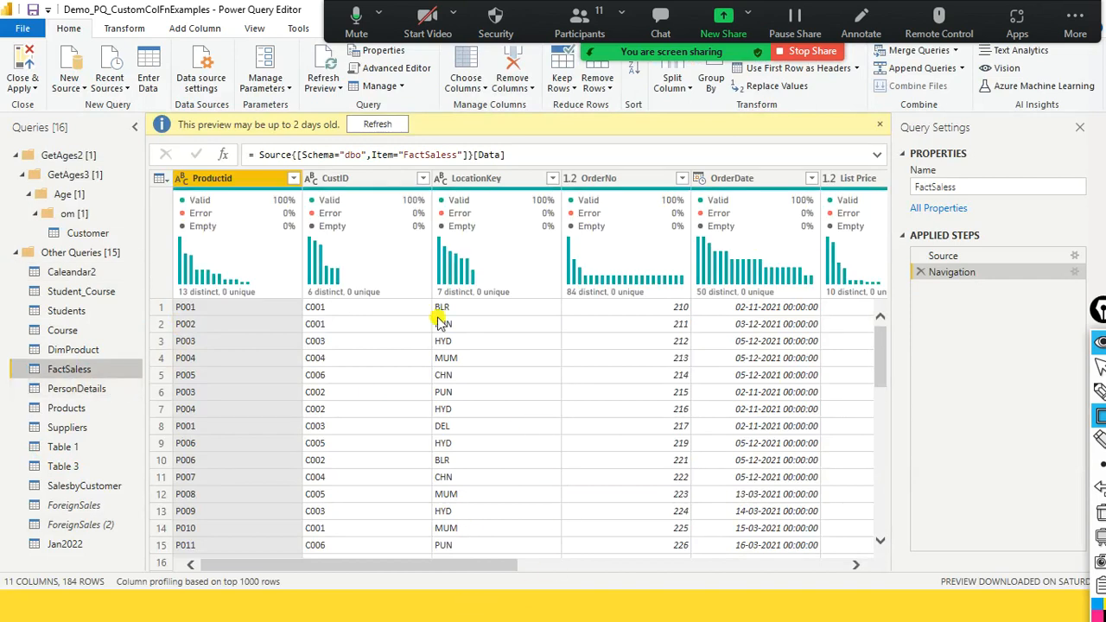
{"action": "left_click", "coordinate": [360, 124]}
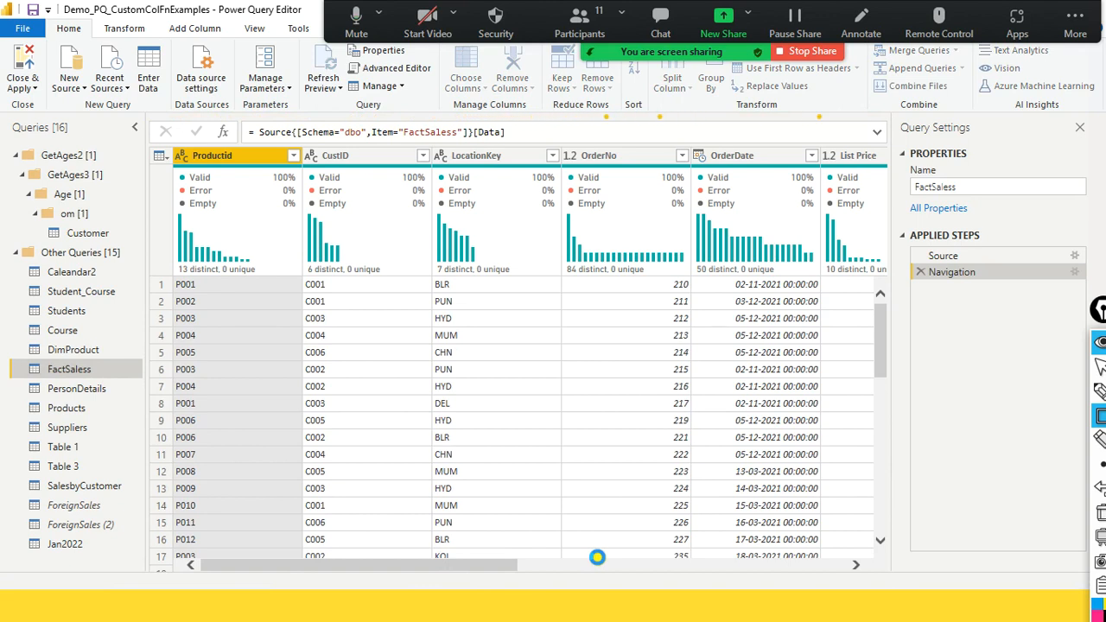
- Start a custom column in FactSaless and insert Sales Amount as the first term of its formula
{"action": "left_click", "coordinate": [582, 567]}
{"action": "left_click_drag", "start_coordinate": [583, 566], "coordinate": [683, 563]}
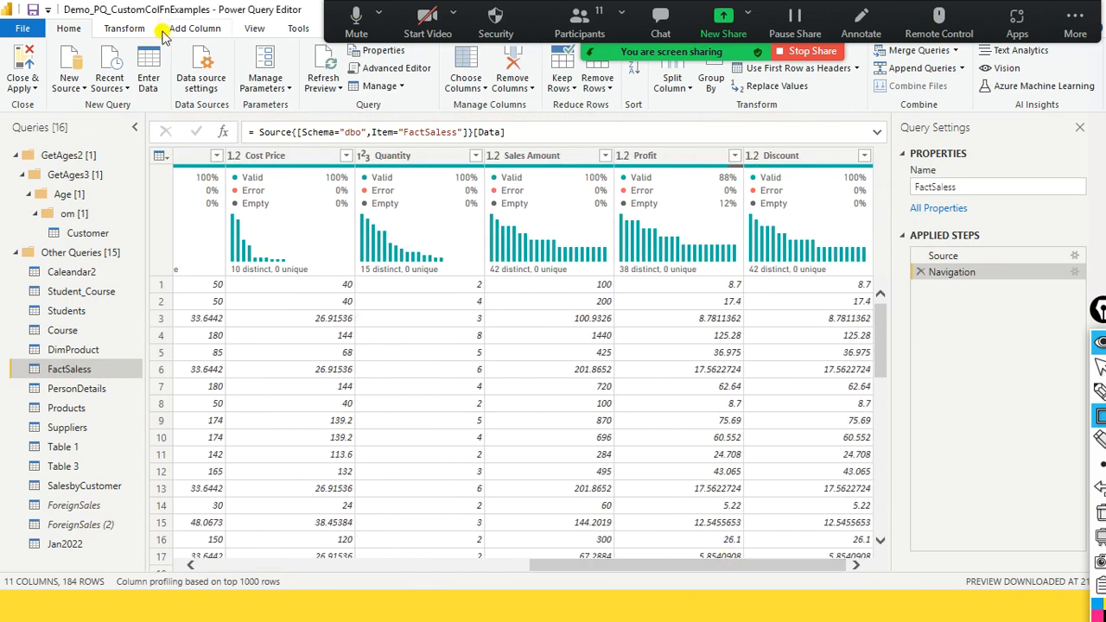
{"action": "left_click", "coordinate": [217, 39]}
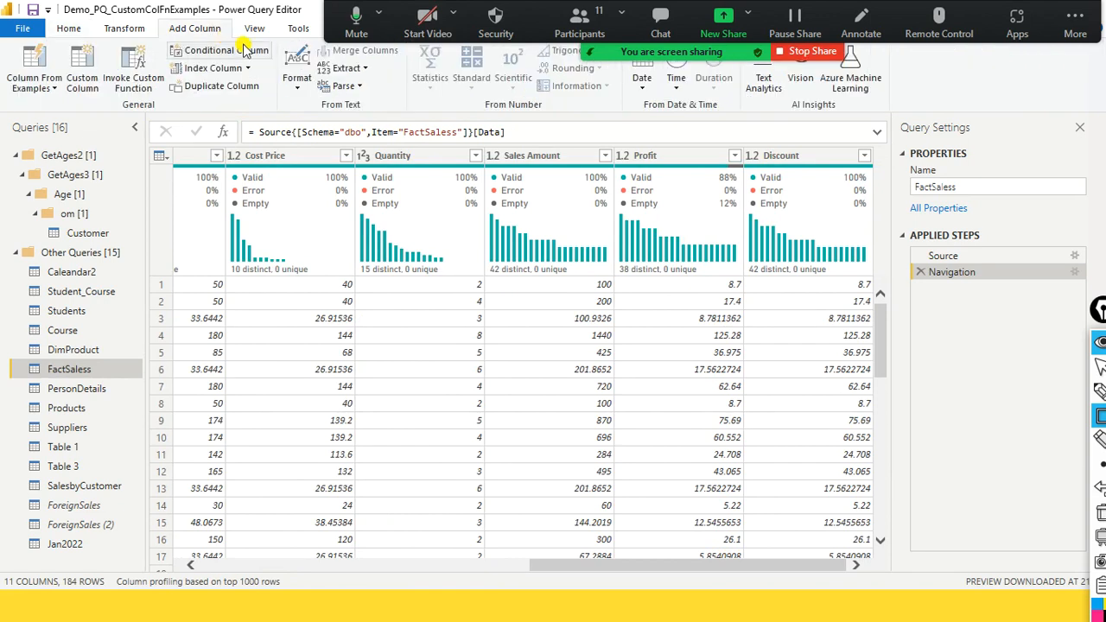
{"action": "left_click", "coordinate": [82, 80]}
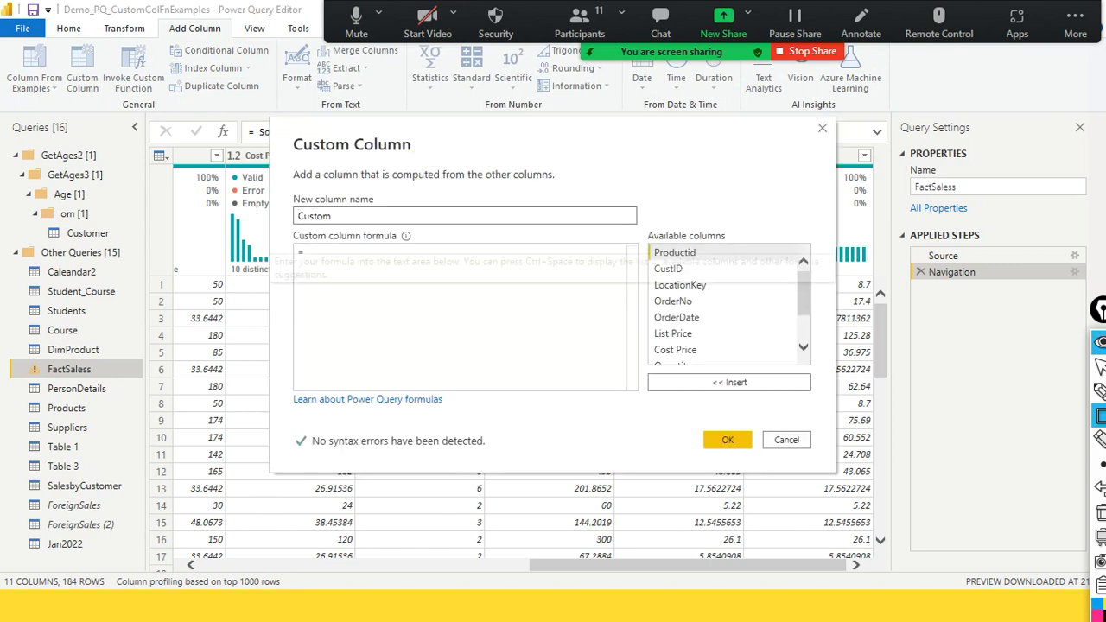
{"action": "scroll", "coordinate": [804, 321], "scroll_direction": "down", "scroll_amount": 1}
{"action": "scroll", "coordinate": [804, 321], "scroll_direction": "down", "scroll_amount": 1}
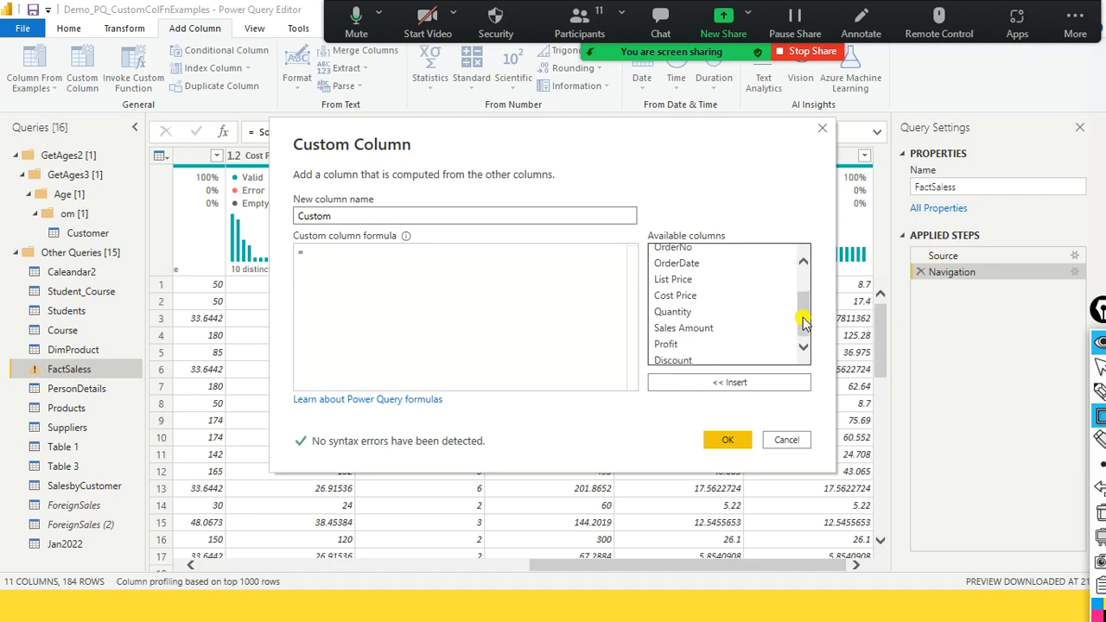
{"action": "double_click", "coordinate": [701, 328]}
- Name the new custom column Net Margin
{"action": "left_click_drag", "start_coordinate": [410, 219], "coordinate": [101, 192]}
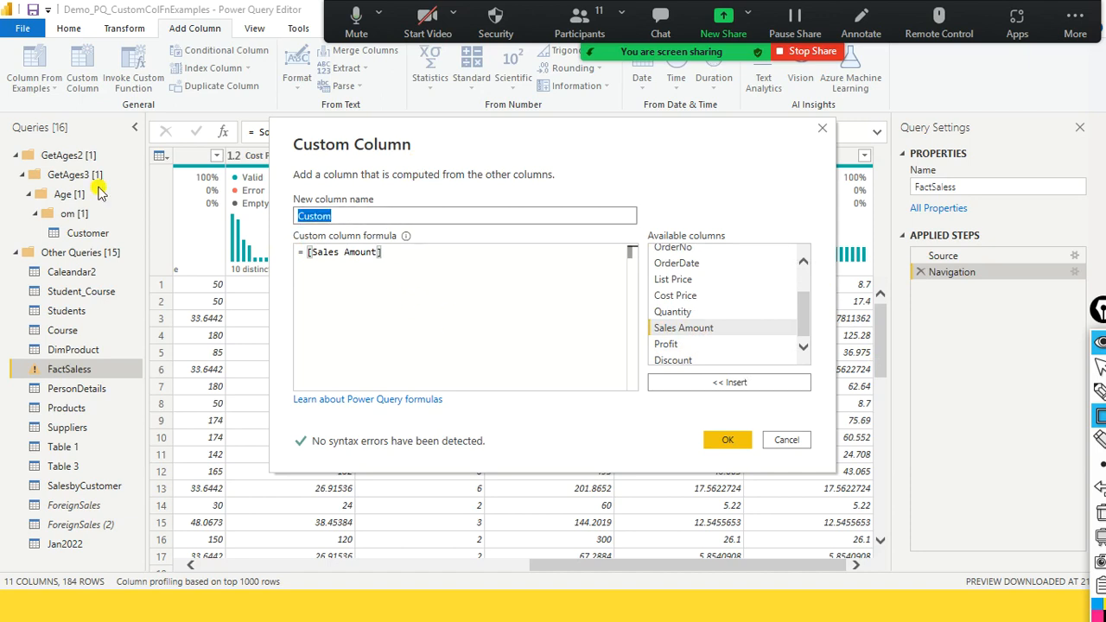
{"action": "type", "text": "nET"}
{"action": "key", "text": "BackSpace"}
{"action": "key", "text": "BackSpace"}
{"action": "key", "text": "BackSpace"}
{"action": "type", "text": "ET"}
{"action": "key", "text": "BackSpace"}
{"action": "key", "text": "BackSpace"}
{"action": "key", "text": "BackSpace"}
{"action": "type", "text": "N"}
- Extend the Net Margin formula by subtracting Cost Price multiplied by Quantity
{"action": "left_click", "coordinate": [486, 271]}
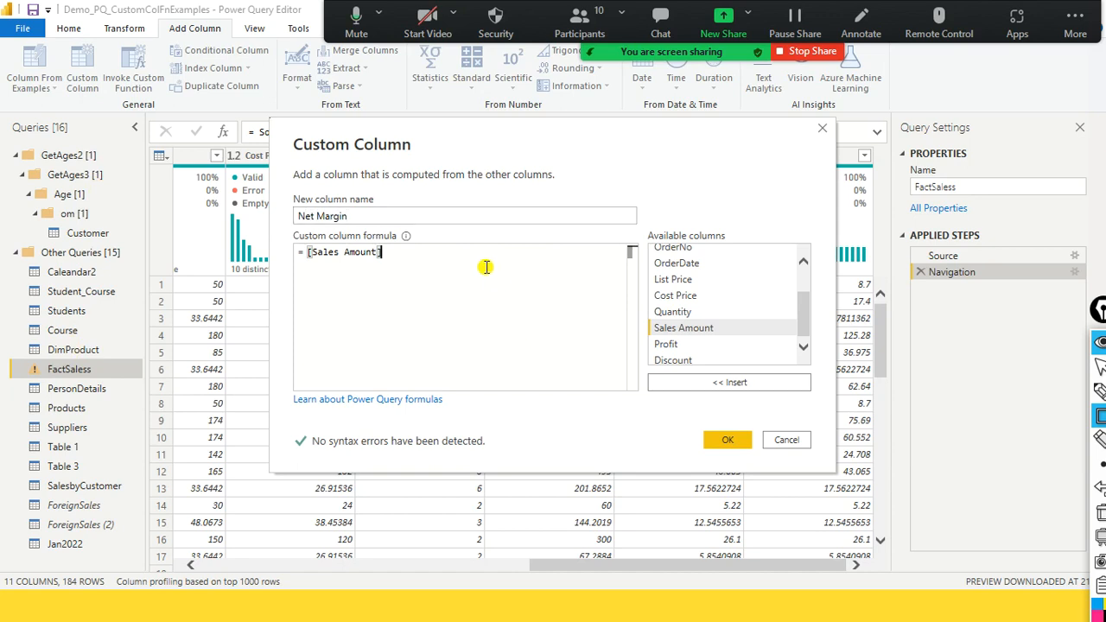
{"action": "type", "text": "-"}
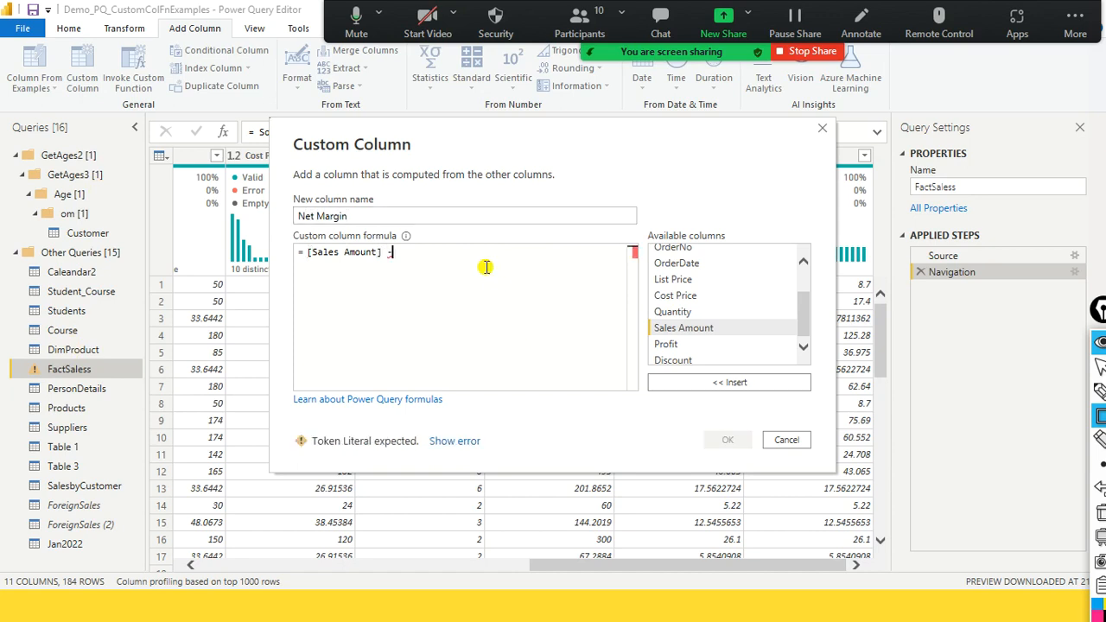
{"action": "double_click", "coordinate": [723, 303]}
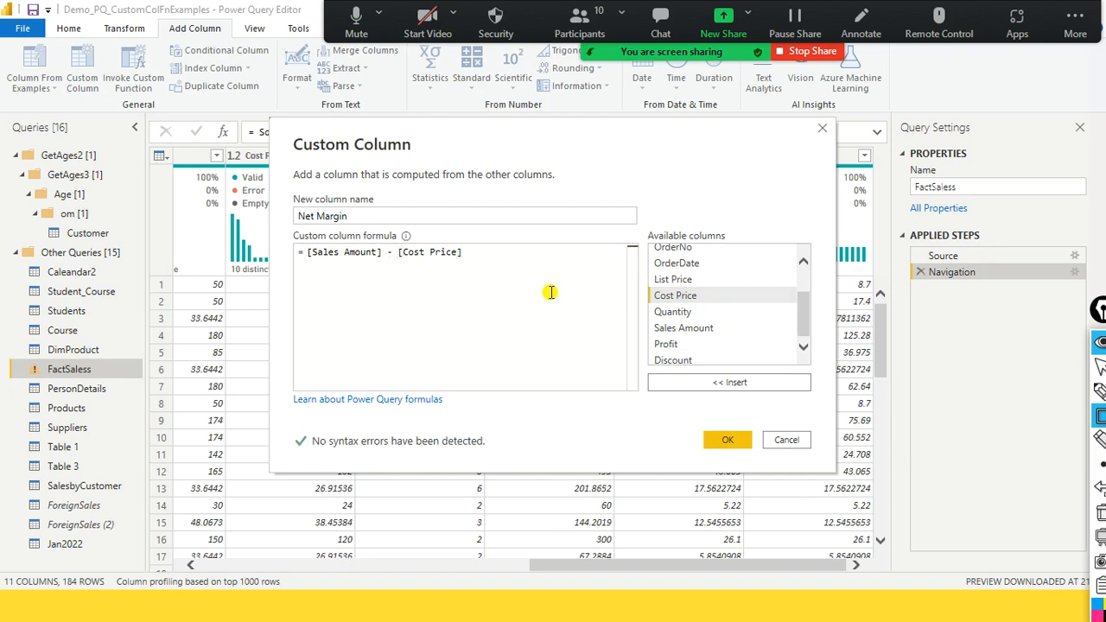
{"action": "type", "text": "*"}
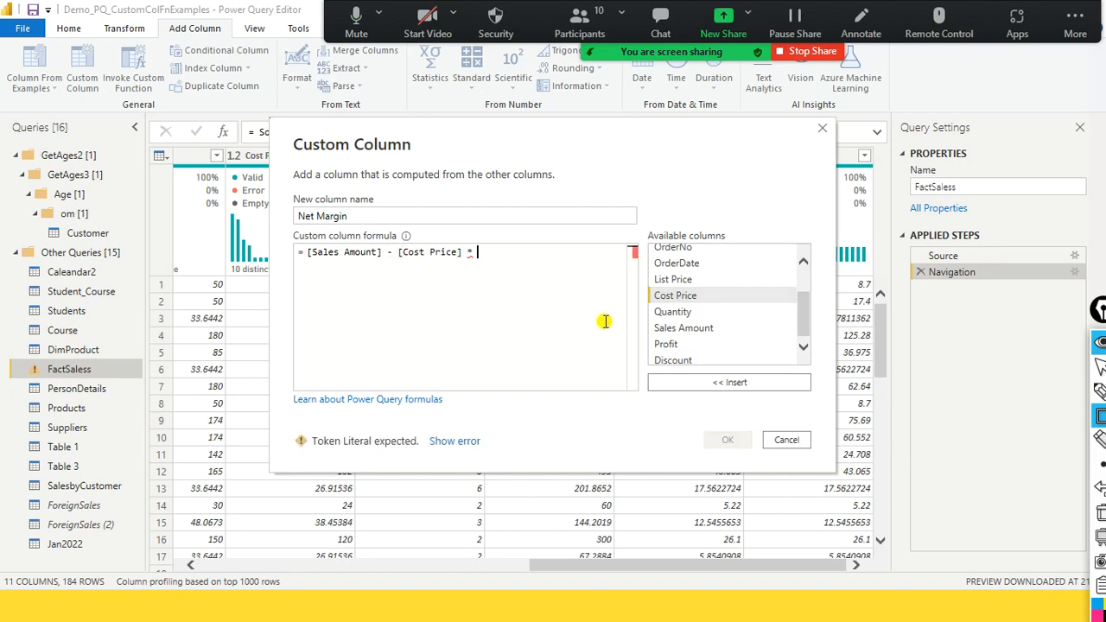
{"action": "double_click", "coordinate": [666, 311]}
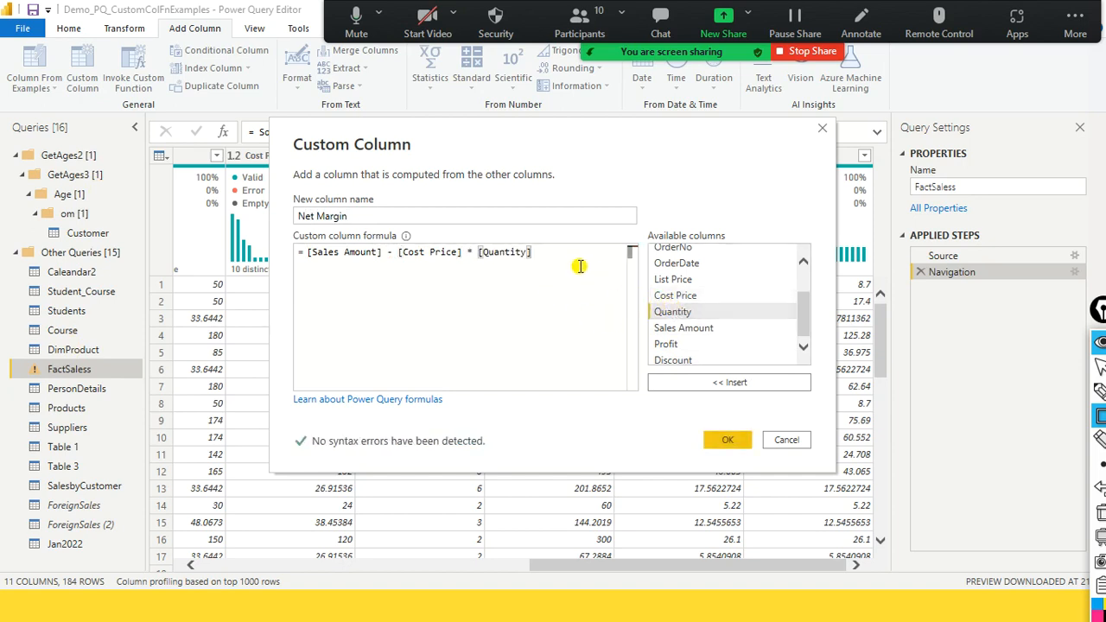
- Enclose the [Cost Price] * [Quantity] part of the formula in parentheses
{"action": "type", "text": ")"}
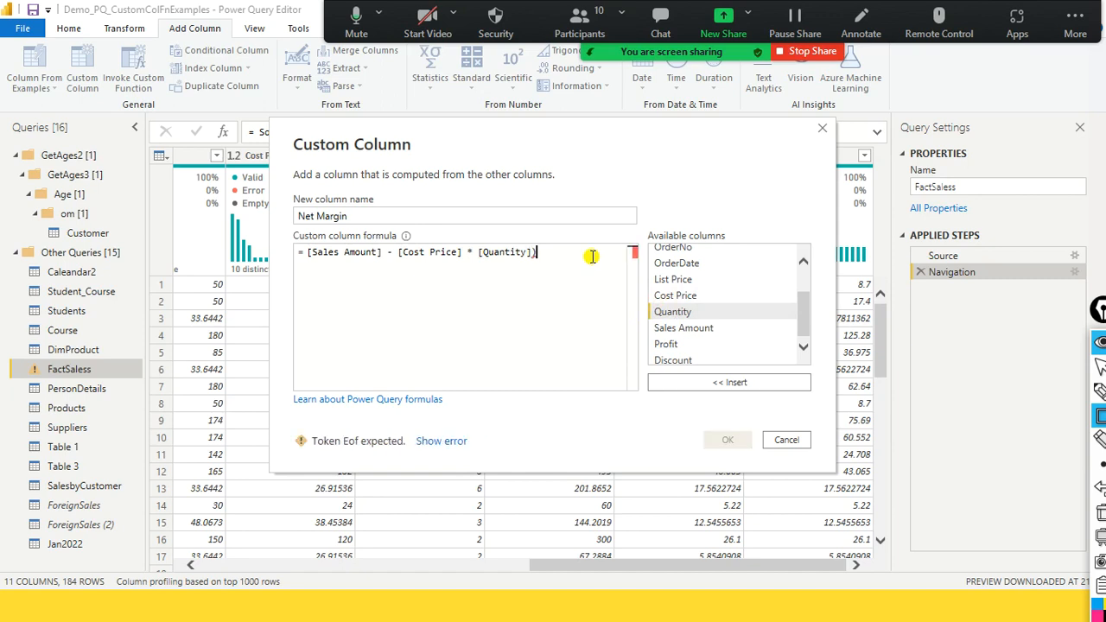
{"action": "key", "text": "Left"}
{"action": "key", "text": "Left"}
{"action": "key", "text": "Left"}
{"action": "key", "text": "Left"}
{"action": "key", "text": "Left"}
{"action": "key", "text": "Left"}
{"action": "key", "text": "Left"}
{"action": "key", "text": "Left"}
{"action": "key", "text": "Left"}
{"action": "key", "text": "Left"}
{"action": "key", "text": "Left"}
{"action": "key", "text": "Left"}
{"action": "key", "text": "Left"}
{"action": "key", "text": "Left"}
{"action": "key", "text": "Left"}
{"action": "key", "text": "Left"}
{"action": "key", "text": "Left"}
{"action": "key", "text": "Left"}
{"action": "key", "text": "Left"}
{"action": "key", "text": "Left"}
{"action": "key", "text": "Left"}
{"action": "key", "text": "Left"}
{"action": "key", "text": "Left"}
{"action": "key", "text": "Left"}
{"action": "type", "text": "("}
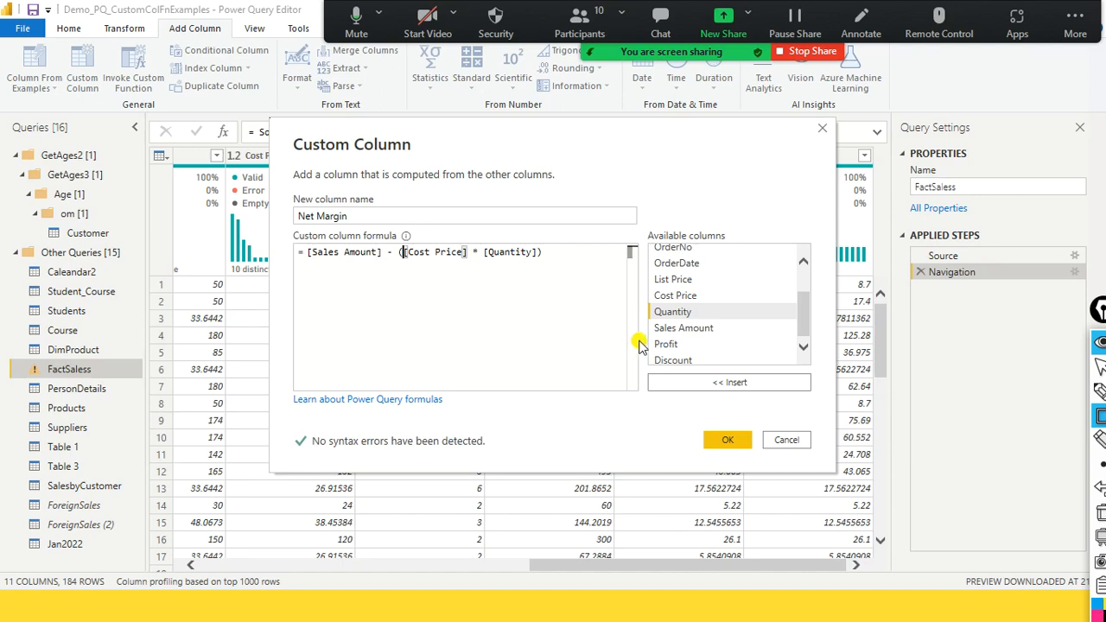
{"action": "left_click", "coordinate": [570, 259]}
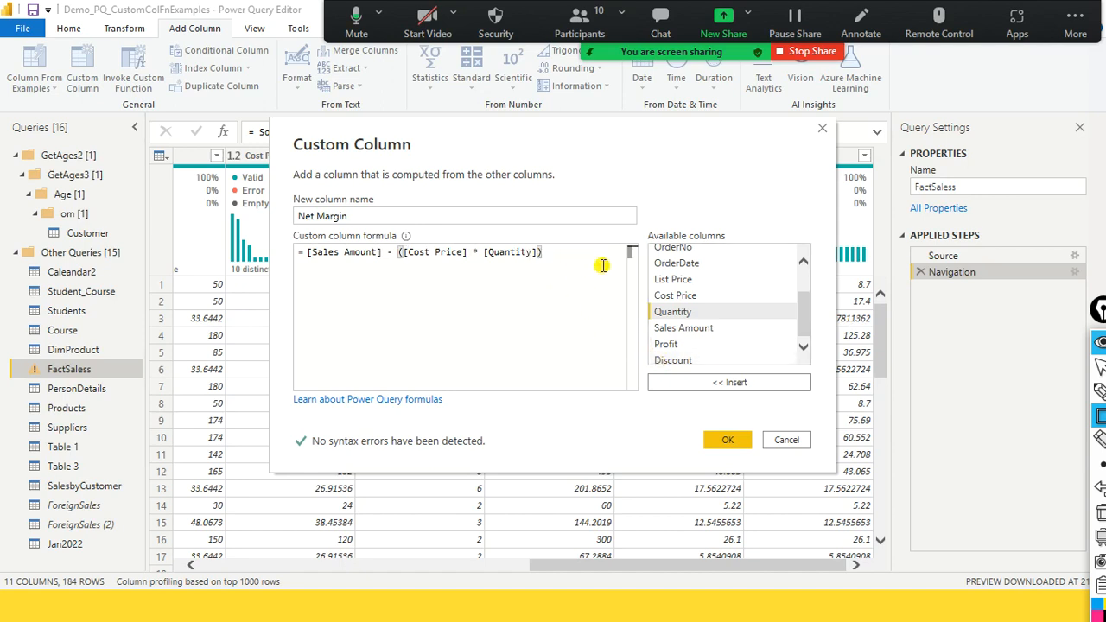
{"action": "type", "text": "-"}
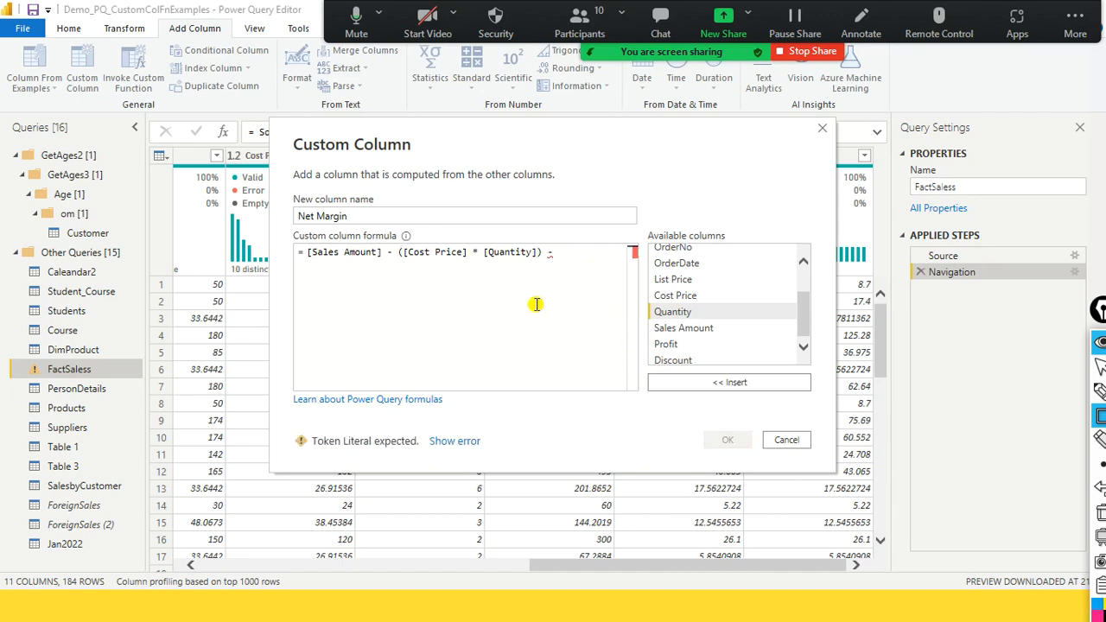
{"action": "key", "text": "BackSpace"}
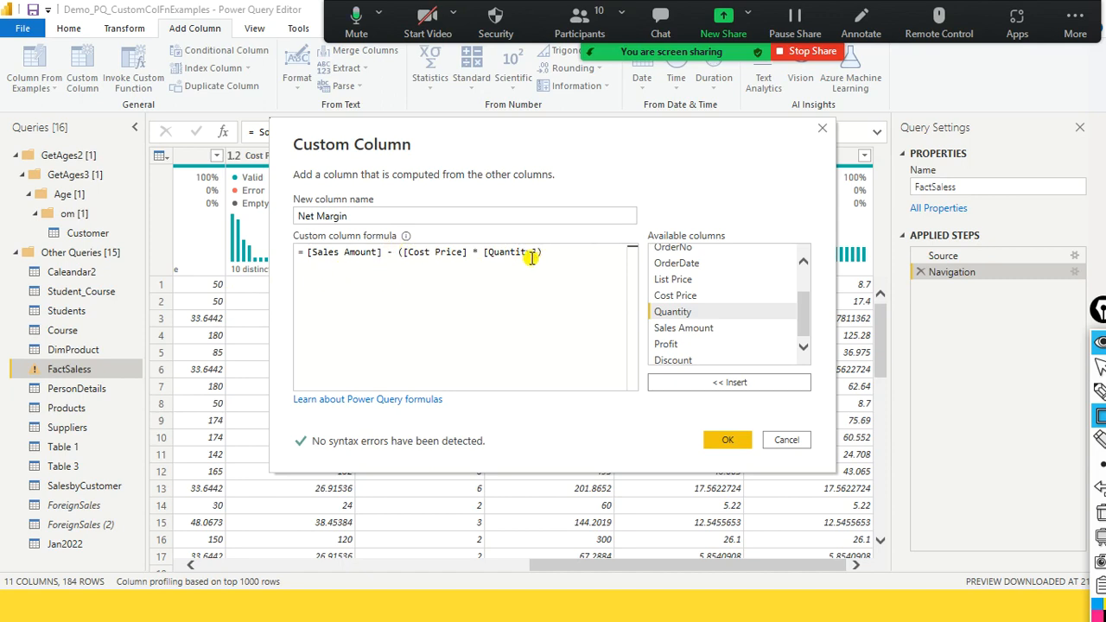
- Create the Net Margin column from the finished formula and look over its values
{"action": "left_click", "coordinate": [363, 217]}
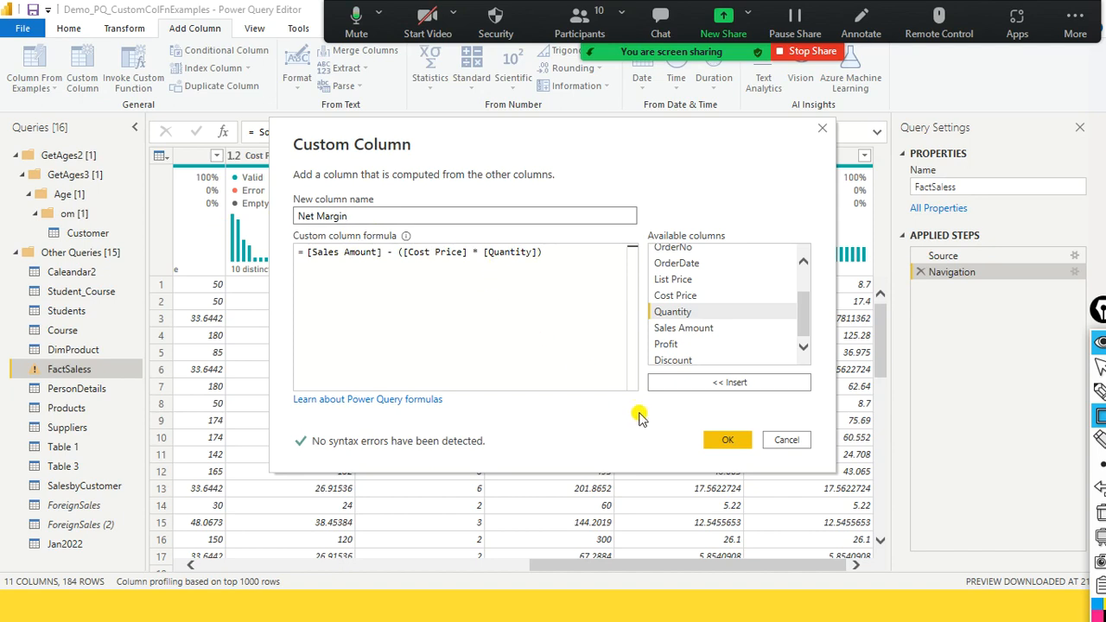
{"action": "left_click", "coordinate": [725, 441]}
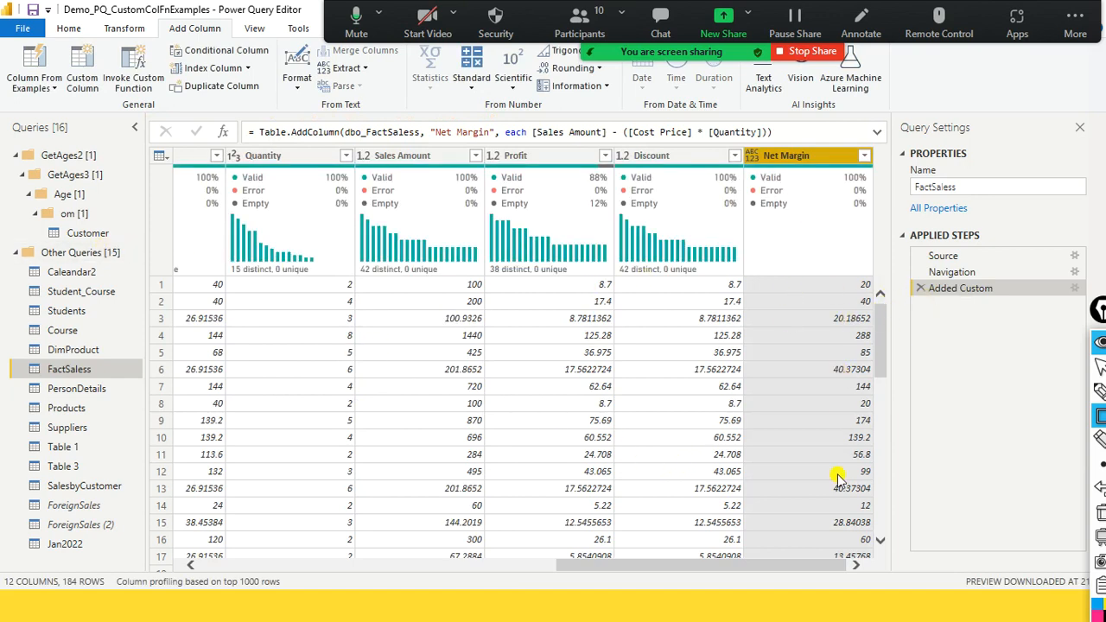
{"action": "scroll", "coordinate": [847, 396], "scroll_direction": "down", "scroll_amount": 2}
{"action": "scroll", "coordinate": [848, 396], "scroll_direction": "up", "scroll_amount": 3}
- Examine the generated Table.AddColumn formula of the Net Margin column, including its Sales Amount, Cost Price and Quantity terms
{"action": "left_click_drag", "start_coordinate": [772, 131], "coordinate": [231, 134]}
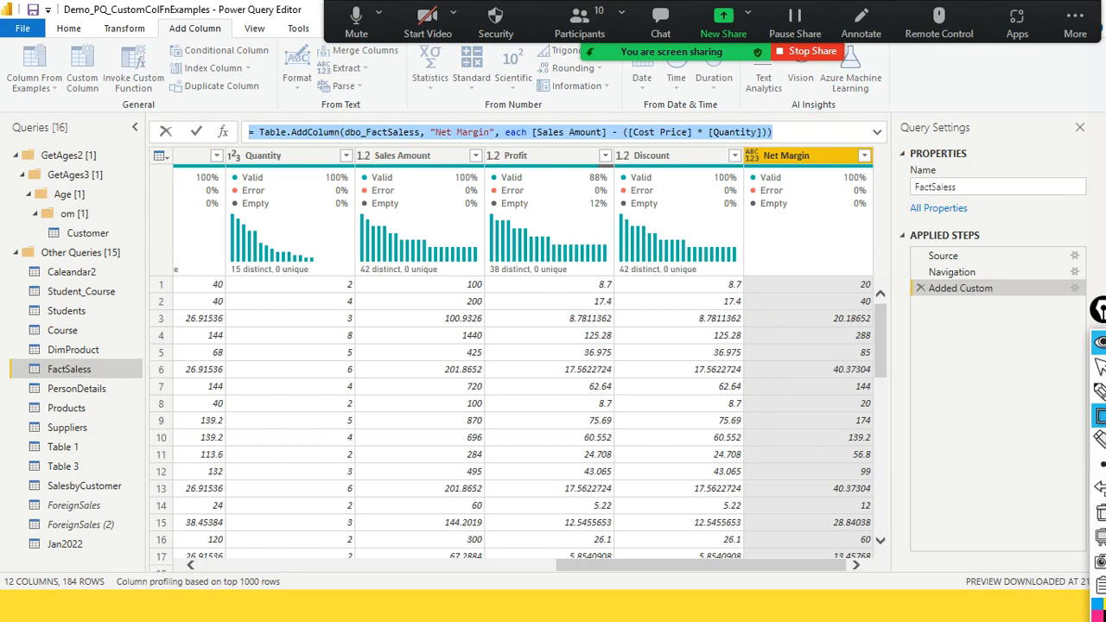
{"action": "left_click", "coordinate": [484, 605]}
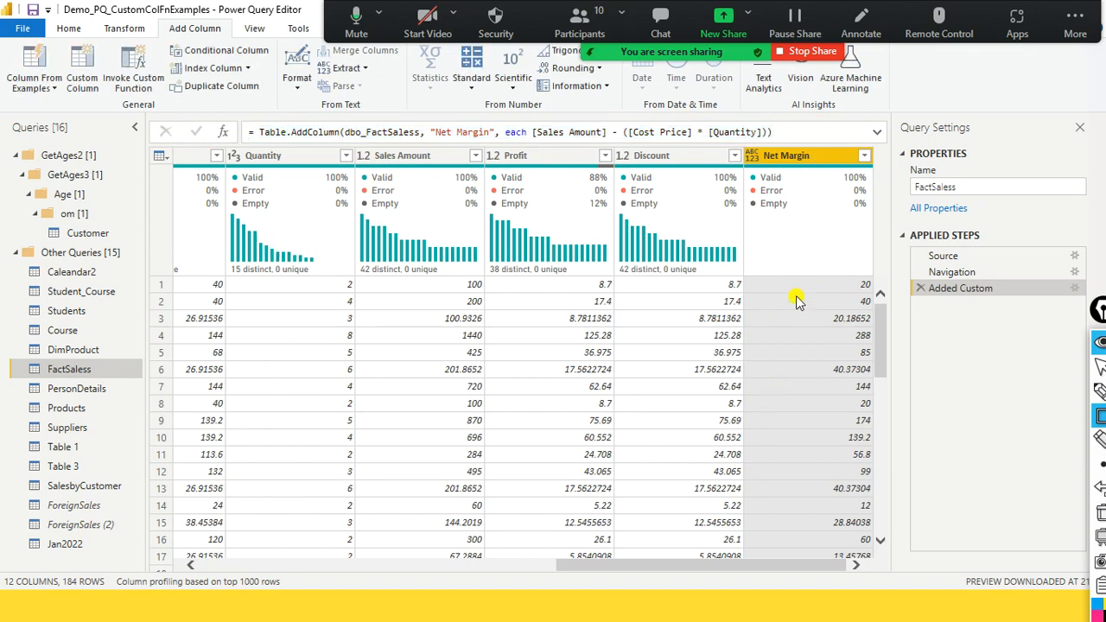
{"action": "left_click", "coordinate": [532, 135]}
{"action": "left_click_drag", "start_coordinate": [709, 129], "coordinate": [764, 133]}
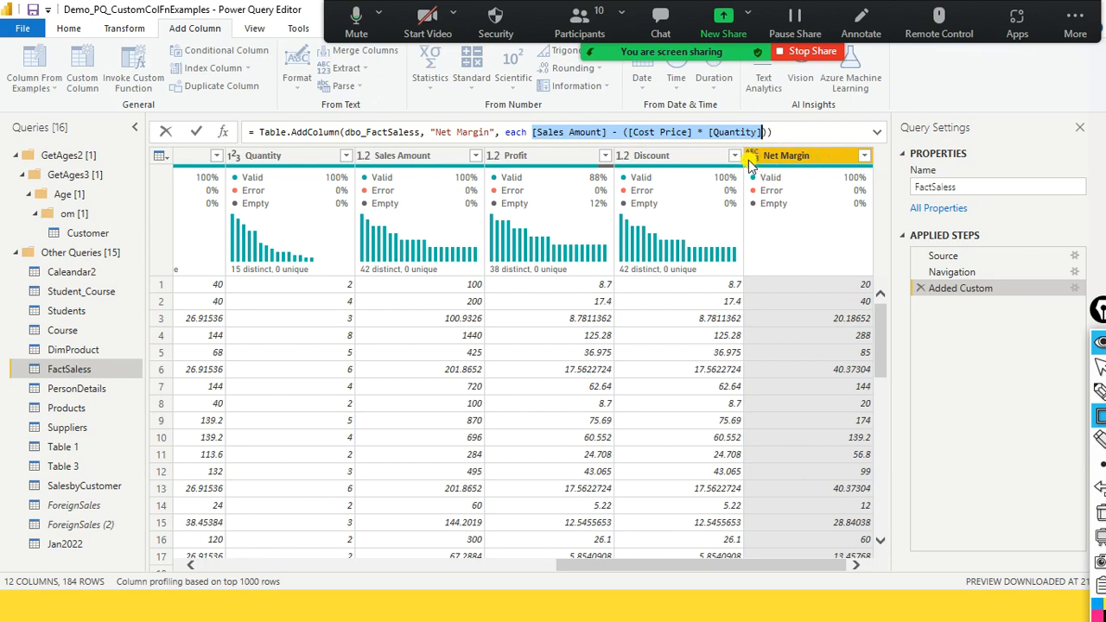
{"action": "left_click", "coordinate": [716, 132]}
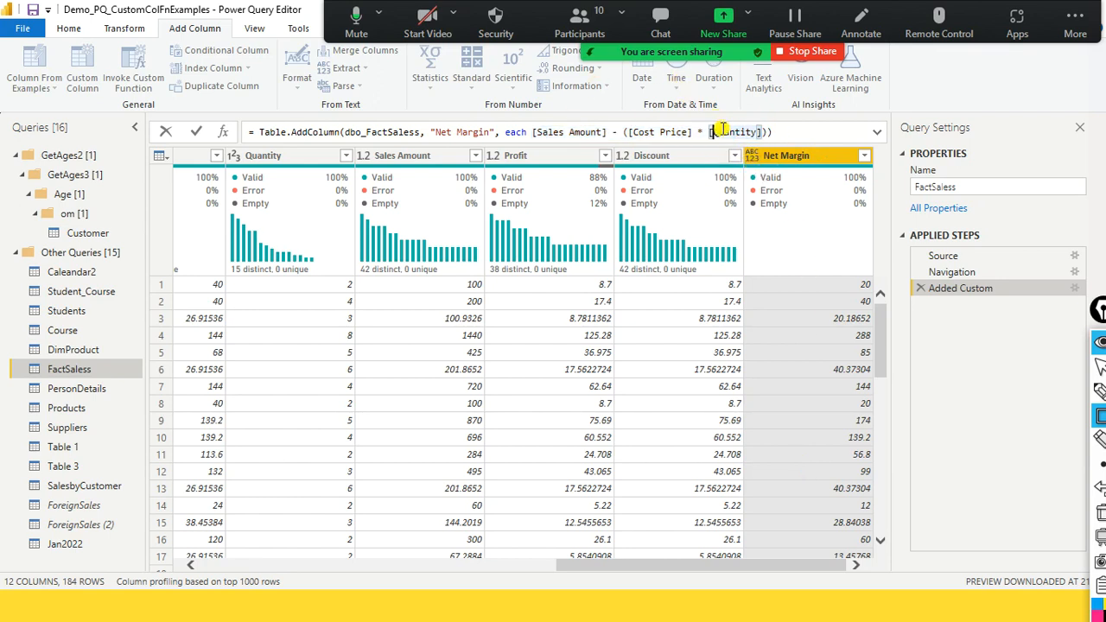
{"action": "left_click", "coordinate": [672, 131]}
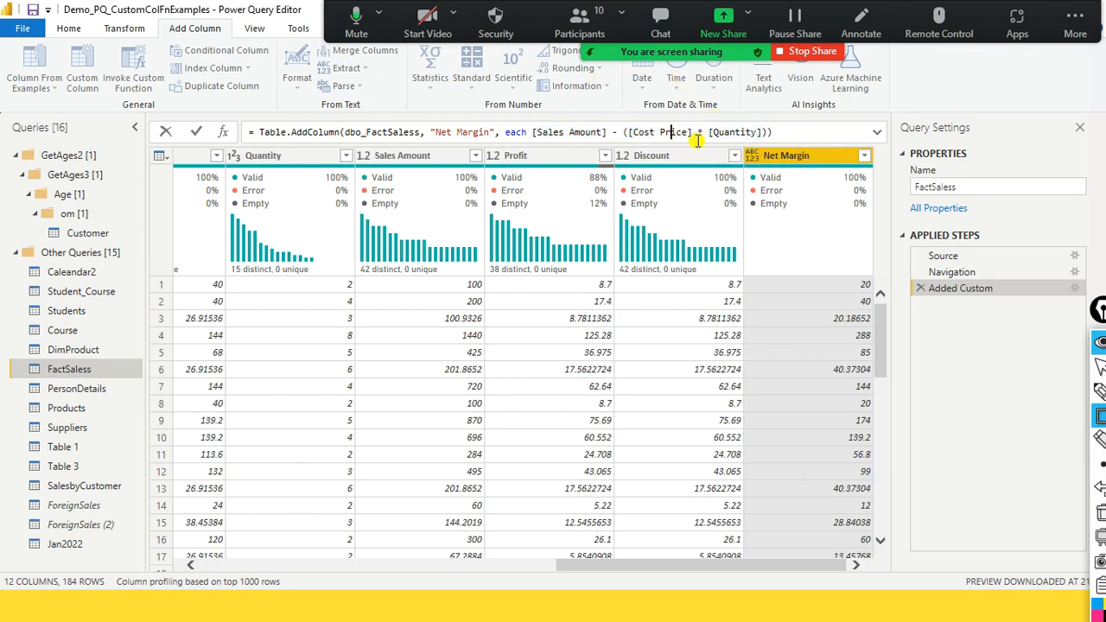
{"action": "left_click", "coordinate": [736, 134]}
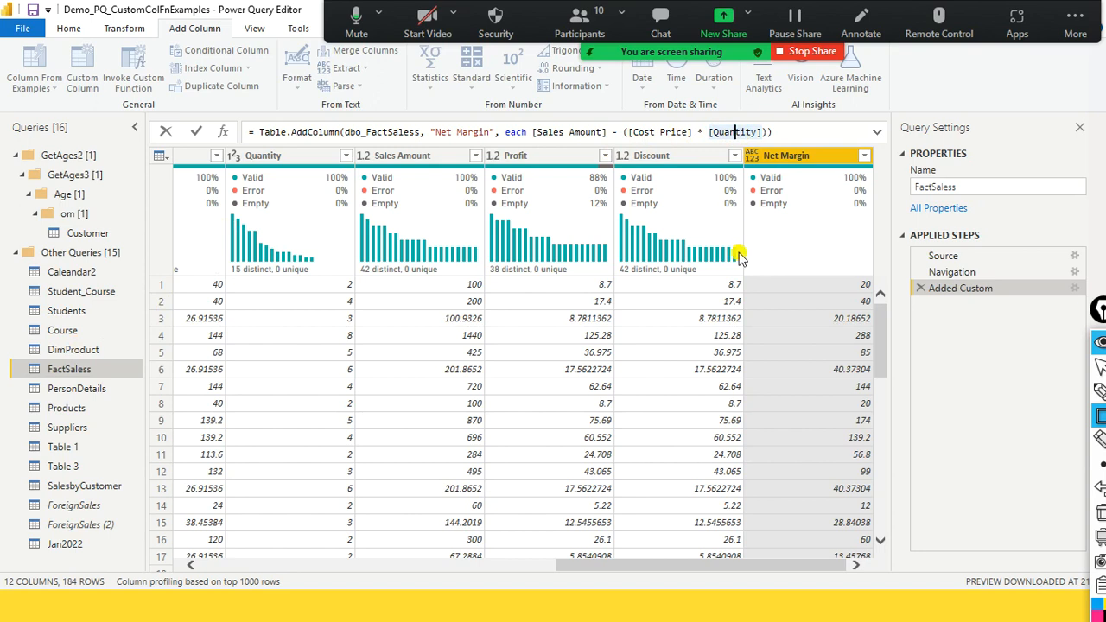
{"action": "left_click", "coordinate": [789, 132]}
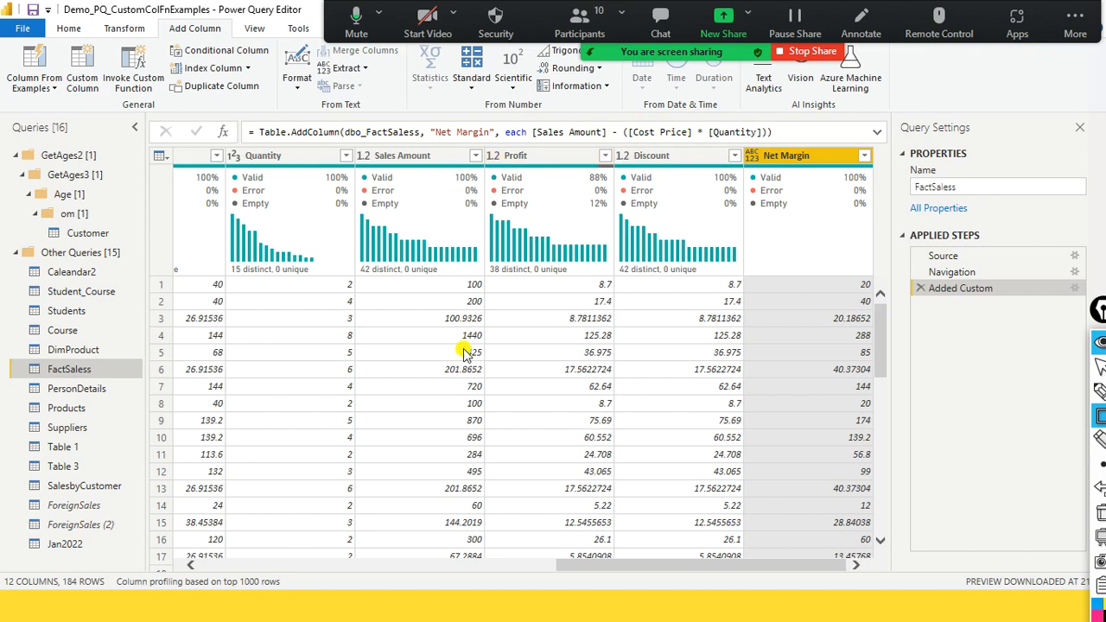
- Show the column statistics and value distribution of Net Margin, and shrink that area to enlarge the data preview
{"action": "mouse_move", "coordinate": [871, 181]}
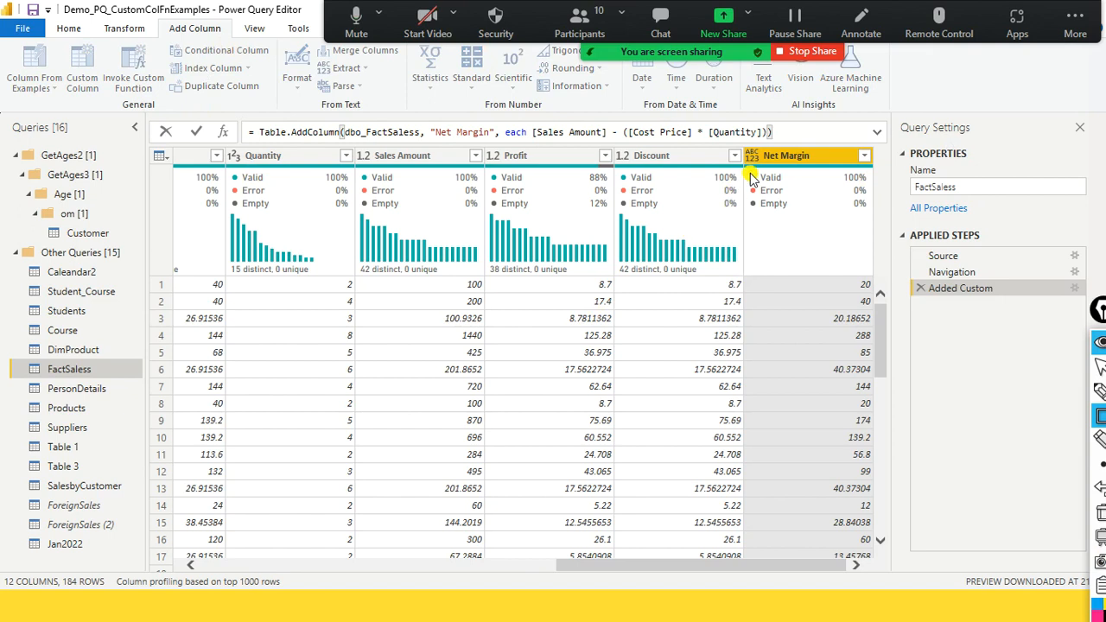
{"action": "left_click", "coordinate": [676, 153]}
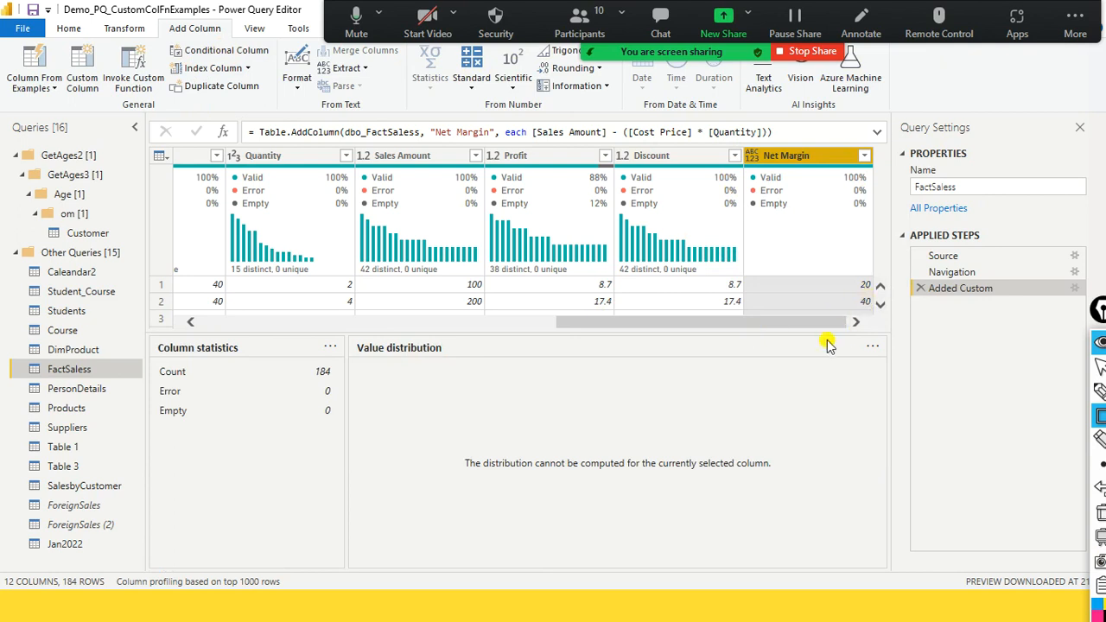
{"action": "left_click_drag", "start_coordinate": [827, 333], "coordinate": [827, 524]}
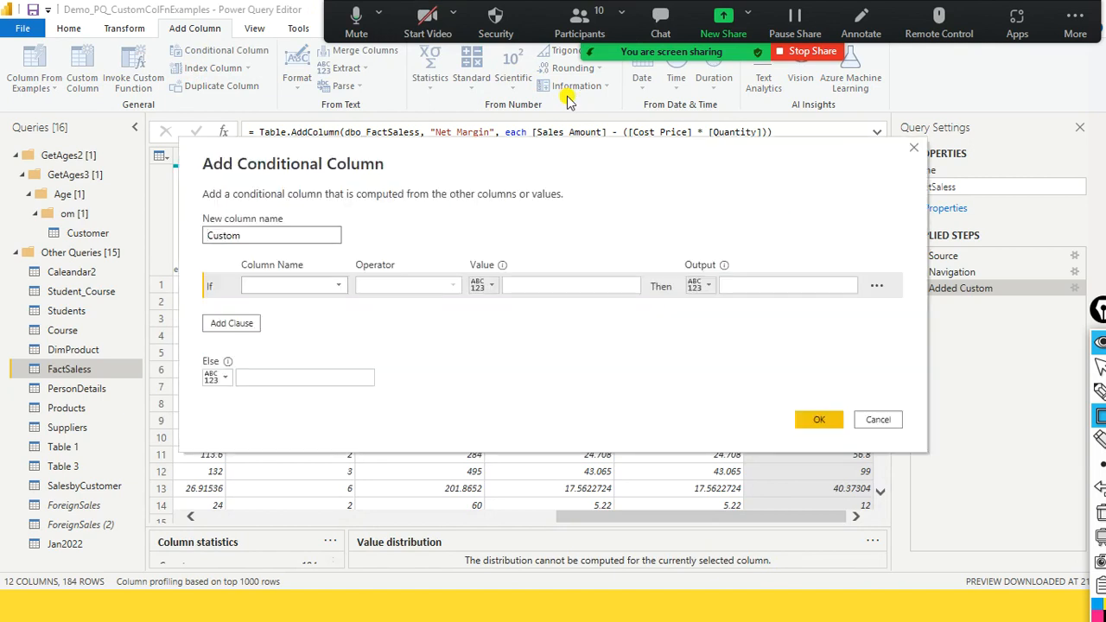
- Name the new conditional column Price Bucket
{"action": "left_click_drag", "start_coordinate": [277, 231], "coordinate": [162, 242]}
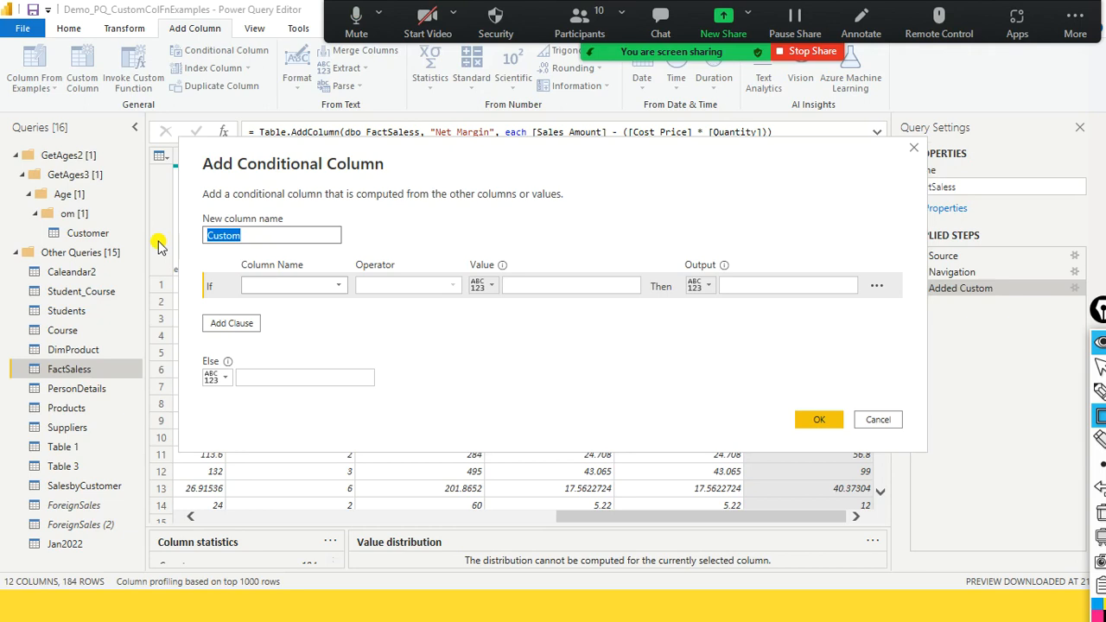
{"action": "type", "text": "Sales Type"}
{"action": "key", "text": "ctrl+a"}
{"action": "type", "text": "Price"}
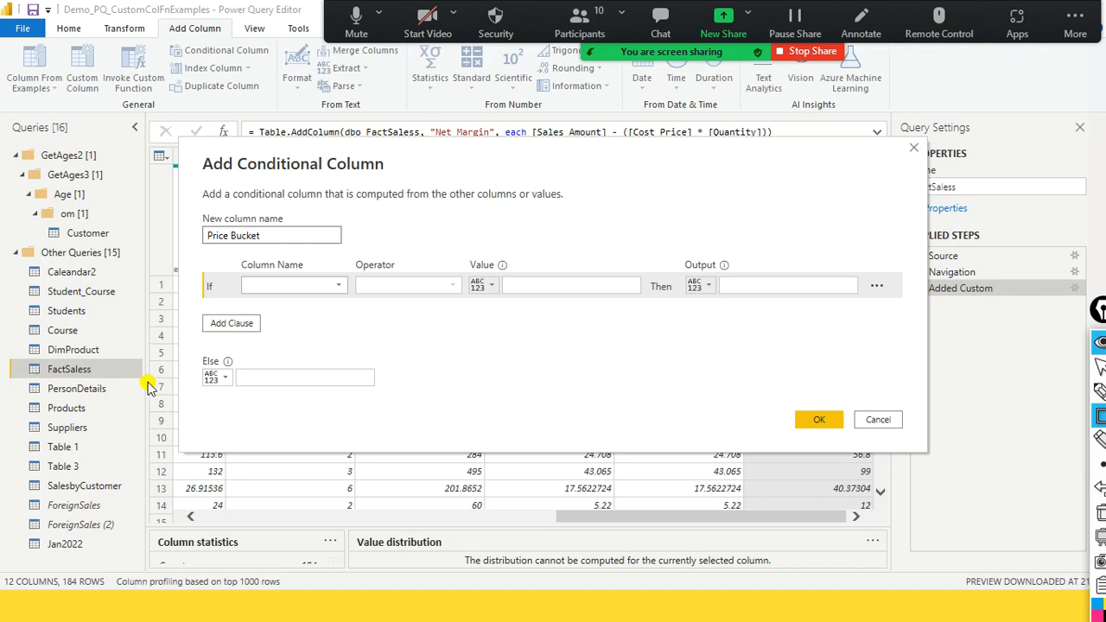
- Set the first Price Bucket condition to List Price with the operator "is less than"
{"action": "left_click", "coordinate": [342, 288]}
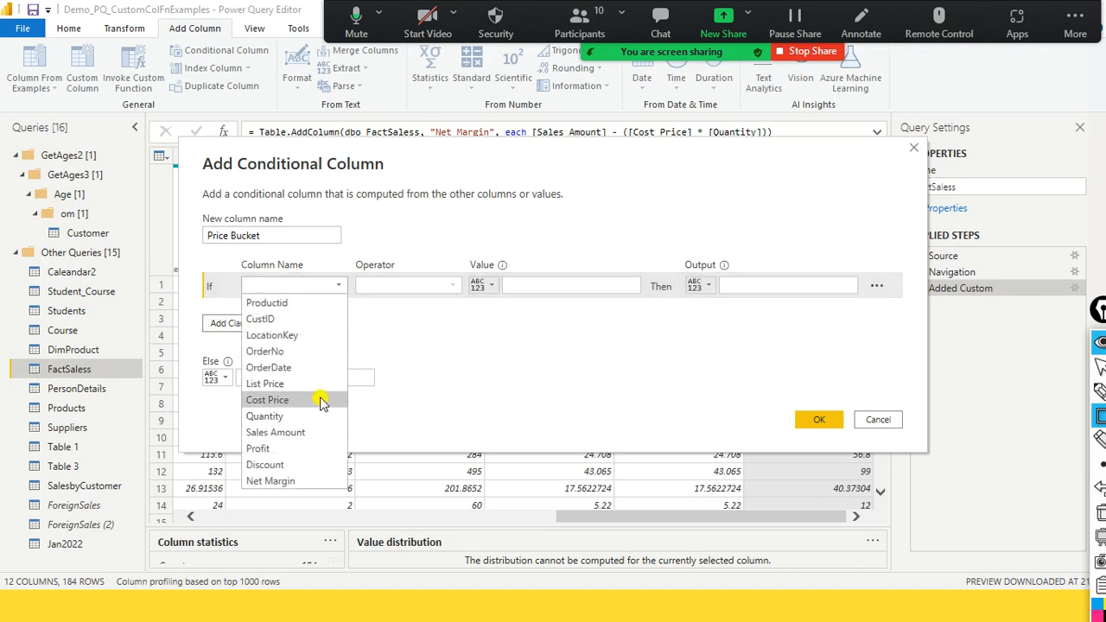
{"action": "left_click", "coordinate": [265, 383]}
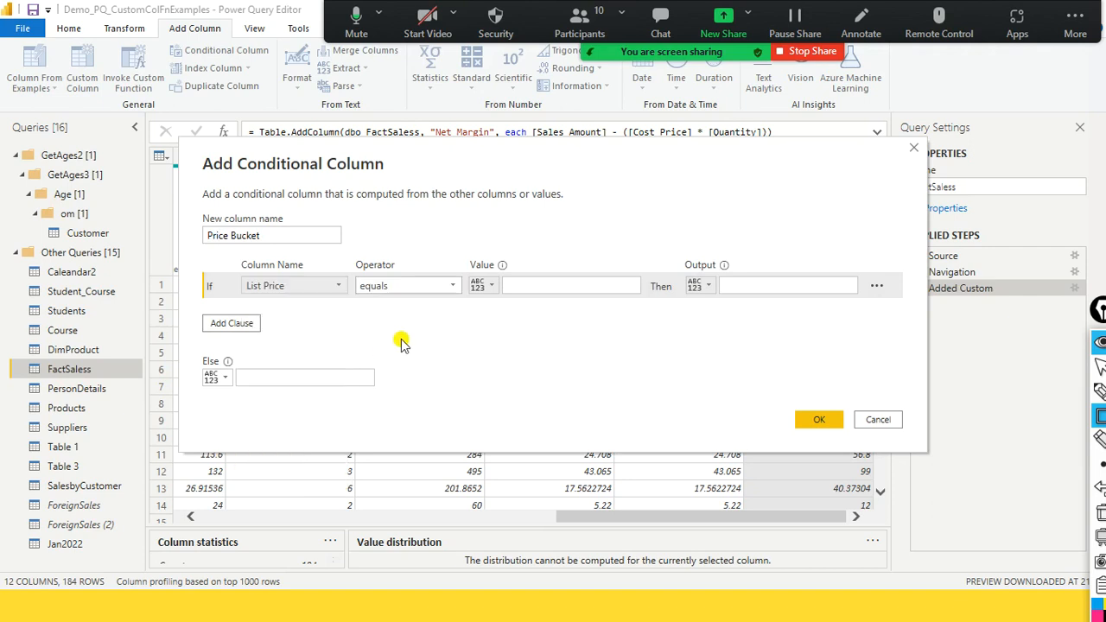
{"action": "left_click", "coordinate": [535, 286]}
{"action": "left_click", "coordinate": [496, 285]}
{"action": "left_click", "coordinate": [605, 242]}
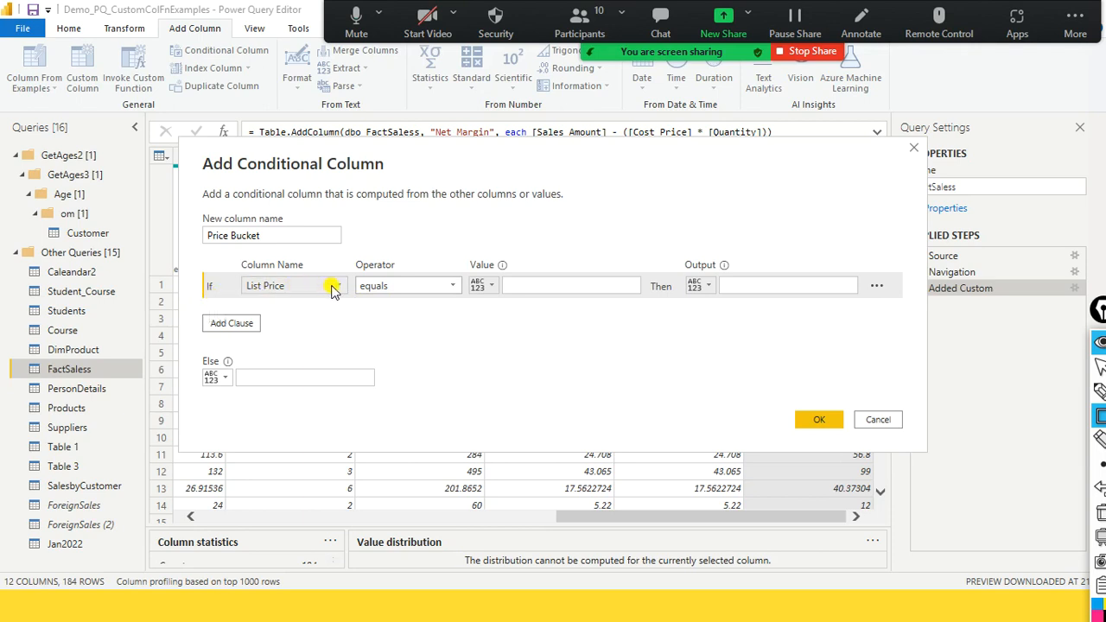
{"action": "left_click", "coordinate": [449, 289]}
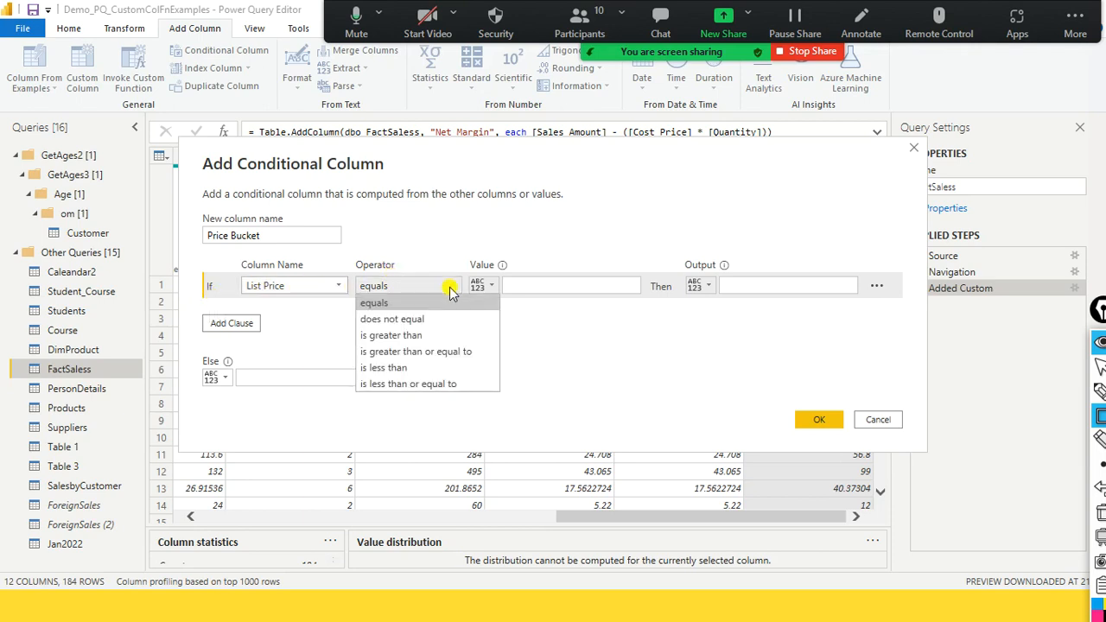
{"action": "left_click", "coordinate": [447, 304]}
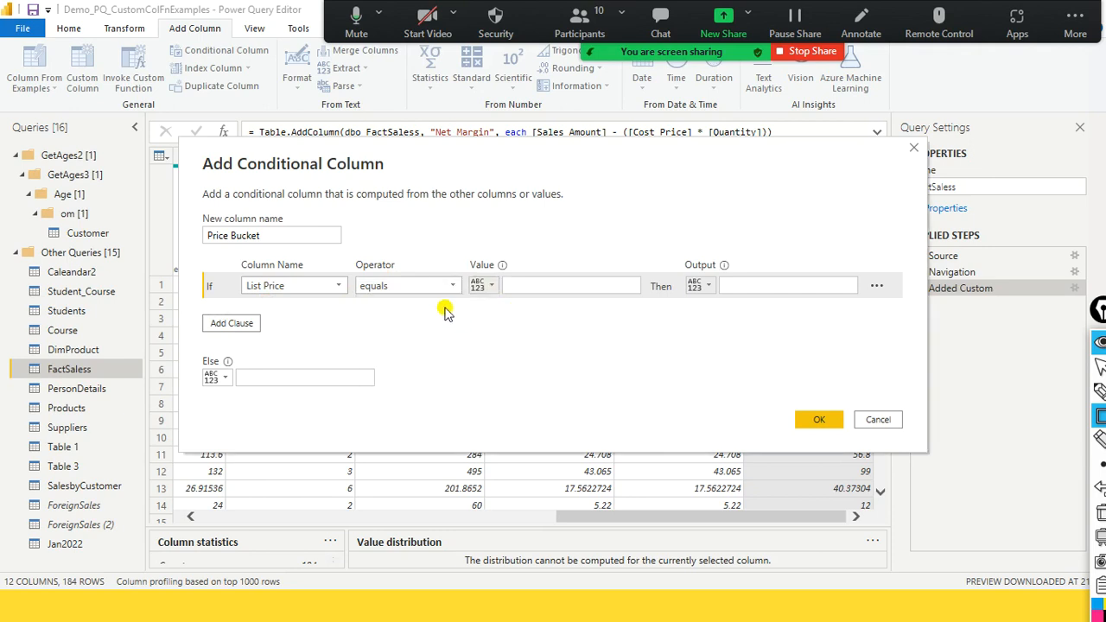
{"action": "left_click", "coordinate": [456, 289]}
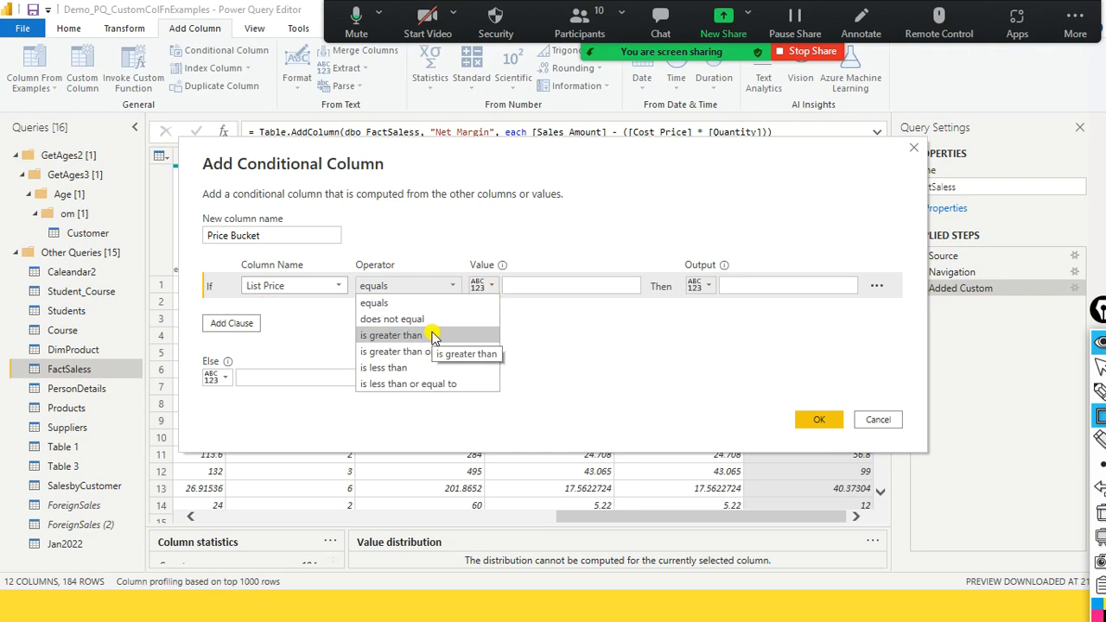
{"action": "left_click", "coordinate": [418, 370]}
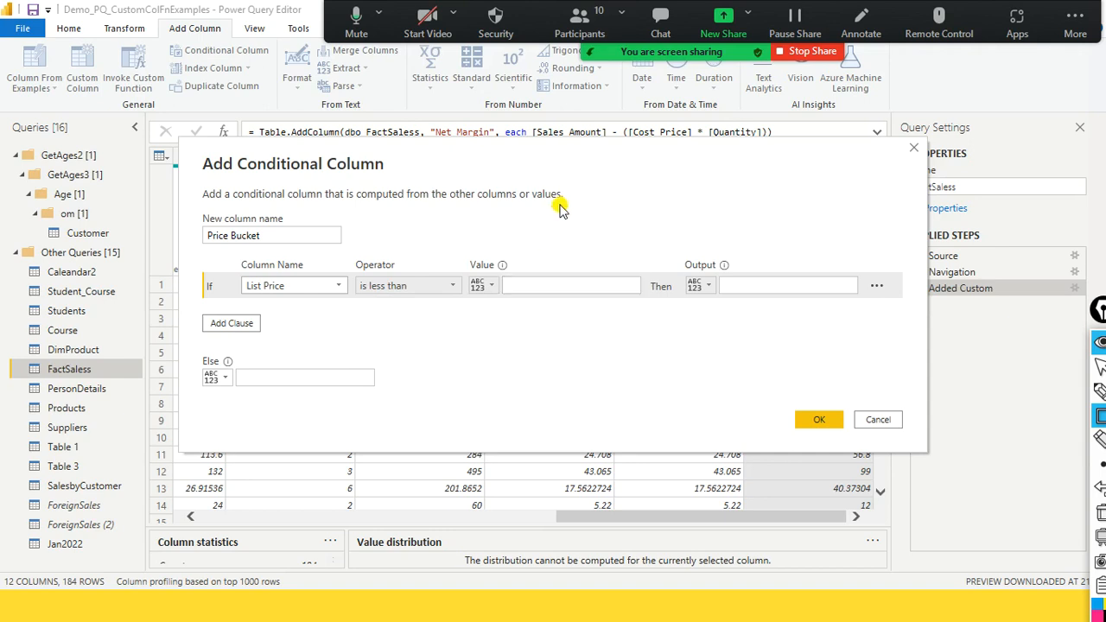
- Complete the first clause with the comparison value 5 and the output Low
{"action": "left_click_drag", "start_coordinate": [600, 155], "coordinate": [793, 424]}
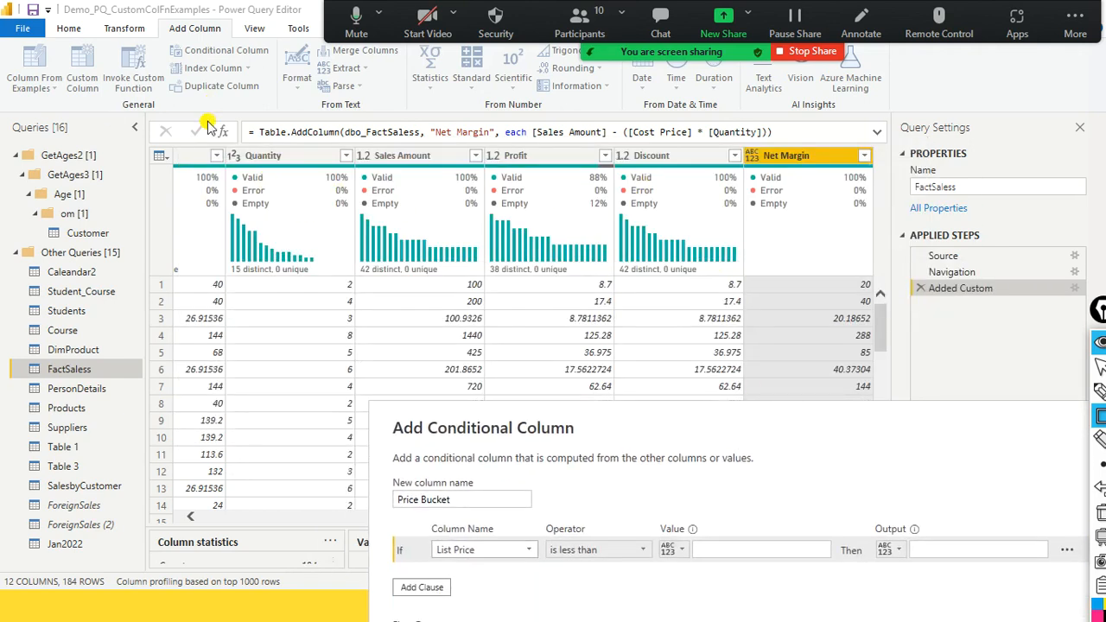
{"action": "left_click_drag", "start_coordinate": [623, 449], "coordinate": [526, 216]}
{"action": "left_click", "coordinate": [630, 321]}
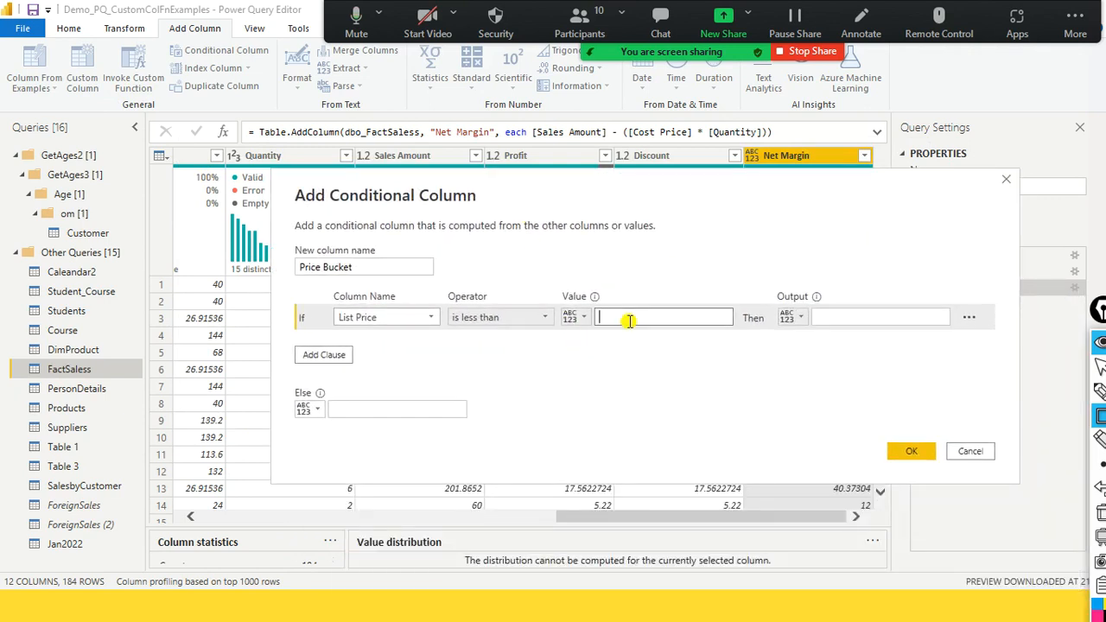
{"action": "type", "text": "5"}
{"action": "left_click", "coordinate": [847, 321]}
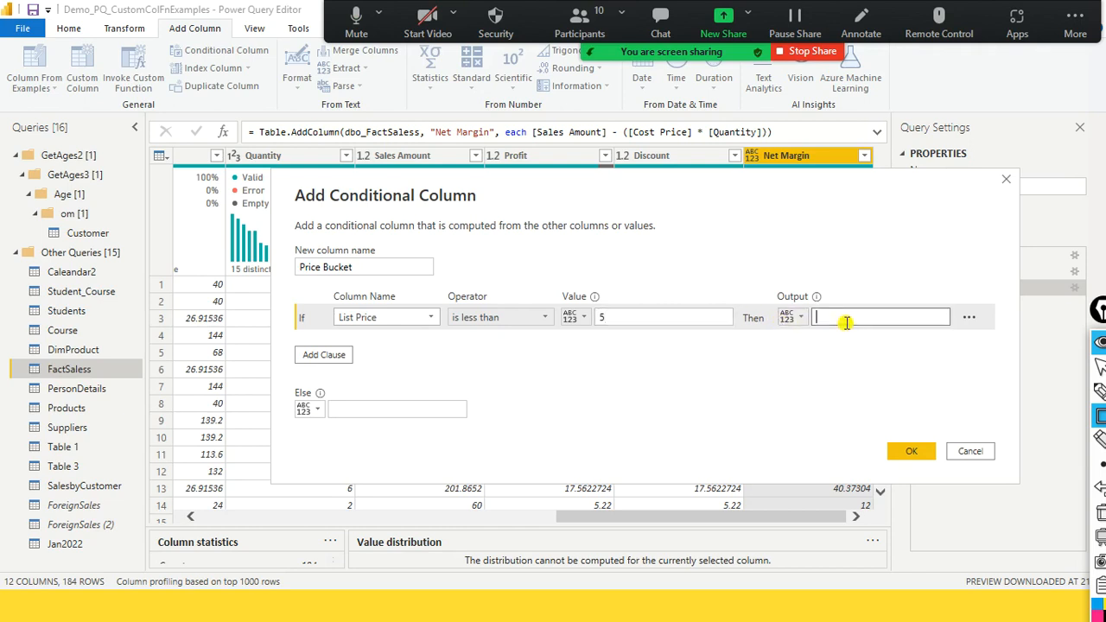
{"action": "type", "text": "Low"}
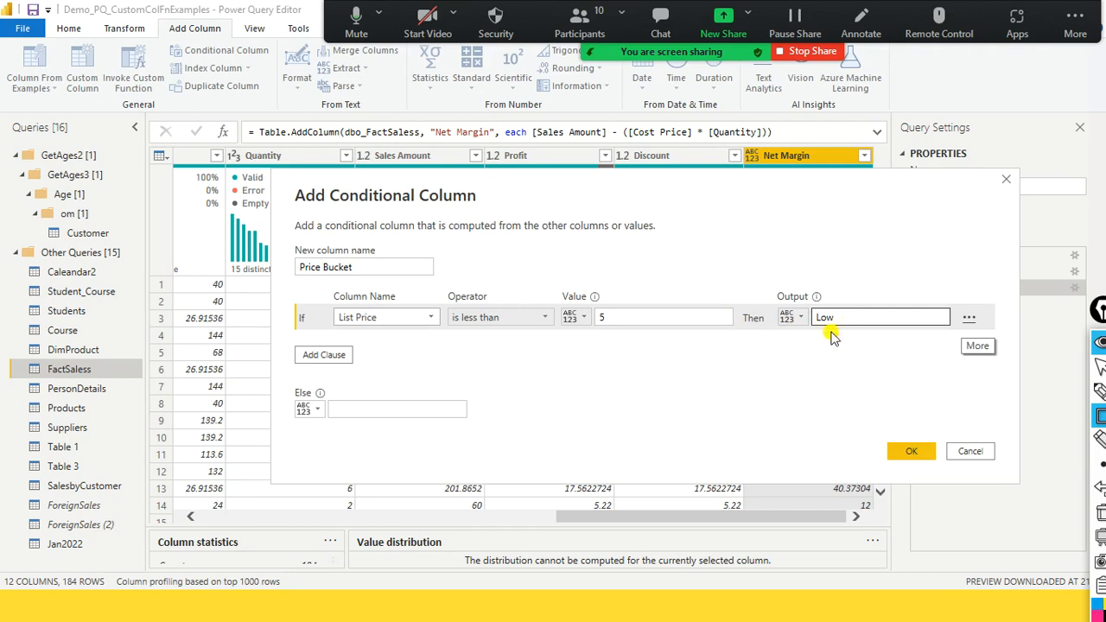
- Add an else-if clause outputting Medium when List Price is greater than or equal to 5, and create the conditional column
{"action": "left_click", "coordinate": [345, 357]}
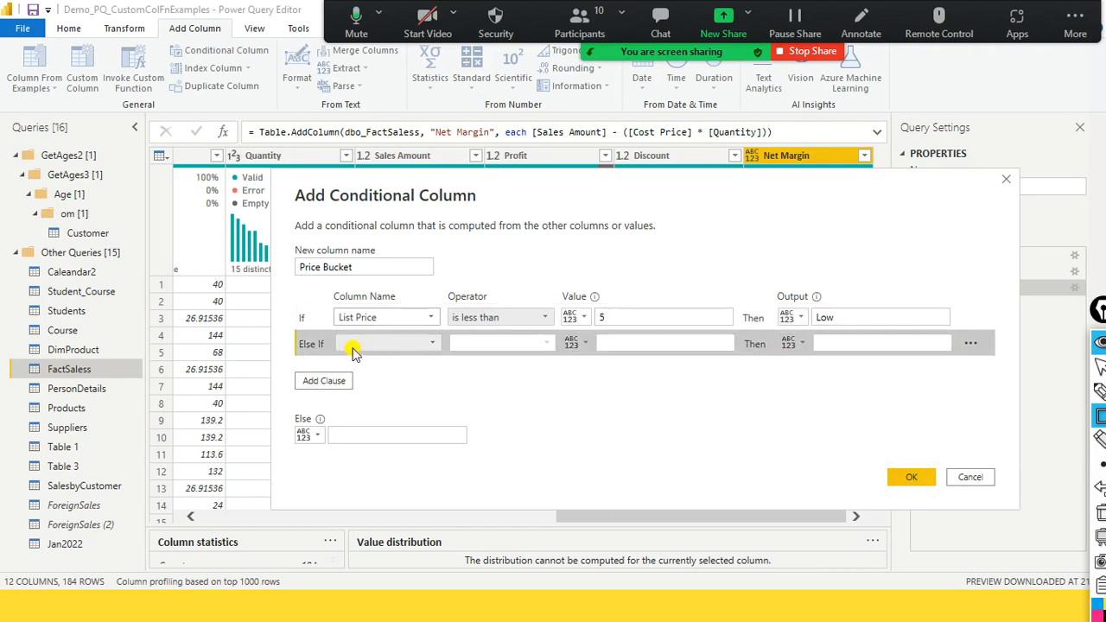
{"action": "left_click", "coordinate": [354, 344]}
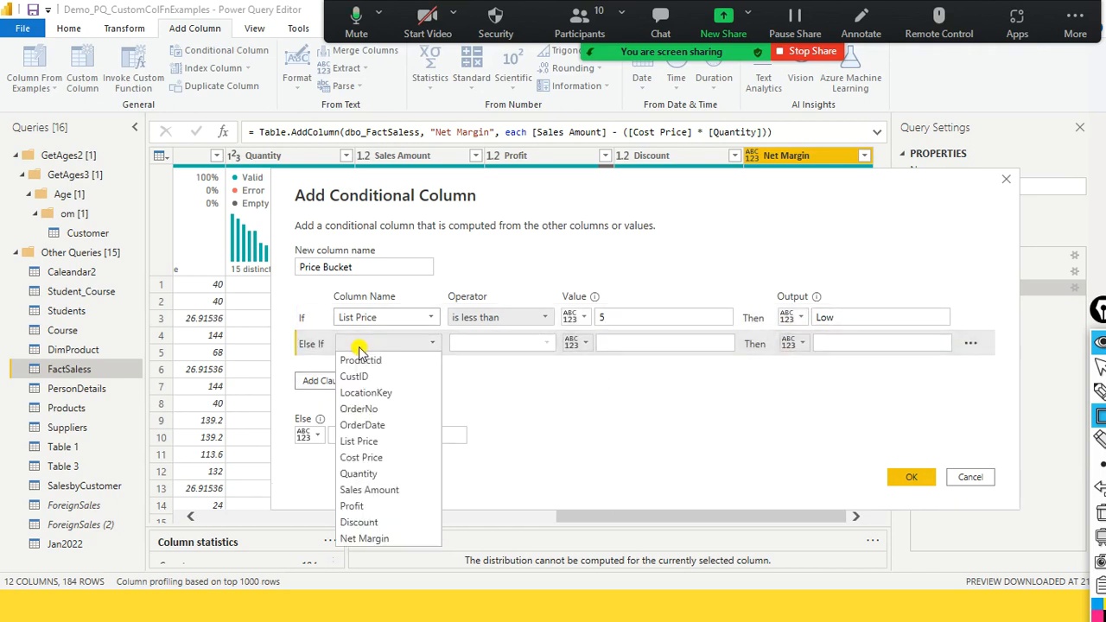
{"action": "left_click", "coordinate": [389, 442]}
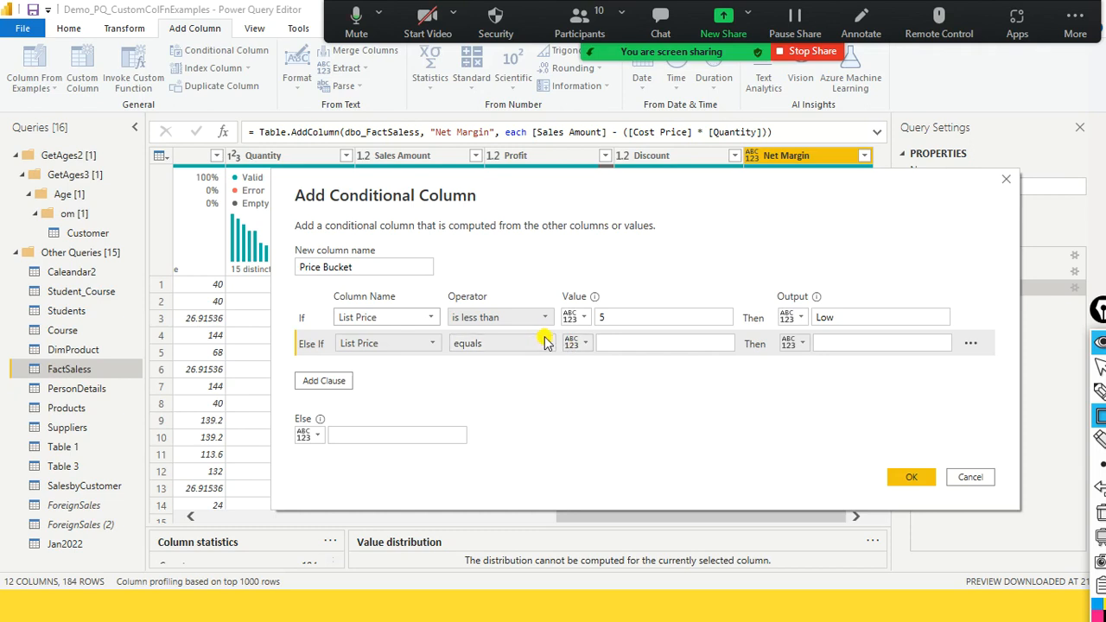
{"action": "left_click", "coordinate": [541, 342]}
{"action": "left_click", "coordinate": [558, 410]}
{"action": "left_click", "coordinate": [655, 342]}
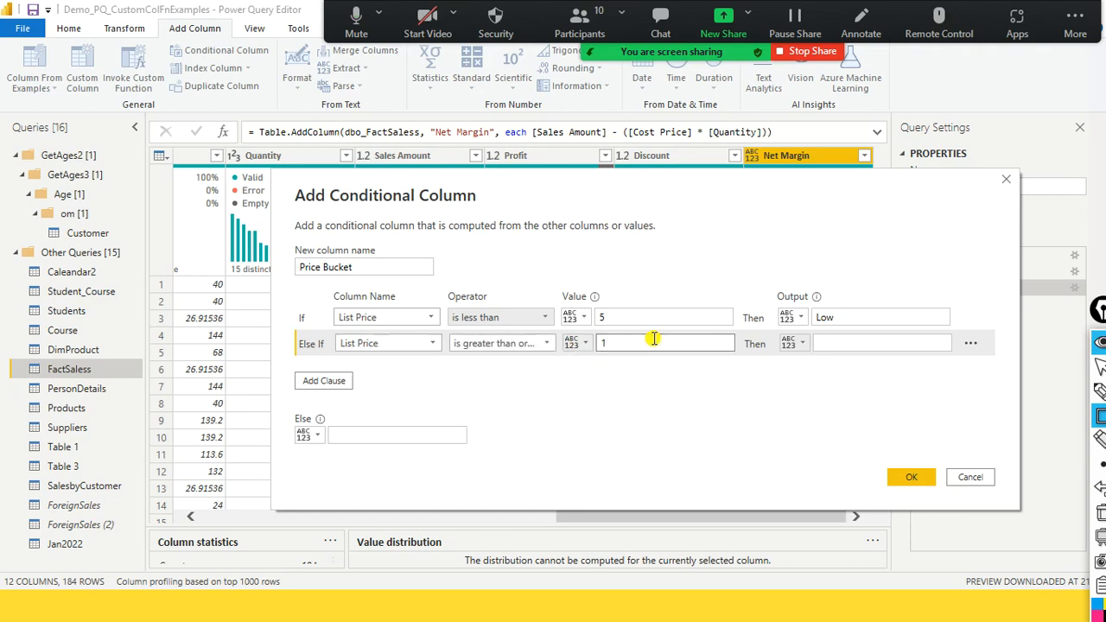
{"action": "left_click_drag", "start_coordinate": [695, 343], "coordinate": [511, 345]}
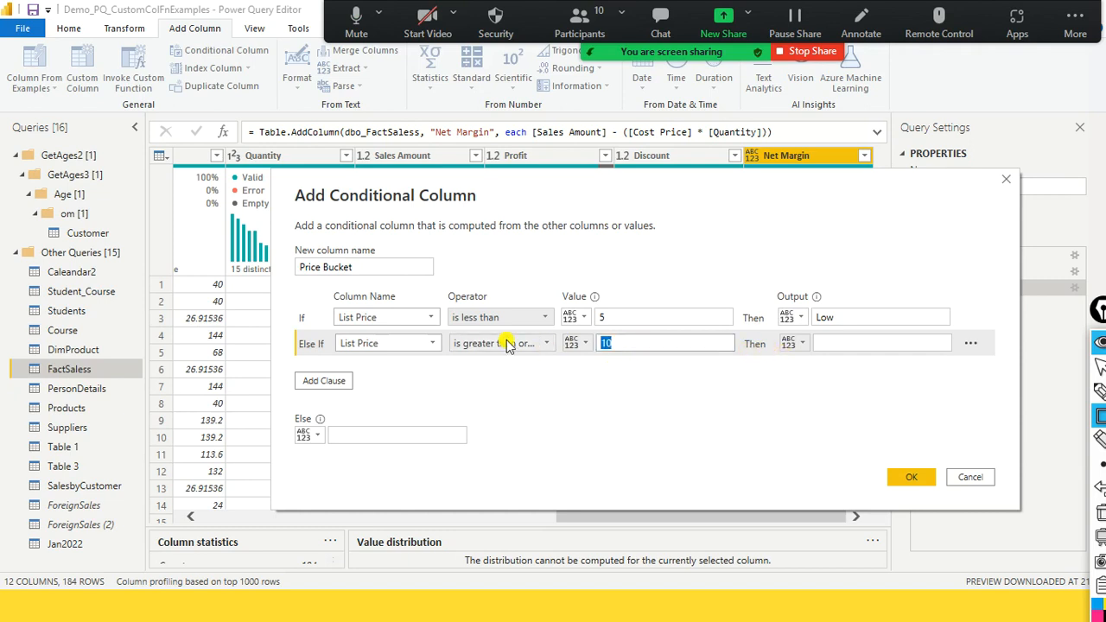
{"action": "type", "text": "5"}
{"action": "left_click", "coordinate": [871, 343]}
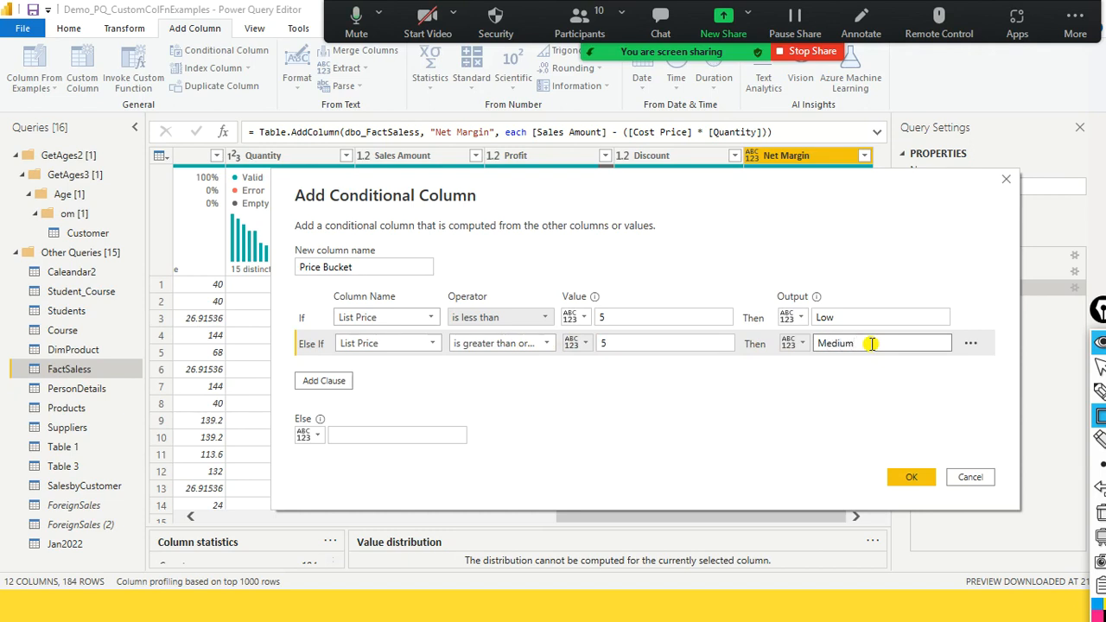
{"action": "left_click", "coordinate": [910, 478]}
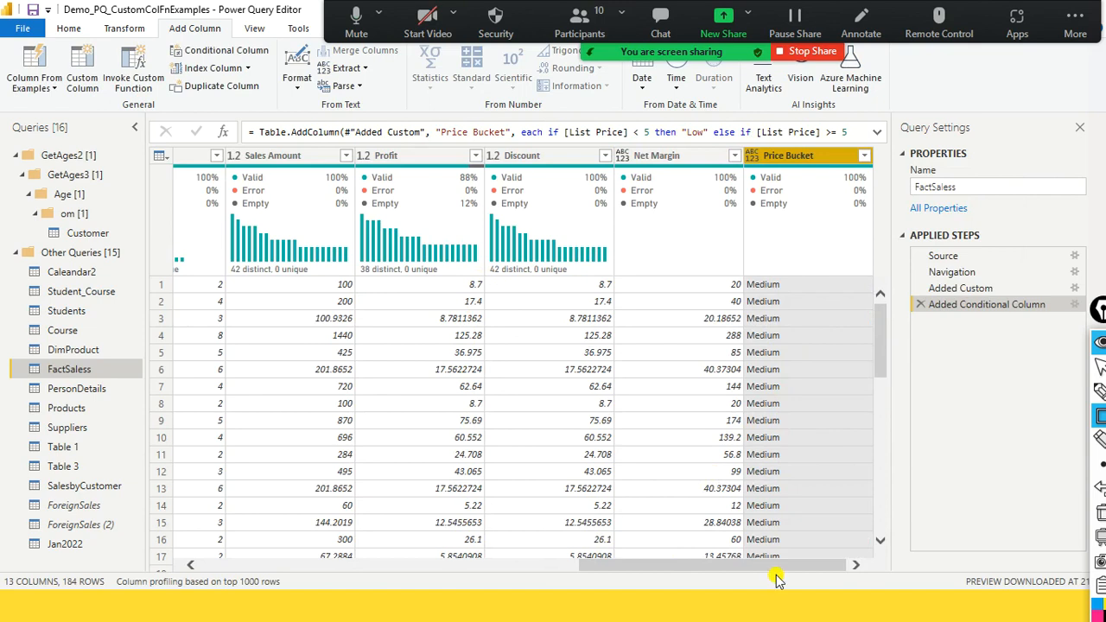
- Move the Price Bucket column between List Price and Cost Price
{"action": "left_click_drag", "start_coordinate": [774, 575], "coordinate": [733, 550]}
{"action": "left_click_drag", "start_coordinate": [869, 166], "coordinate": [225, 166]}
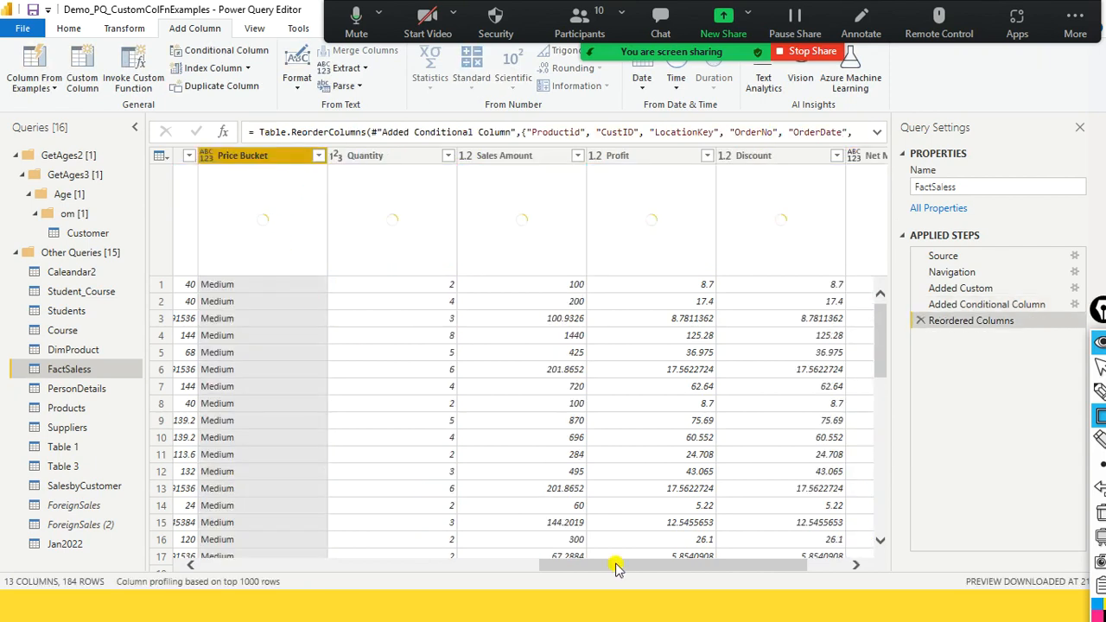
{"action": "left_click_drag", "start_coordinate": [694, 564], "coordinate": [576, 579]}
{"action": "left_click_drag", "start_coordinate": [560, 160], "coordinate": [432, 168]}
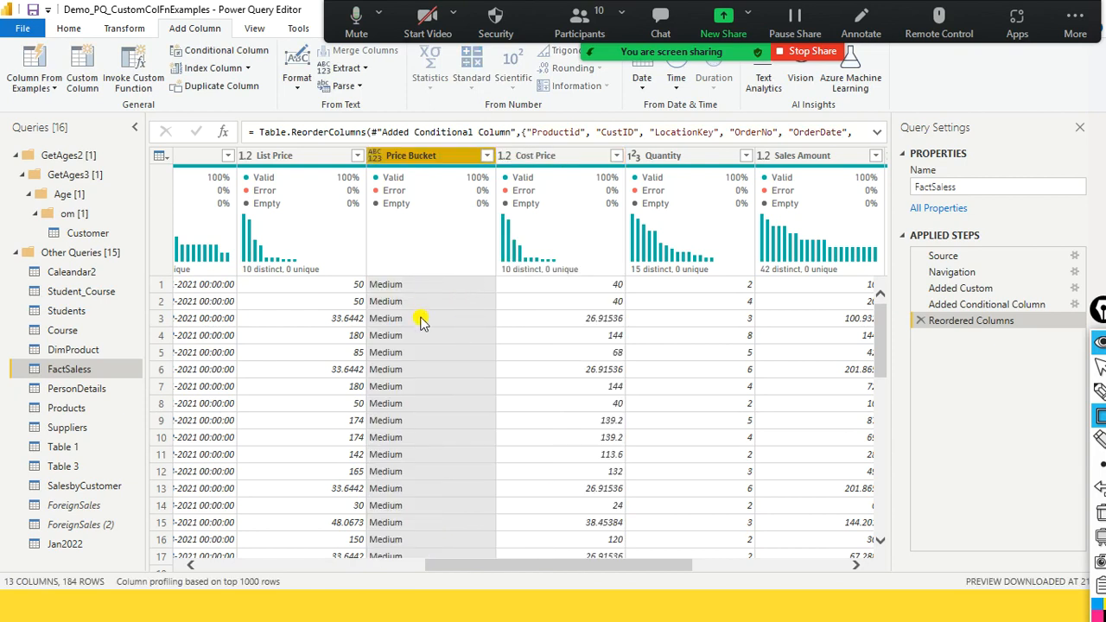
- Expand the formula of the column reordering step and examine the full column list in Table.ReorderColumns
{"action": "left_click_drag", "start_coordinate": [562, 132], "coordinate": [824, 132]}
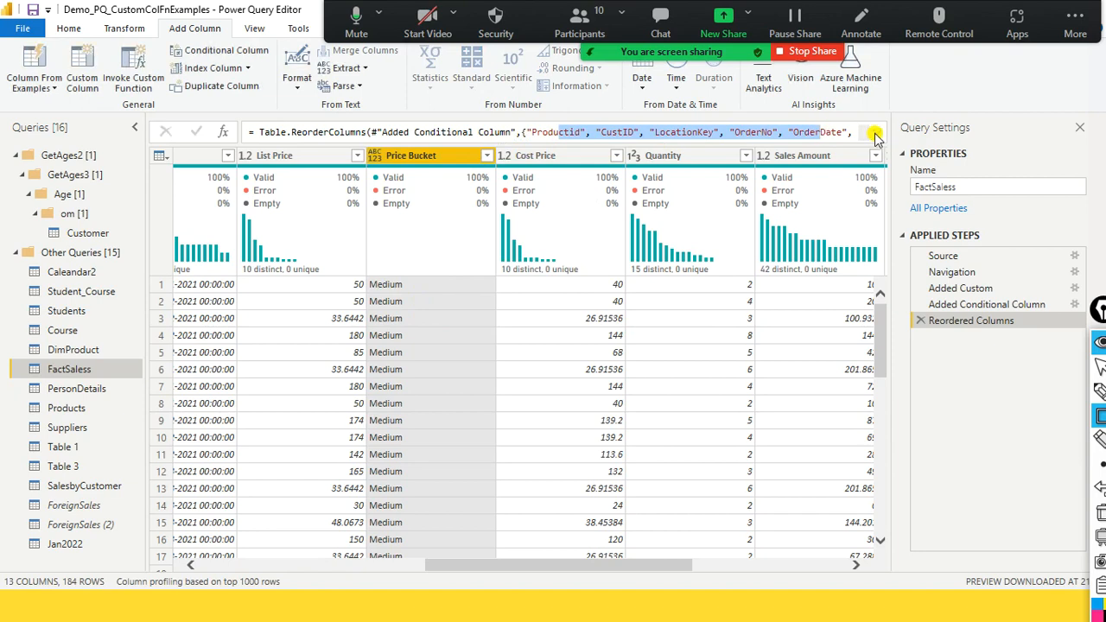
{"action": "left_click", "coordinate": [875, 134]}
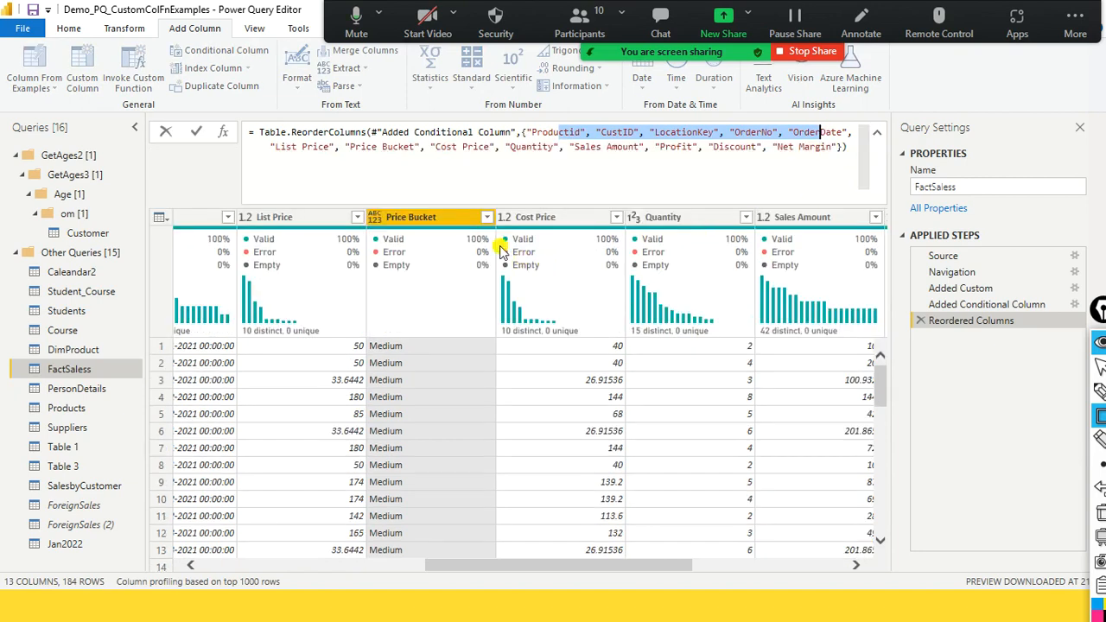
{"action": "left_click", "coordinate": [439, 216]}
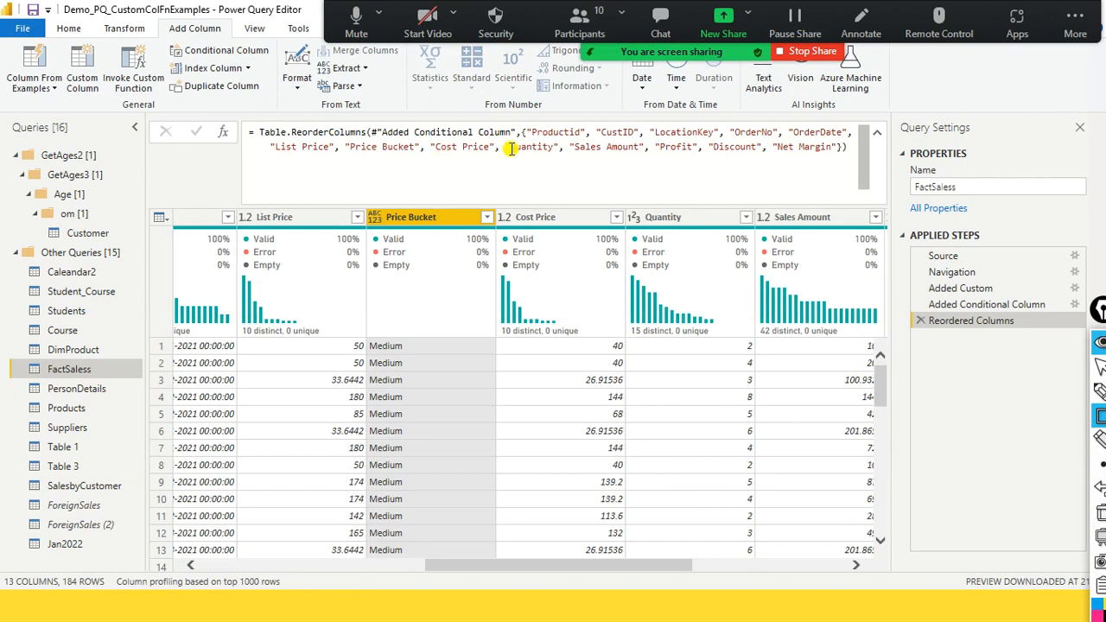
- Examine the Price Bucket conditional expression in the Advanced Editor code of FactSaless, and close the editor without changes
{"action": "left_click", "coordinate": [257, 29]}
{"action": "left_click", "coordinate": [495, 80]}
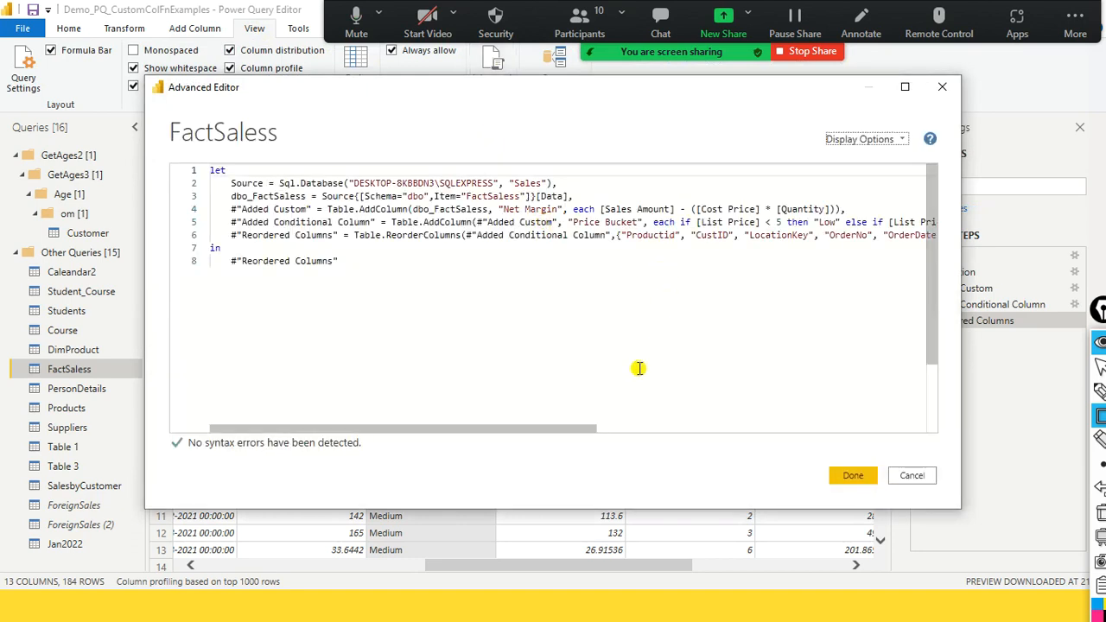
{"action": "left_click", "coordinate": [791, 224]}
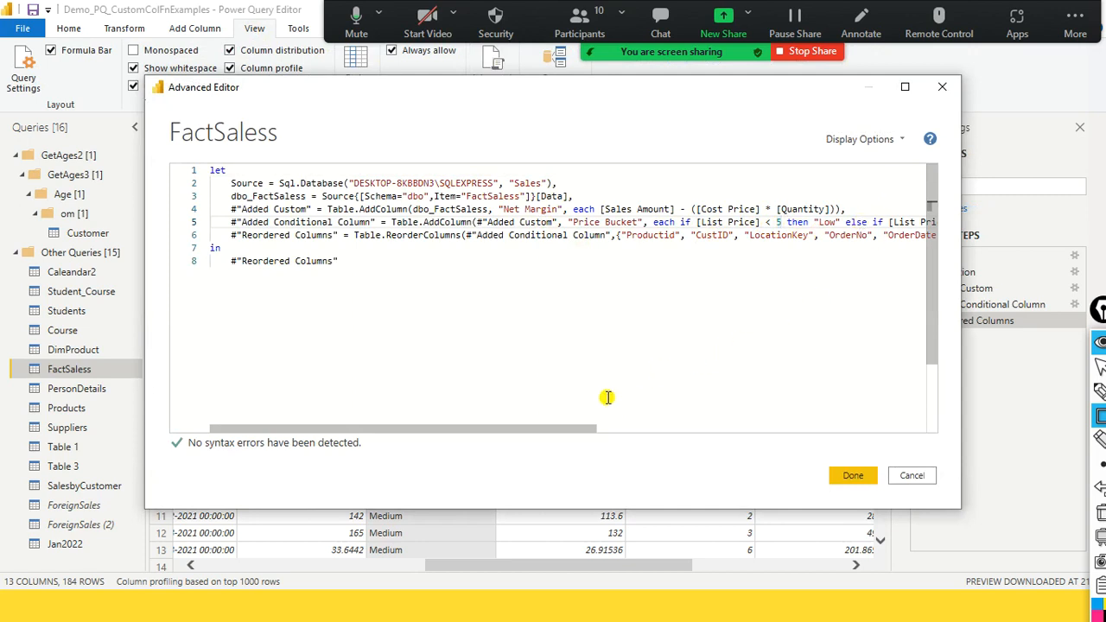
{"action": "left_click_drag", "start_coordinate": [580, 427], "coordinate": [726, 428]}
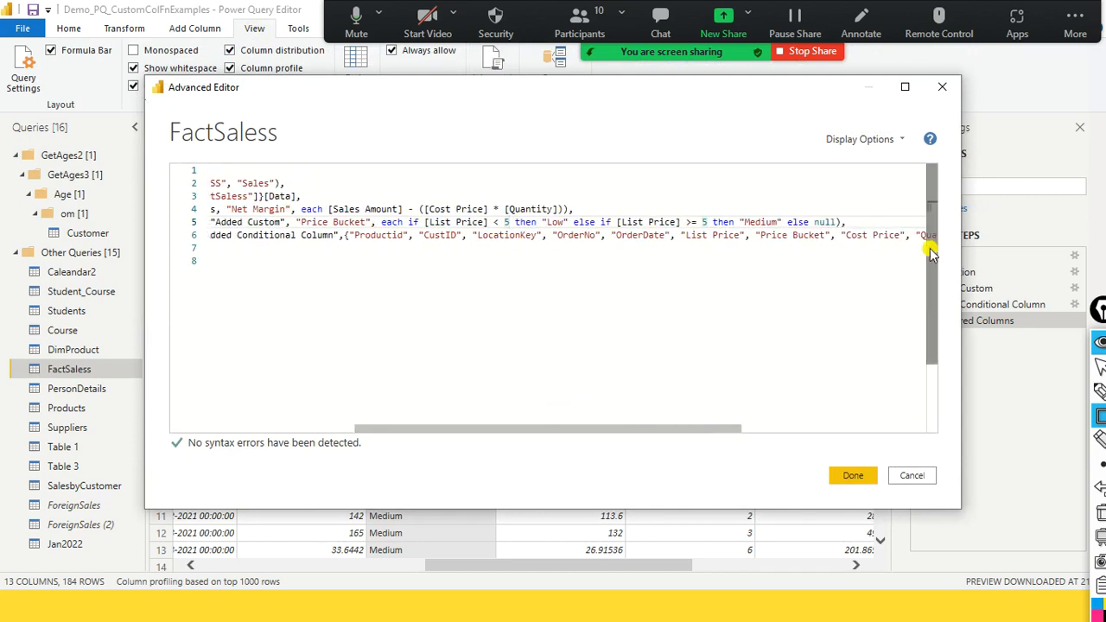
{"action": "left_click", "coordinate": [942, 87]}
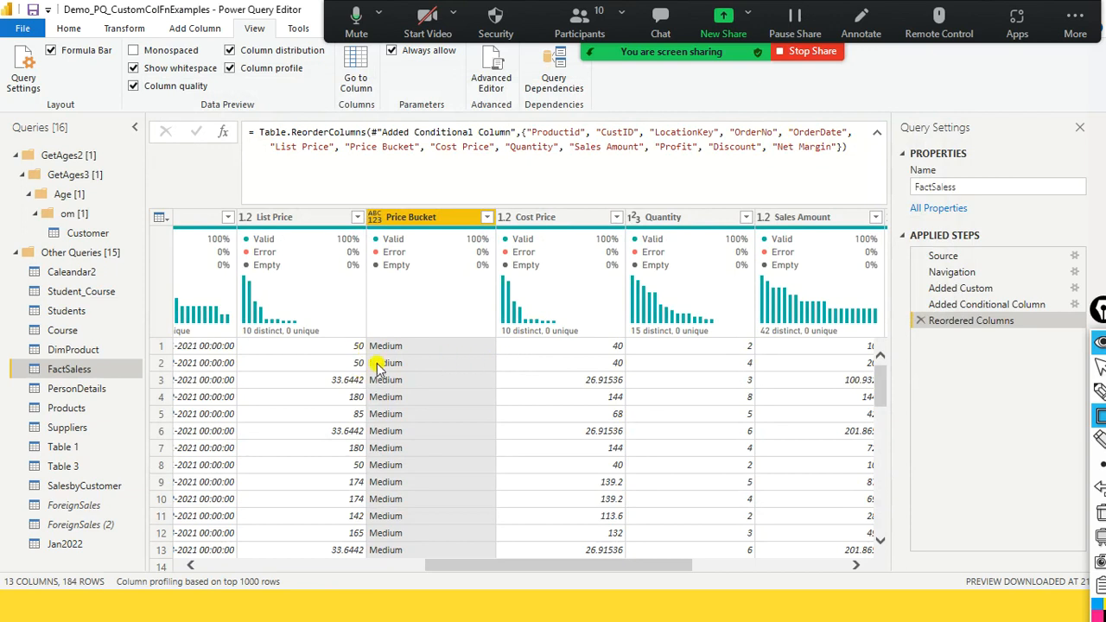
- Check which distinct values the Price Bucket column contains in its filter list, without applying a filter
{"action": "scroll", "coordinate": [376, 367], "scroll_direction": "down", "scroll_amount": 3}
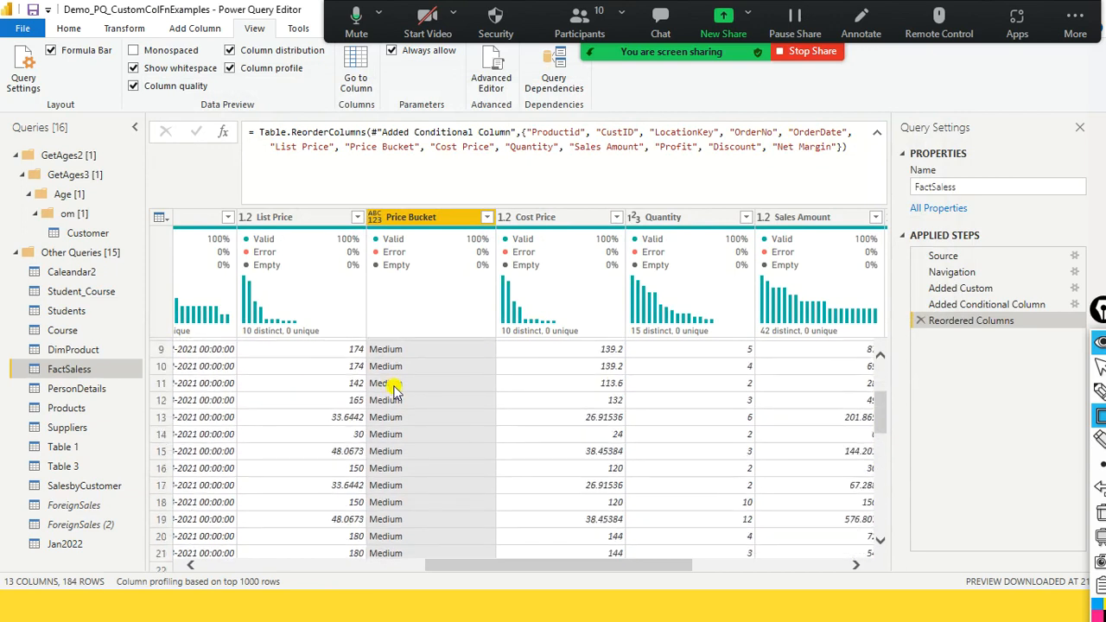
{"action": "left_click", "coordinate": [487, 218]}
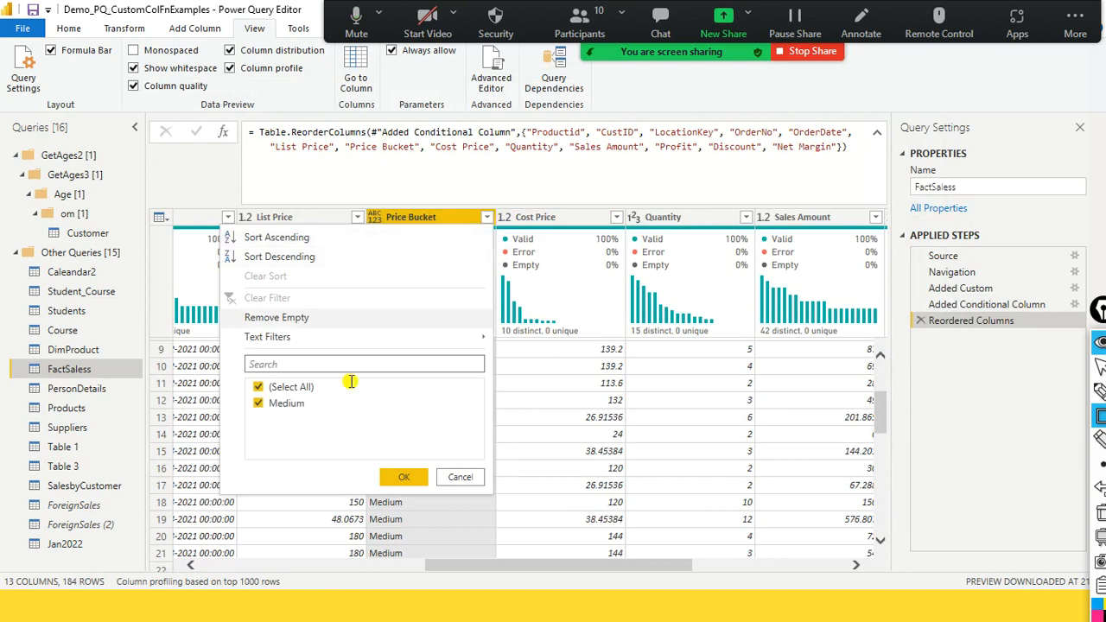
{"action": "left_click", "coordinate": [461, 481]}
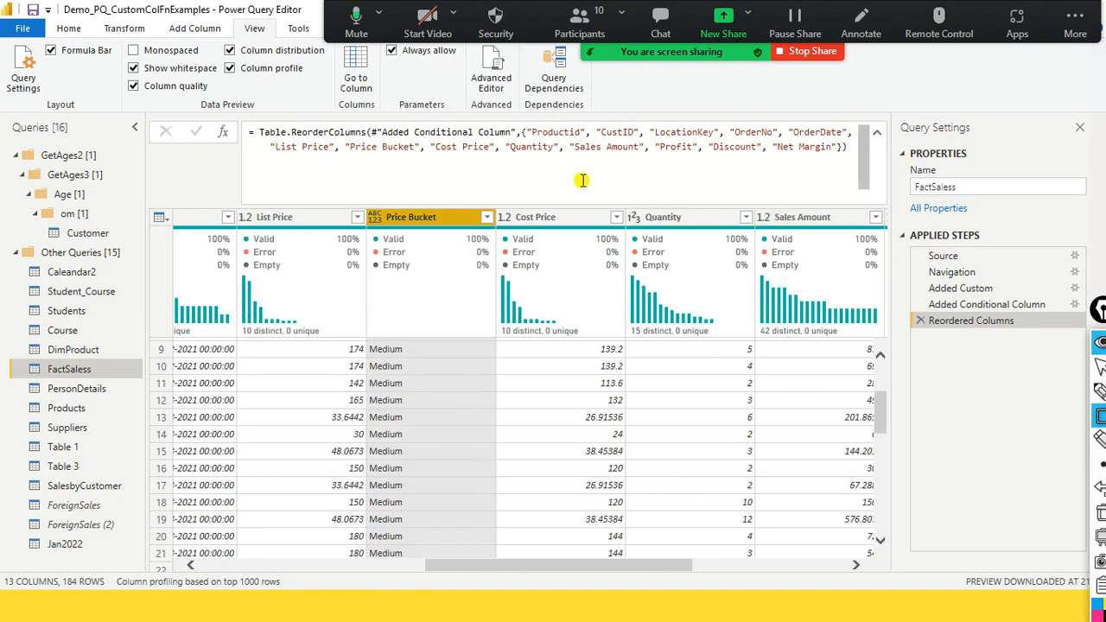
- Open the FactSaless code in the Advanced Editor and examine the let and in blocks and the step lines between them
{"action": "left_click", "coordinate": [492, 76]}
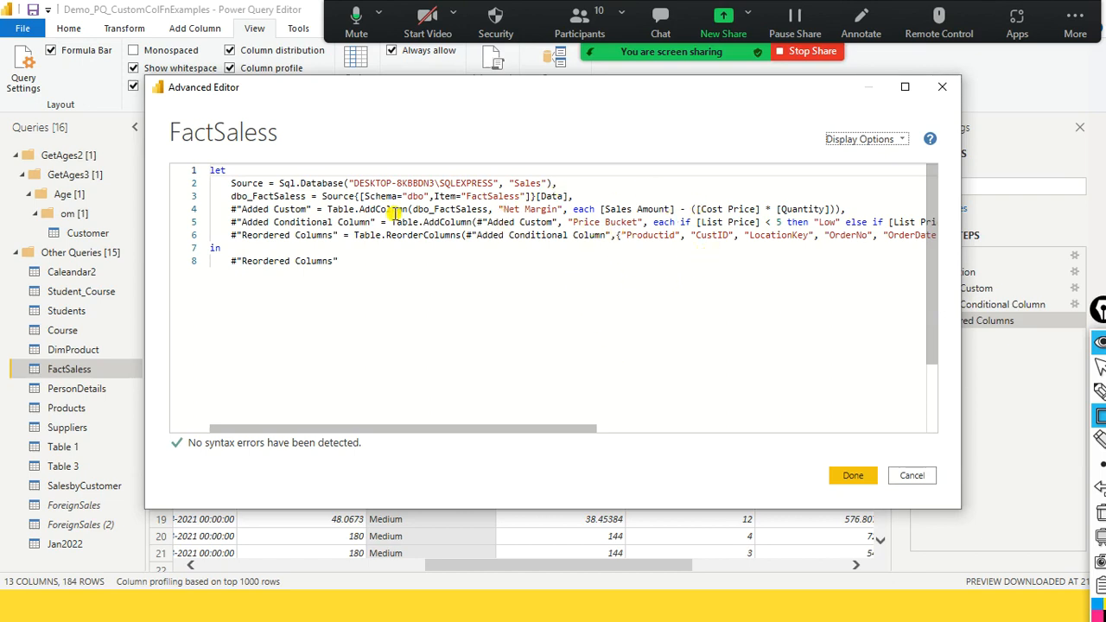
{"action": "left_click_drag", "start_coordinate": [245, 170], "coordinate": [207, 170]}
{"action": "left_click_drag", "start_coordinate": [240, 236], "coordinate": [209, 249]}
{"action": "left_click", "coordinate": [279, 185]}
{"action": "left_click_drag", "start_coordinate": [232, 183], "coordinate": [549, 244]}
{"action": "left_click", "coordinate": [386, 224]}
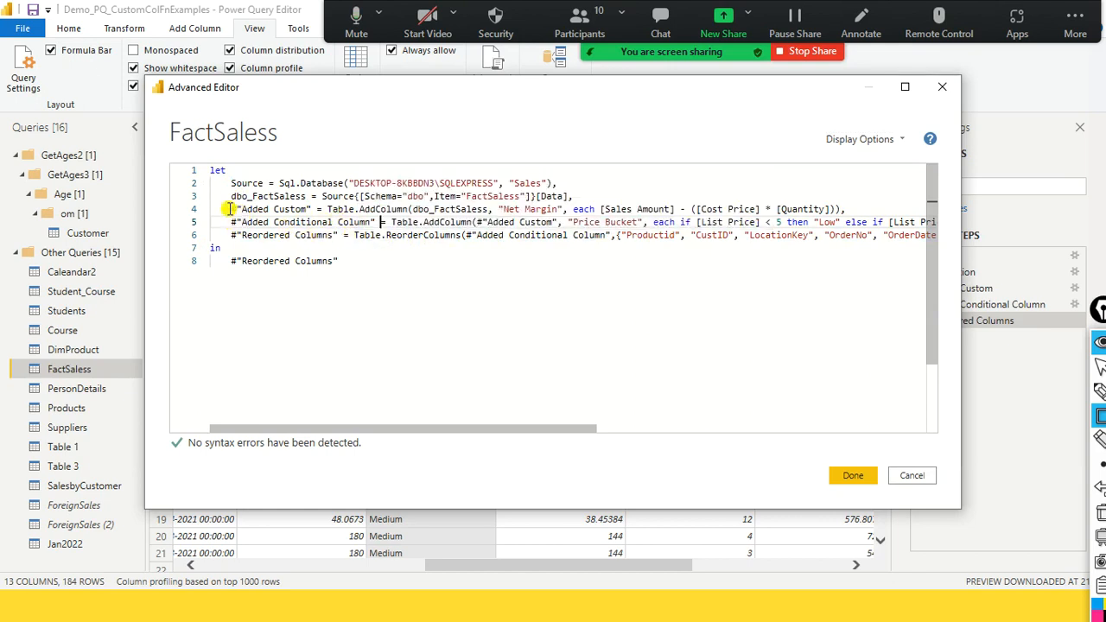
- Examine the #"Added Custom" step name, with its hash and quotes, and the Table.AddColumn function assigned to it
{"action": "left_click_drag", "start_coordinate": [232, 202], "coordinate": [327, 209]}
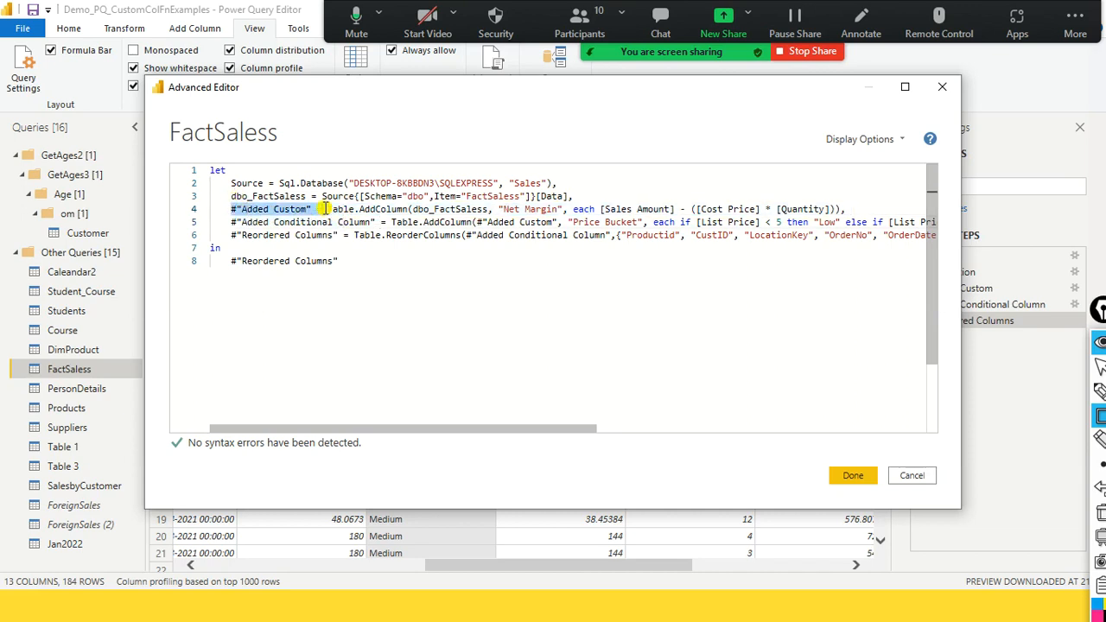
{"action": "left_click", "coordinate": [234, 210]}
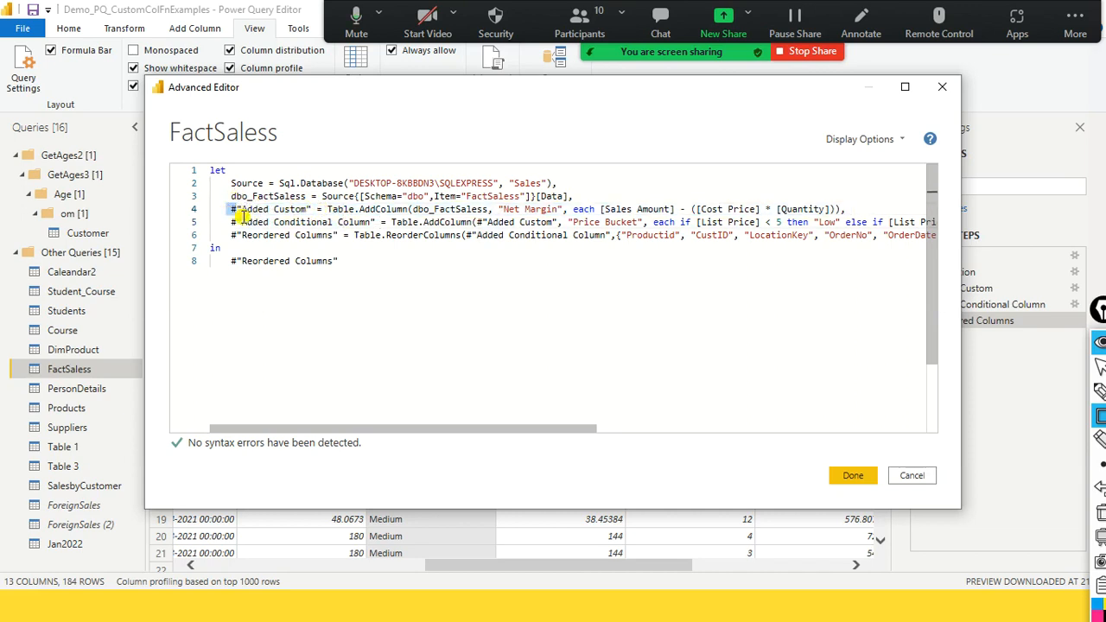
{"action": "left_click", "coordinate": [241, 208]}
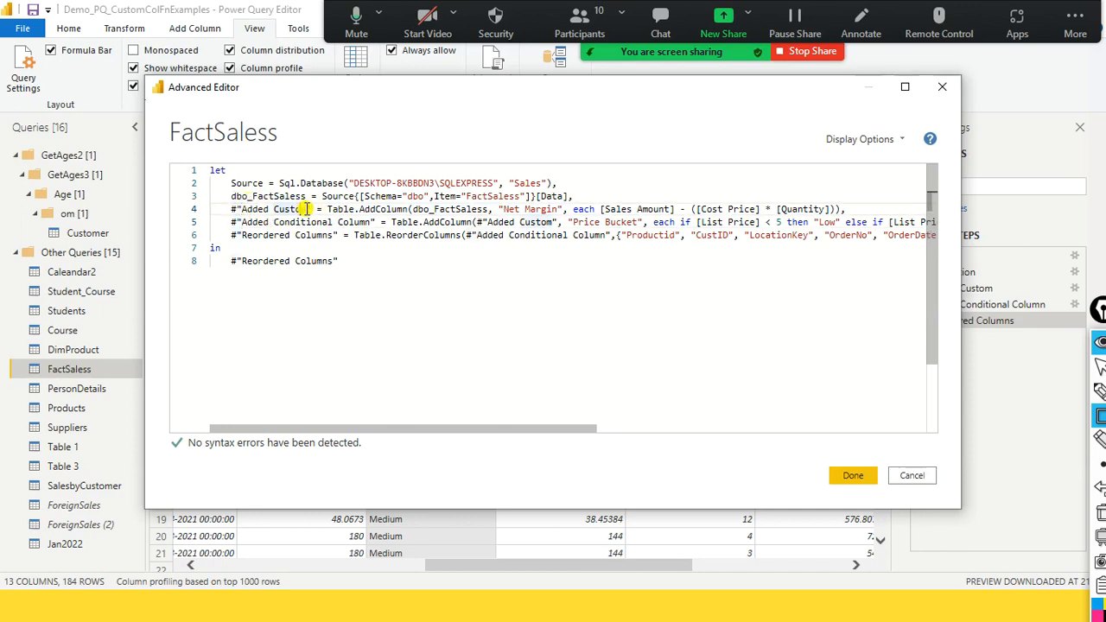
{"action": "double_click", "coordinate": [304, 209]}
{"action": "left_click", "coordinate": [313, 206]}
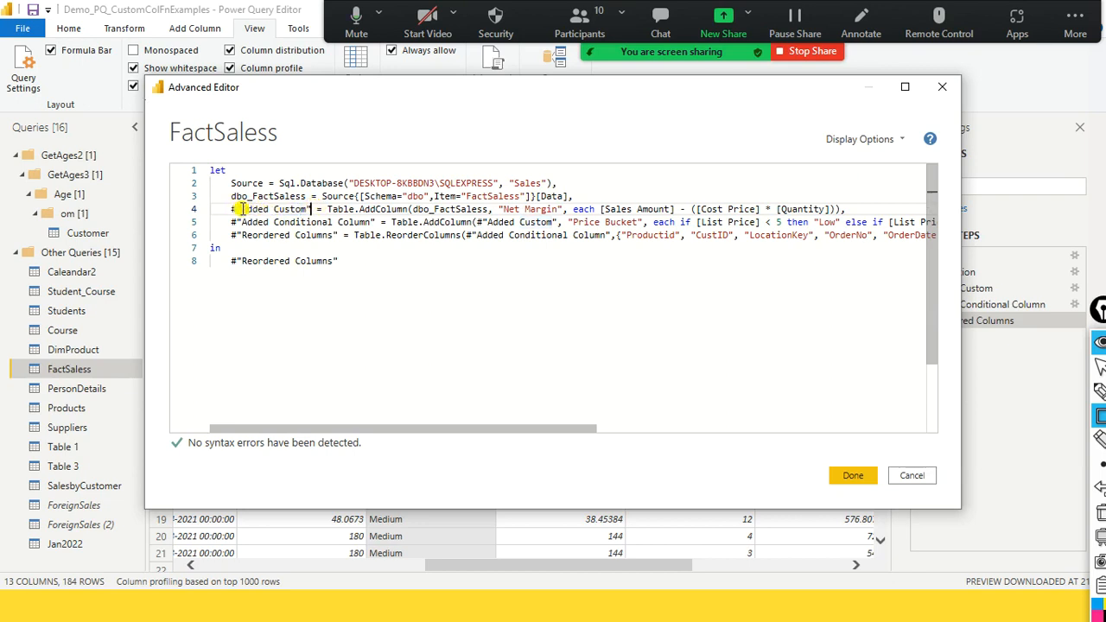
{"action": "left_click", "coordinate": [349, 209]}
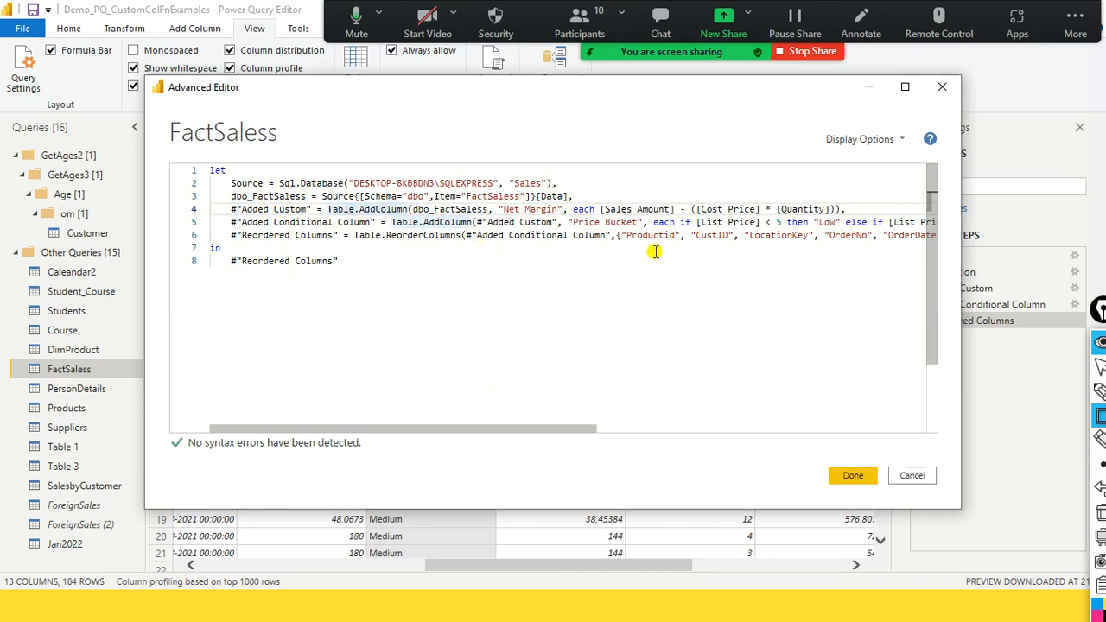
- In the Price Bucket code, set the conditions to List Price < 60 for "Low" and >= 60 for "Medium", and apply the edit
{"action": "left_click", "coordinate": [779, 222]}
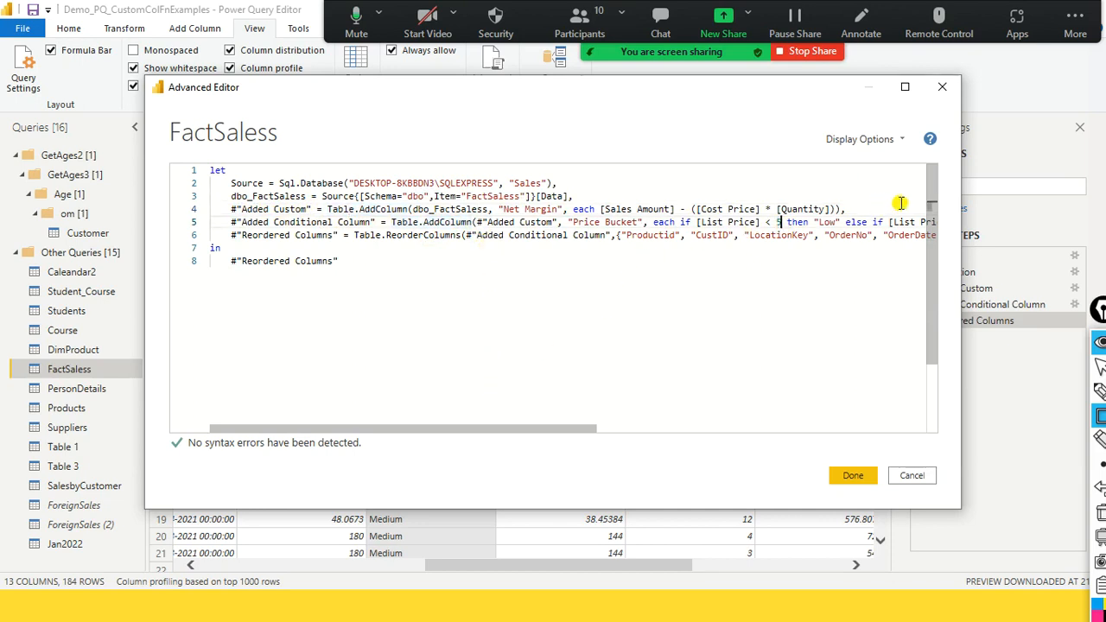
{"action": "key", "text": "Delete"}
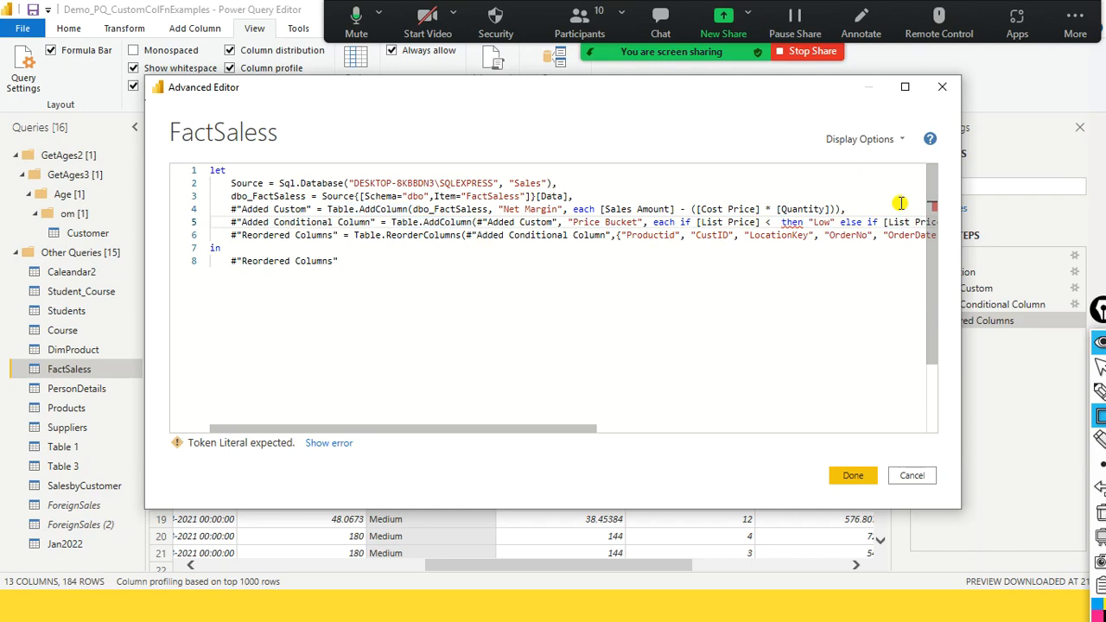
{"action": "type", "text": "60"}
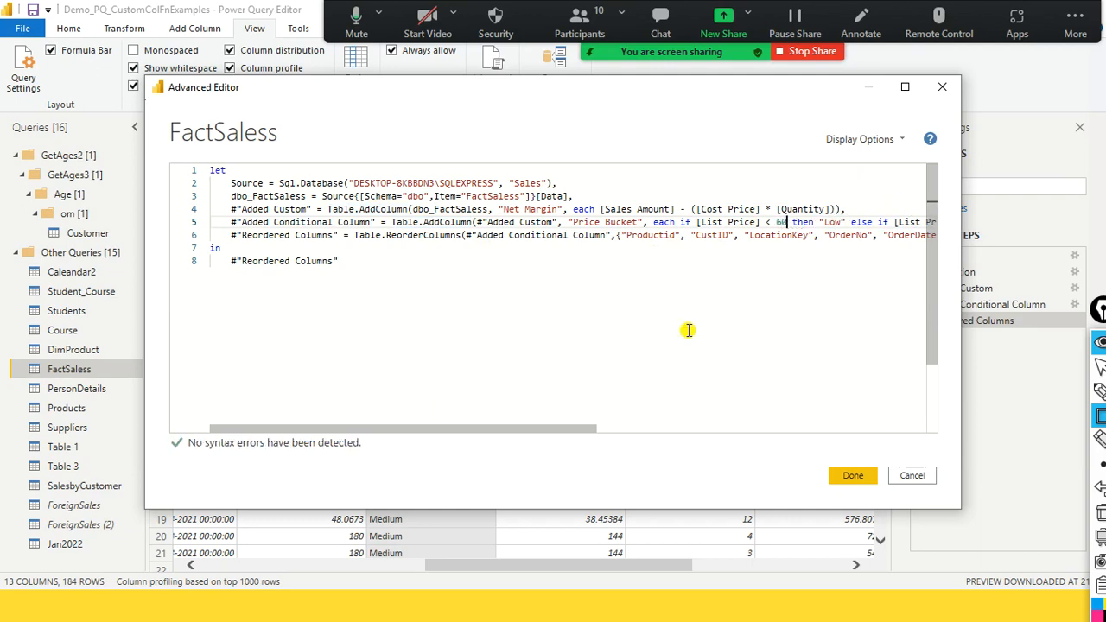
{"action": "left_click_drag", "start_coordinate": [526, 427], "coordinate": [684, 424]}
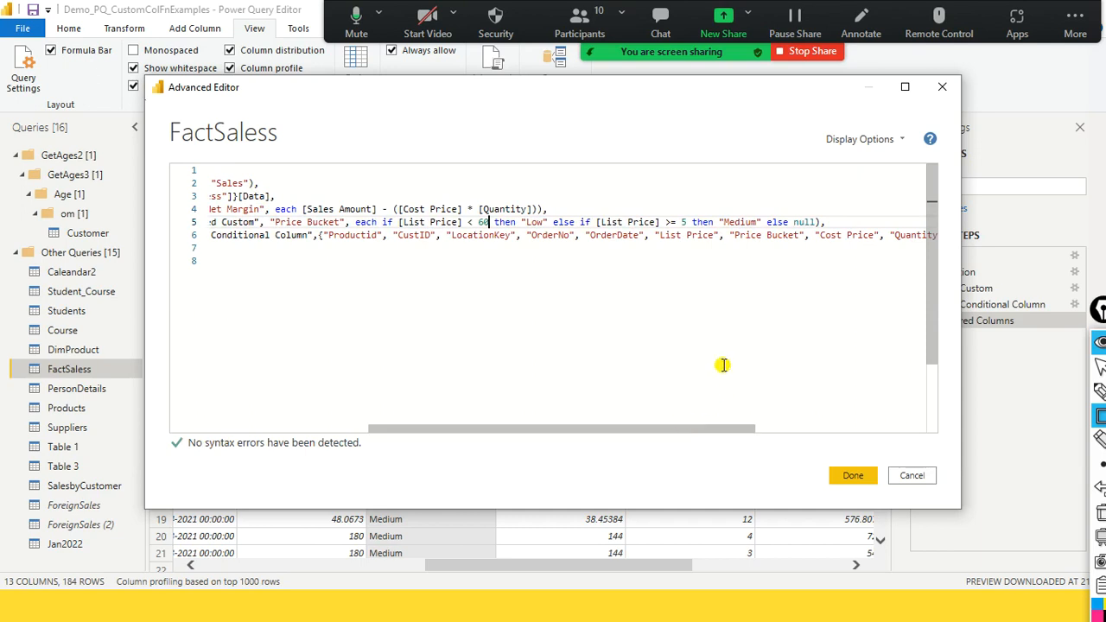
{"action": "left_click", "coordinate": [691, 218]}
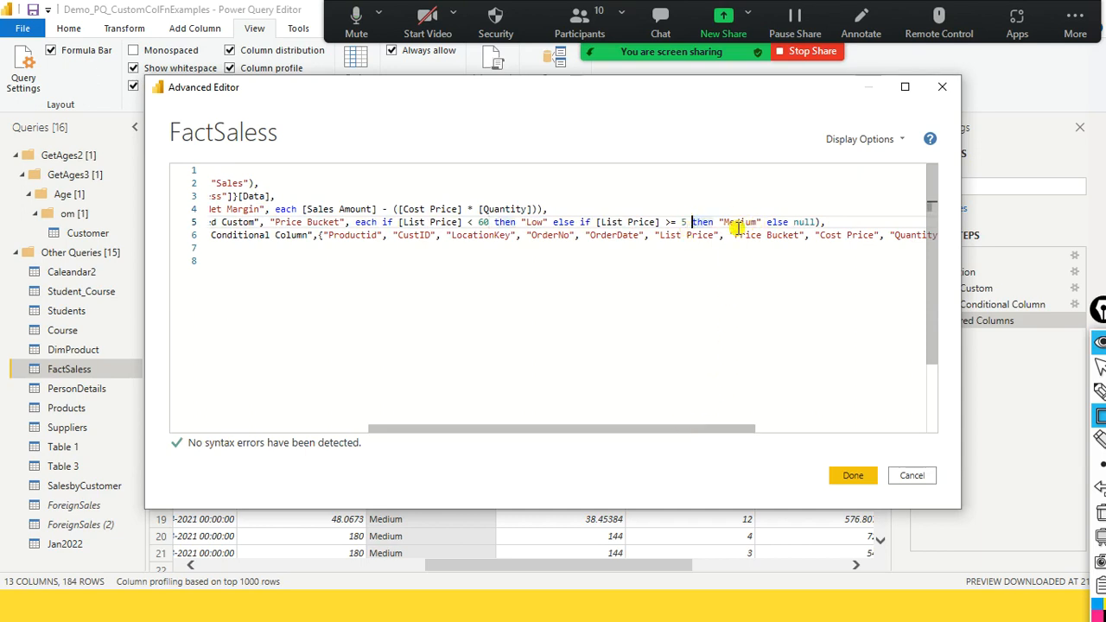
{"action": "key", "text": "BackSpace"}
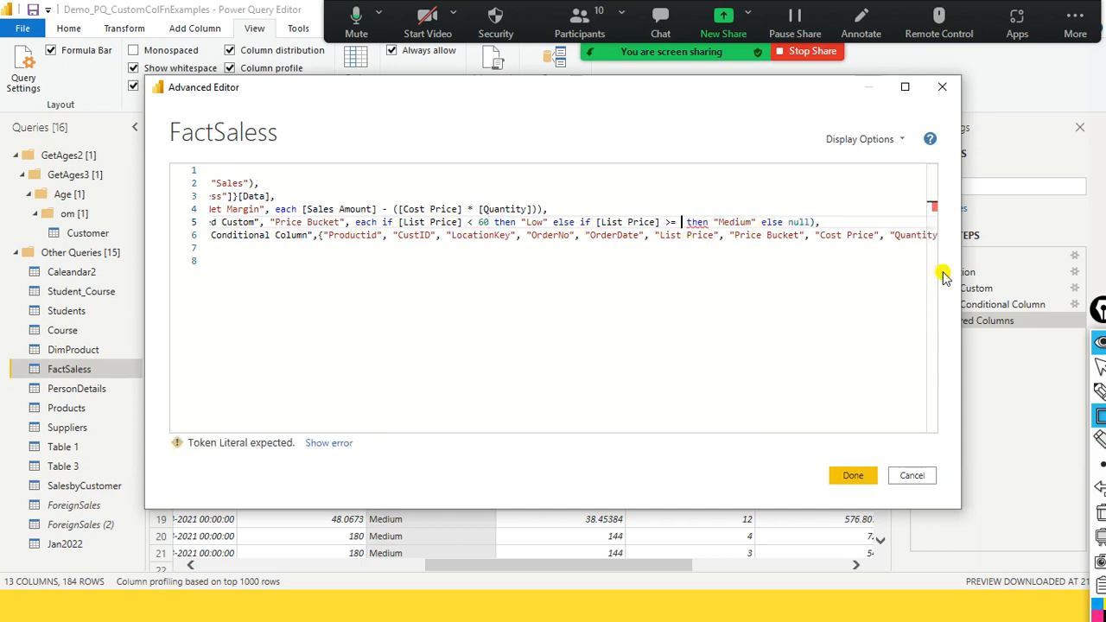
{"action": "type", "text": "60"}
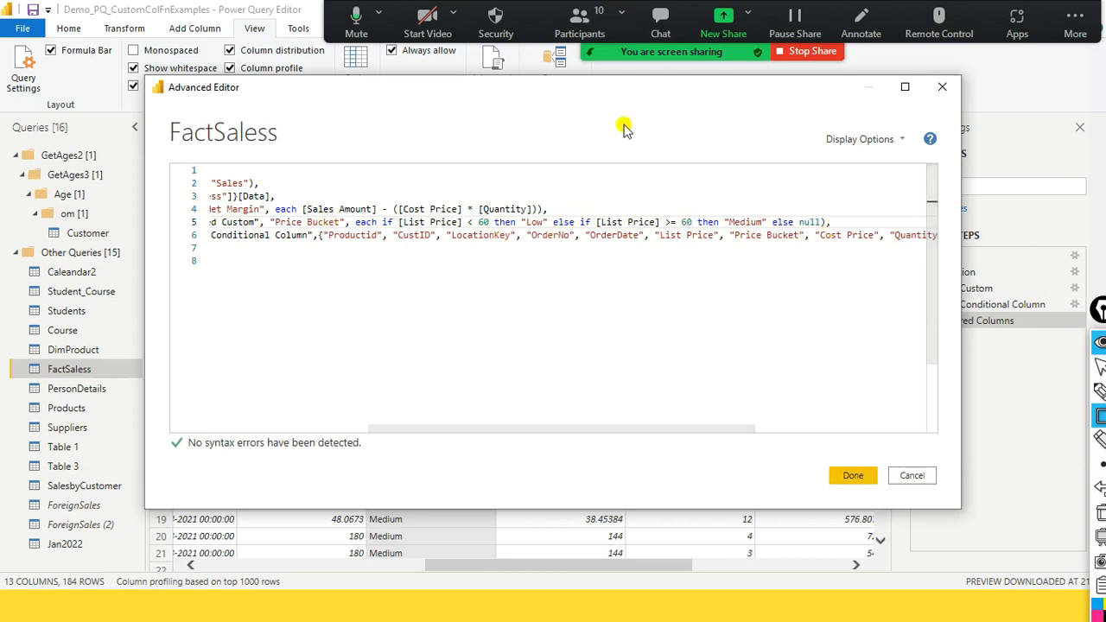
{"action": "left_click", "coordinate": [853, 477]}
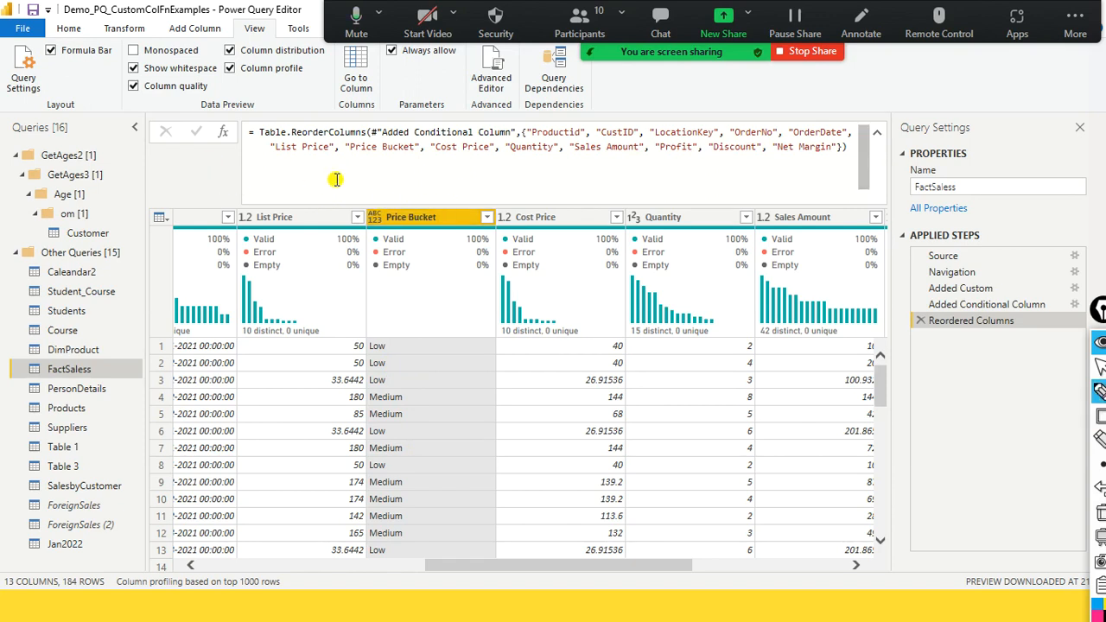
- Review the FactSaless preview across its columns and compare the Price Bucket values with List Price down the rows
{"action": "mouse_move", "coordinate": [441, 262]}
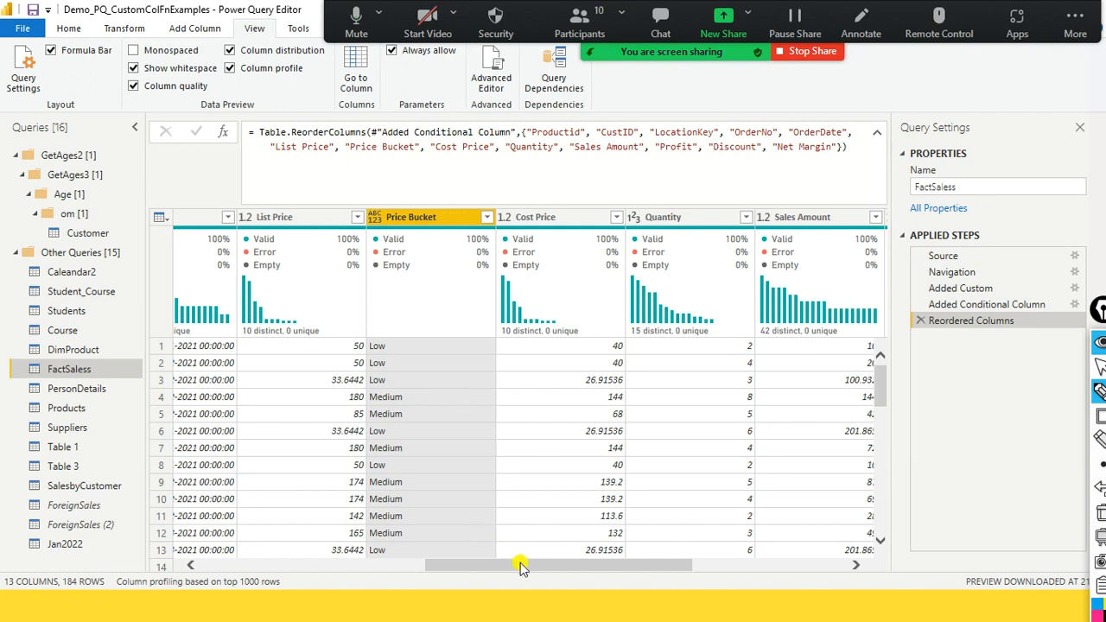
{"action": "left_click_drag", "start_coordinate": [521, 564], "coordinate": [702, 581]}
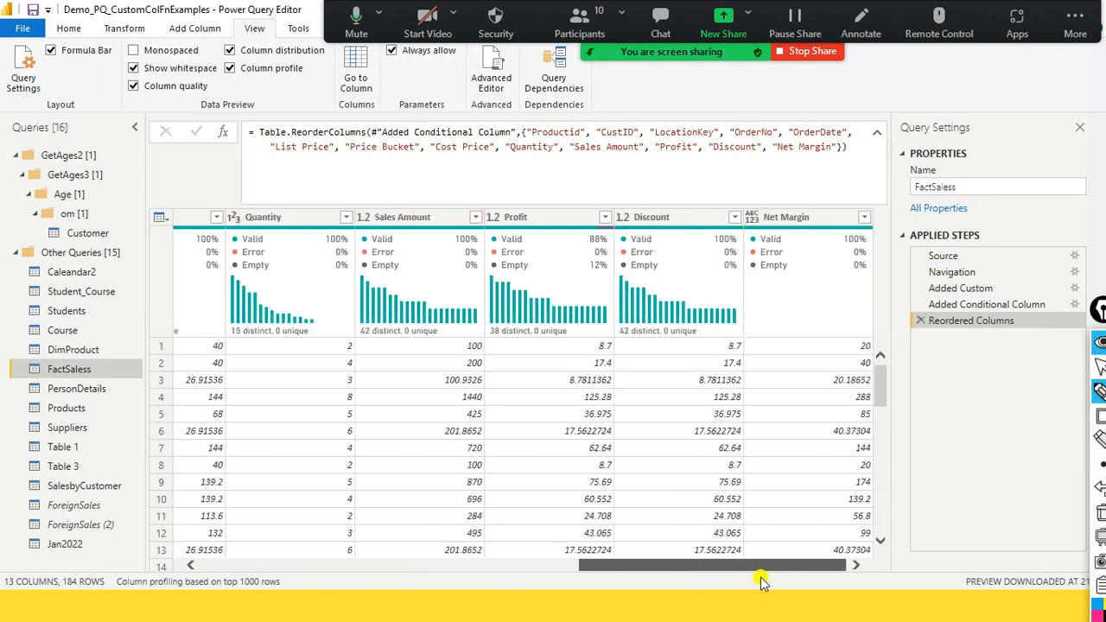
{"action": "left_click_drag", "start_coordinate": [759, 583], "coordinate": [793, 588]}
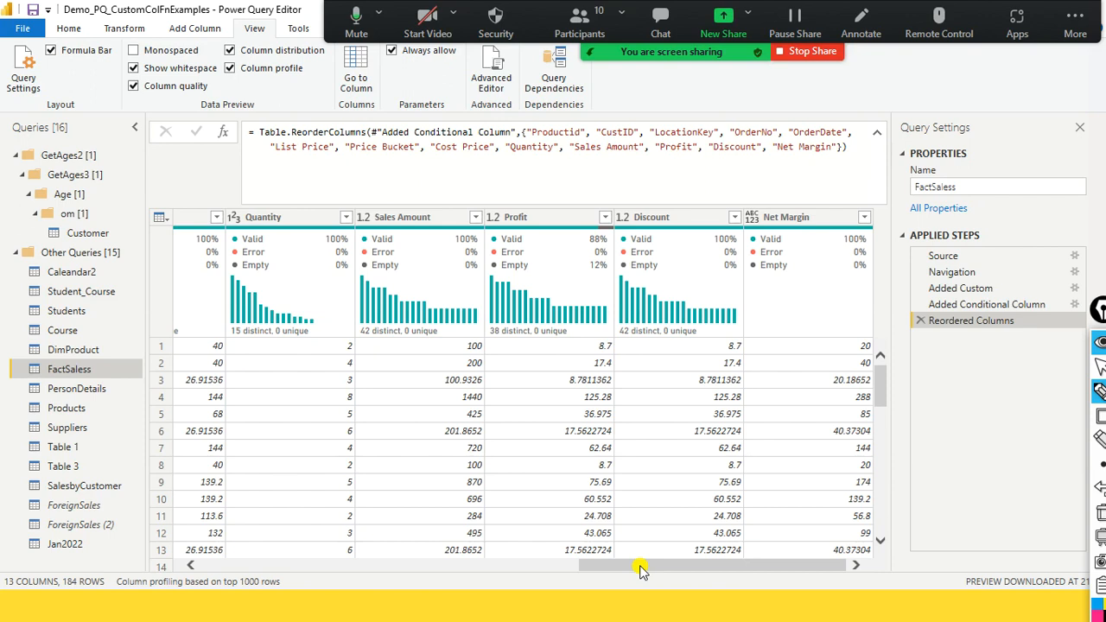
{"action": "left_click_drag", "start_coordinate": [642, 569], "coordinate": [839, 564]}
{"action": "left_click_drag", "start_coordinate": [622, 569], "coordinate": [391, 571]}
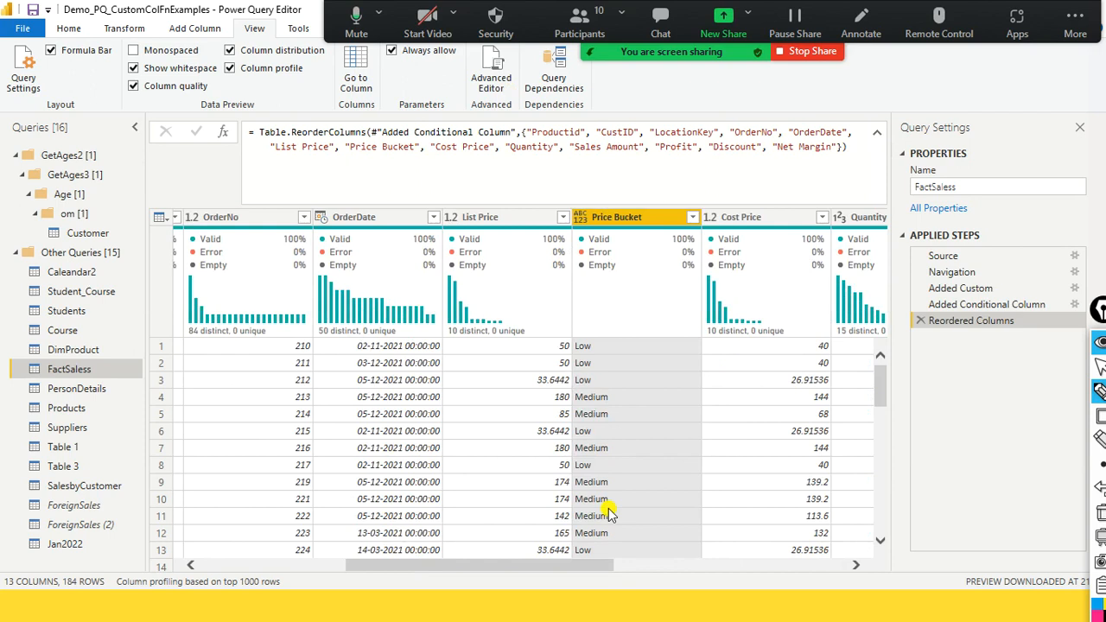
{"action": "scroll", "coordinate": [609, 514], "scroll_direction": "down", "scroll_amount": 12}
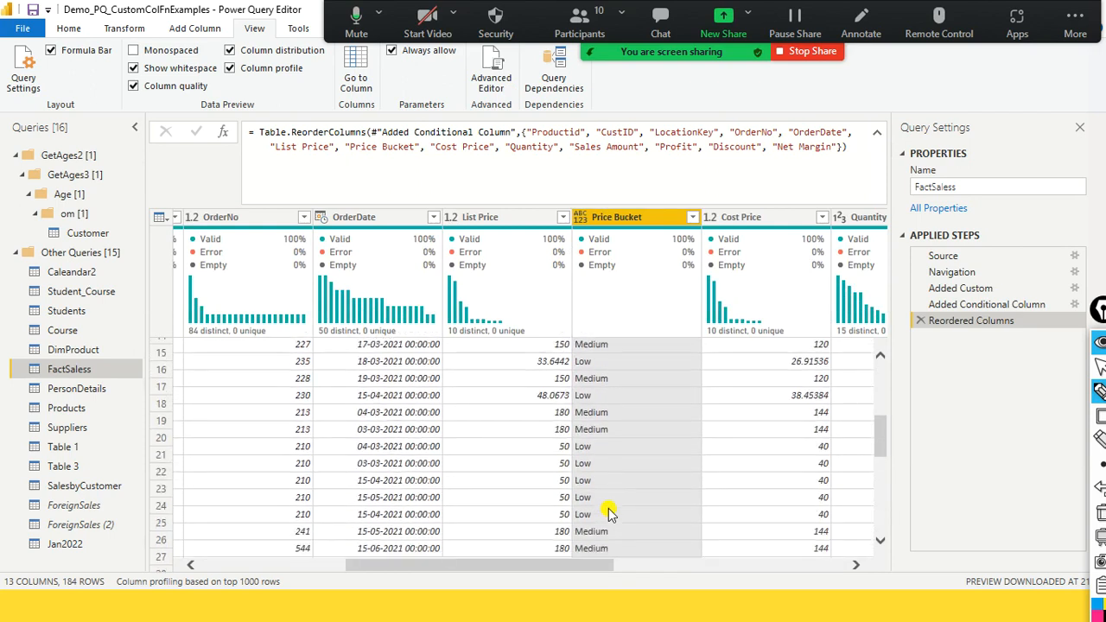
{"action": "scroll", "coordinate": [609, 514], "scroll_direction": "down", "scroll_amount": 13}
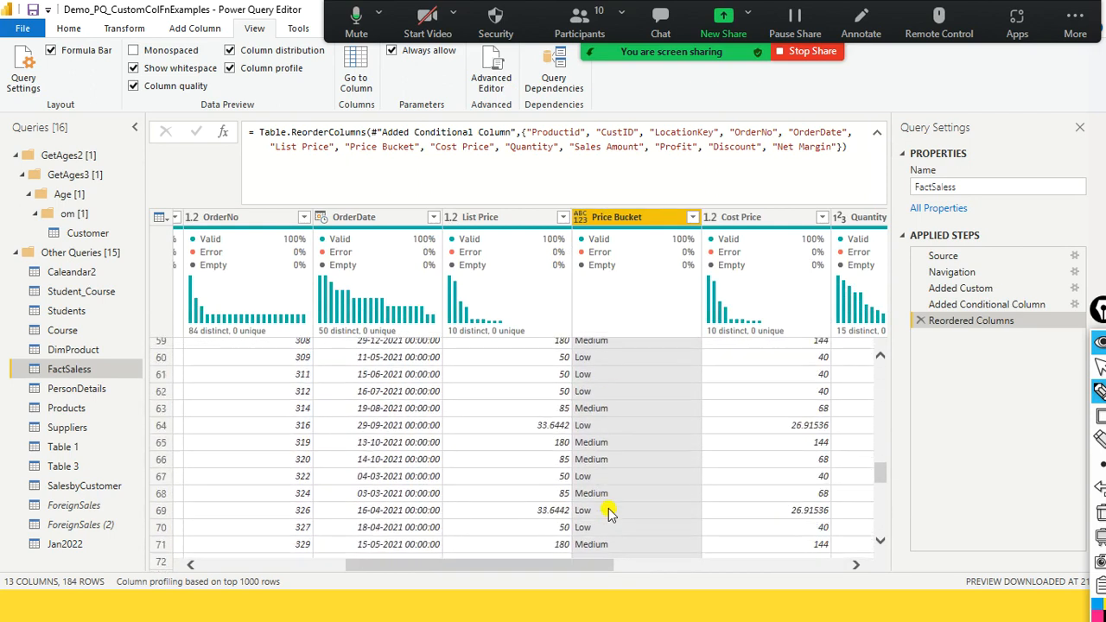
{"action": "scroll", "coordinate": [609, 515], "scroll_direction": "down", "scroll_amount": 3}
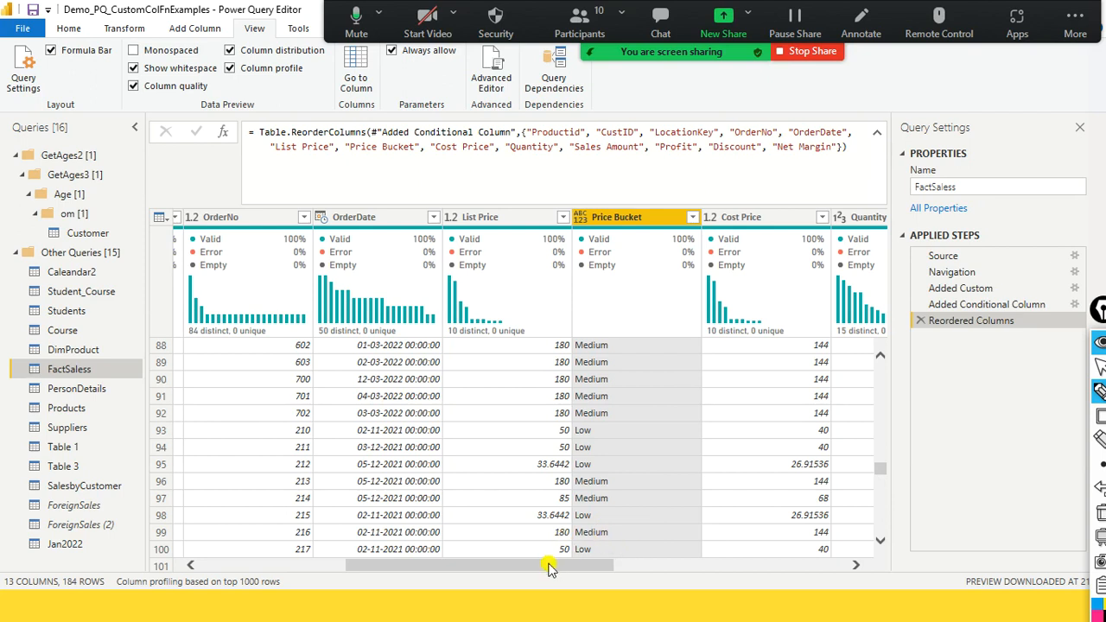
{"action": "left_click_drag", "start_coordinate": [548, 566], "coordinate": [672, 599]}
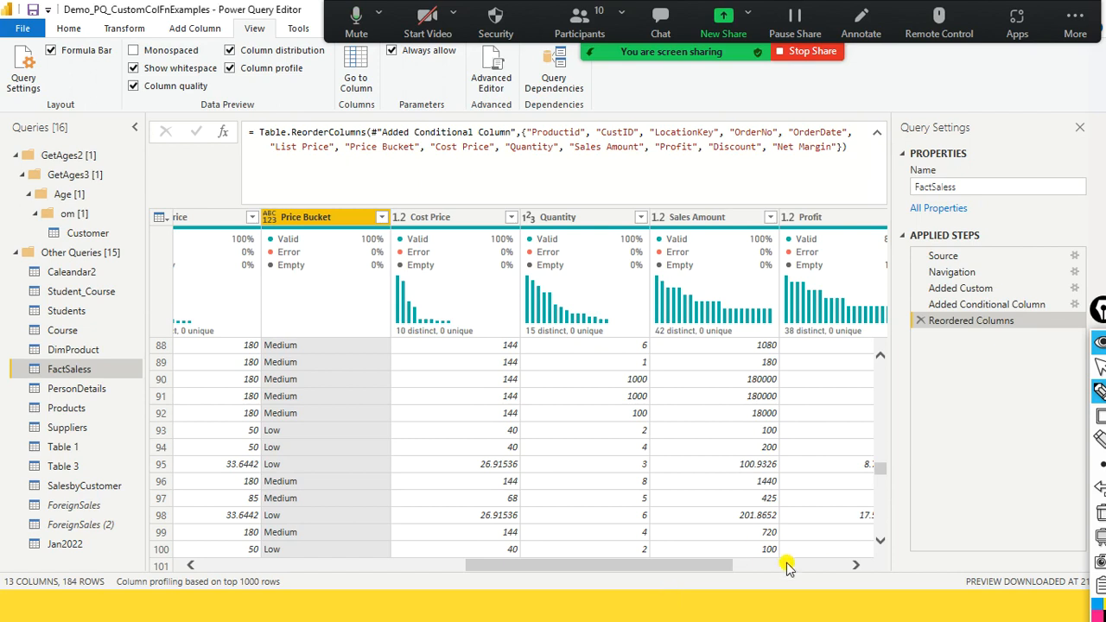
- Enlarge the data preview by shrinking the details pane below it, and view the columns through Net Margin
{"action": "left_click", "coordinate": [384, 562]}
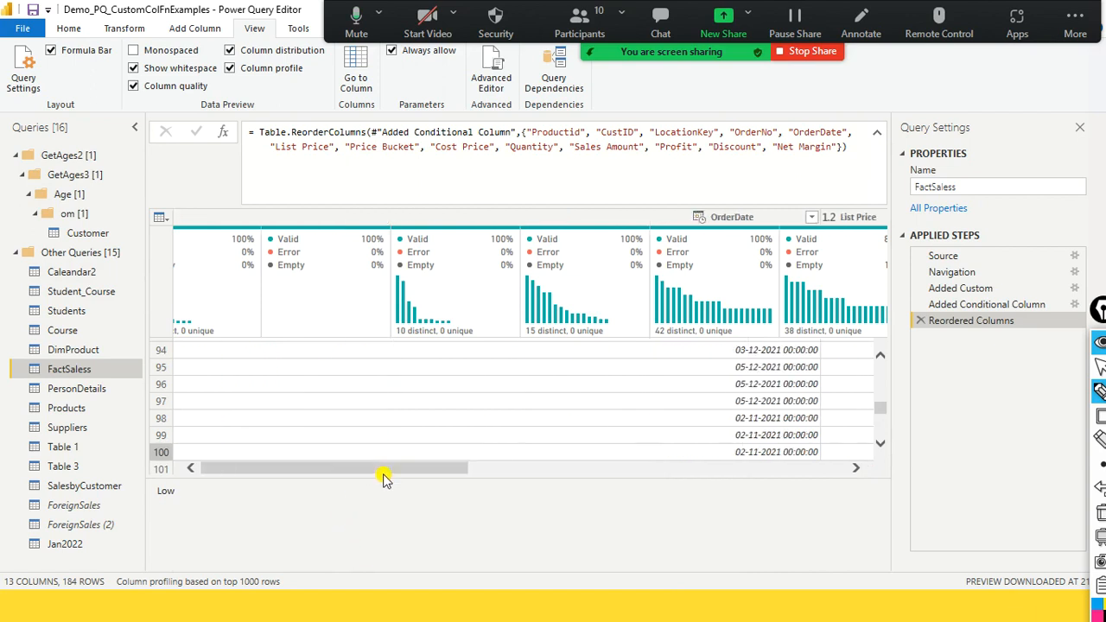
{"action": "left_click_drag", "start_coordinate": [431, 481], "coordinate": [433, 524]}
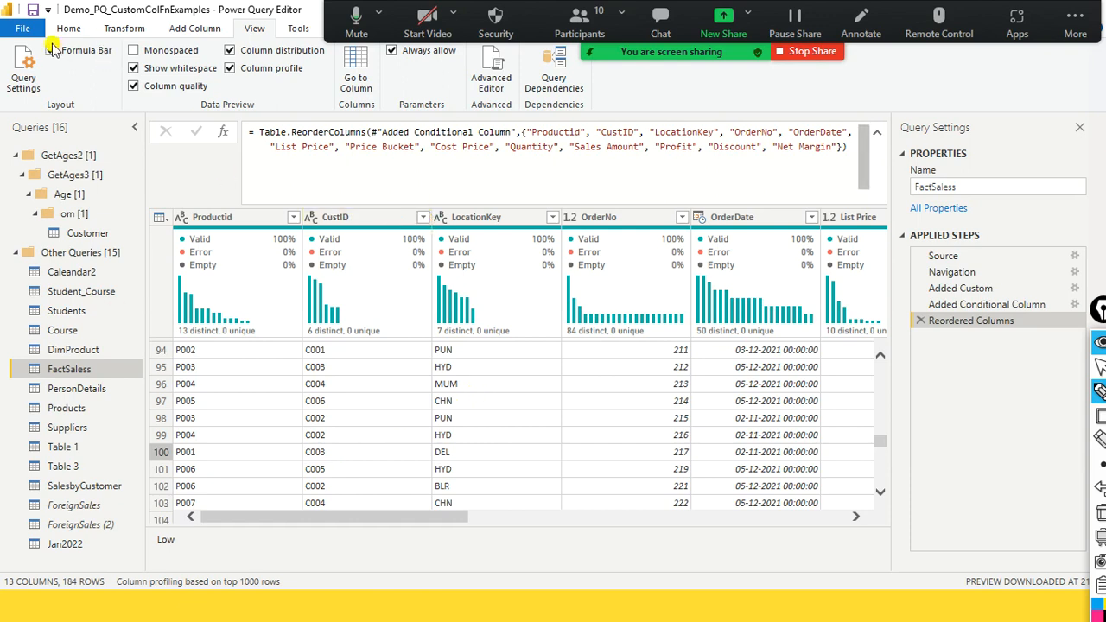
{"action": "mouse_move", "coordinate": [339, 302]}
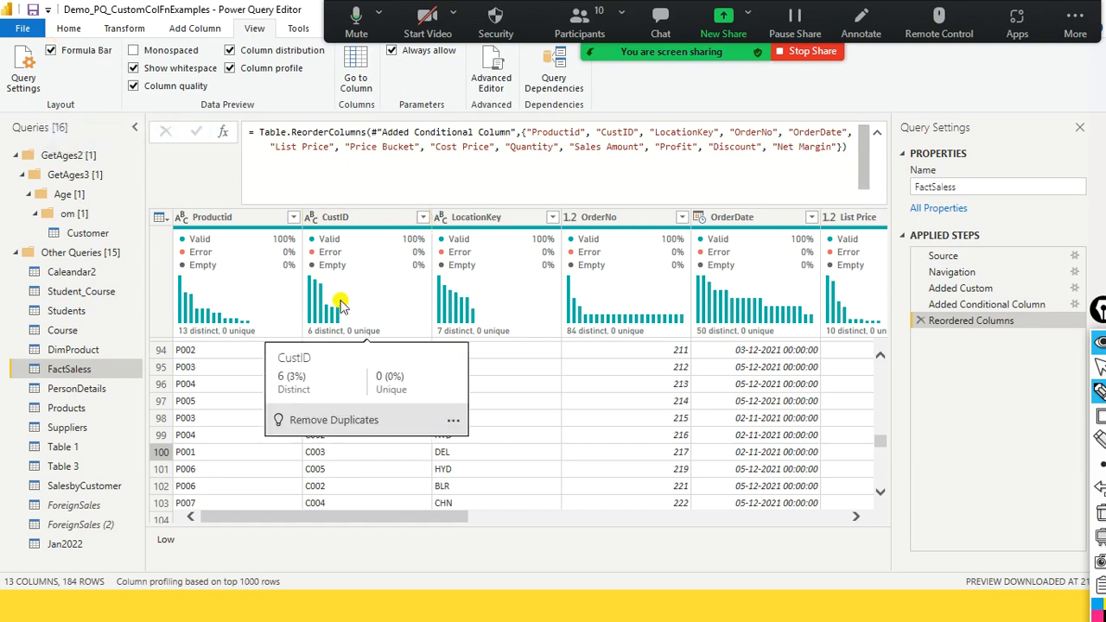
{"action": "left_click_drag", "start_coordinate": [400, 518], "coordinate": [817, 536]}
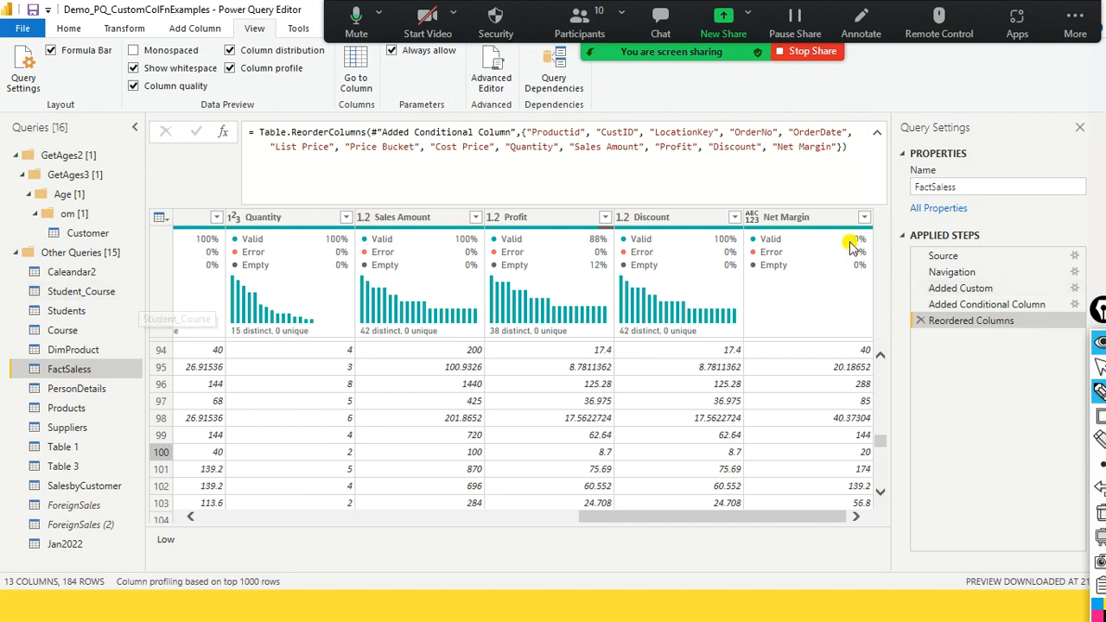
- Start a conditional column in FactSaless with List Price as the If column, and examine the name, column and operator settings
{"action": "left_click", "coordinate": [811, 217]}
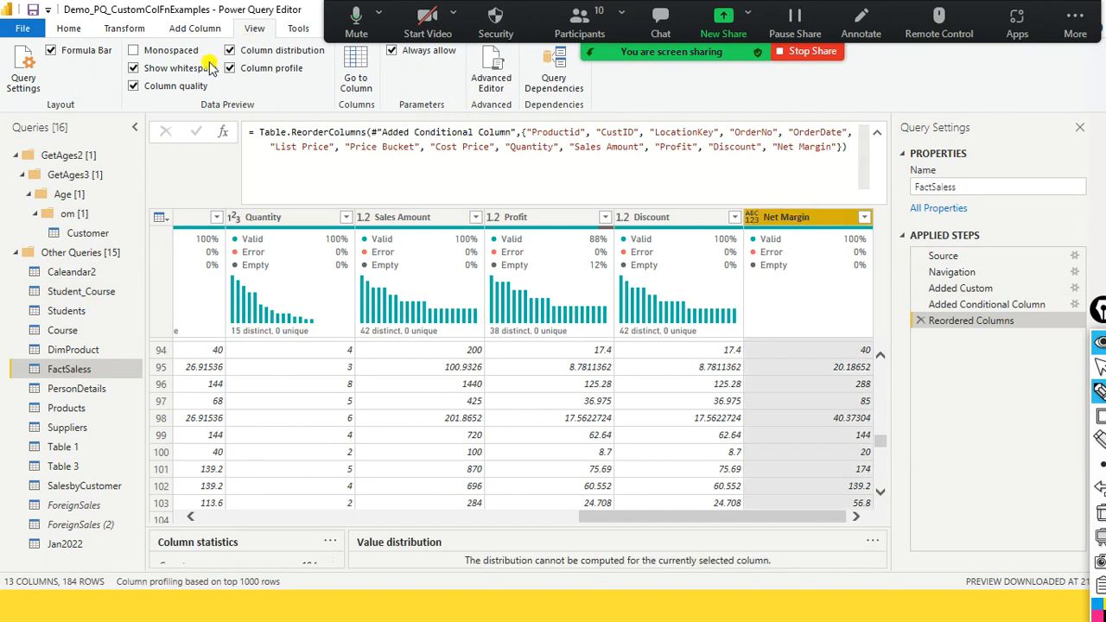
{"action": "left_click", "coordinate": [124, 29]}
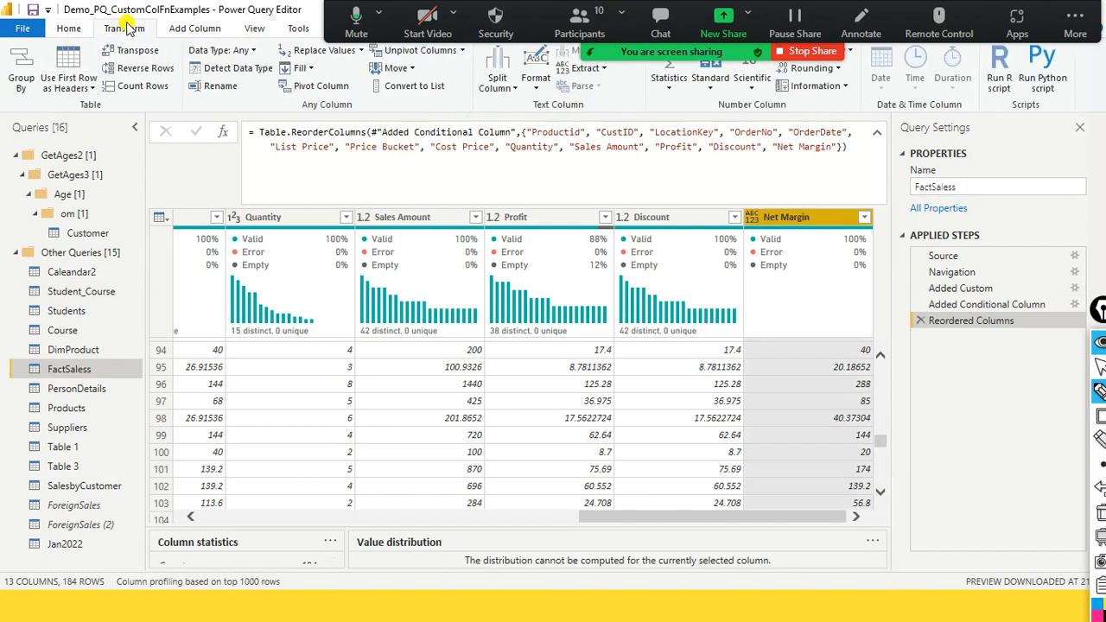
{"action": "left_click", "coordinate": [195, 29]}
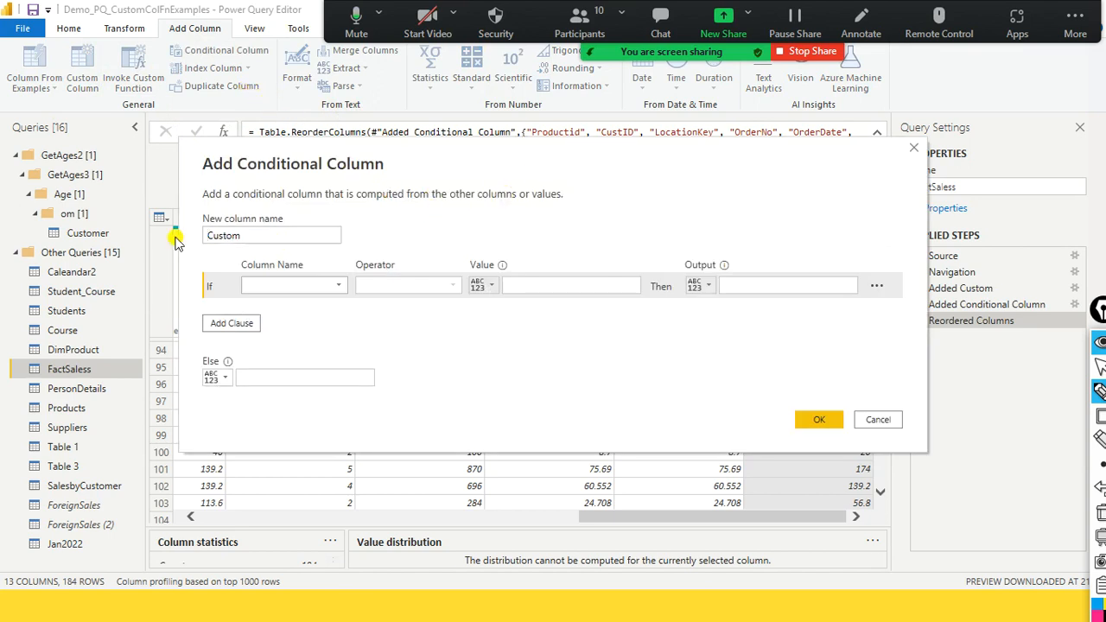
{"action": "left_click", "coordinate": [222, 235]}
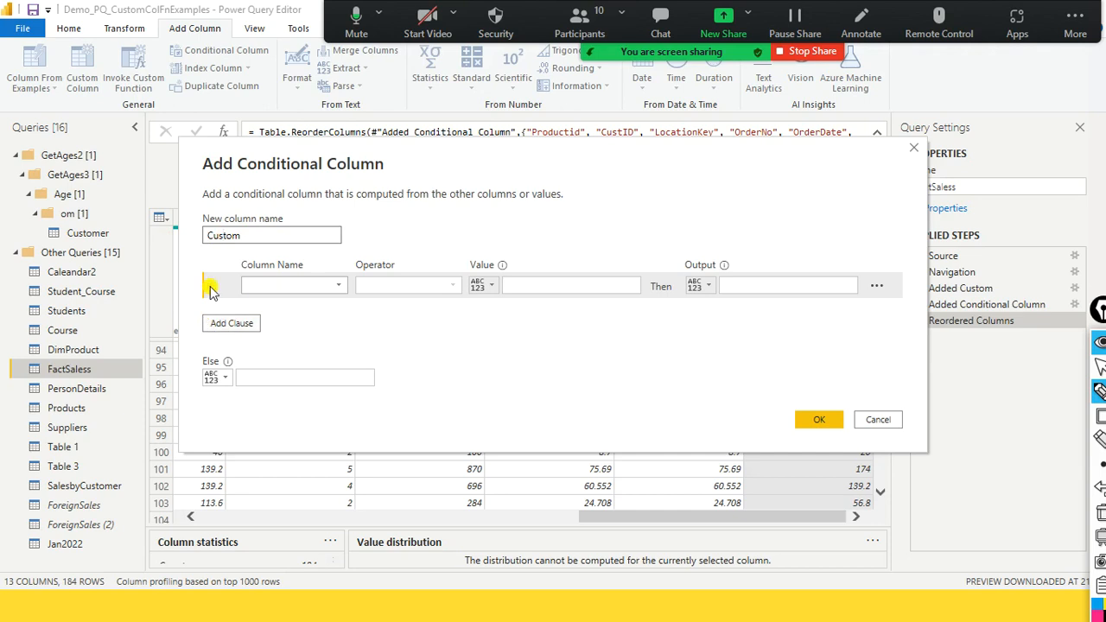
{"action": "left_click", "coordinate": [336, 288]}
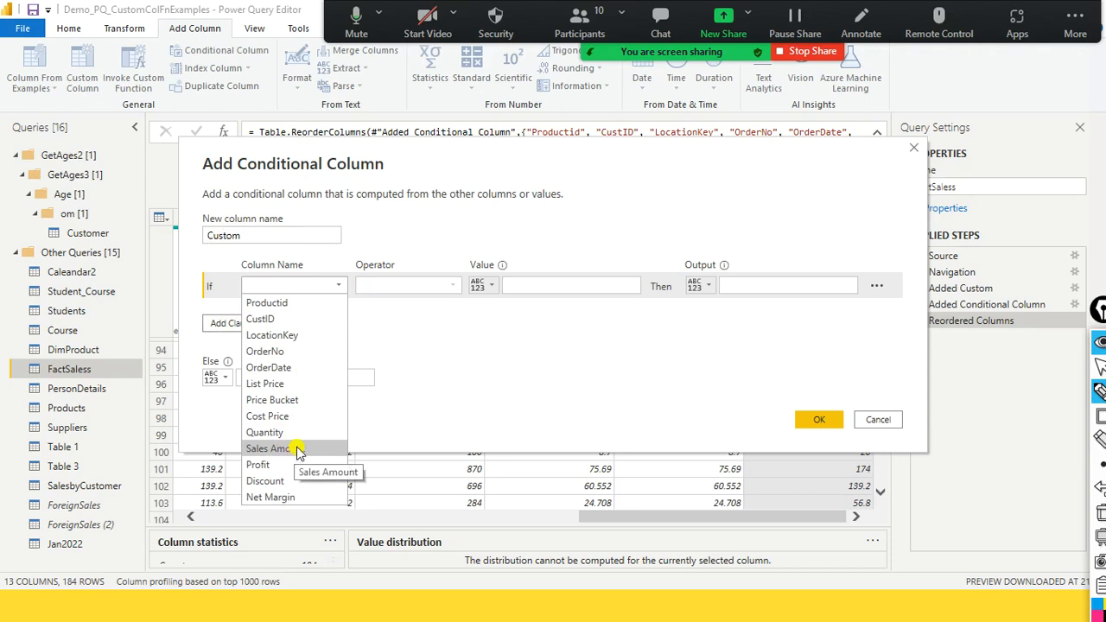
{"action": "left_click", "coordinate": [288, 389]}
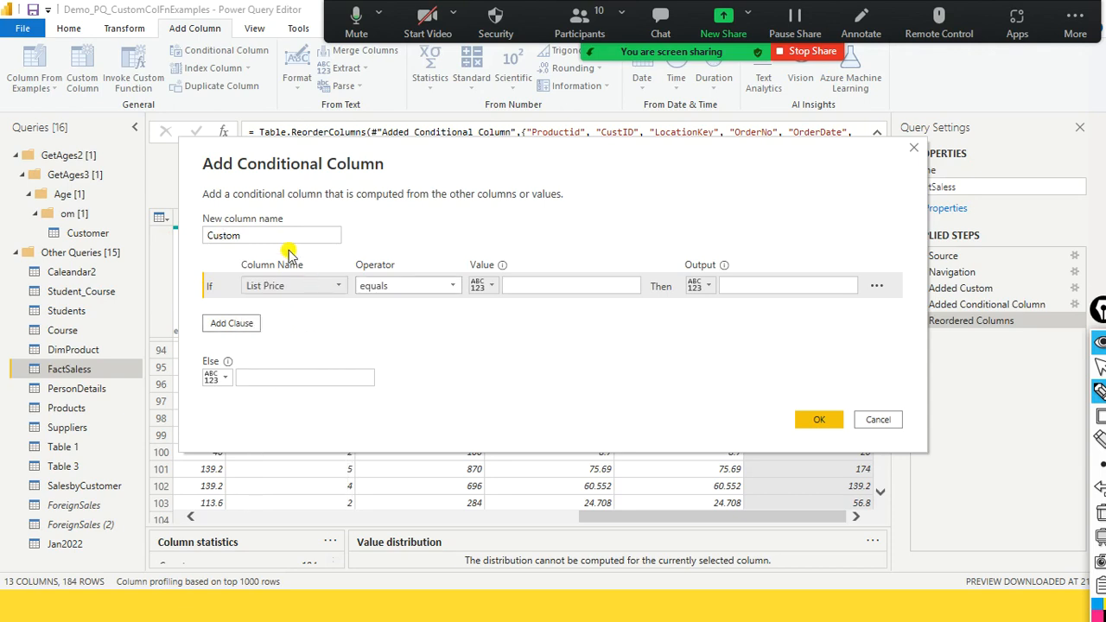
{"action": "left_click_drag", "start_coordinate": [286, 238], "coordinate": [204, 236]}
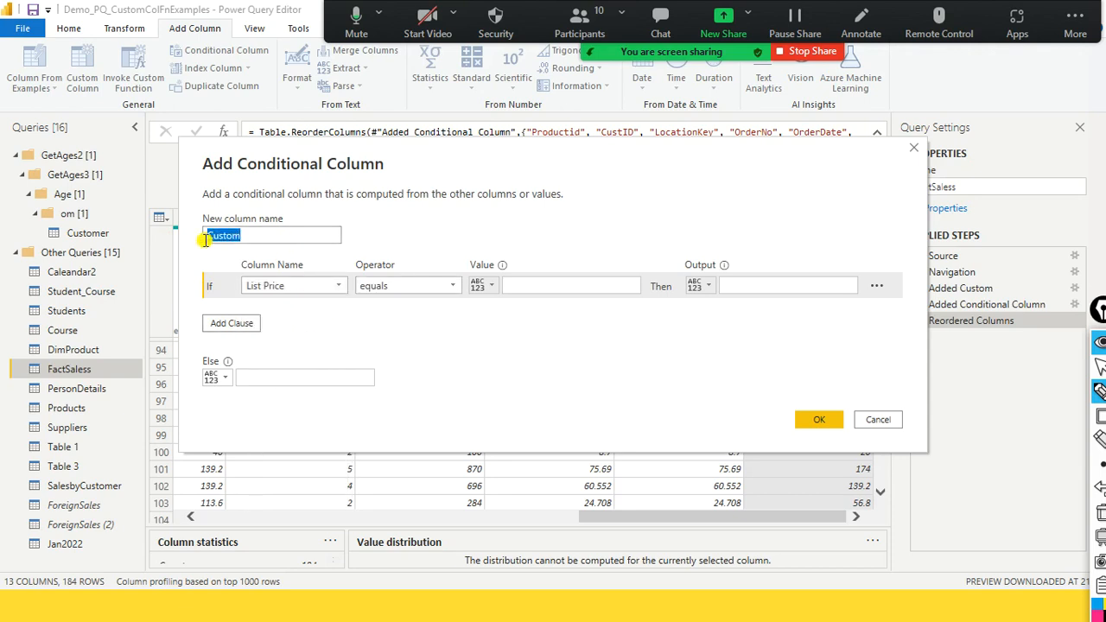
{"action": "left_click", "coordinate": [424, 287]}
{"action": "left_click", "coordinate": [650, 303]}
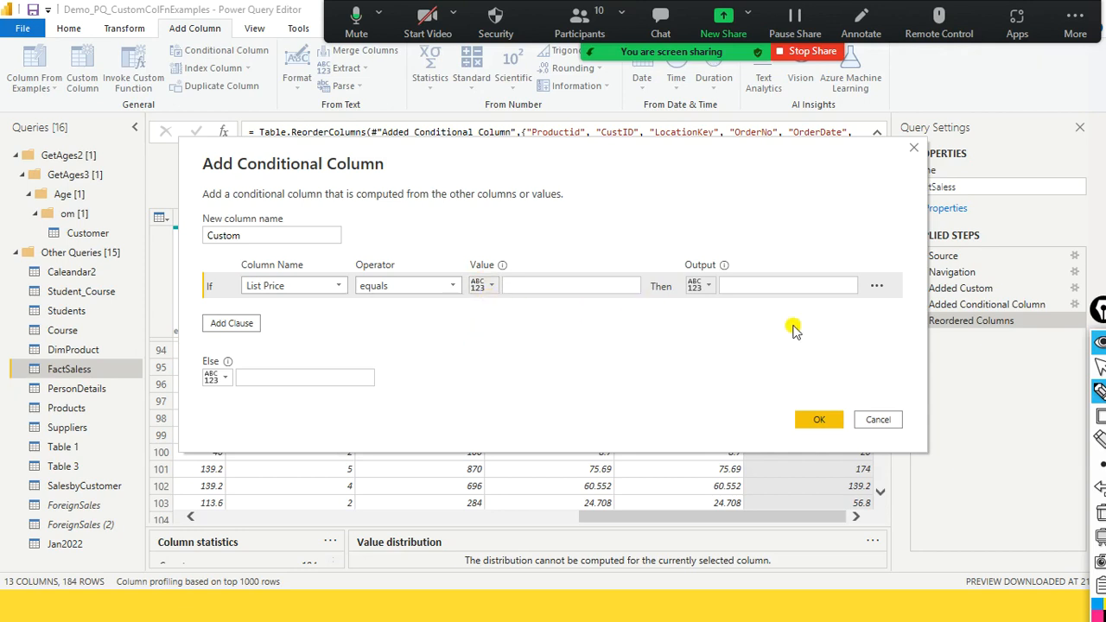
- Examine the clause's Delete and Move options and the Value, Output and Else fields, and cancel the conditional column
{"action": "left_click", "coordinate": [877, 291]}
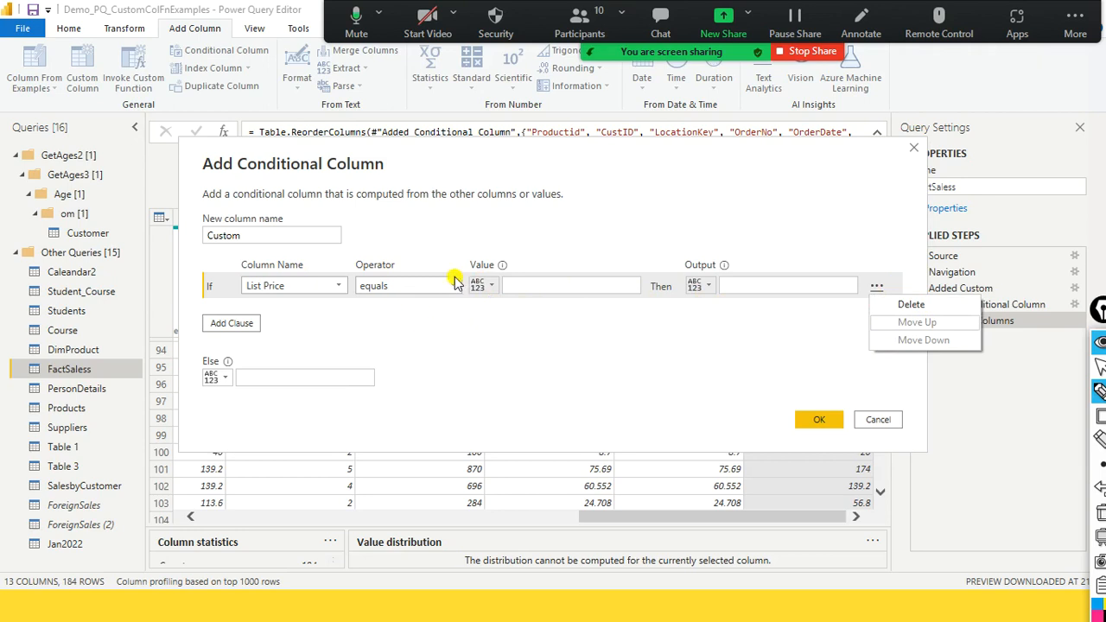
{"action": "left_click", "coordinate": [797, 348]}
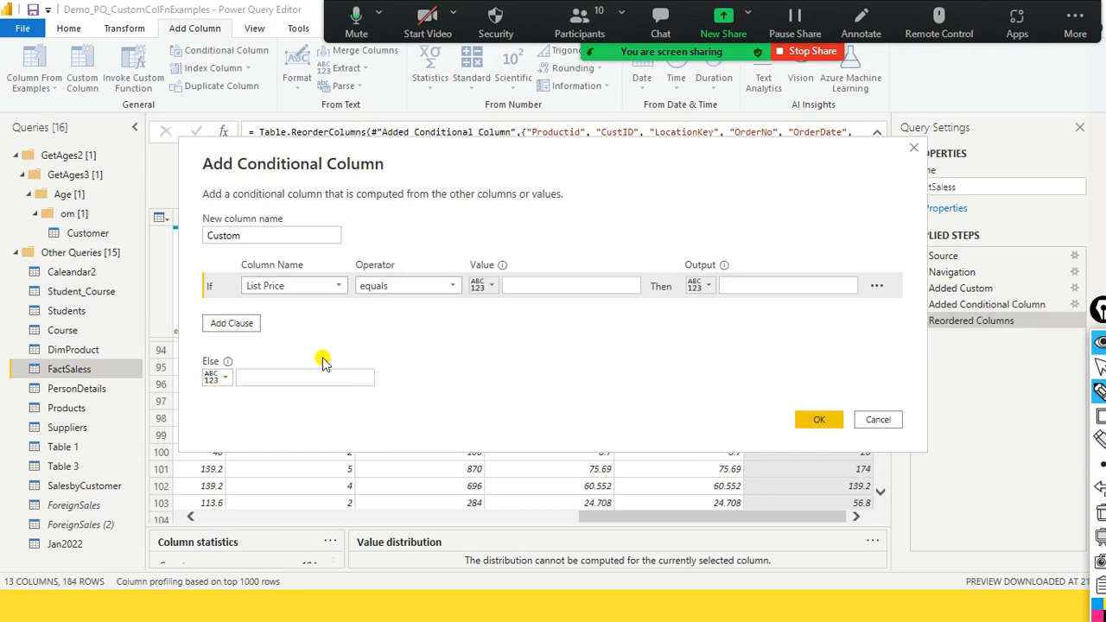
{"action": "left_click", "coordinate": [238, 381]}
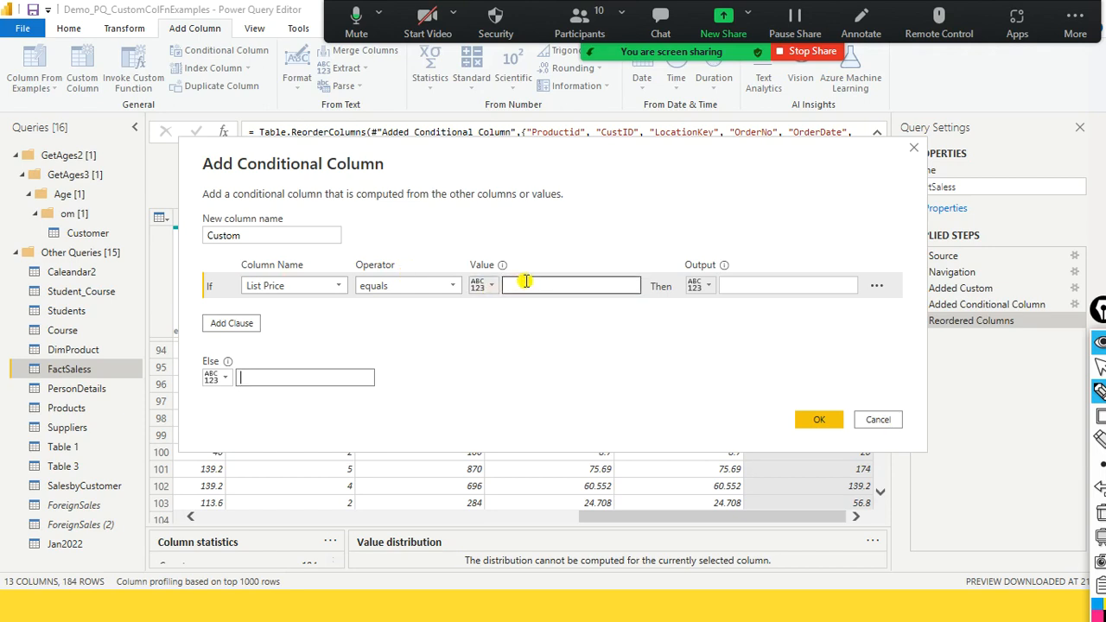
{"action": "left_click", "coordinate": [755, 283]}
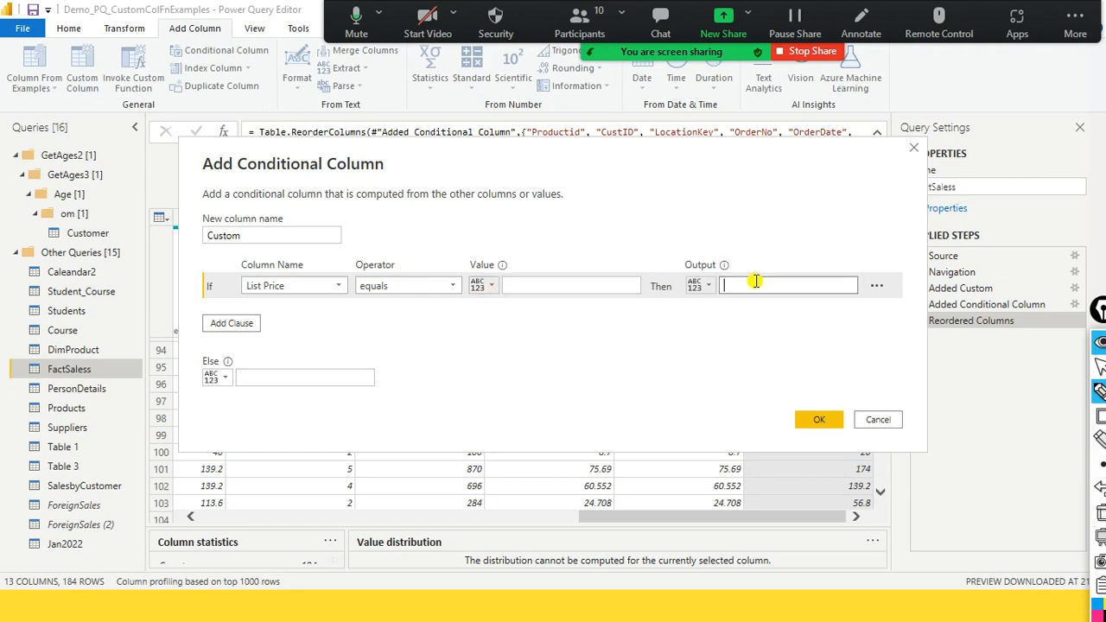
{"action": "left_click", "coordinate": [296, 379]}
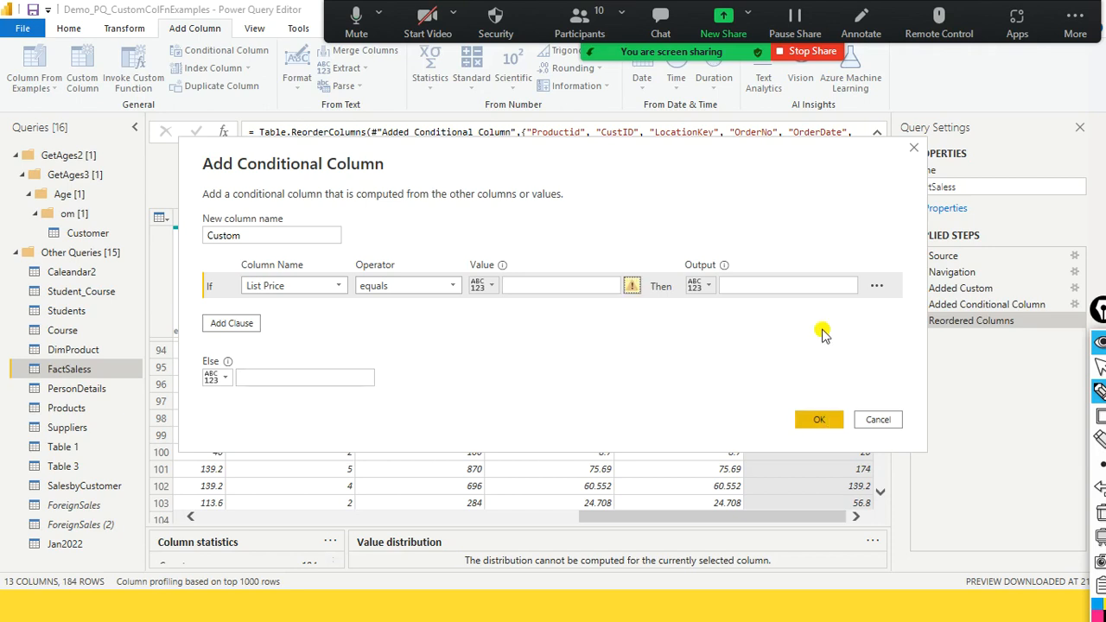
{"action": "left_click", "coordinate": [880, 418]}
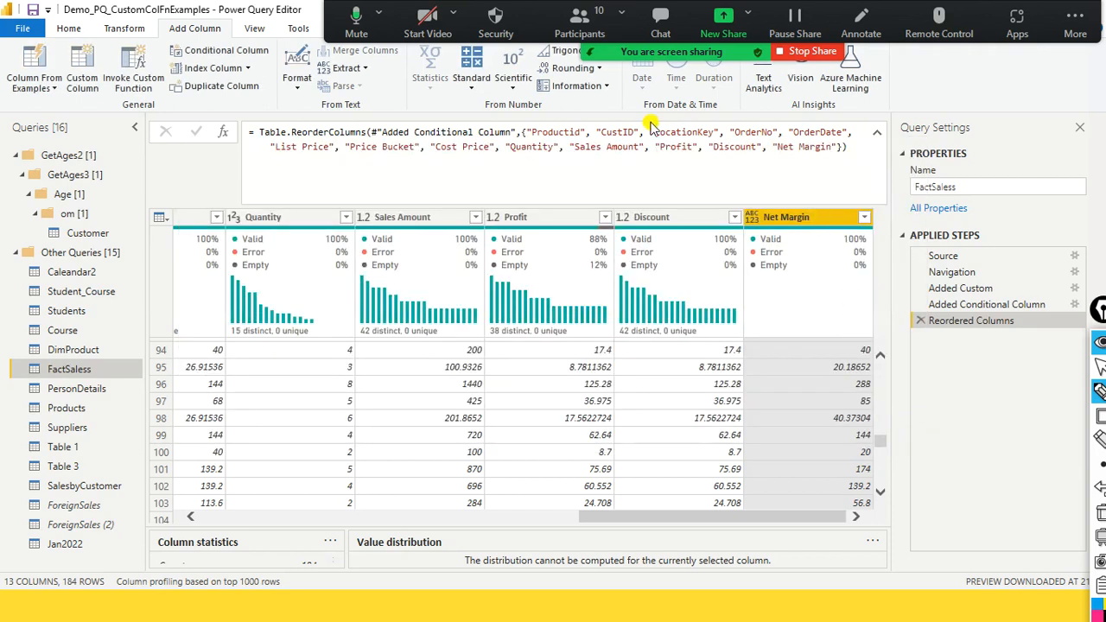
- Open the full M code of FactSaless, examine the List Price condition in the Price Bucket line, and close the code
{"action": "left_click", "coordinate": [271, 30]}
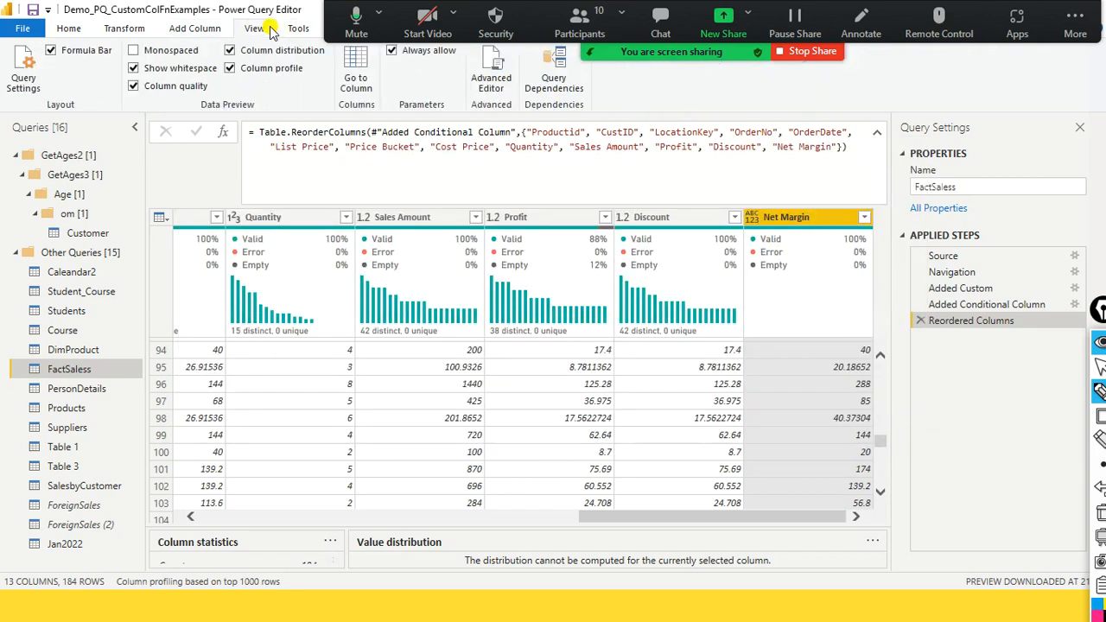
{"action": "left_click", "coordinate": [491, 86]}
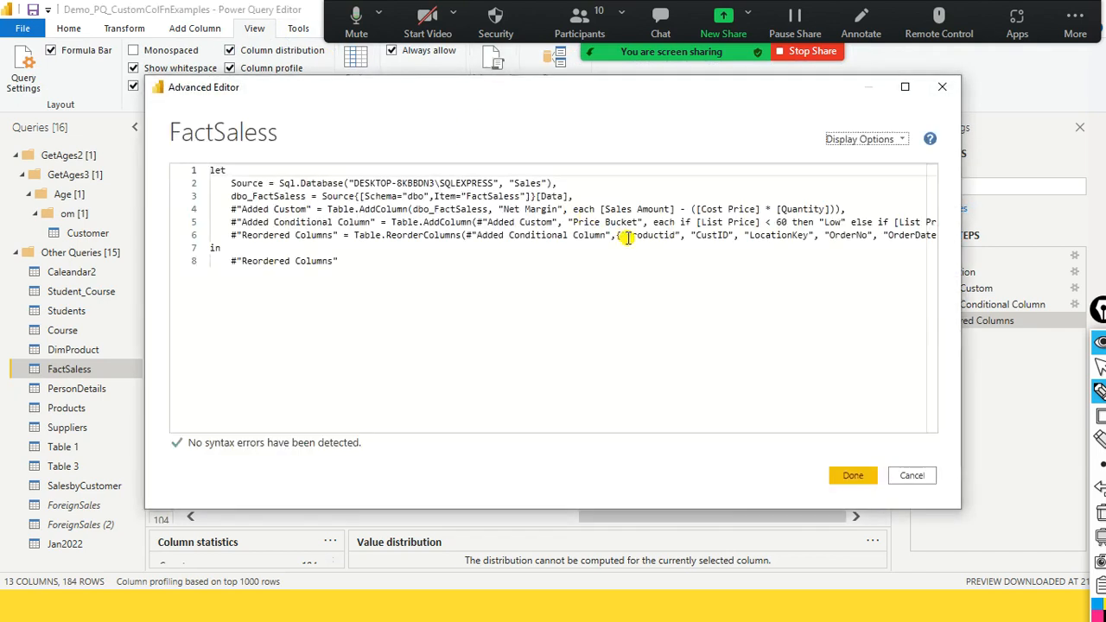
{"action": "mouse_move", "coordinate": [775, 225]}
{"action": "left_mouse_down"}
{"action": "mouse_move", "coordinate": [804, 231]}
{"action": "mouse_move", "coordinate": [793, 225]}
{"action": "left_mouse_up"}
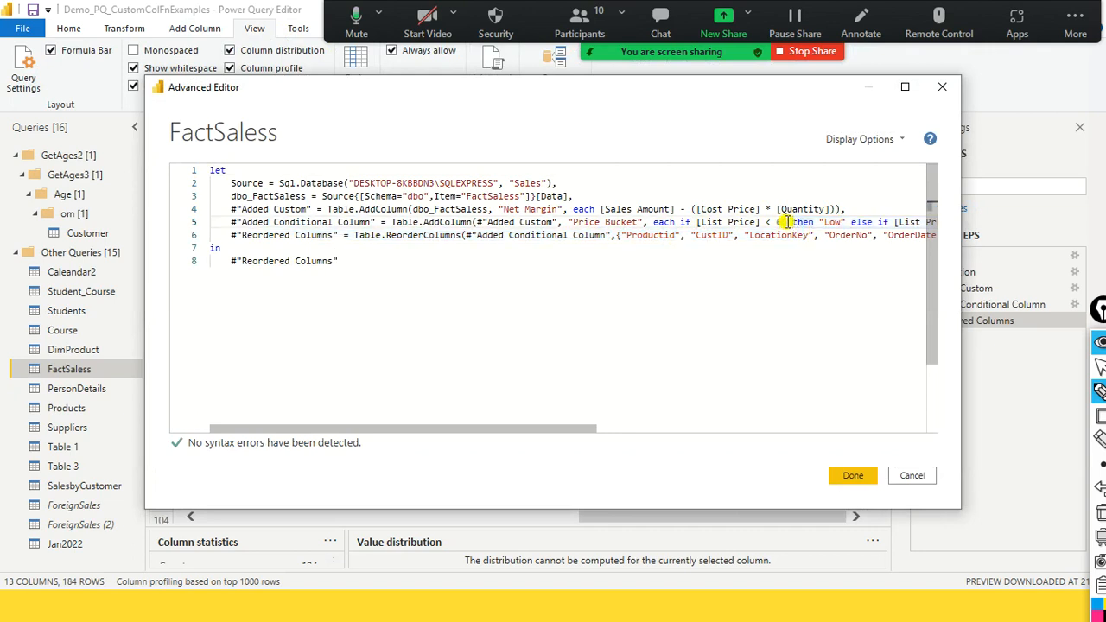
{"action": "left_click_drag", "start_coordinate": [513, 421], "coordinate": [419, 396]}
{"action": "left_click", "coordinate": [851, 477]}
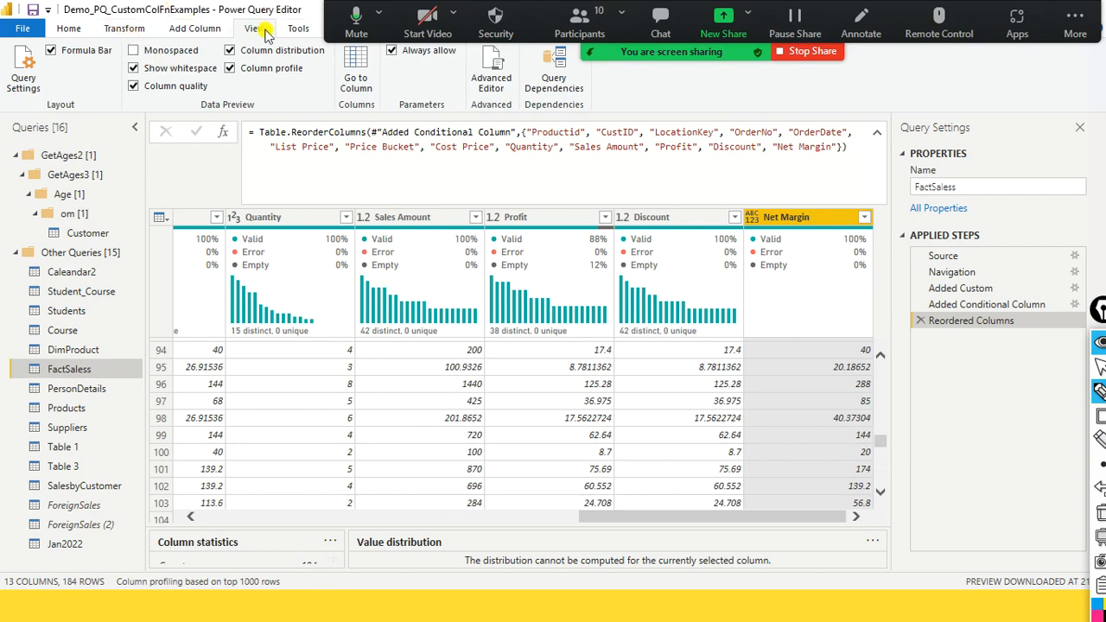
{"action": "mouse_move", "coordinate": [474, 309]}
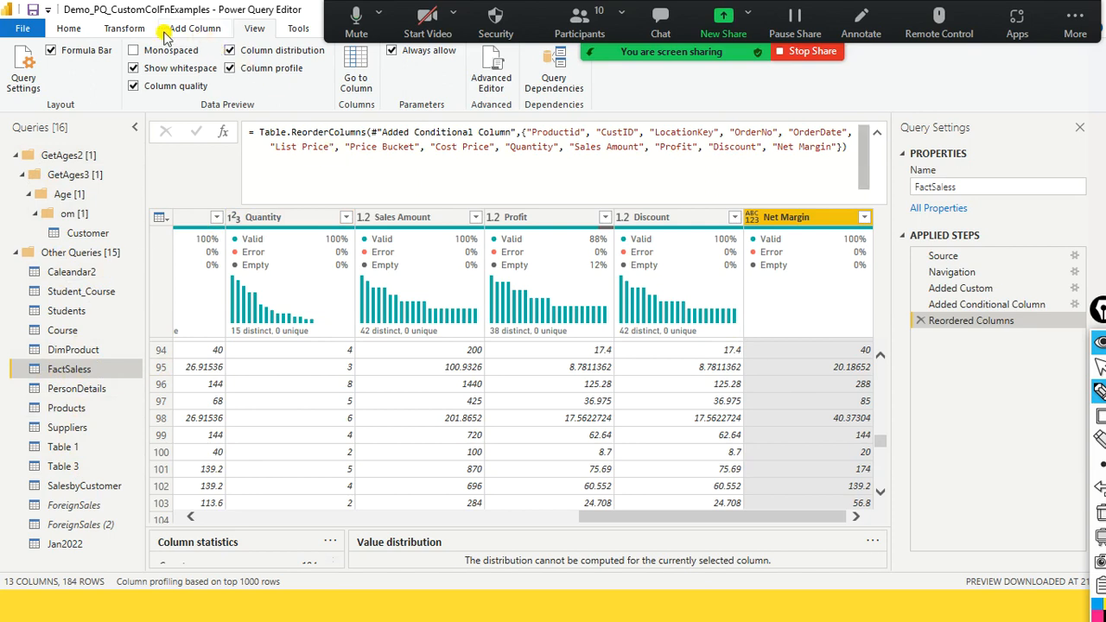
{"action": "left_click", "coordinate": [66, 28]}
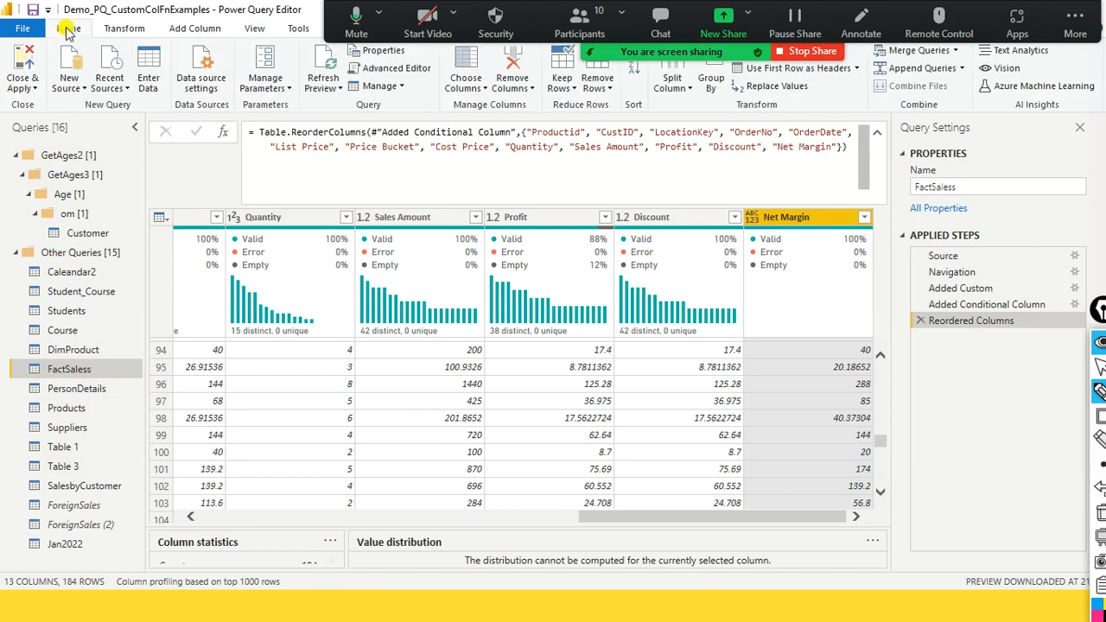
{"action": "left_click", "coordinate": [126, 30]}
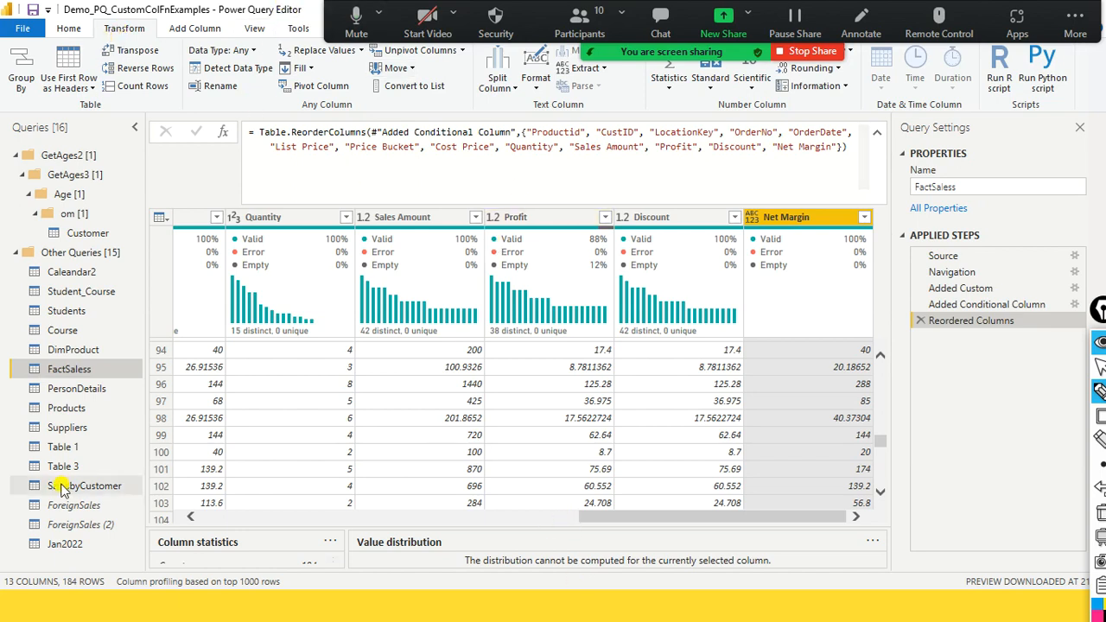
- View the Source step's SQL Server and database settings, cancel them, and examine the step's Sql.Database formula
{"action": "mouse_move", "coordinate": [1094, 397]}
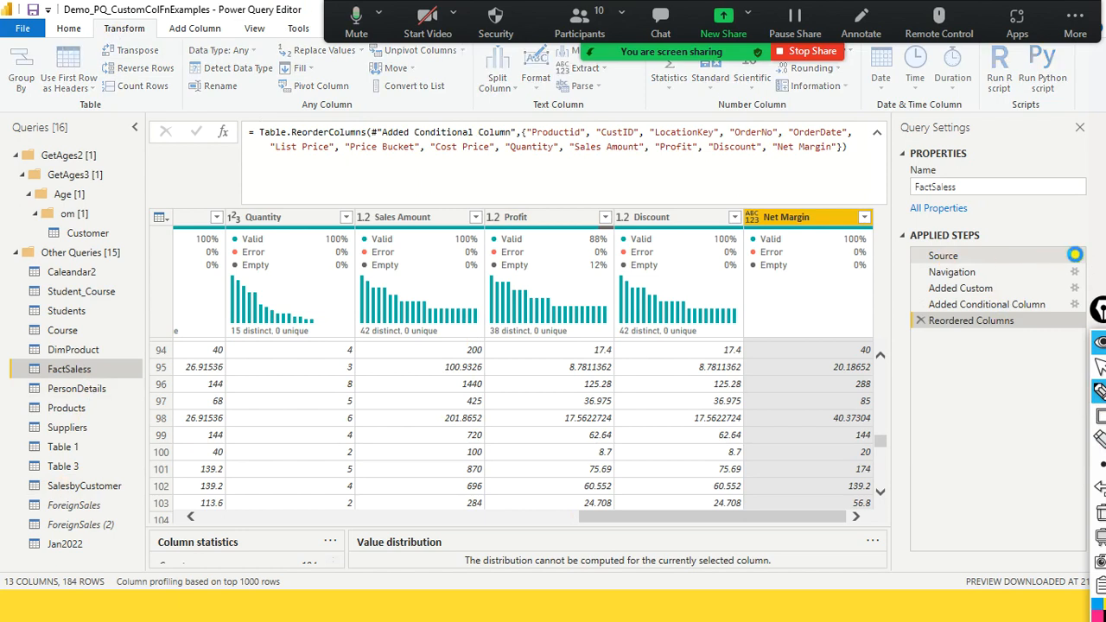
{"action": "left_click", "coordinate": [1074, 255]}
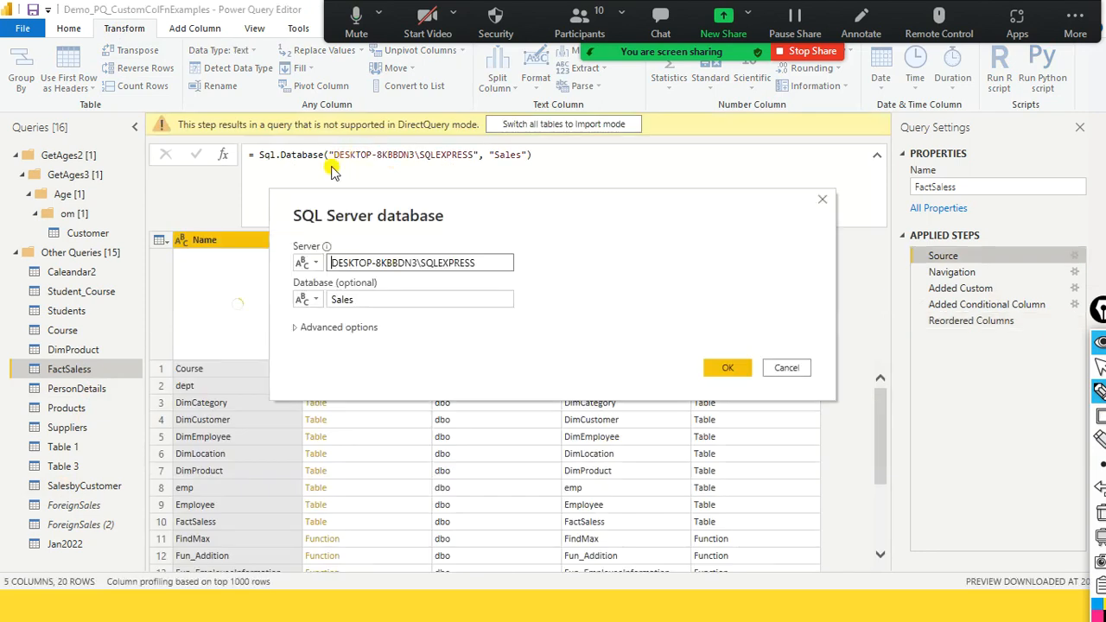
{"action": "left_click", "coordinate": [783, 370]}
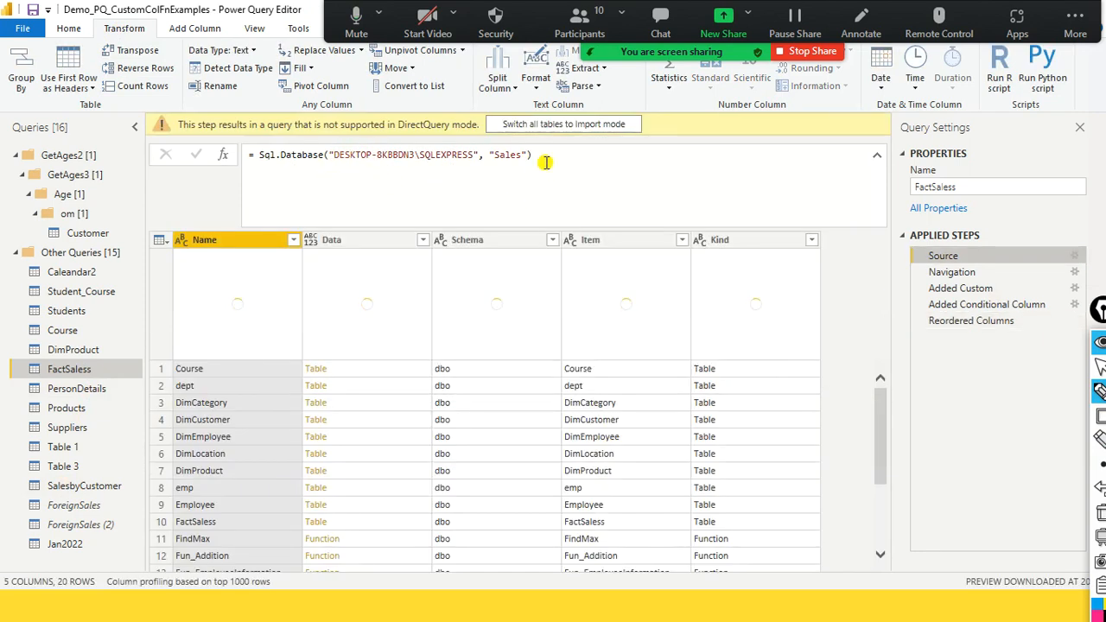
{"action": "left_click", "coordinate": [546, 163]}
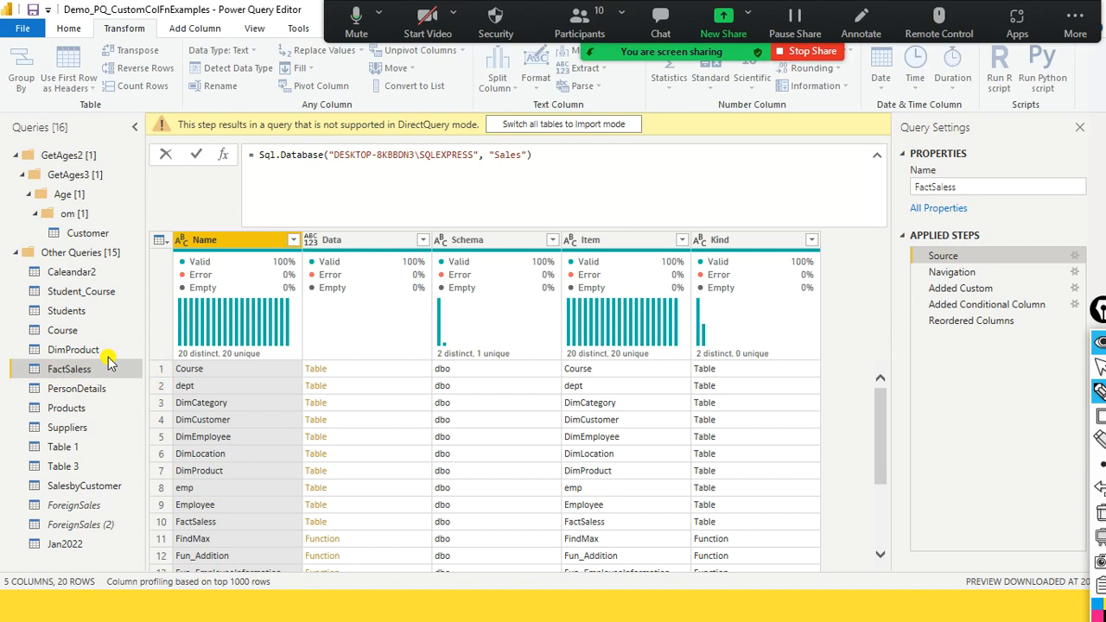
{"action": "left_click", "coordinate": [375, 169]}
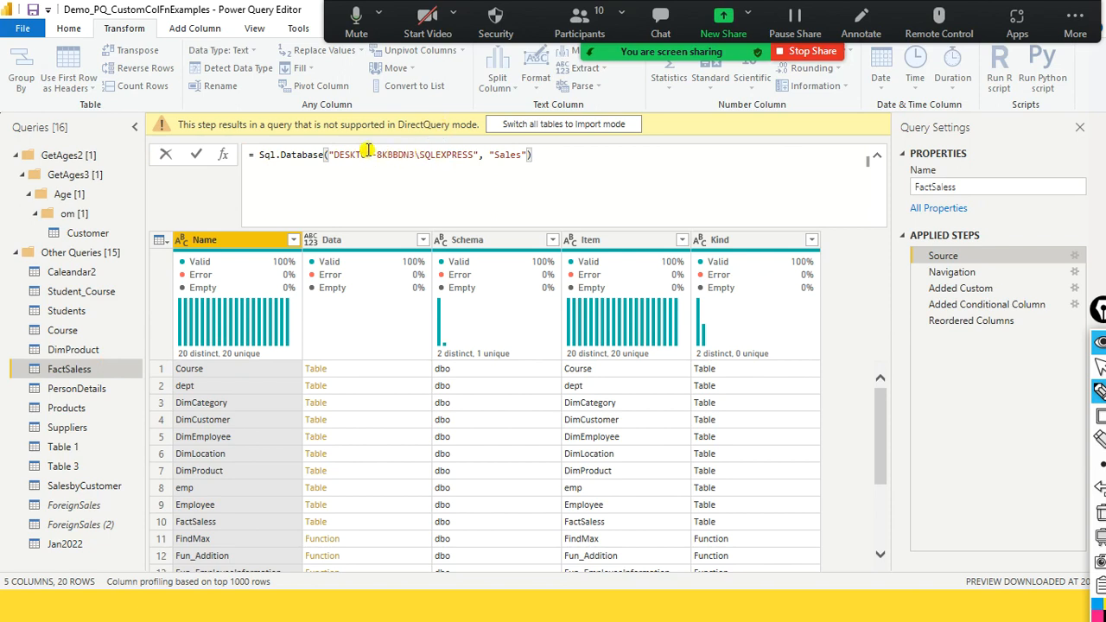
- Switch all tables to Import mode, closing the pending changes dialog and repeating the switch
{"action": "left_click", "coordinate": [564, 126]}
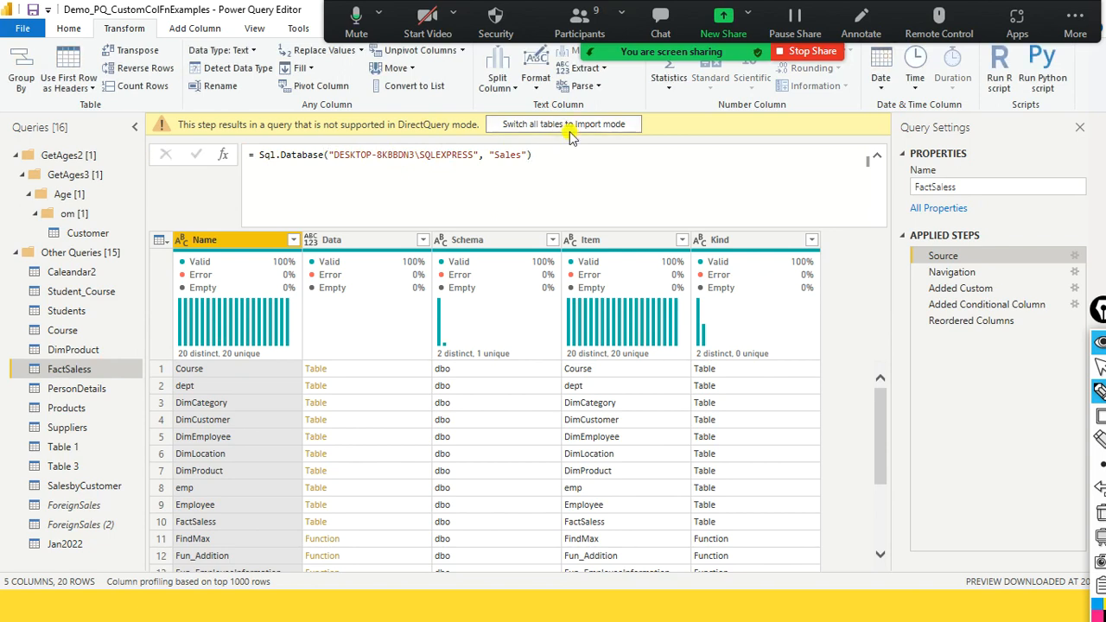
{"action": "left_click", "coordinate": [571, 128]}
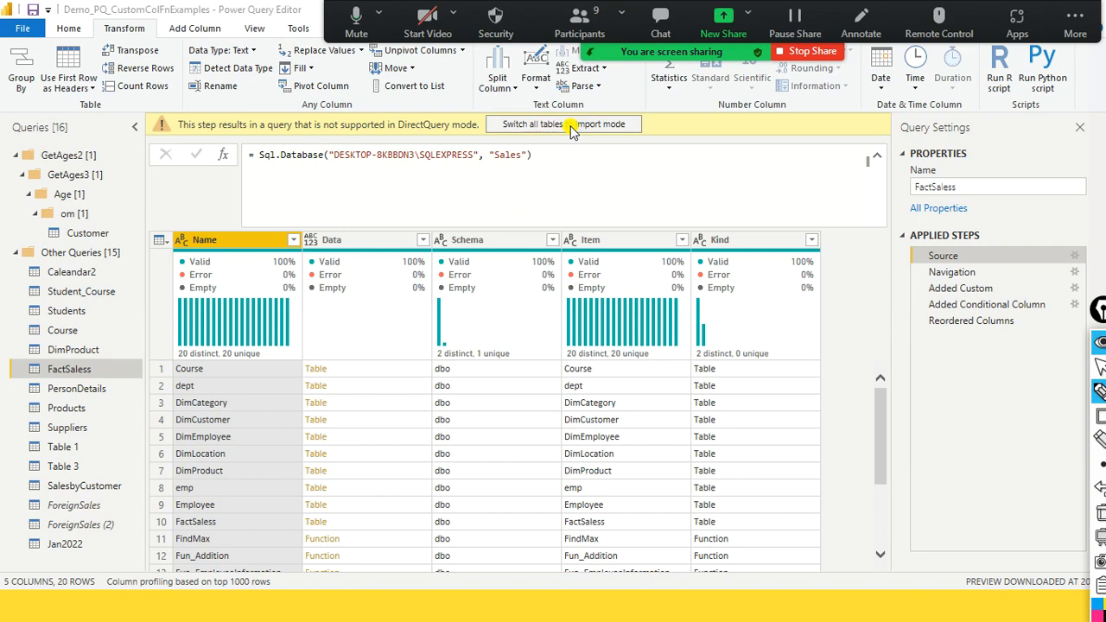
{"action": "left_click", "coordinate": [598, 391]}
{"action": "left_click", "coordinate": [570, 125]}
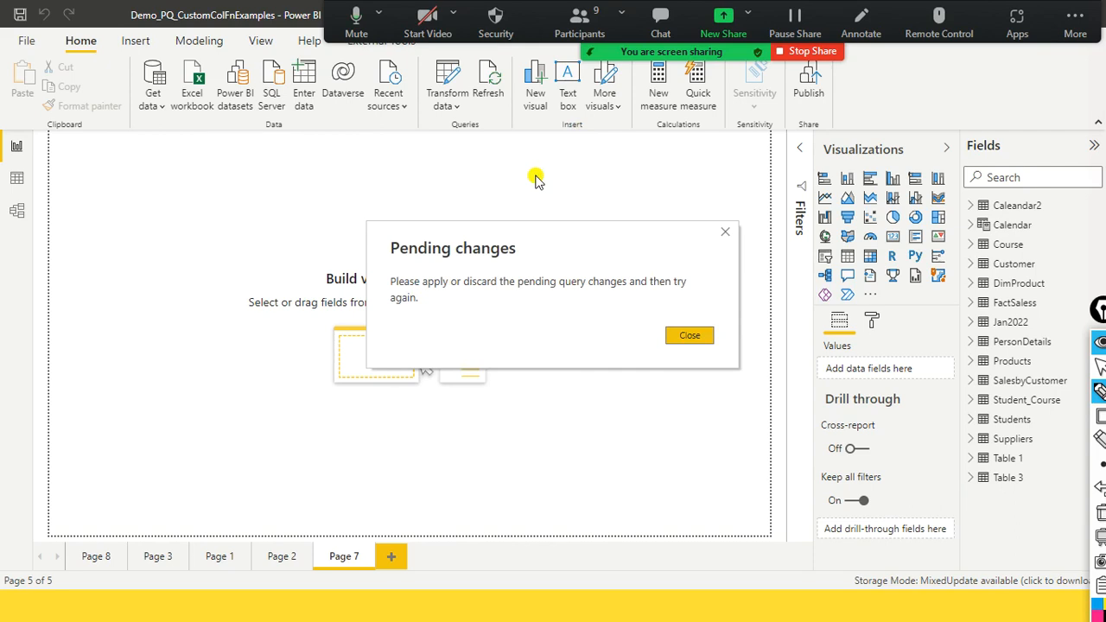
{"action": "left_click", "coordinate": [688, 336]}
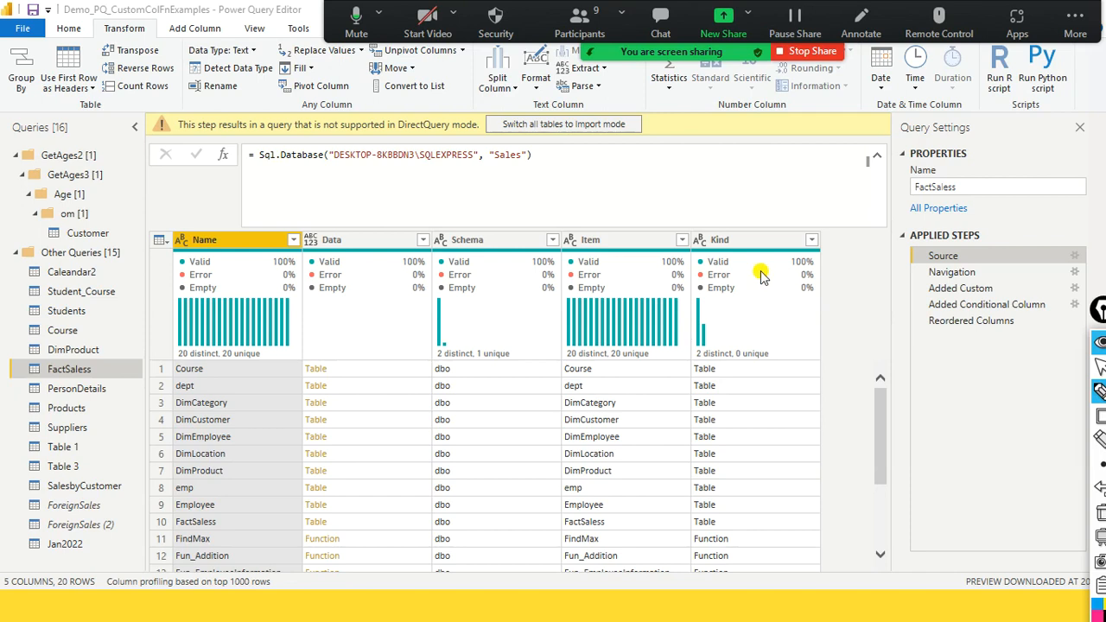
{"action": "left_click", "coordinate": [609, 126]}
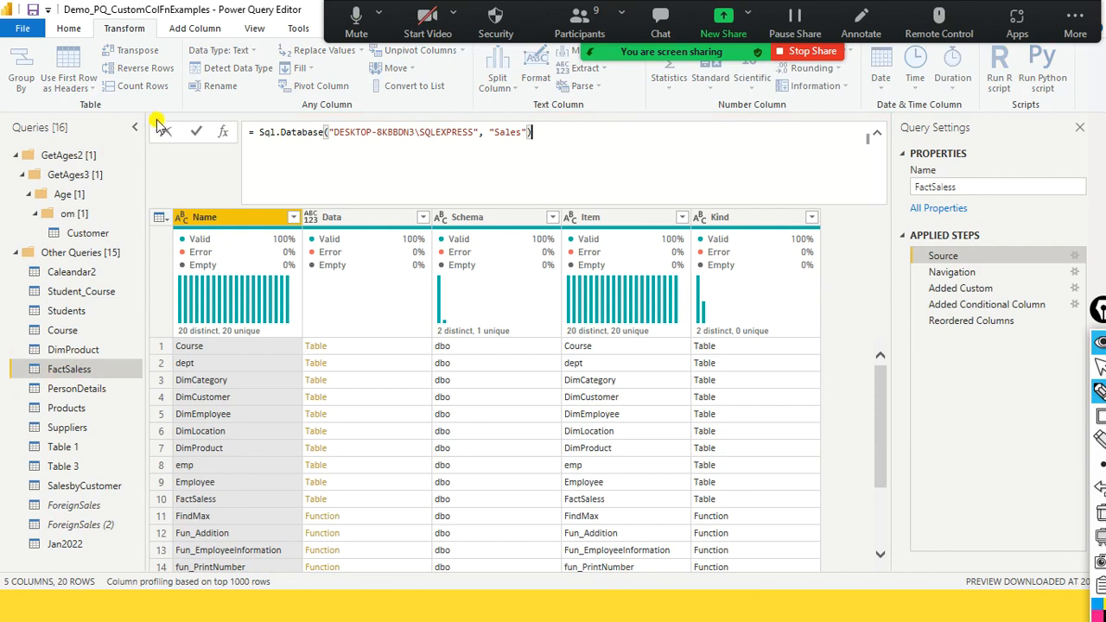
{"action": "left_click", "coordinate": [80, 31]}
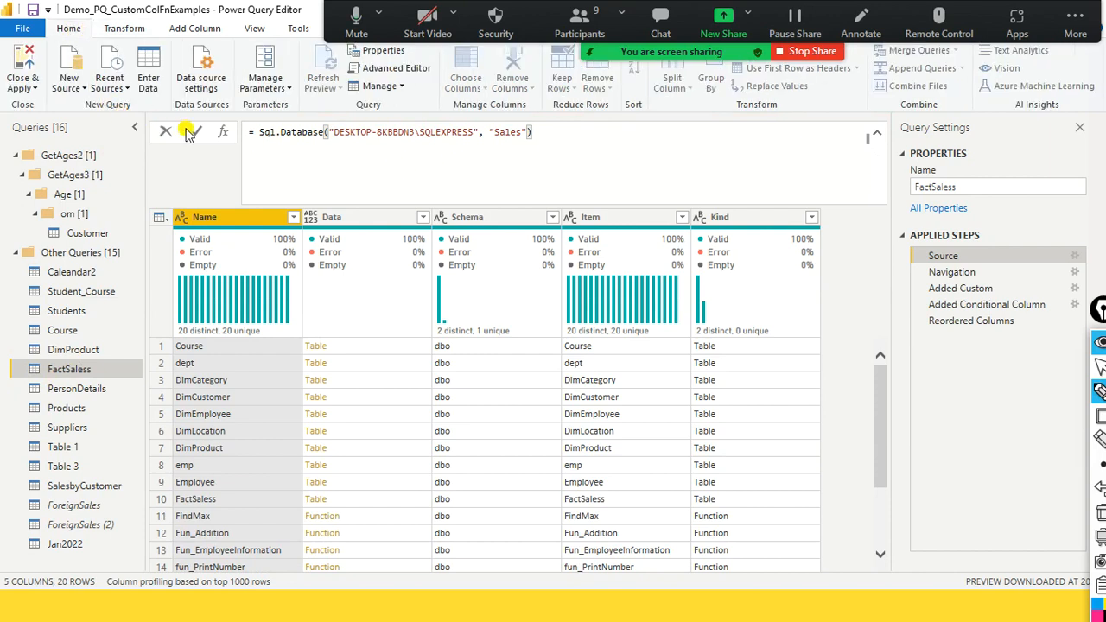
{"action": "left_click", "coordinate": [177, 27]}
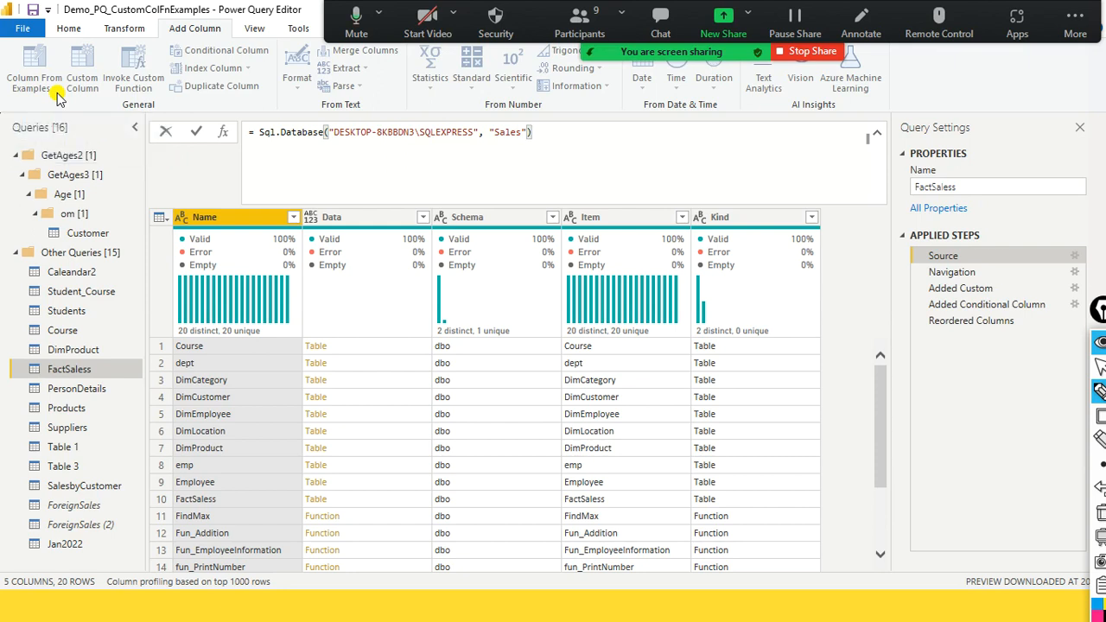
{"action": "left_click", "coordinate": [226, 224]}
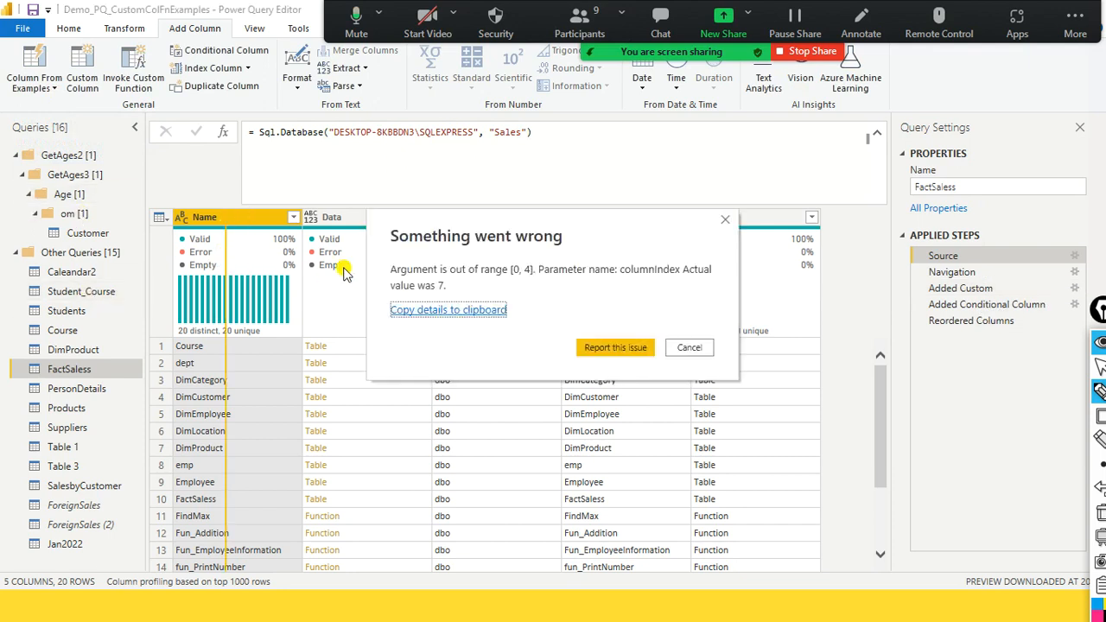
{"action": "left_click", "coordinate": [689, 348]}
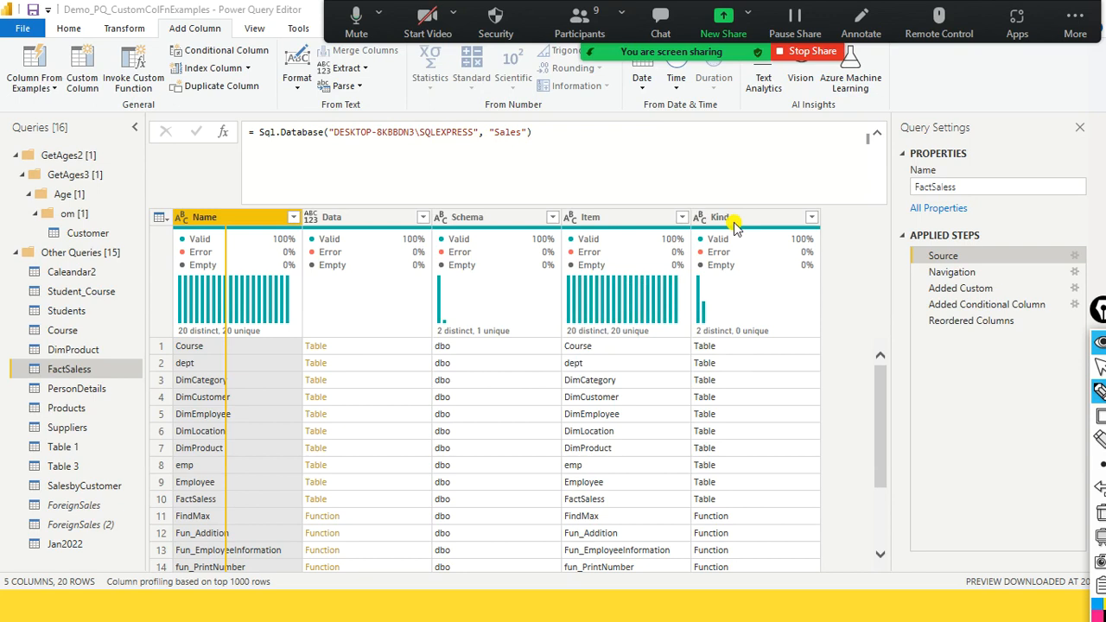
- Return to the final step of the FactSaless query and collapse the formula bar to a single line
{"action": "left_click", "coordinate": [74, 388]}
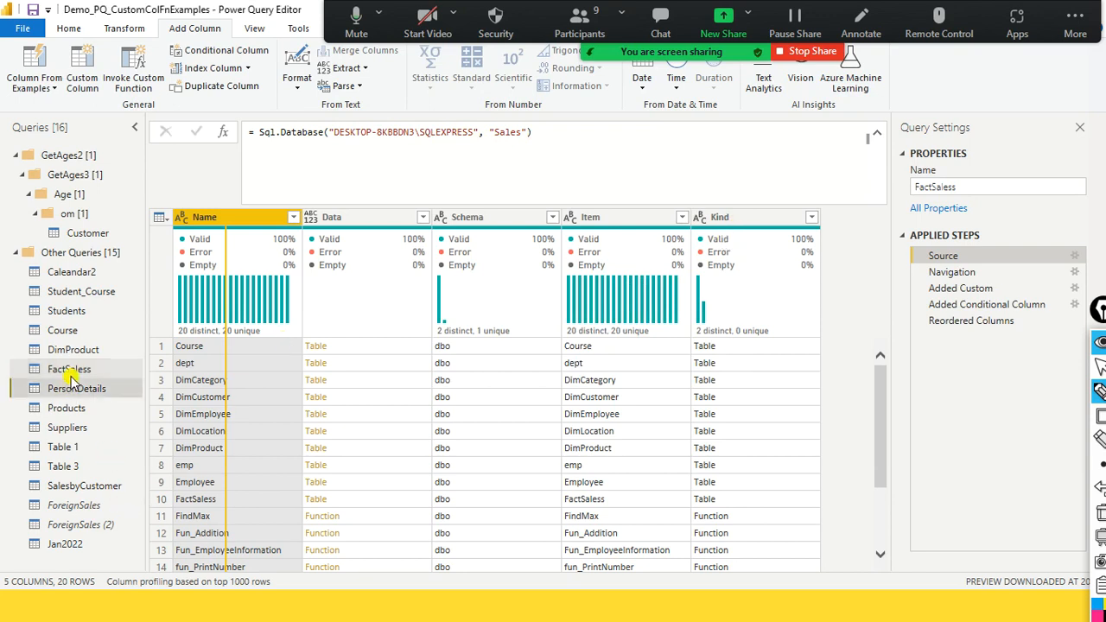
{"action": "left_click", "coordinate": [82, 371]}
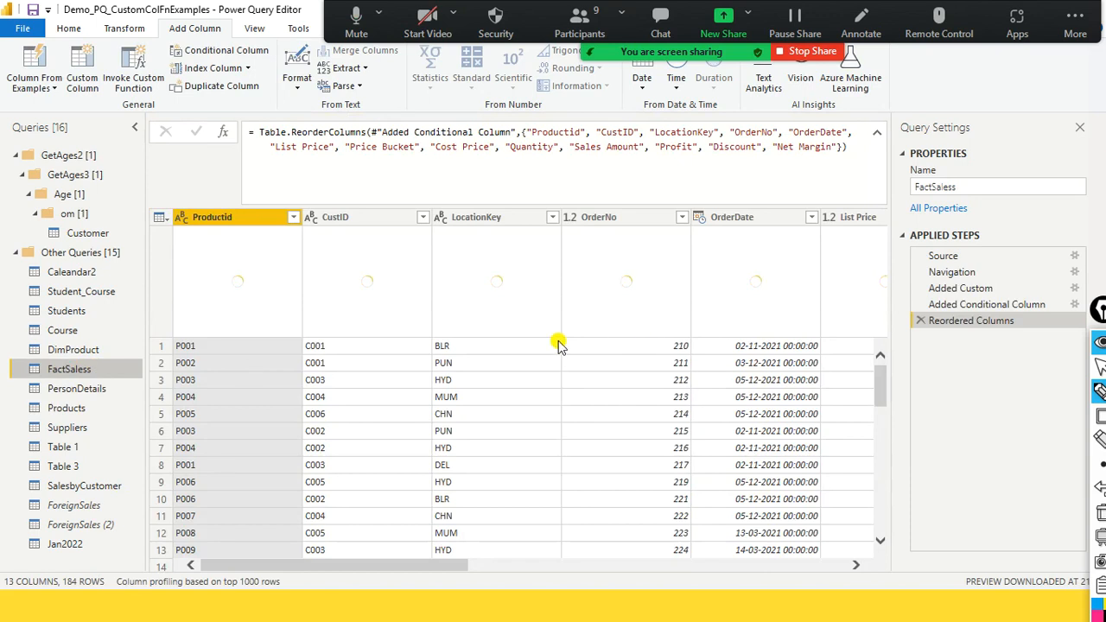
{"action": "left_click", "coordinate": [878, 137]}
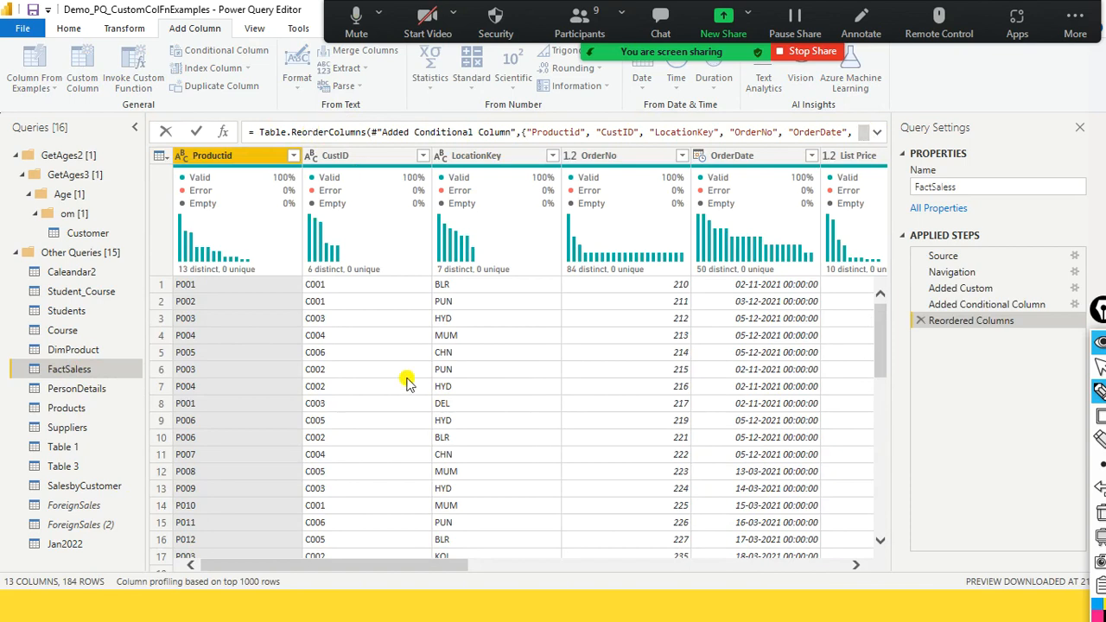
{"action": "left_click", "coordinate": [878, 135]}
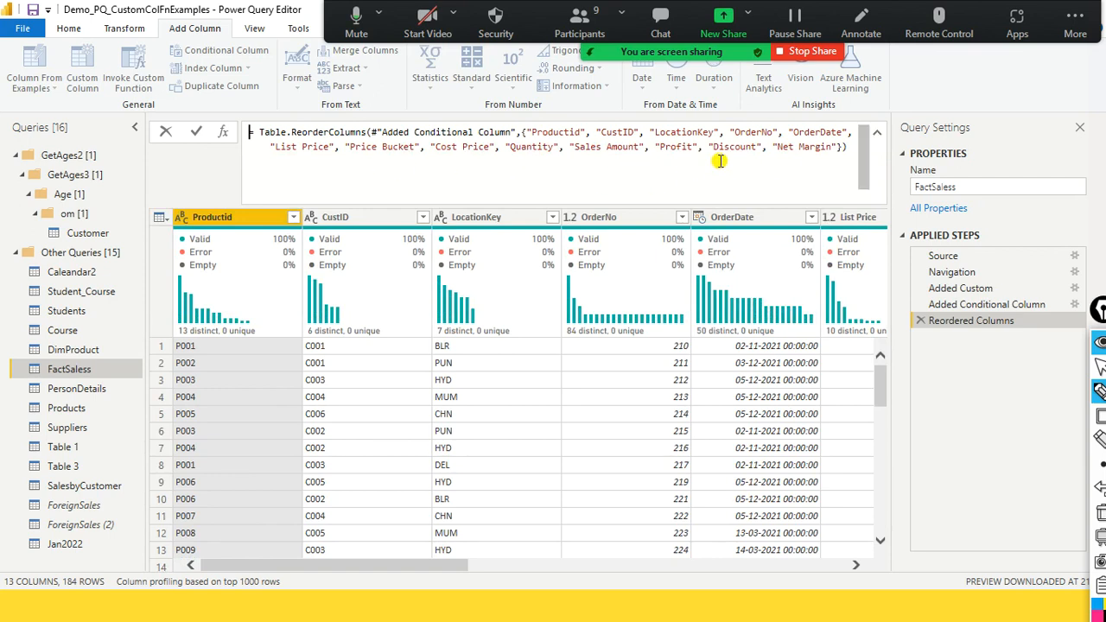
{"action": "left_click", "coordinate": [878, 136]}
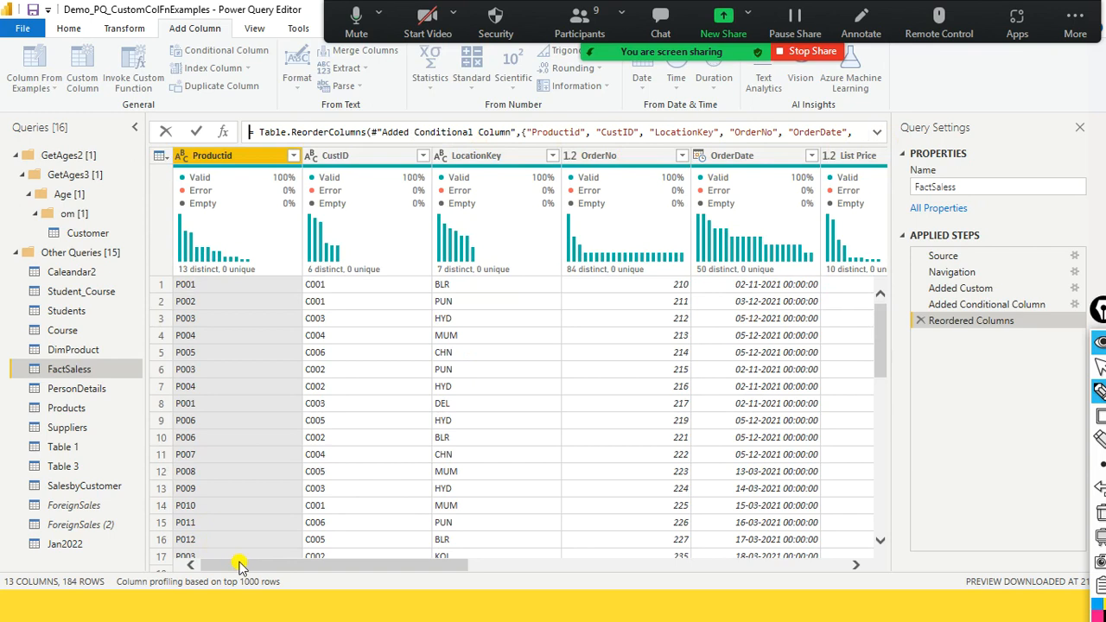
- Examine the Net Margin and Price Bucket columns of FactSaless and the "Added Conditional Column" reference in the reorder formula
{"action": "left_click_drag", "start_coordinate": [463, 566], "coordinate": [858, 538]}
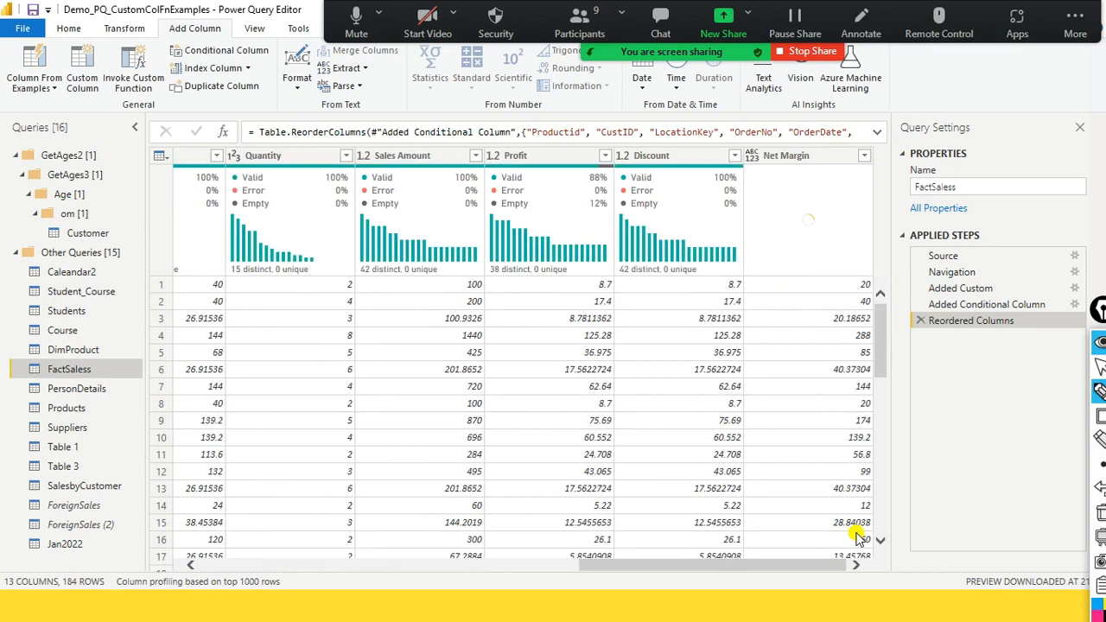
{"action": "left_click", "coordinate": [784, 155]}
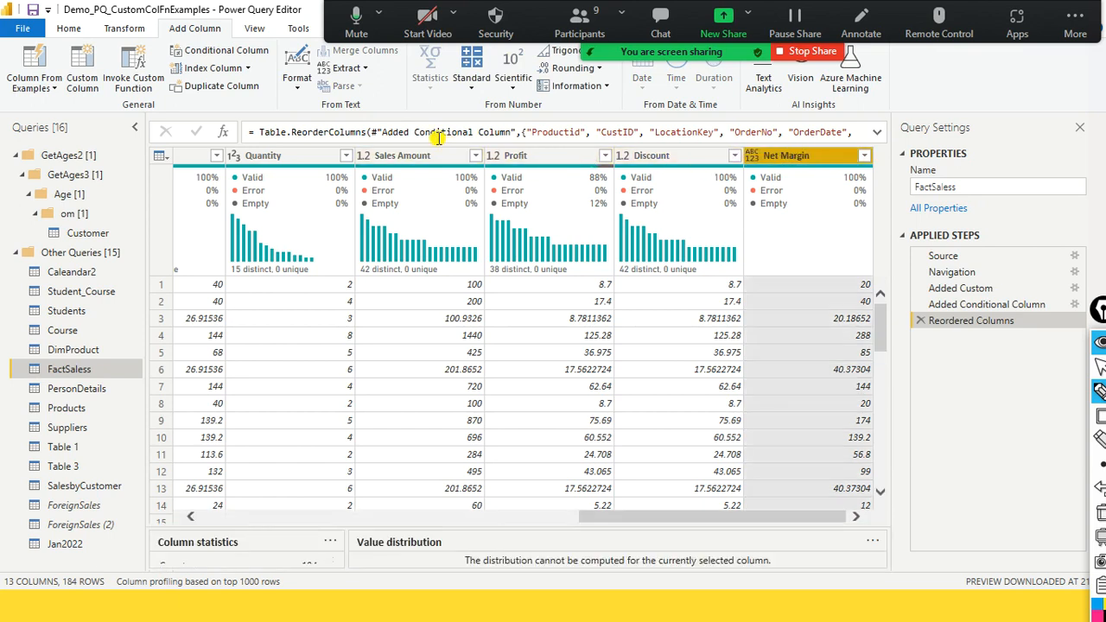
{"action": "left_click_drag", "start_coordinate": [510, 134], "coordinate": [379, 134]}
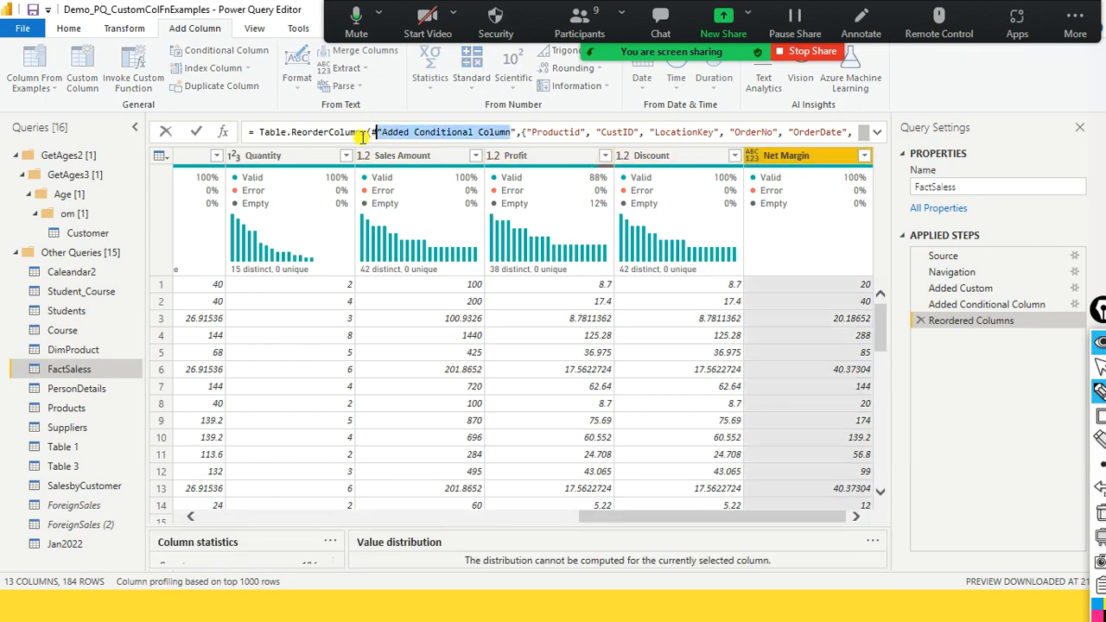
{"action": "mouse_move", "coordinate": [443, 128]}
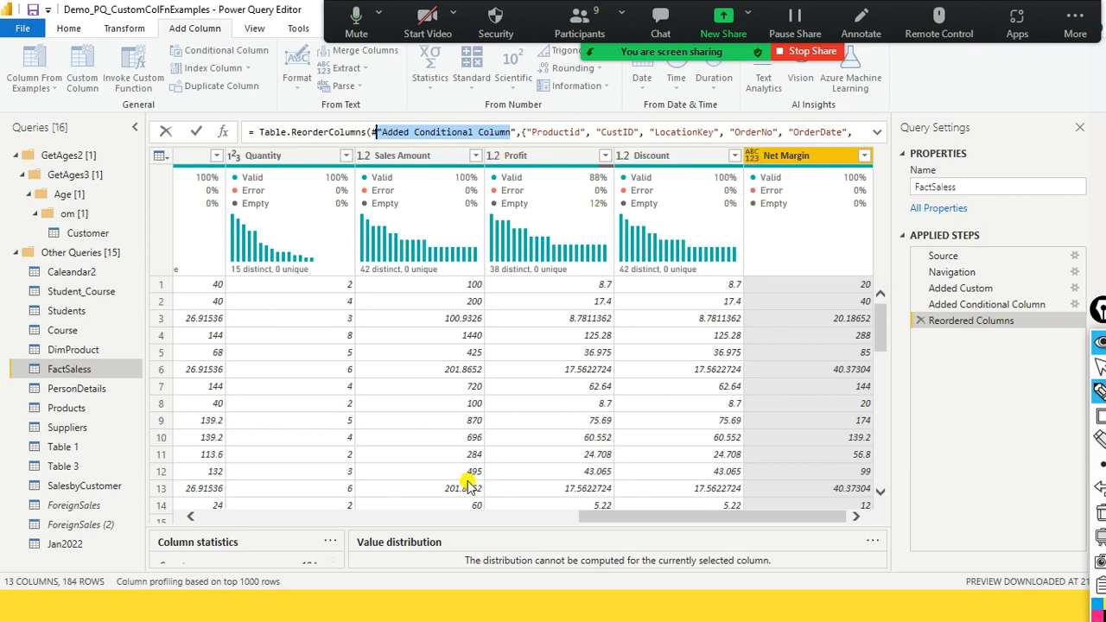
{"action": "left_click", "coordinate": [428, 521]}
{"action": "mouse_move", "coordinate": [428, 522]}
{"action": "left_mouse_down"}
{"action": "mouse_move", "coordinate": [313, 525]}
{"action": "mouse_move", "coordinate": [427, 525]}
{"action": "left_mouse_up"}
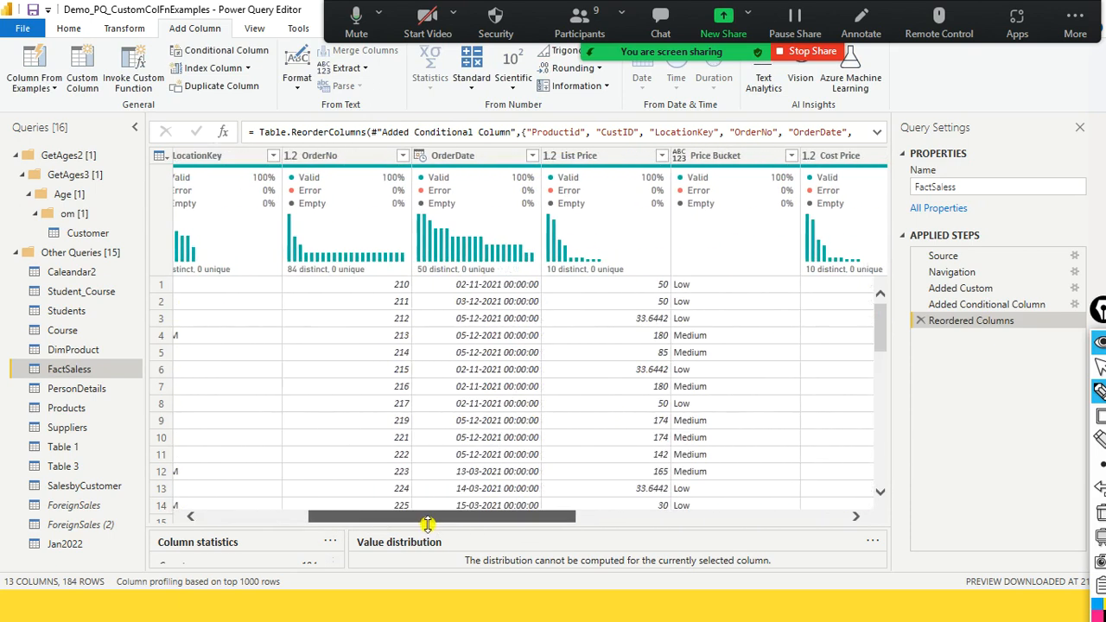
{"action": "left_click", "coordinate": [710, 157]}
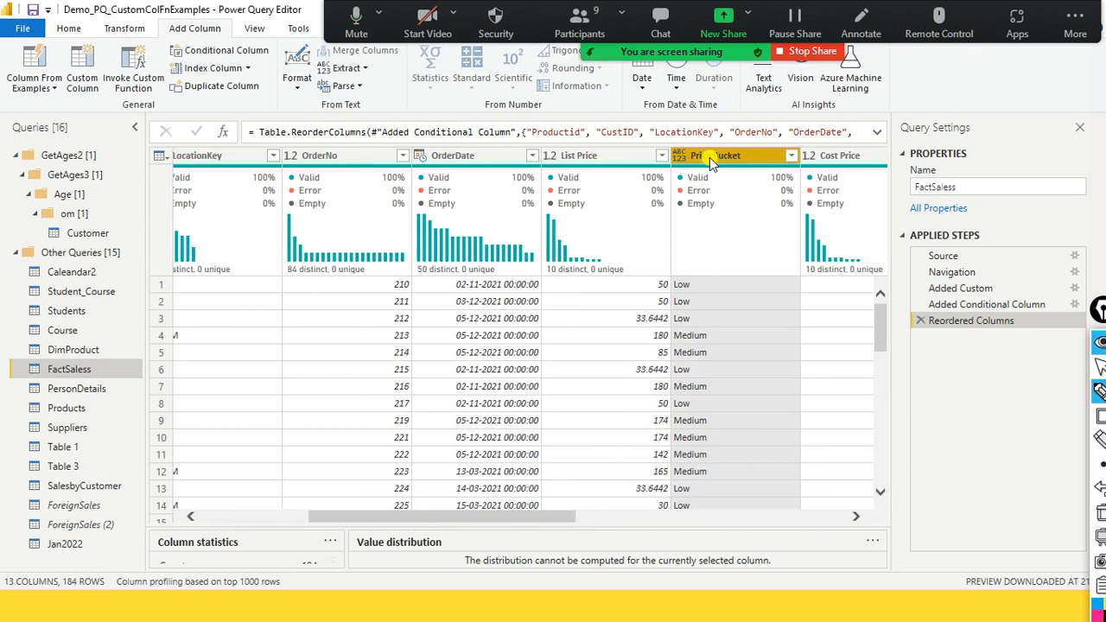
{"action": "left_click_drag", "start_coordinate": [531, 519], "coordinate": [593, 488]}
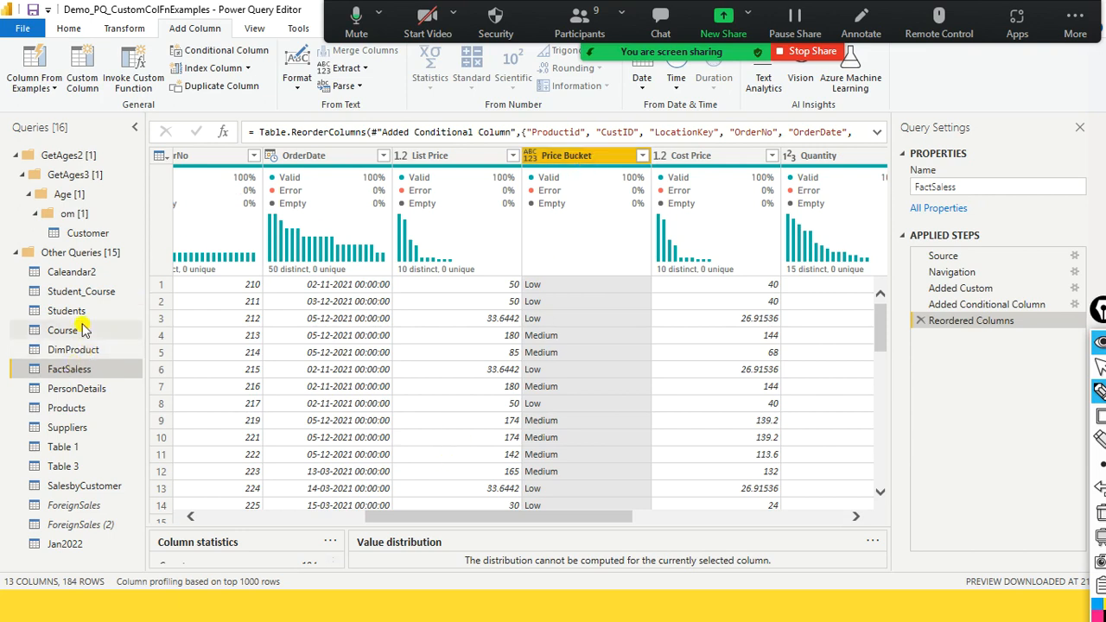
- Look through the Customer and Products queries' columns and refresh the Products preview
{"action": "left_click", "coordinate": [95, 238]}
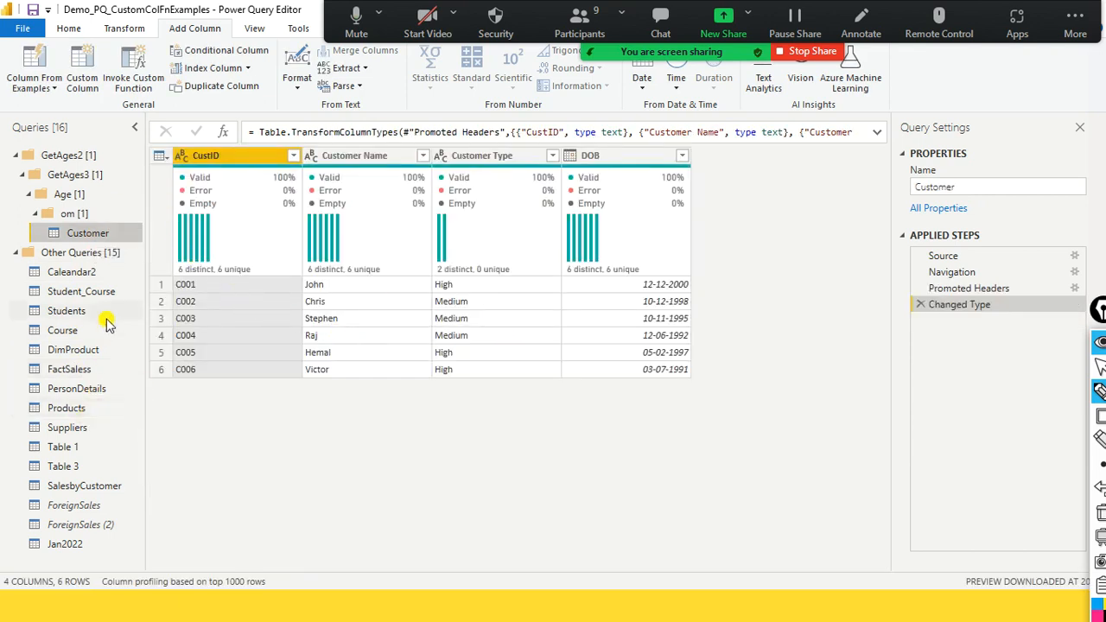
{"action": "left_click", "coordinate": [89, 409]}
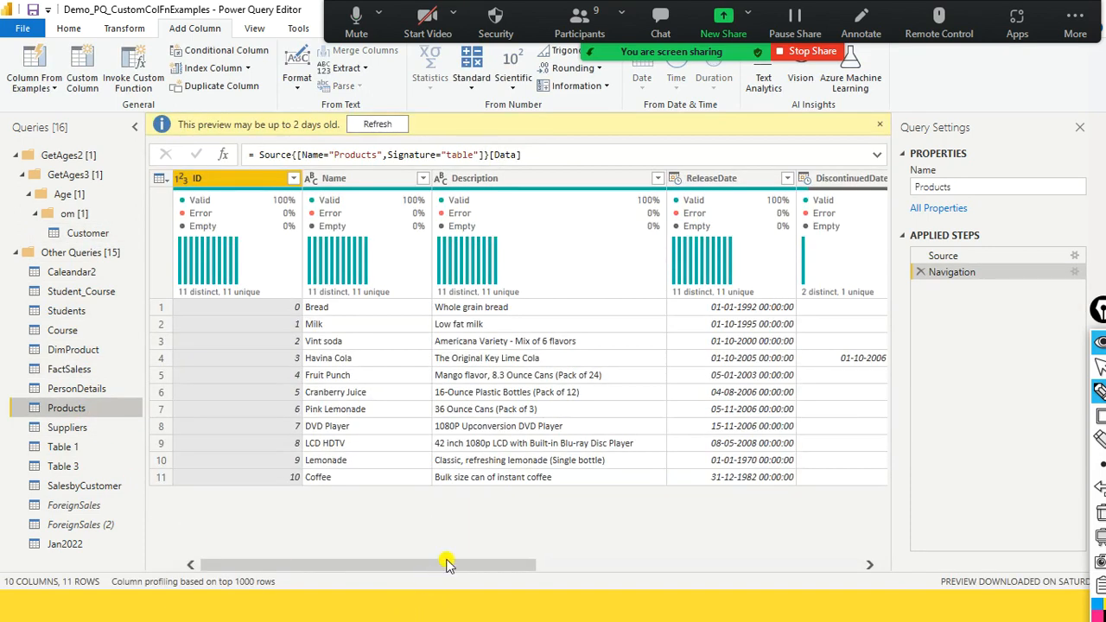
{"action": "left_click_drag", "start_coordinate": [447, 563], "coordinate": [811, 568]}
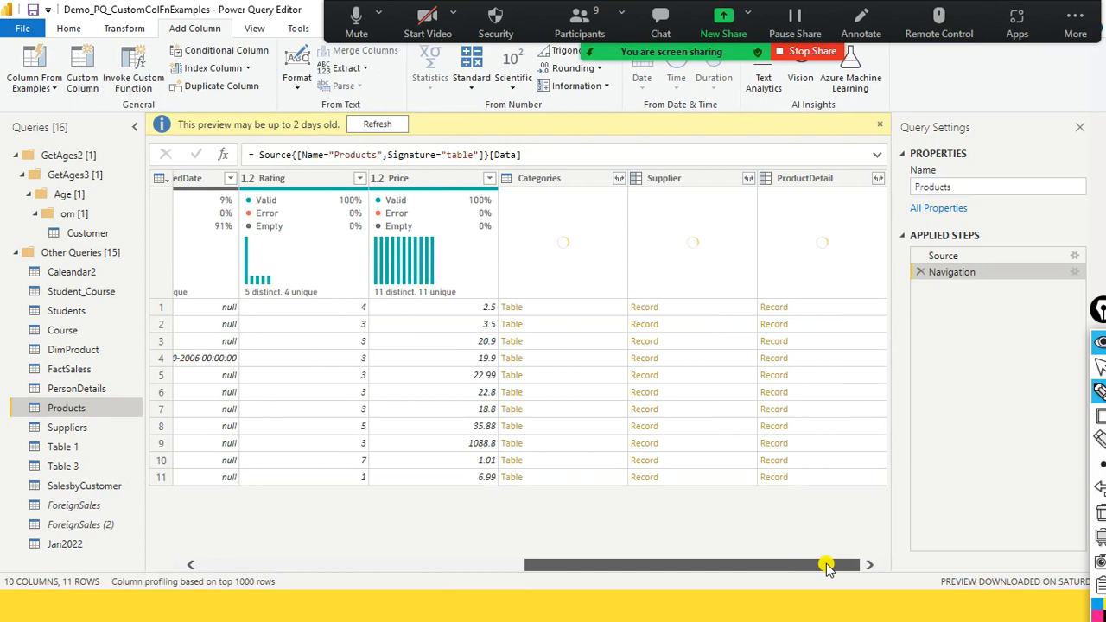
{"action": "left_click_drag", "start_coordinate": [828, 566], "coordinate": [462, 516]}
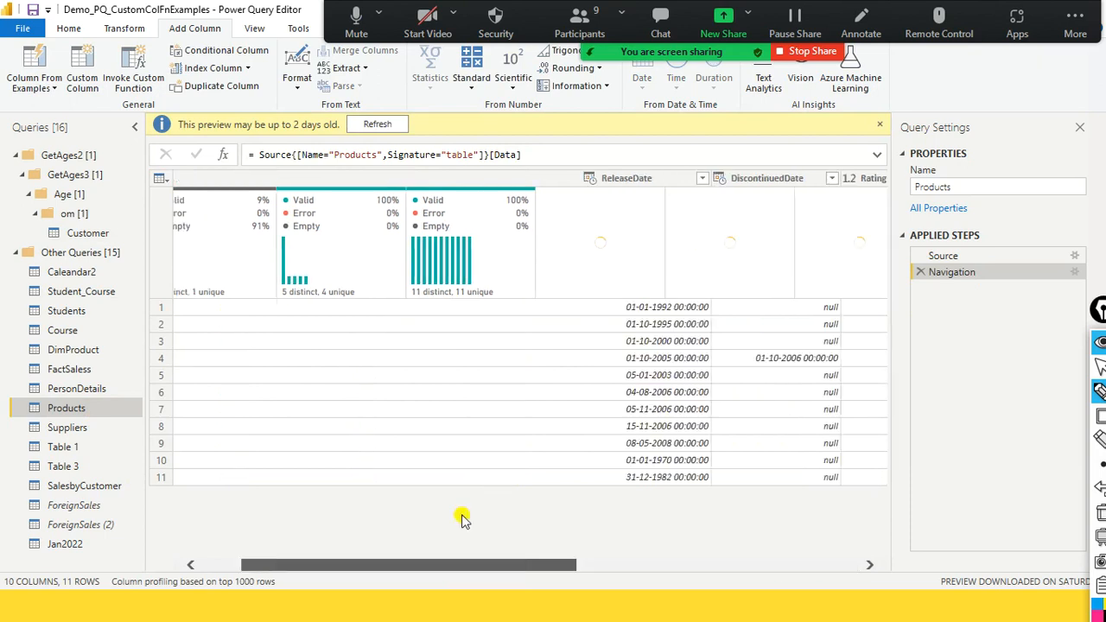
{"action": "left_click", "coordinate": [376, 126]}
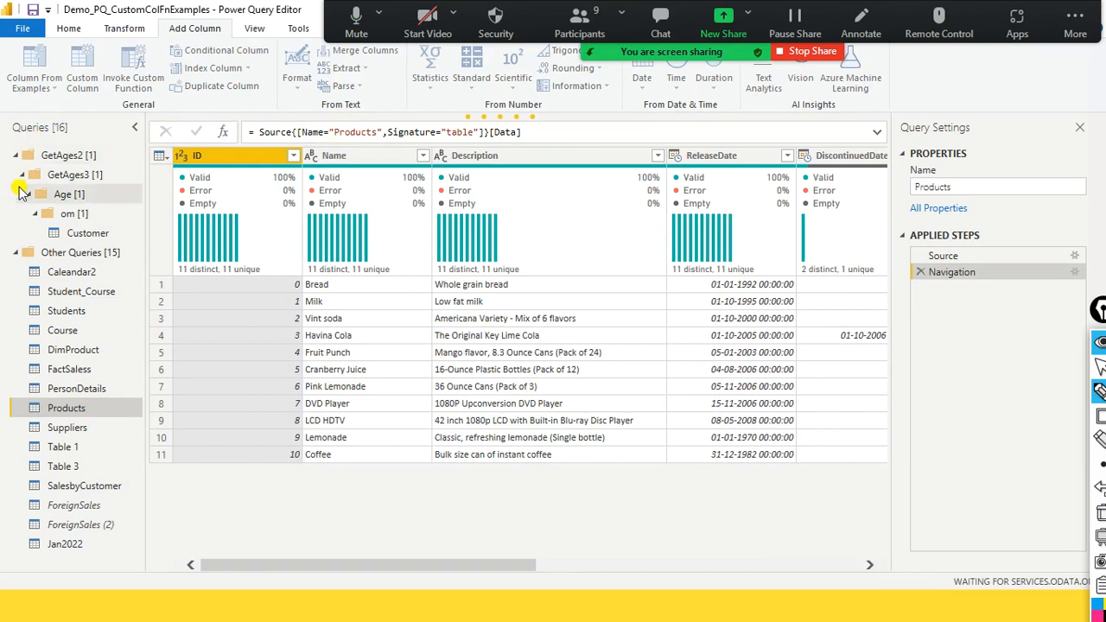
- Import sales_w04.csv from the dat1 folder as a new Text/CSV source, keeping the comma delimiter
{"action": "left_click", "coordinate": [69, 29]}
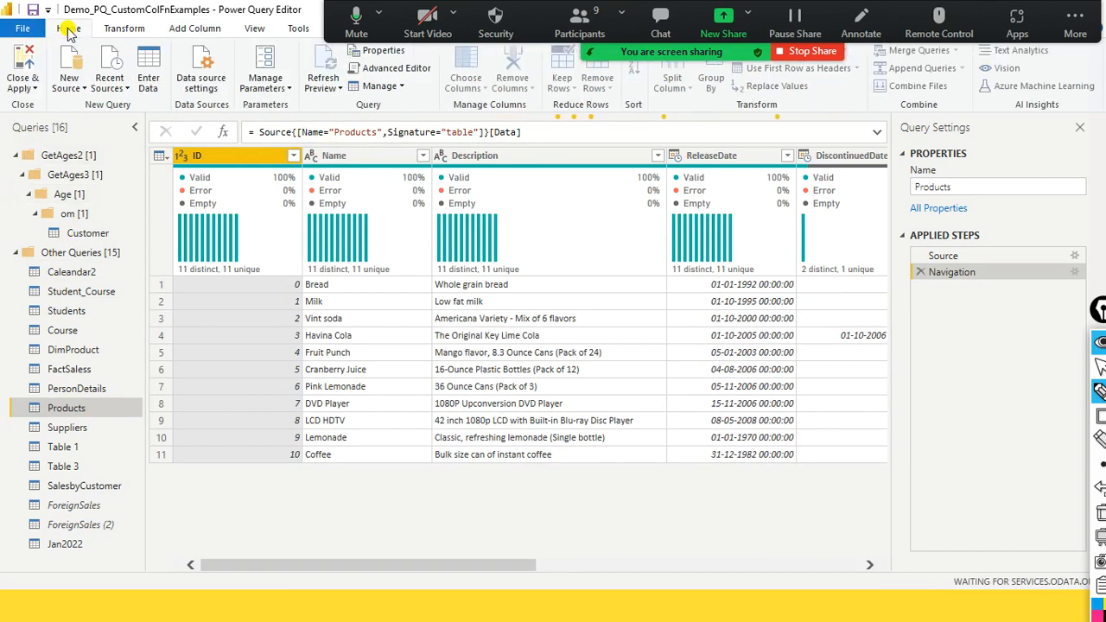
{"action": "left_click", "coordinate": [69, 83]}
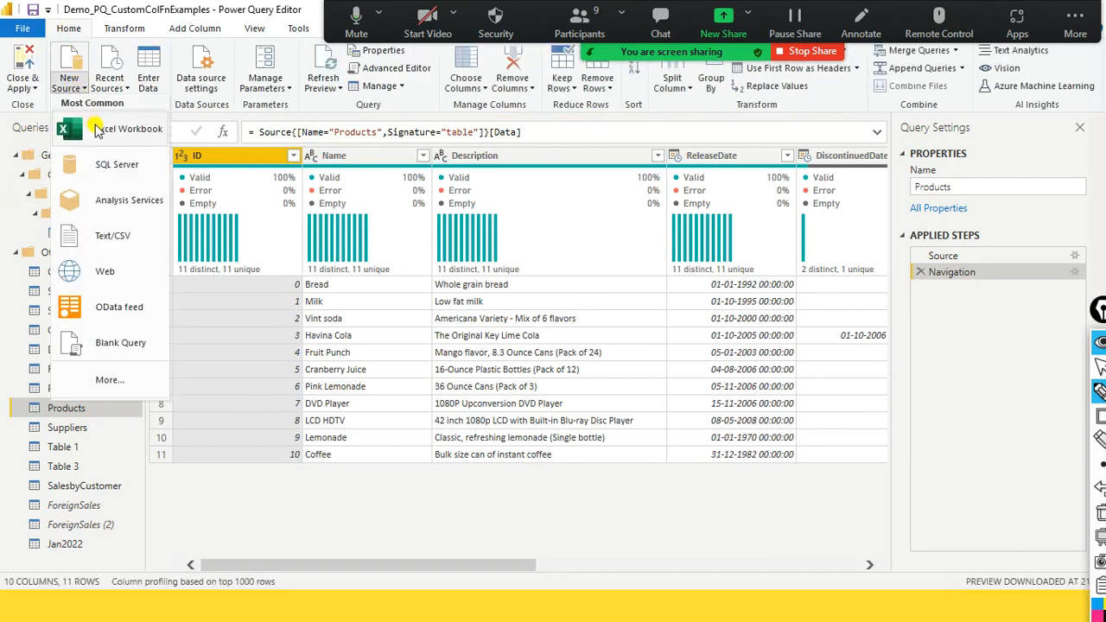
{"action": "left_click", "coordinate": [101, 234]}
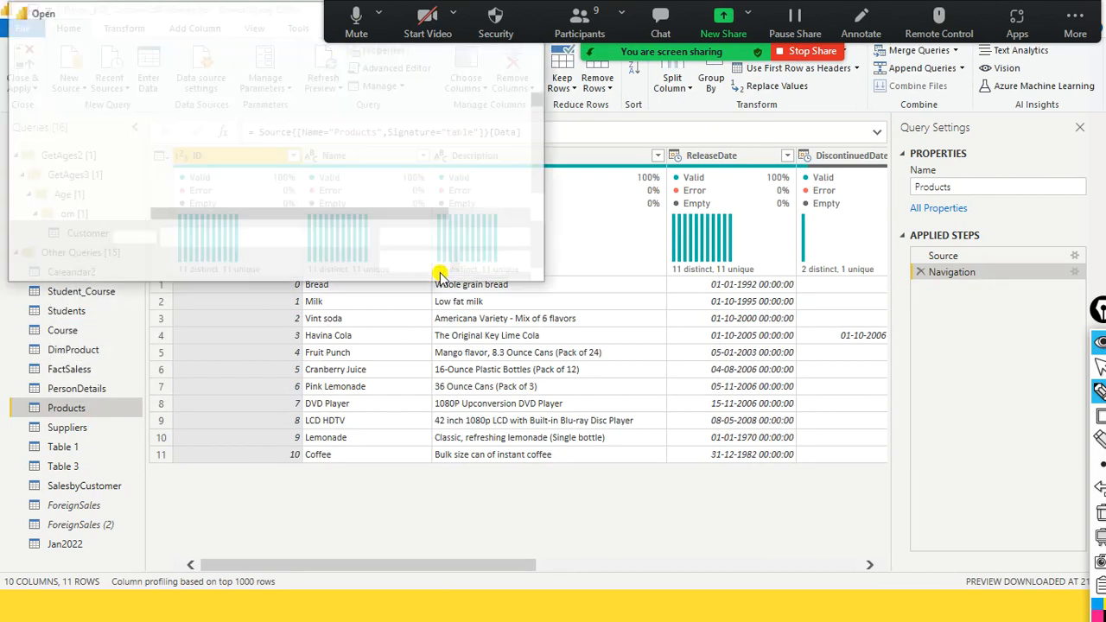
{"action": "type", "text": "sales"}
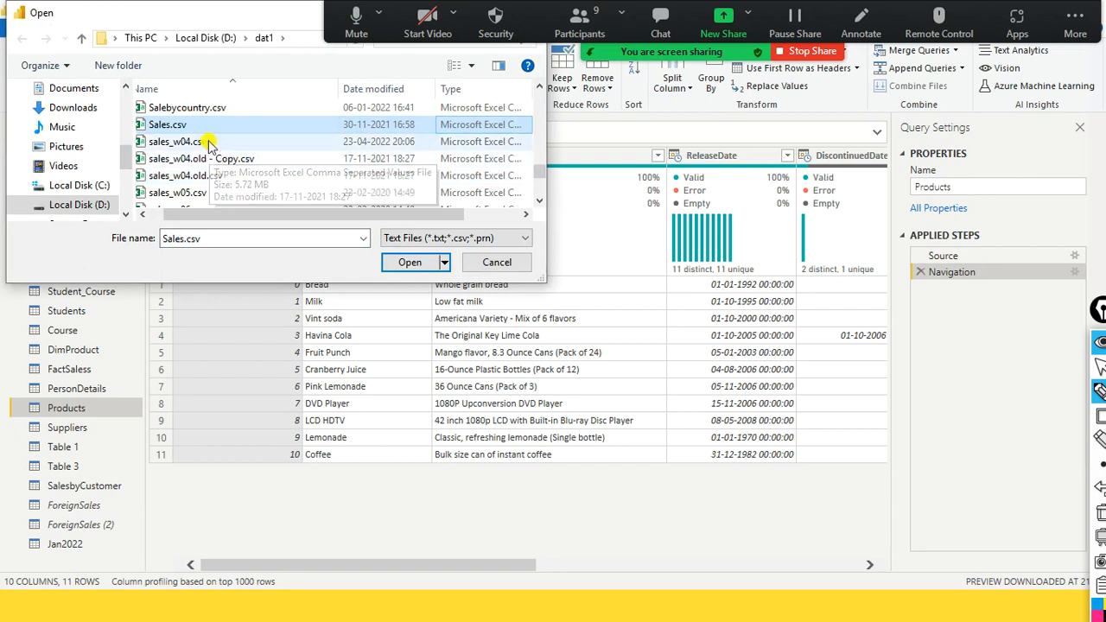
{"action": "left_click", "coordinate": [212, 143]}
{"action": "left_click", "coordinate": [432, 263]}
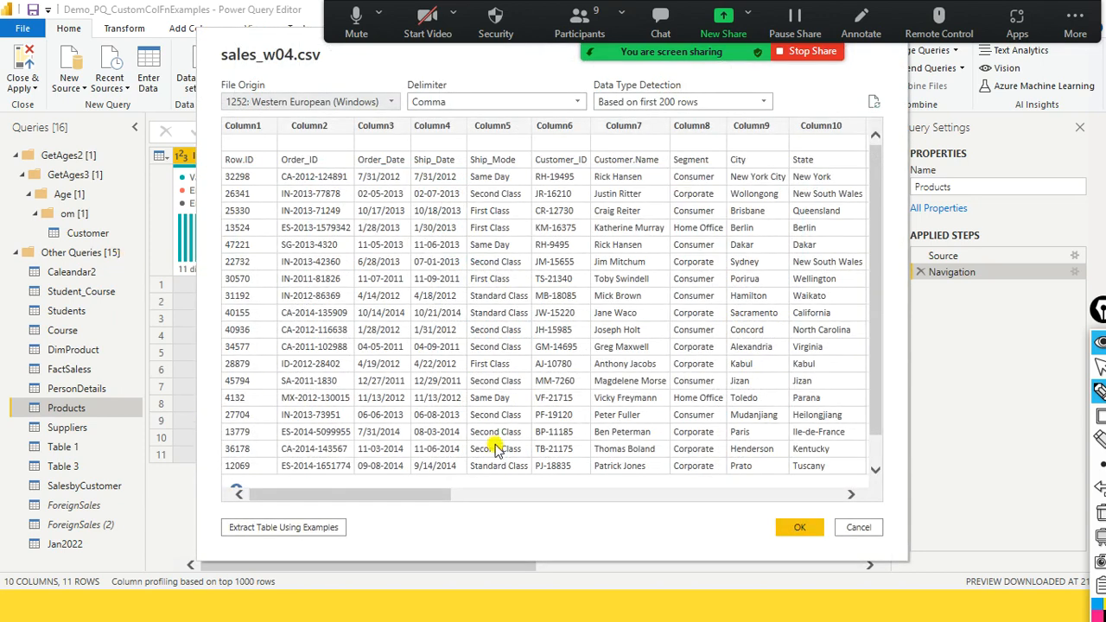
{"action": "left_click", "coordinate": [810, 534]}
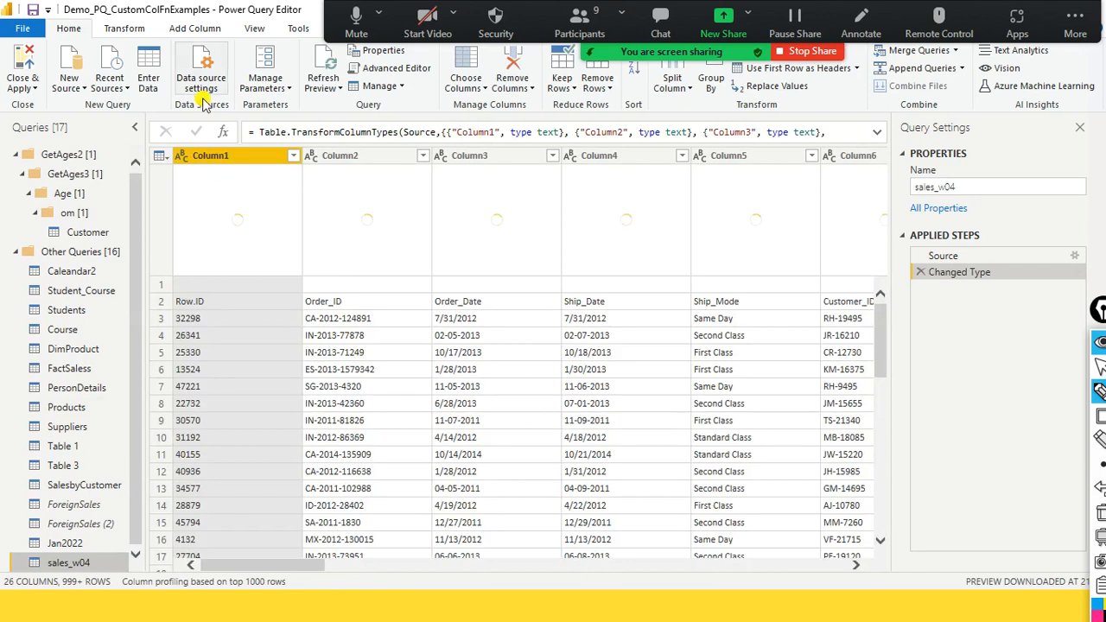
- Promote the first row of sales_w04 to headers twice so Row.ID, Order_ID and the other field names become column names
{"action": "left_click", "coordinate": [134, 28]}
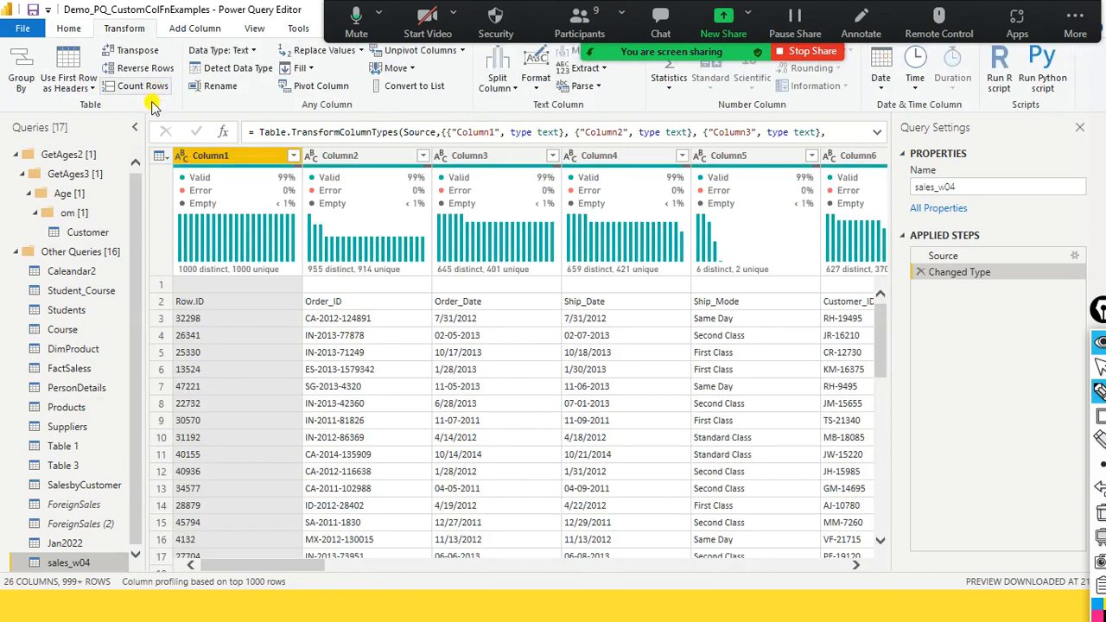
{"action": "left_click", "coordinate": [95, 88]}
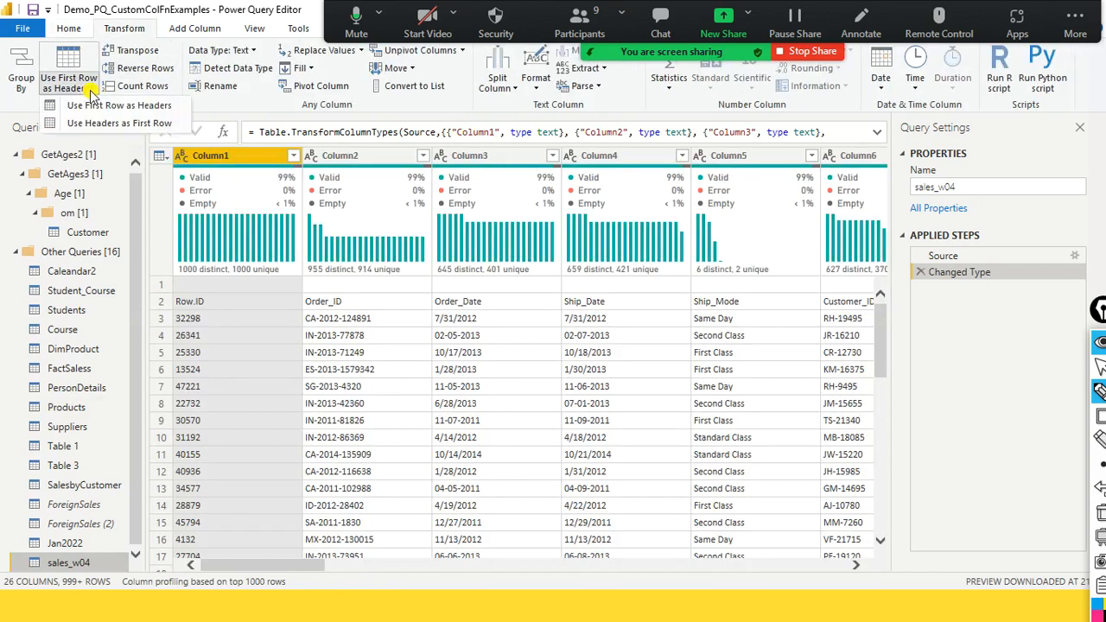
{"action": "left_click", "coordinate": [95, 107]}
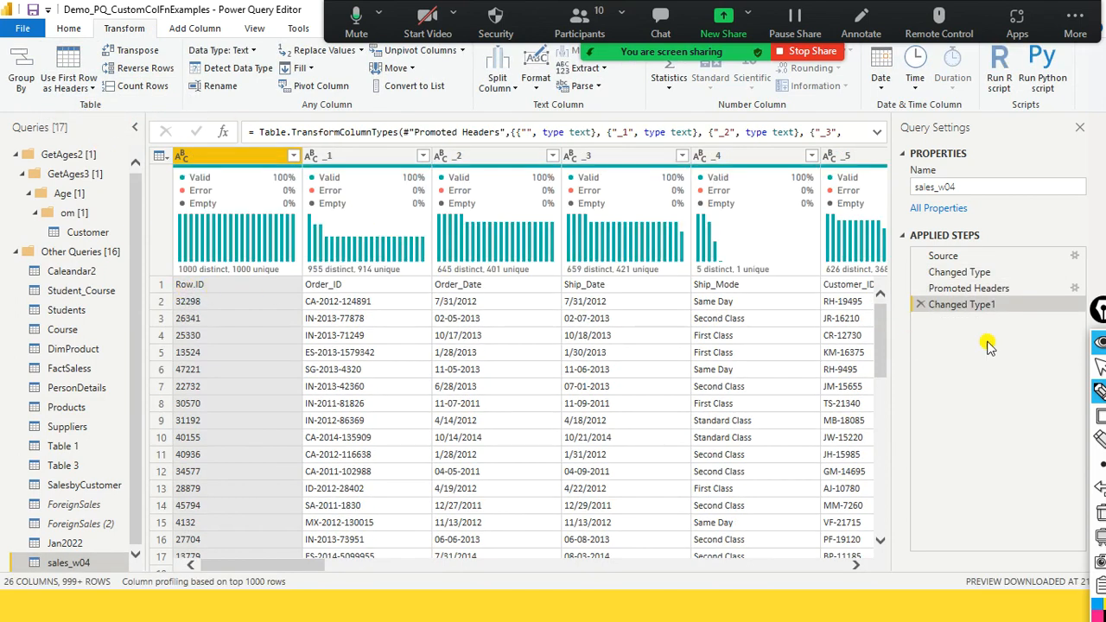
{"action": "left_click", "coordinate": [88, 88]}
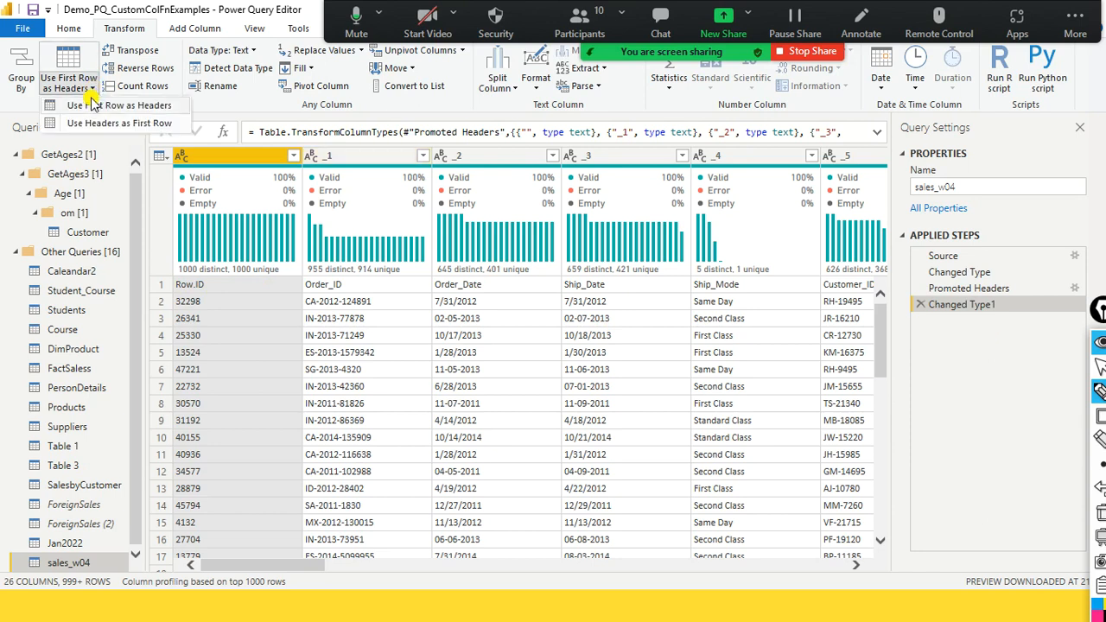
{"action": "left_click", "coordinate": [95, 104]}
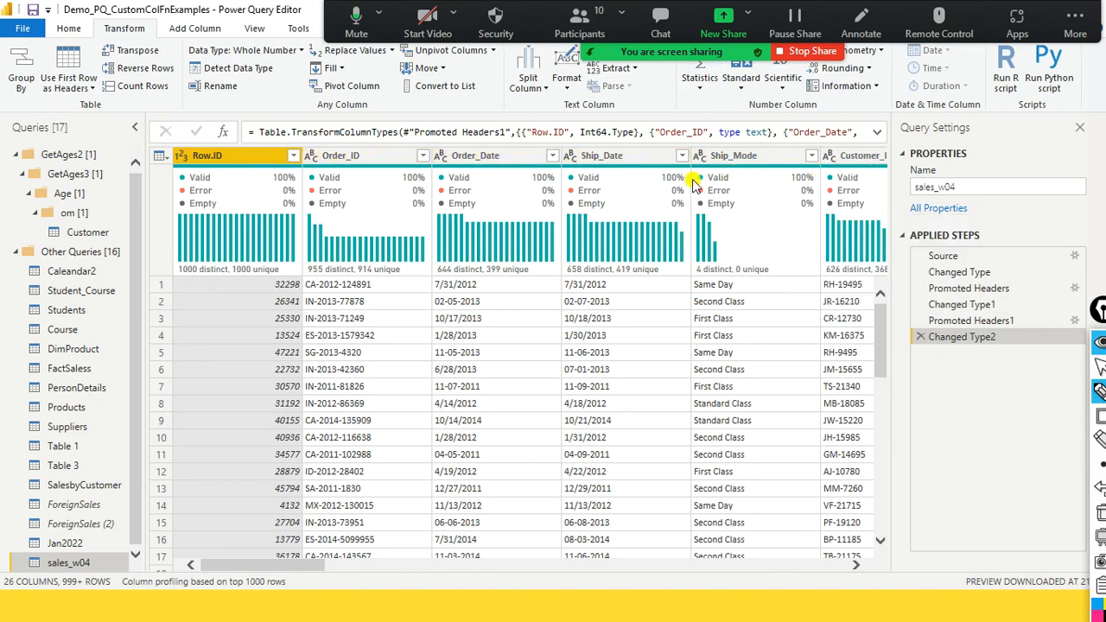
- Examine the State, Country and Country State columns of the sales_w04 query
{"action": "left_click_drag", "start_coordinate": [261, 564], "coordinate": [458, 565]}
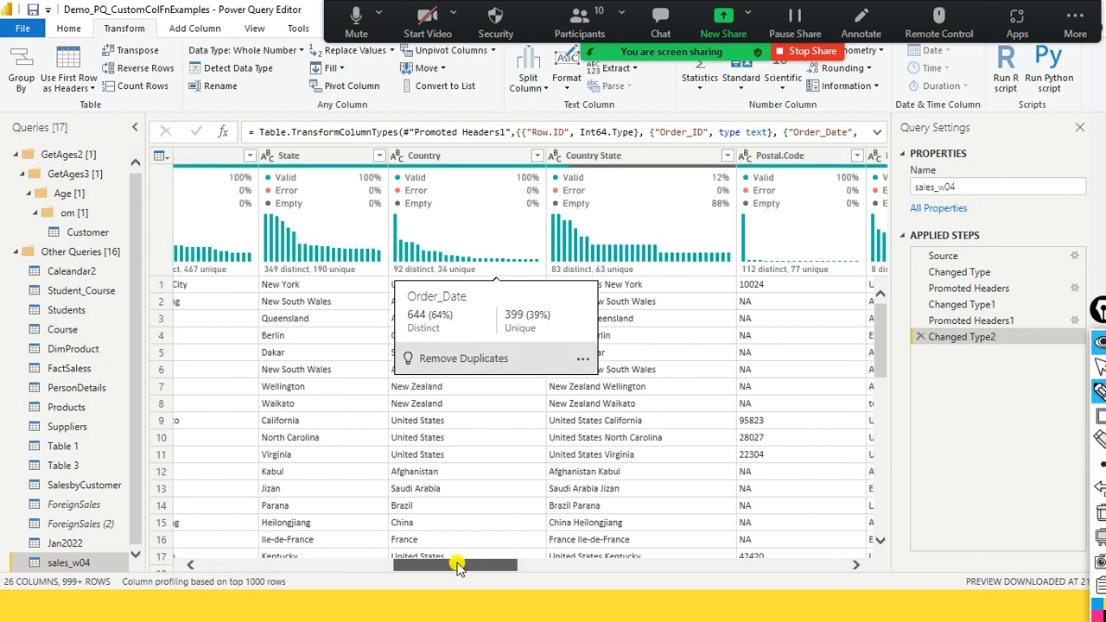
{"action": "left_click_drag", "start_coordinate": [458, 565], "coordinate": [468, 571]}
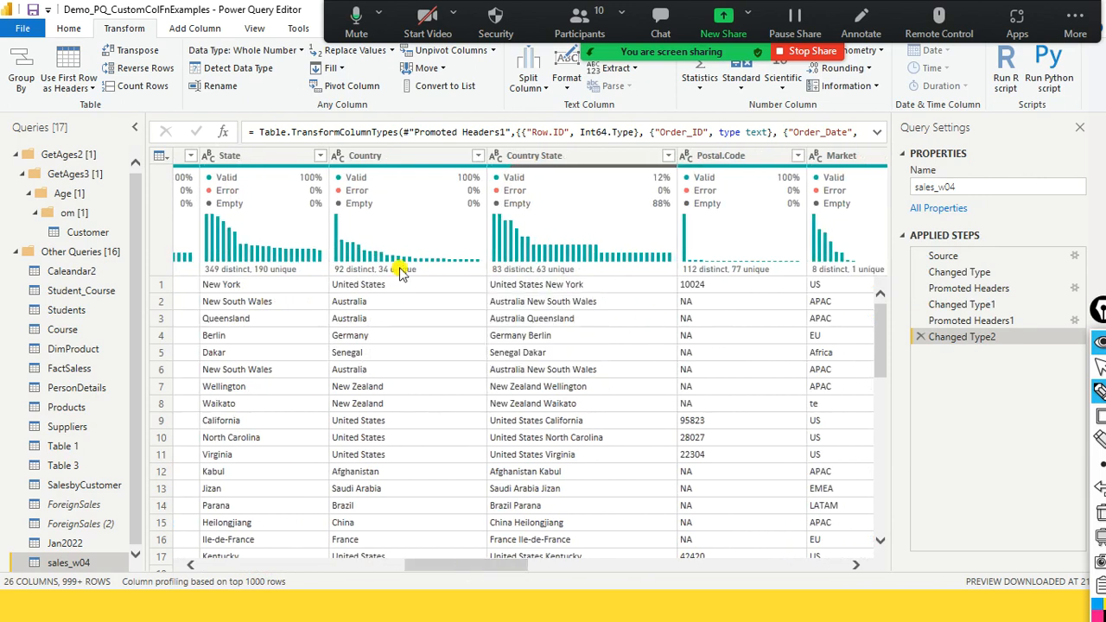
{"action": "left_click_drag", "start_coordinate": [452, 571], "coordinate": [453, 573]}
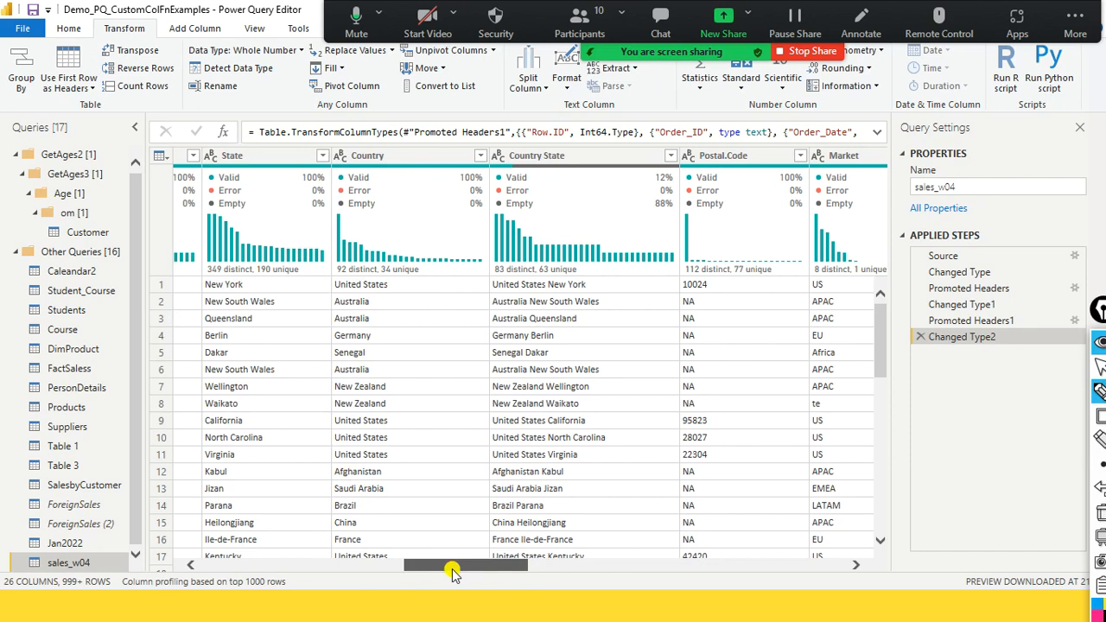
{"action": "left_click_drag", "start_coordinate": [453, 572], "coordinate": [472, 579]}
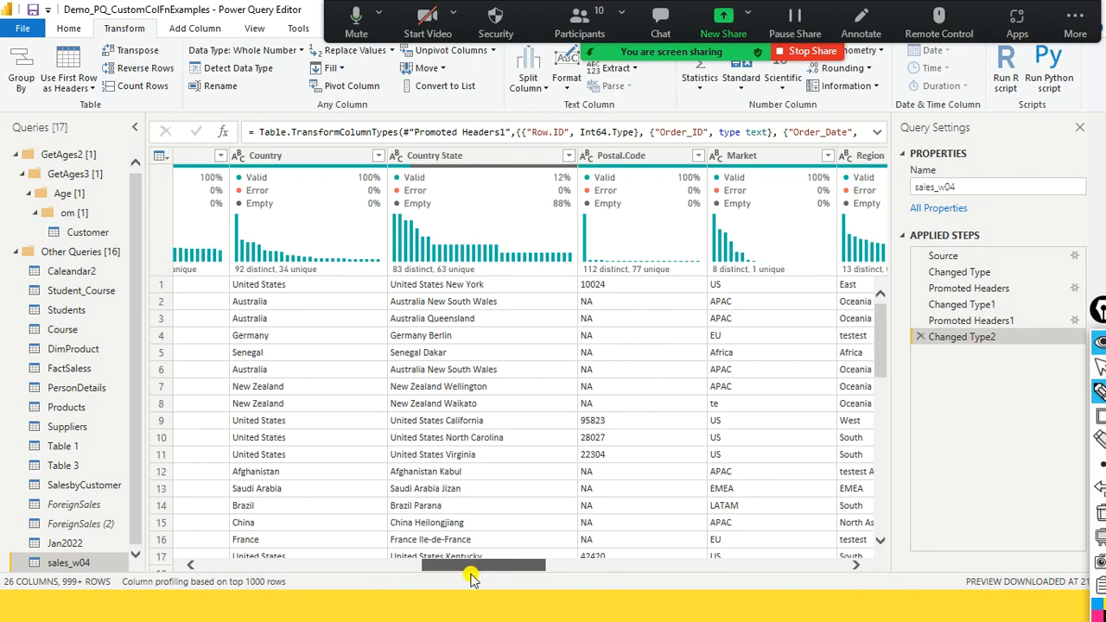
{"action": "left_click_drag", "start_coordinate": [471, 579], "coordinate": [471, 580]}
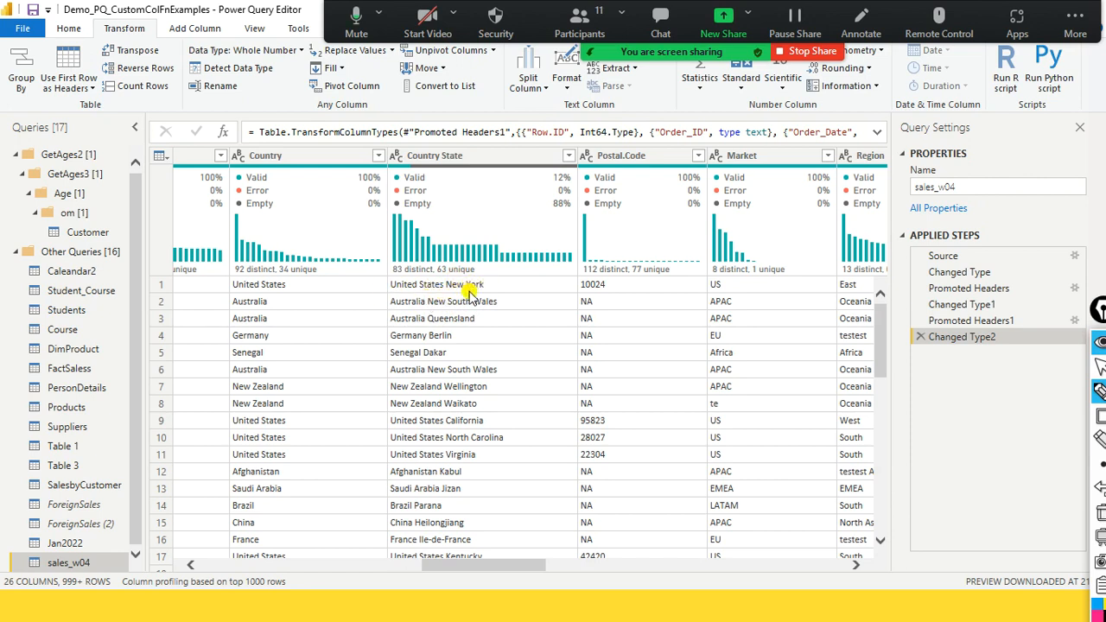
- Review the first two Country State values and the Split Column options available for that column
{"action": "left_click", "coordinate": [497, 157]}
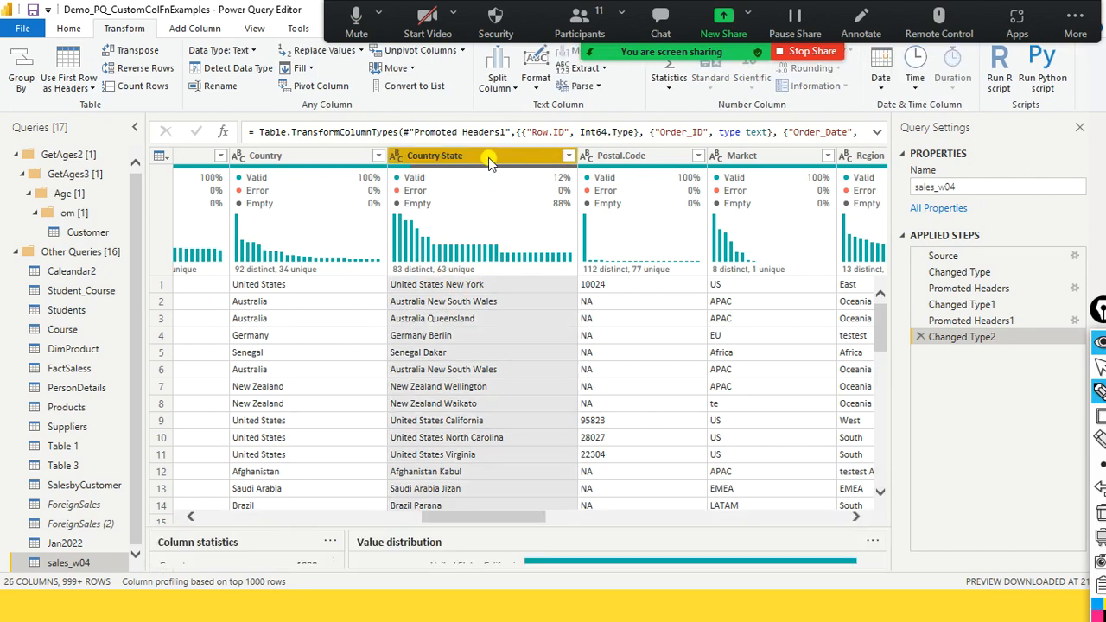
{"action": "right_click", "coordinate": [486, 156]}
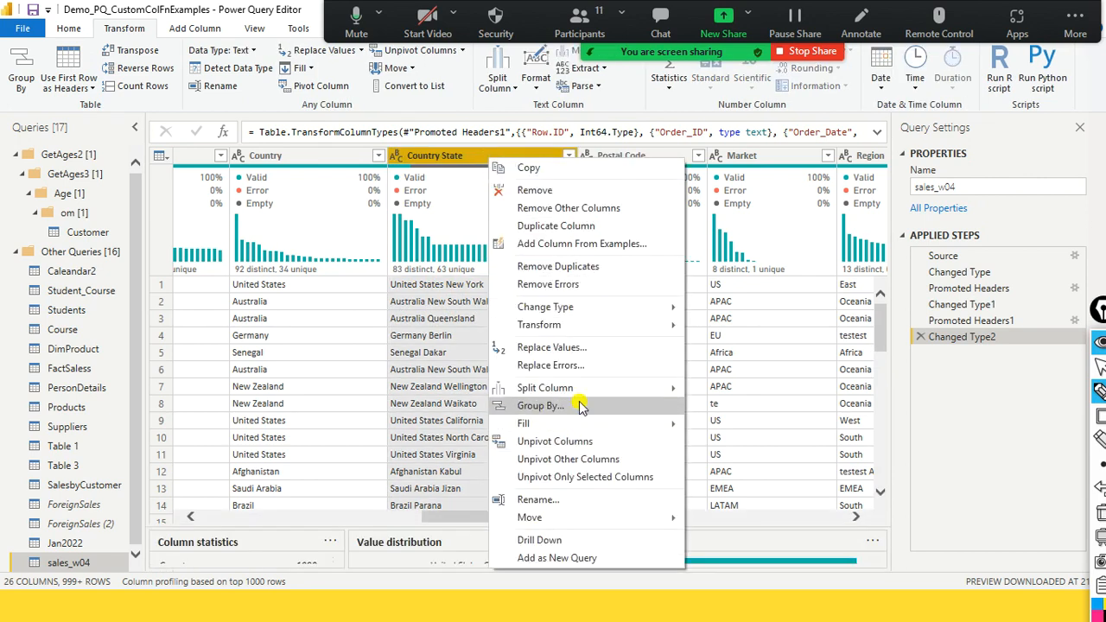
{"action": "mouse_move", "coordinate": [587, 392]}
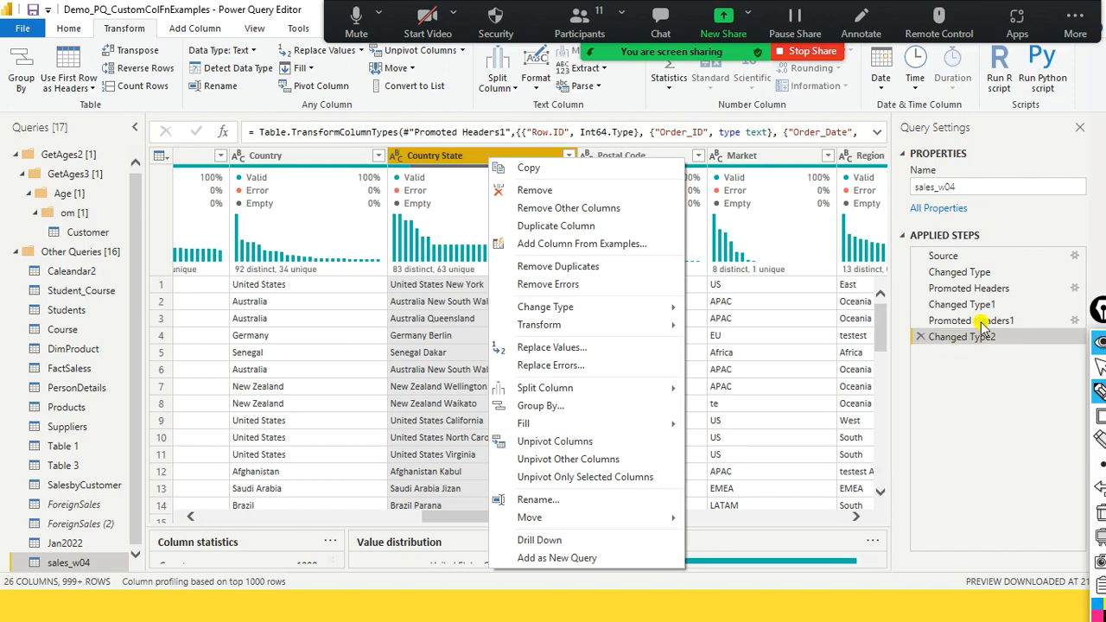
{"action": "left_click", "coordinate": [466, 285]}
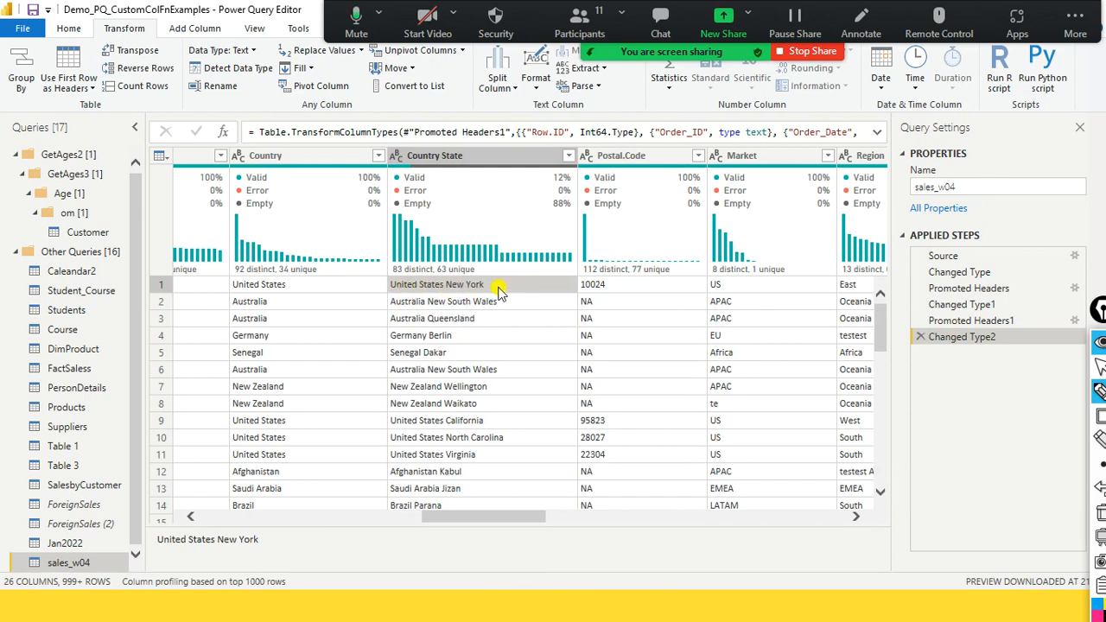
{"action": "left_click", "coordinate": [420, 306]}
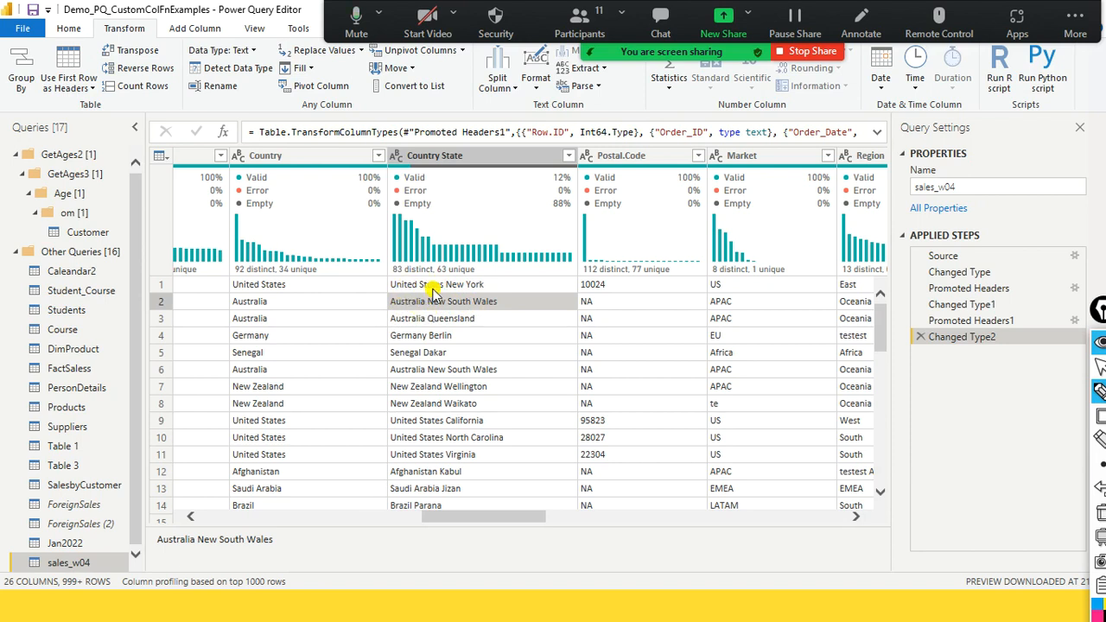
{"action": "right_click", "coordinate": [453, 155]}
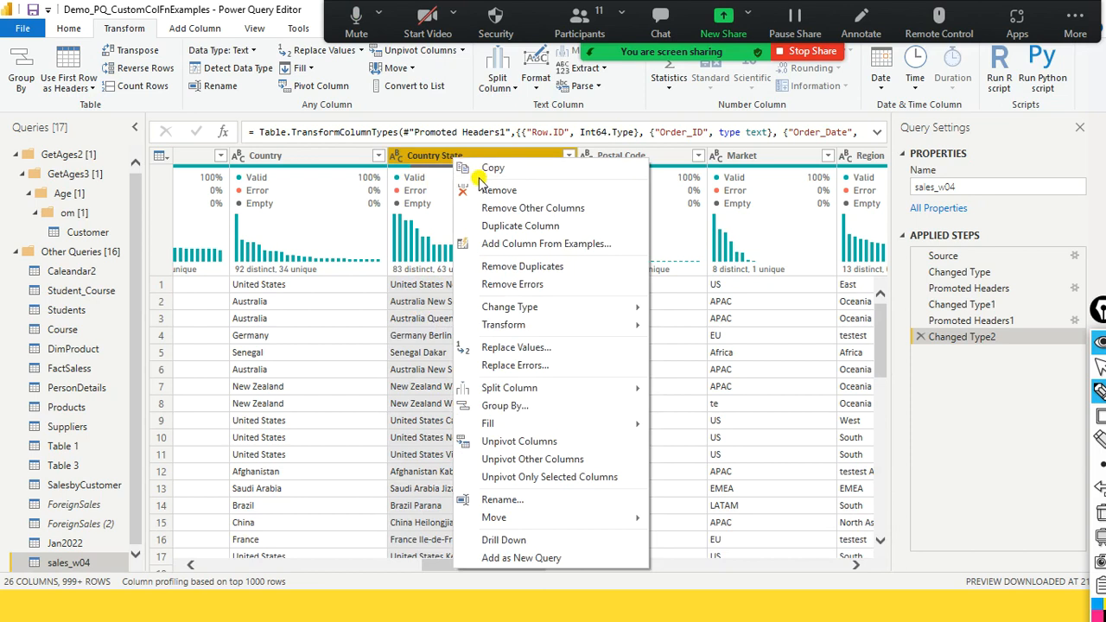
{"action": "mouse_move", "coordinate": [566, 388]}
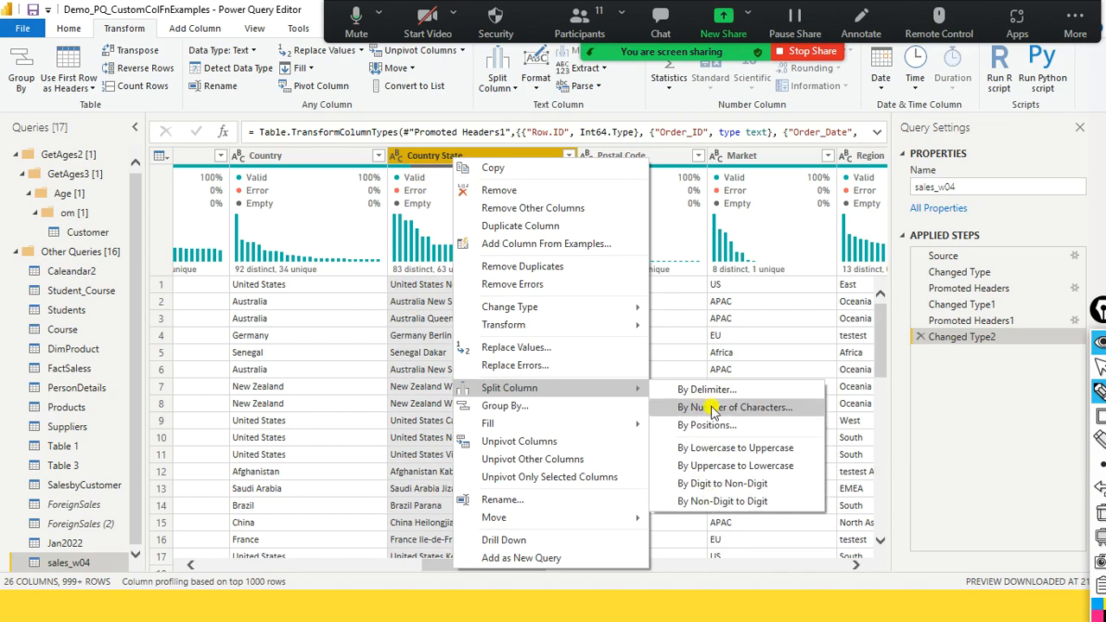
{"action": "left_click", "coordinate": [414, 153]}
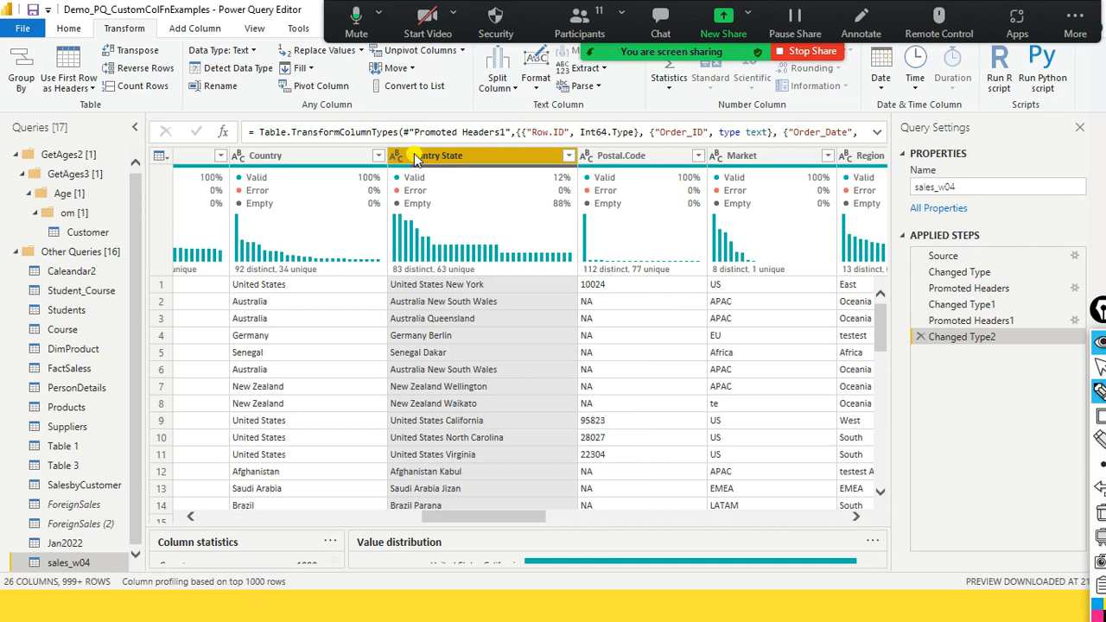
- Start a column from examples based on the selected Country State column, giving United States as the row 1 example
{"action": "mouse_move", "coordinate": [536, 262]}
{"action": "left_click", "coordinate": [192, 29]}
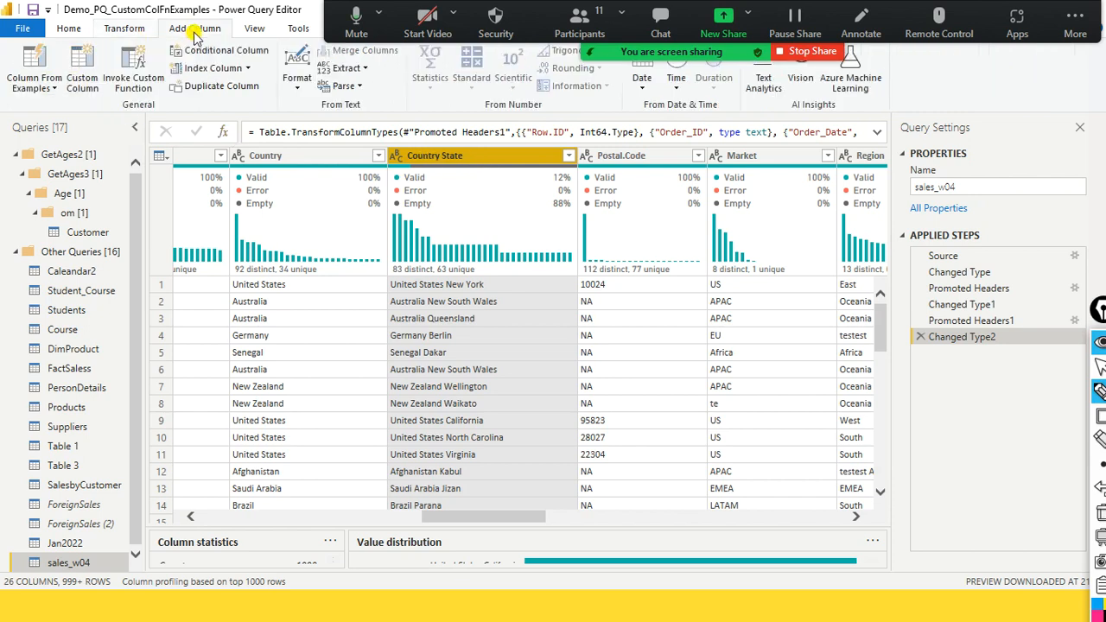
{"action": "left_click", "coordinate": [40, 91]}
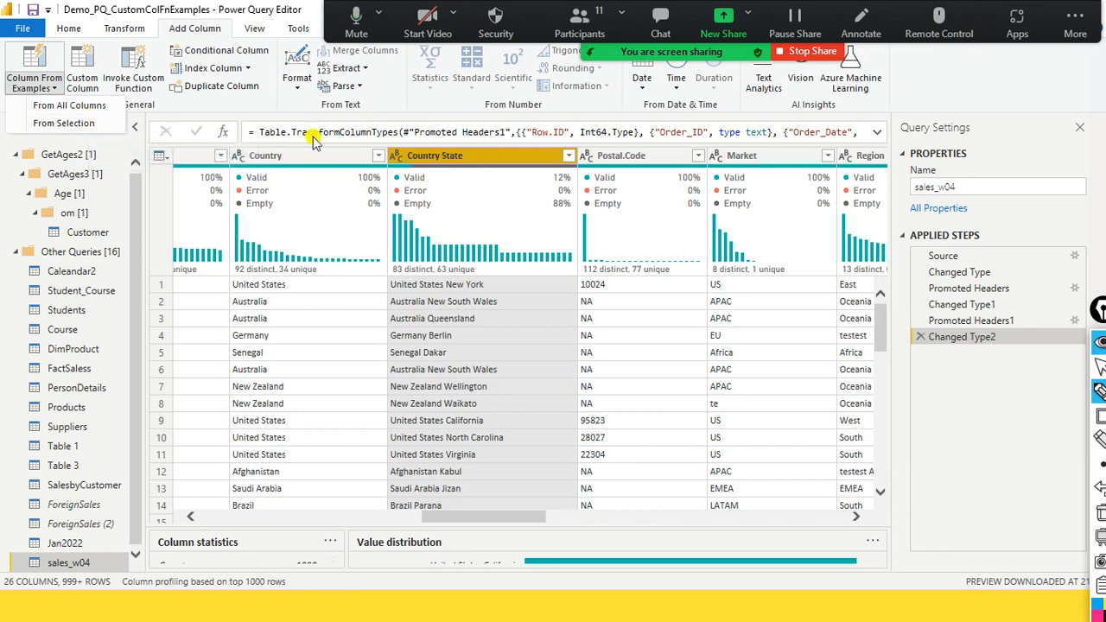
{"action": "left_click", "coordinate": [93, 125]}
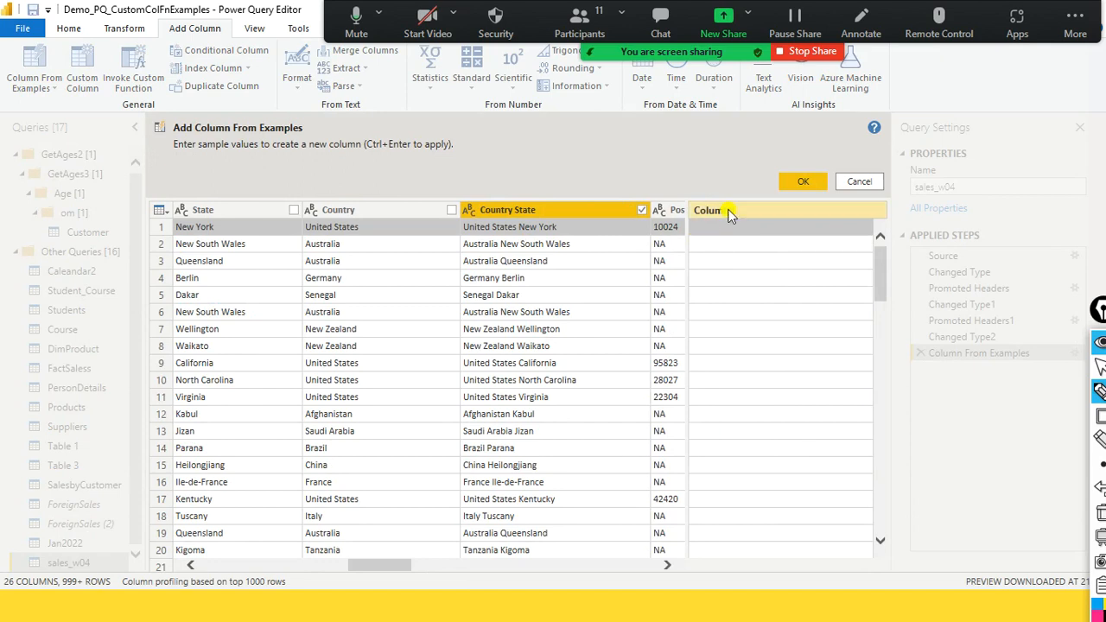
{"action": "left_click", "coordinate": [726, 227]}
{"action": "type", "text": "United"}
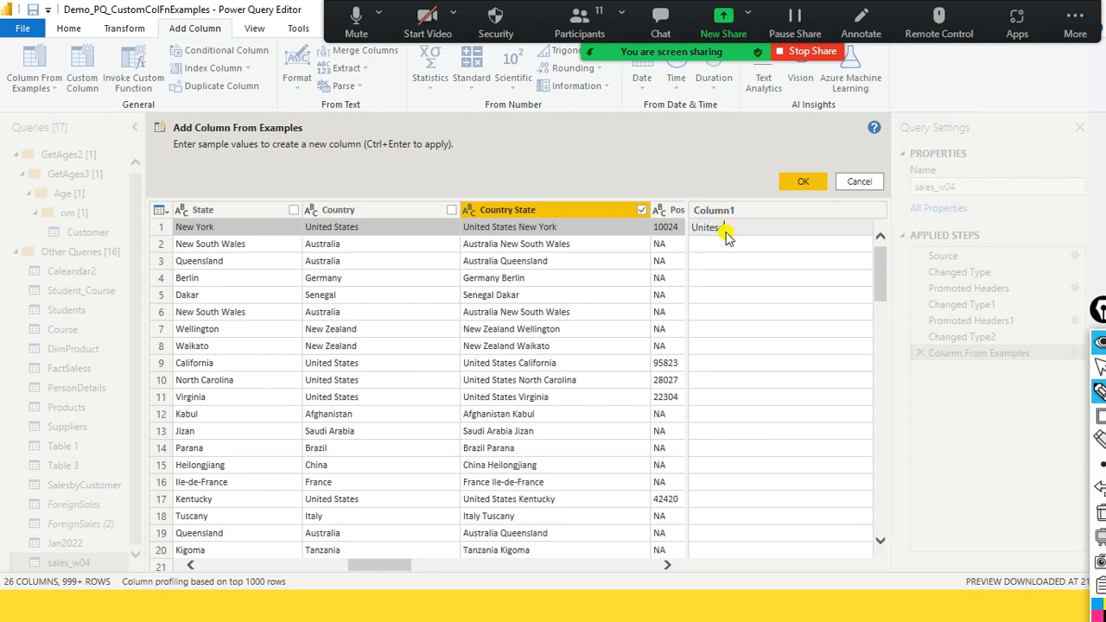
{"action": "key", "text": "BackSpace"}
{"action": "type", "text": "d states"}
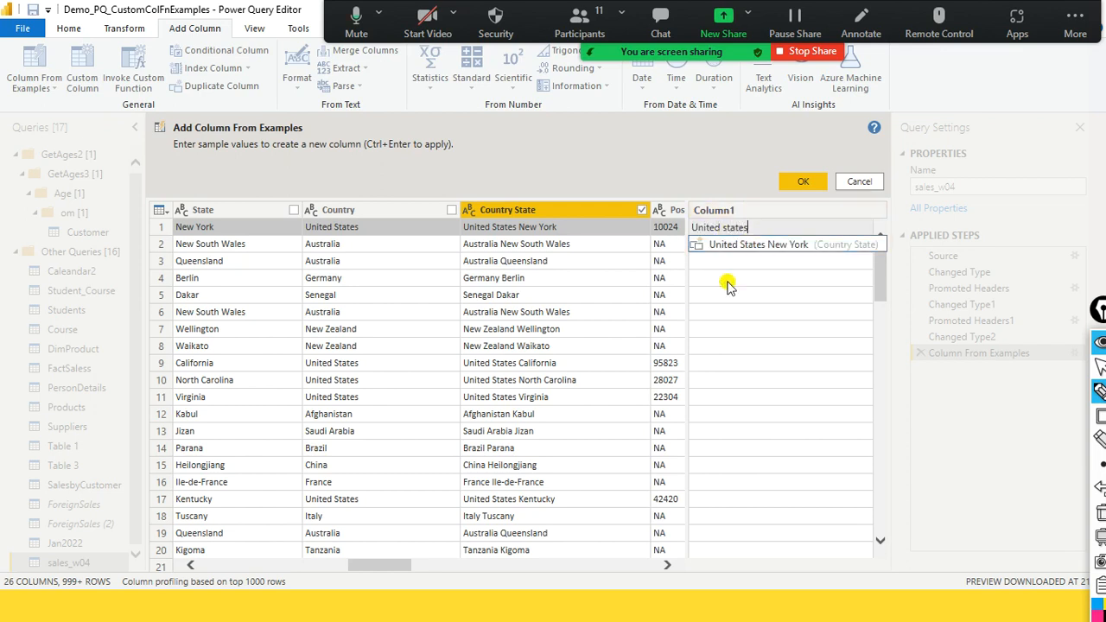
{"action": "key", "text": "BackSpace"}
{"action": "key", "text": "BackSpace"}
{"action": "type", "text": "States"}
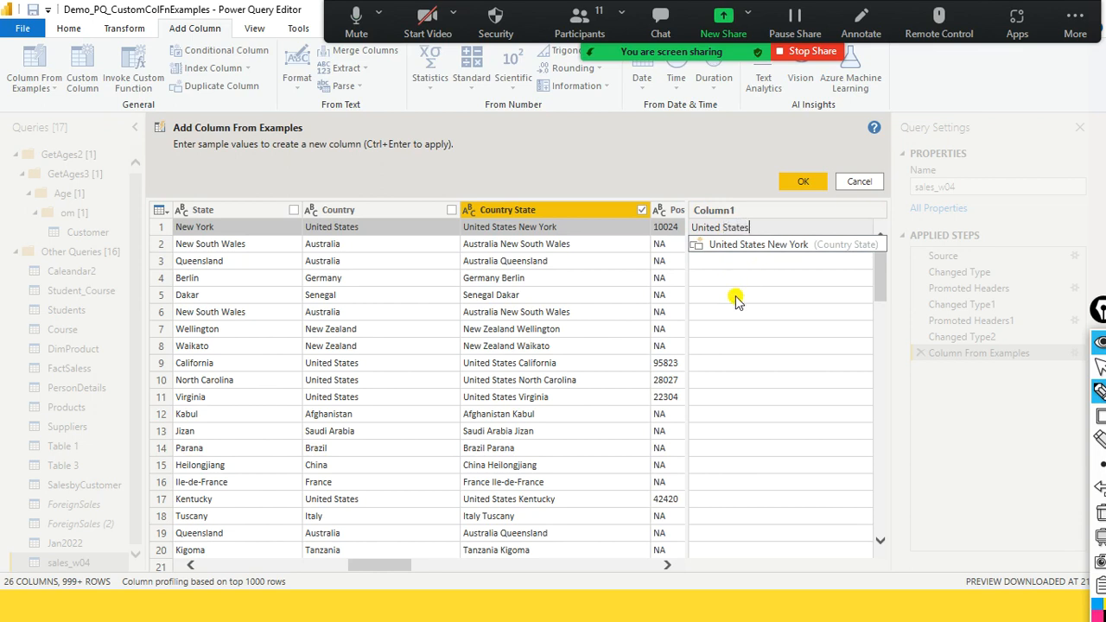
{"action": "key", "text": "Return"}
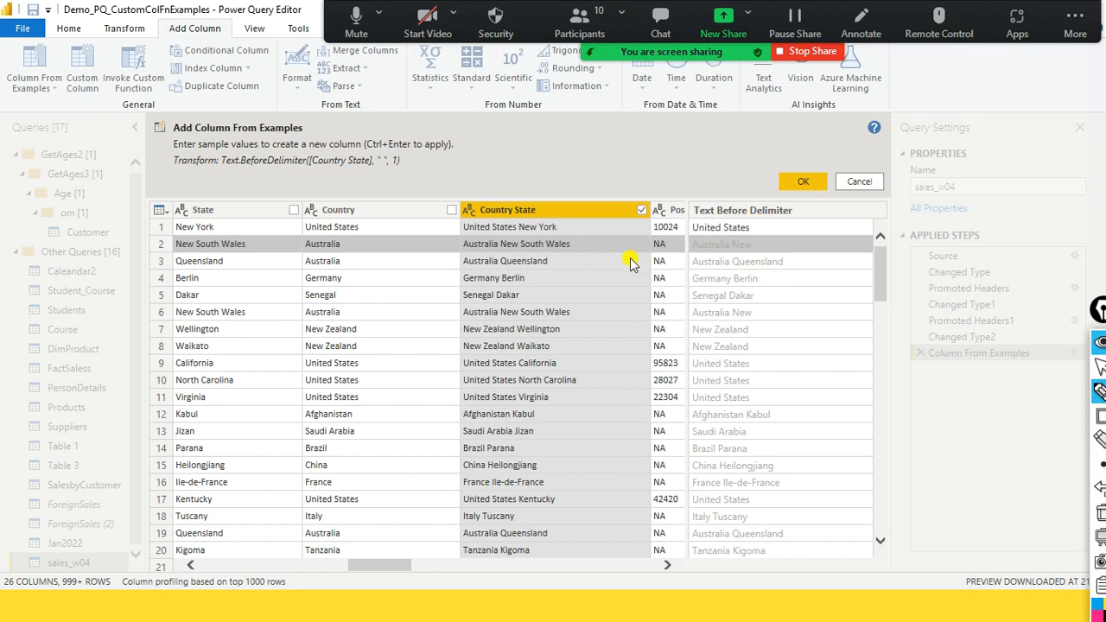
- Enter Australia as the example value for rows 2 and 3 of the new column
{"action": "double_click", "coordinate": [734, 247]}
{"action": "key", "text": "Return"}
{"action": "left_click", "coordinate": [773, 246]}
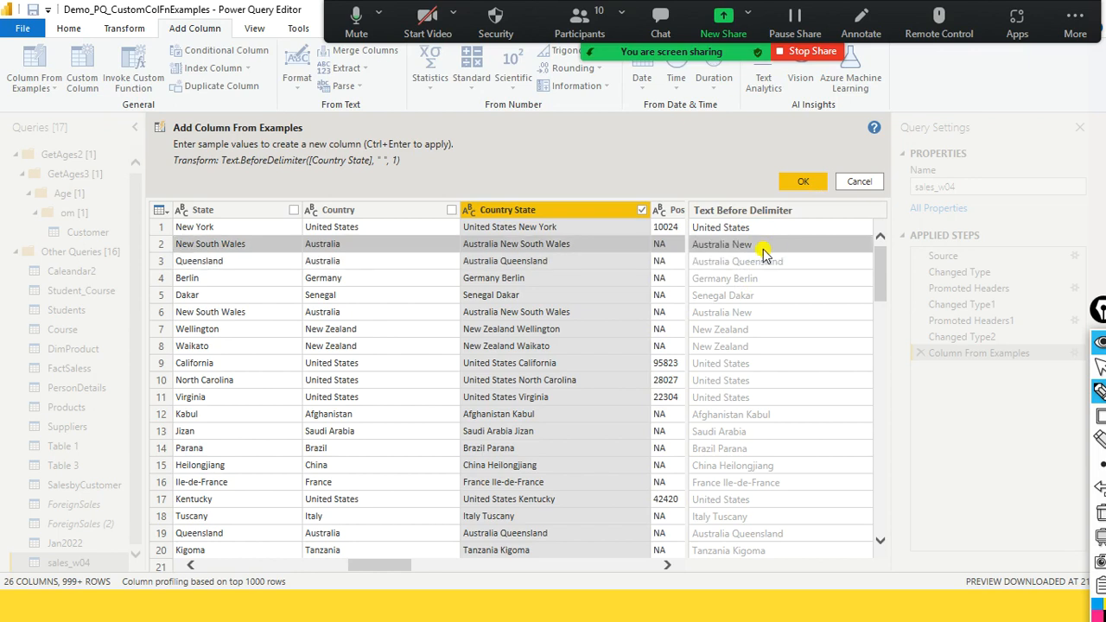
{"action": "type", "text": "Austral"}
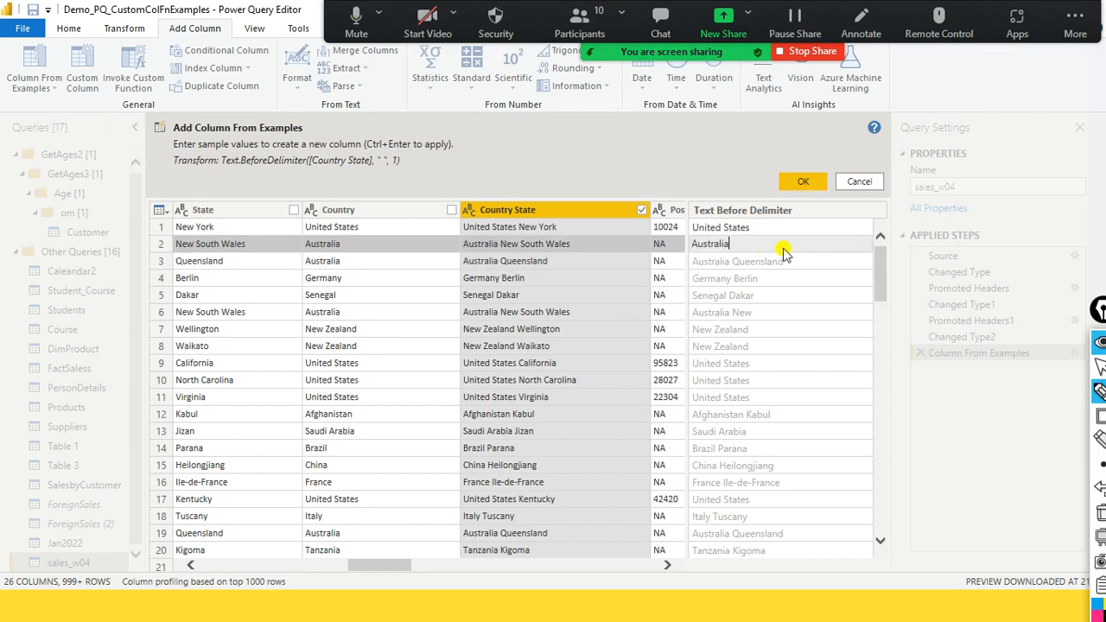
{"action": "type", "text": "ia"}
{"action": "key", "text": "Return"}
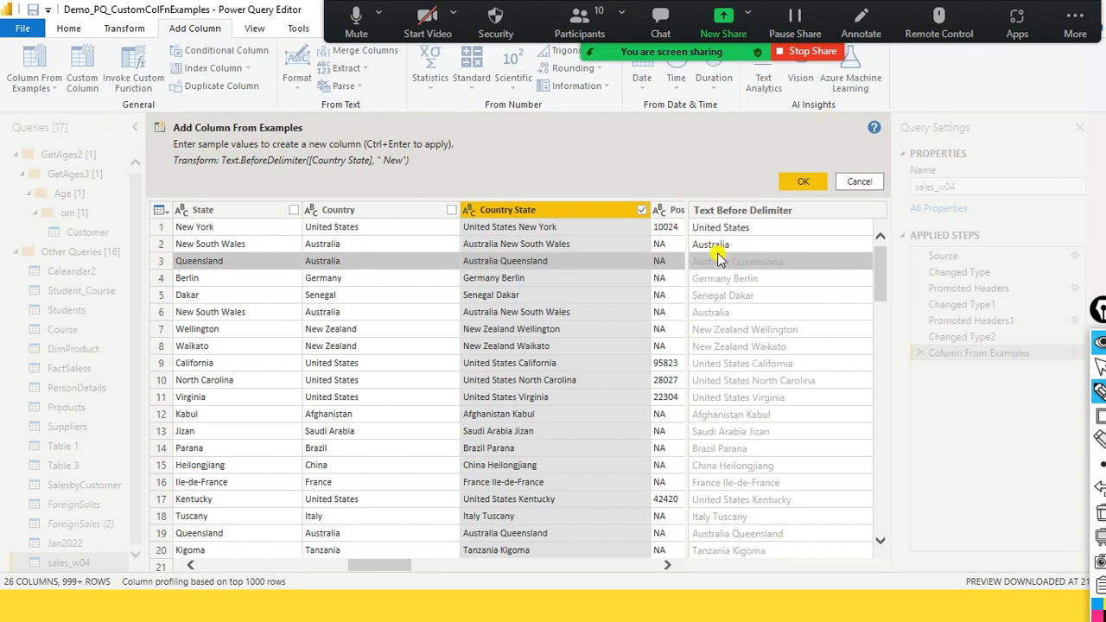
{"action": "left_click", "coordinate": [783, 265]}
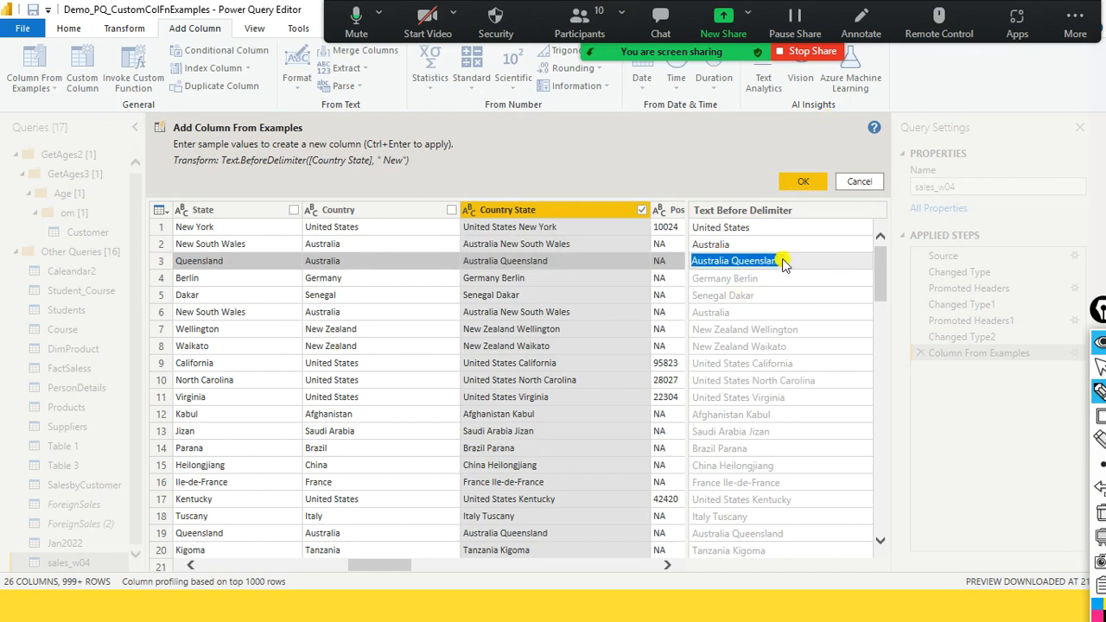
{"action": "type", "text": "Australia"}
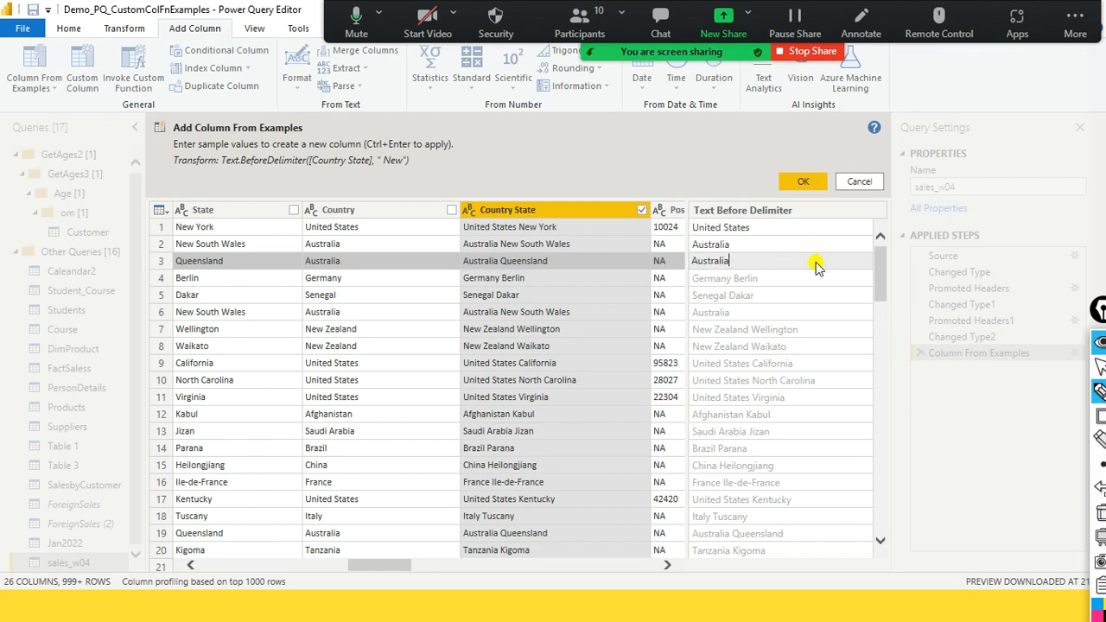
{"action": "key", "text": "Return"}
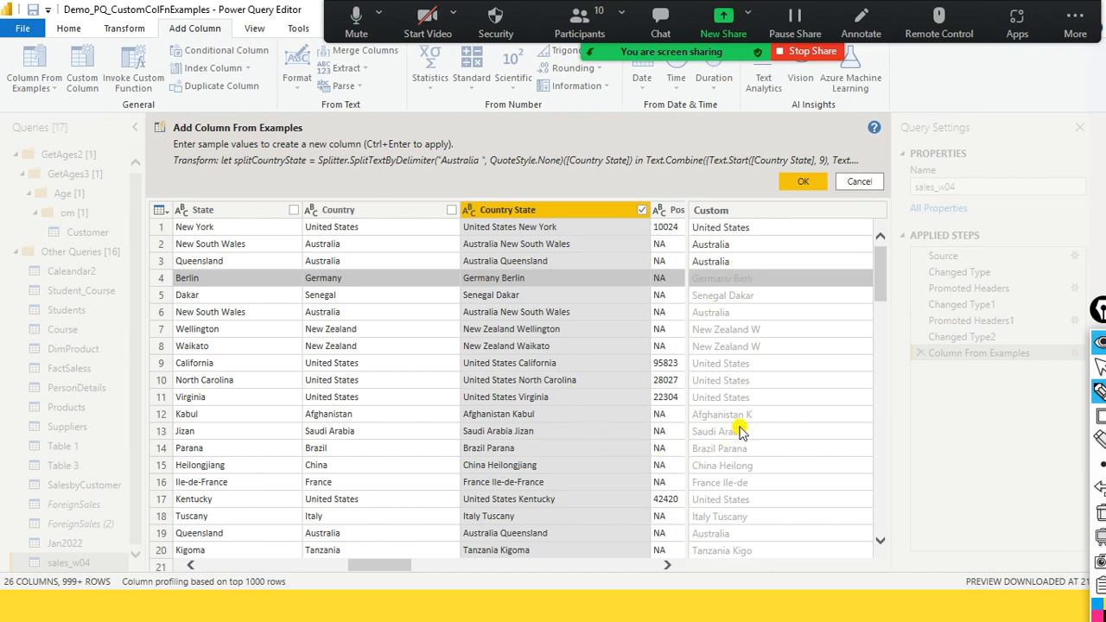
- Check the suggested values further down and enter Germany as the row 4 example
{"action": "scroll", "coordinate": [745, 378], "scroll_direction": "down", "scroll_amount": 1}
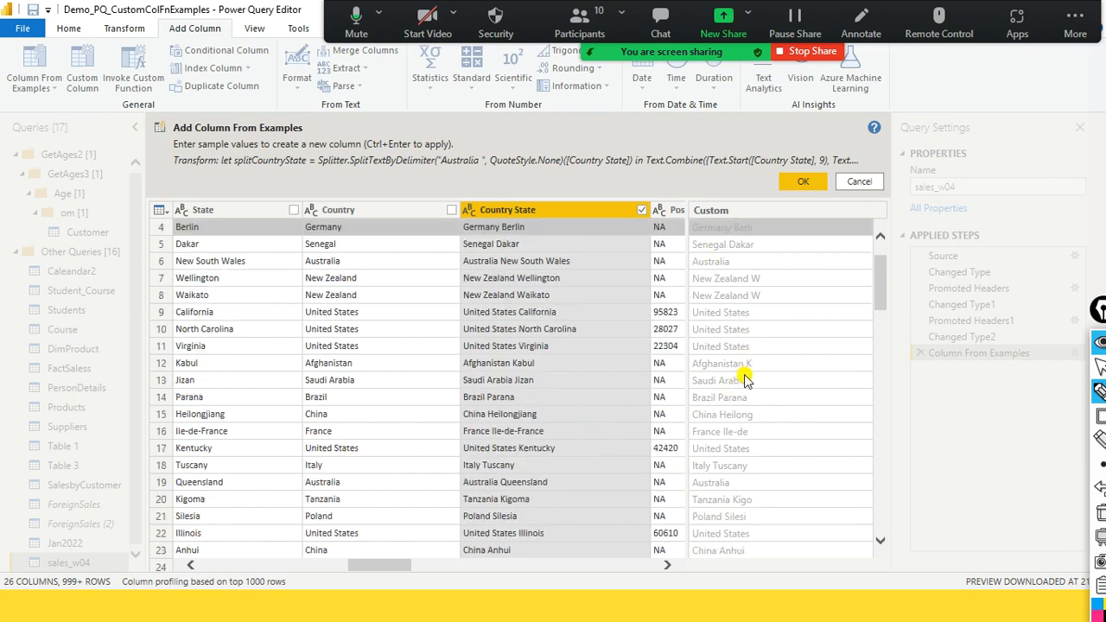
{"action": "scroll", "coordinate": [745, 381], "scroll_direction": "down", "scroll_amount": 2}
{"action": "scroll", "coordinate": [745, 380], "scroll_direction": "up", "scroll_amount": 3}
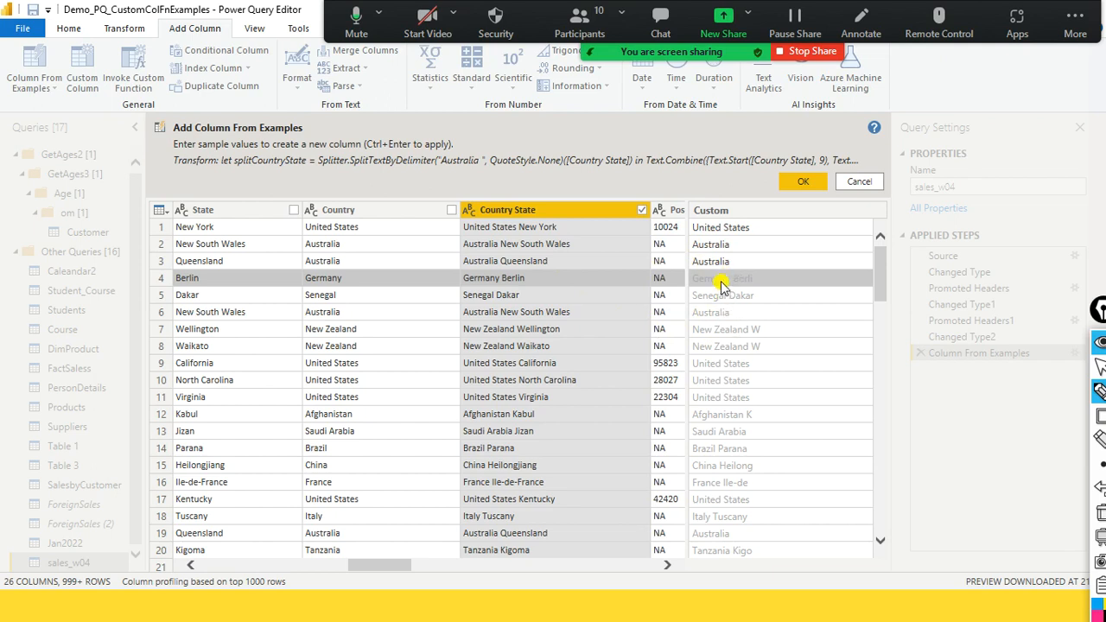
{"action": "left_click", "coordinate": [748, 279]}
{"action": "type", "text": "Germany"}
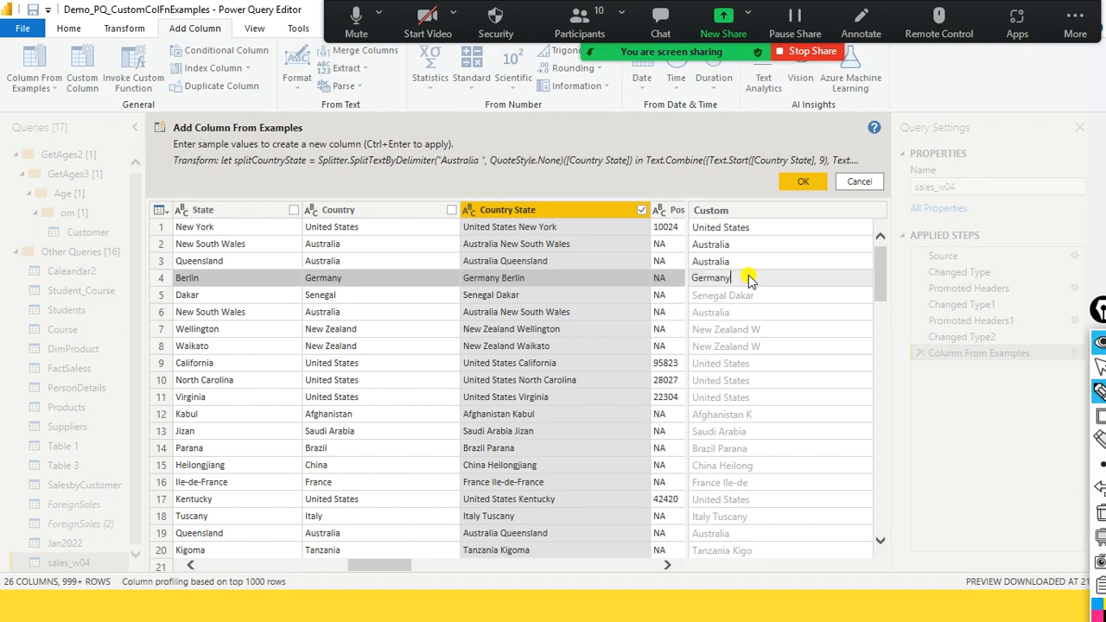
{"action": "key", "text": "Return"}
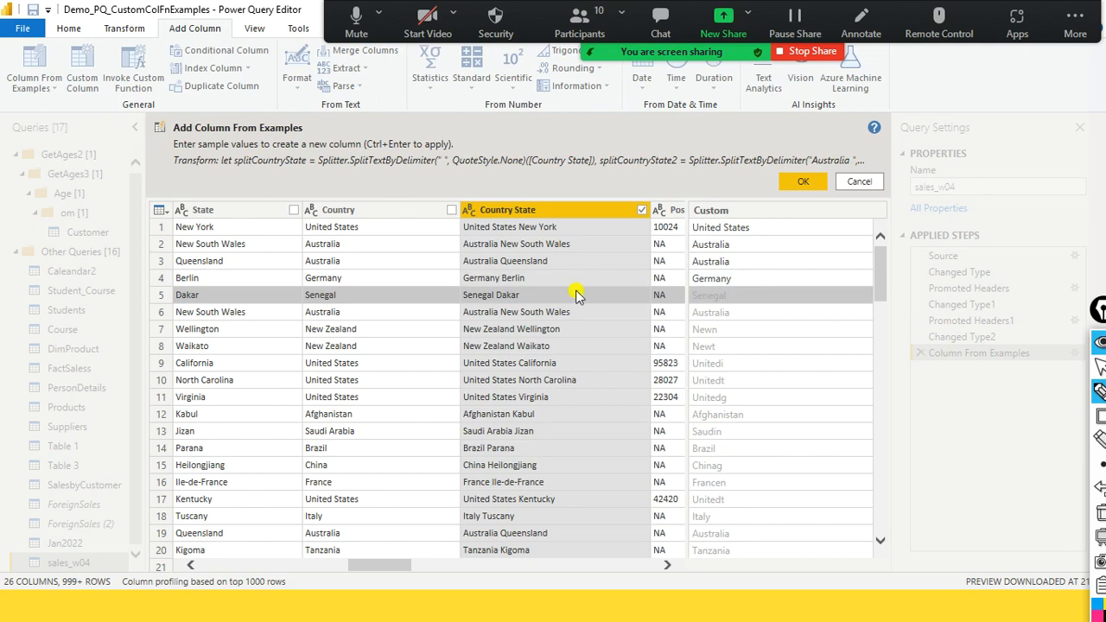
- Enter New Zealand as the example value for rows 7 and 8 of the new column
{"action": "left_click", "coordinate": [704, 333]}
{"action": "type", "text": "New Zealand"}
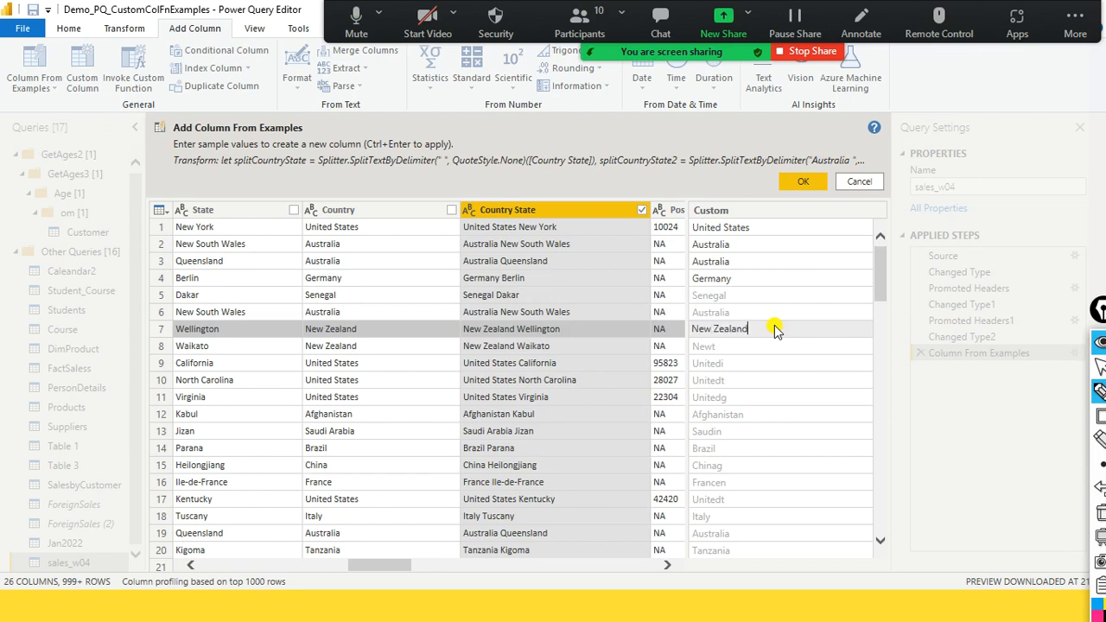
{"action": "key", "text": "Return"}
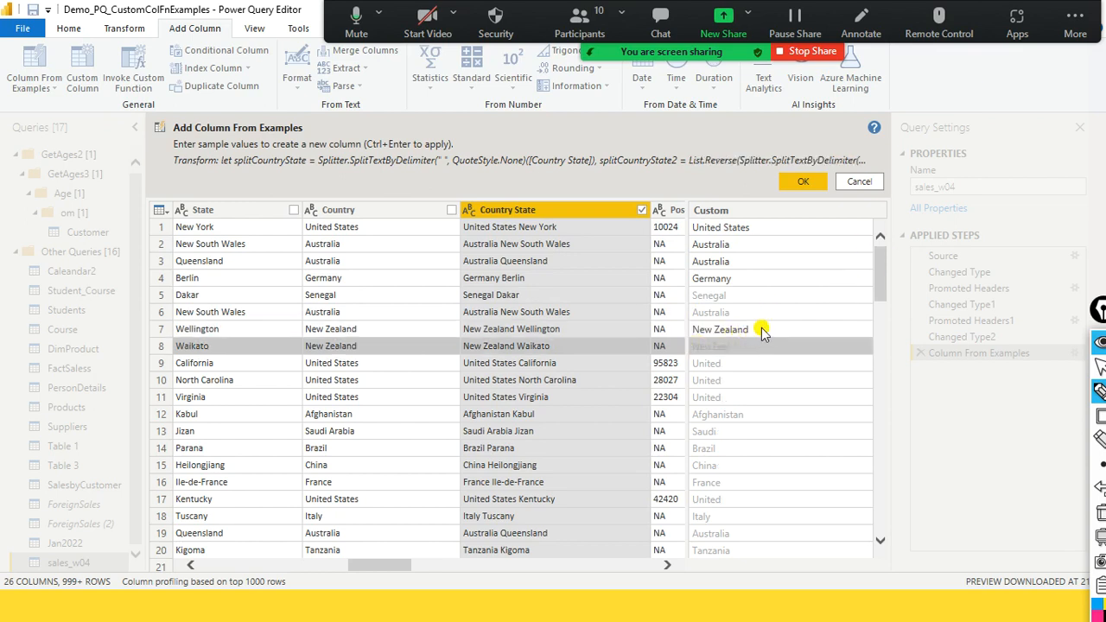
{"action": "left_click", "coordinate": [754, 330]}
{"action": "left_click", "coordinate": [754, 330]}
{"action": "key", "text": "ctrl+c"}
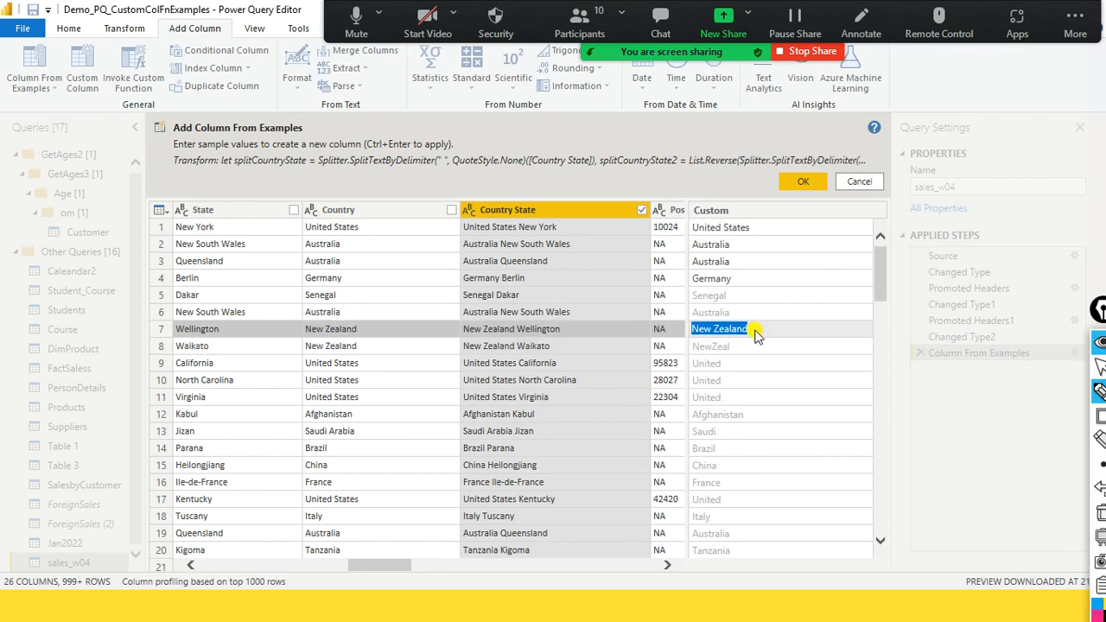
{"action": "left_click", "coordinate": [736, 347]}
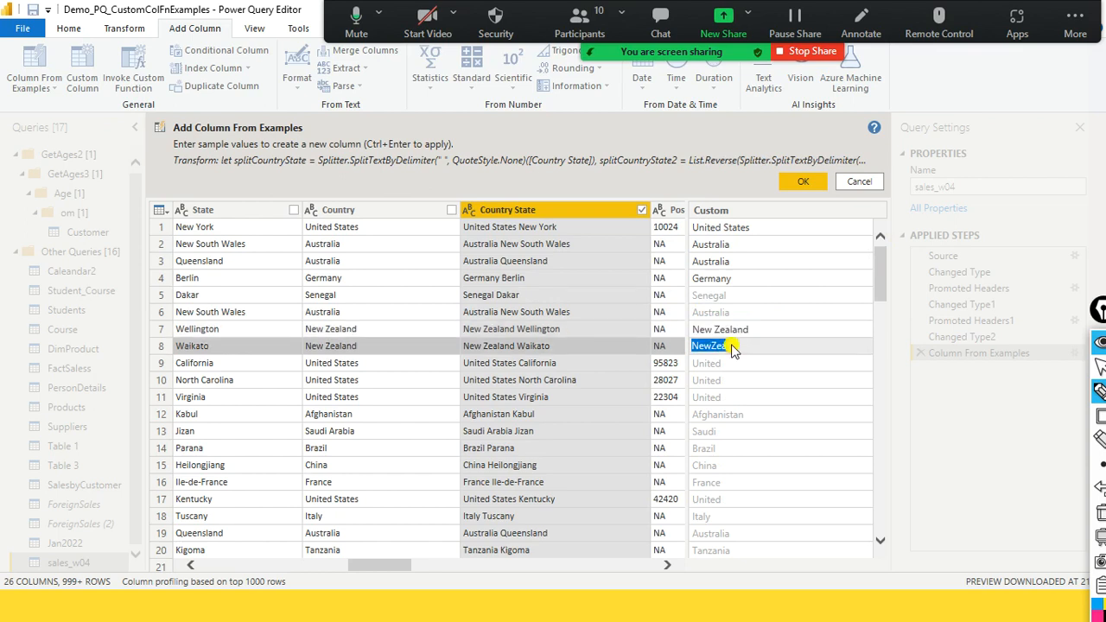
{"action": "key", "text": "ctrl+v"}
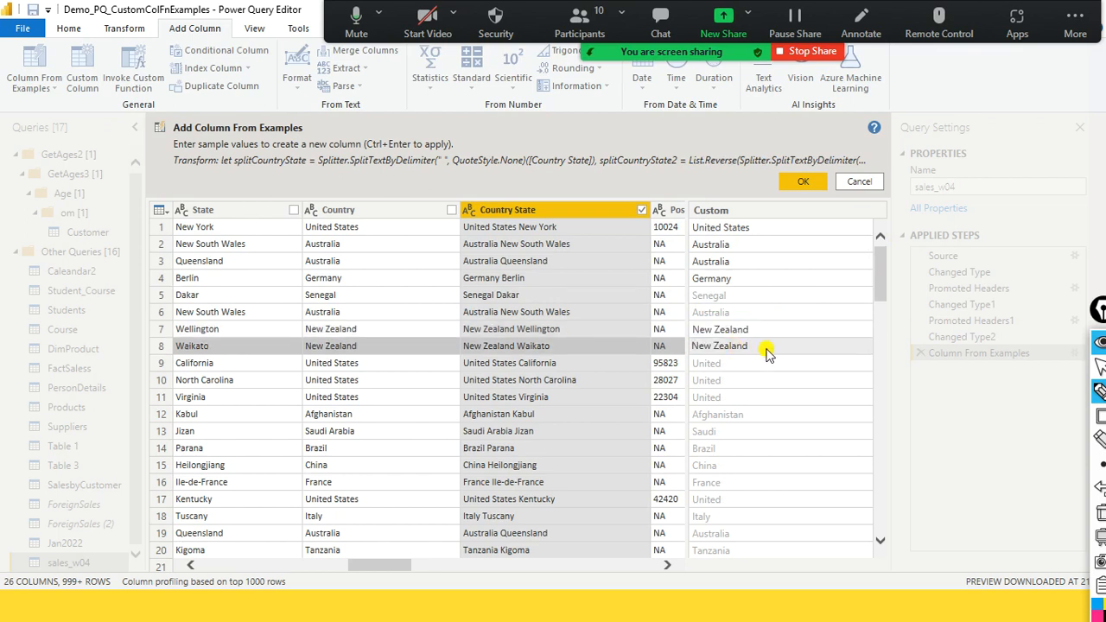
{"action": "key", "text": "Return"}
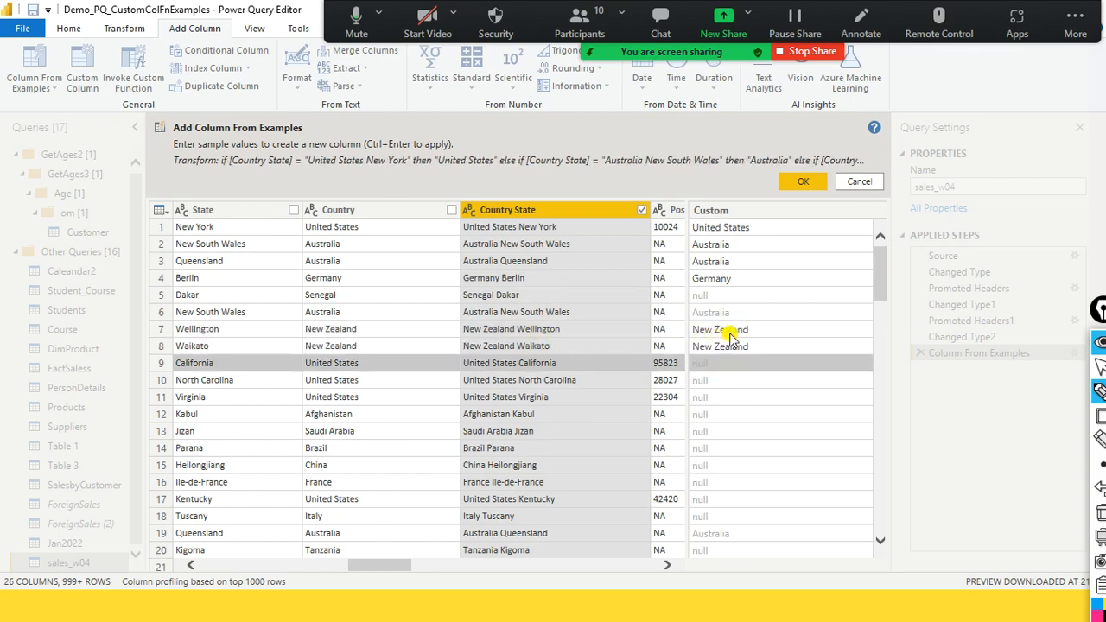
- Check the suggested values further down and enter United States as the example value for rows 9 and 10
{"action": "scroll", "coordinate": [750, 346], "scroll_direction": "down", "scroll_amount": 13}
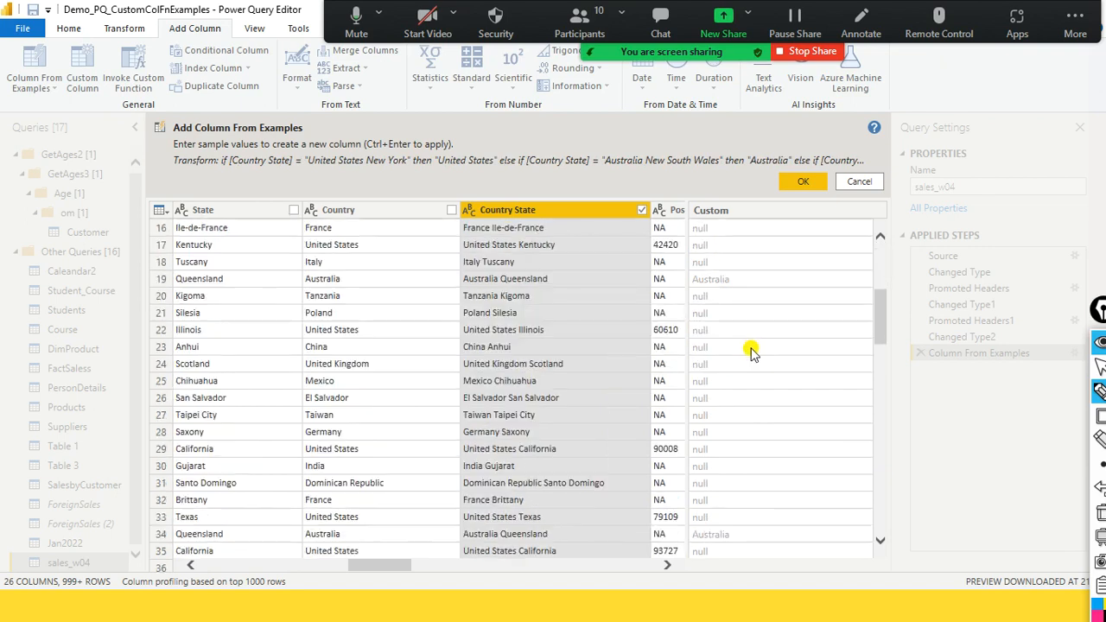
{"action": "scroll", "coordinate": [750, 353], "scroll_direction": "down", "scroll_amount": 14}
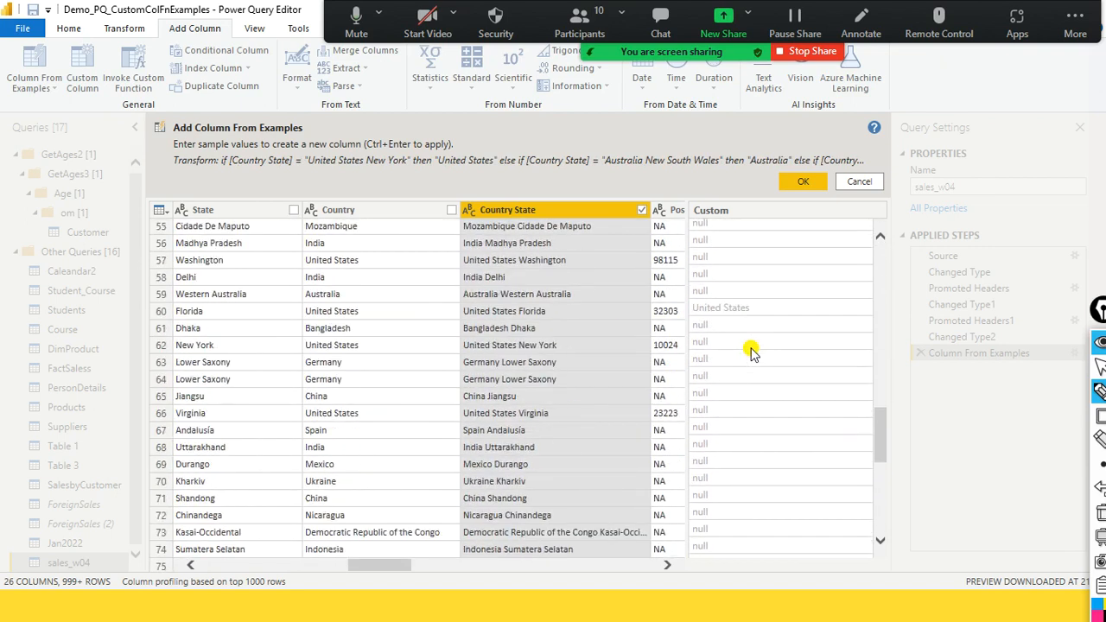
{"action": "scroll", "coordinate": [750, 352], "scroll_direction": "up", "scroll_amount": 12}
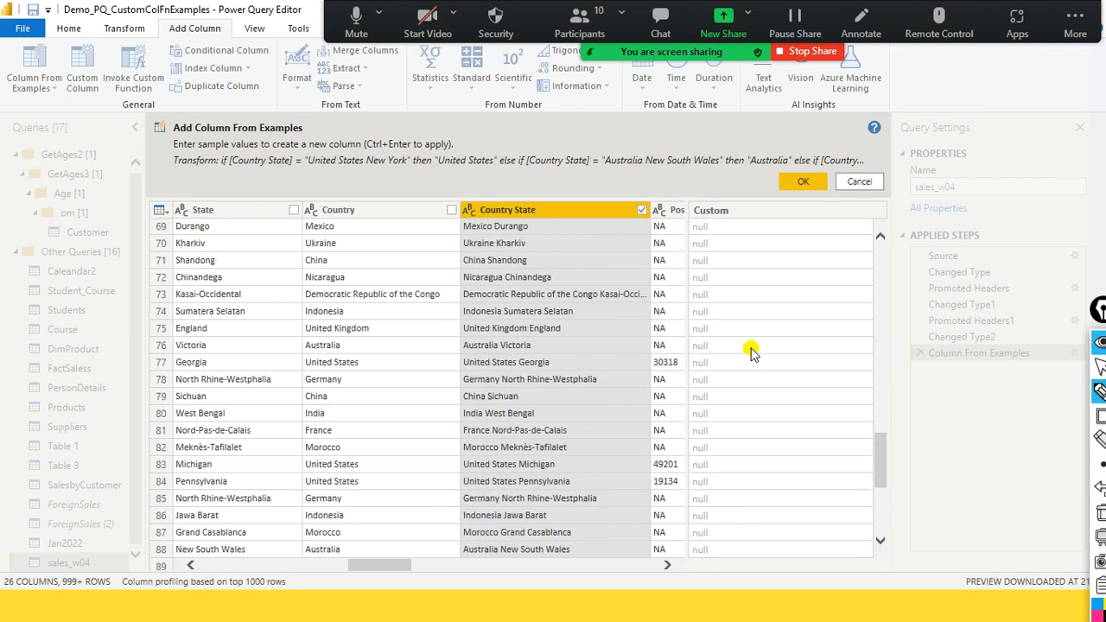
{"action": "scroll", "coordinate": [750, 353], "scroll_direction": "up", "scroll_amount": 10}
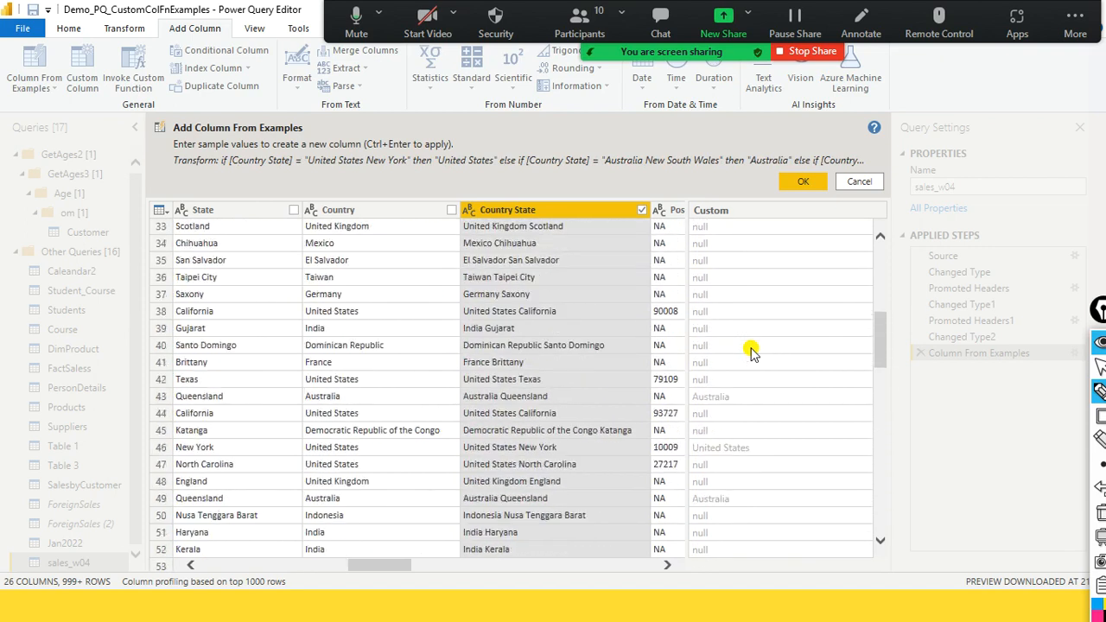
{"action": "scroll", "coordinate": [750, 353], "scroll_direction": "up", "scroll_amount": 5}
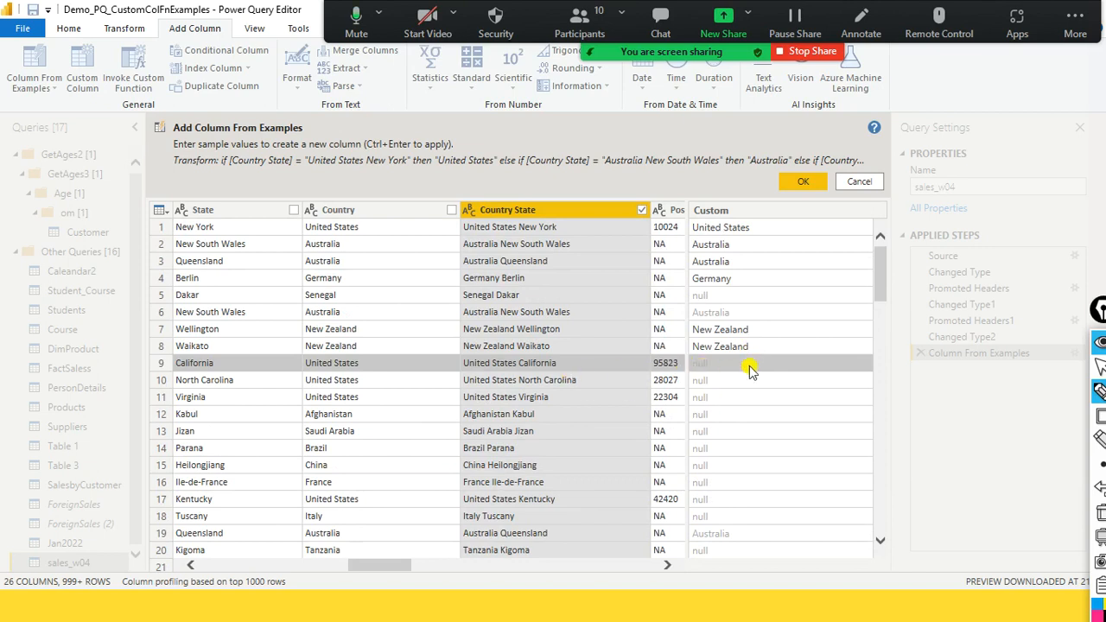
{"action": "left_click", "coordinate": [744, 365]}
{"action": "type", "text": "United Sta"}
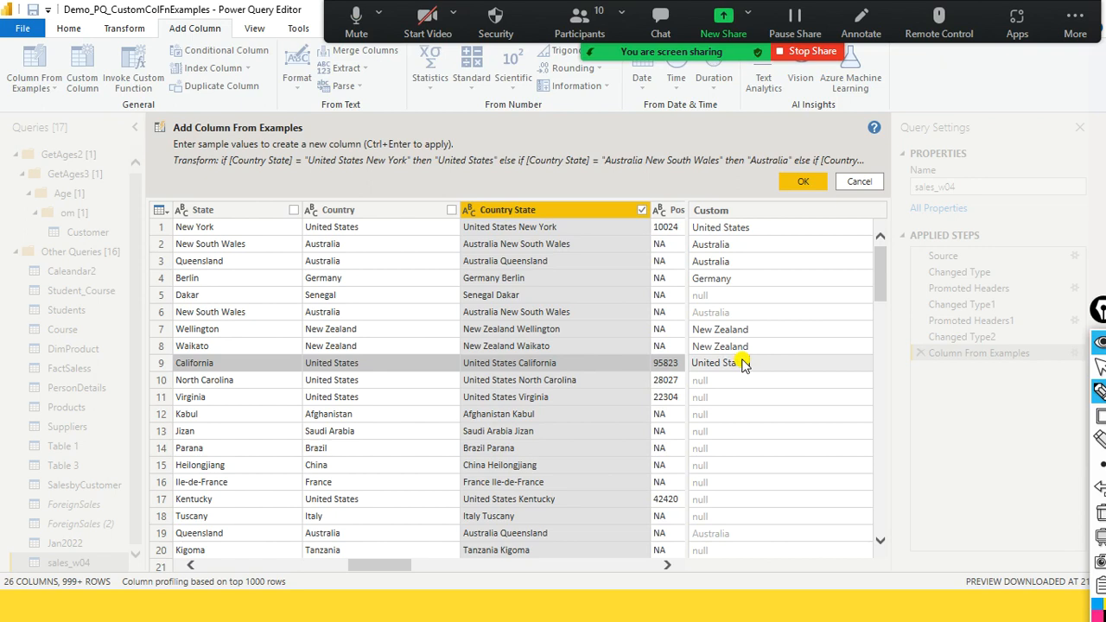
{"action": "key", "text": "Return"}
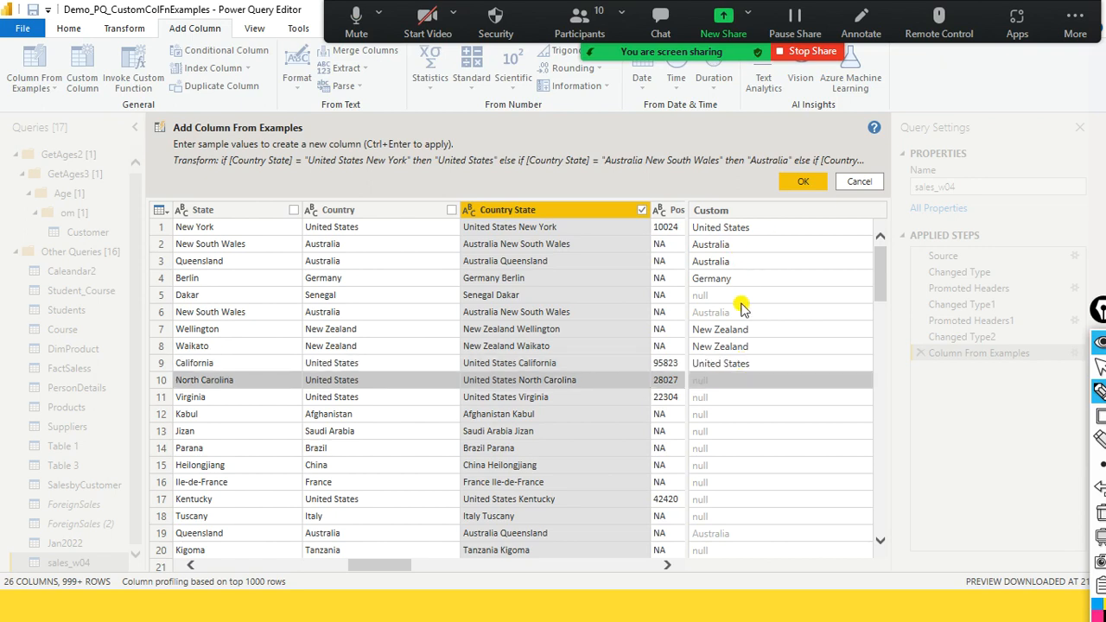
{"action": "double_click", "coordinate": [727, 388]}
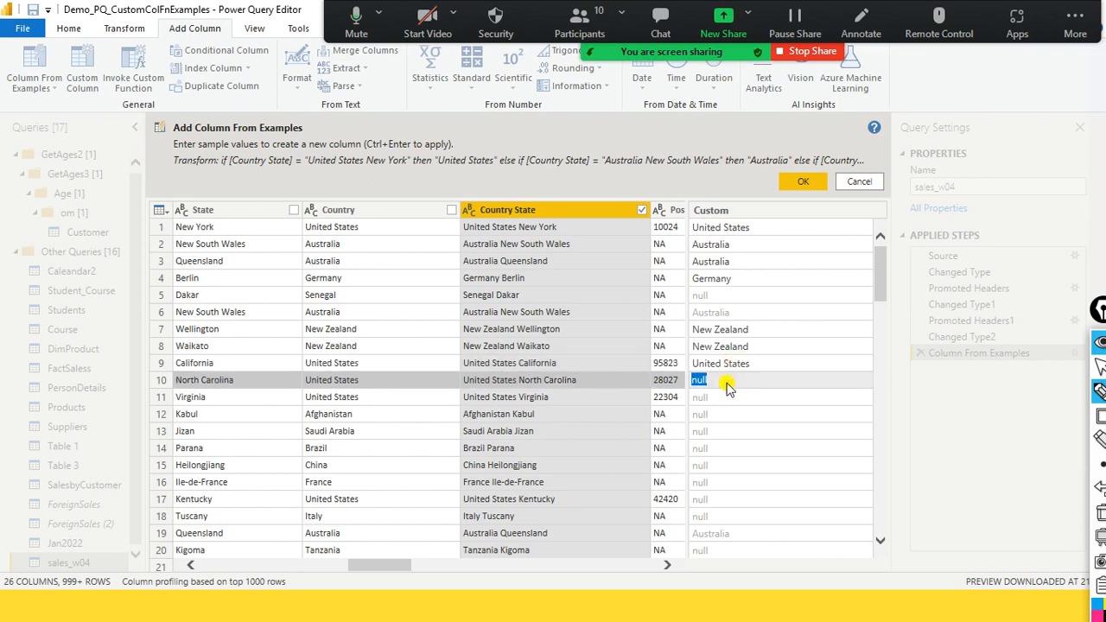
{"action": "type", "text": "United States"}
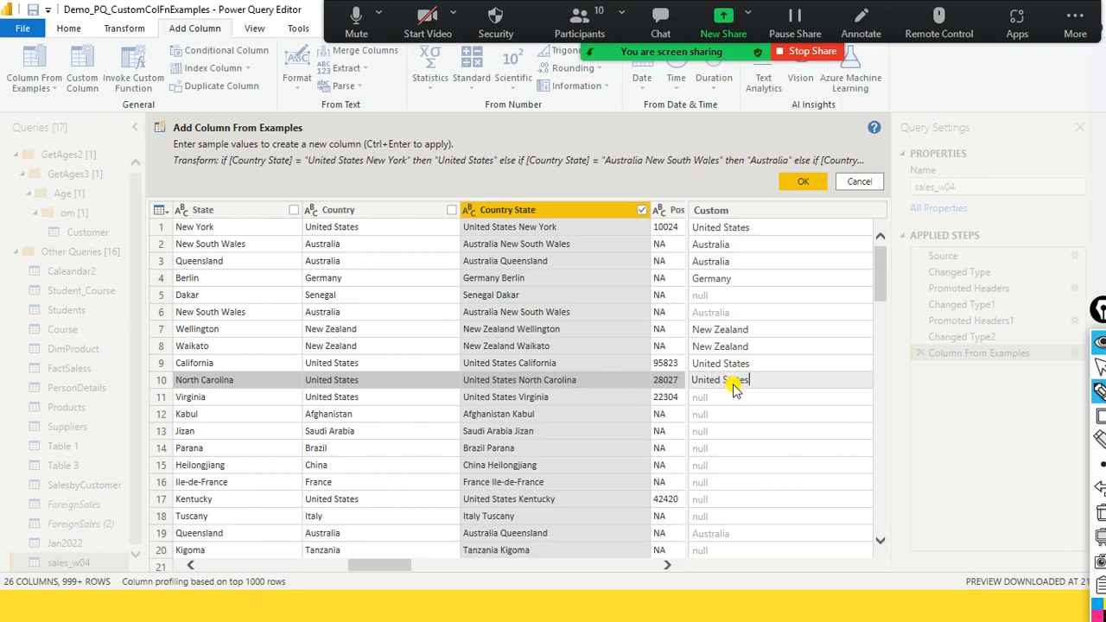
{"action": "key", "text": "Return"}
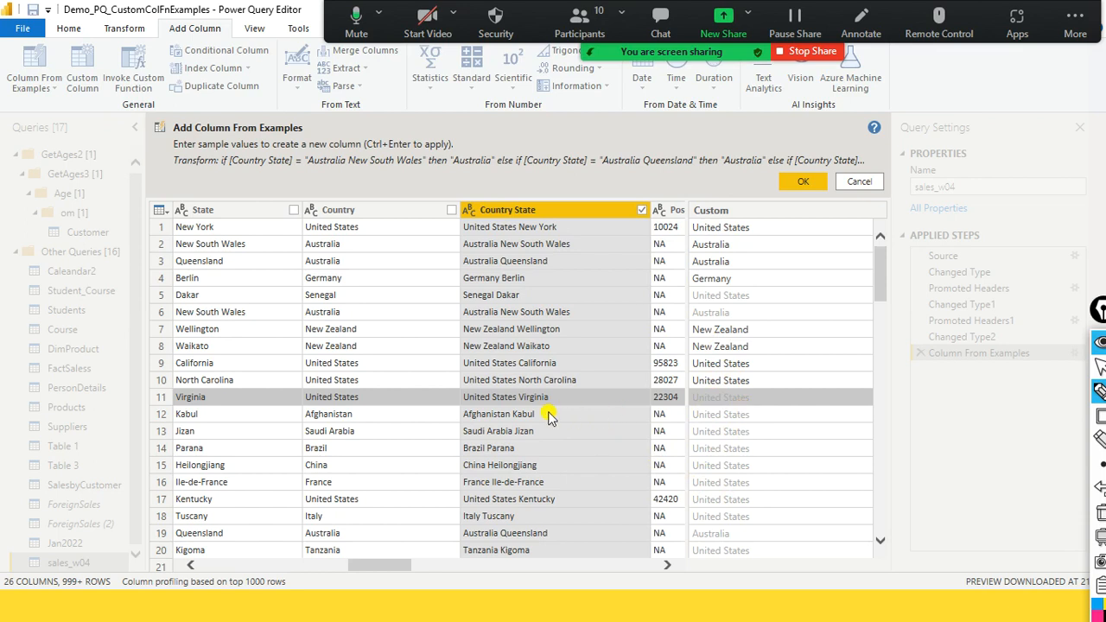
- Enter Afghanistan as the row 12 example and open the suggested values in rows 13 and 20 for editing
{"action": "left_click", "coordinate": [720, 414]}
{"action": "type", "text": "Afghanistan"}
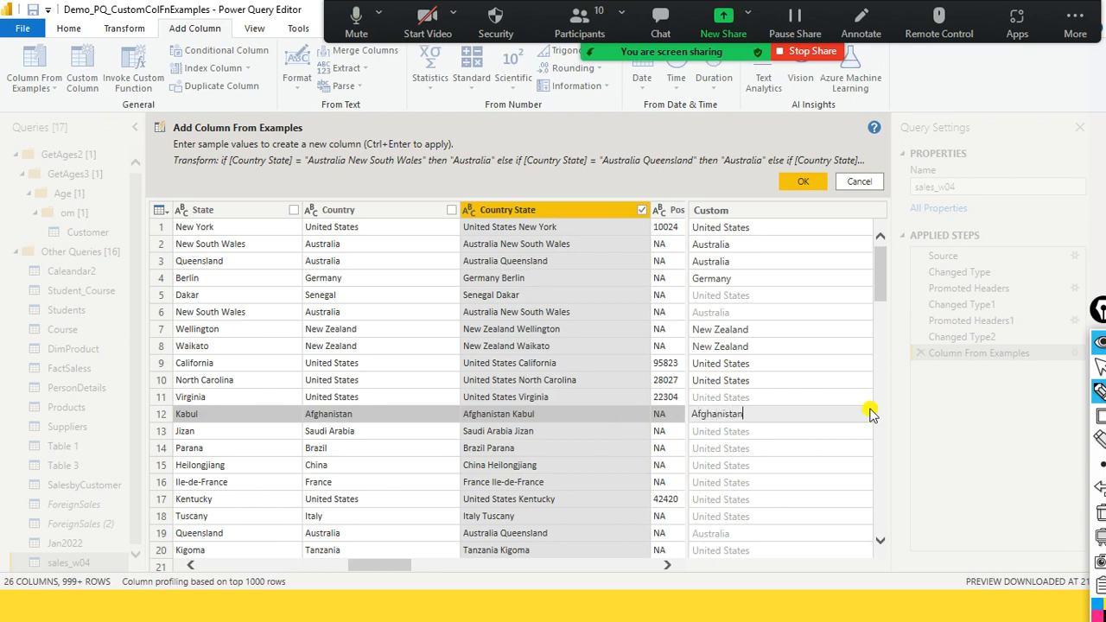
{"action": "key", "text": "Return"}
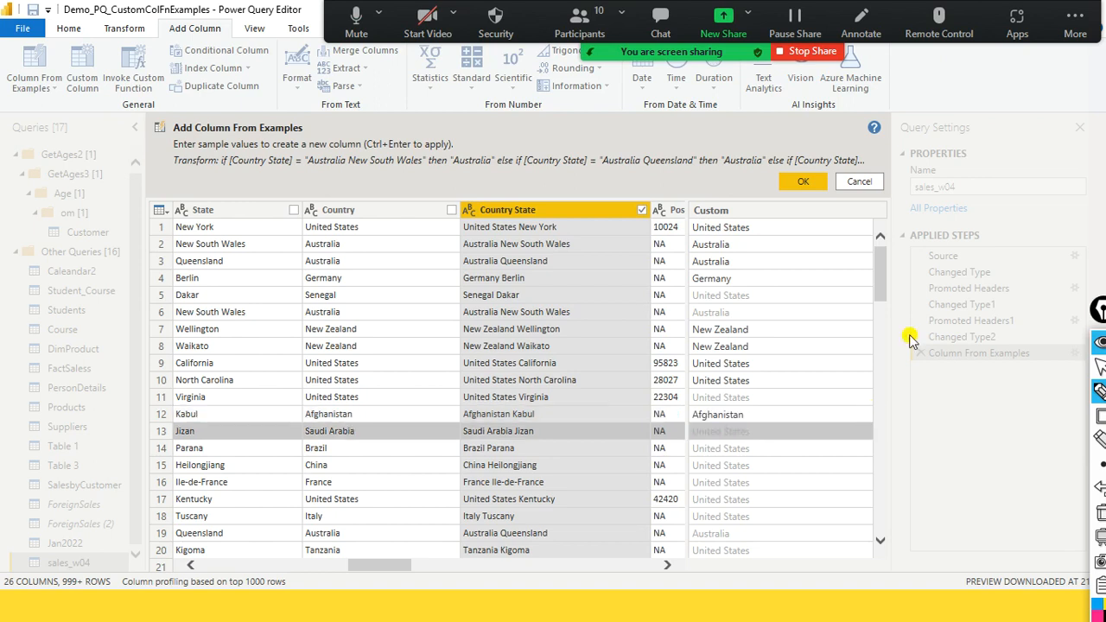
{"action": "left_click", "coordinate": [725, 432]}
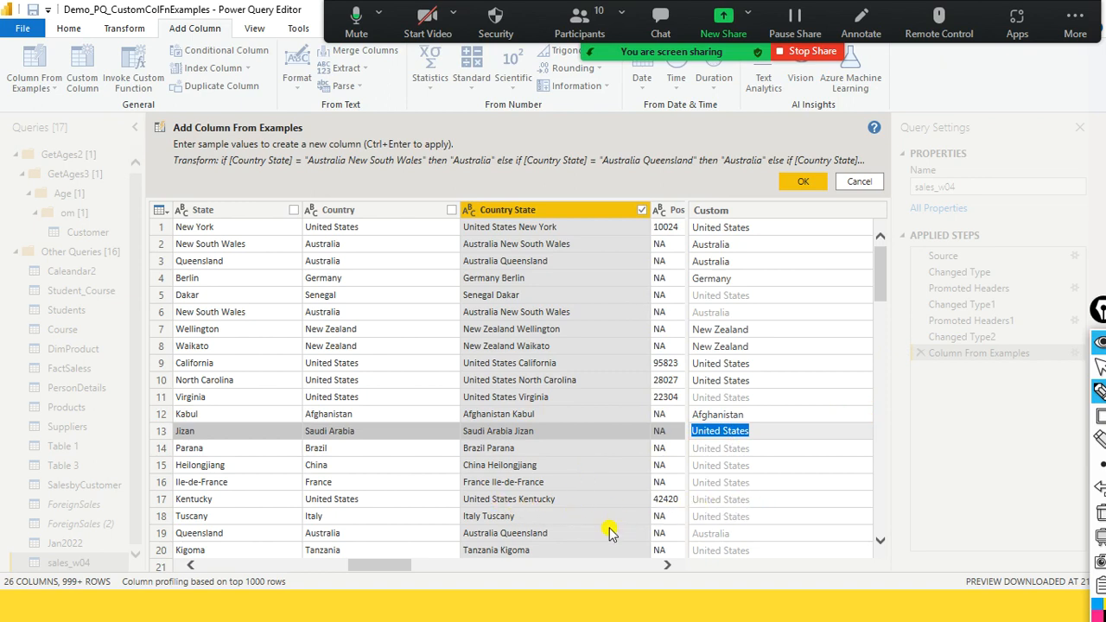
{"action": "left_click", "coordinate": [749, 550]}
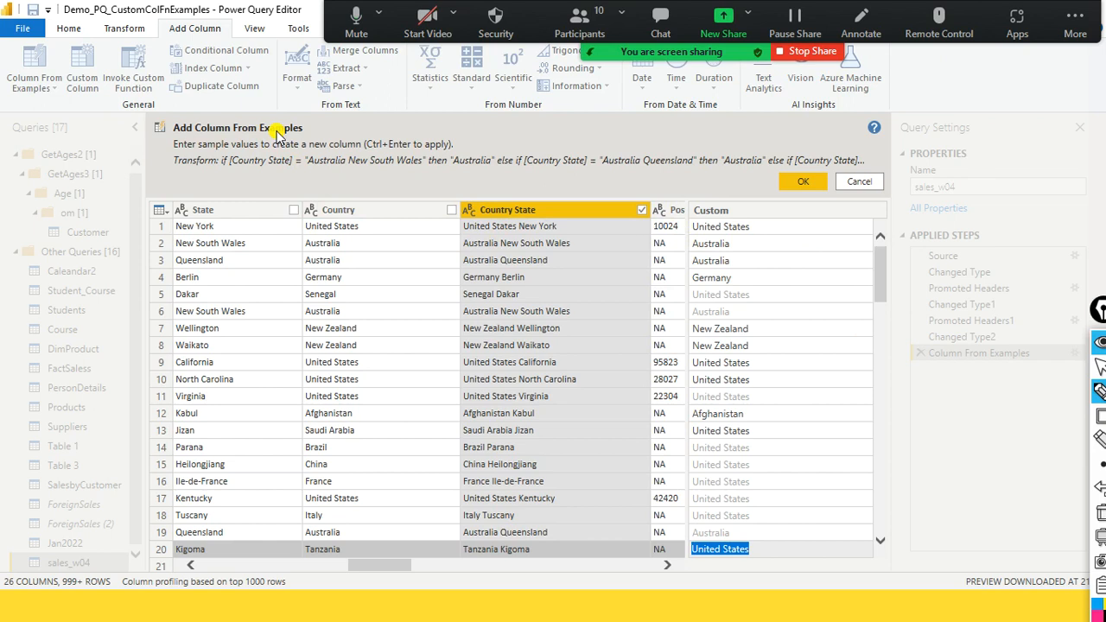
- Enter Saudi Arabia as the row 13 example value of the new column
{"action": "key", "text": "ctrl+2"}
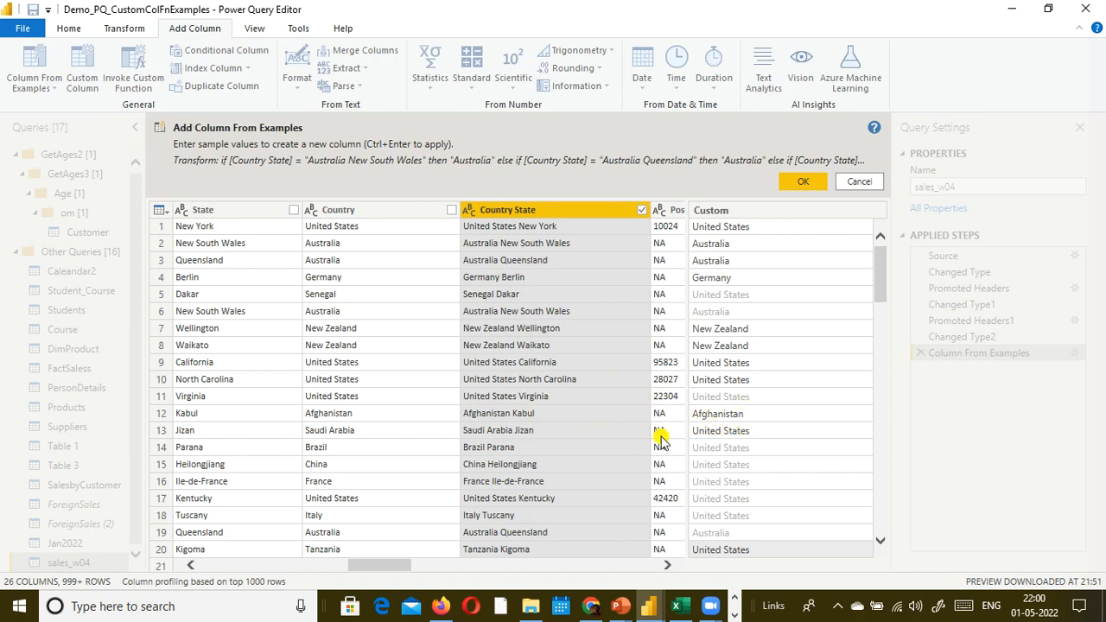
{"action": "left_click", "coordinate": [723, 433]}
{"action": "left_click", "coordinate": [724, 432]}
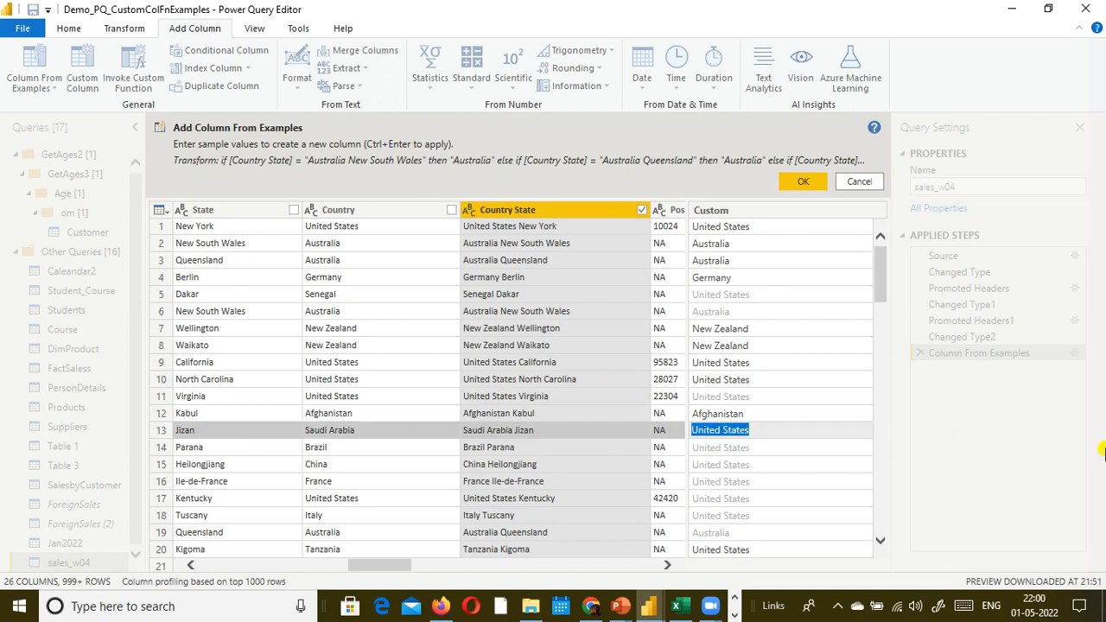
{"action": "type", "text": "Saud"}
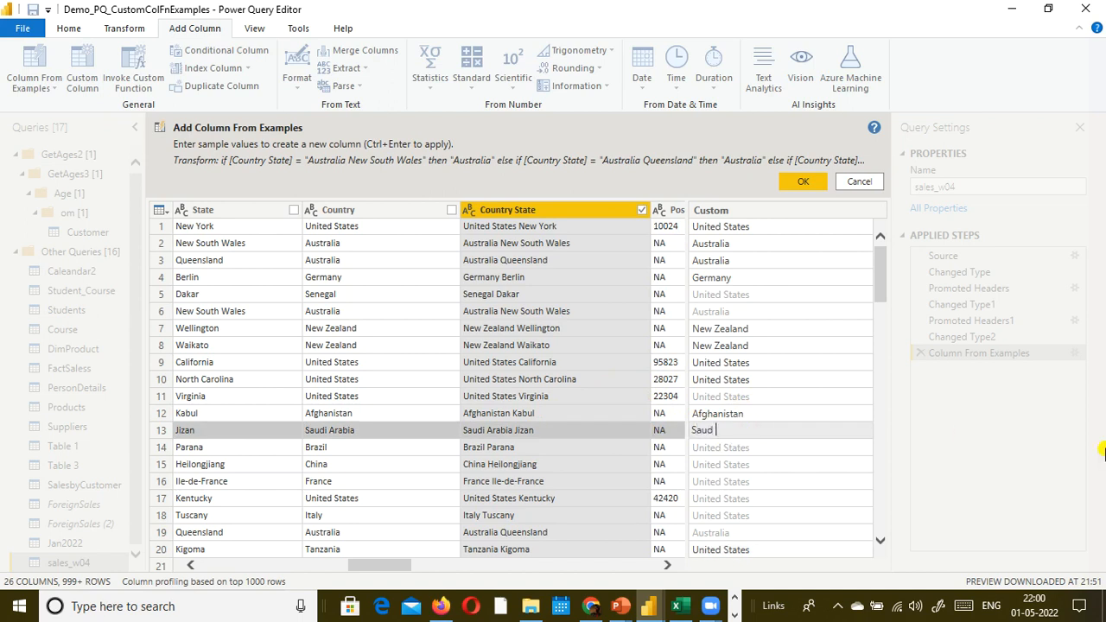
{"action": "type", "text": "i Arabia"}
{"action": "key", "text": "Return"}
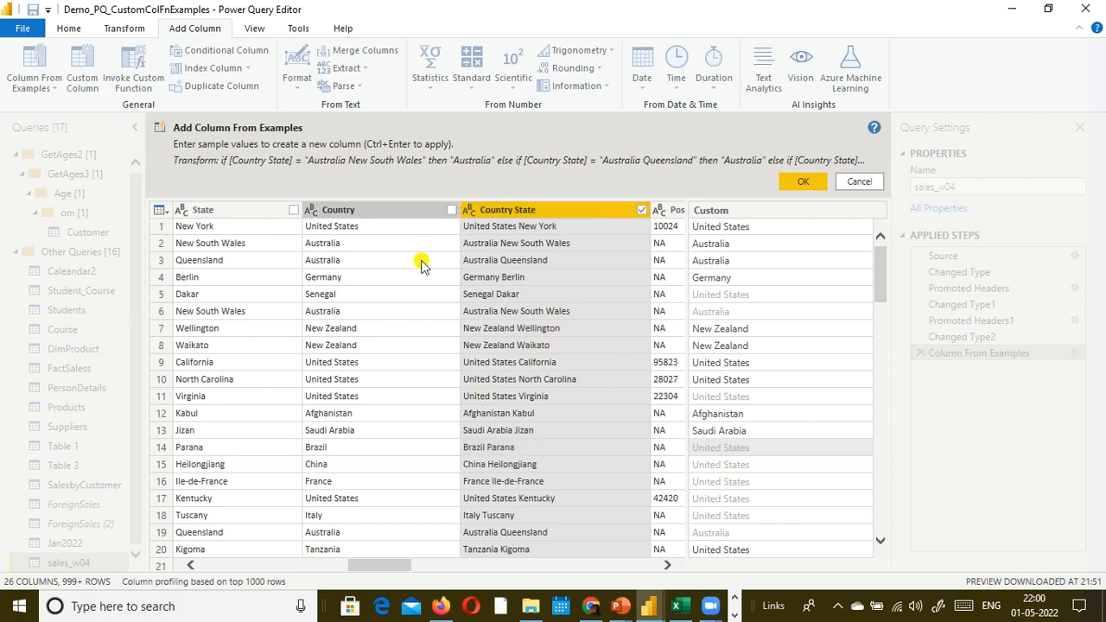
- Check the suggested values further down and enter Germany as the row 63 example
{"action": "scroll", "coordinate": [424, 383], "scroll_direction": "down", "scroll_amount": 5}
{"action": "scroll", "coordinate": [423, 383], "scroll_direction": "up", "scroll_amount": 5}
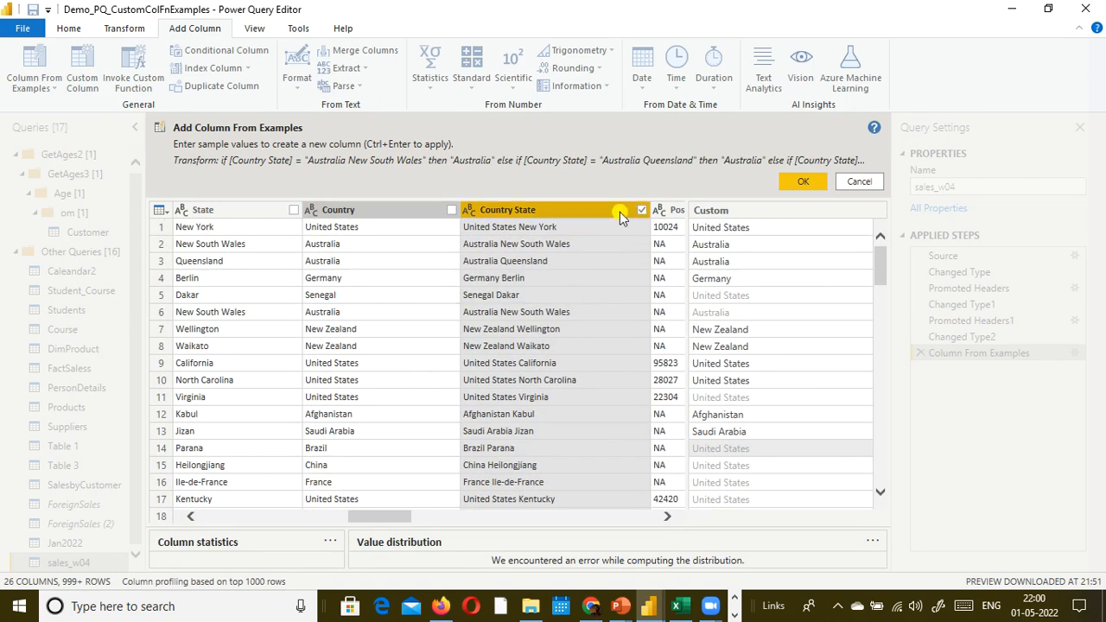
{"action": "scroll", "coordinate": [607, 400], "scroll_direction": "down", "scroll_amount": 10}
{"action": "scroll", "coordinate": [607, 400], "scroll_direction": "down", "scroll_amount": 6}
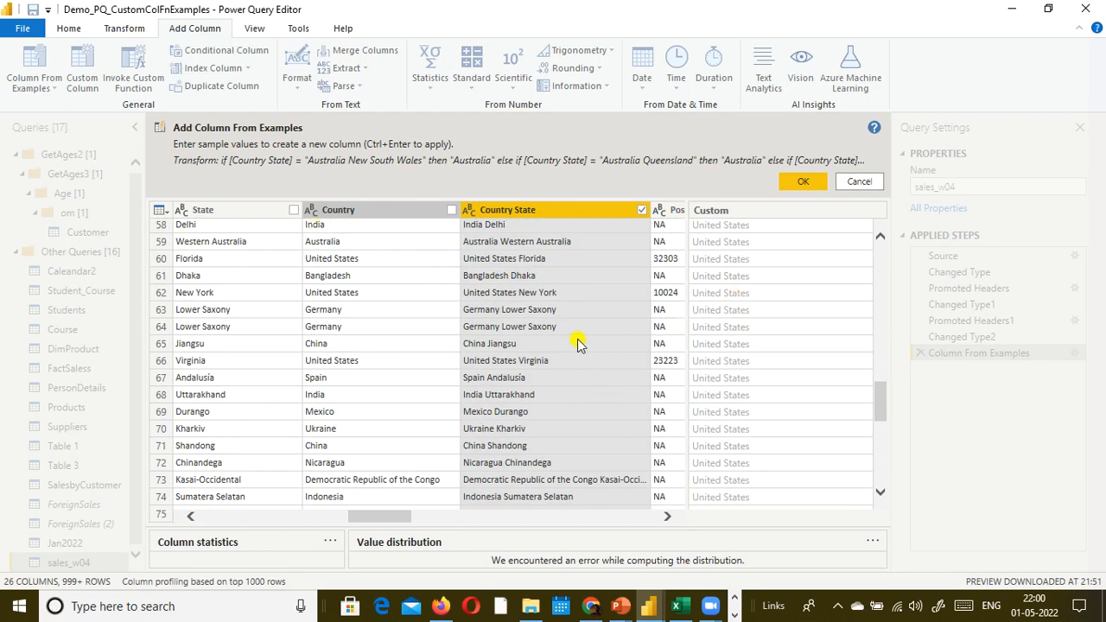
{"action": "left_click", "coordinate": [718, 310]}
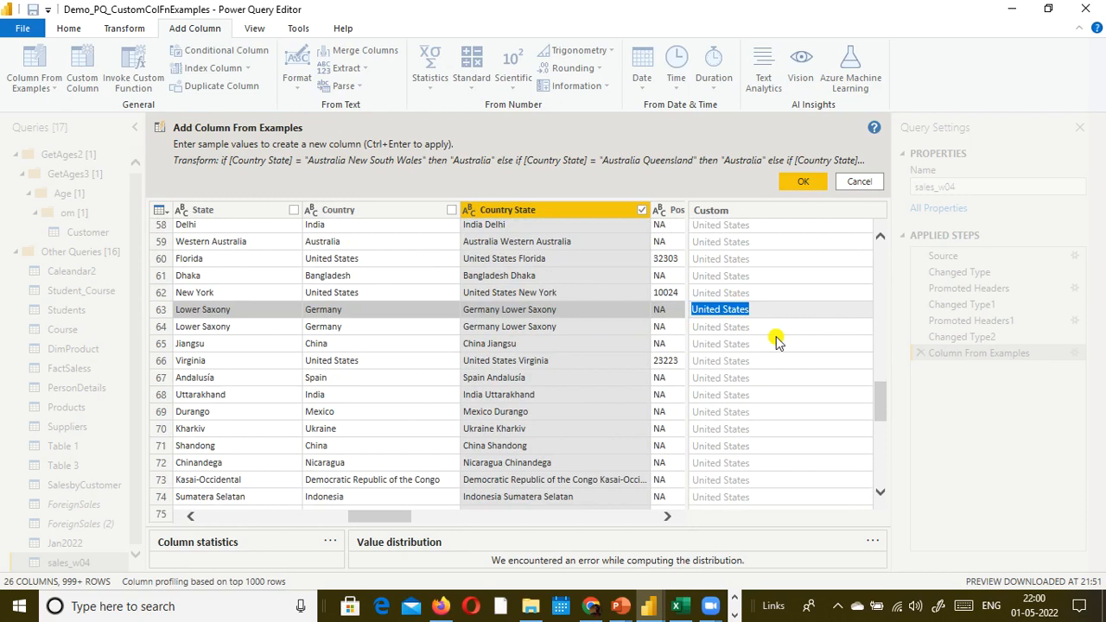
{"action": "type", "text": "Germany"}
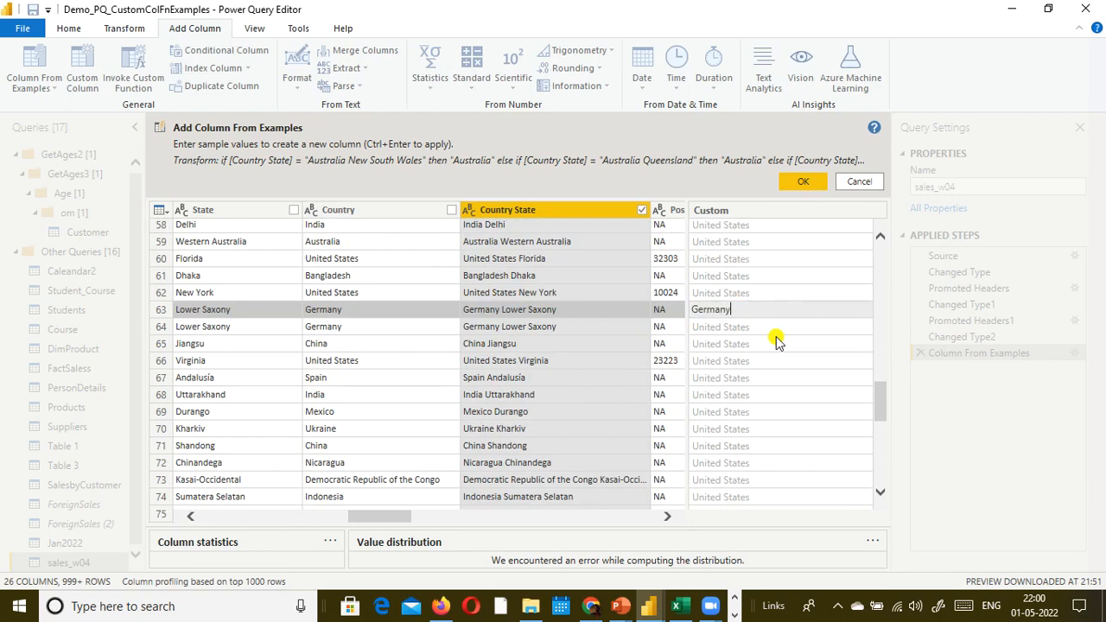
{"action": "key", "text": "Return"}
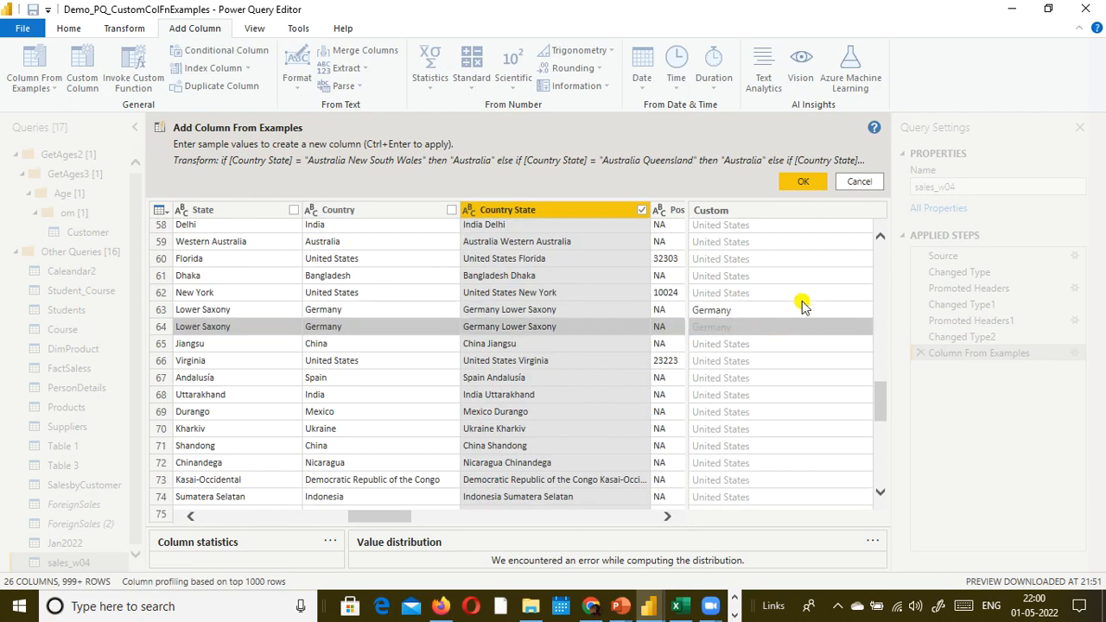
- Review the suggested values back up to the first row and add the example-based column to sales_w04
{"action": "scroll", "coordinate": [773, 314], "scroll_direction": "up", "scroll_amount": 3}
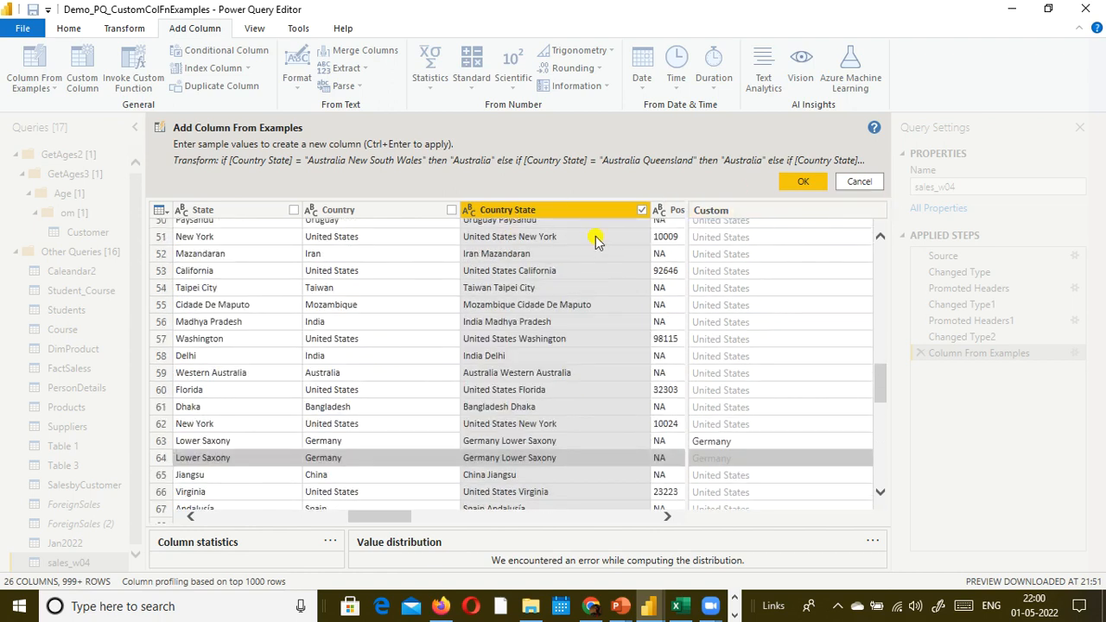
{"action": "scroll", "coordinate": [506, 257], "scroll_direction": "up", "scroll_amount": 6}
{"action": "scroll", "coordinate": [506, 257], "scroll_direction": "up", "scroll_amount": 2}
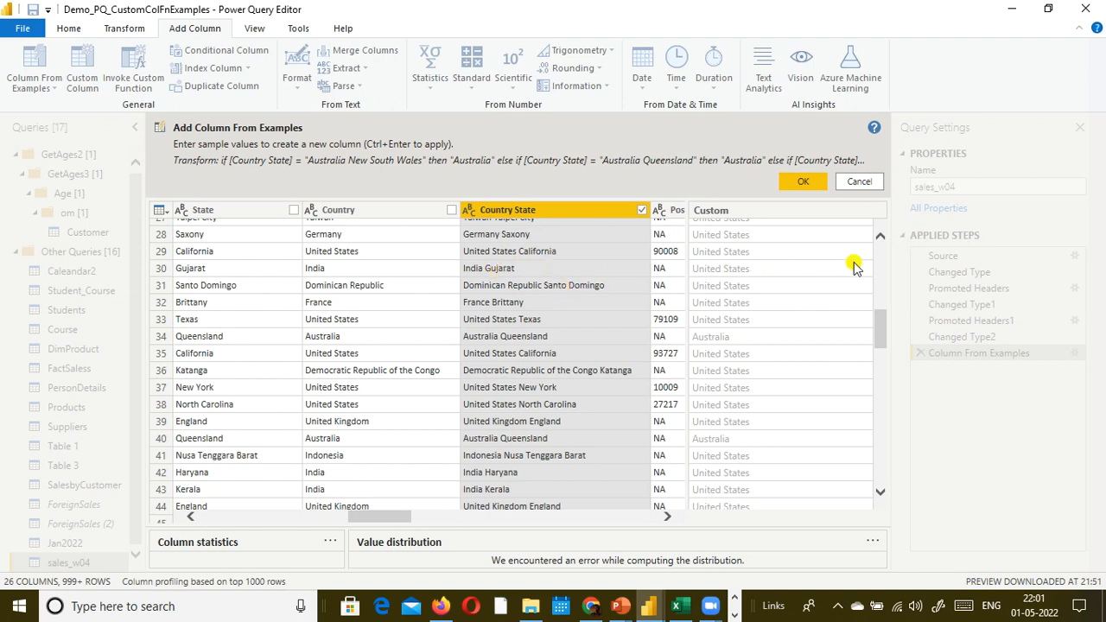
{"action": "scroll", "coordinate": [568, 340], "scroll_direction": "down", "scroll_amount": 10}
{"action": "scroll", "coordinate": [568, 340], "scroll_direction": "up", "scroll_amount": 15}
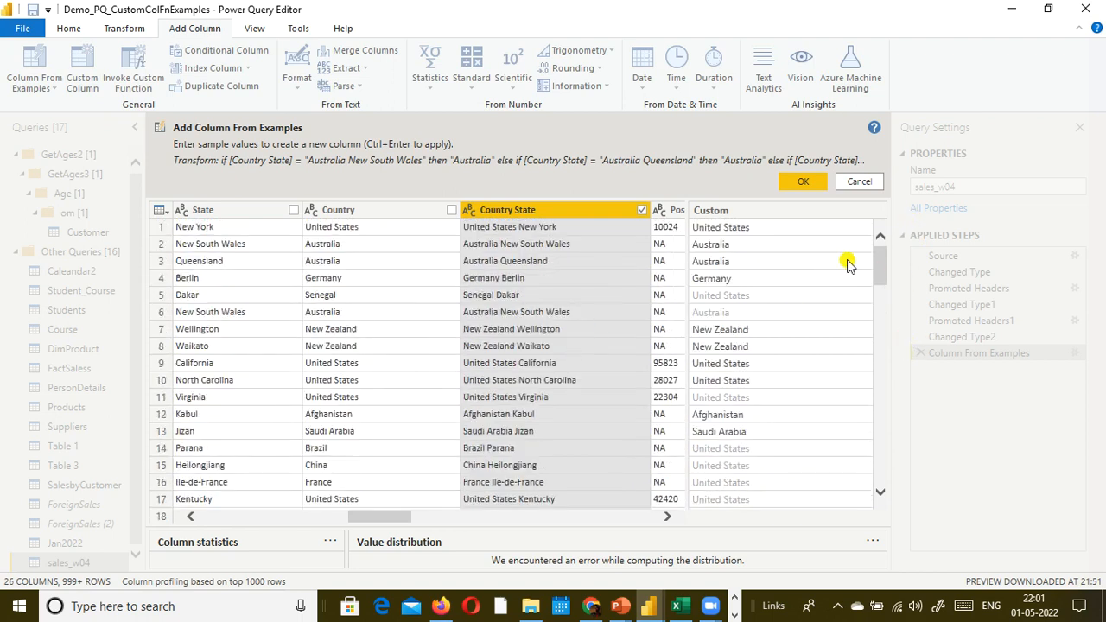
{"action": "double_click", "coordinate": [756, 216]}
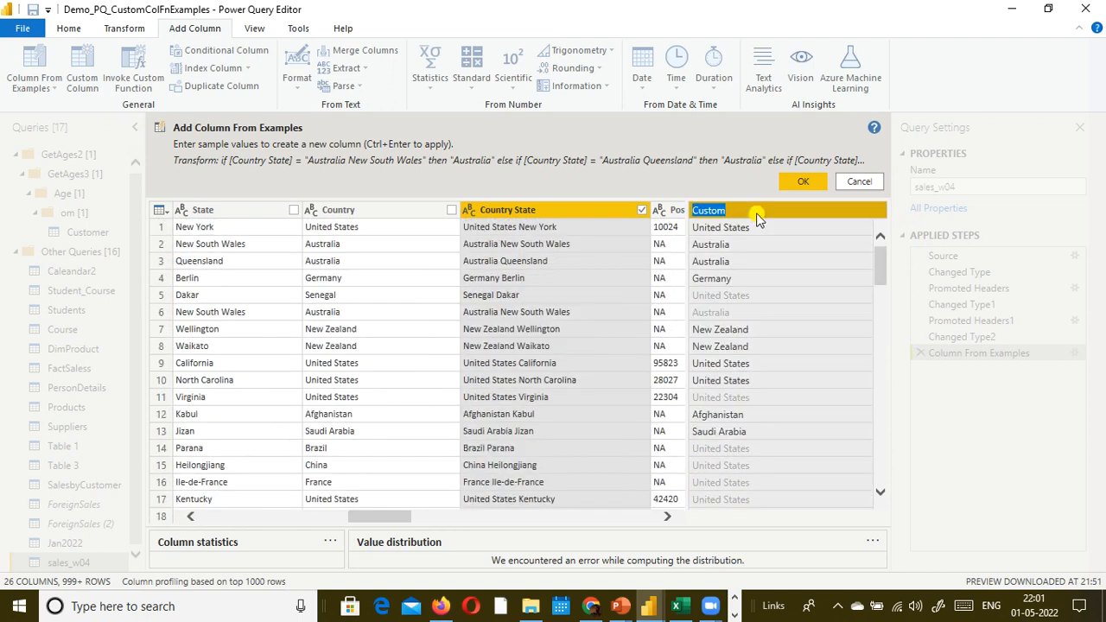
{"action": "left_click", "coordinate": [919, 431]}
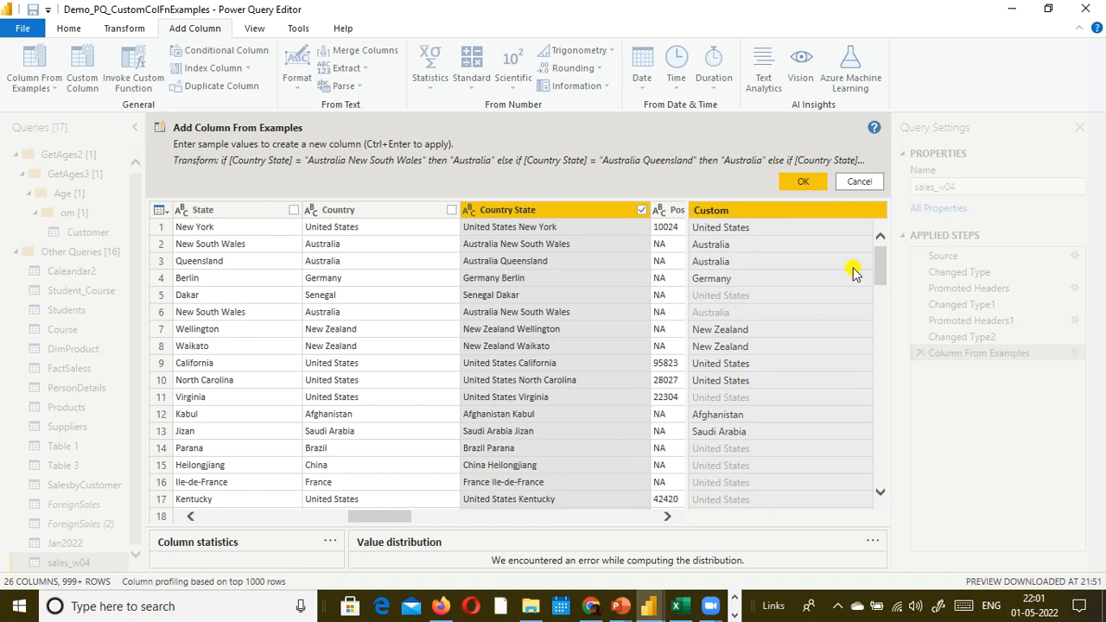
{"action": "left_click", "coordinate": [805, 186]}
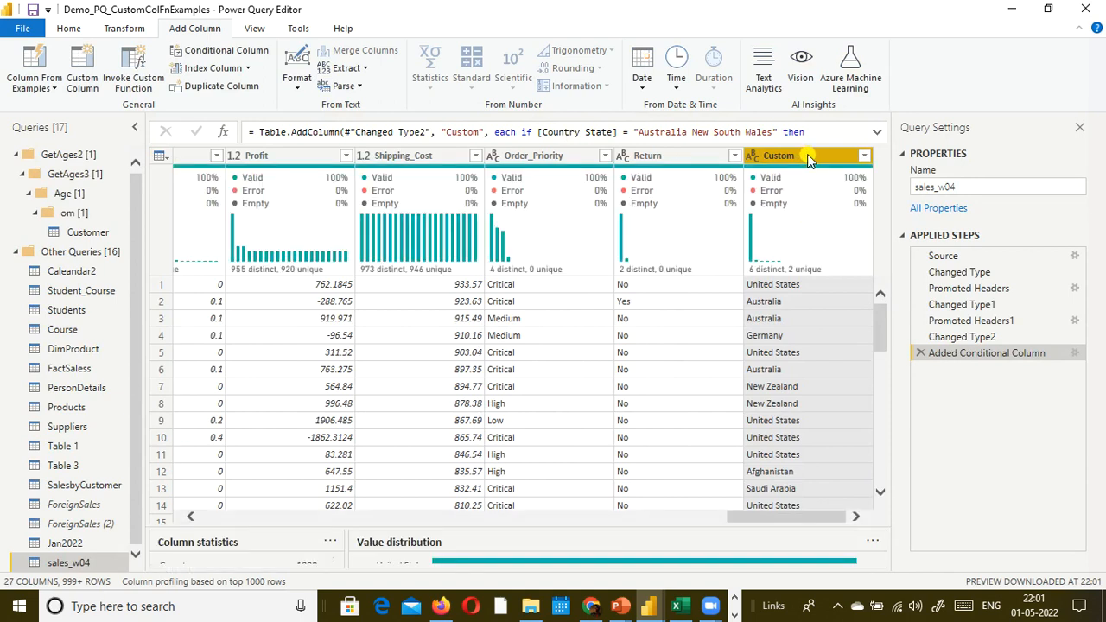
- Try to rename the new Custom column to Country
{"action": "double_click", "coordinate": [808, 156]}
{"action": "type", "text": "Cuntr"}
{"action": "key", "text": "BackSpace"}
{"action": "key", "text": "BackSpace"}
{"action": "key", "text": "BackSpace"}
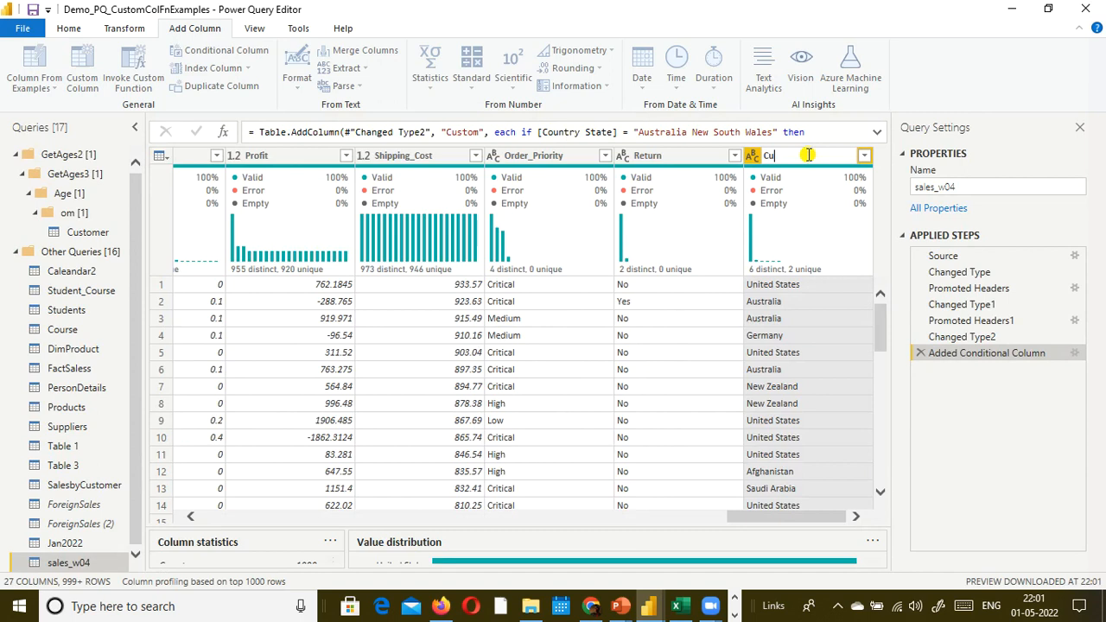
{"action": "type", "text": "t"}
{"action": "key", "text": "BackSpace"}
{"action": "key", "text": "BackSpace"}
{"action": "type", "text": "ountry"}
{"action": "key", "text": "Return"}
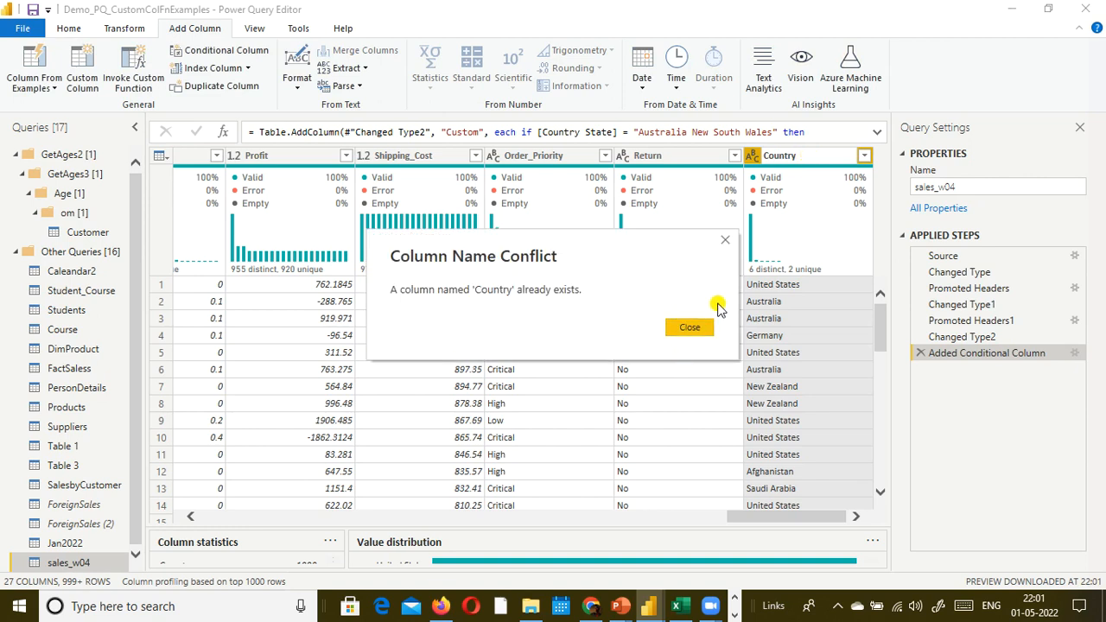
{"action": "left_click", "coordinate": [700, 326]}
{"action": "left_click", "coordinate": [788, 155]}
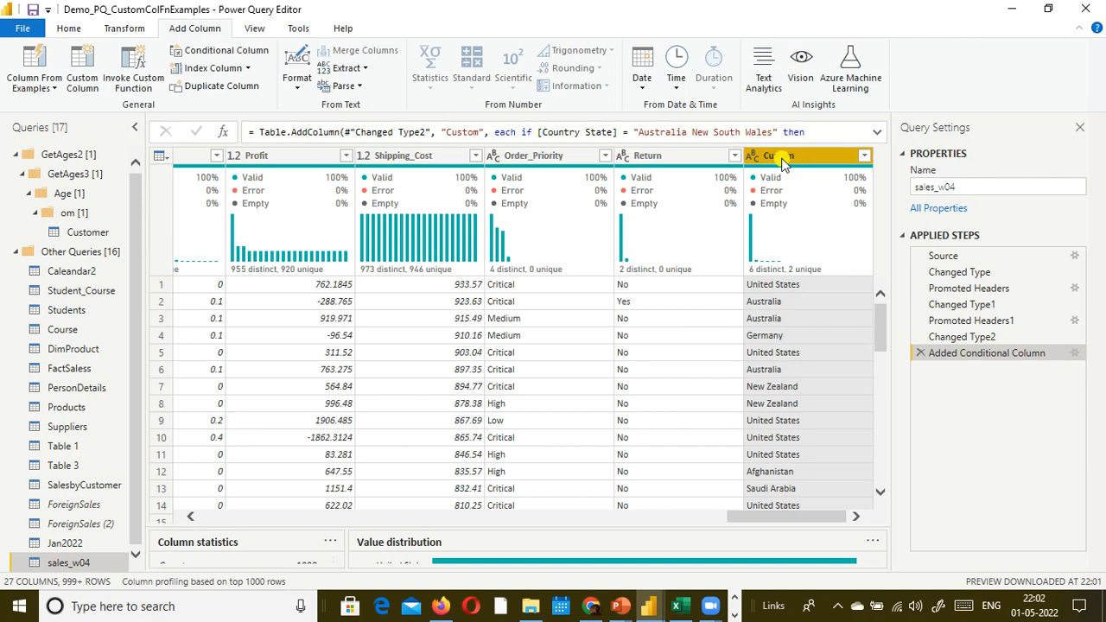
{"action": "right_click", "coordinate": [782, 164]}
{"action": "key", "text": "Escape"}
- Switch to the PowerPoint slide show and advance to the 5.7 Power Query Editor slide on Custom Function
{"action": "mouse_move", "coordinate": [780, 178]}
{"action": "key", "text": "alt+Tab"}
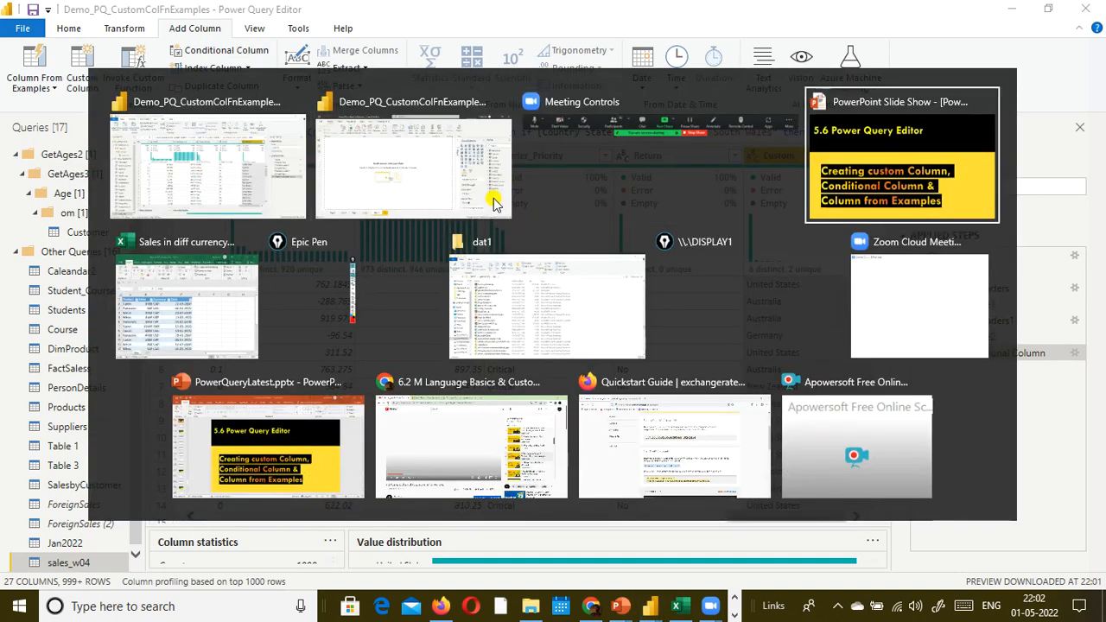
{"action": "key", "text": "Right"}
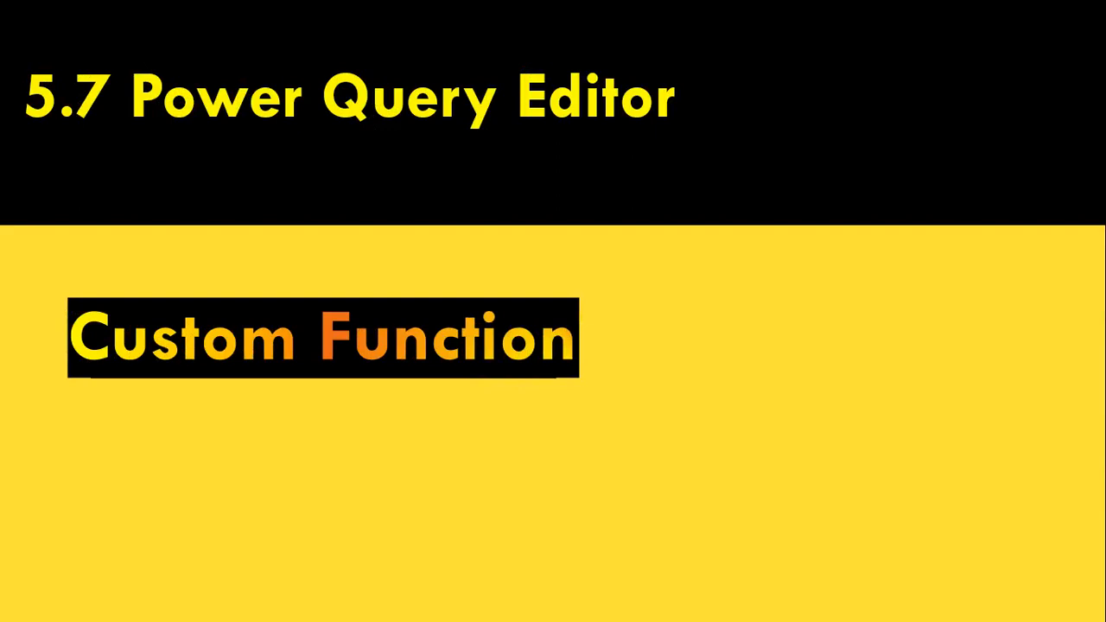
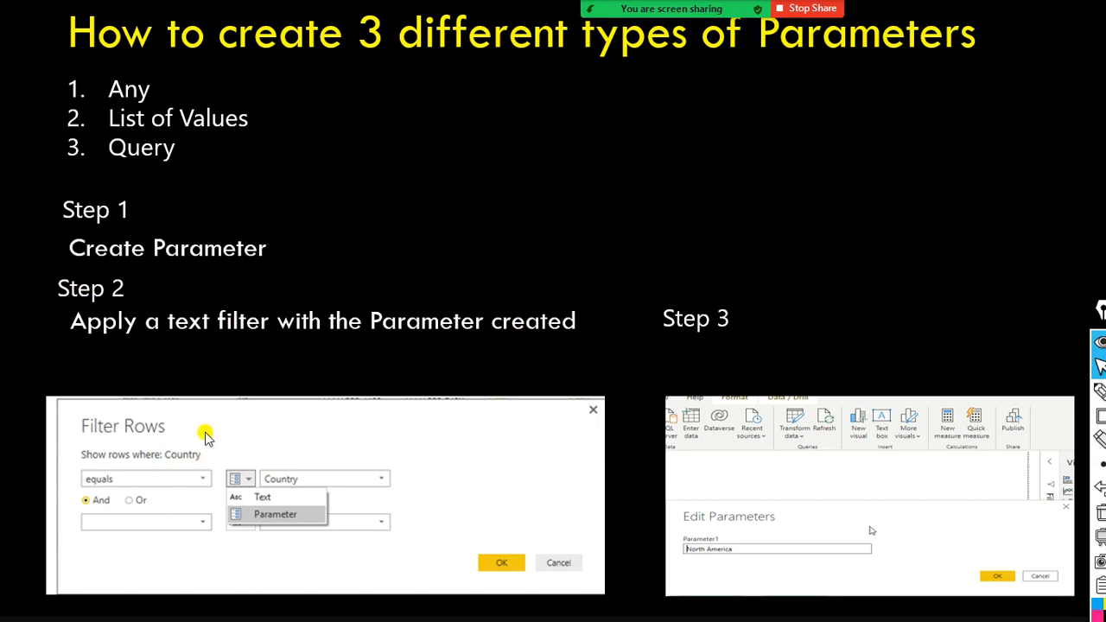
- Mark the word Country in the slide's Filter Rows picture with a red rectangle and switch to the Power Query Editor
{"action": "key", "text": "ctrl+shift+r"}
{"action": "mouse_move", "coordinate": [164, 436]}
{"action": "left_mouse_down"}
{"action": "mouse_move", "coordinate": [169, 469]}
{"action": "mouse_move", "coordinate": [210, 469]}
{"action": "left_mouse_up"}
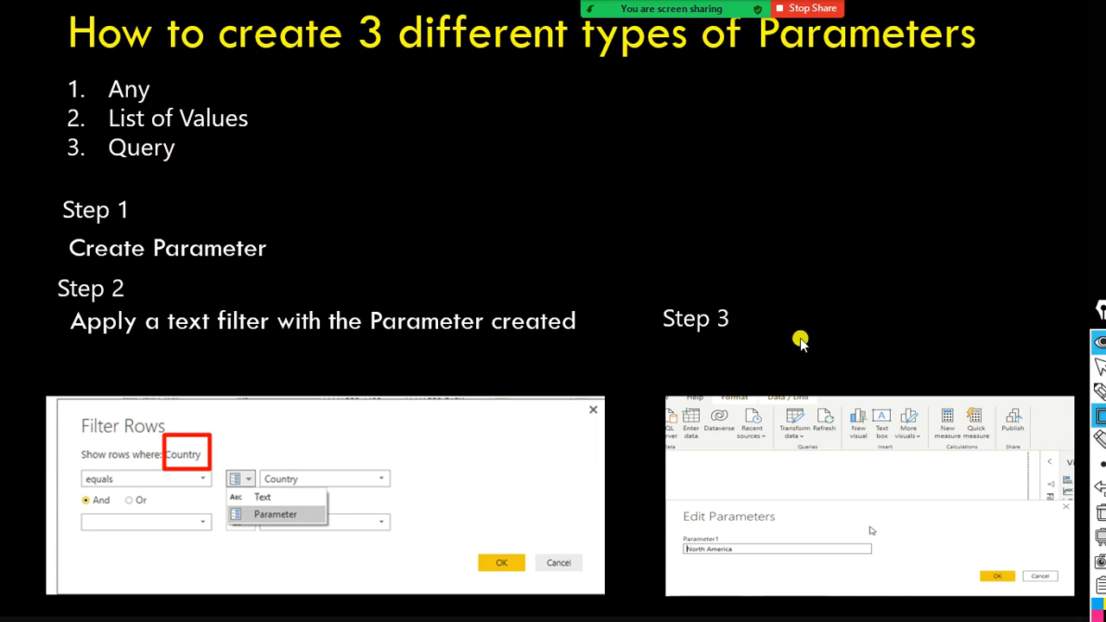
{"action": "key", "text": "alt+Tab"}
{"action": "key", "text": "alt+Tab"}
{"action": "key", "text": "alt+Tab"}
{"action": "key", "text": "alt+Tab"}
{"action": "key", "text": "alt+Tab"}
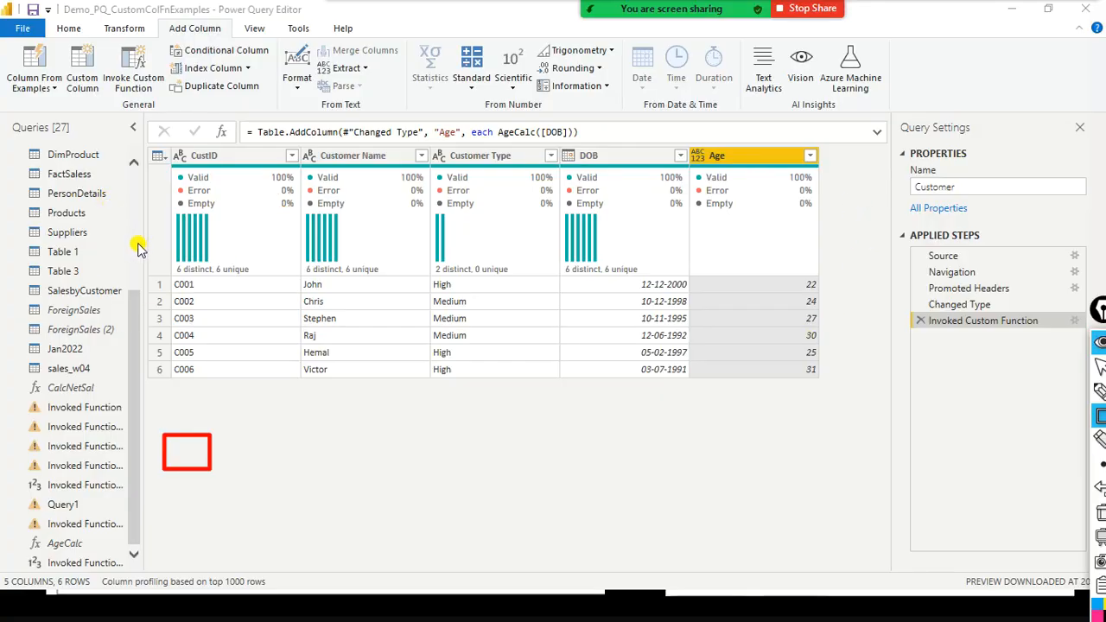
- Collapse the Other Queries group and start a new parameter from the queries list
{"action": "scroll", "coordinate": [125, 251], "scroll_direction": "up", "scroll_amount": 5}
{"action": "left_click", "coordinate": [13, 253]}
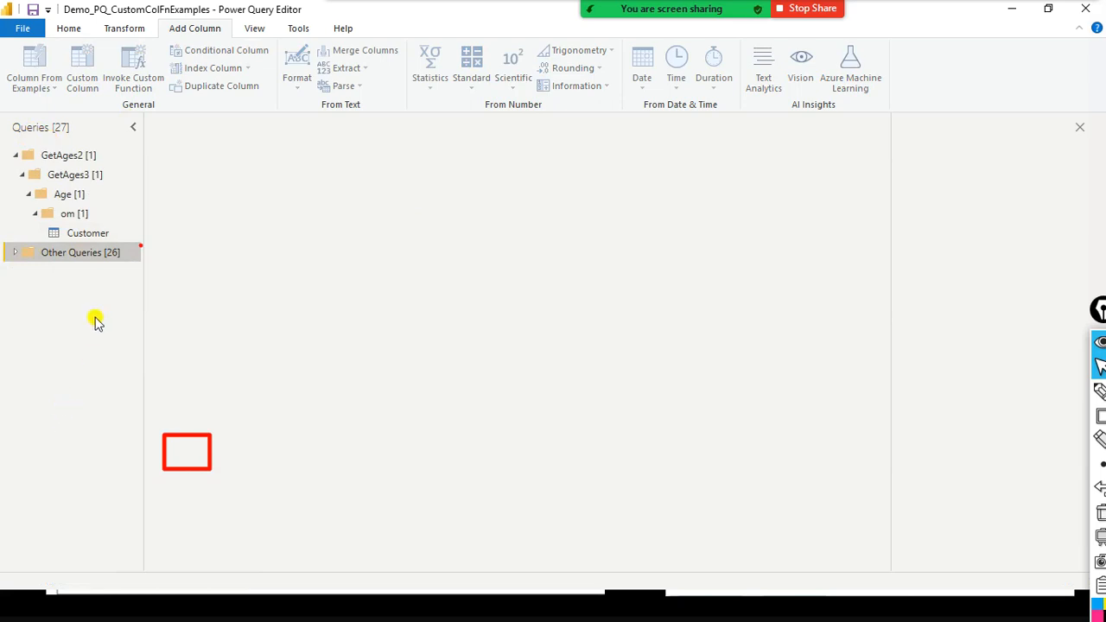
{"action": "right_click", "coordinate": [21, 288]}
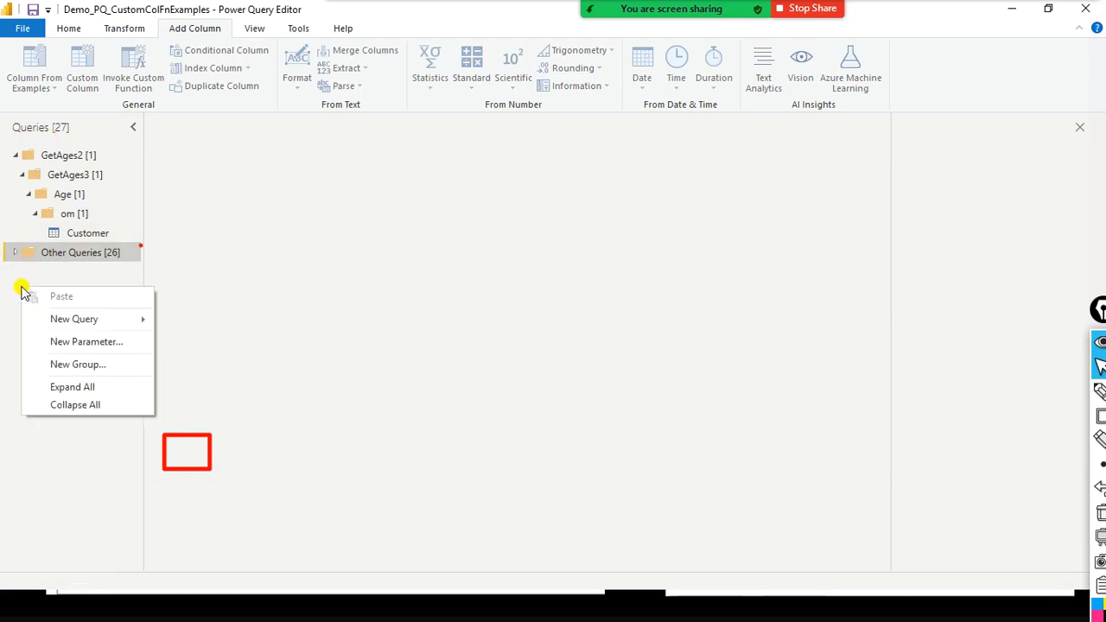
{"action": "left_click", "coordinate": [69, 342]}
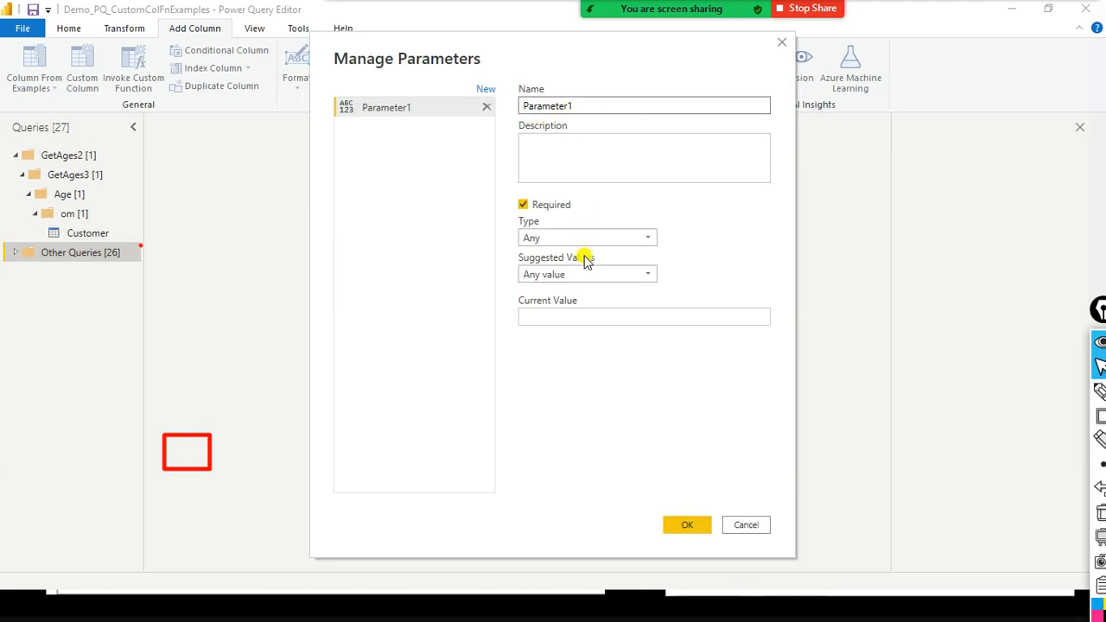
- Set the new parameter's type to Text and its suggested values to Any value
{"action": "left_click", "coordinate": [648, 237]}
{"action": "left_click", "coordinate": [635, 237]}
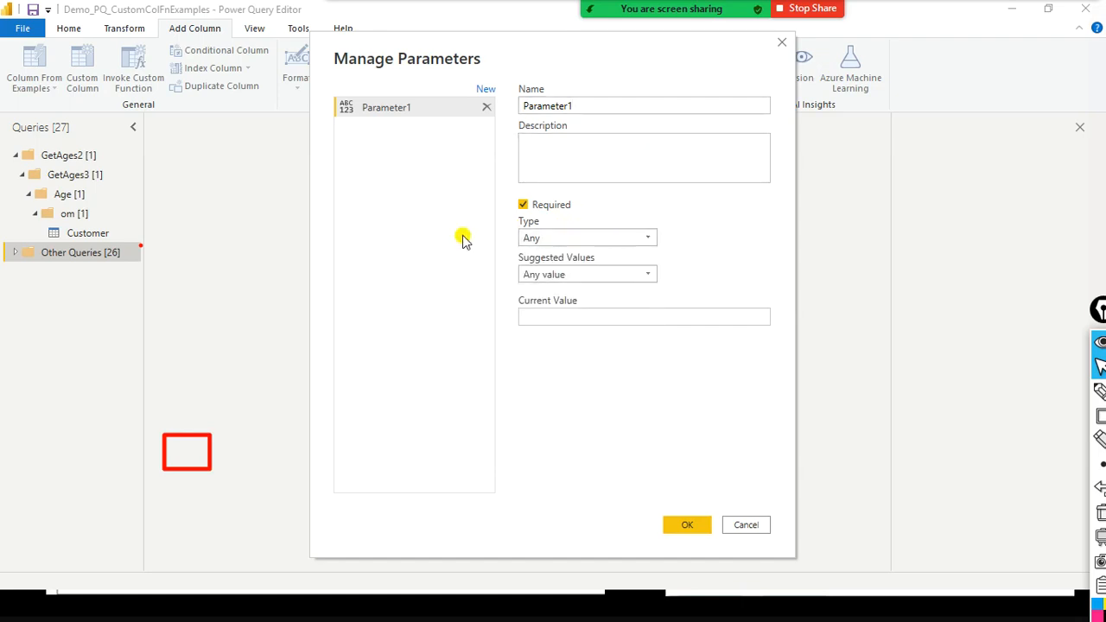
{"action": "left_click", "coordinate": [652, 278]}
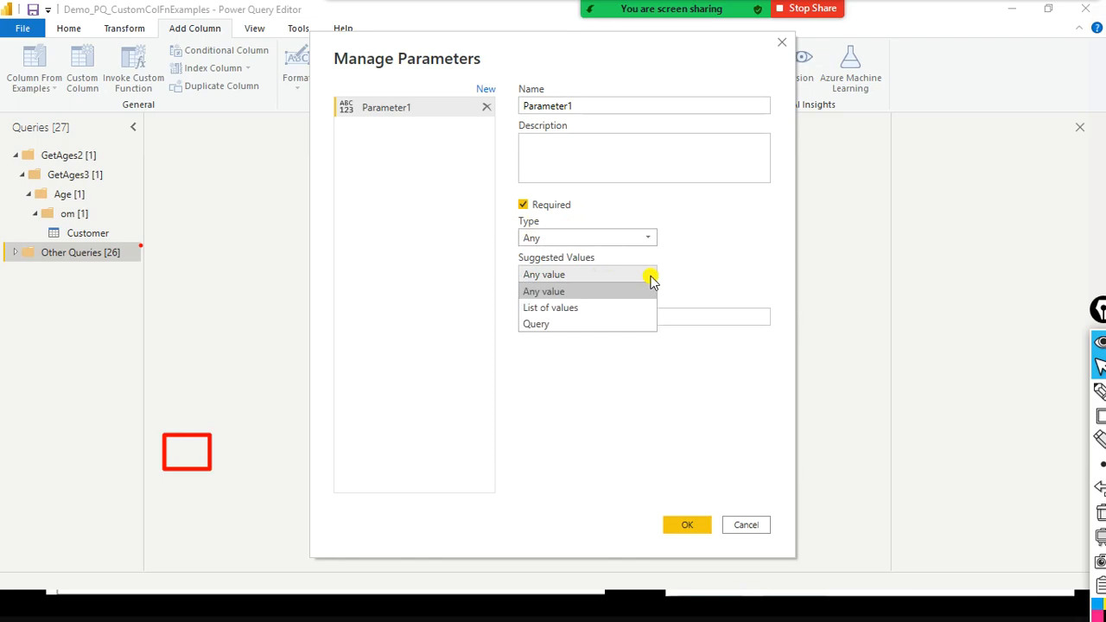
{"action": "left_click", "coordinate": [603, 299]}
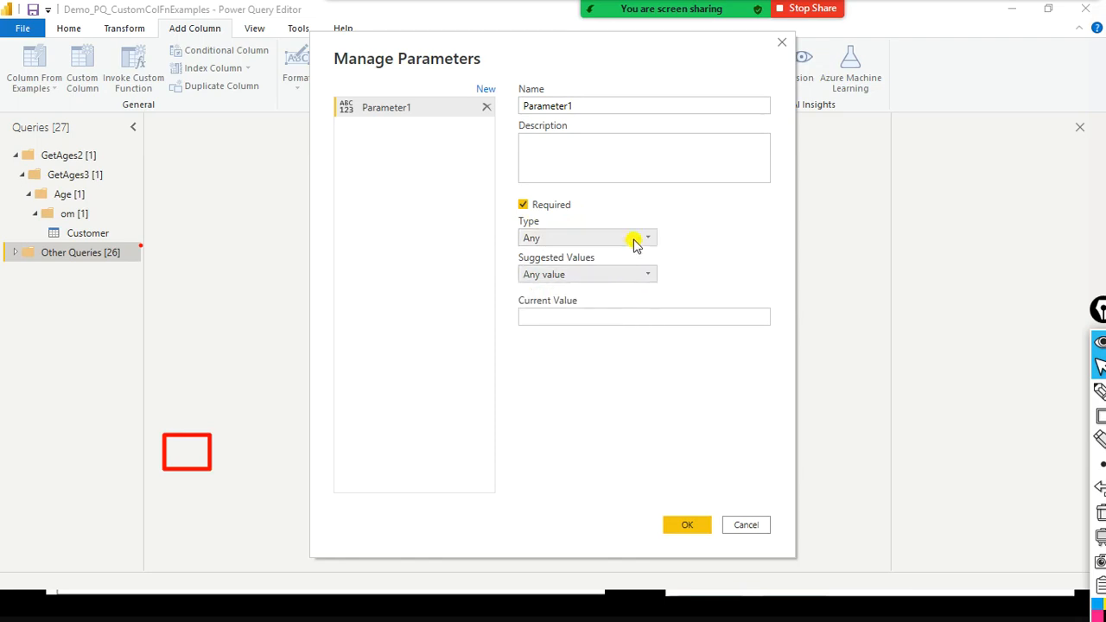
{"action": "left_click", "coordinate": [653, 244]}
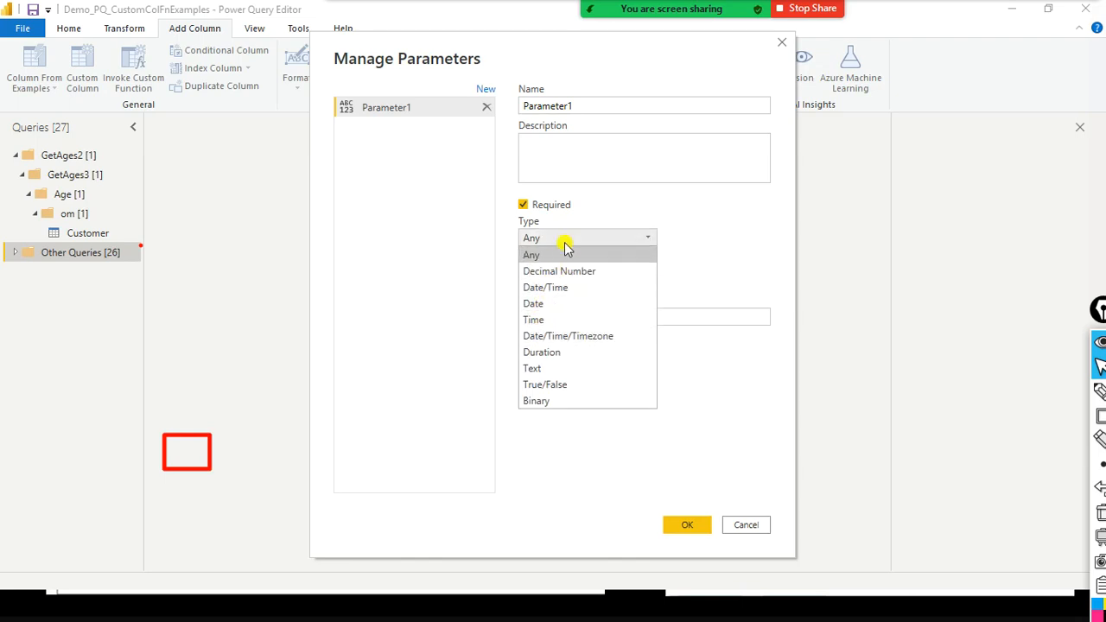
{"action": "left_click", "coordinate": [562, 368]}
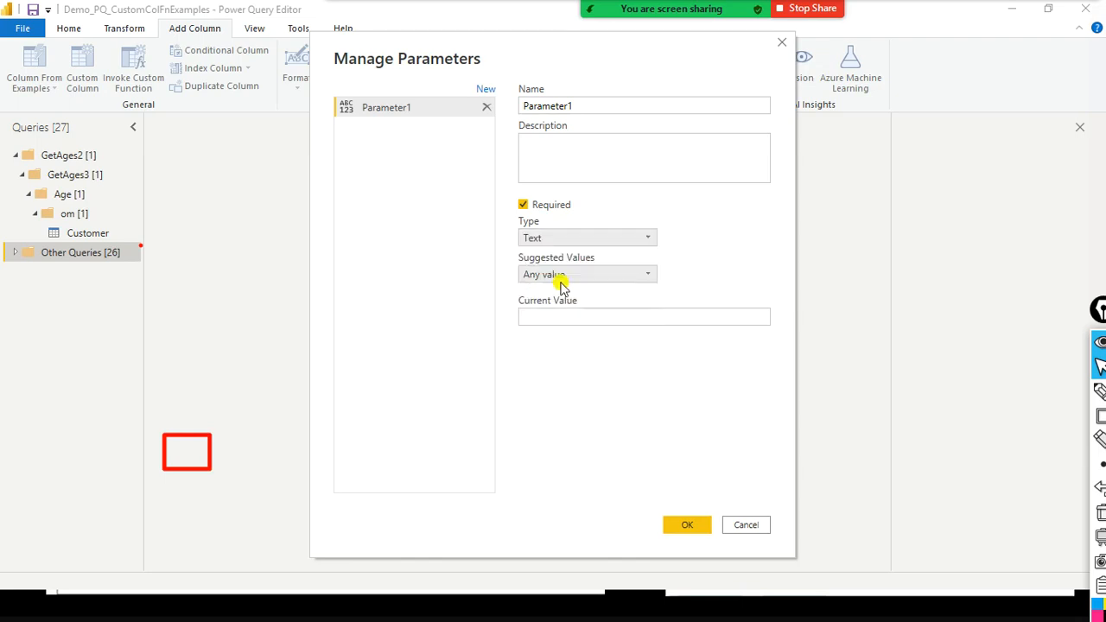
{"action": "left_click", "coordinate": [638, 275]}
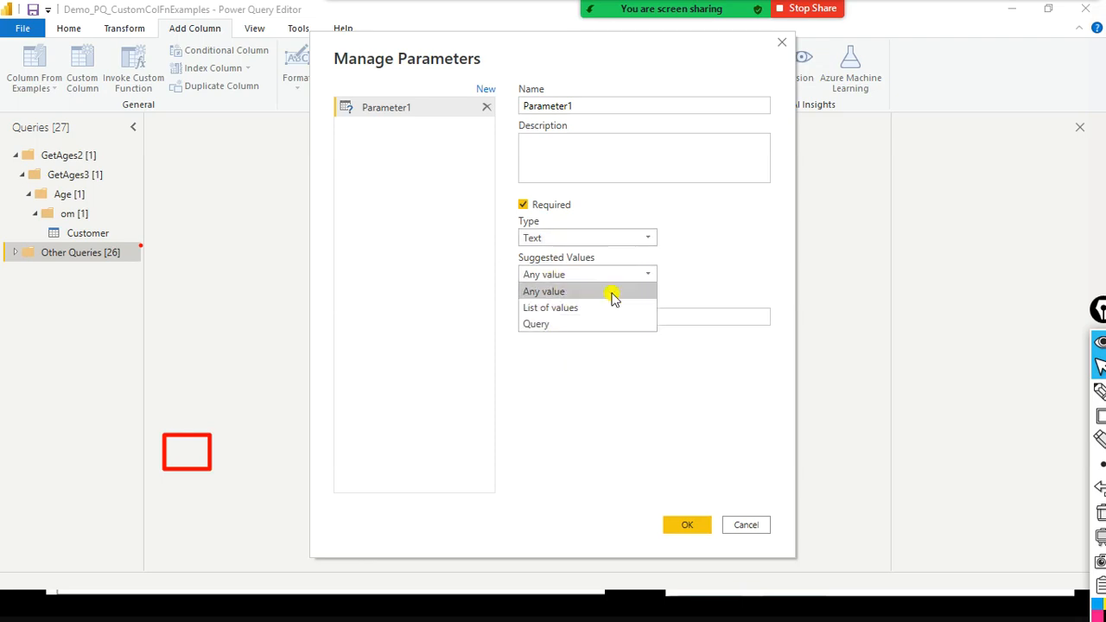
{"action": "left_click", "coordinate": [610, 294]}
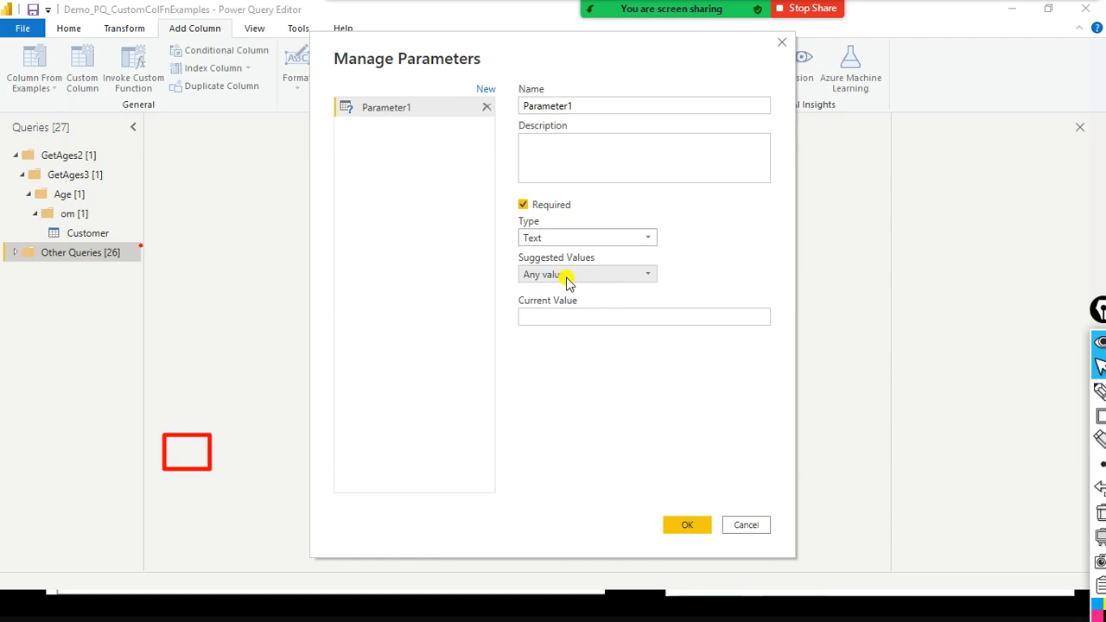
- Check the three parameter types on the PowerPoint slide and return to the Power Query Editor
{"action": "key", "text": "alt+Tab"}
{"action": "key", "text": "alt+Tab"}
{"action": "key", "text": "alt+Tab"}
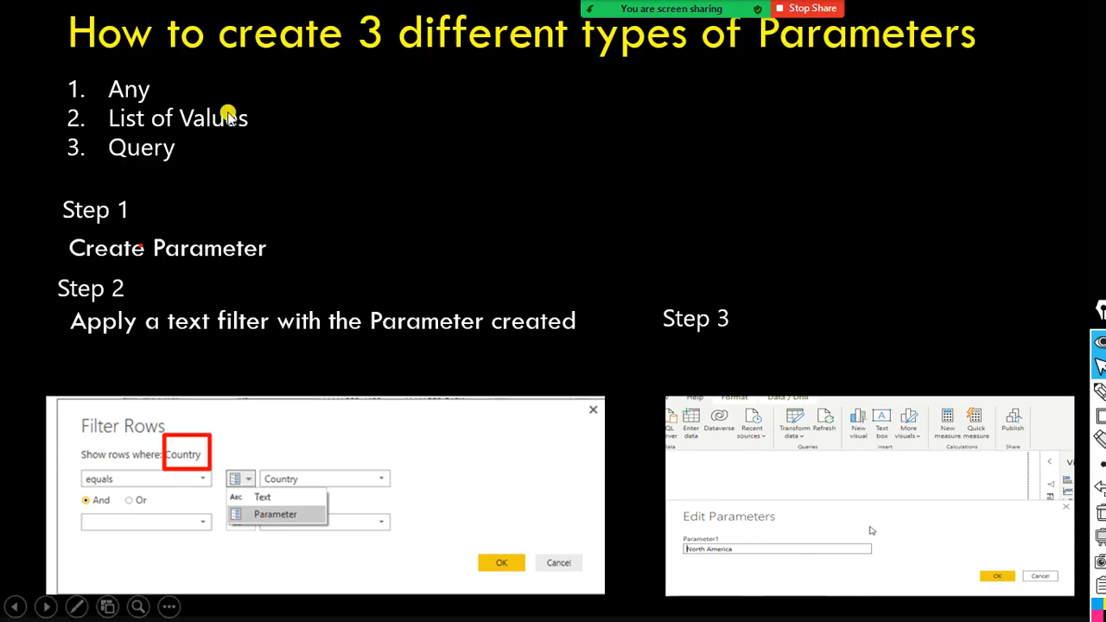
{"action": "key", "text": "alt+Tab"}
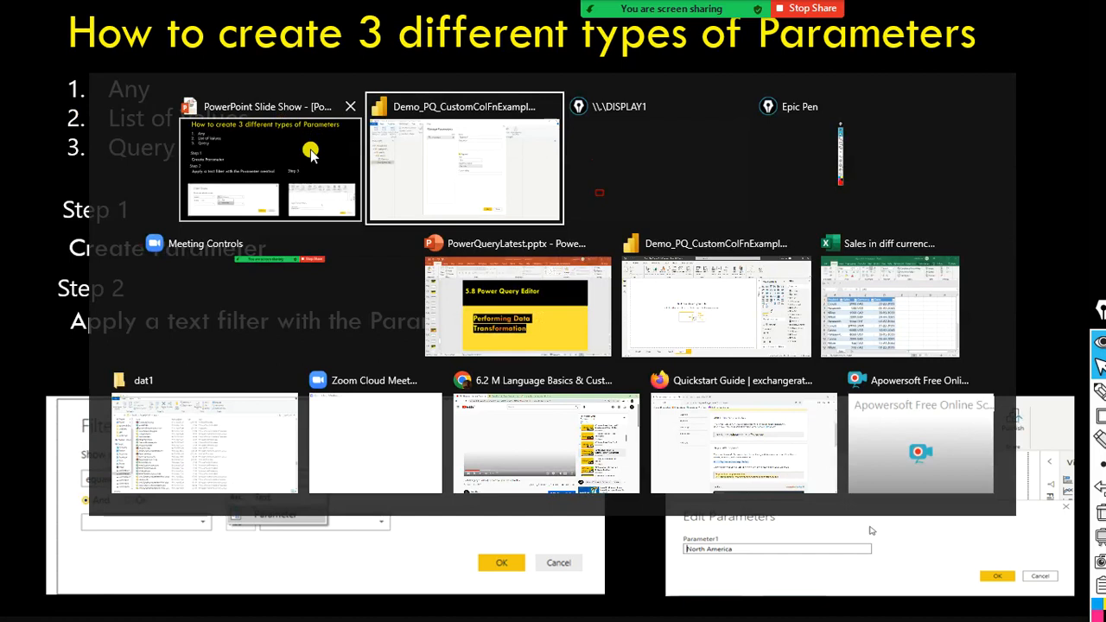
- Enter BLR as the parameter's current value and create Parameter1
{"action": "left_click", "coordinate": [554, 315]}
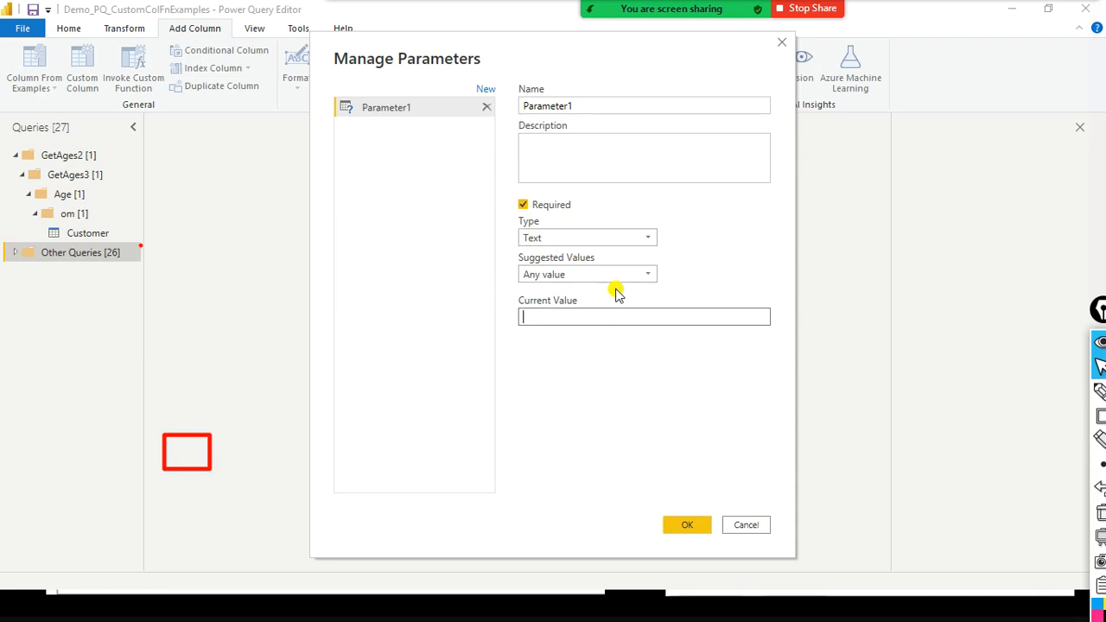
{"action": "type", "text": "BLR"}
{"action": "left_click", "coordinate": [679, 531]}
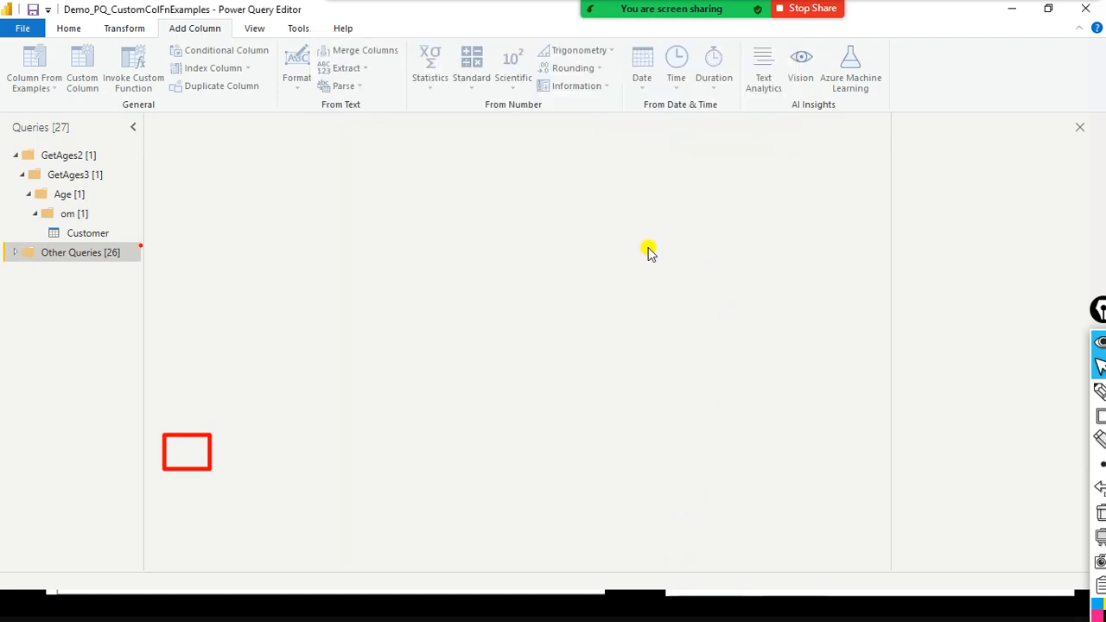
{"action": "left_click", "coordinate": [648, 251]}
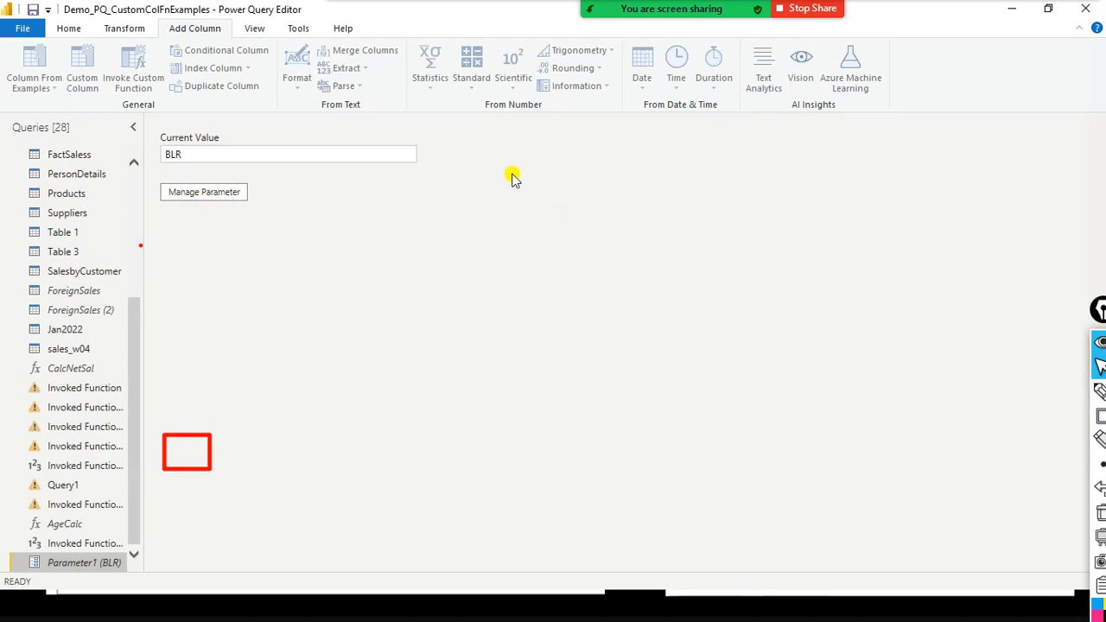
- Review Parameter1's type, suggested values and current value in Manage Parameters
{"action": "left_click", "coordinate": [200, 152]}
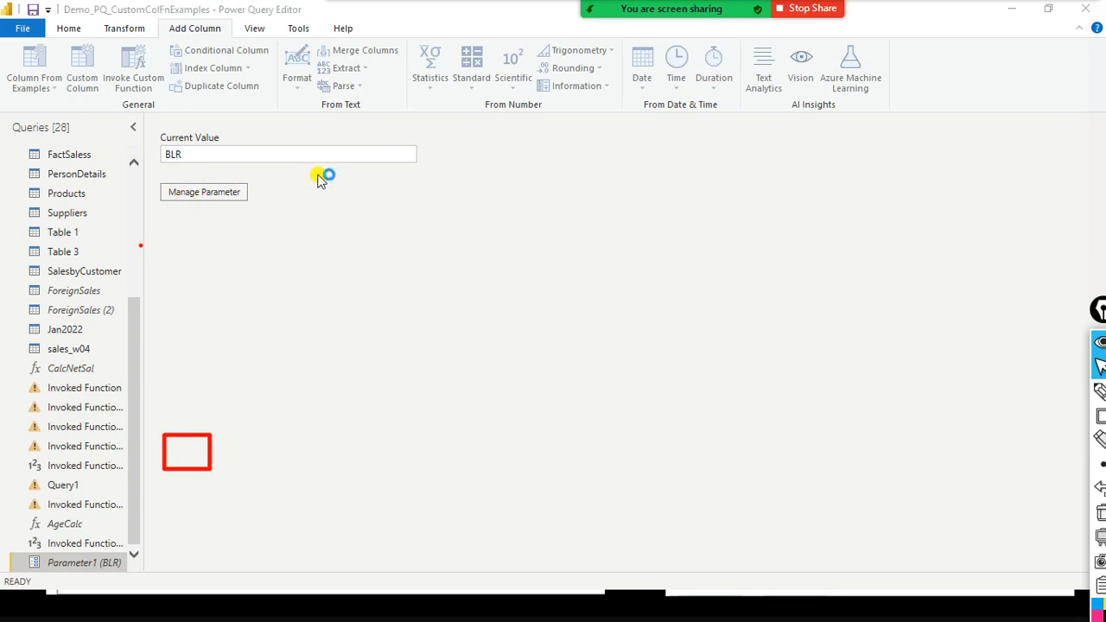
{"action": "left_click", "coordinate": [164, 192]}
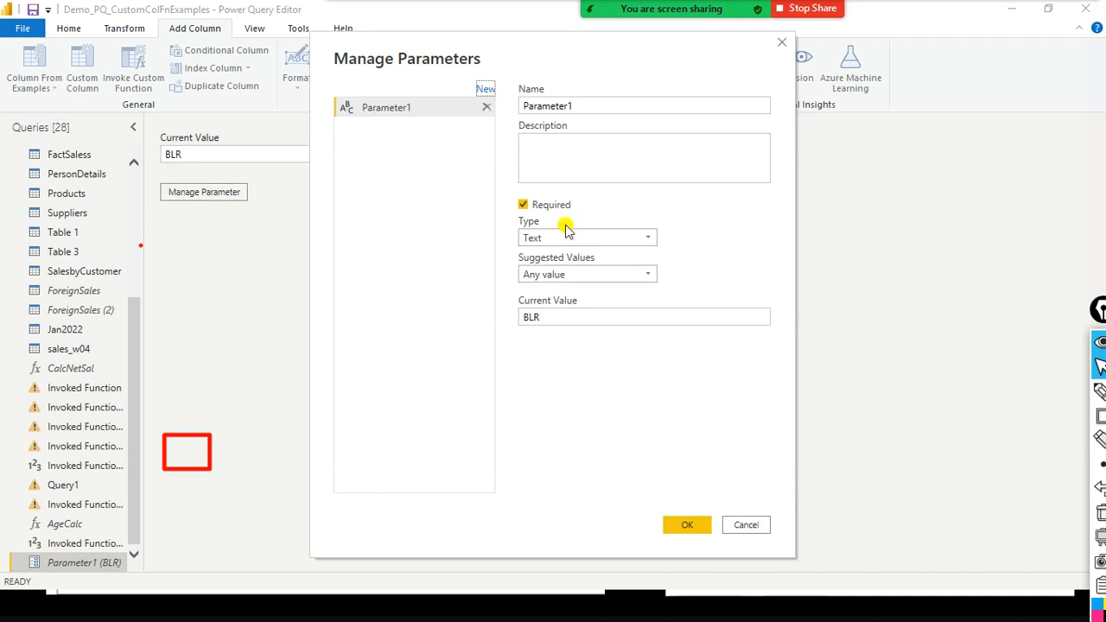
{"action": "left_click", "coordinate": [582, 318]}
{"action": "left_click", "coordinate": [687, 525]}
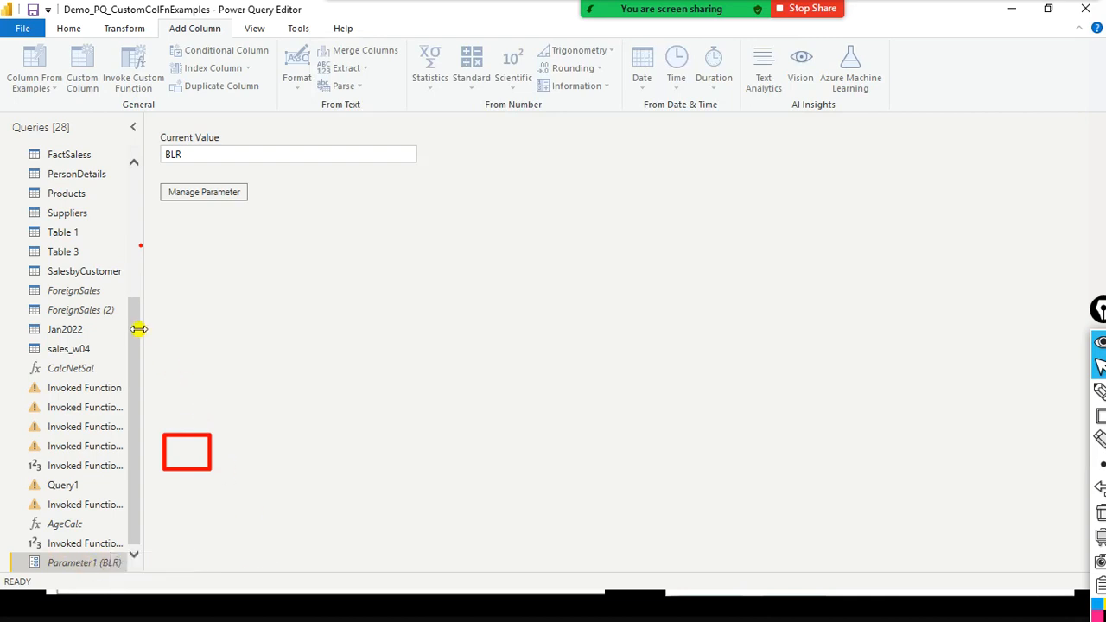
- Open the FactSaless query and start an Equals text filter on the LocationKey column
{"action": "left_click_drag", "start_coordinate": [136, 330], "coordinate": [147, 198]}
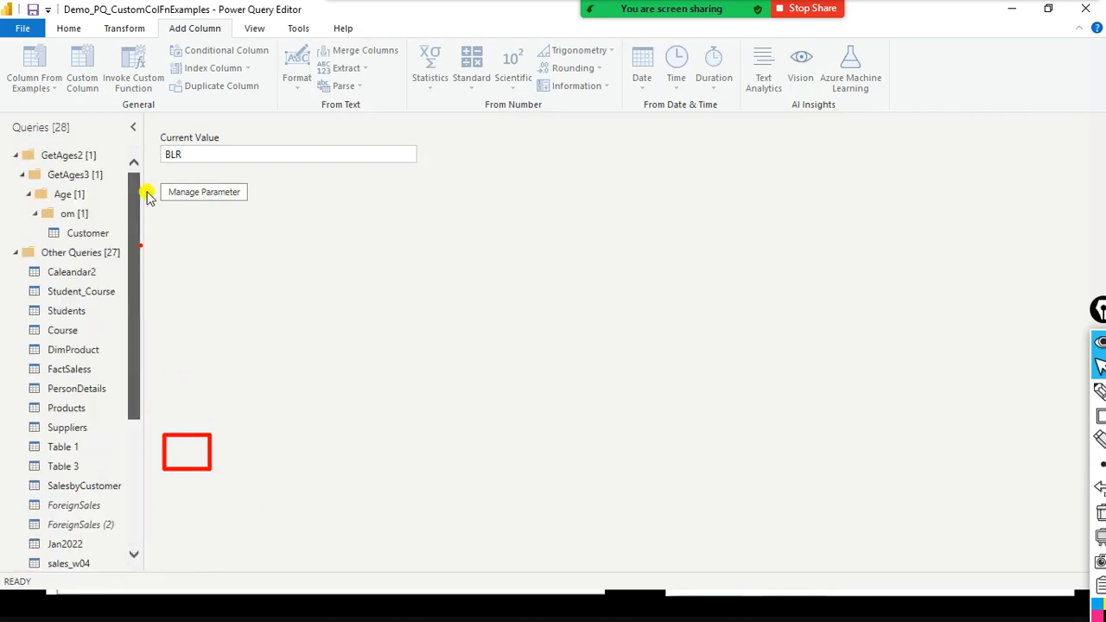
{"action": "left_click", "coordinate": [58, 379]}
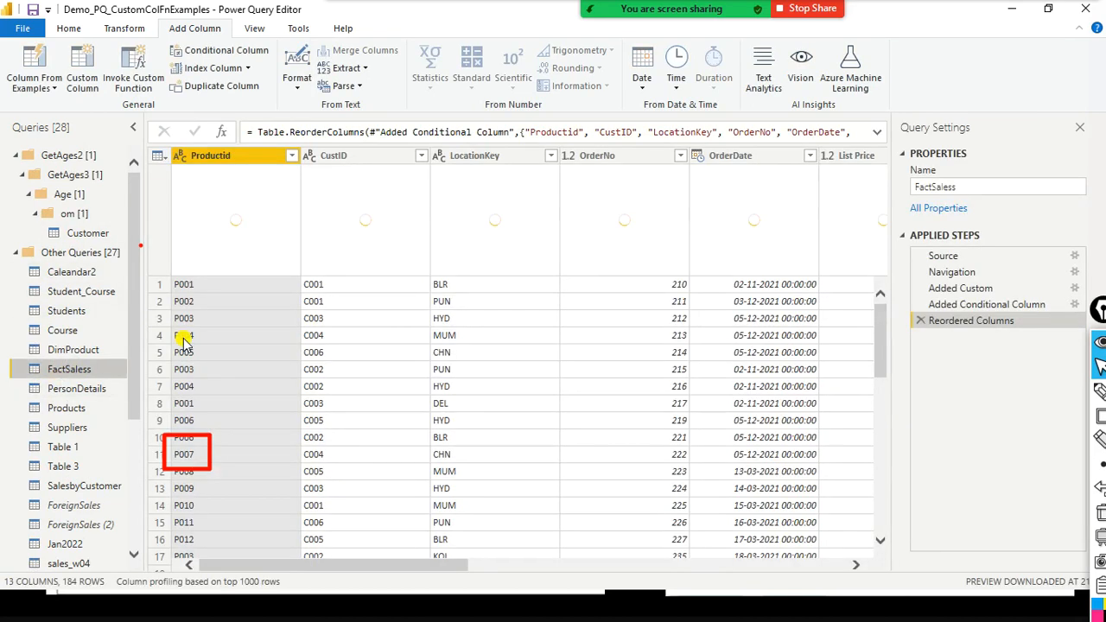
{"action": "left_click_drag", "start_coordinate": [435, 563], "coordinate": [383, 556]}
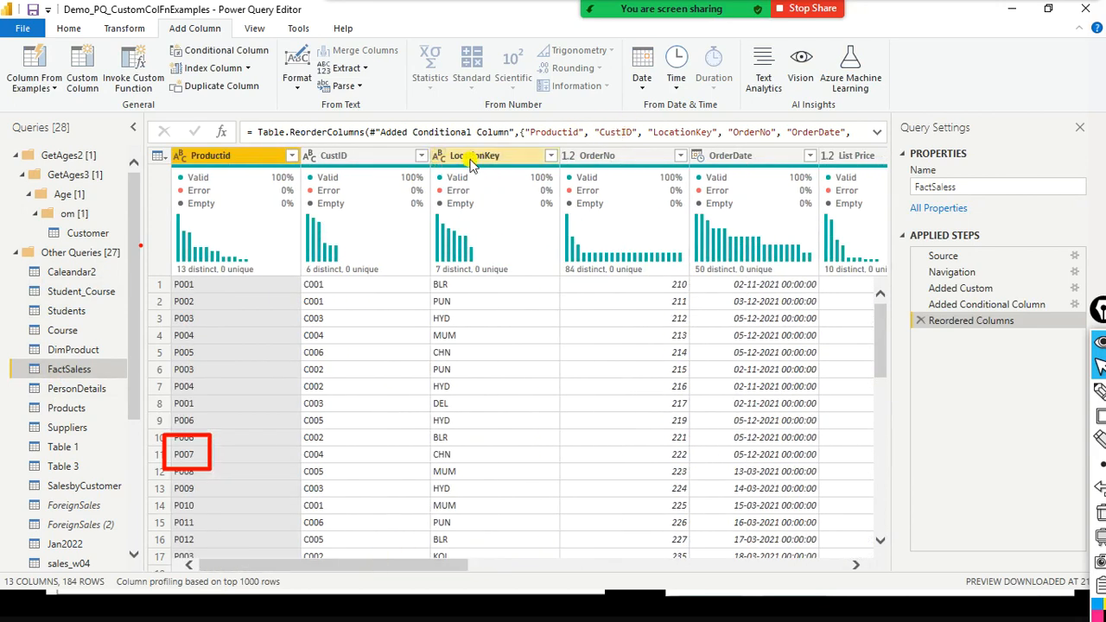
{"action": "left_click", "coordinate": [552, 158]}
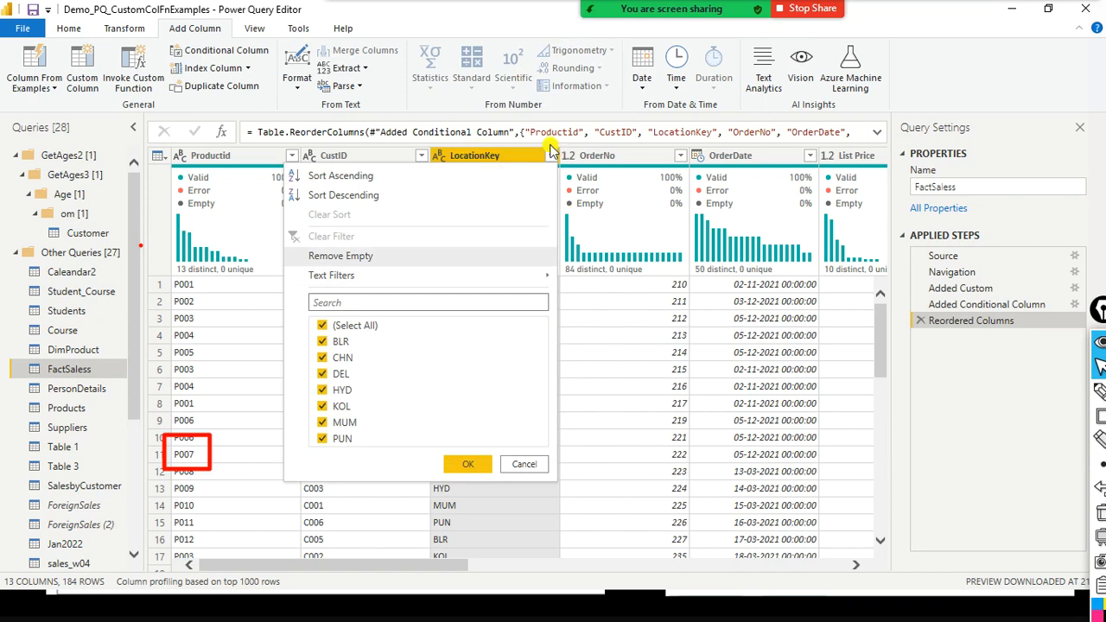
{"action": "mouse_move", "coordinate": [328, 285]}
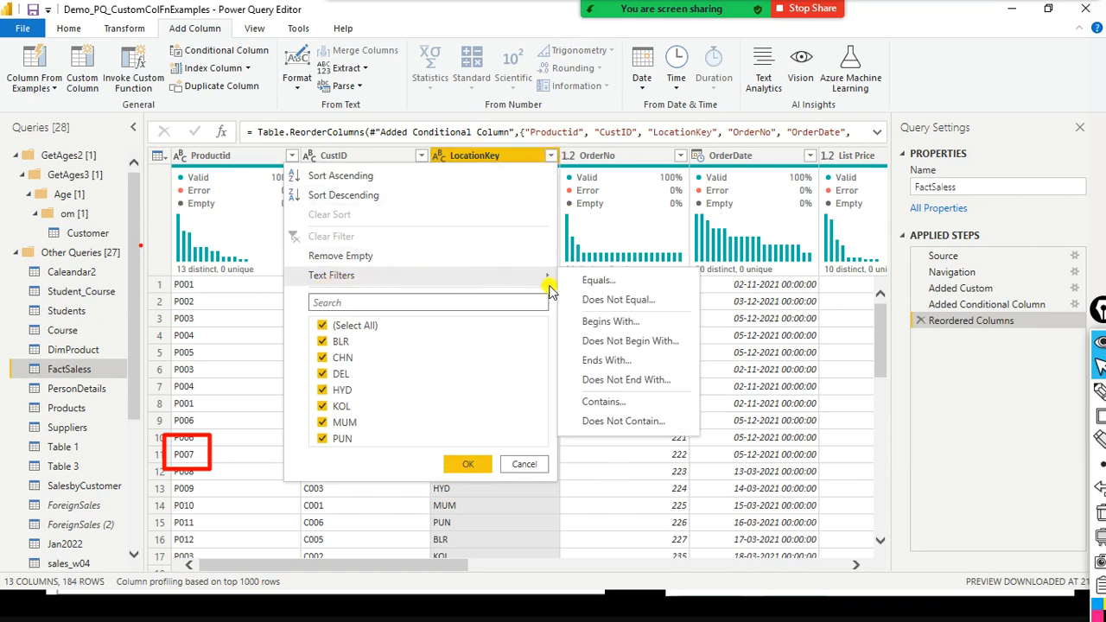
{"action": "left_click", "coordinate": [618, 282]}
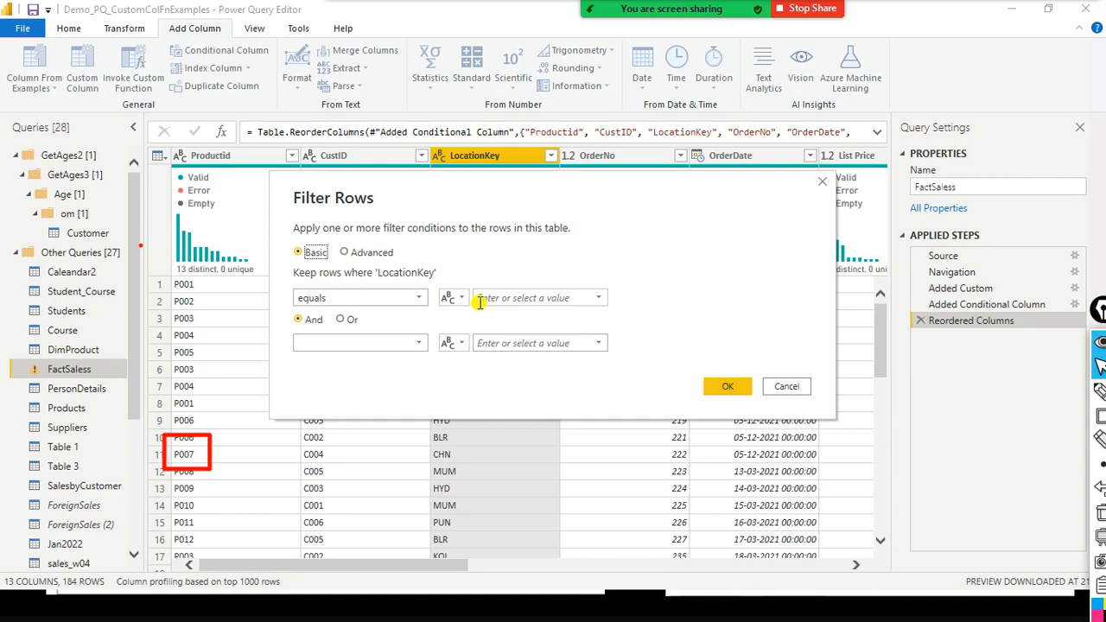
- Choose BLR as the fixed filter value for LocationKey and view the other location and value-type options
{"action": "left_click", "coordinate": [596, 299]}
{"action": "left_click", "coordinate": [512, 317]}
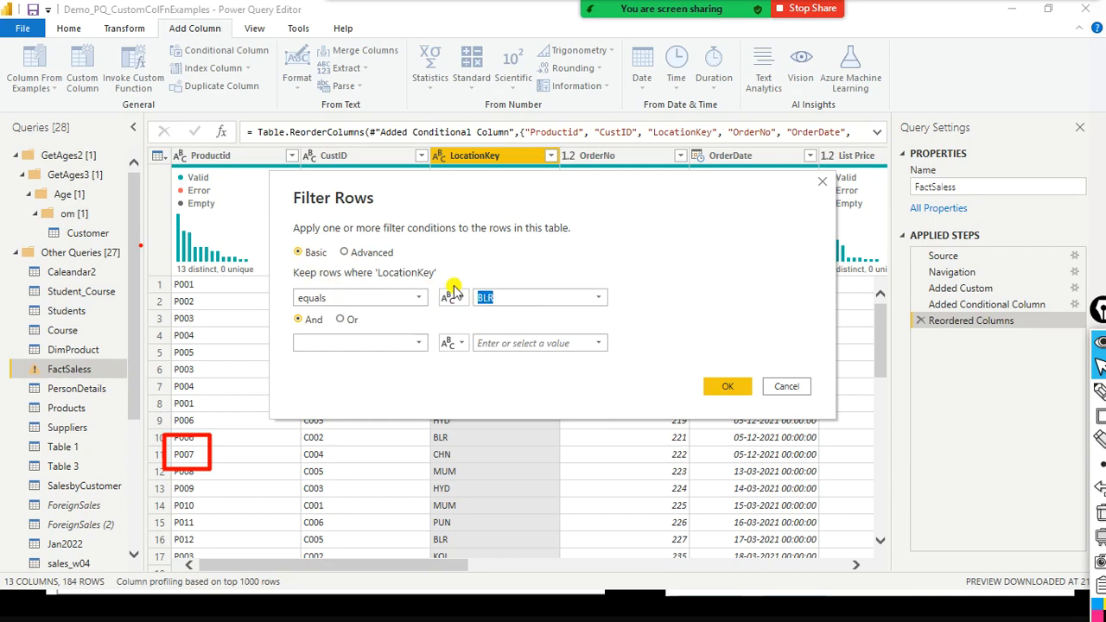
{"action": "left_click", "coordinate": [602, 299]}
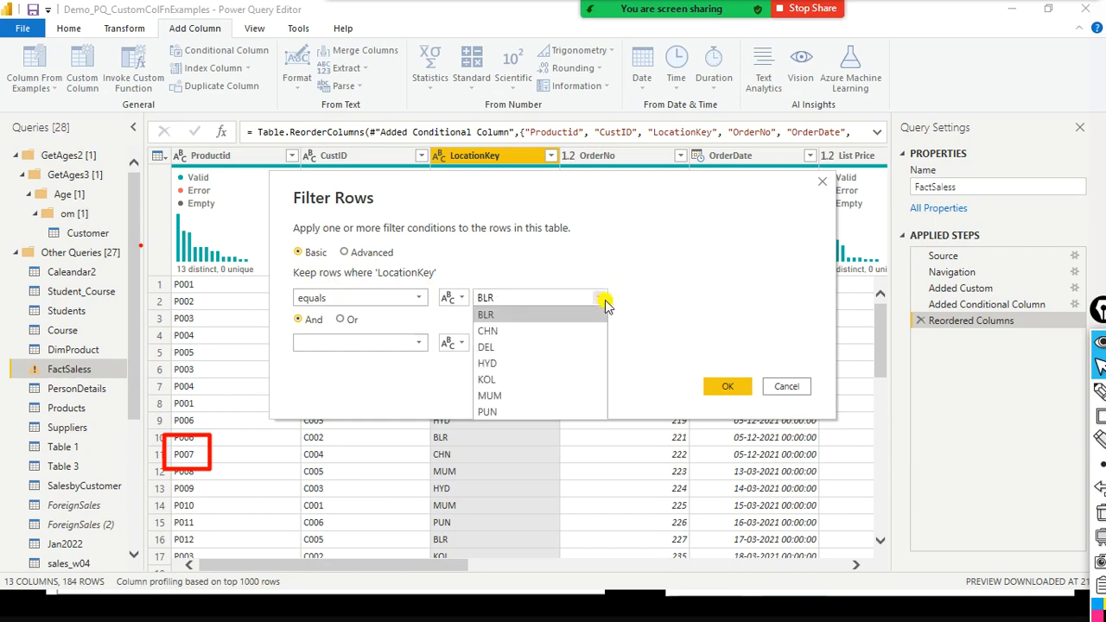
{"action": "left_click", "coordinate": [692, 290]}
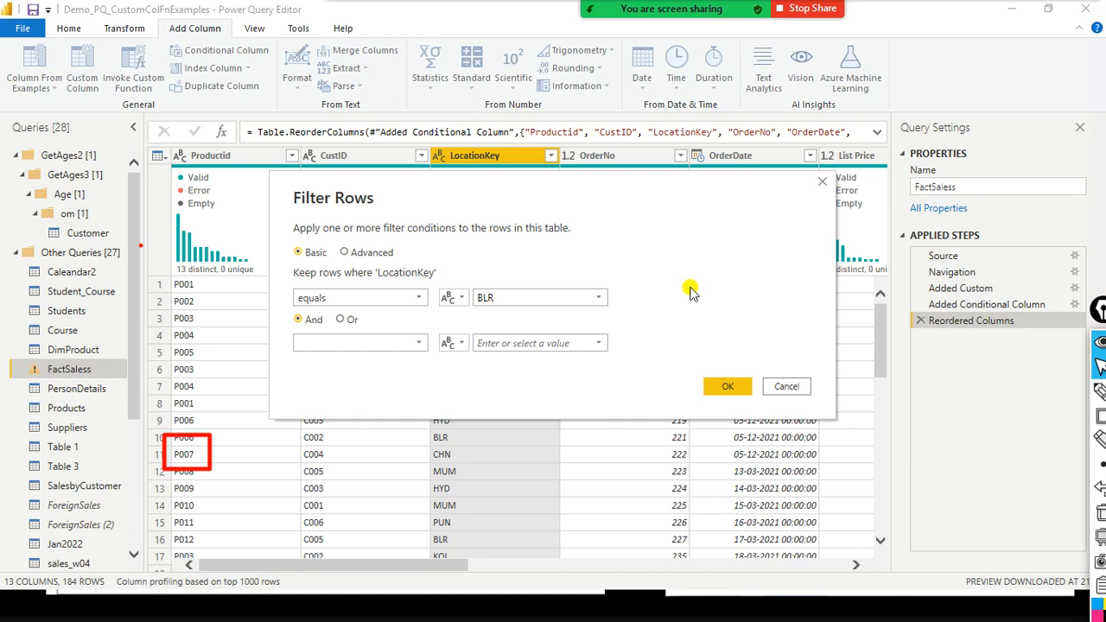
{"action": "left_click", "coordinate": [464, 303]}
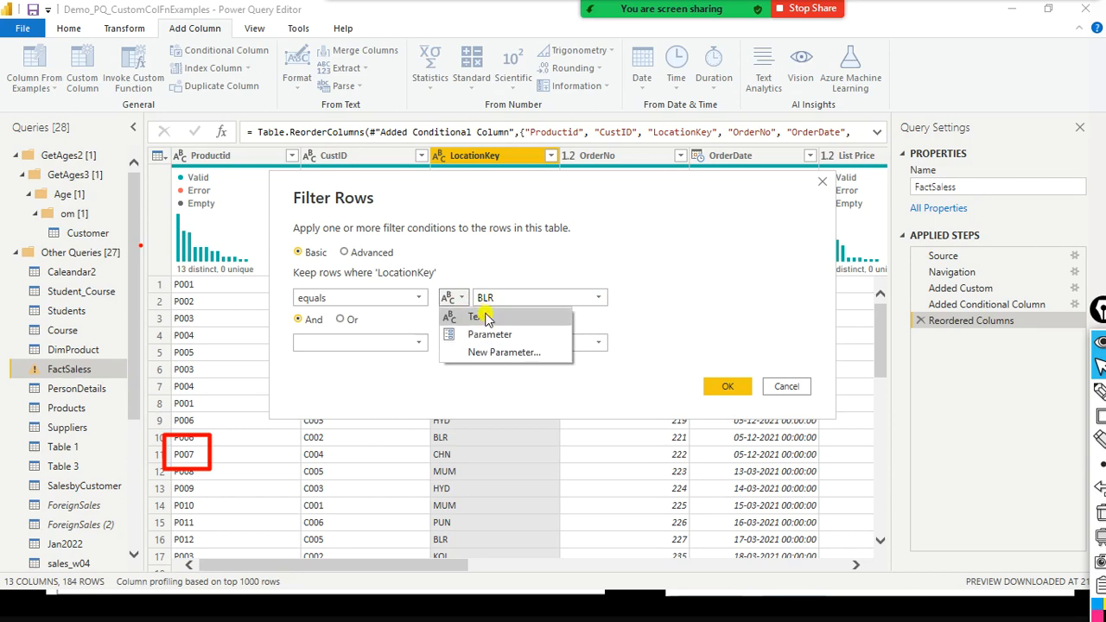
{"action": "left_click", "coordinate": [561, 297]}
{"action": "left_click_drag", "start_coordinate": [522, 297], "coordinate": [446, 305]}
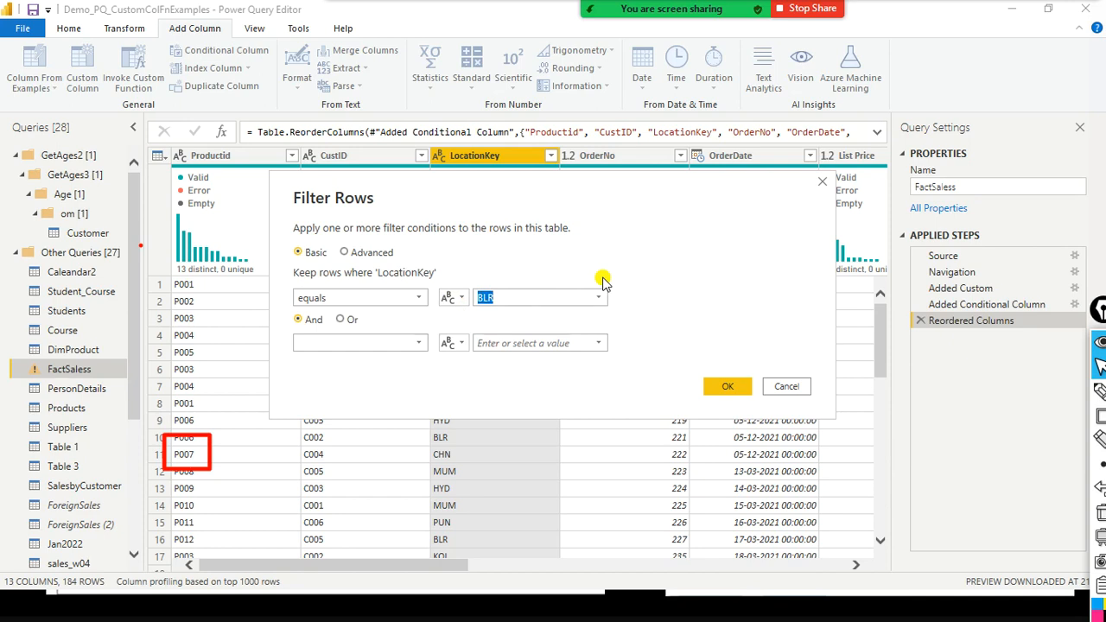
{"action": "left_click", "coordinate": [506, 307]}
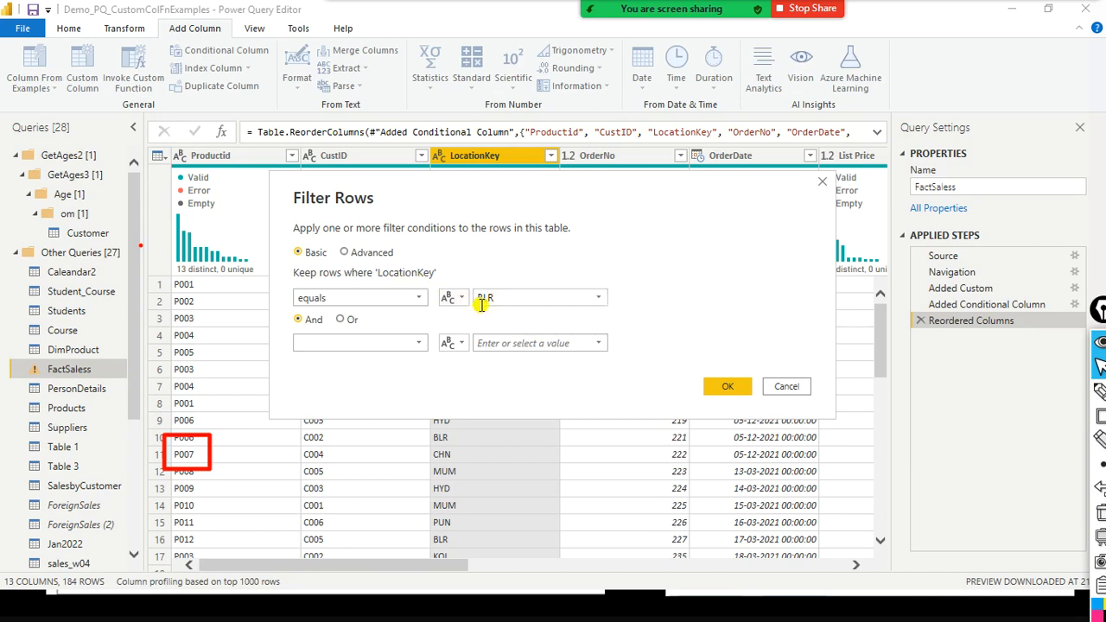
- Filter FactSaless to rows where LocationKey equals Parameter1 and check the filtered rows
{"action": "left_click", "coordinate": [455, 299]}
{"action": "left_click", "coordinate": [489, 331]}
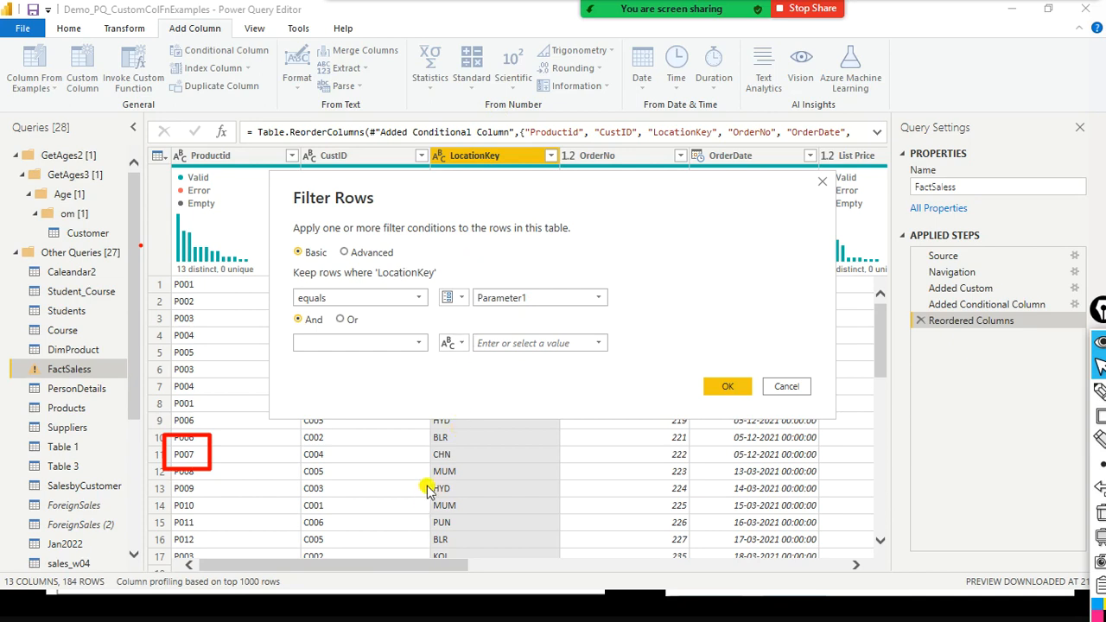
{"action": "left_click", "coordinate": [726, 389]}
{"action": "left_click", "coordinate": [727, 389]}
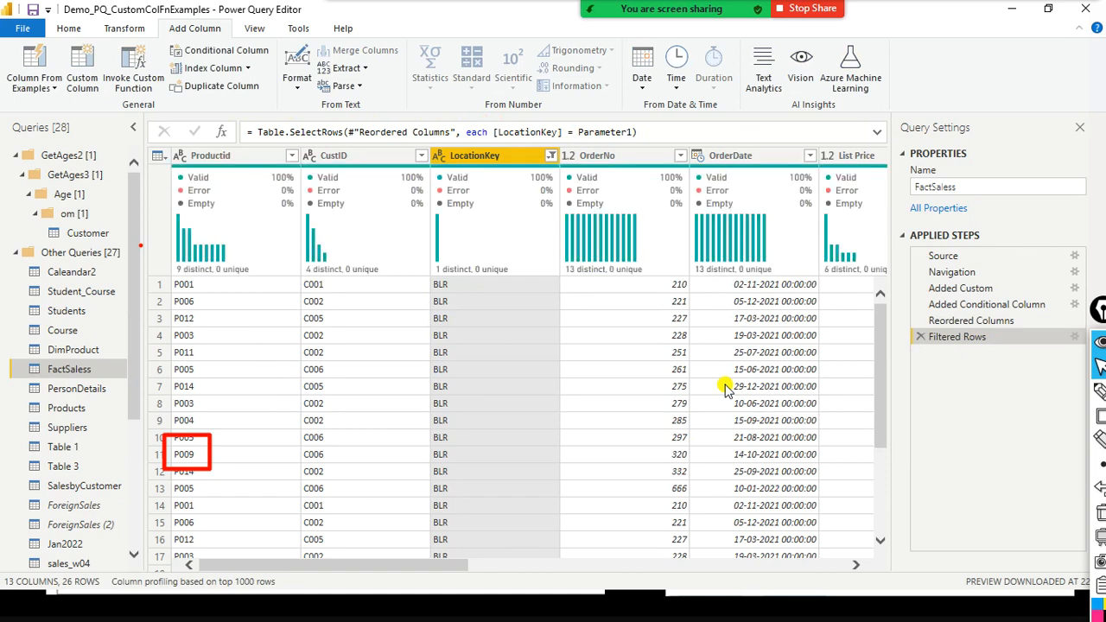
{"action": "scroll", "coordinate": [452, 308], "scroll_direction": "down", "scroll_amount": 3}
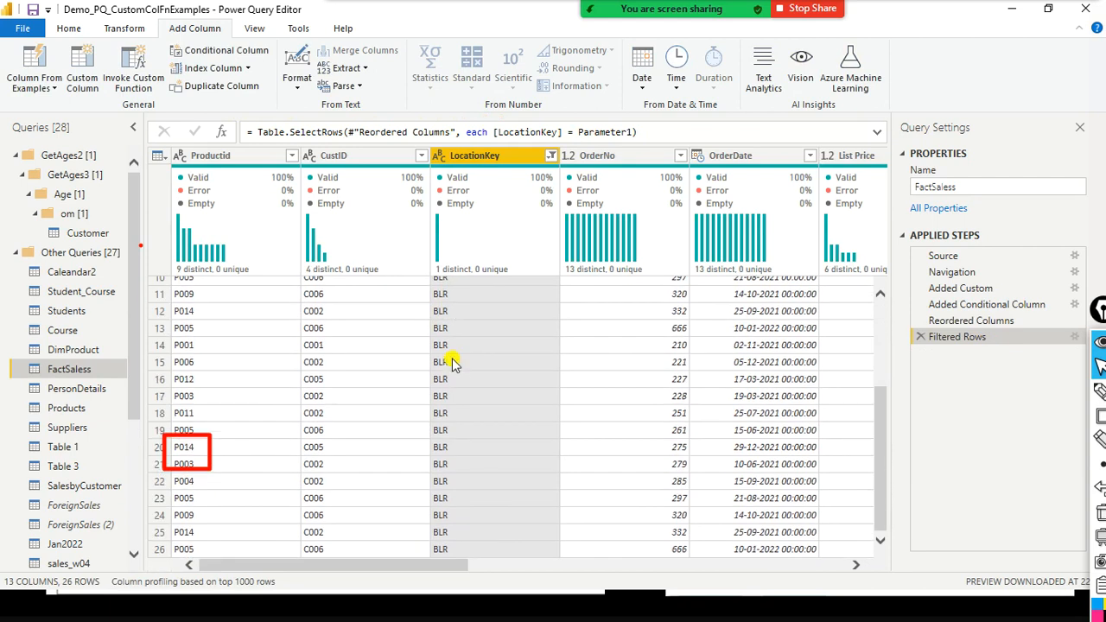
- Look over the filtered FactSaless rows, open Parameter1 and select its current value
{"action": "scroll", "coordinate": [452, 366], "scroll_direction": "up", "scroll_amount": 3}
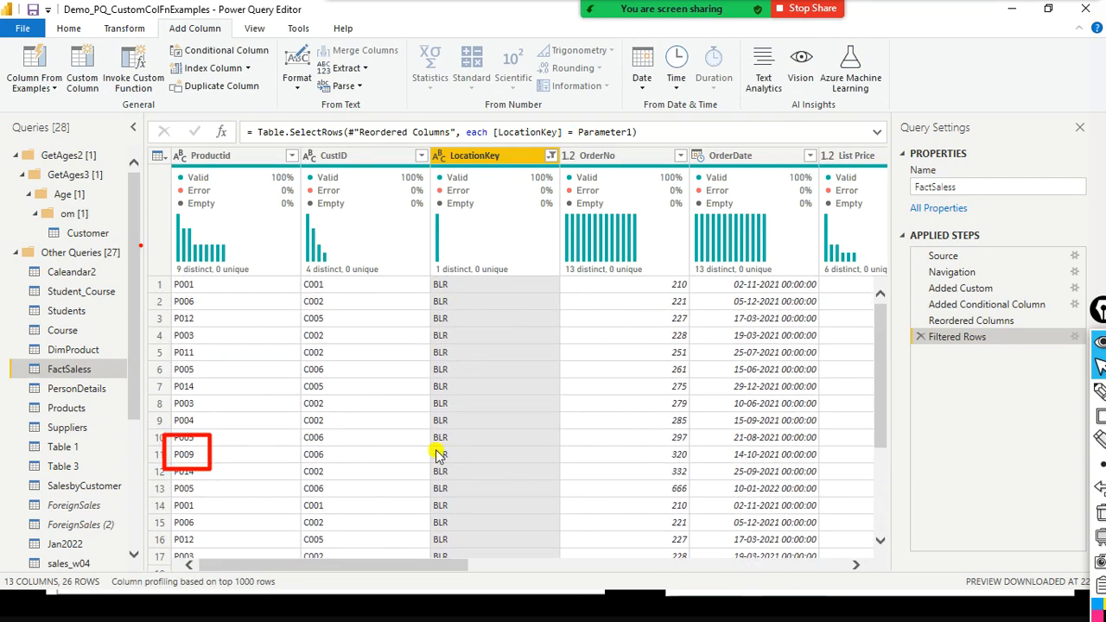
{"action": "scroll", "coordinate": [122, 525], "scroll_direction": "down", "scroll_amount": 5}
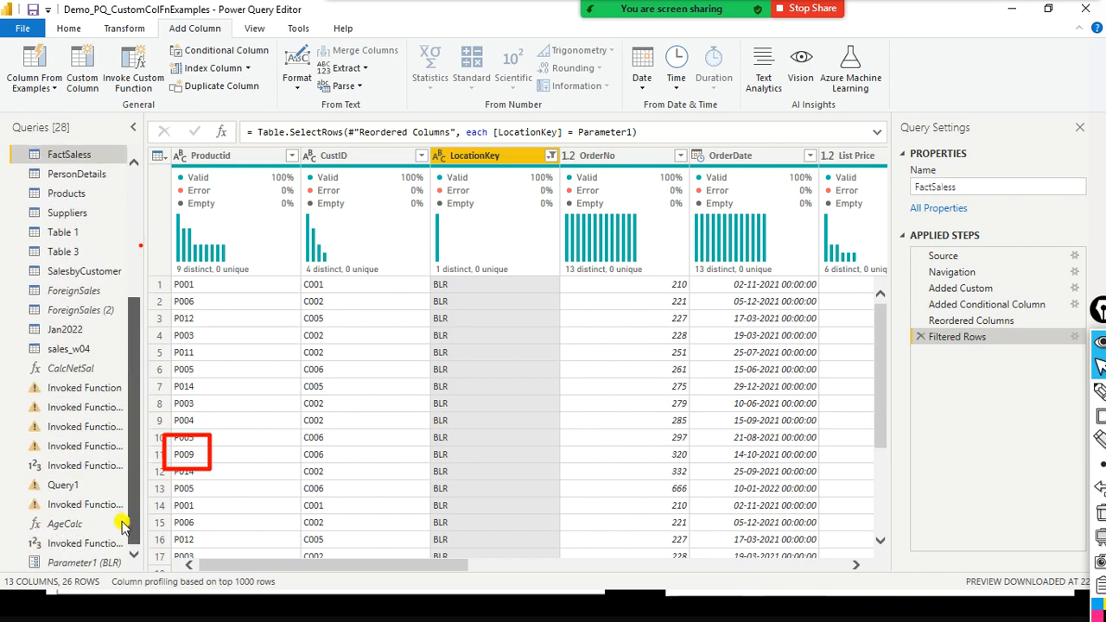
{"action": "left_click", "coordinate": [99, 563]}
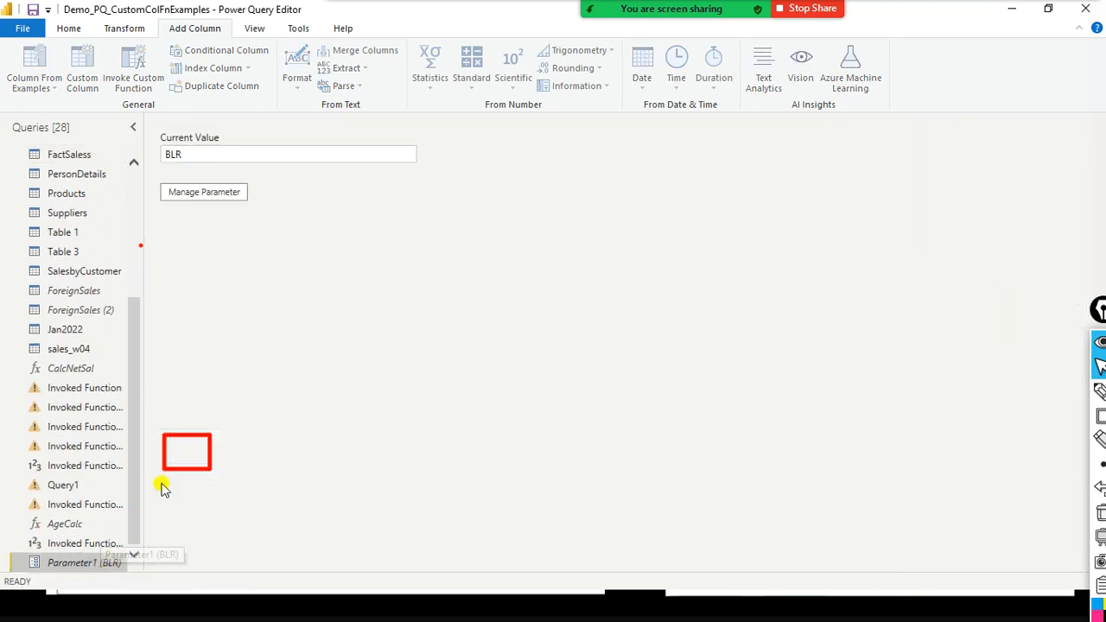
{"action": "left_click_drag", "start_coordinate": [198, 152], "coordinate": [153, 152]}
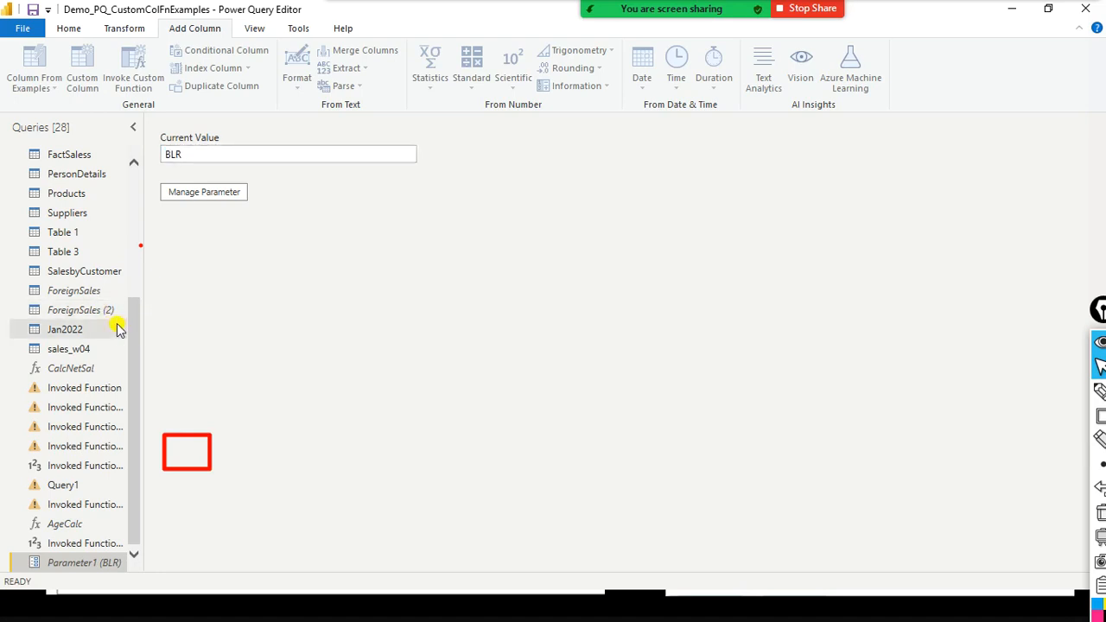
{"action": "left_click_drag", "start_coordinate": [136, 319], "coordinate": [153, 239]}
{"action": "left_click_drag", "start_coordinate": [206, 154], "coordinate": [154, 151]}
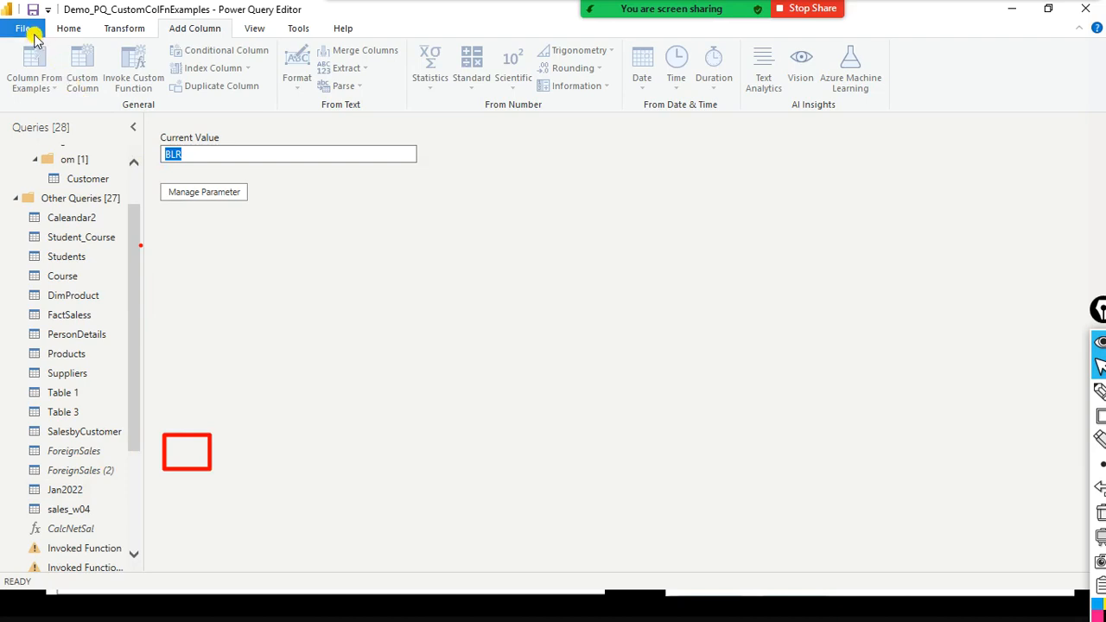
- Try to close the query editor with its changes applied, and switch to the Power BI Desktop window
{"action": "left_click", "coordinate": [125, 29]}
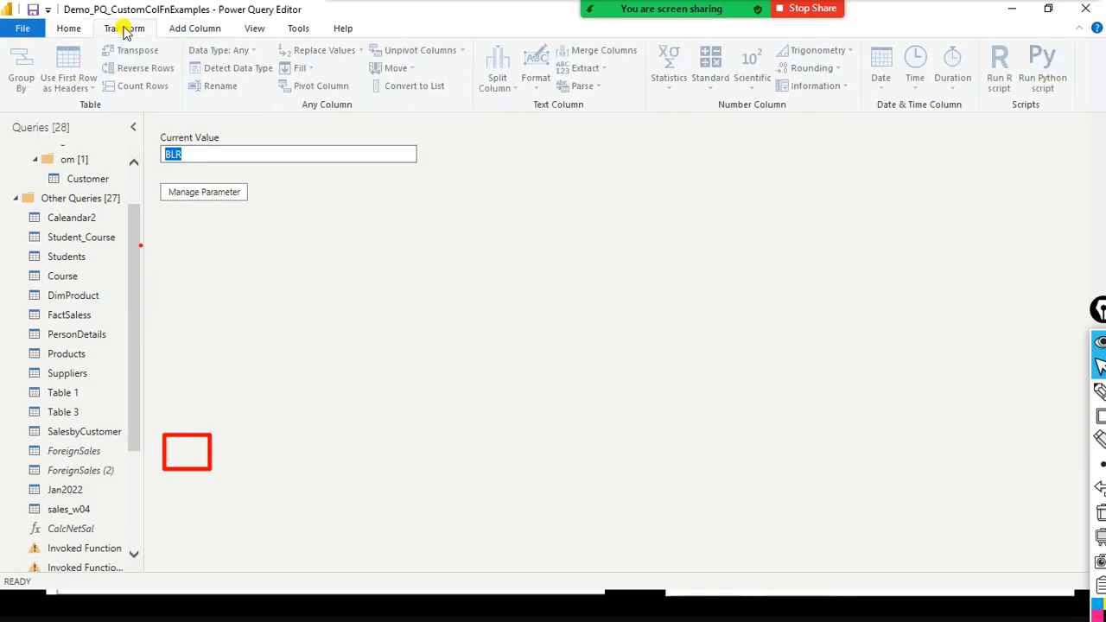
{"action": "left_click", "coordinate": [23, 29]}
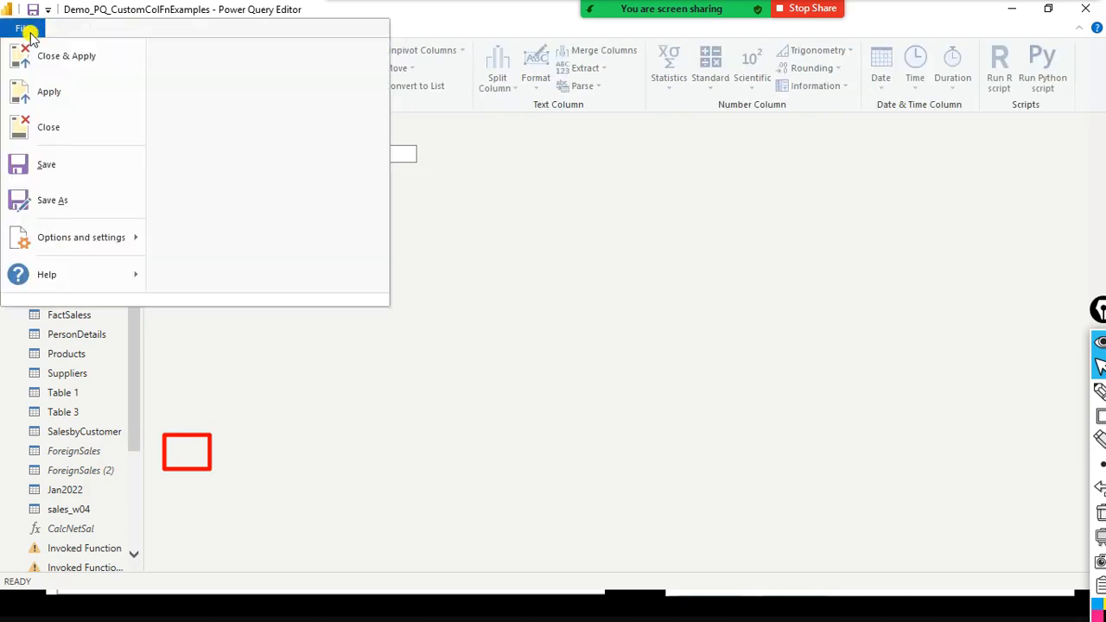
{"action": "left_click", "coordinate": [22, 28]}
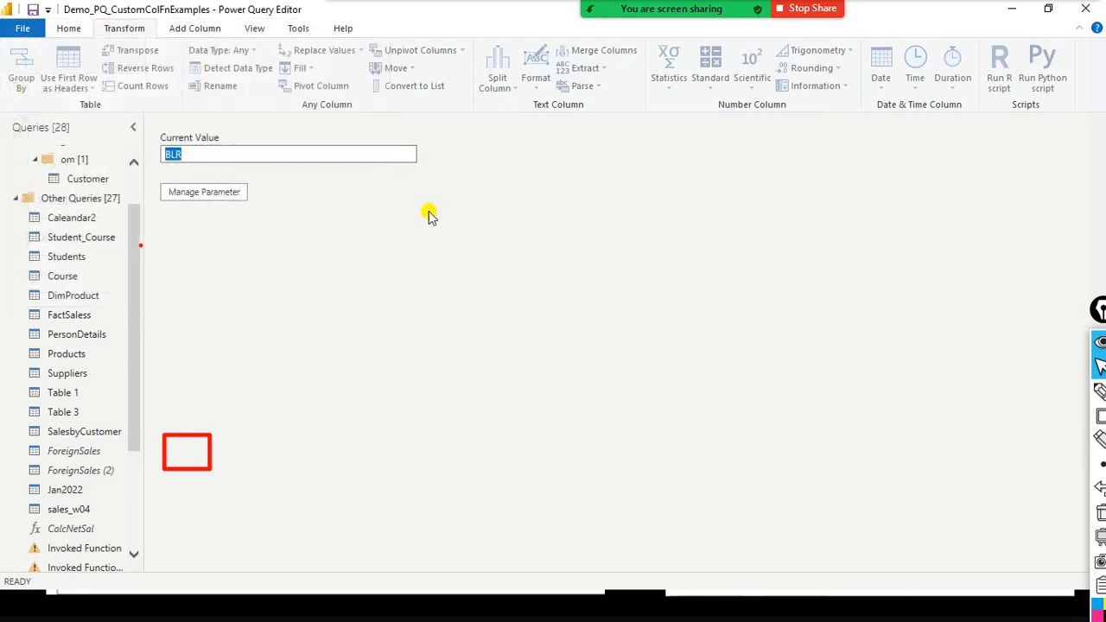
{"action": "key", "text": "alt+Tab"}
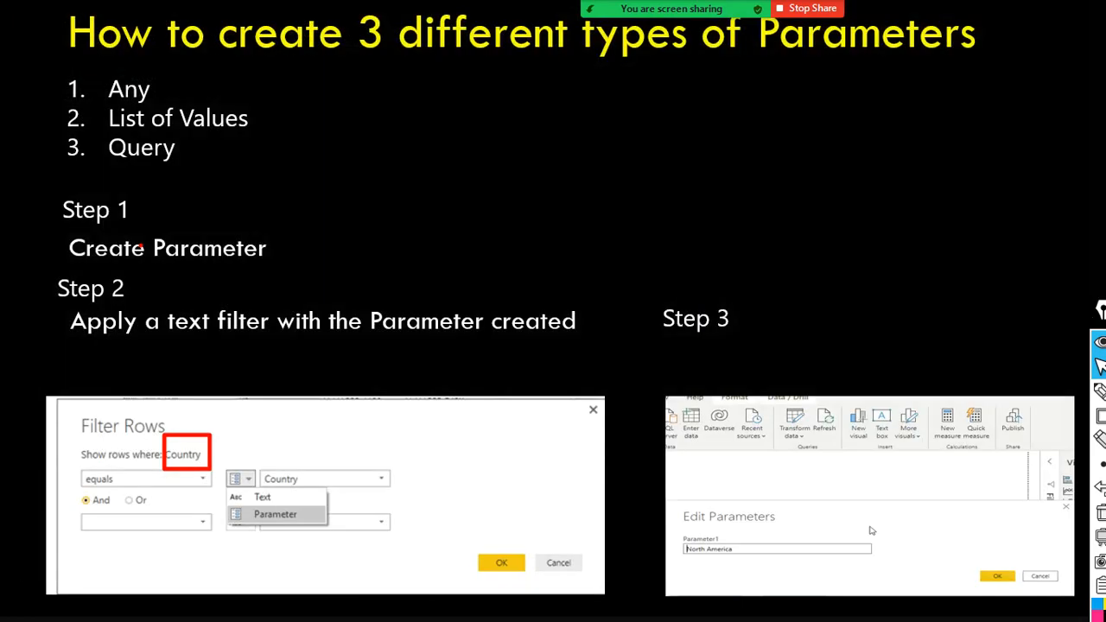
{"action": "key", "text": "alt+Tab"}
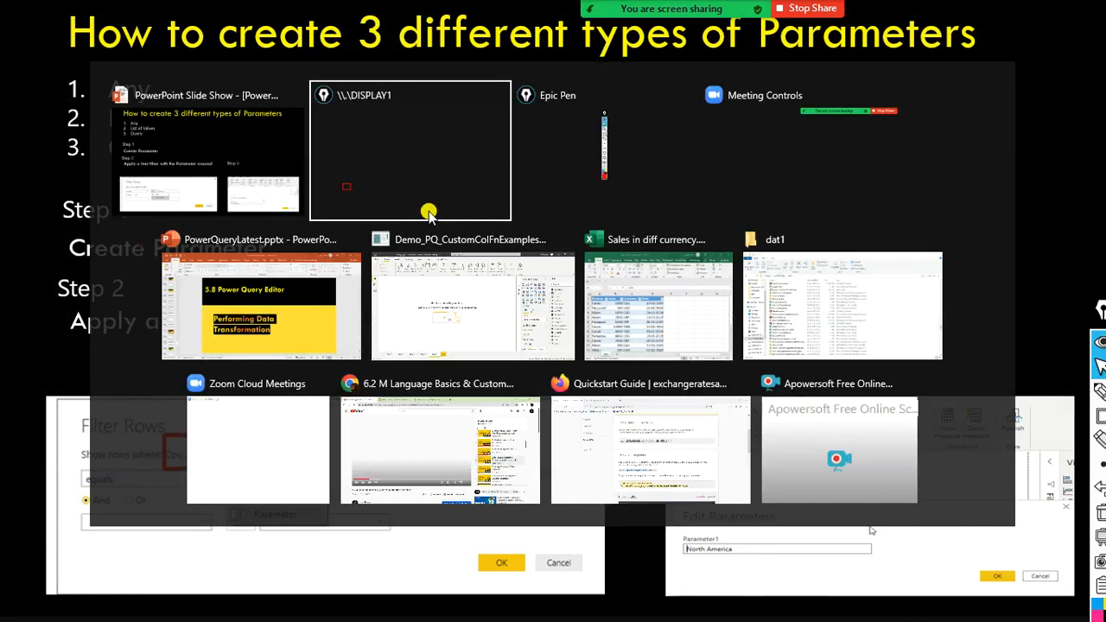
{"action": "key", "text": "alt+Tab"}
{"action": "key", "text": "Tab"}
{"action": "key", "text": "Tab"}
{"action": "key", "text": "Tab"}
{"action": "key", "text": "Tab"}
{"action": "key", "text": "Tab"}
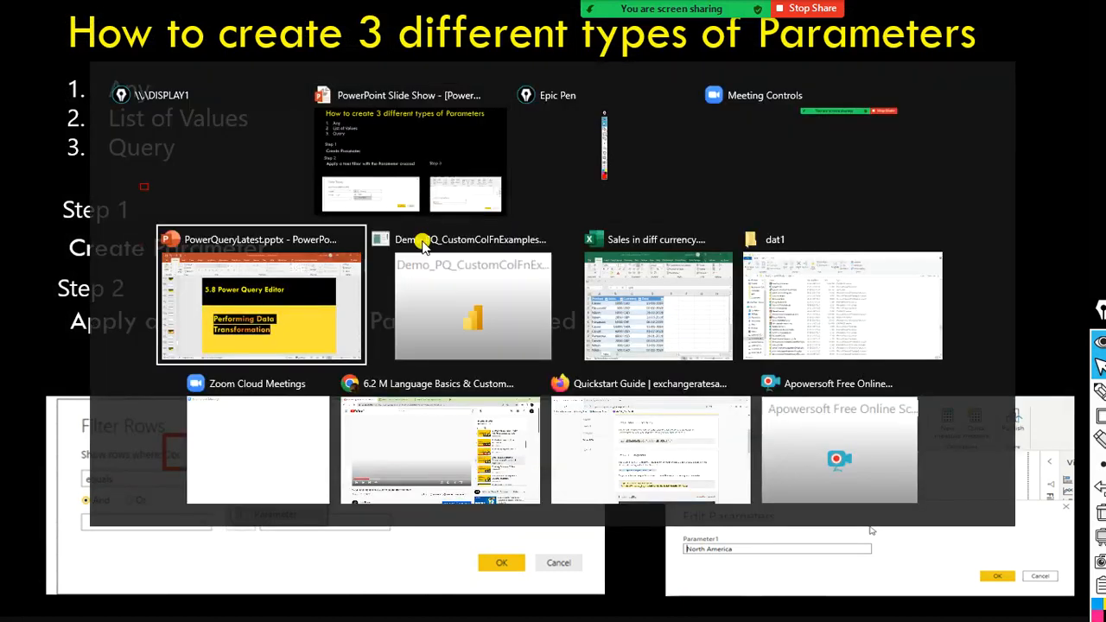
{"action": "key", "text": "Tab"}
{"action": "left_click", "coordinate": [422, 242]}
{"action": "key", "text": "alt+Tab"}
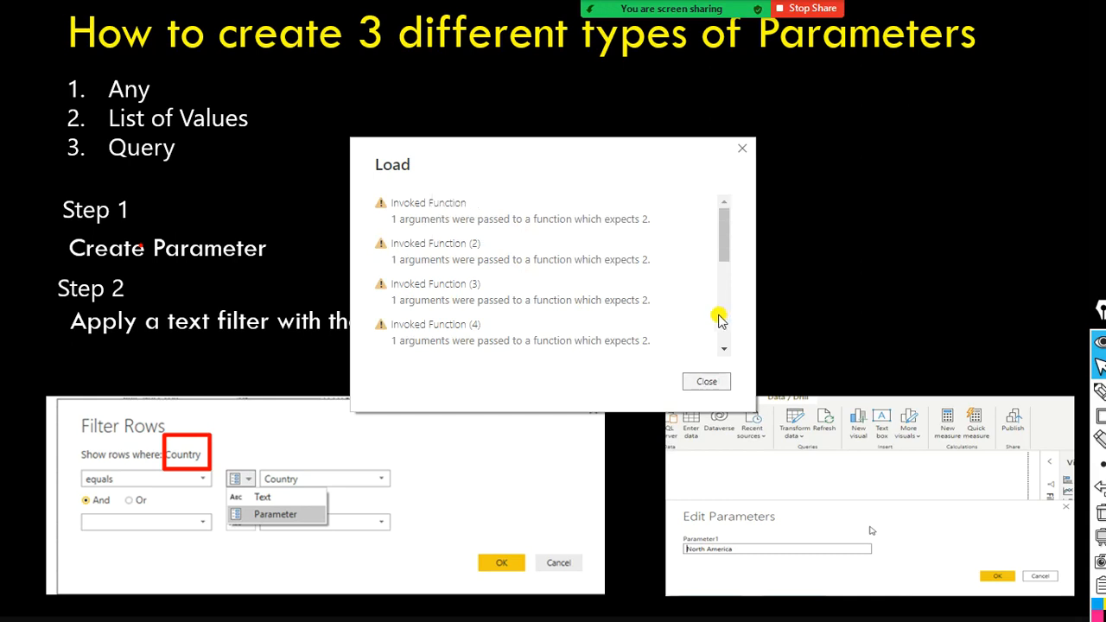
- Review and close the load error list, exit the PowerPoint slide show and switch to Power BI Desktop
{"action": "scroll", "coordinate": [721, 320], "scroll_direction": "down", "scroll_amount": 5}
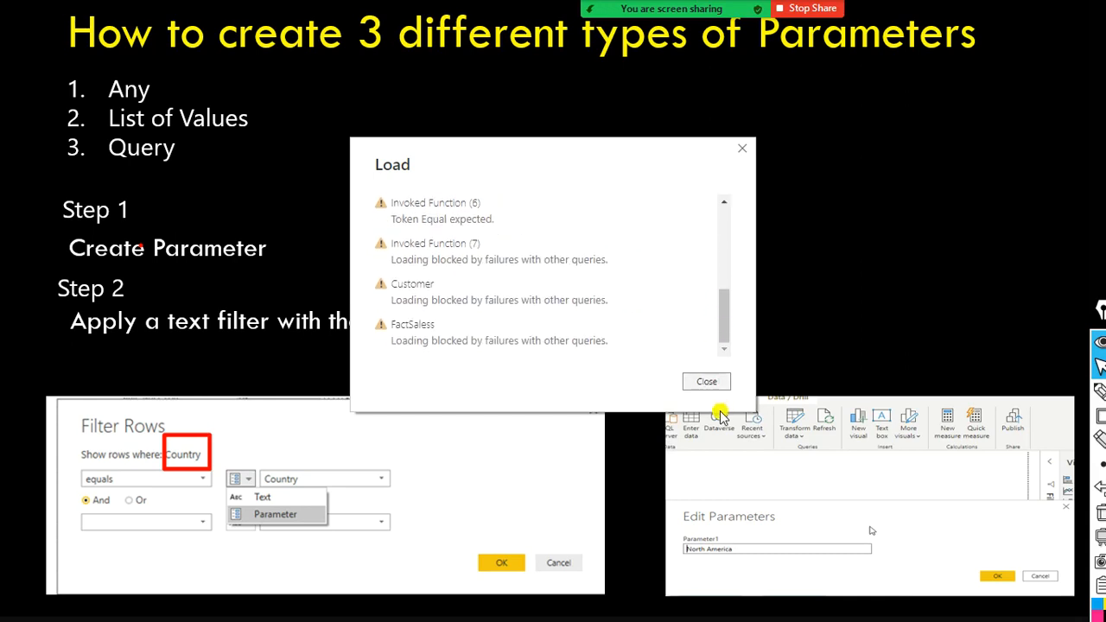
{"action": "left_click", "coordinate": [703, 382]}
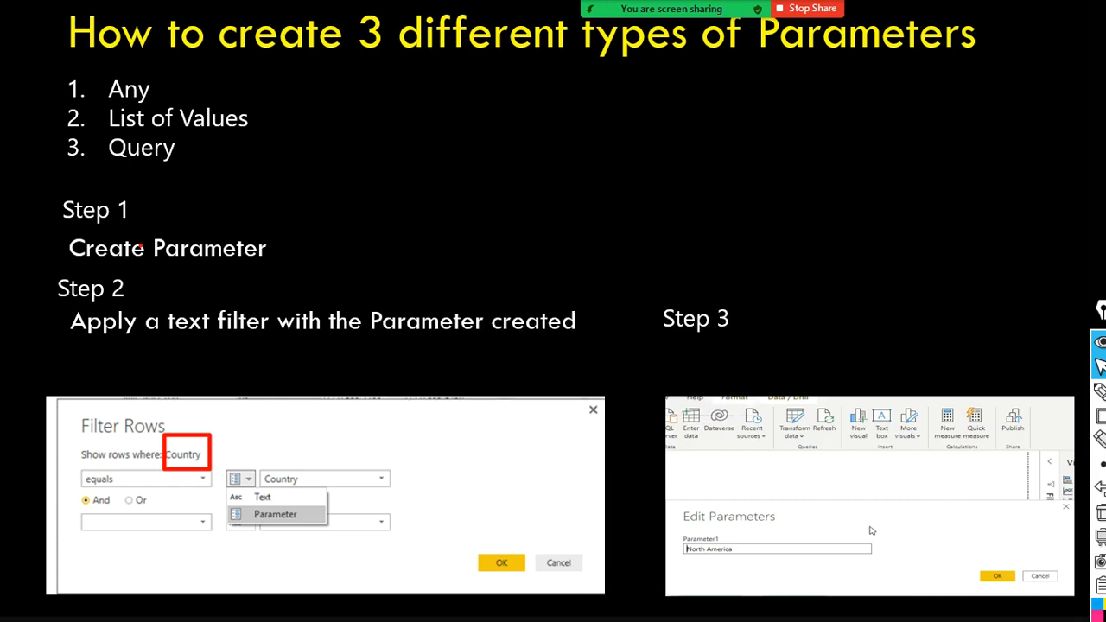
{"action": "key", "text": "Escape"}
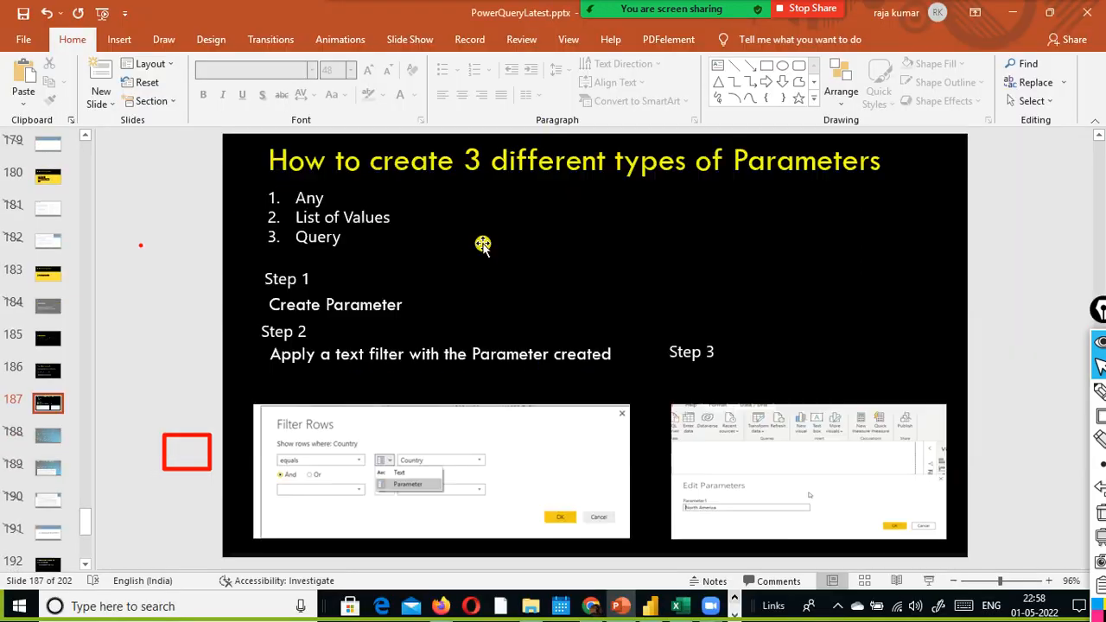
{"action": "key", "text": "alt+Tab"}
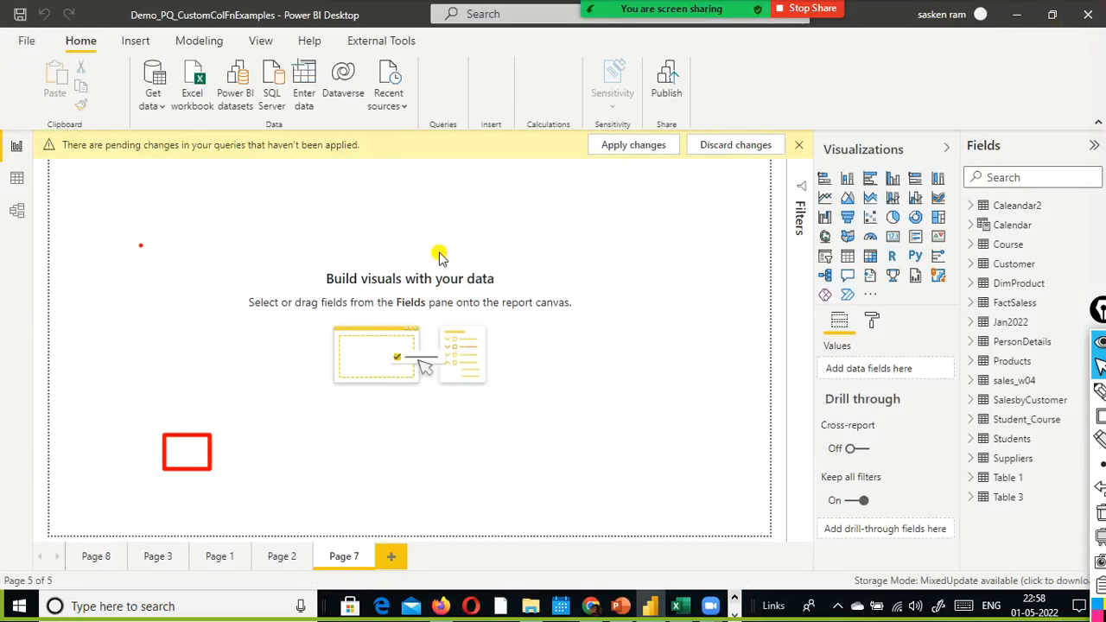
- Try to apply the pending query changes and read through the list of queries with load errors
{"action": "left_click", "coordinate": [657, 152]}
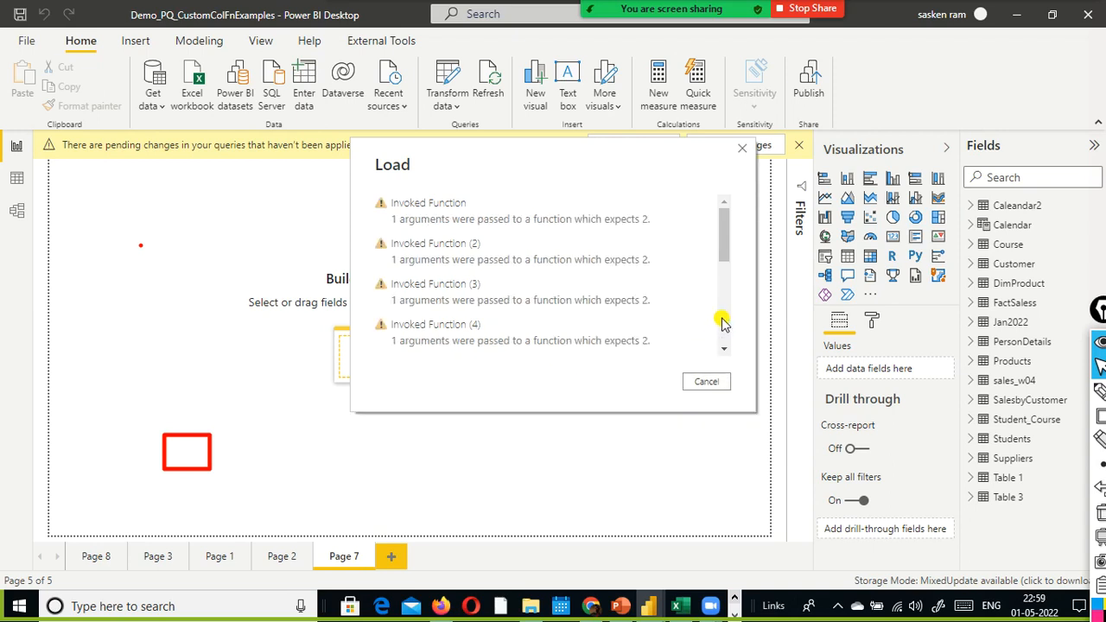
{"action": "scroll", "coordinate": [725, 320], "scroll_direction": "down", "scroll_amount": 3}
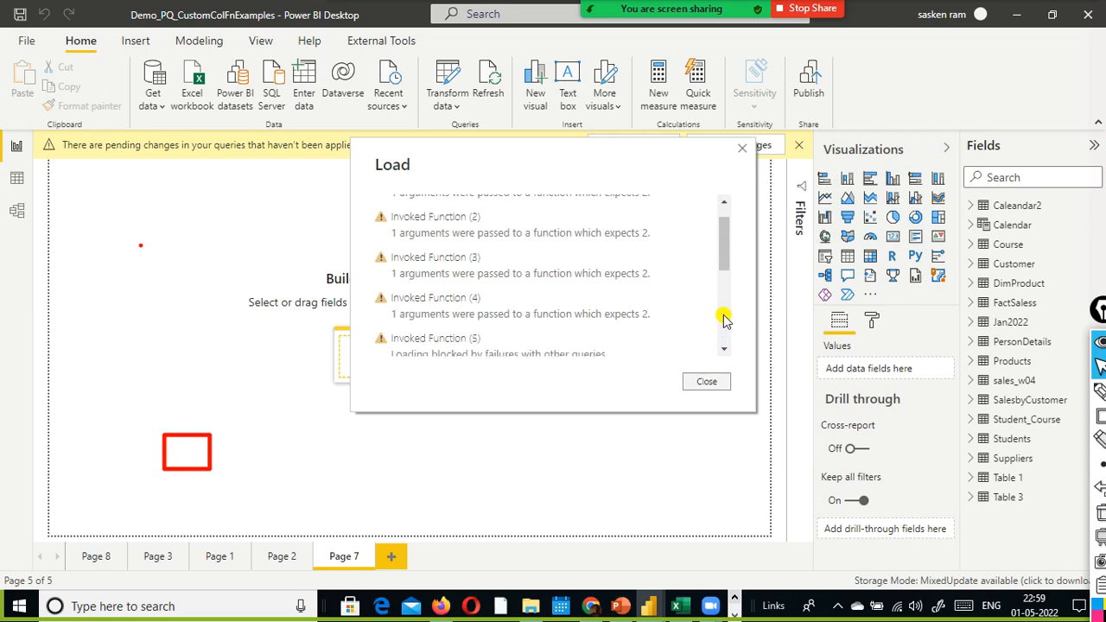
{"action": "scroll", "coordinate": [724, 320], "scroll_direction": "down", "scroll_amount": 2}
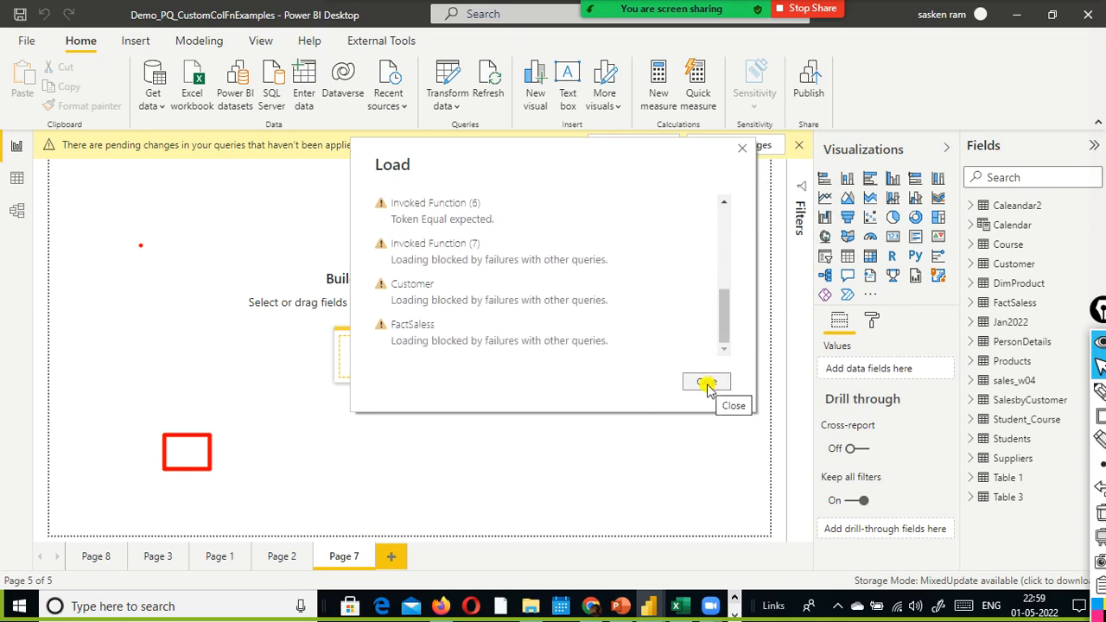
{"action": "left_click", "coordinate": [709, 381]}
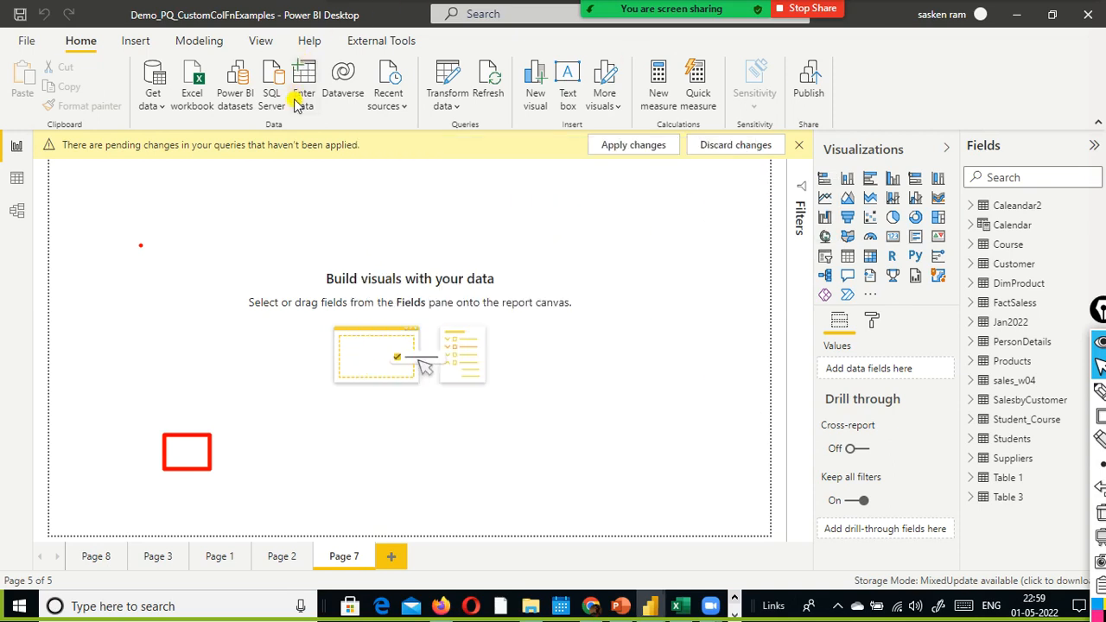
- Reopen the Power Query Editor and delete the query named Invoked Function
{"action": "left_click", "coordinate": [442, 101]}
{"action": "left_click", "coordinate": [461, 136]}
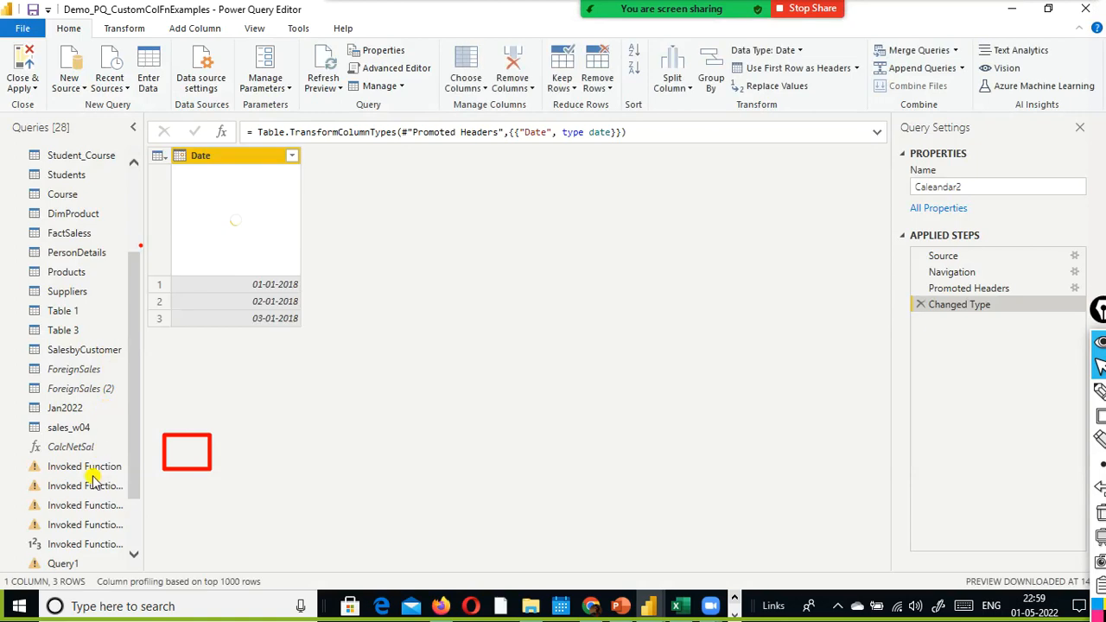
{"action": "right_click", "coordinate": [93, 467]}
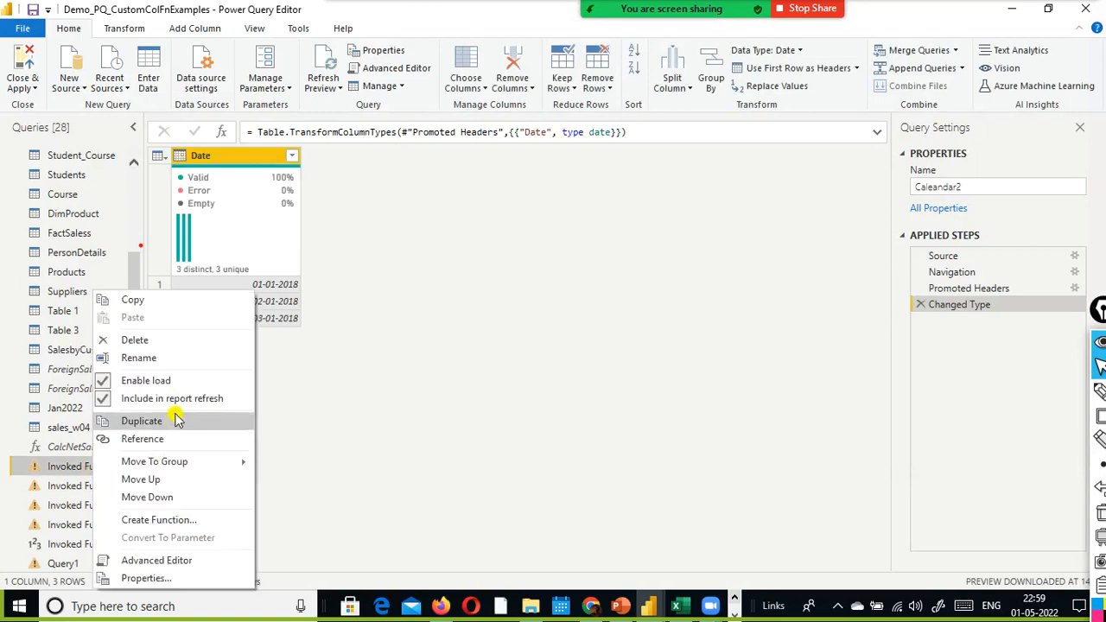
{"action": "left_click", "coordinate": [336, 386]}
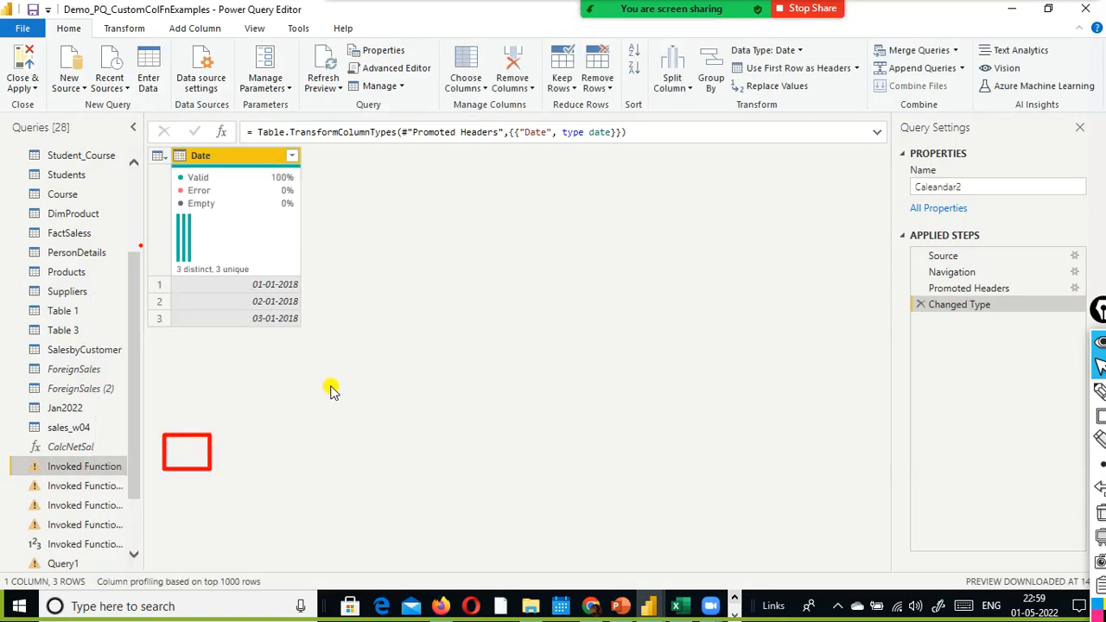
{"action": "right_click", "coordinate": [71, 466]}
{"action": "left_click", "coordinate": [176, 346]}
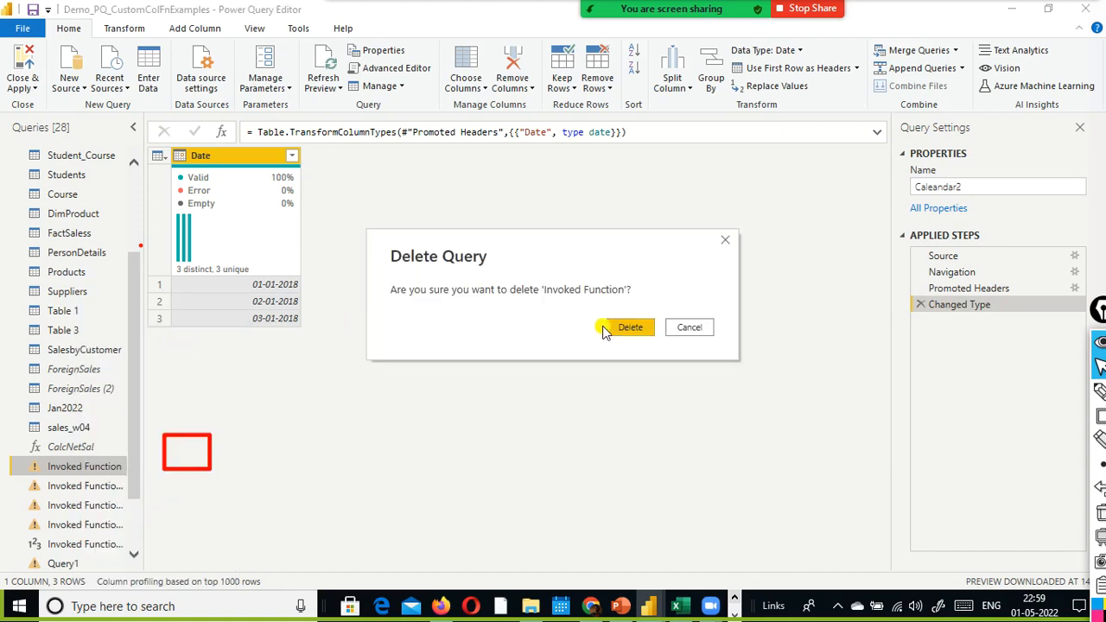
{"action": "left_click", "coordinate": [630, 329]}
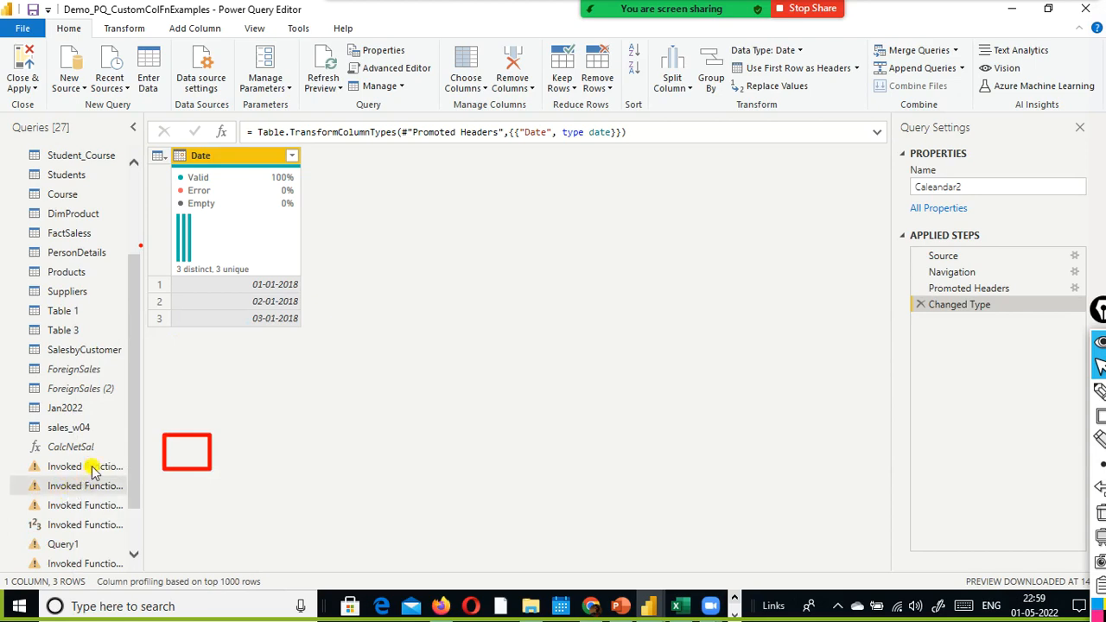
- Delete the next three failing queries below CalcNetSal, starting with Invoked Function (2)
{"action": "right_click", "coordinate": [92, 468]}
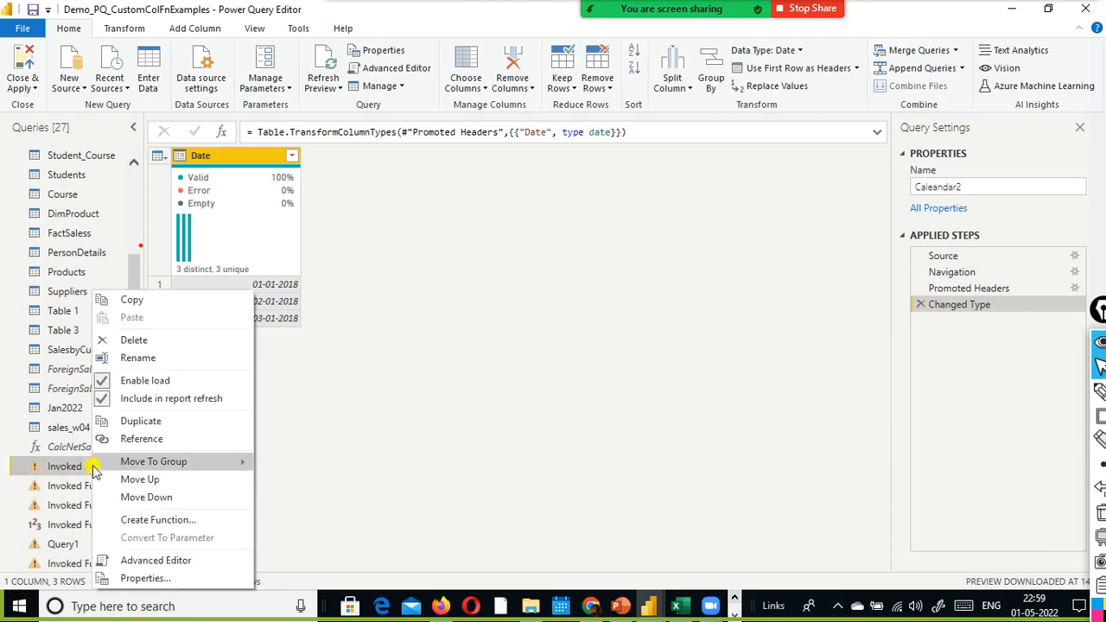
{"action": "left_click", "coordinate": [185, 344]}
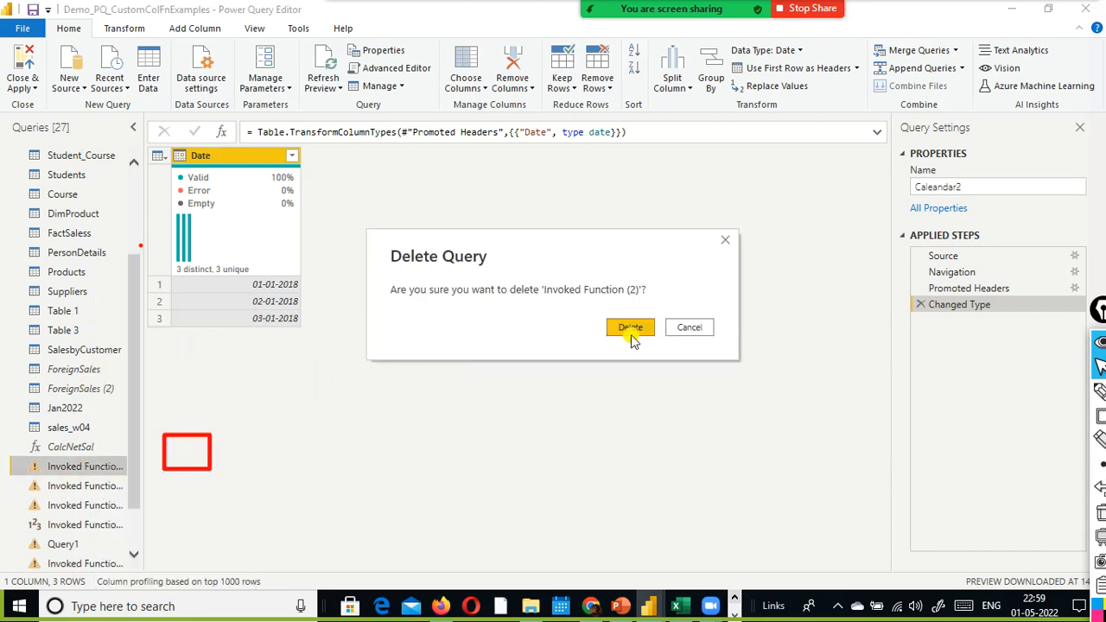
{"action": "left_click", "coordinate": [630, 327]}
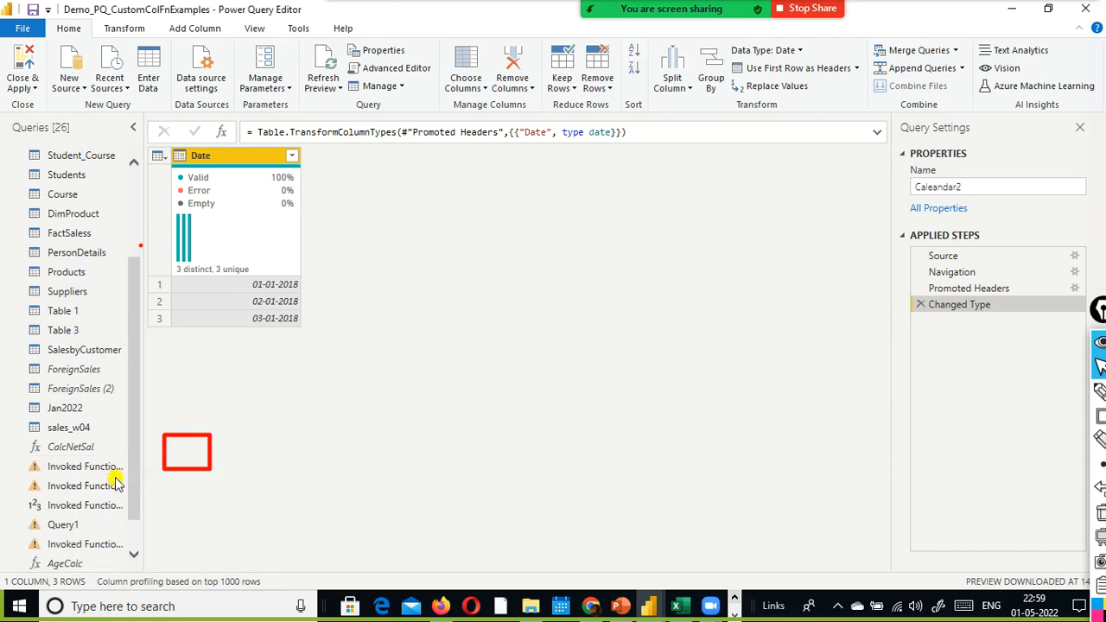
{"action": "right_click", "coordinate": [87, 466]}
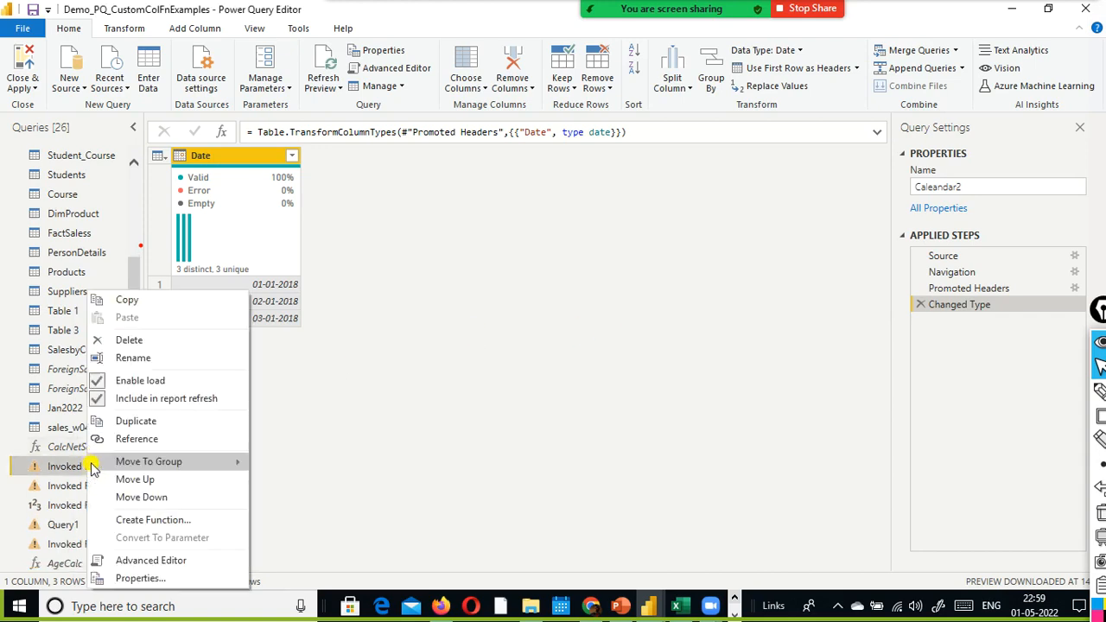
{"action": "left_click", "coordinate": [182, 344]}
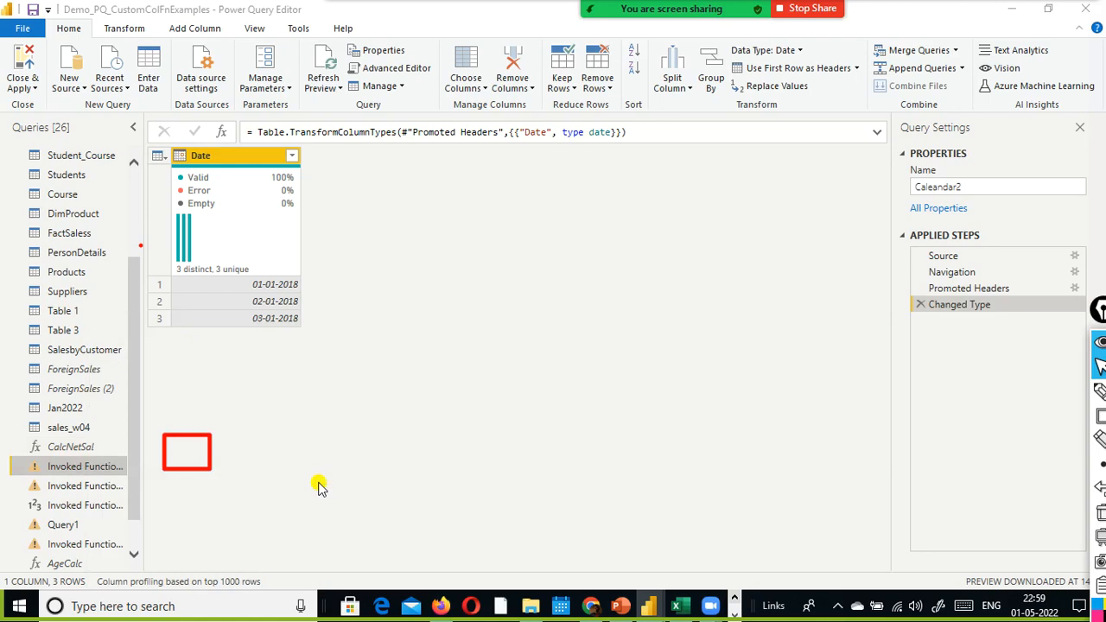
{"action": "left_click", "coordinate": [646, 328]}
{"action": "right_click", "coordinate": [91, 467]}
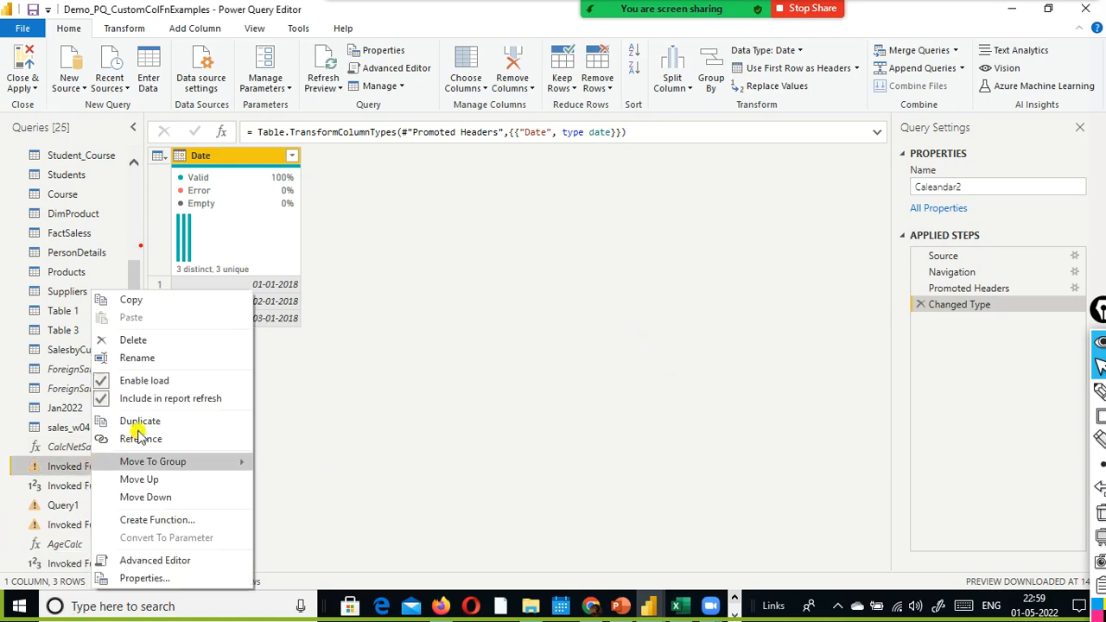
{"action": "left_click", "coordinate": [183, 342]}
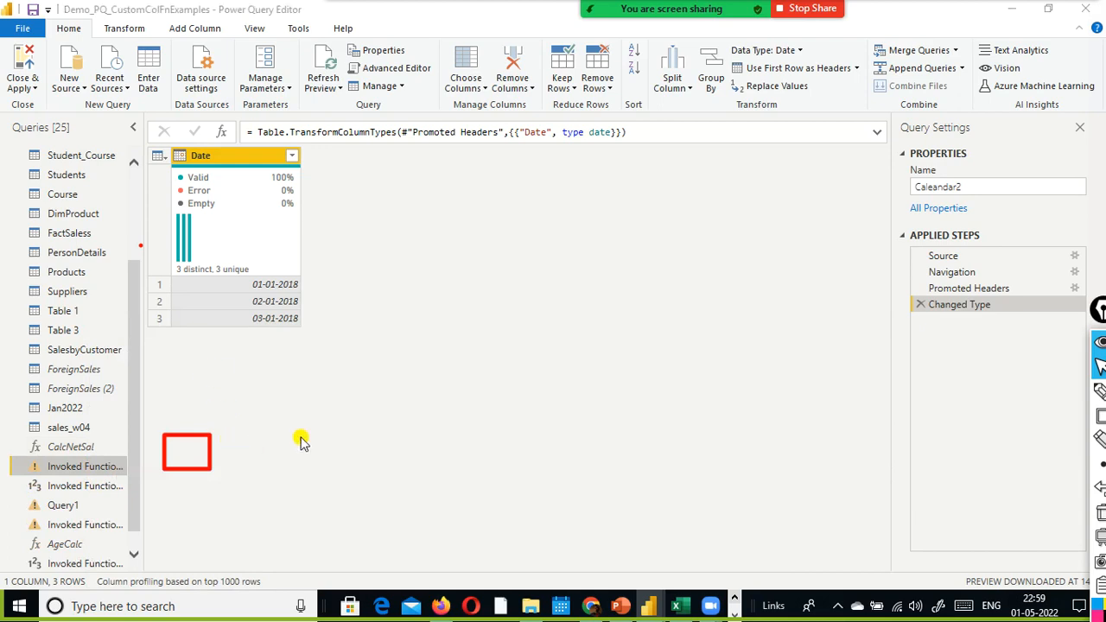
{"action": "left_click", "coordinate": [628, 327]}
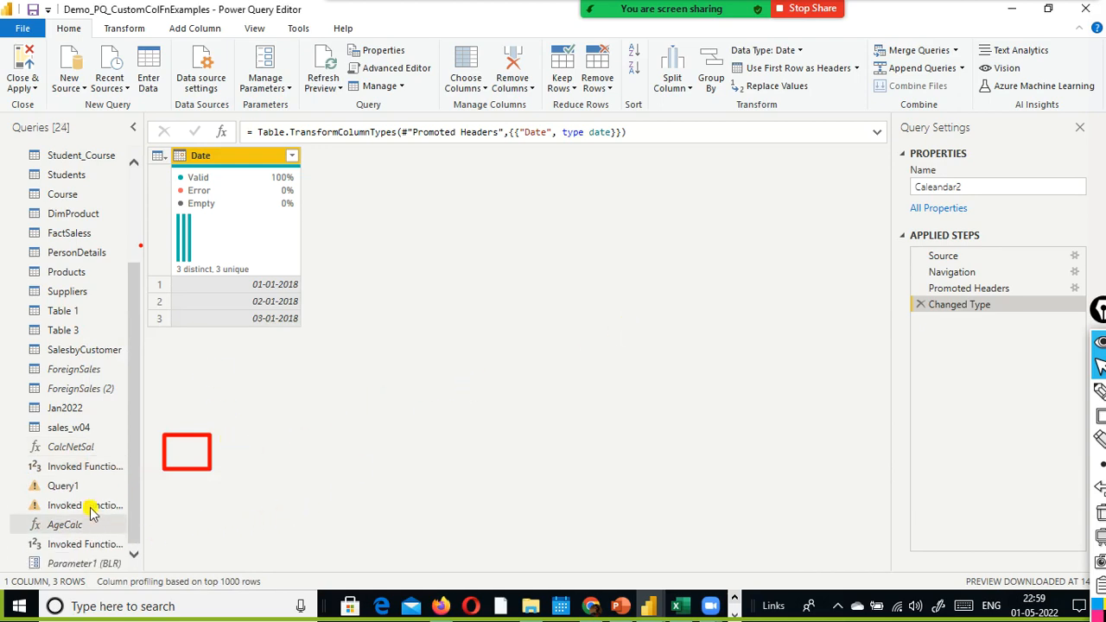
- Delete the failing invoked function query located between Query1 and AgeCalc
{"action": "right_click", "coordinate": [90, 509]}
{"action": "left_click", "coordinate": [180, 342]}
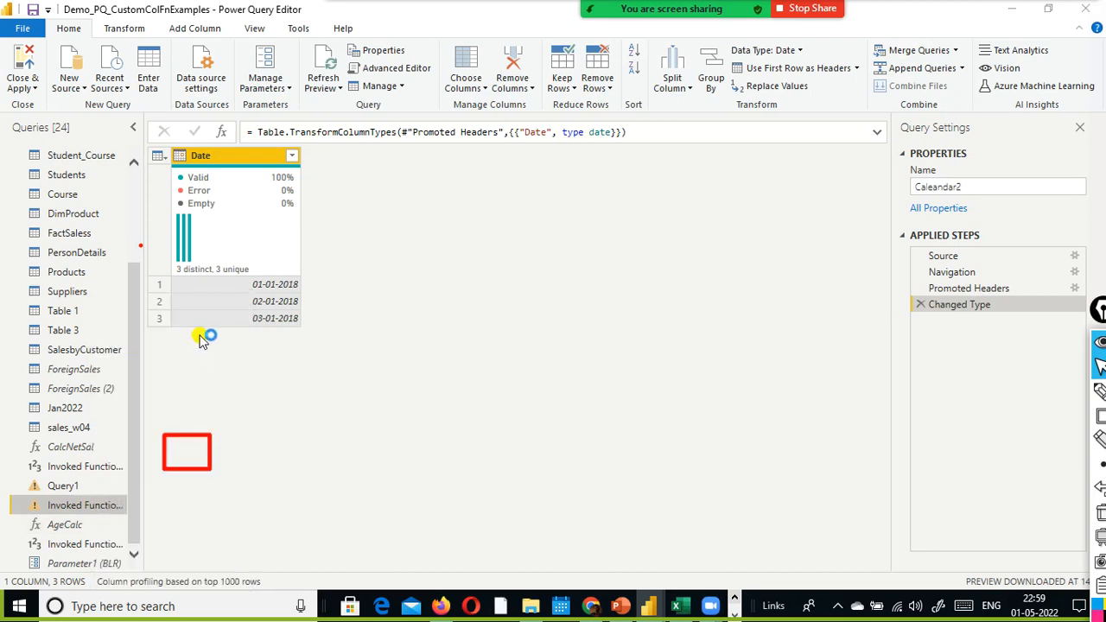
{"action": "left_click", "coordinate": [631, 326]}
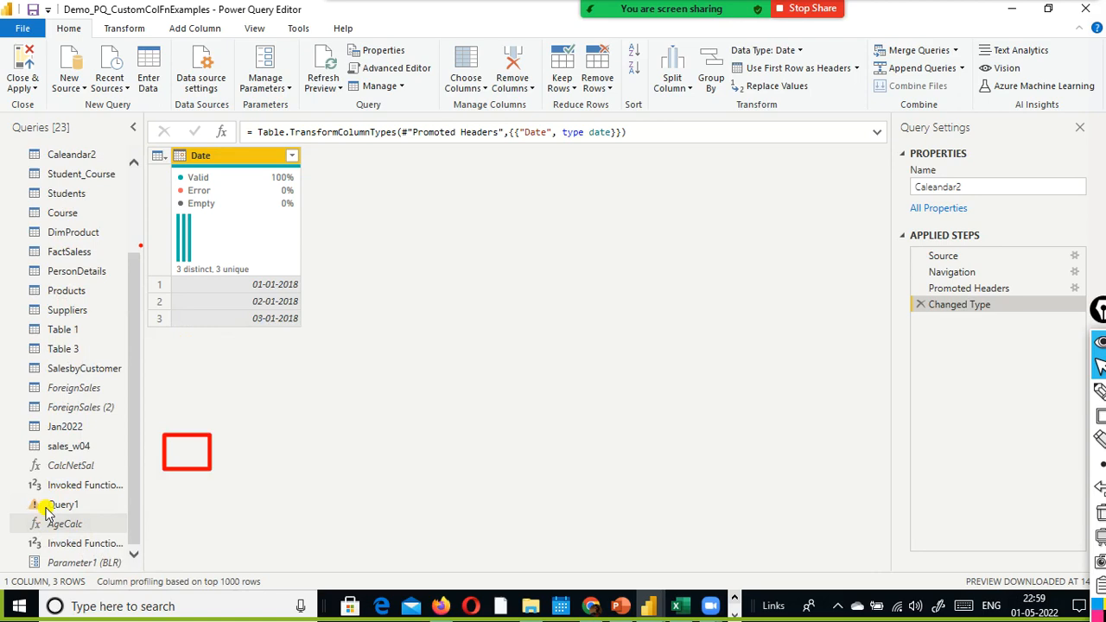
- Delete the failing query Query1 and confirm the deletion
{"action": "right_click", "coordinate": [54, 510]}
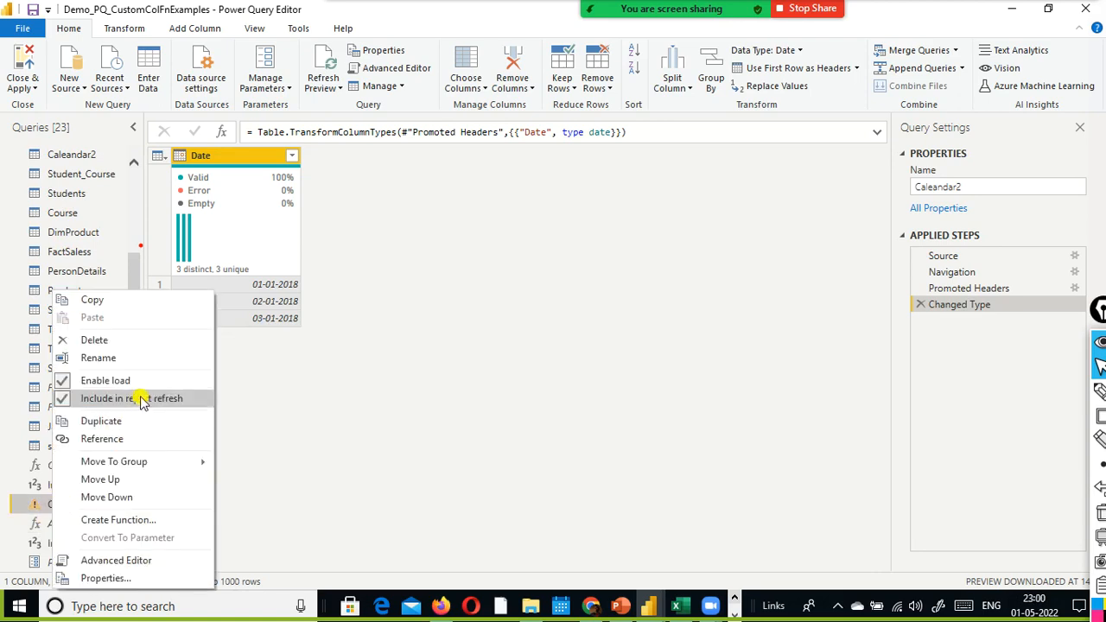
{"action": "left_click", "coordinate": [164, 342]}
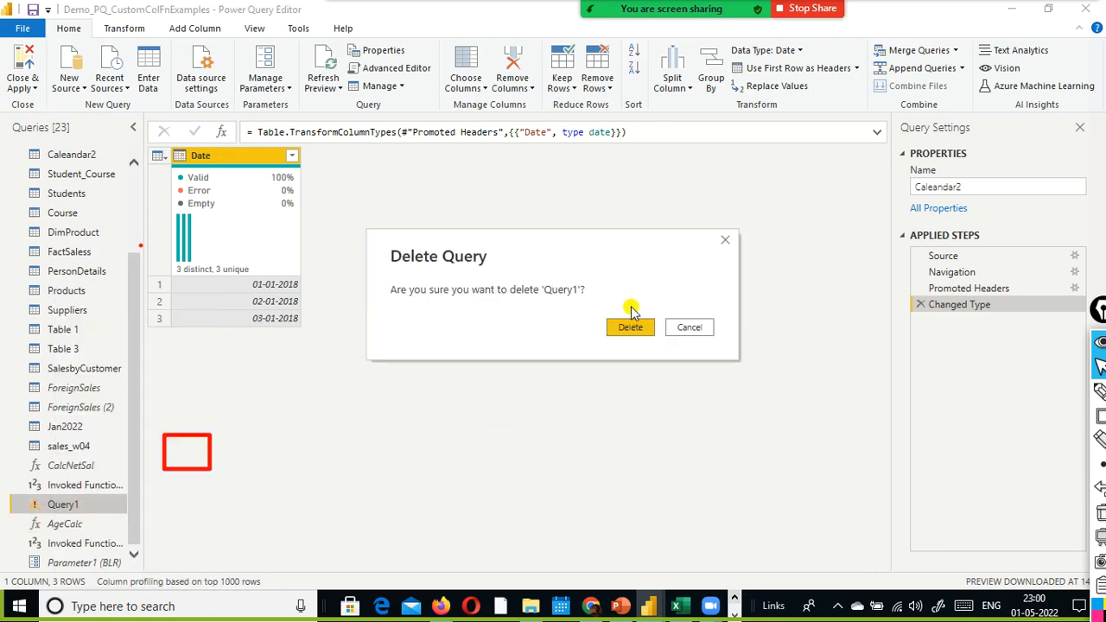
{"action": "left_click", "coordinate": [632, 325]}
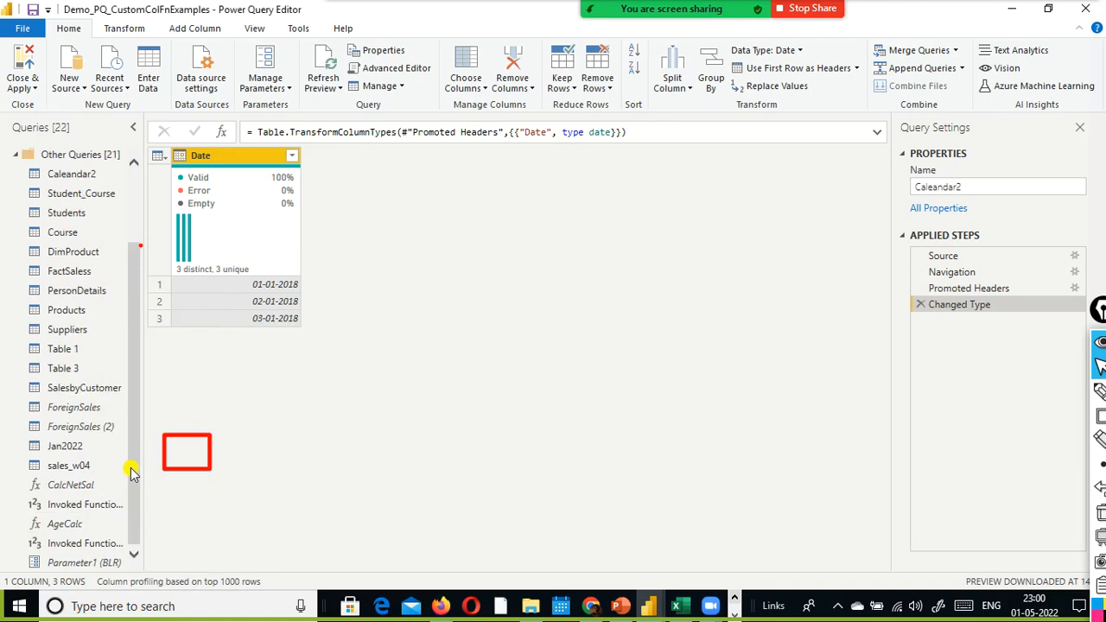
- Close the Power Query Editor and apply the query changes, letting the load finish
{"action": "scroll", "coordinate": [123, 479], "scroll_direction": "up", "scroll_amount": 3}
{"action": "left_click_drag", "start_coordinate": [135, 284], "coordinate": [178, 222]}
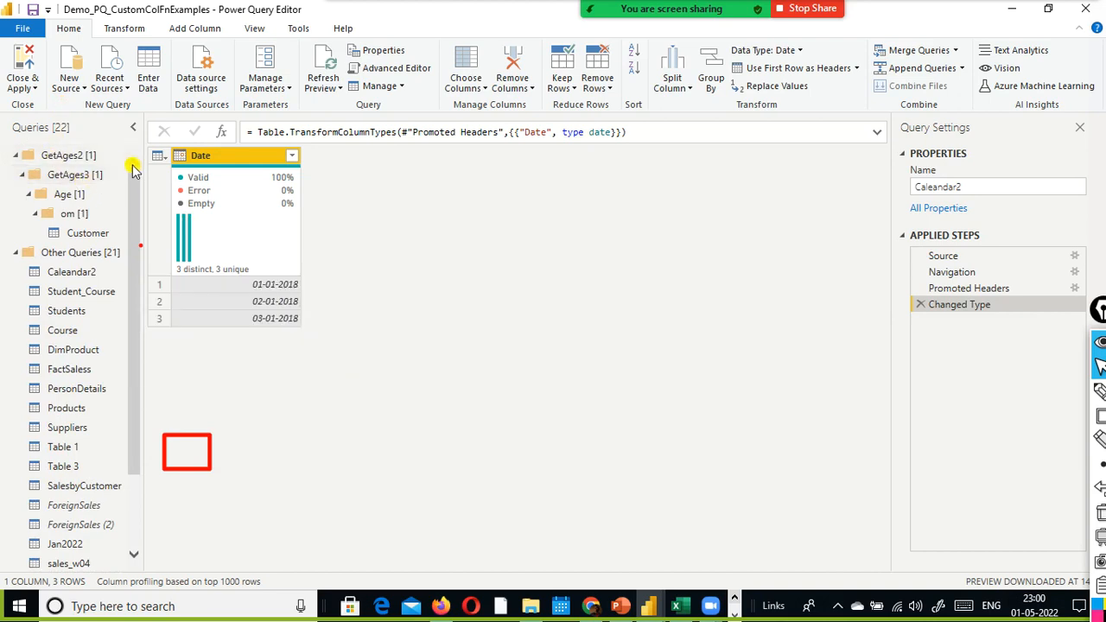
{"action": "left_click", "coordinate": [33, 88]}
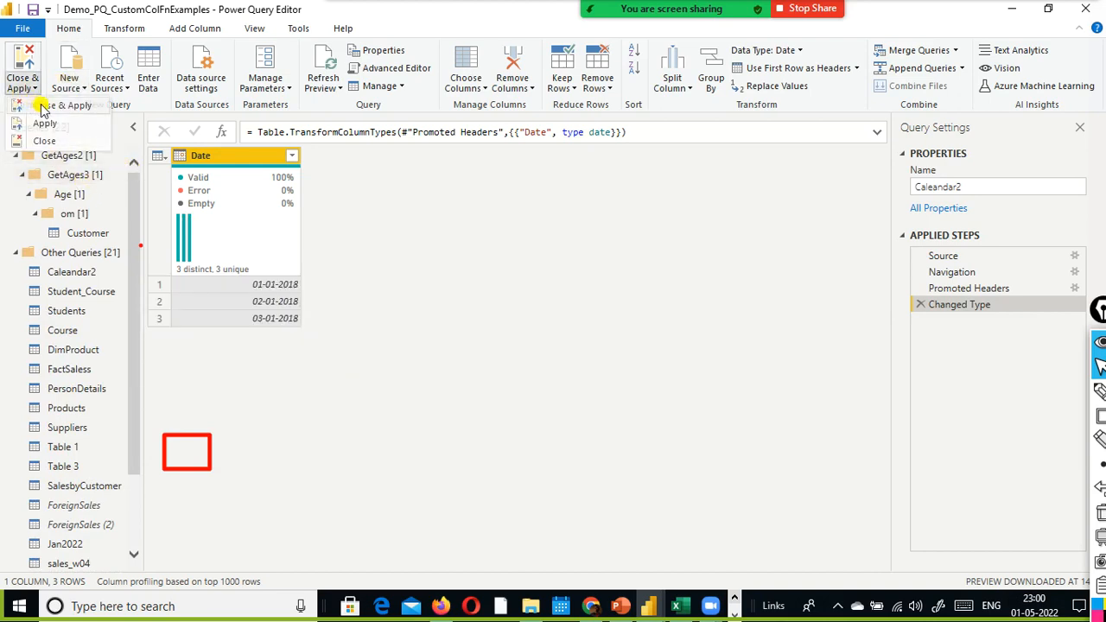
{"action": "left_click", "coordinate": [38, 105]}
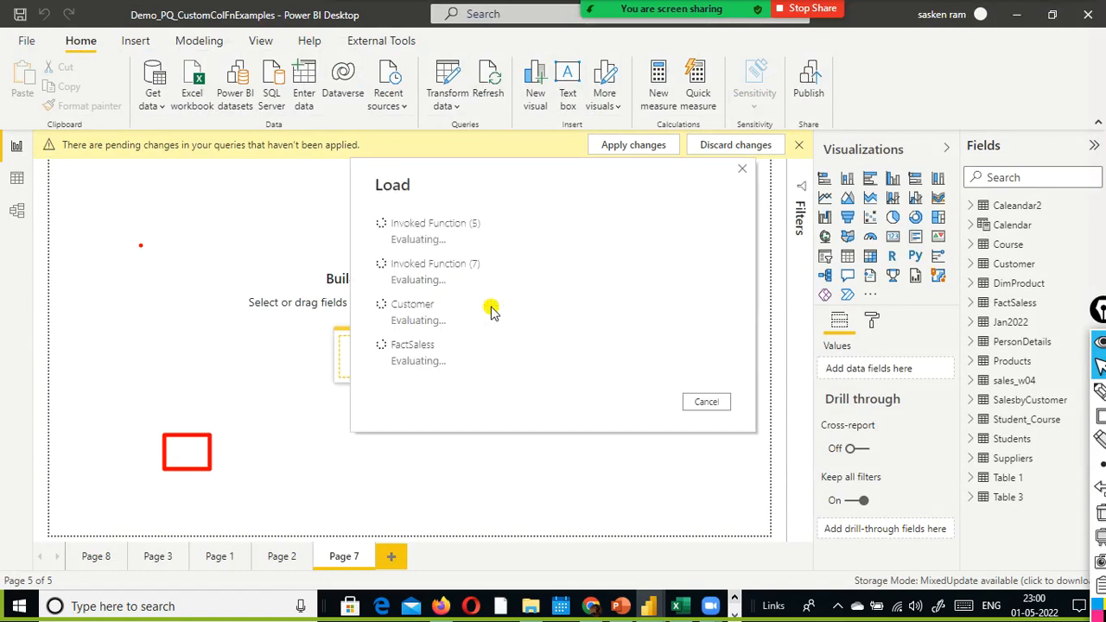
{"action": "mouse_move", "coordinate": [666, 52]}
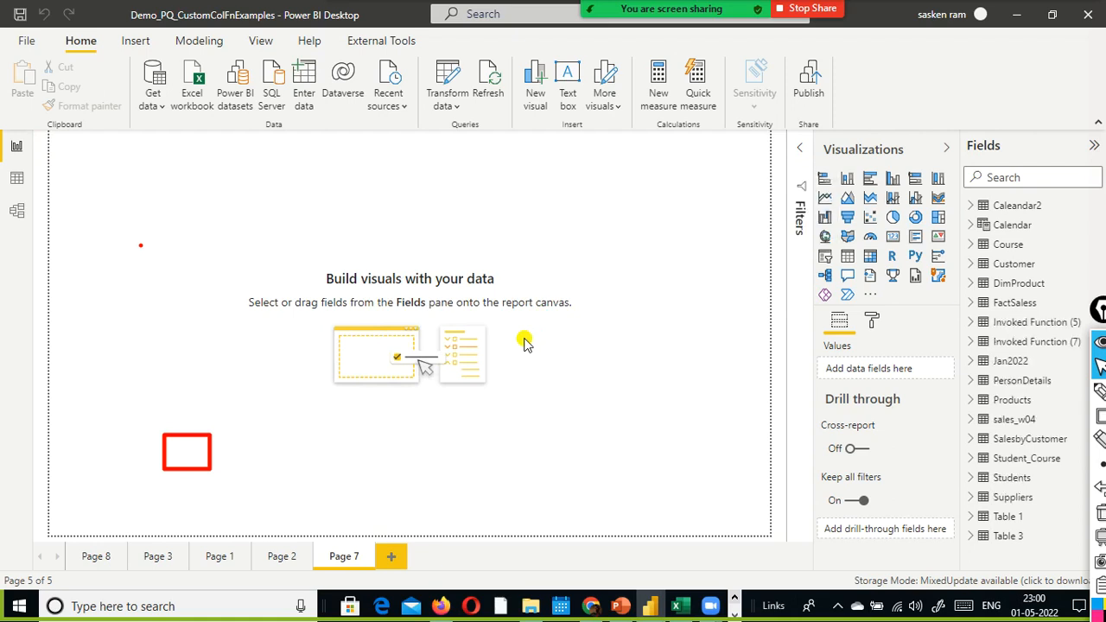
- Open the parameter editor from the report, examine the value of Parameter1, and cancel without changing it
{"action": "left_click", "coordinate": [459, 111]}
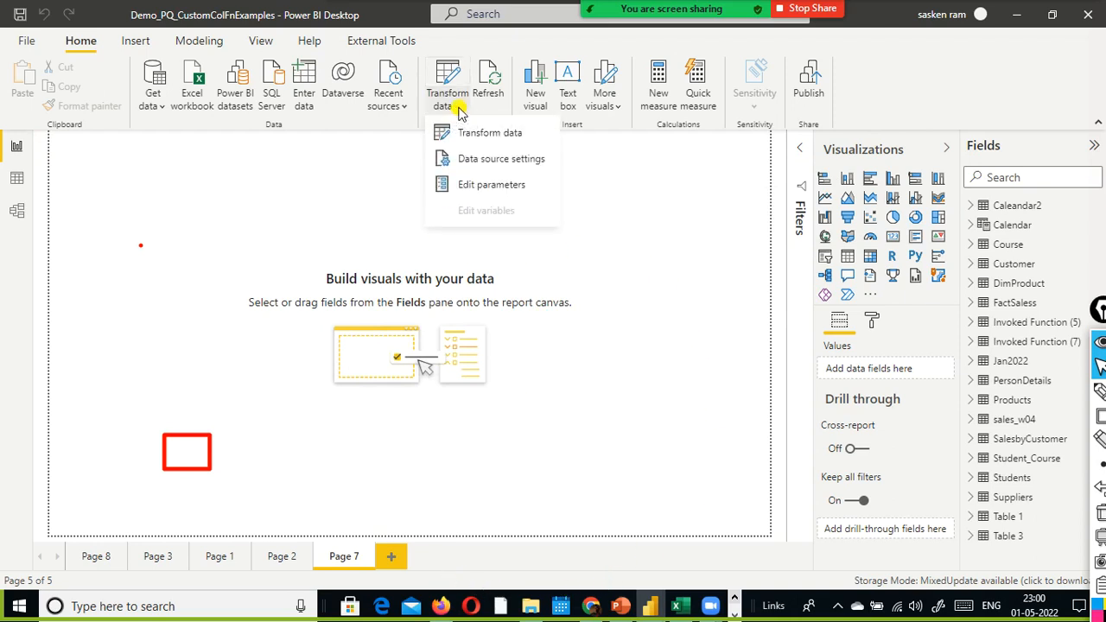
{"action": "left_click", "coordinate": [491, 185]}
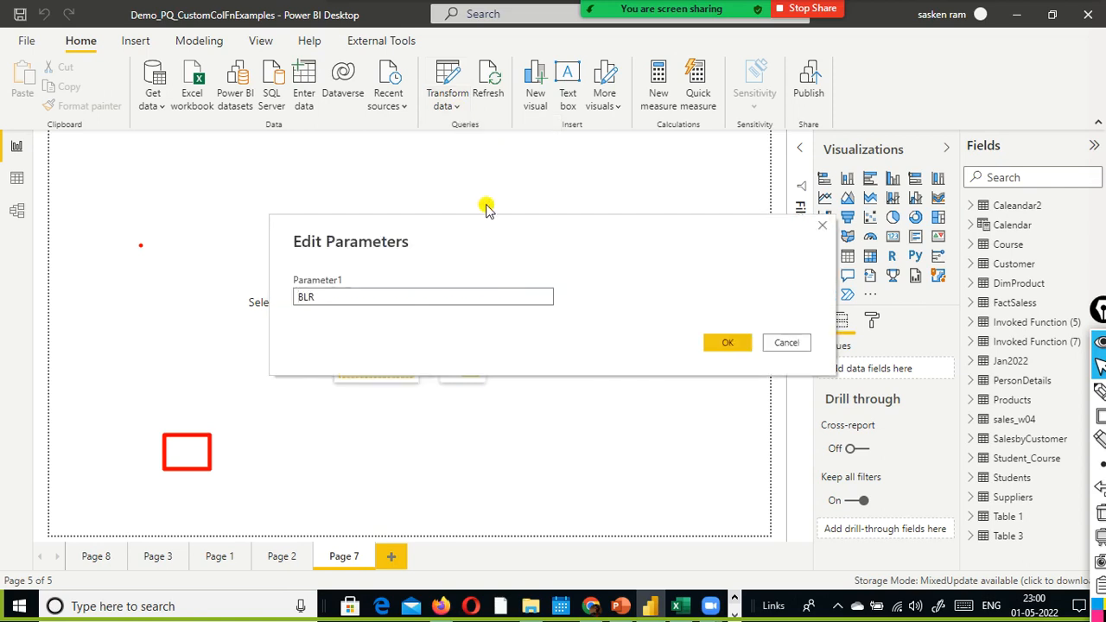
{"action": "left_click_drag", "start_coordinate": [349, 299], "coordinate": [292, 298]}
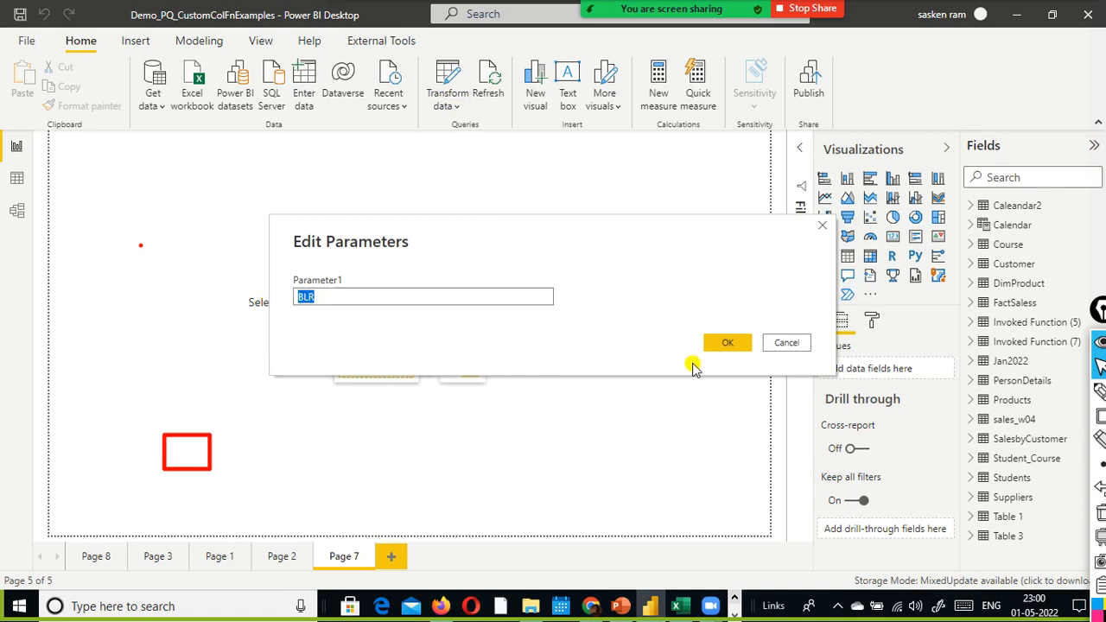
{"action": "left_click", "coordinate": [785, 349]}
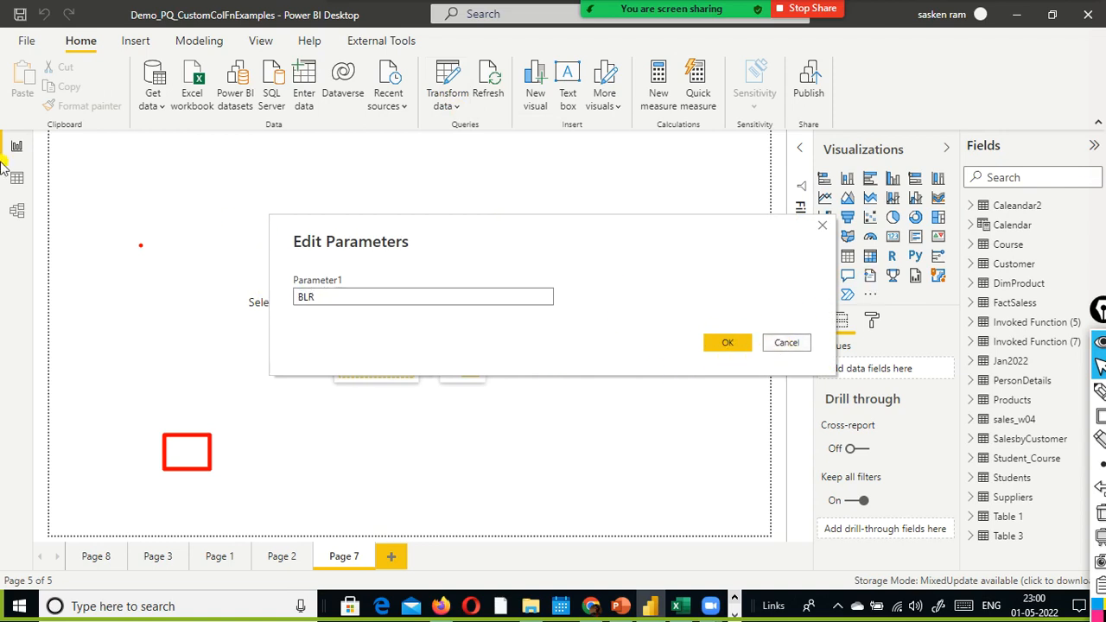
{"action": "left_click", "coordinate": [768, 342]}
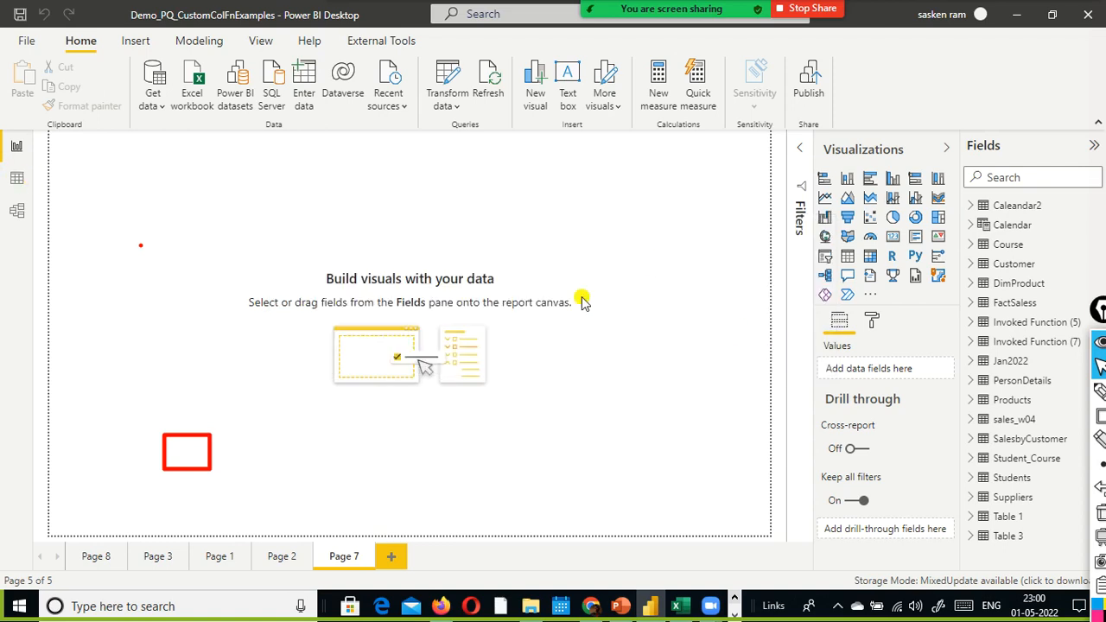
- Check the FactSaless table in the data view, and return to the report view
{"action": "left_click", "coordinate": [18, 180]}
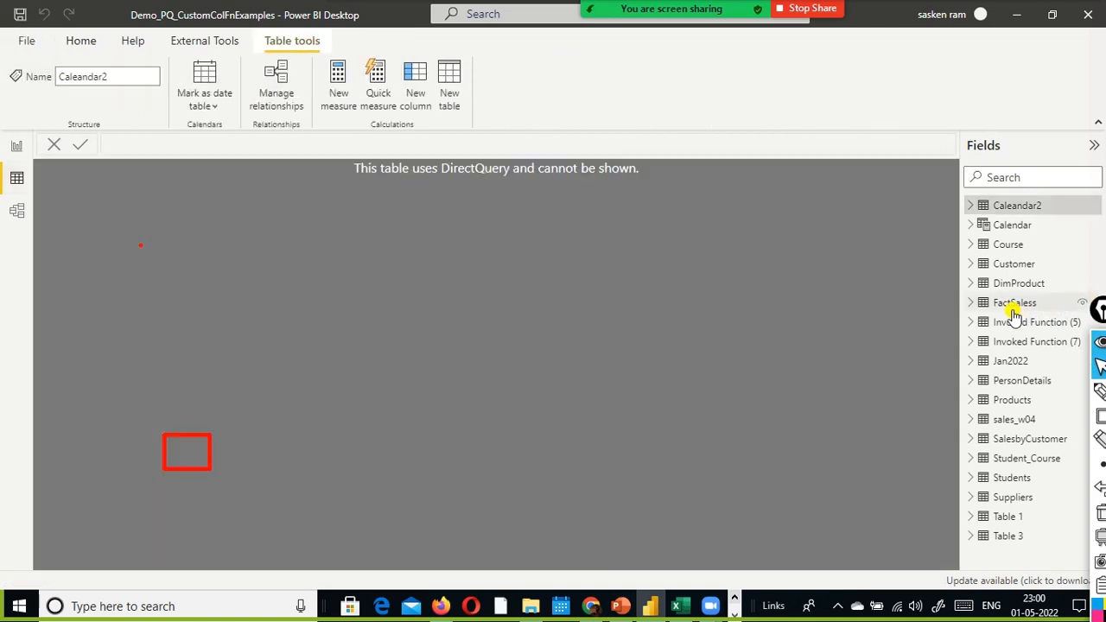
{"action": "left_click", "coordinate": [1014, 311]}
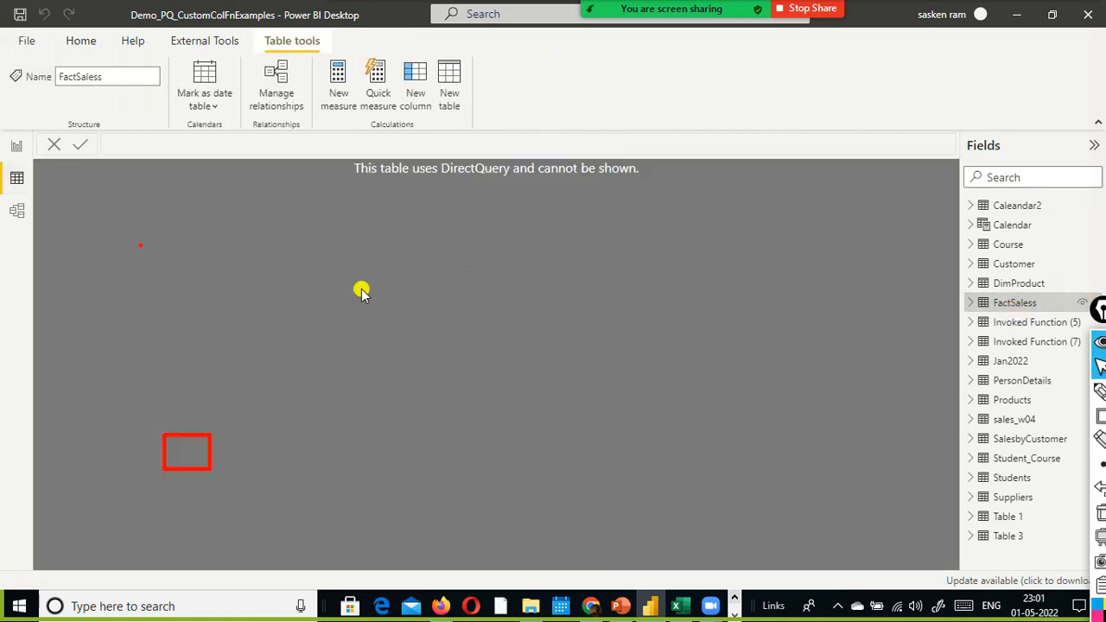
{"action": "left_click", "coordinate": [18, 147]}
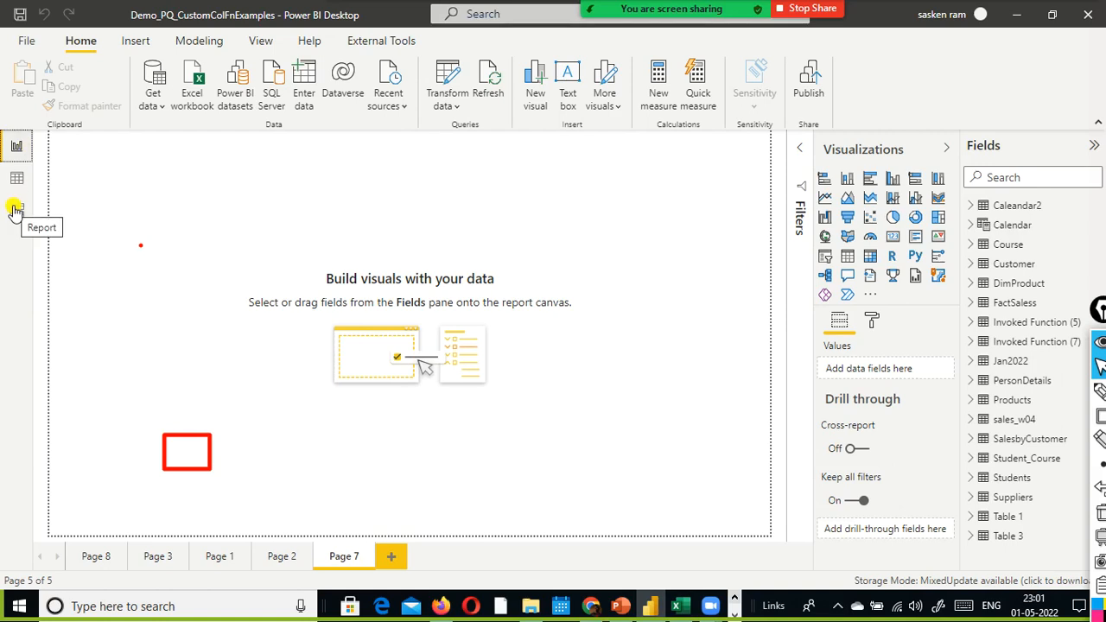
- Add a table visual to Page 7 with LocationKey and Sales Amount from FactSaless, and widen it slightly
{"action": "left_click", "coordinate": [849, 257]}
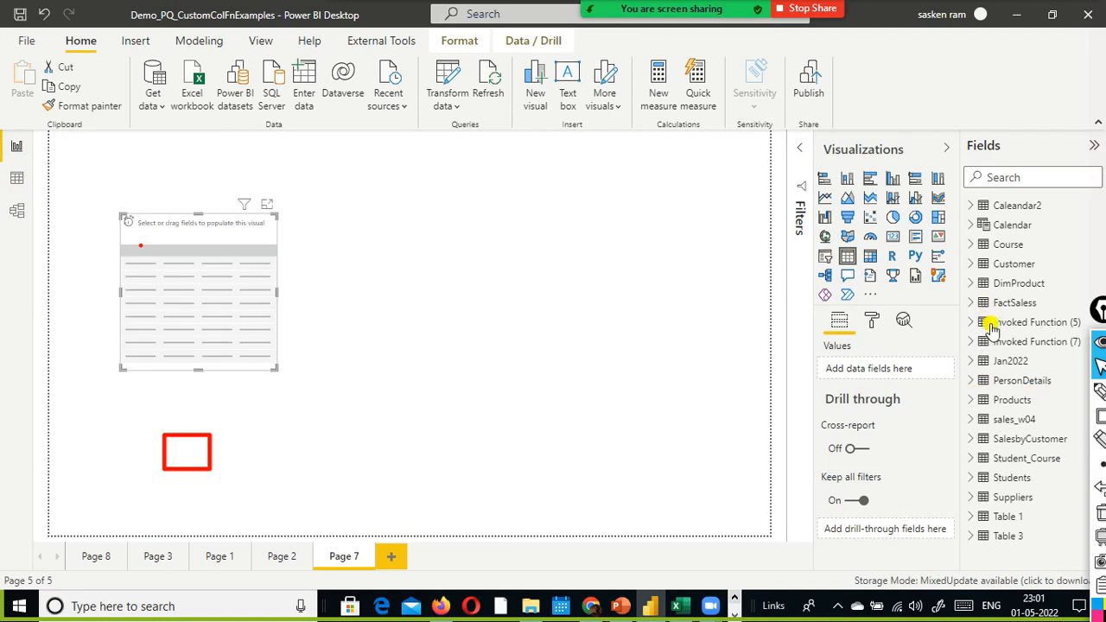
{"action": "left_click", "coordinate": [974, 304]}
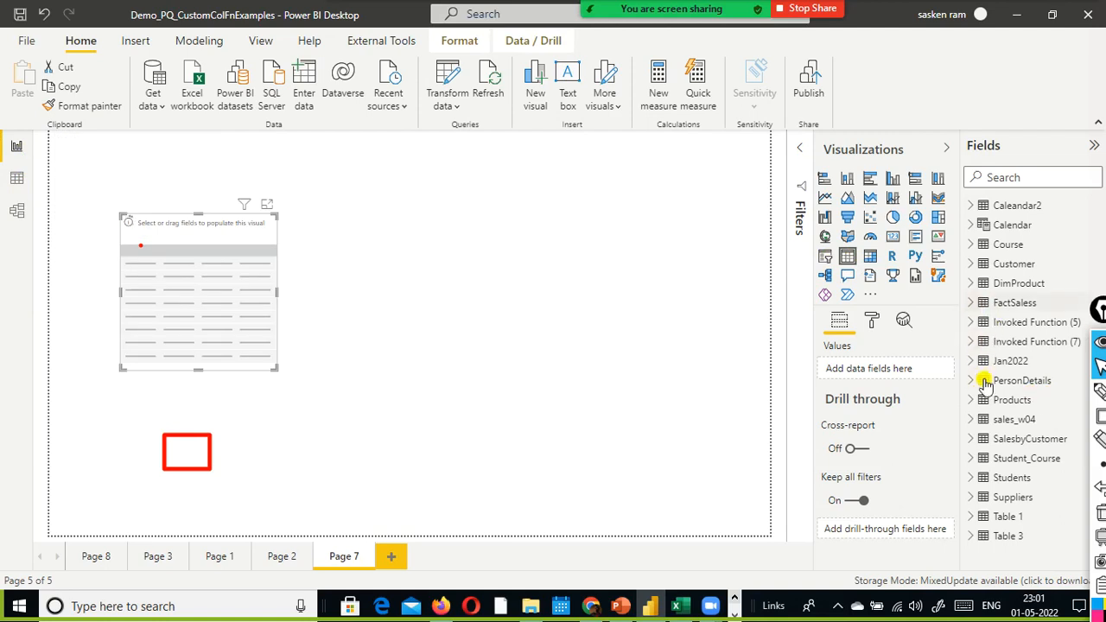
{"action": "scroll", "coordinate": [1041, 449], "scroll_direction": "down", "scroll_amount": 3}
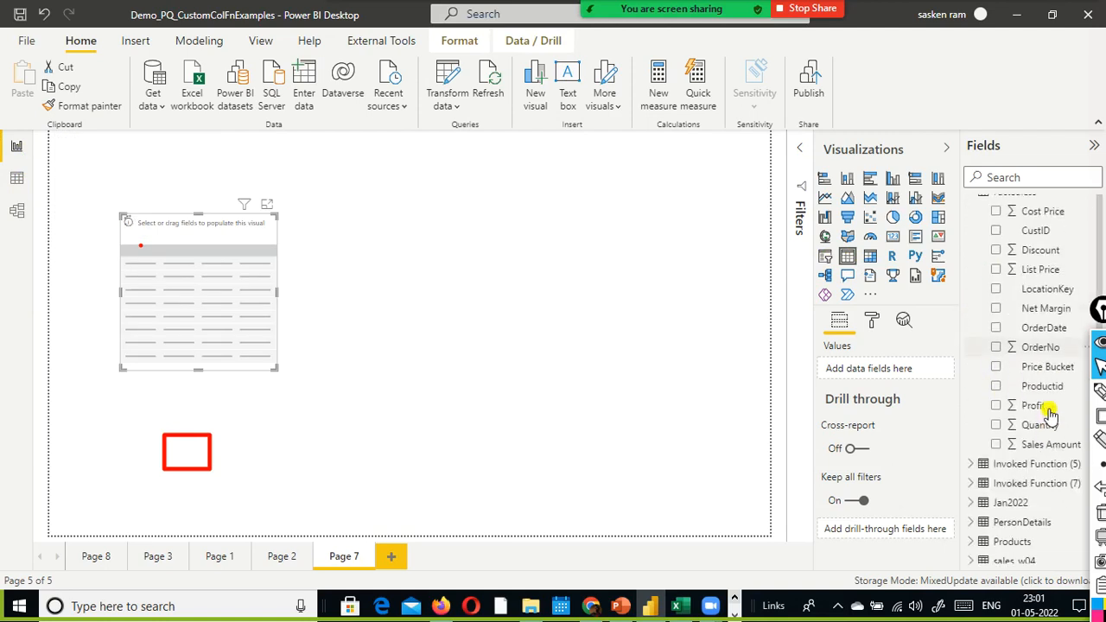
{"action": "left_click_drag", "start_coordinate": [993, 294], "coordinate": [230, 288]}
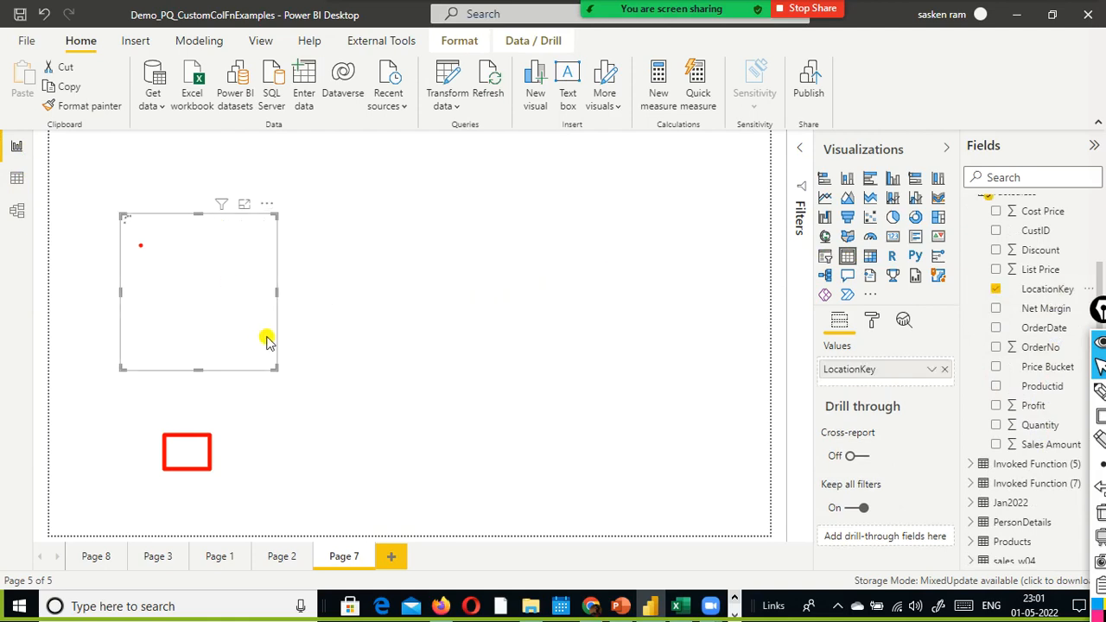
{"action": "scroll", "coordinate": [1016, 492], "scroll_direction": "down", "scroll_amount": 3}
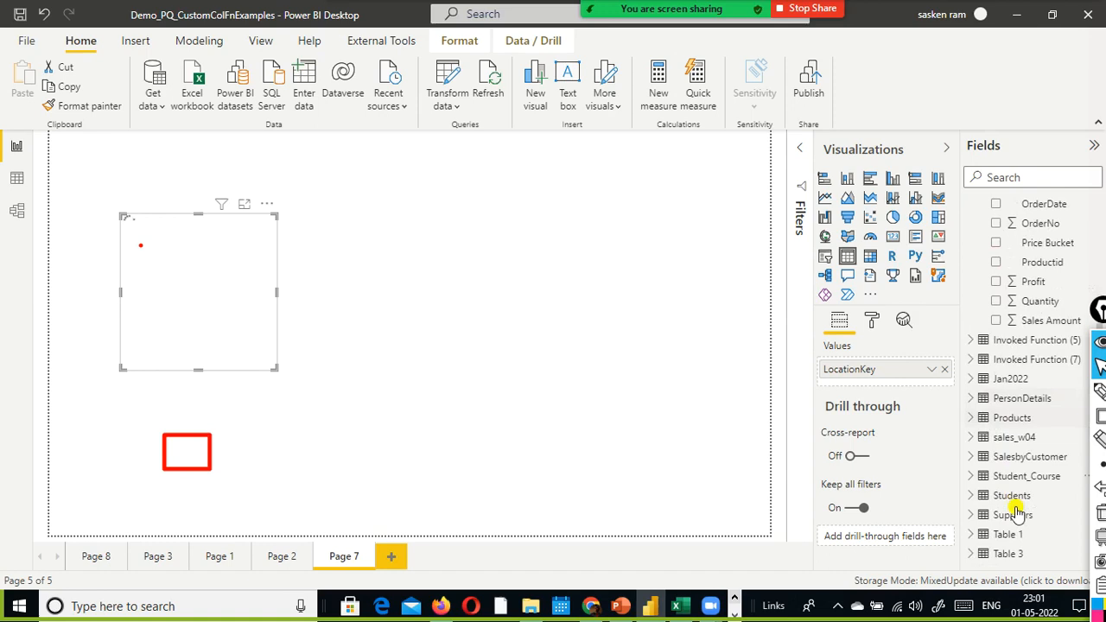
{"action": "scroll", "coordinate": [1020, 363], "scroll_direction": "up", "scroll_amount": 4}
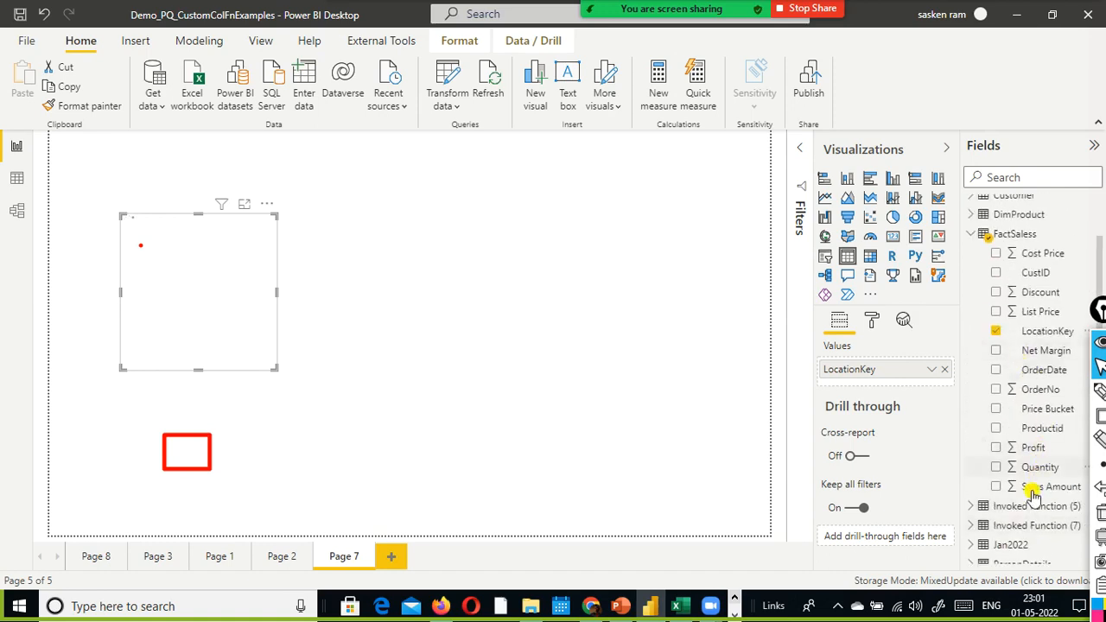
{"action": "left_click_drag", "start_coordinate": [1034, 488], "coordinate": [242, 267]}
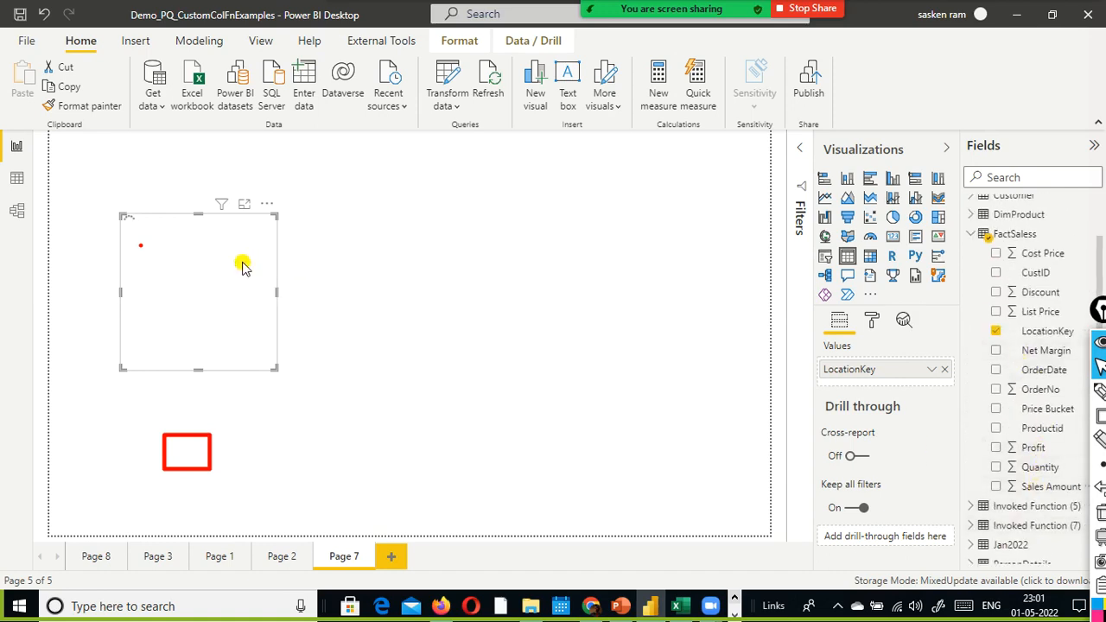
{"action": "left_click_drag", "start_coordinate": [326, 281], "coordinate": [329, 279]}
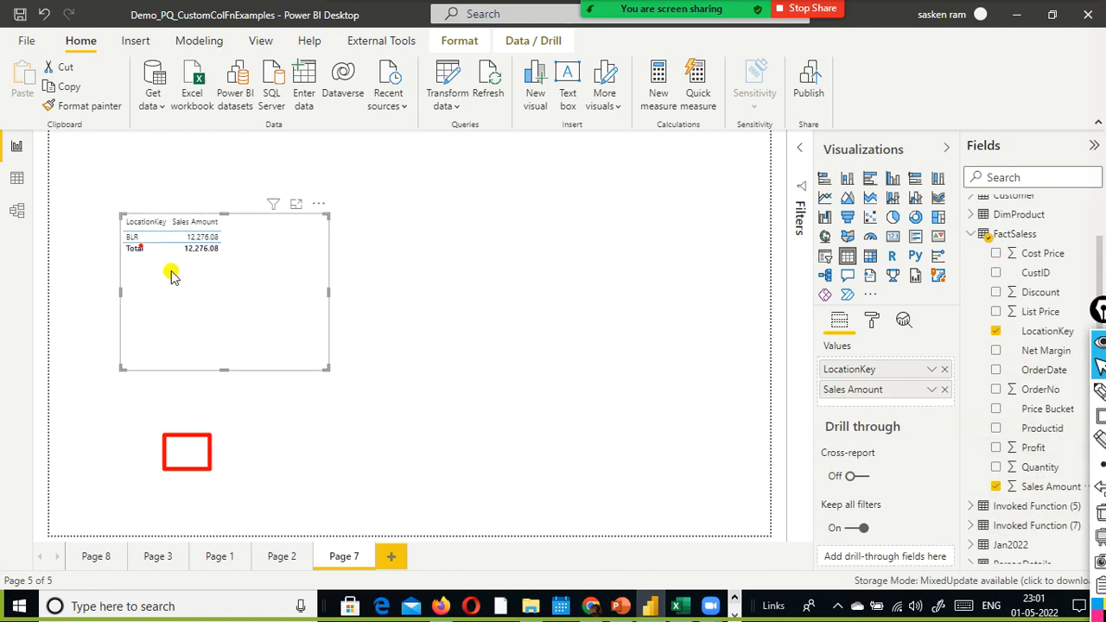
- Set Parameter1 to CHN and apply the change so the table visual updates
{"action": "left_click", "coordinate": [455, 104]}
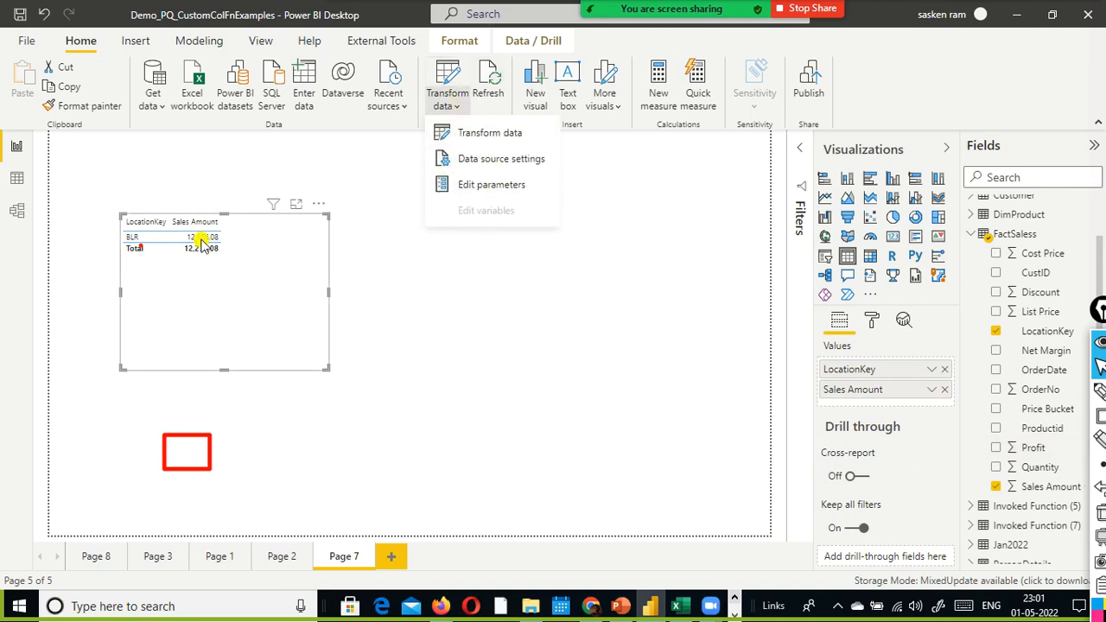
{"action": "left_click", "coordinate": [493, 185]}
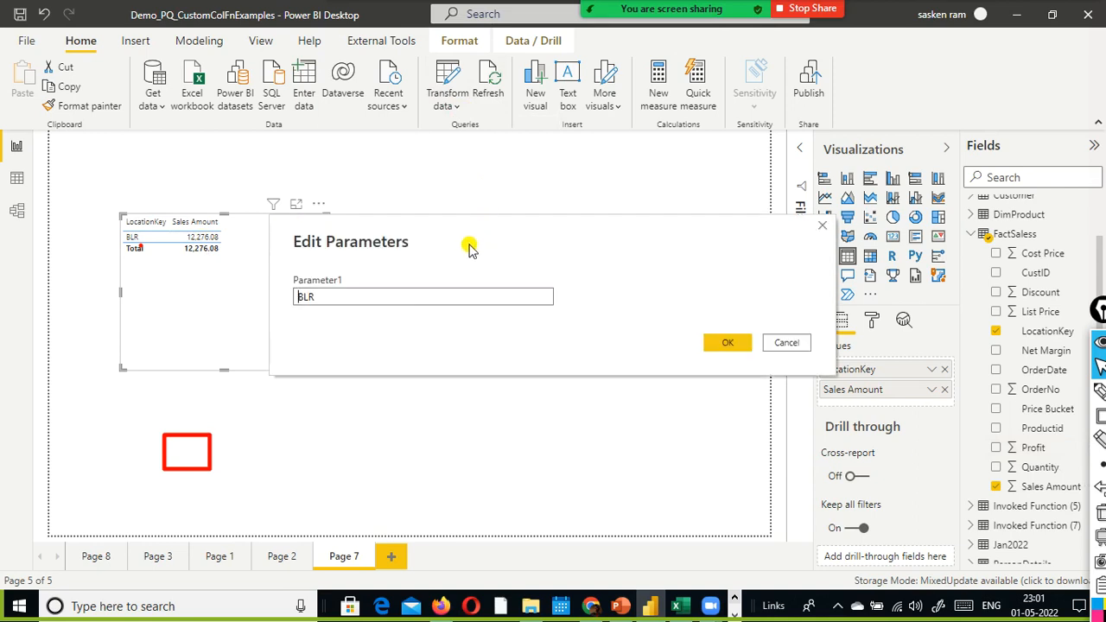
{"action": "left_click_drag", "start_coordinate": [482, 294], "coordinate": [266, 309]}
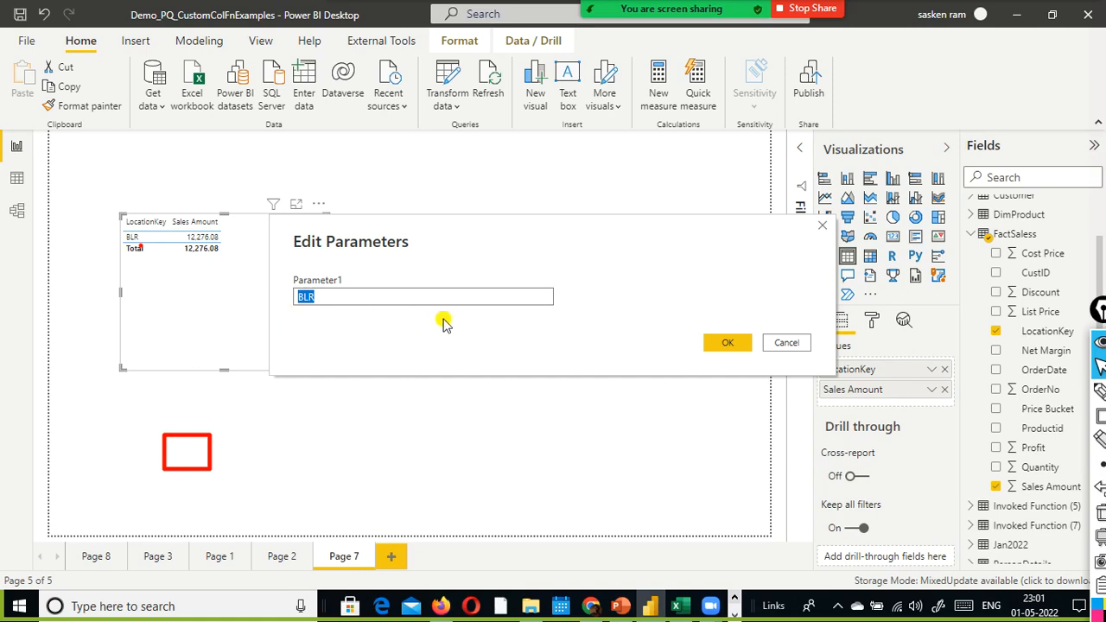
{"action": "type", "text": "CHN"}
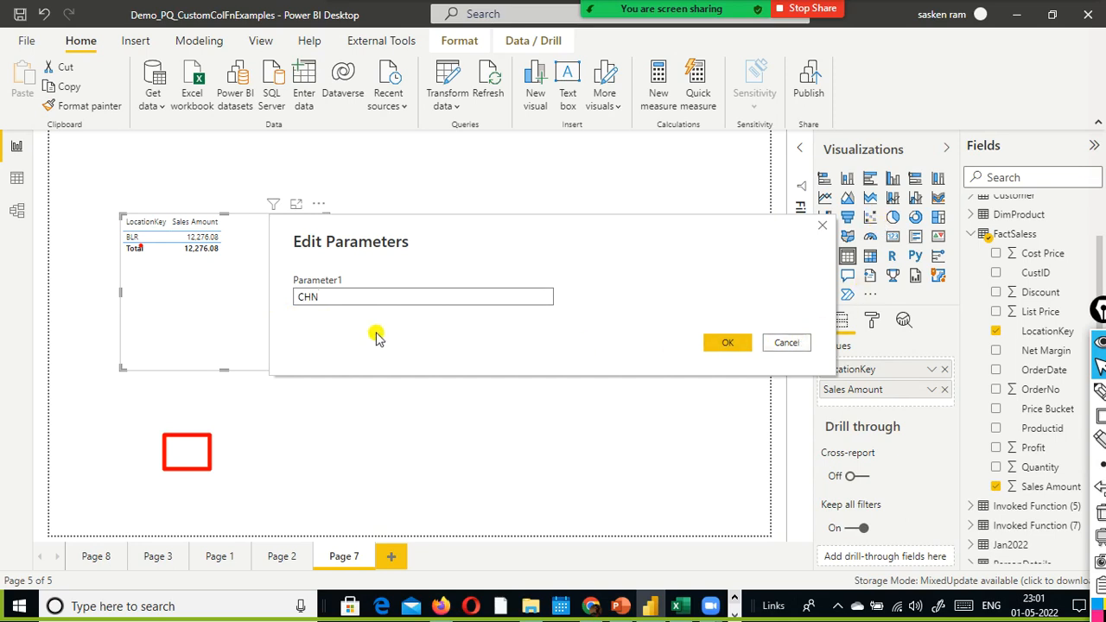
{"action": "left_click", "coordinate": [728, 343]}
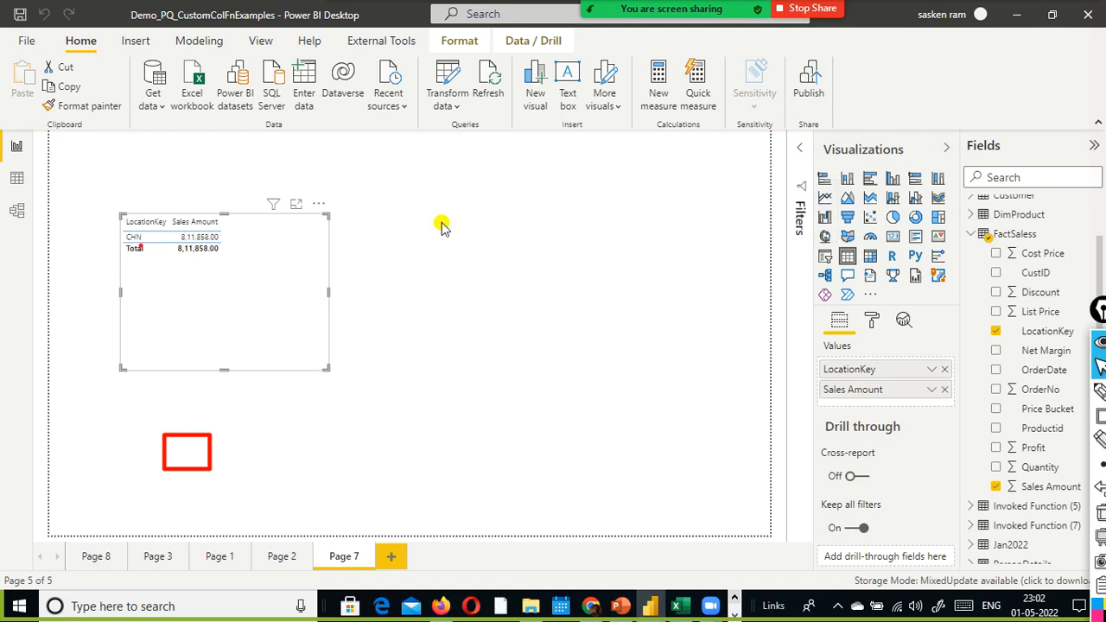
- Reopen the parameter editor to compare Parameter1 with the table's location, and cancel without changes
{"action": "left_click", "coordinate": [447, 99]}
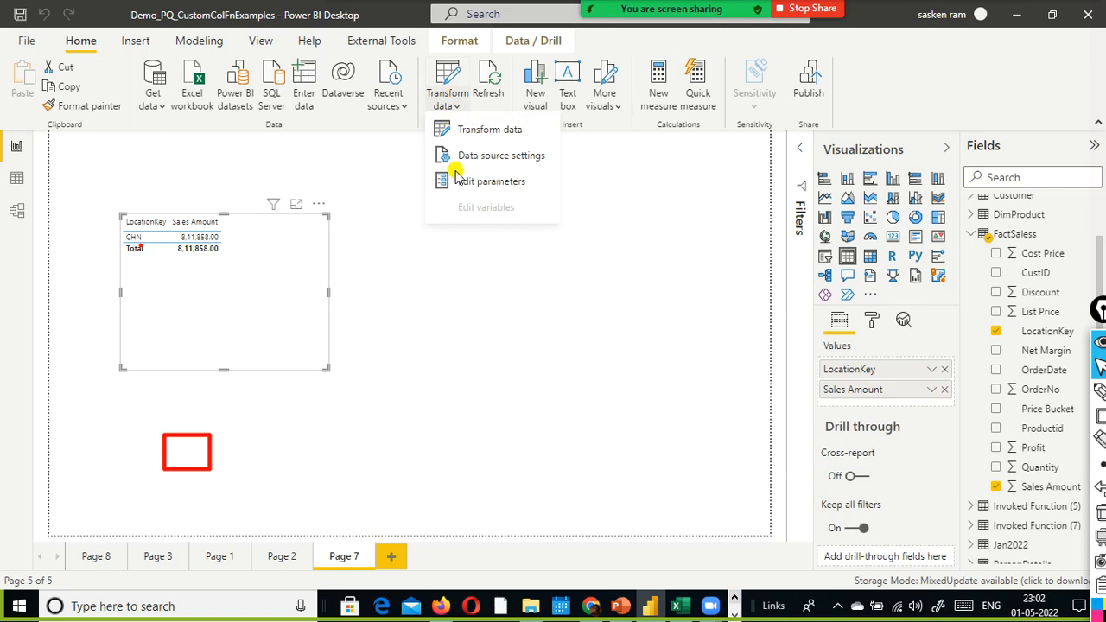
{"action": "left_click", "coordinate": [473, 187]}
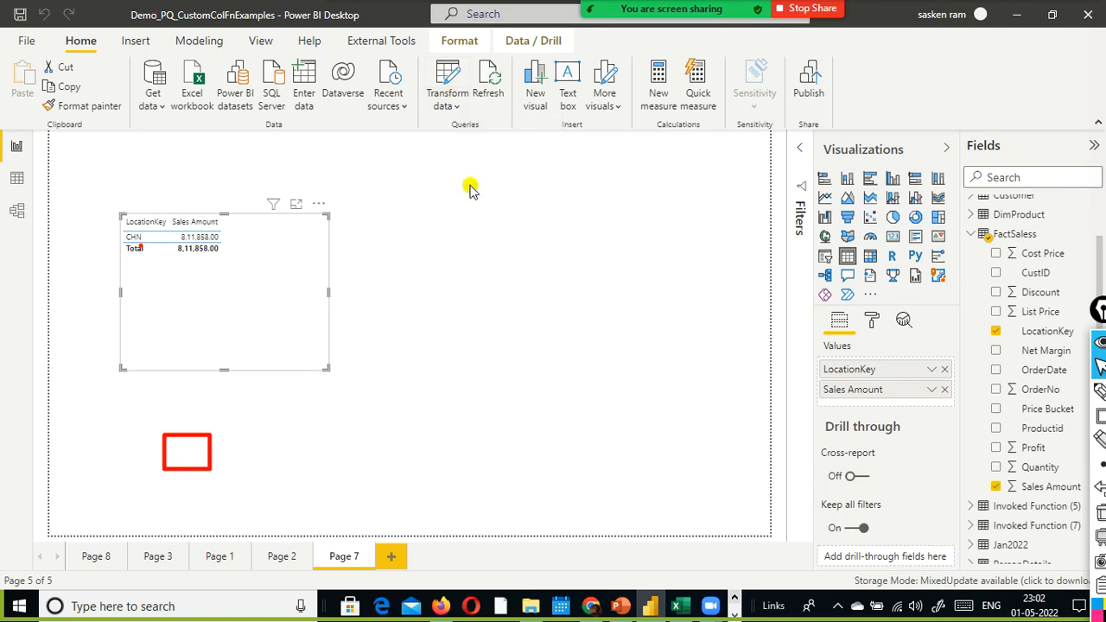
{"action": "left_click", "coordinate": [526, 288]}
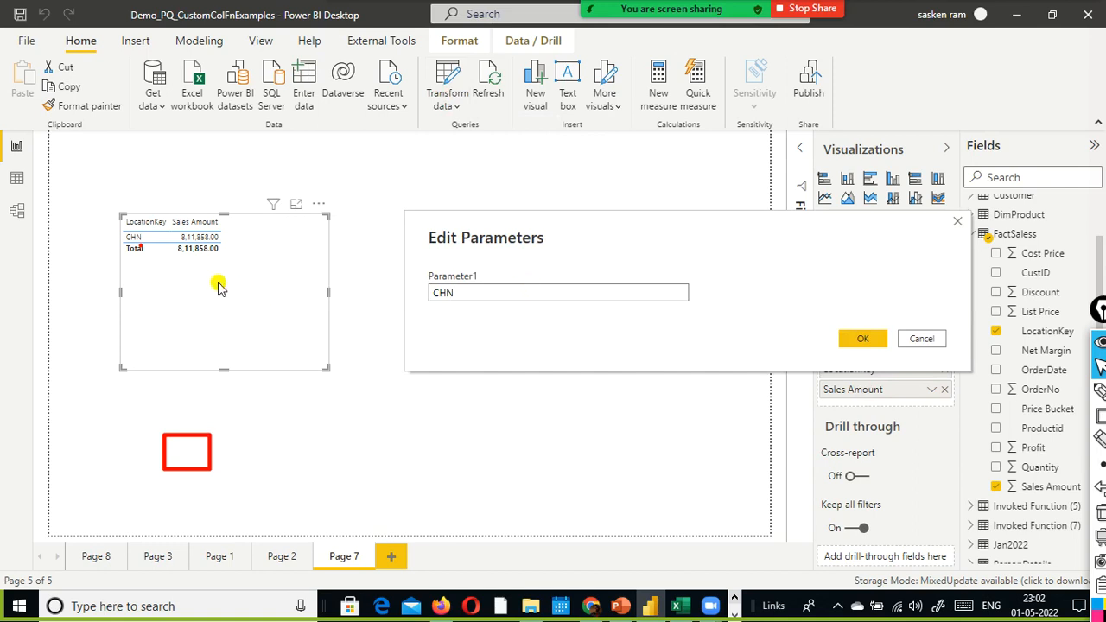
{"action": "left_click_drag", "start_coordinate": [484, 292], "coordinate": [433, 297]}
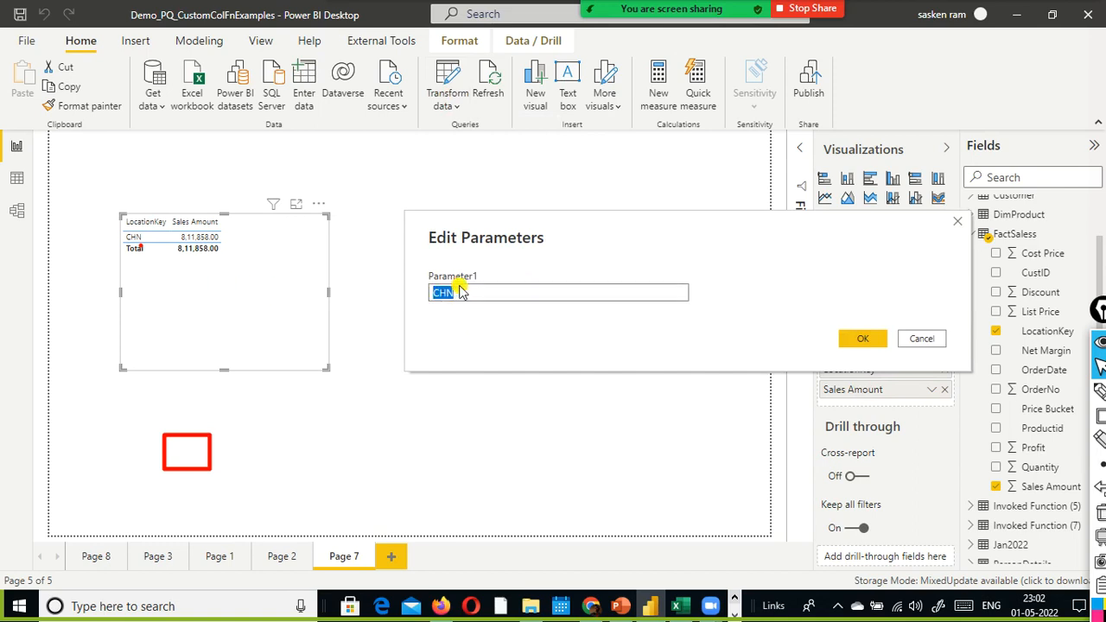
{"action": "left_click", "coordinate": [464, 300]}
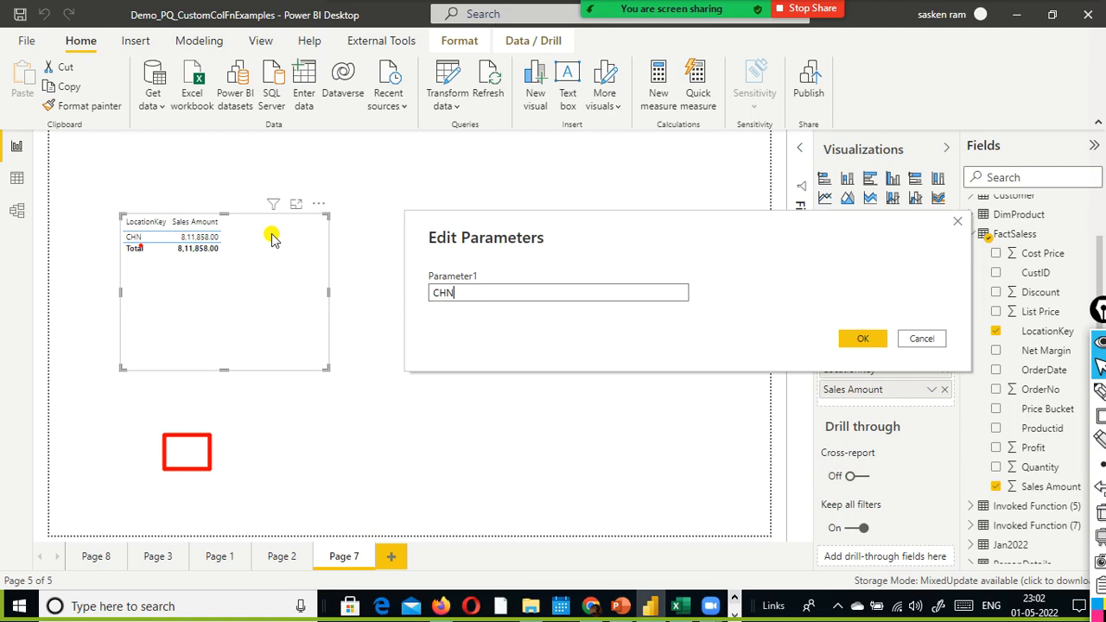
{"action": "left_click", "coordinate": [920, 341]}
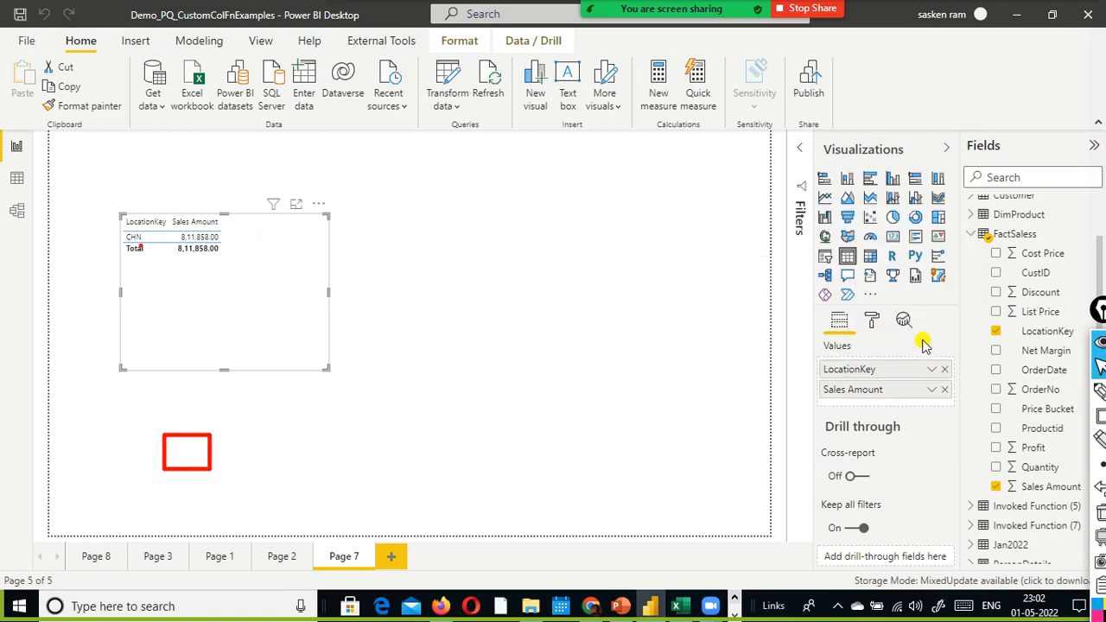
- Deselect the table visual and switch to the PowerQueryLatest presentation in PowerPoint
{"action": "left_click", "coordinate": [627, 319]}
{"action": "key", "text": "alt+Tab"}
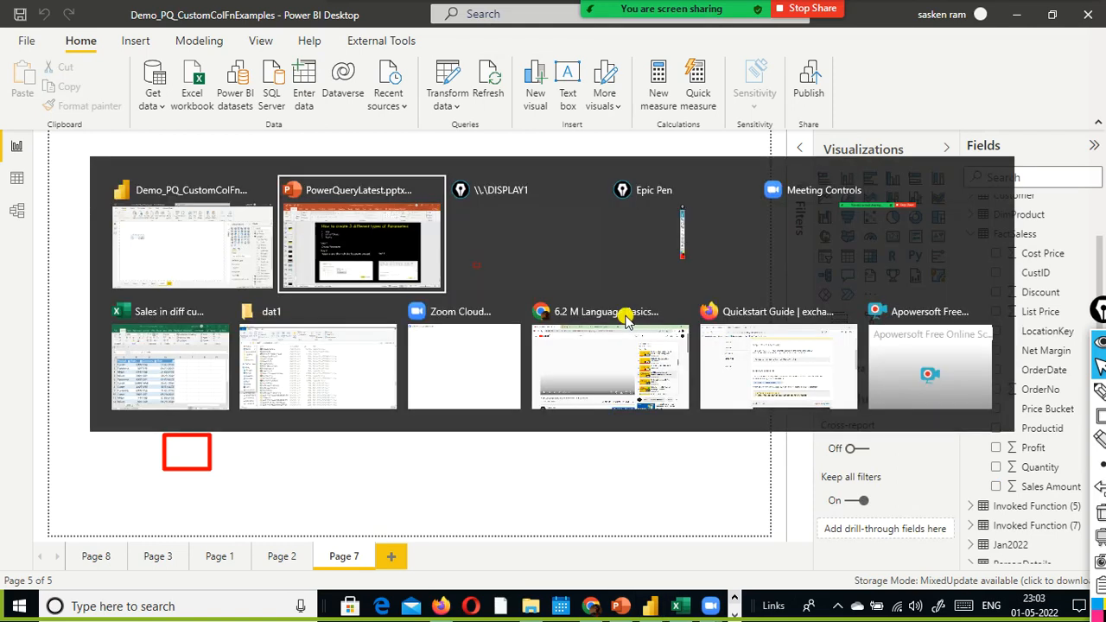